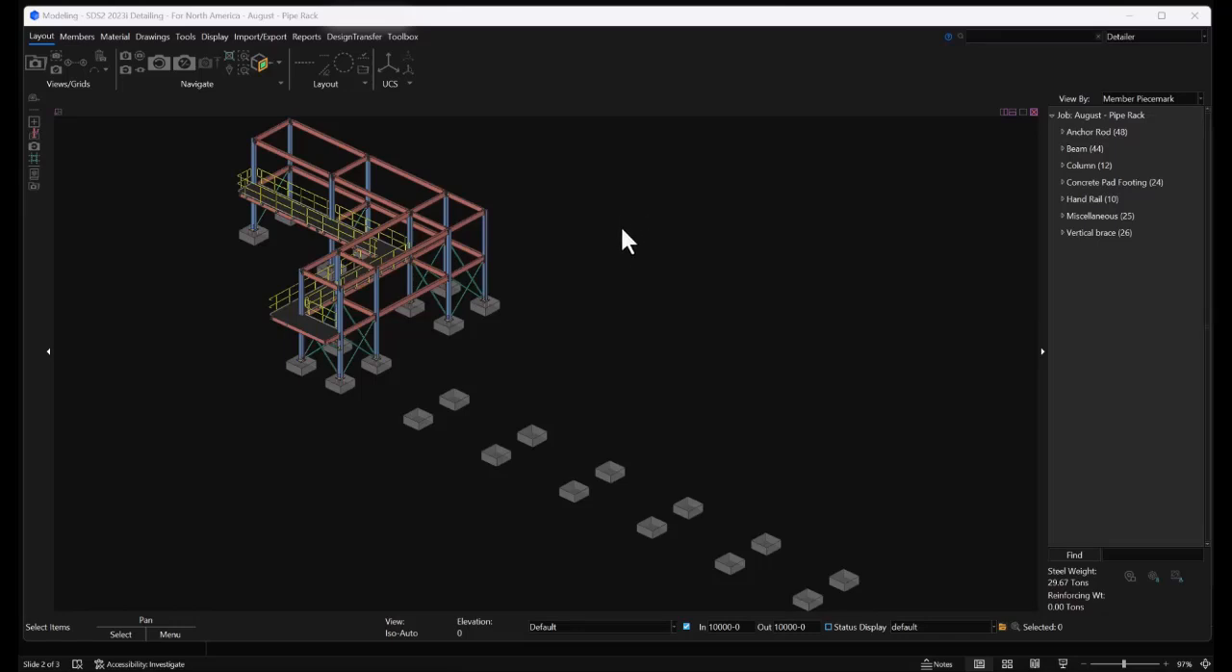
# Open the reference drawing tools and show the Erection Sheets Only_AR1001 drawing in the model
pyautogui.click(187, 38)
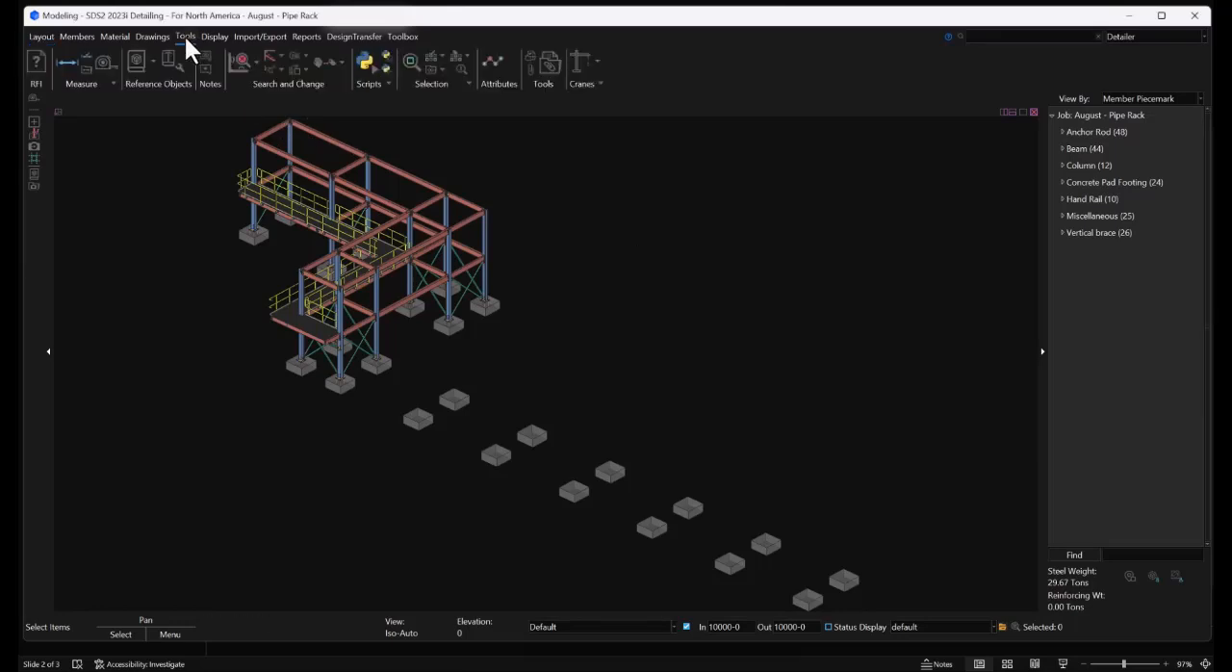
pyautogui.click(169, 59)
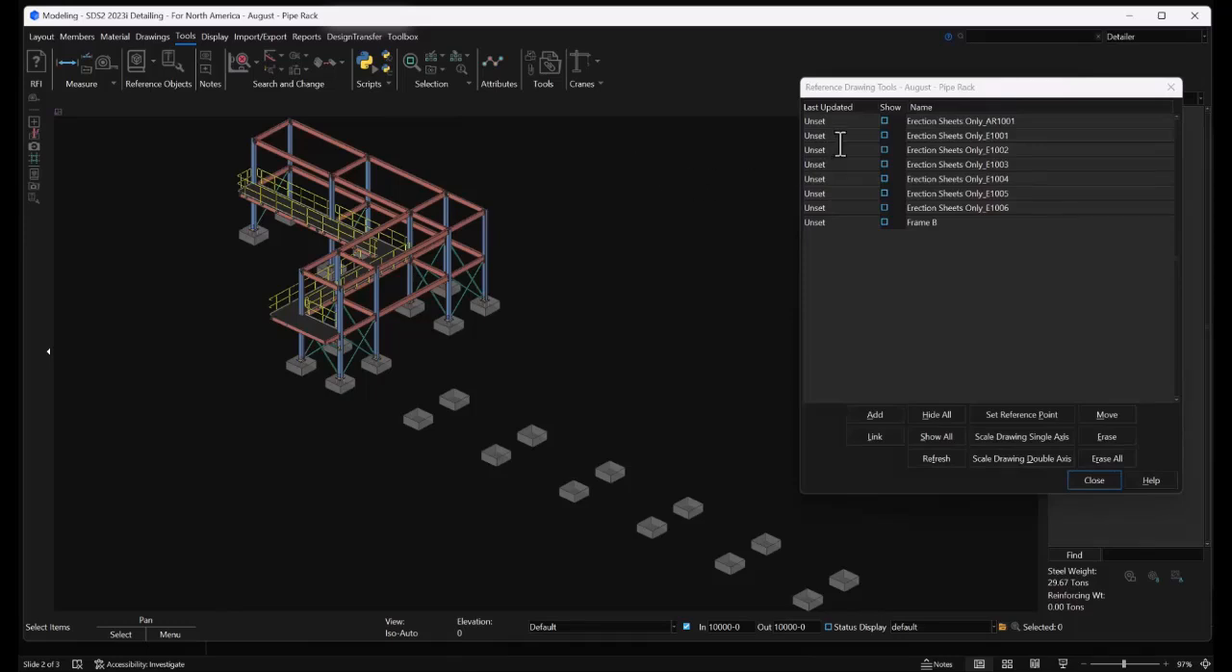
pyautogui.click(885, 122)
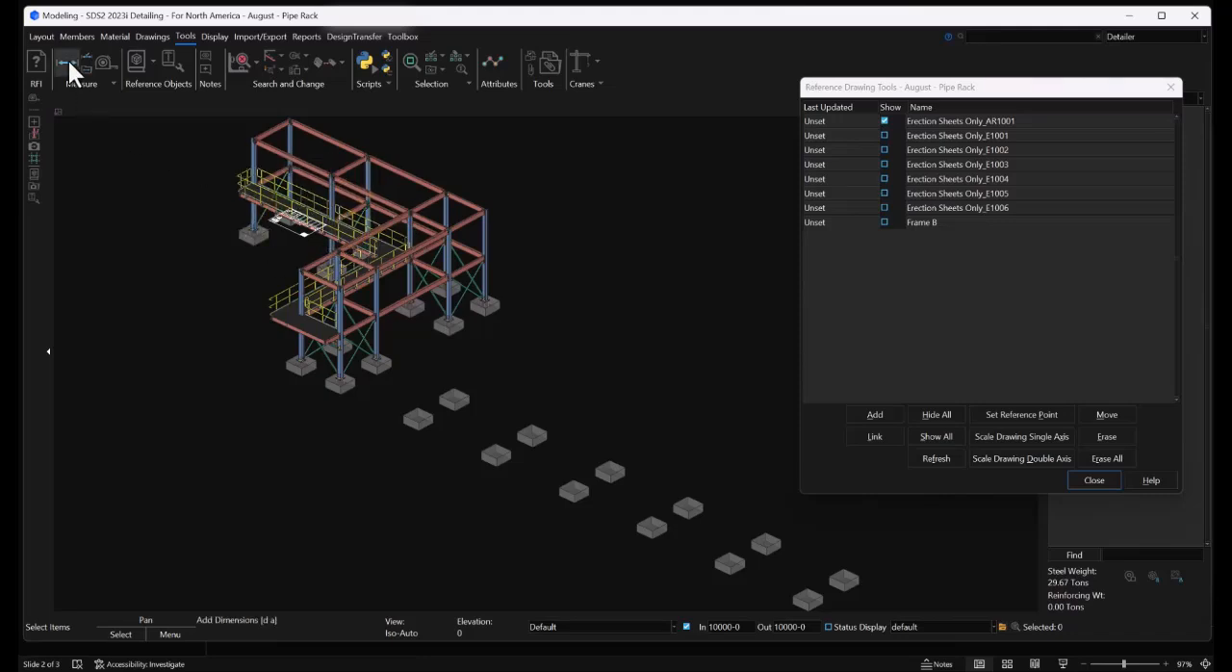
# Open erection view 100-0 and check the reference drawing against the model around grid intersection A-4
pyautogui.click(42, 36)
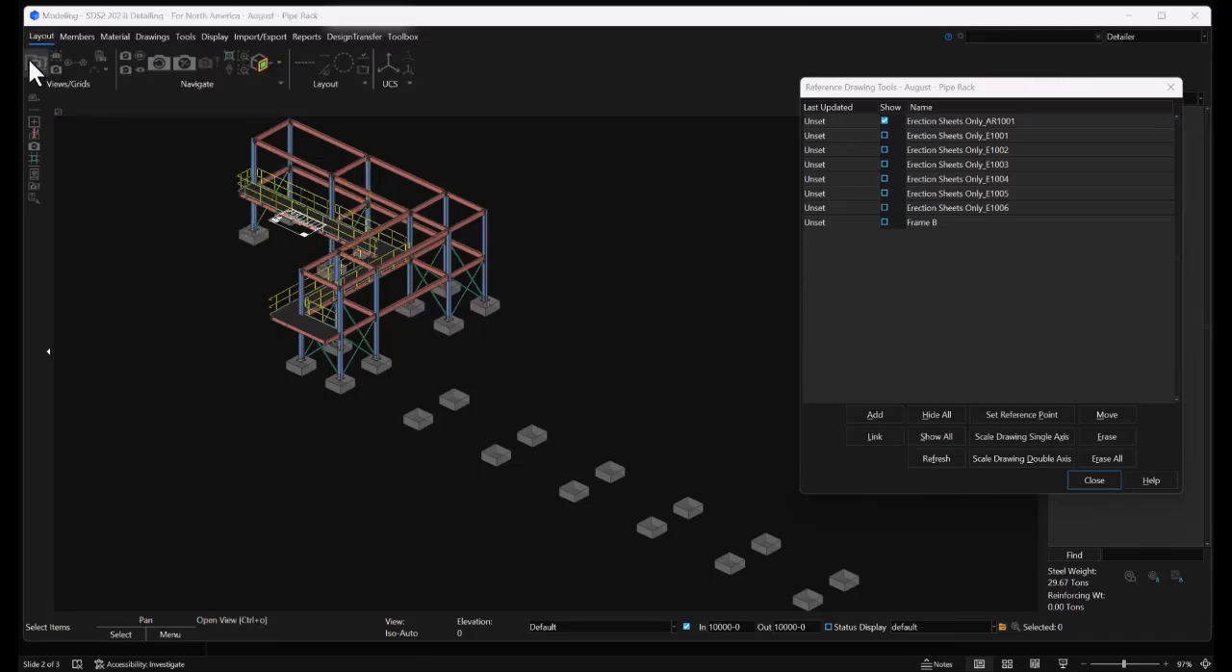
pyautogui.click(29, 61)
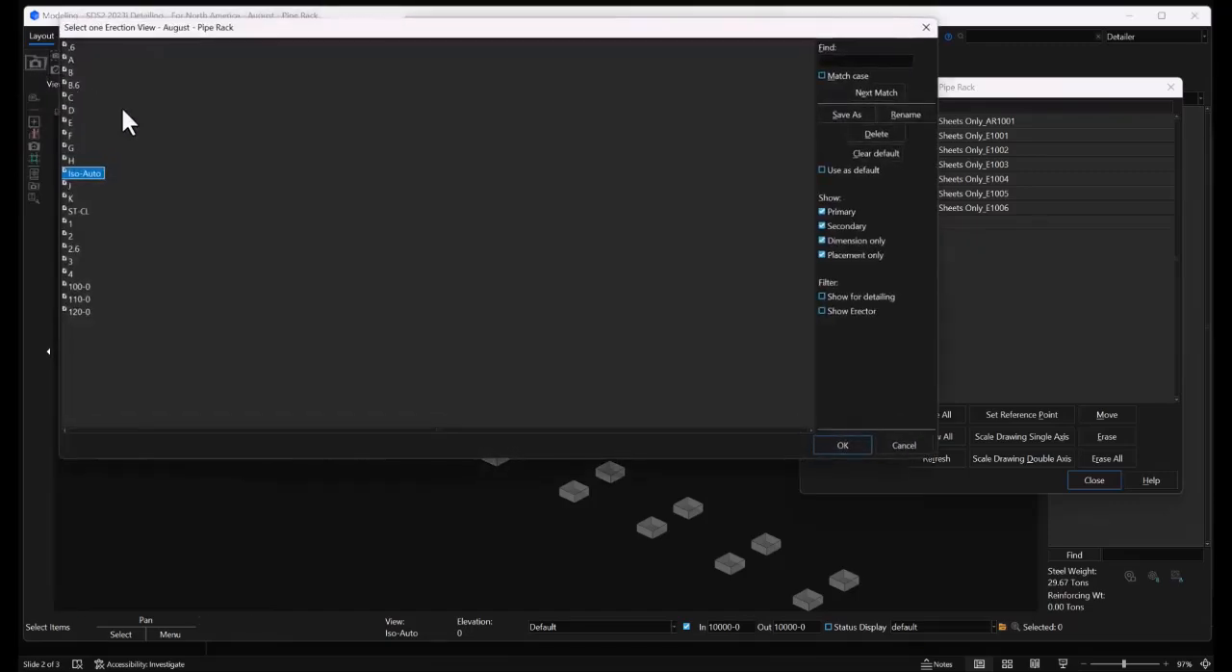
pyautogui.doubleClick(86, 285)
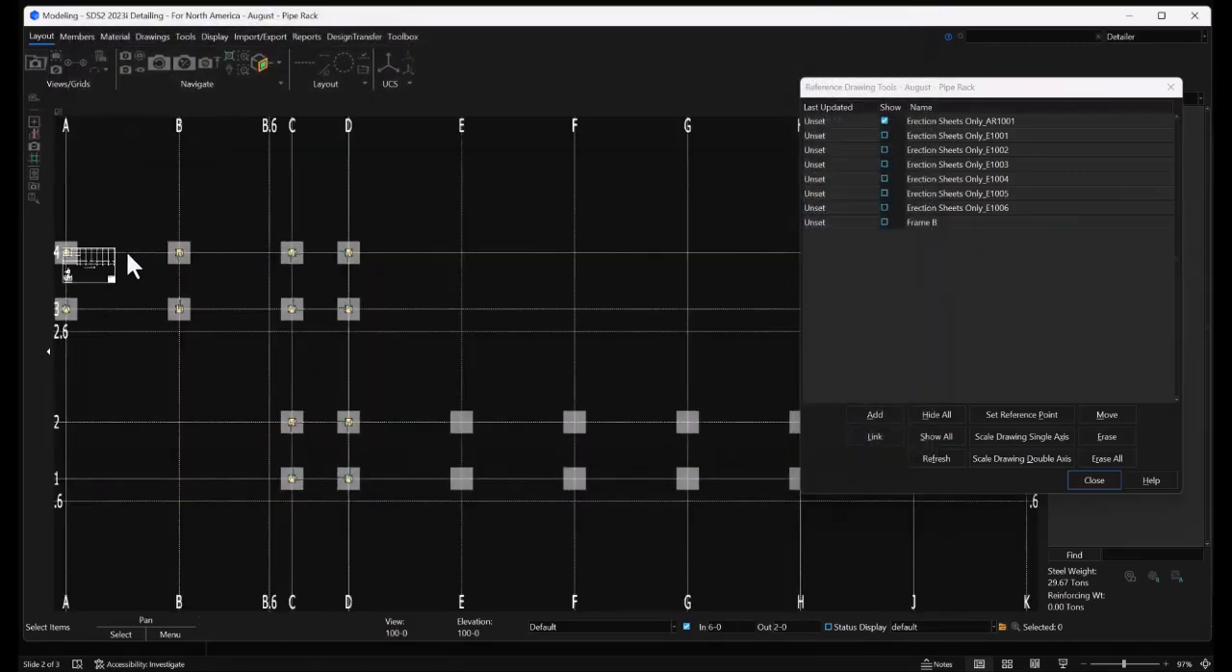
pyautogui.scroll(-2, 327, 245)
pyautogui.scroll(8, 182, 274)
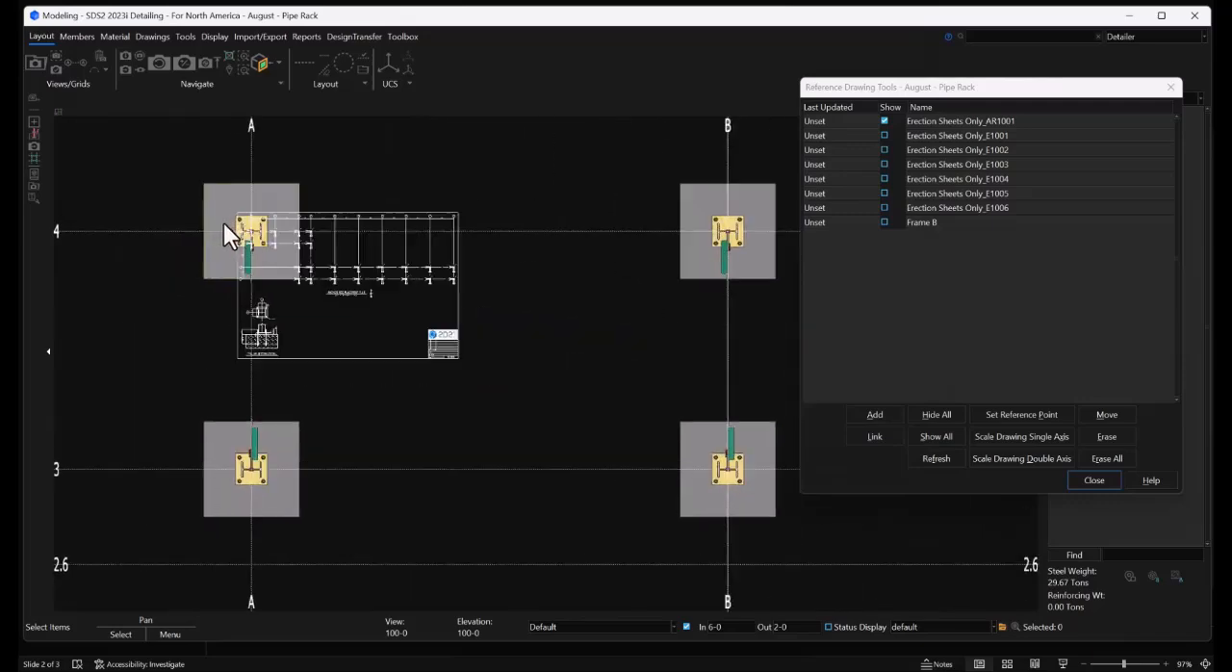
pyautogui.scroll(6, 258, 248)
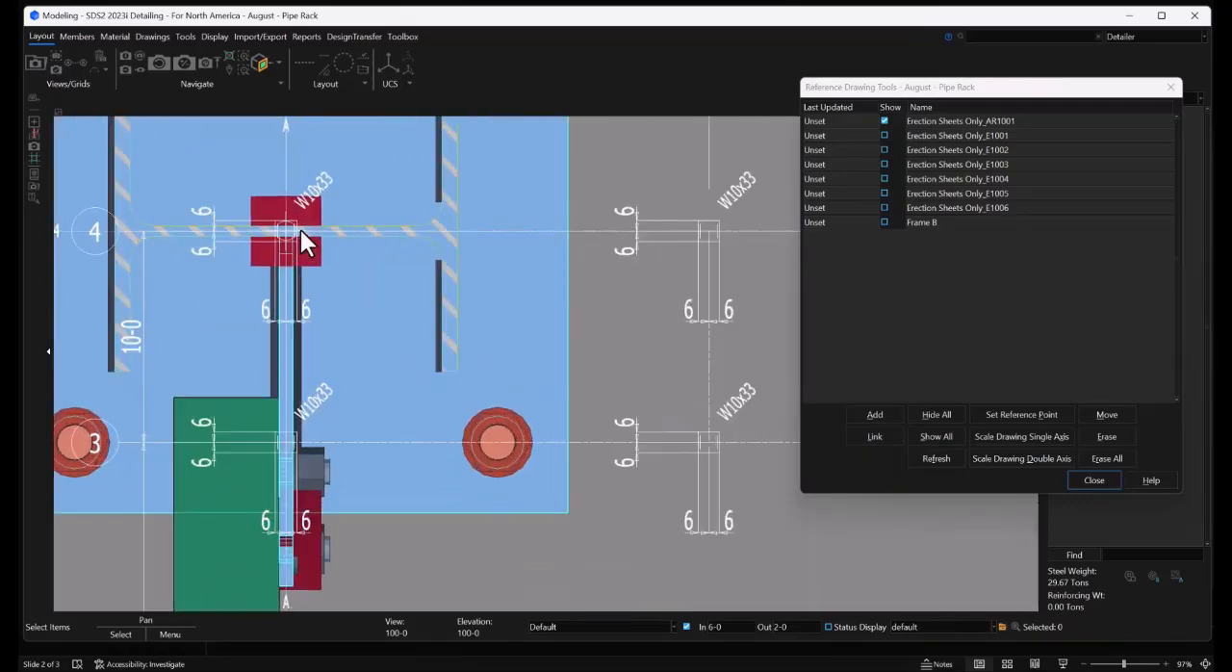
pyautogui.scroll(-4, 298, 231)
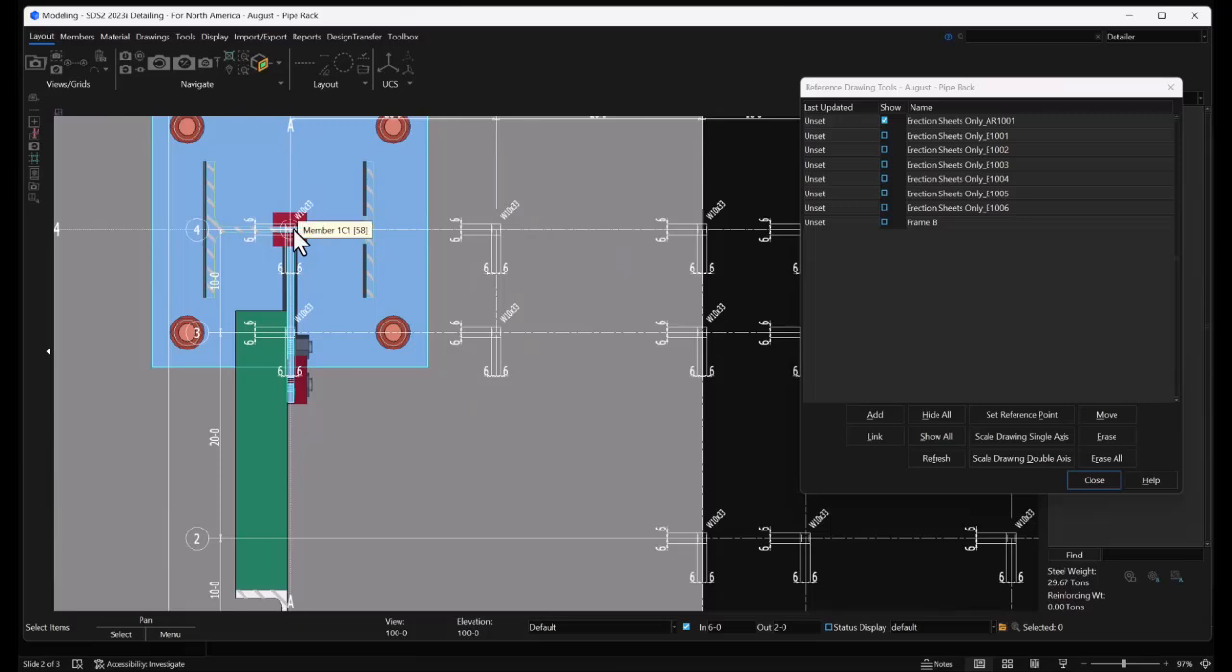
pyautogui.scroll(-2, 278, 390)
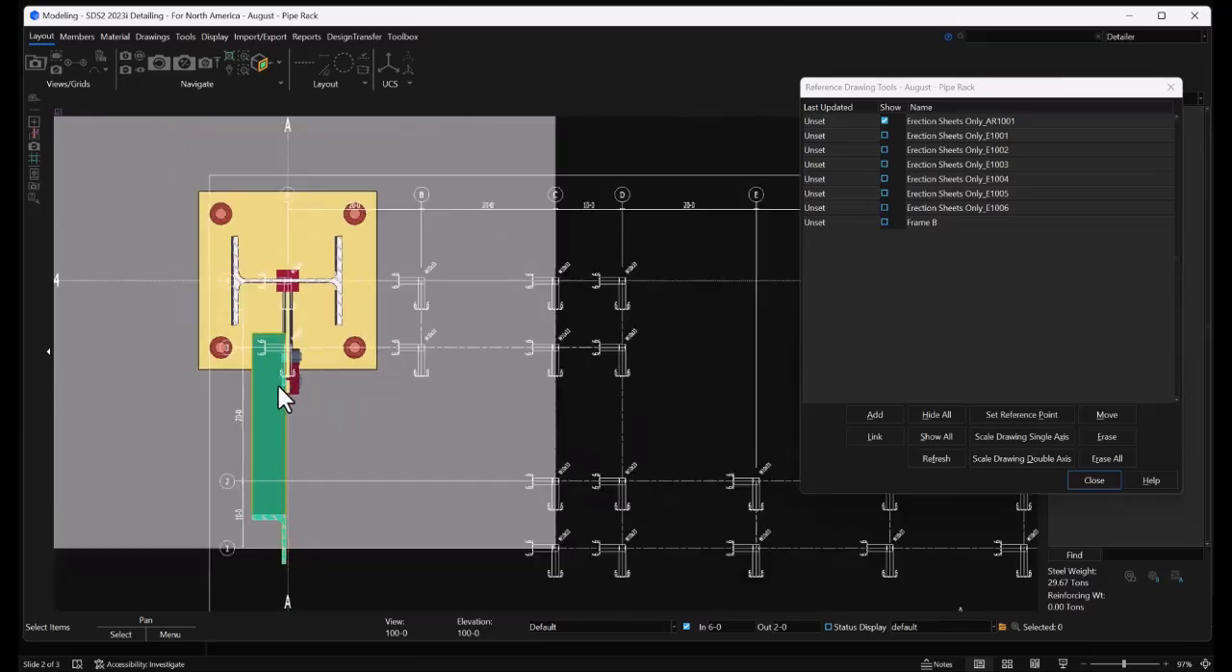
# Scale Erection Sheets Only_AR1001 on a single axis between its column centres at A-4 and B-4, using a new X distance of 20-0
pyautogui.click(1088, 123)
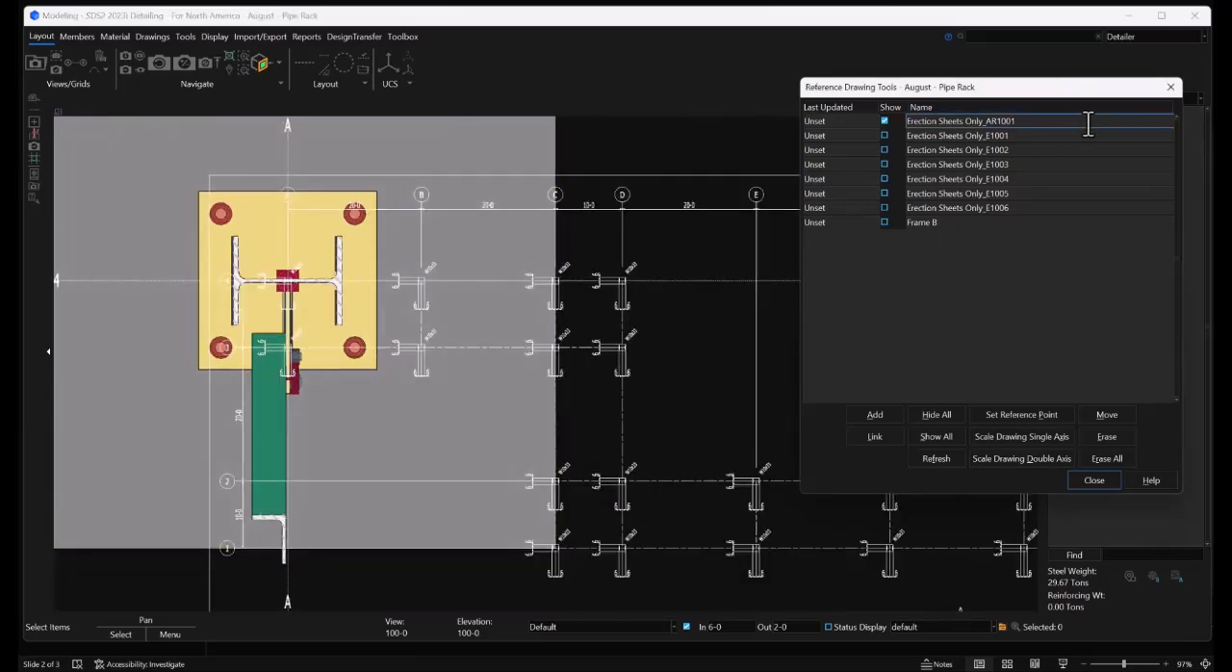
pyautogui.click(1018, 442)
pyautogui.scroll(5, 282, 285)
pyautogui.scroll(3, 299, 276)
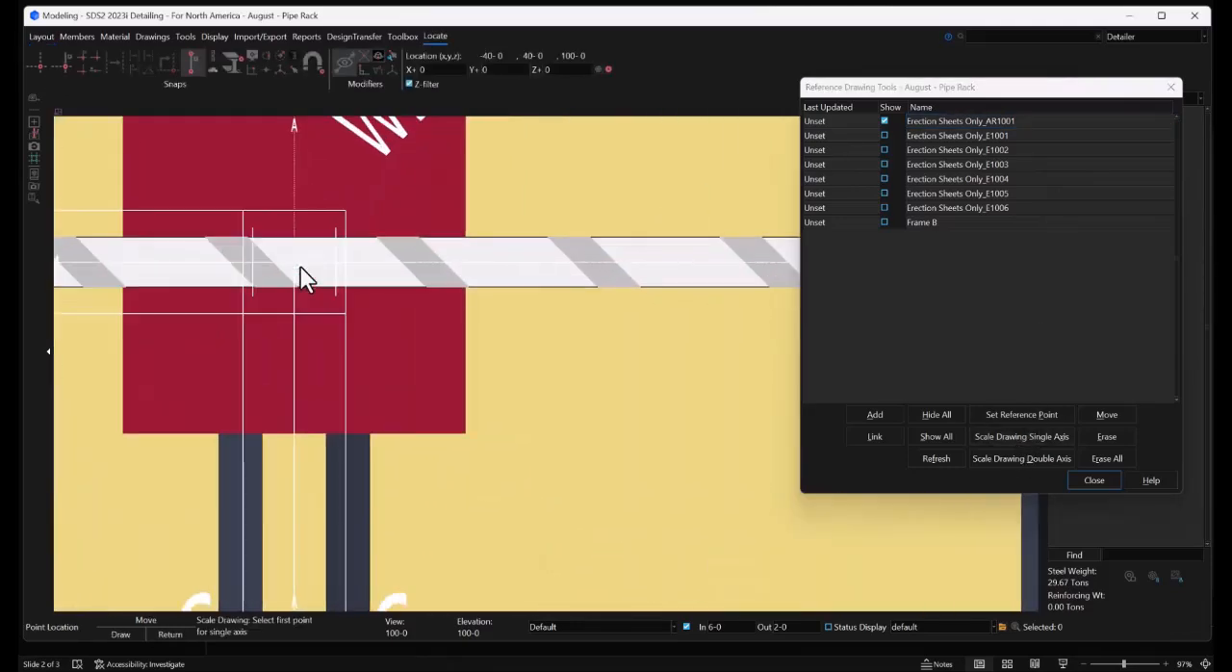
pyautogui.click(300, 266)
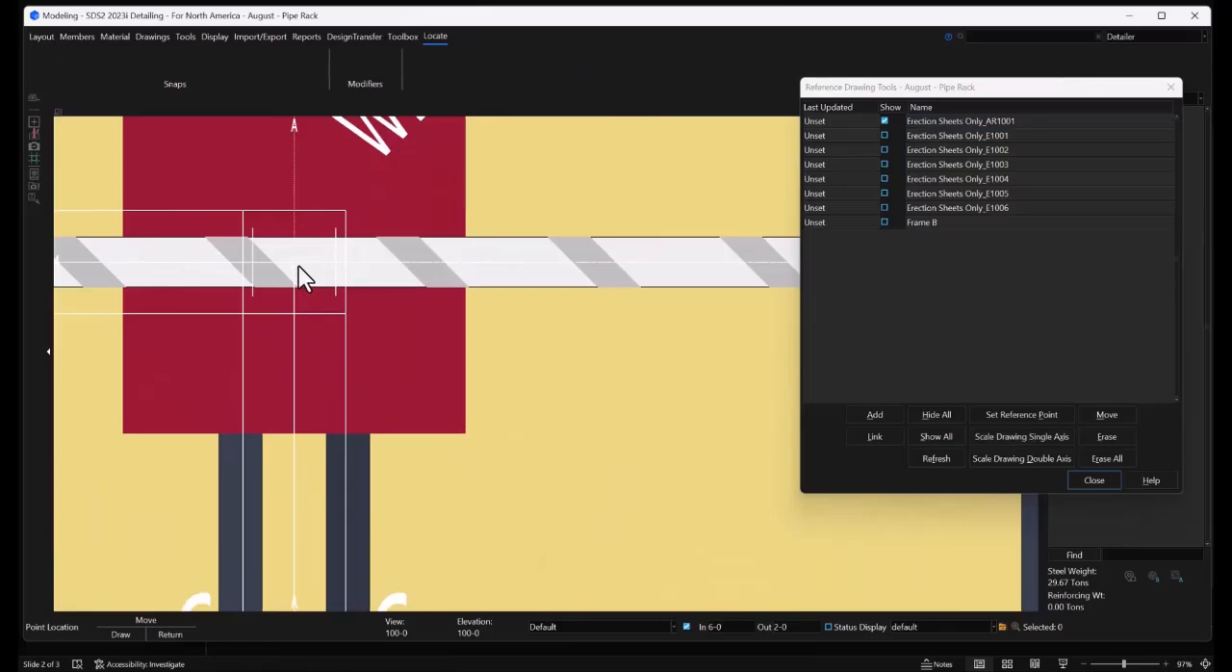
pyautogui.scroll(-6, 299, 266)
pyautogui.scroll(6, 559, 279)
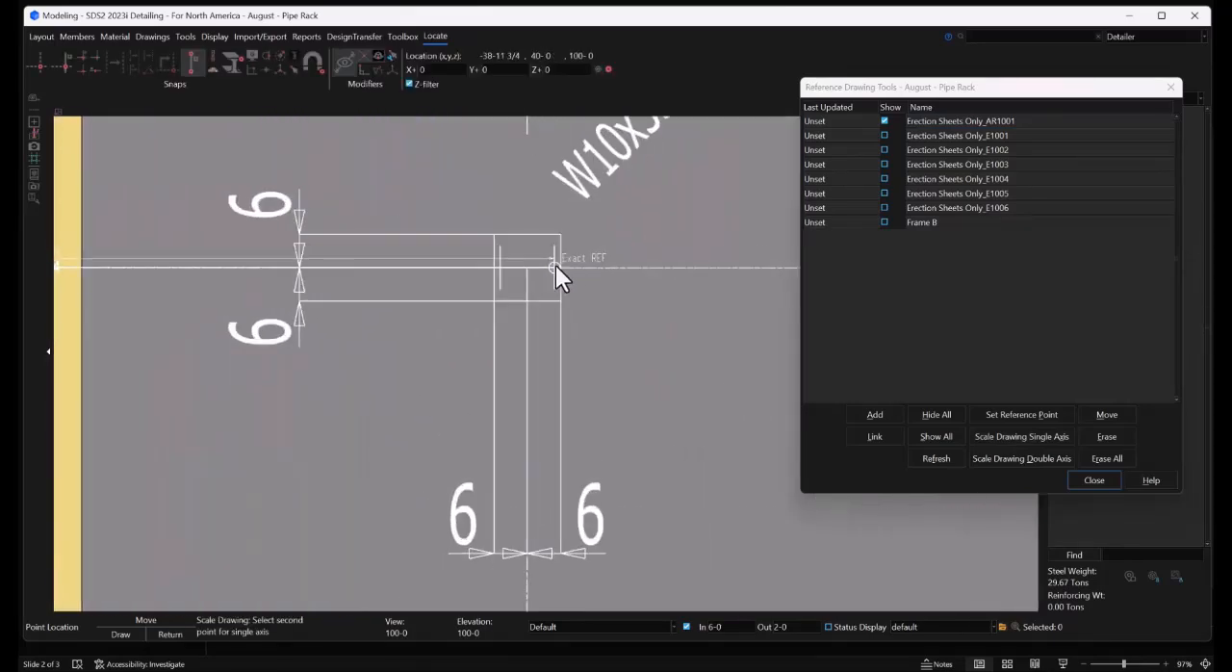
pyautogui.click(523, 276)
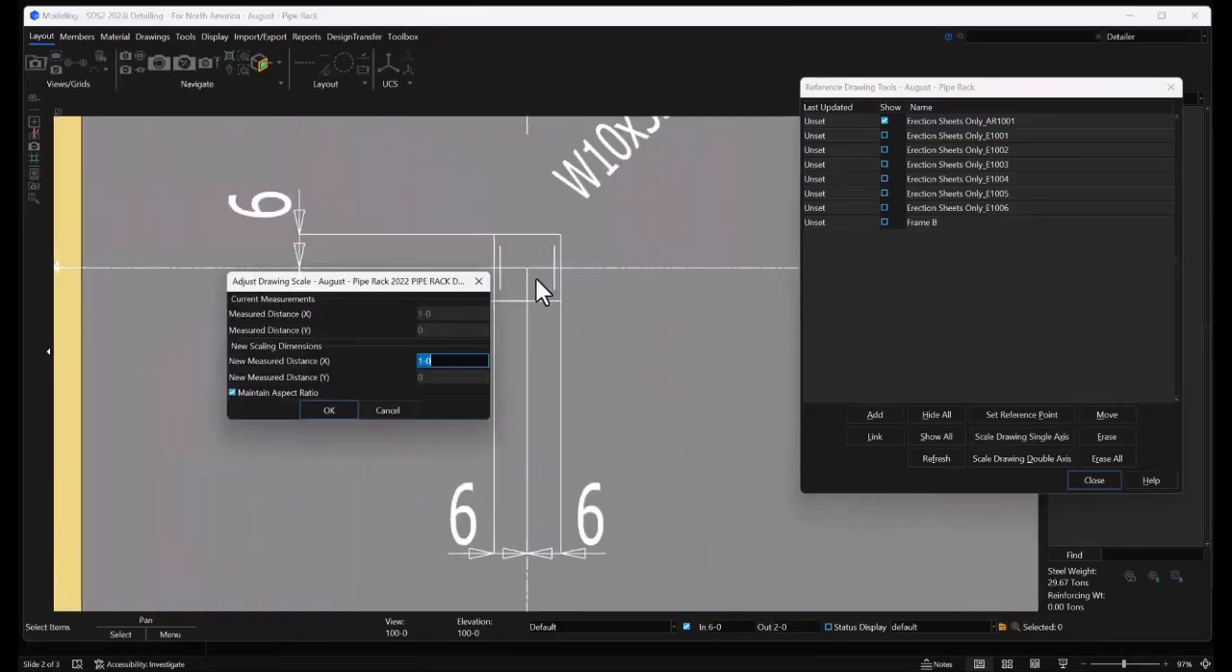
pyautogui.write('20-0')
pyautogui.press('Return')
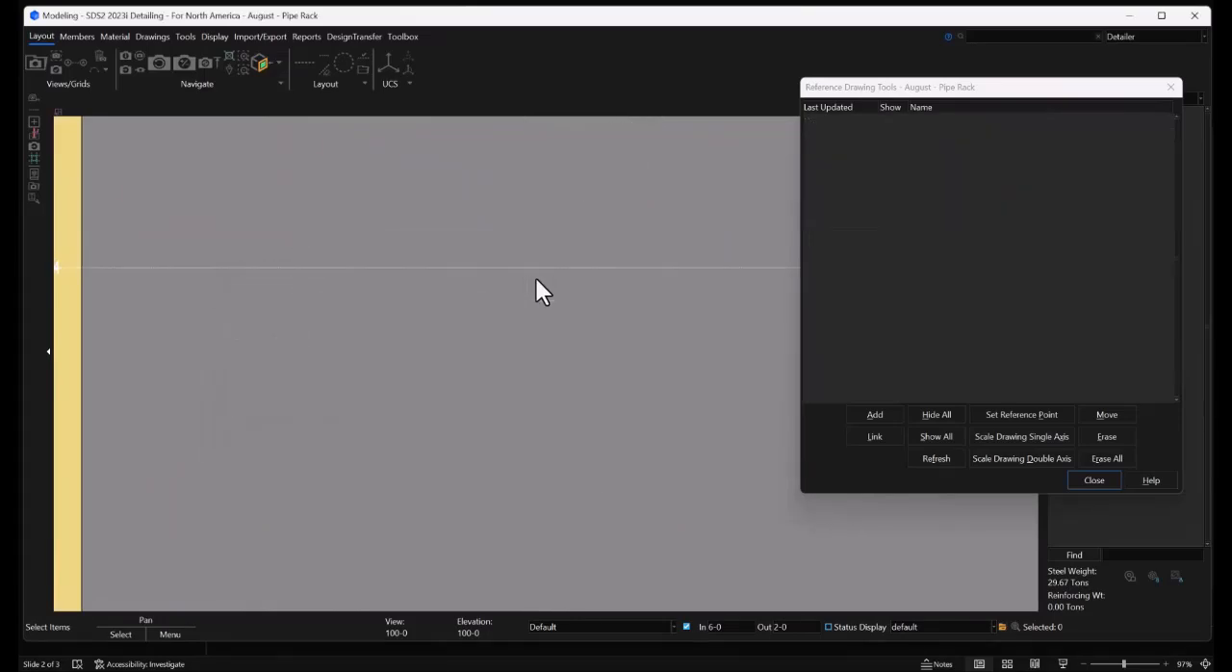
# Set the reference drawing's reference point at the centre of its column at grid A-4
pyautogui.scroll(-10, 536, 275)
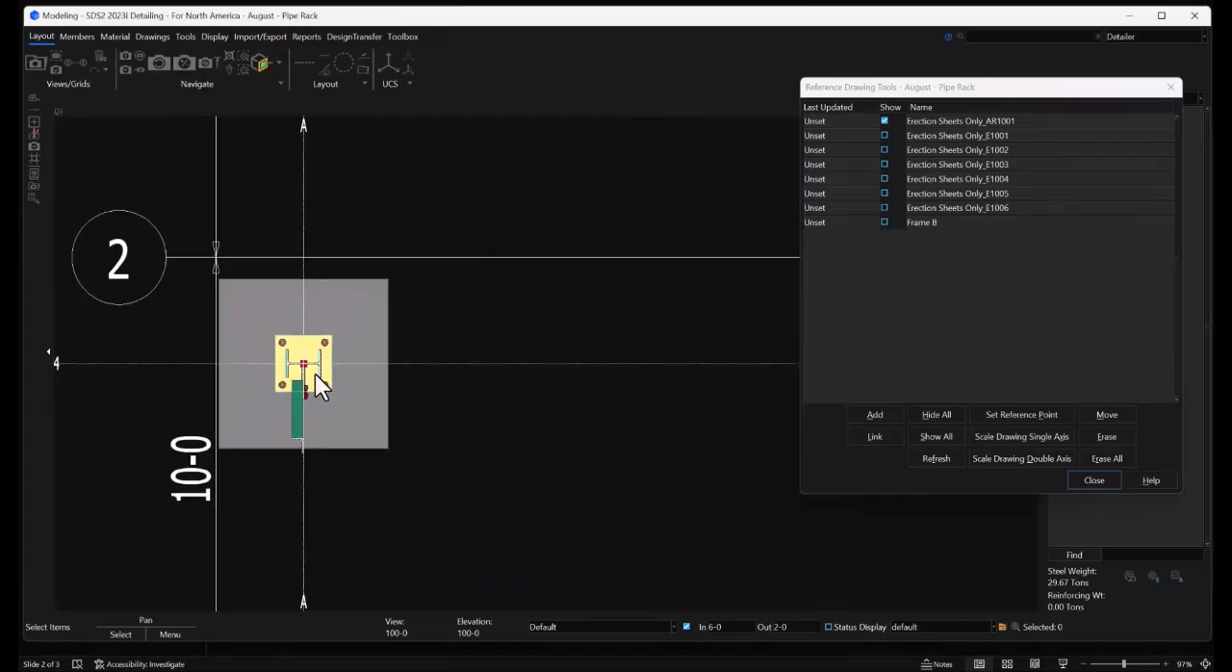
pyautogui.scroll(-8, 315, 374)
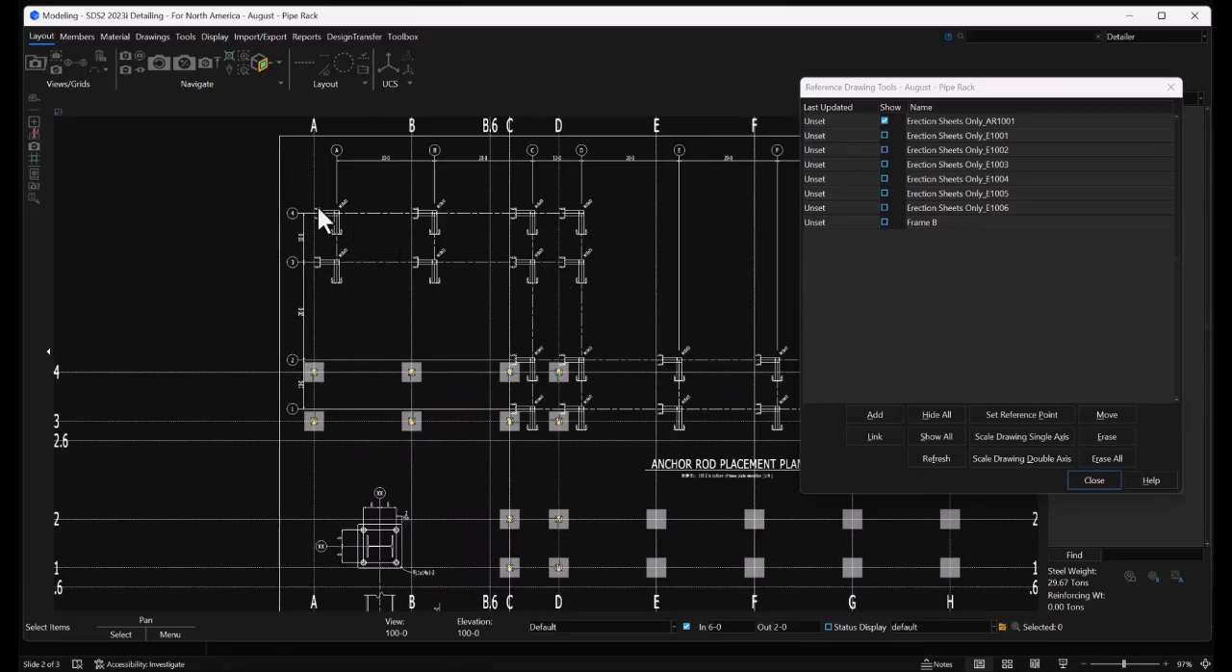
pyautogui.scroll(10, 319, 209)
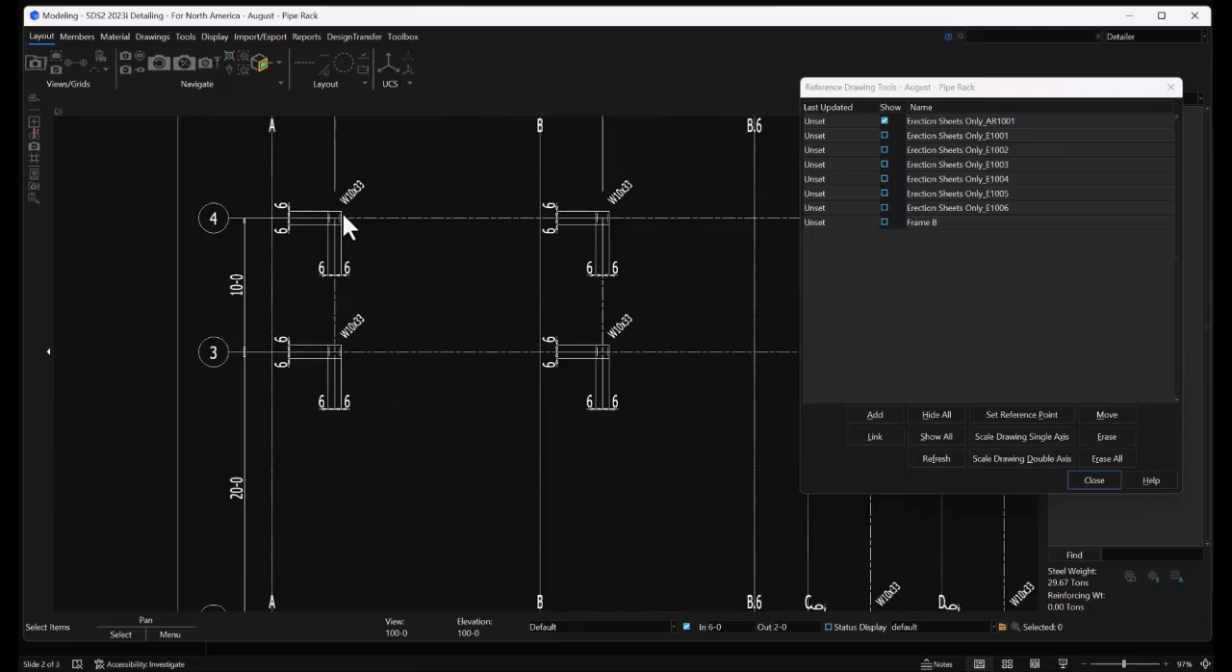
pyautogui.click(1050, 414)
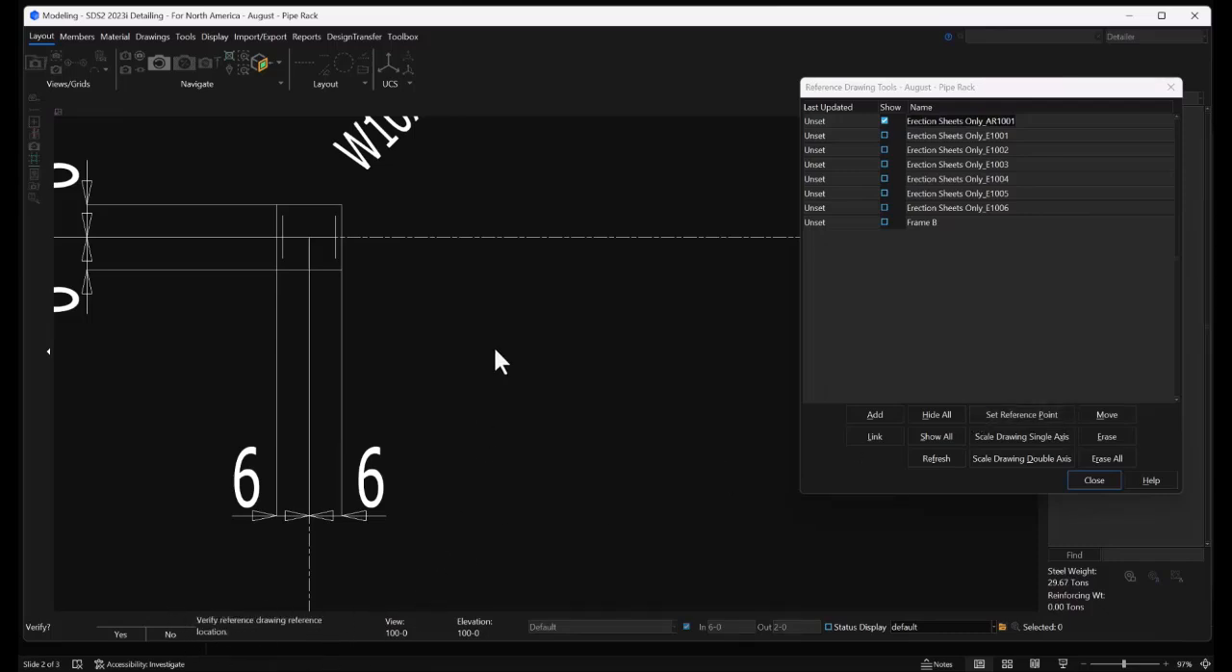
pyautogui.middleClick(494, 319)
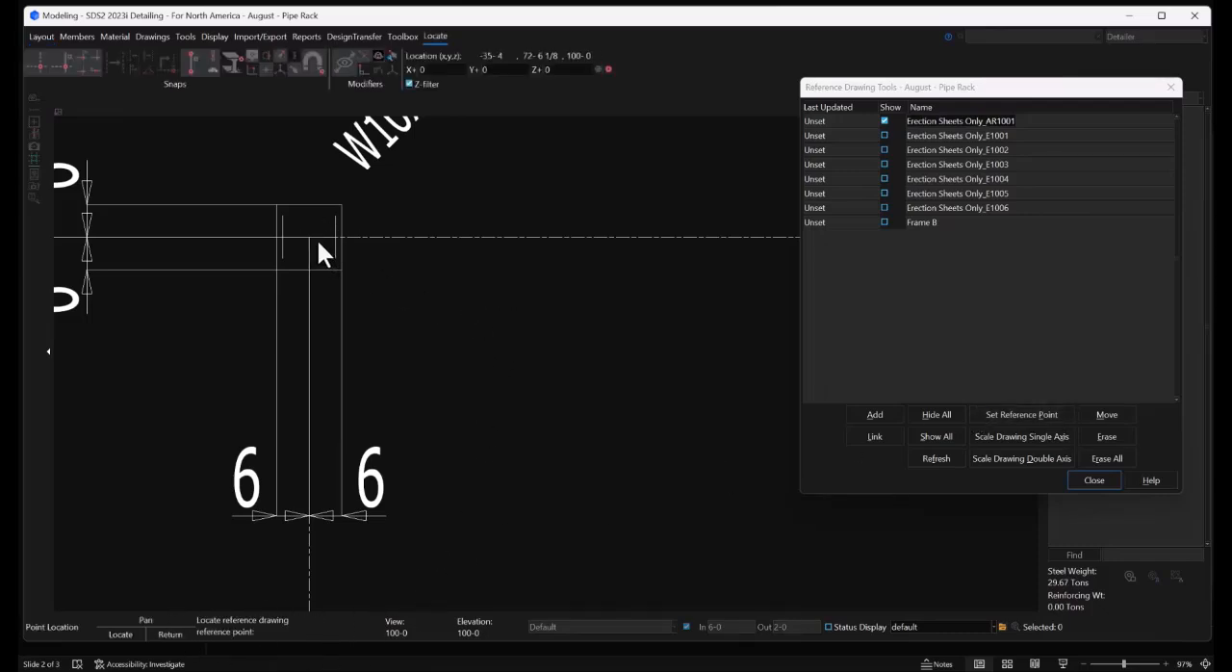
pyautogui.click(316, 238)
pyautogui.click(484, 285)
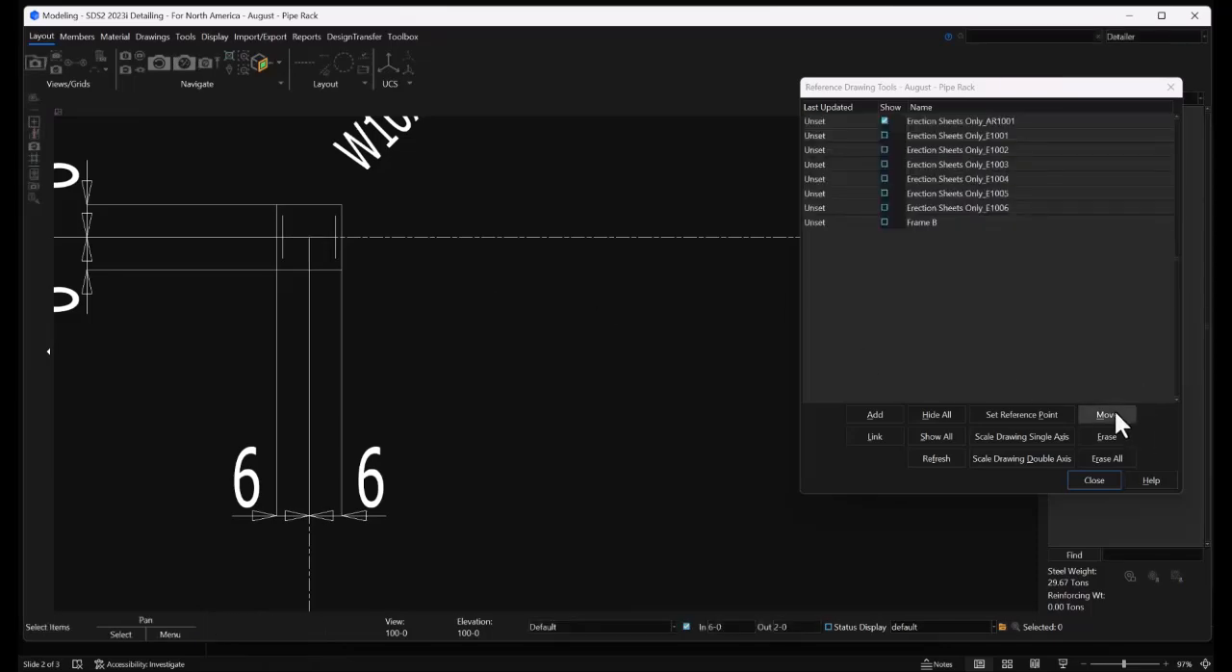
# Move the reference drawing onto the model's grid intersection A-4 and close the reference drawing tools
pyautogui.click(1107, 414)
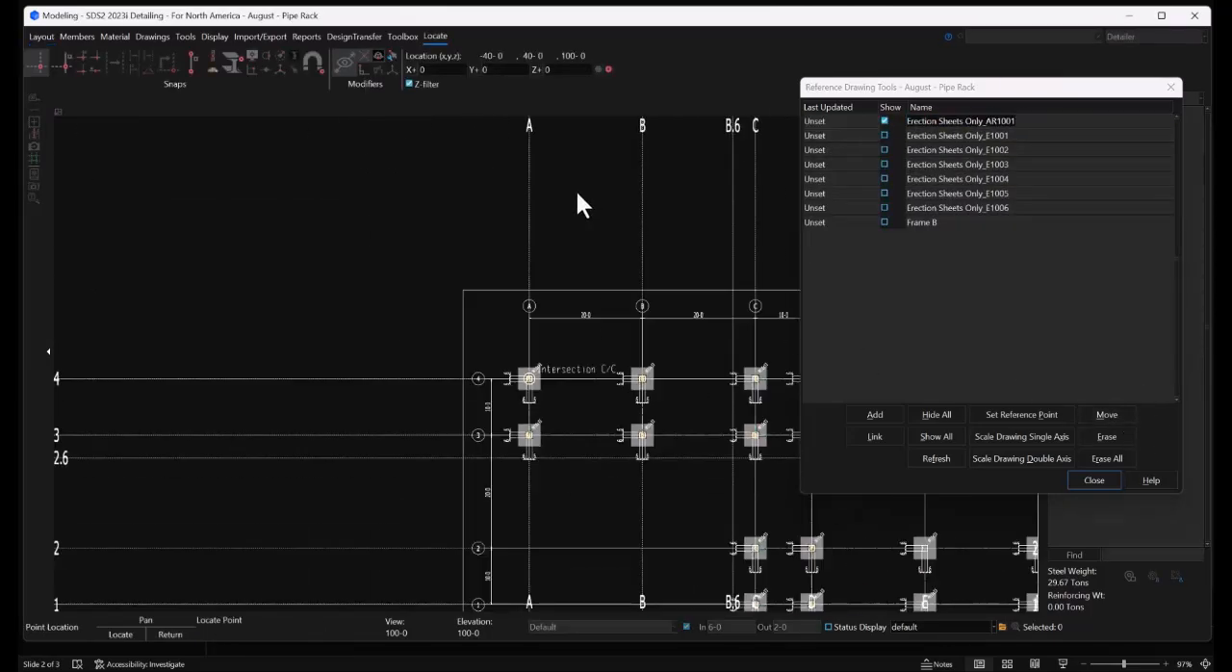
pyautogui.scroll(8, 562, 343)
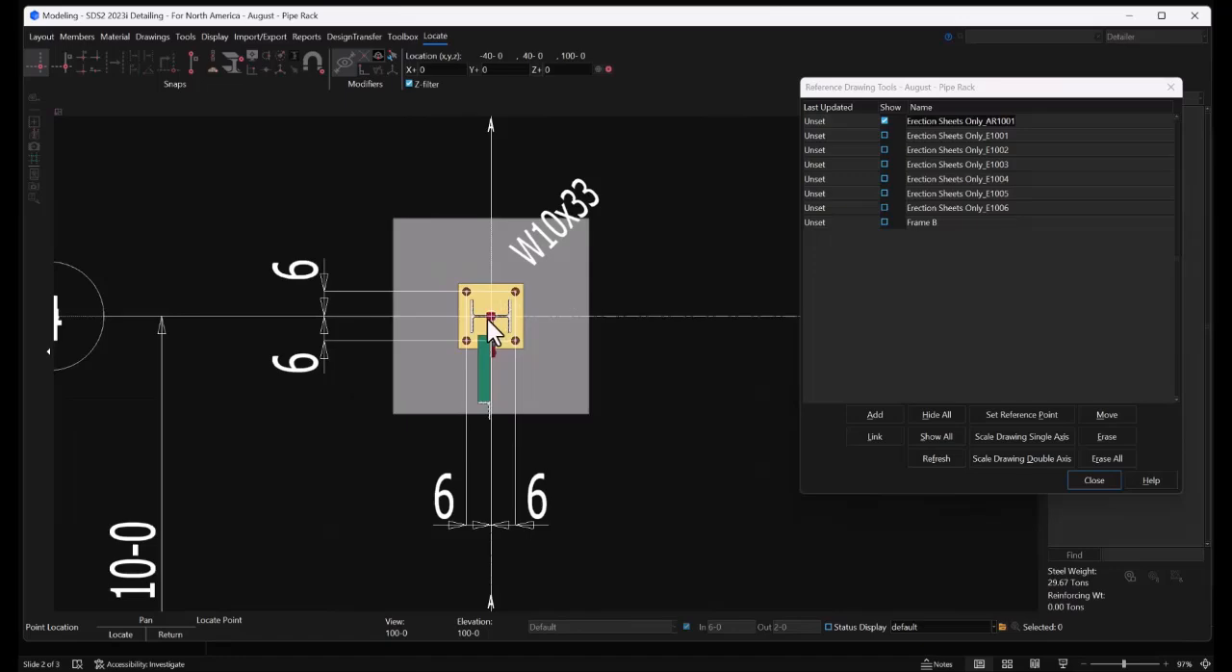
pyautogui.click(488, 318)
pyautogui.scroll(-10, 427, 311)
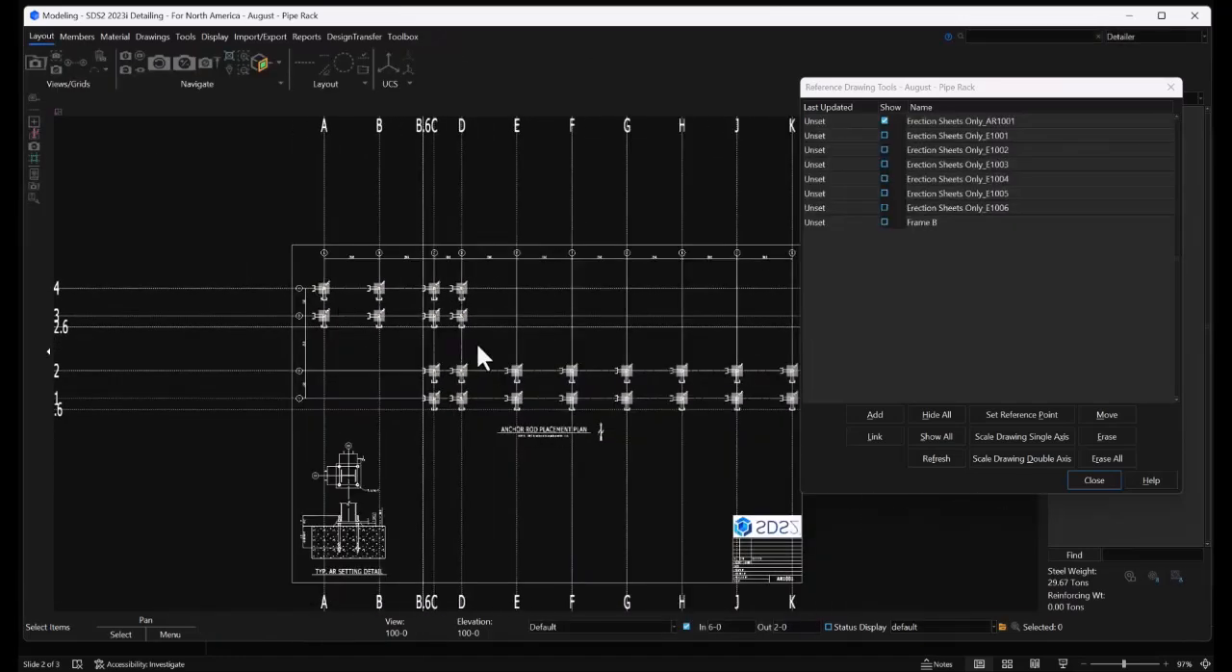
pyautogui.scroll(3, 487, 375)
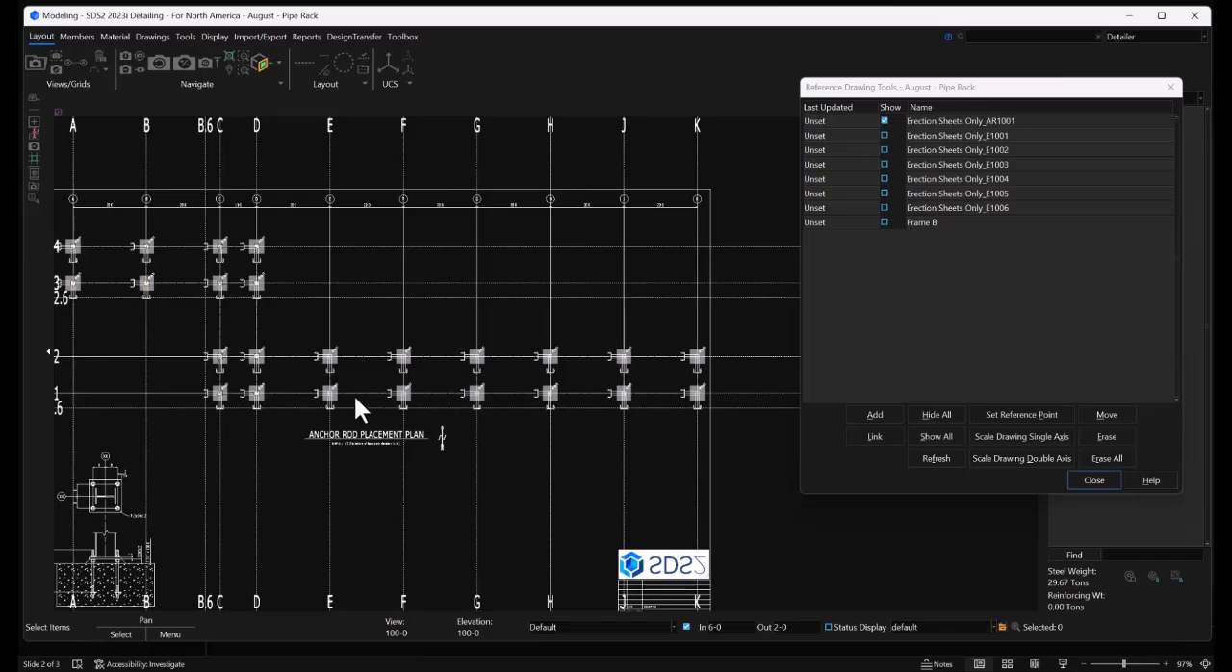
pyautogui.click(1171, 88)
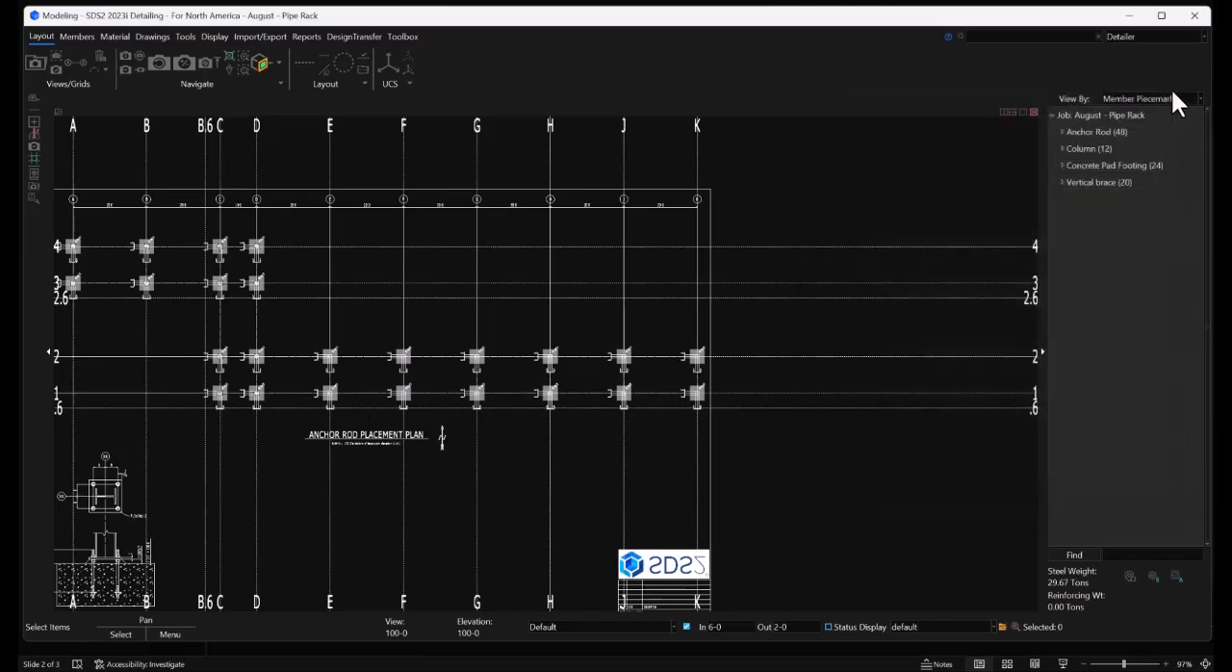
# Examine the anchor rod placement plan over the footings, including the column sizes, the base plate elevation note and the typical AR setting detail
pyautogui.scroll(5, 273, 414)
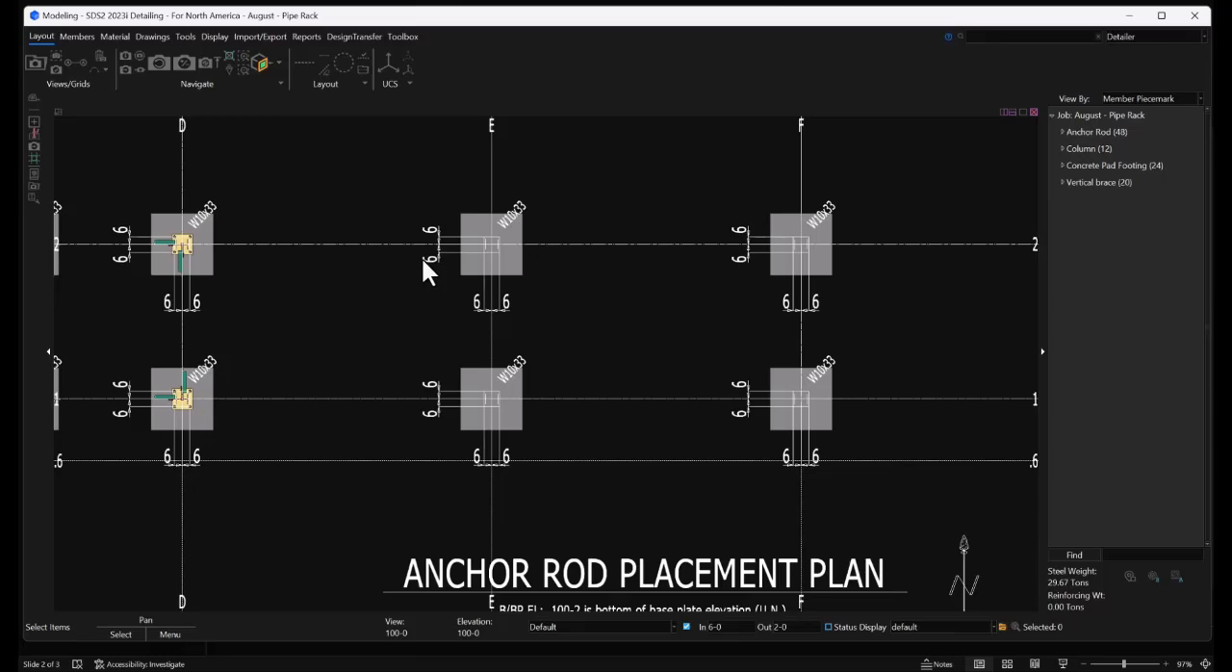
pyautogui.scroll(-10, 731, 194)
pyautogui.scroll(3, 482, 400)
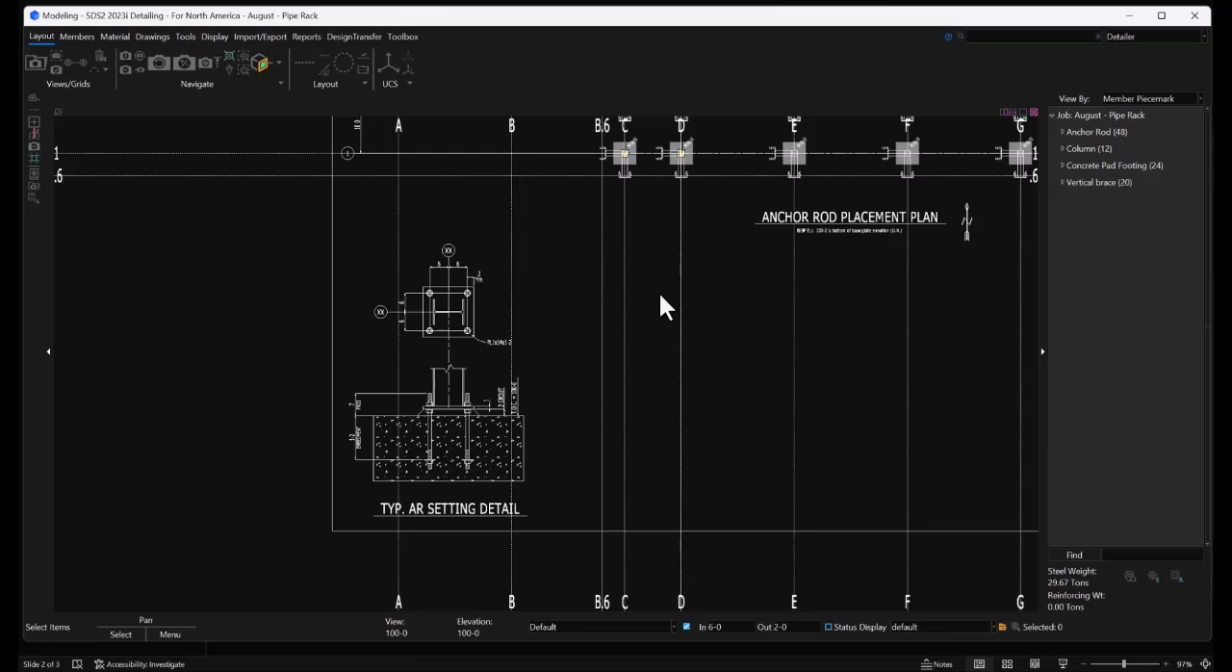
pyautogui.scroll(-3, 478, 397)
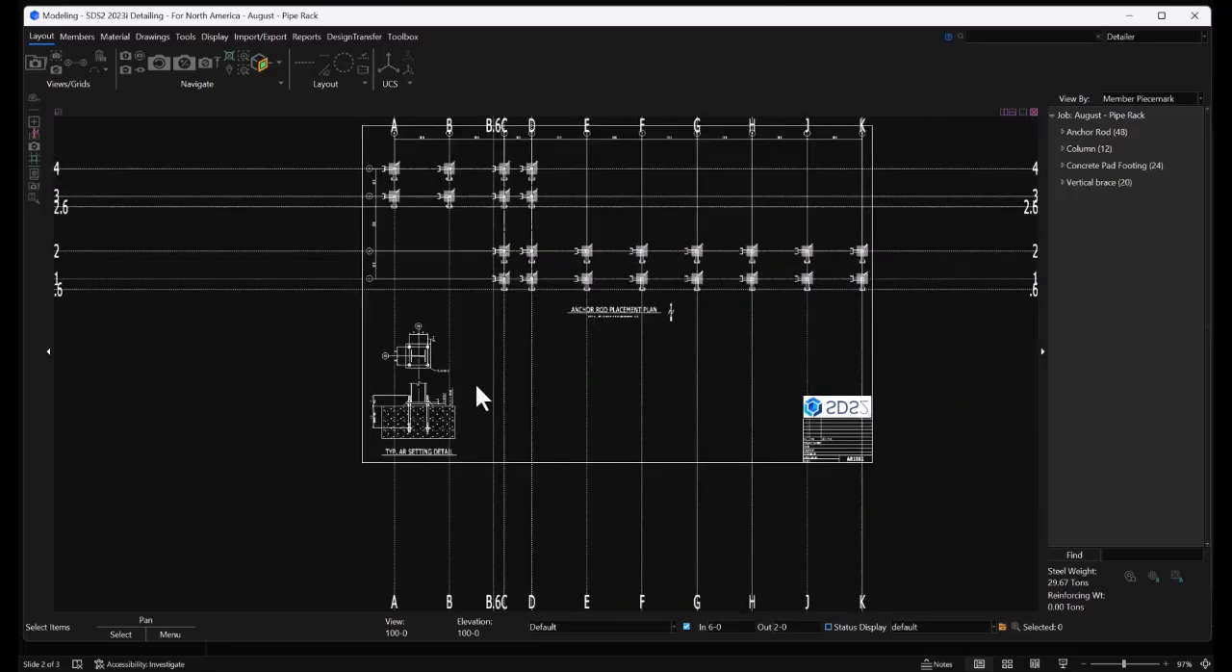
pyautogui.scroll(8, 578, 279)
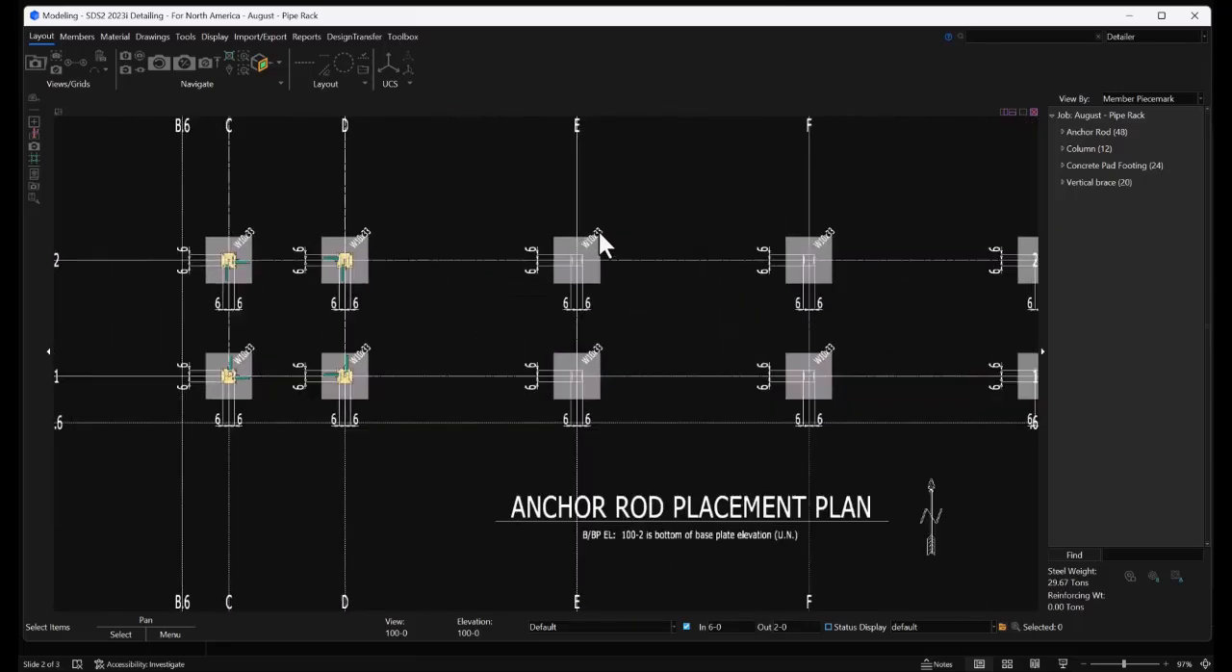
pyautogui.scroll(4, 668, 337)
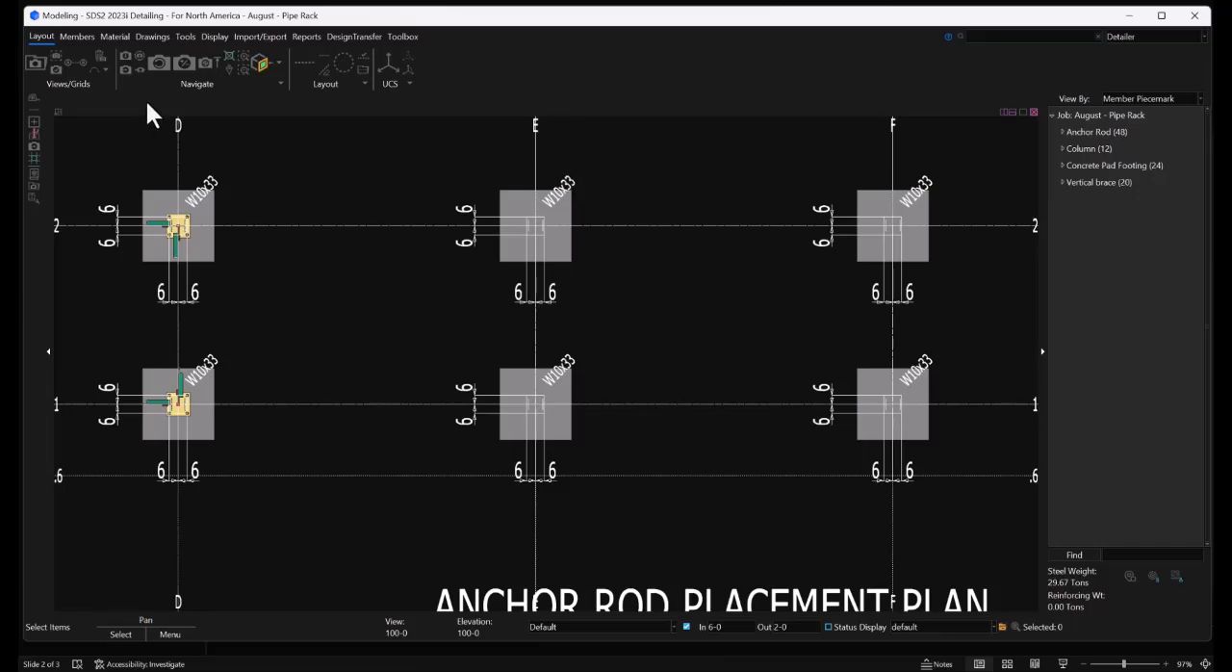
# Start adding a column member with section size W10x33
pyautogui.click(77, 37)
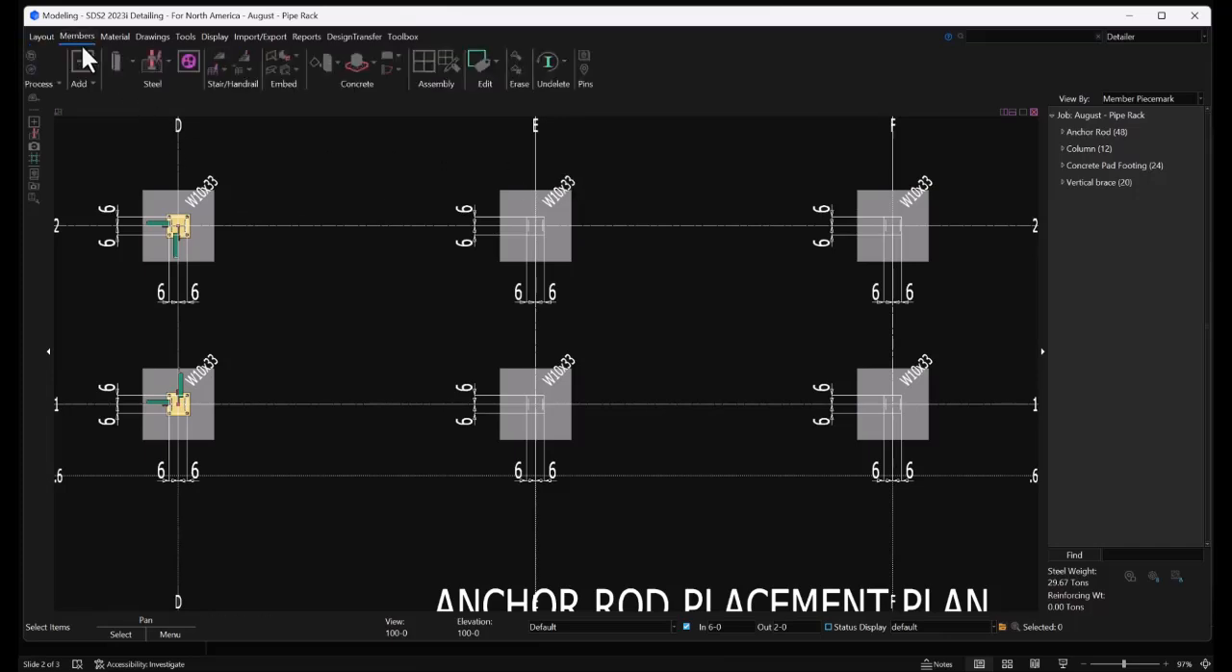
pyautogui.click(79, 54)
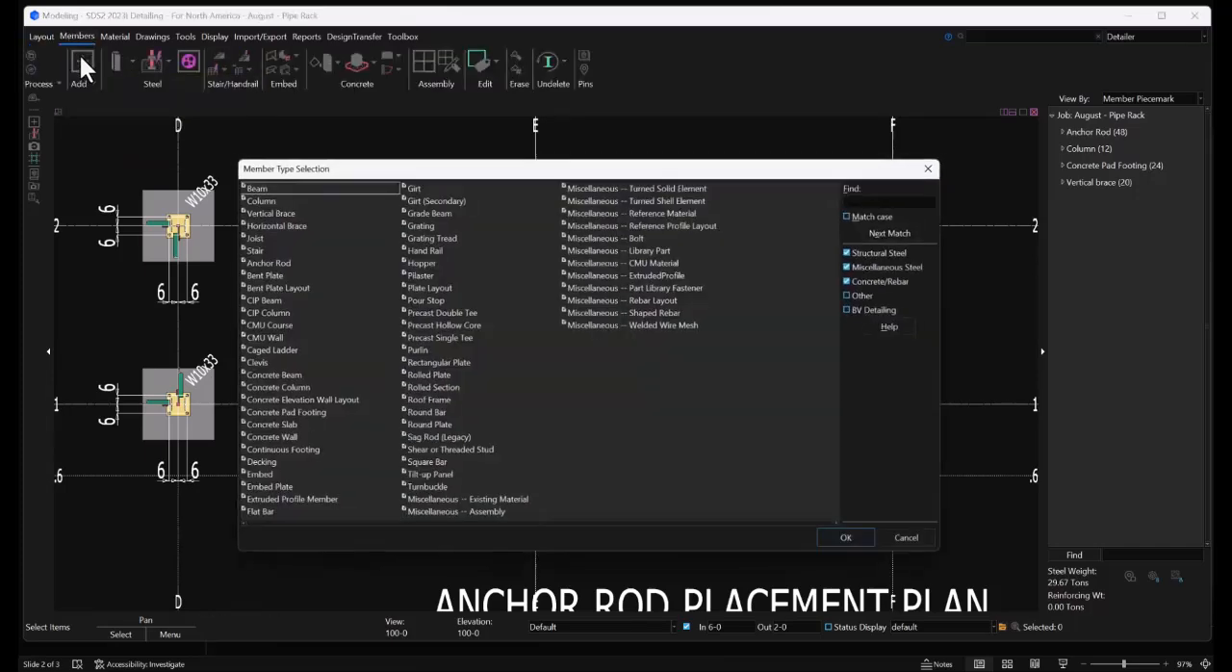
pyautogui.moveTo(478, 174); pyautogui.dragTo(516, 140)
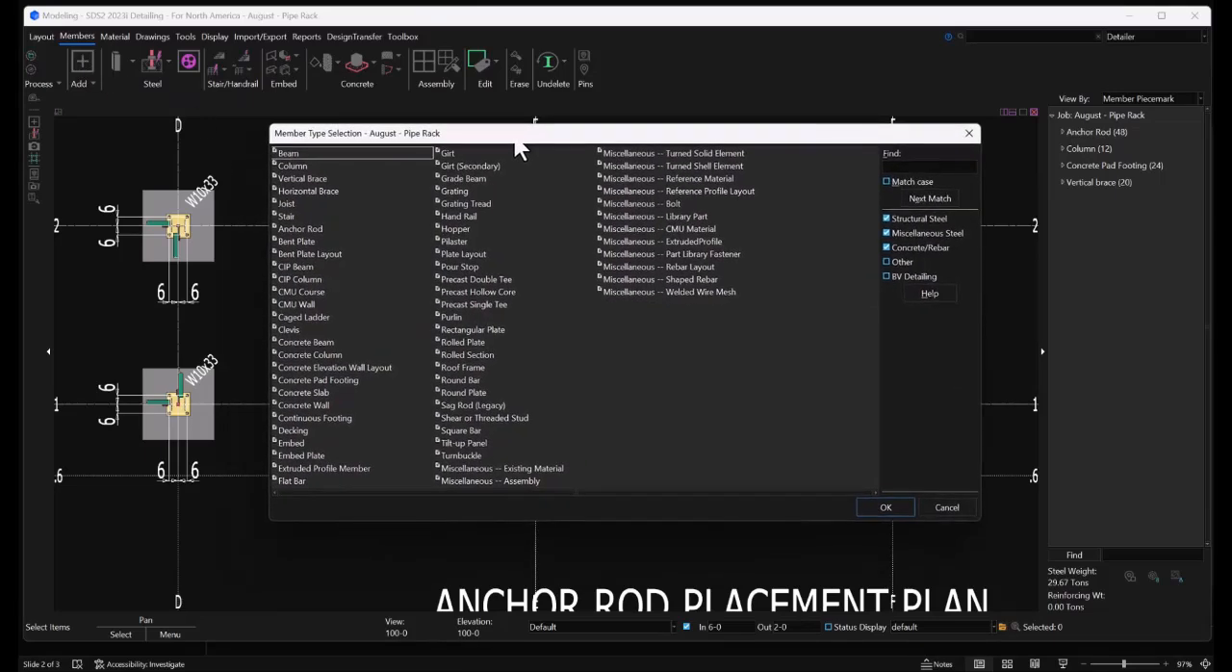
pyautogui.doubleClick(302, 165)
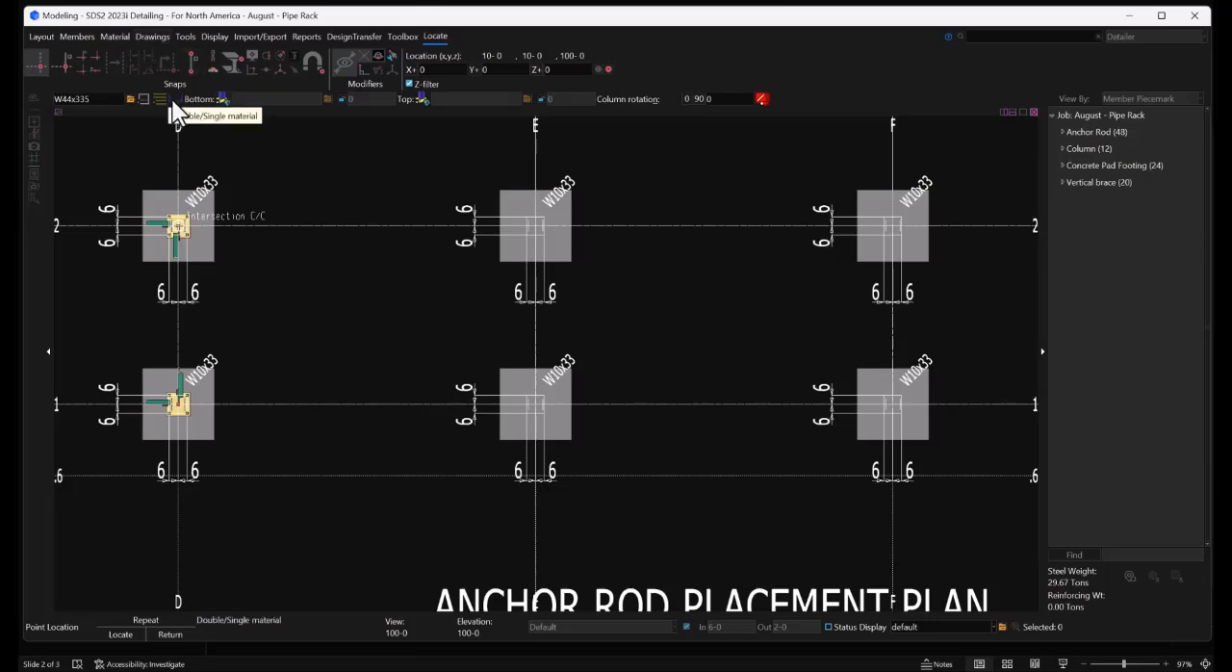
pyautogui.doubleClick(105, 98)
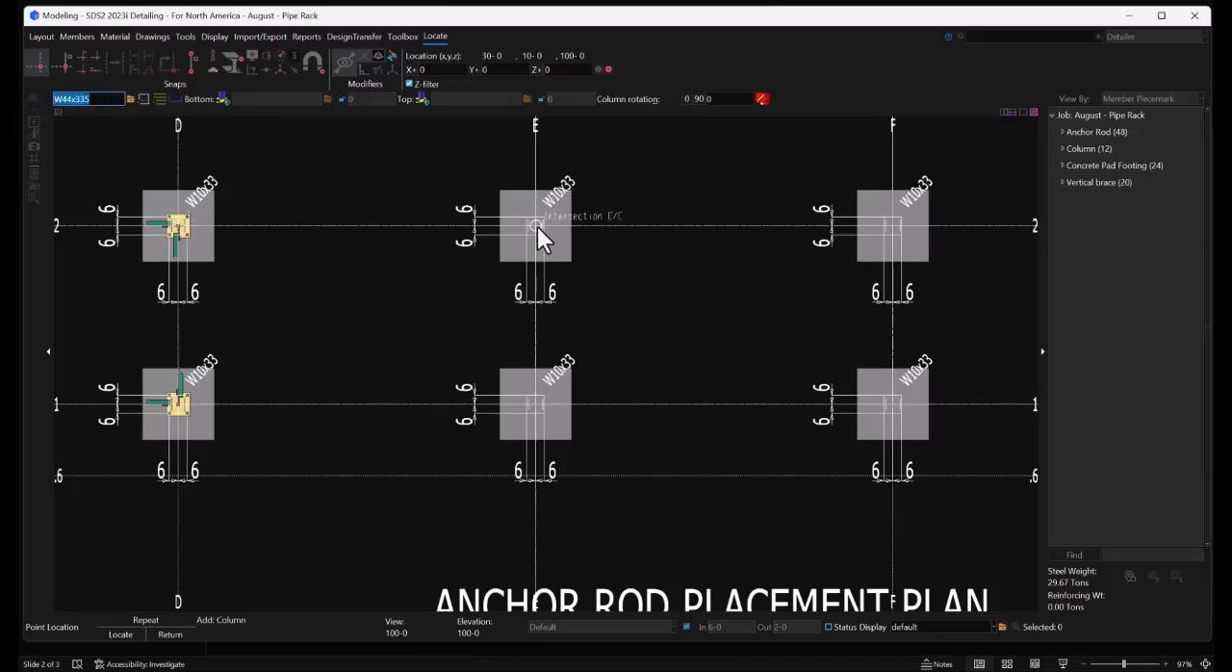
pyautogui.write('w10x33')
# Assign the user base plate schedule number 1 (bp1) to the column's bottom and set the bottom elevation to 100-2
pyautogui.click(223, 98)
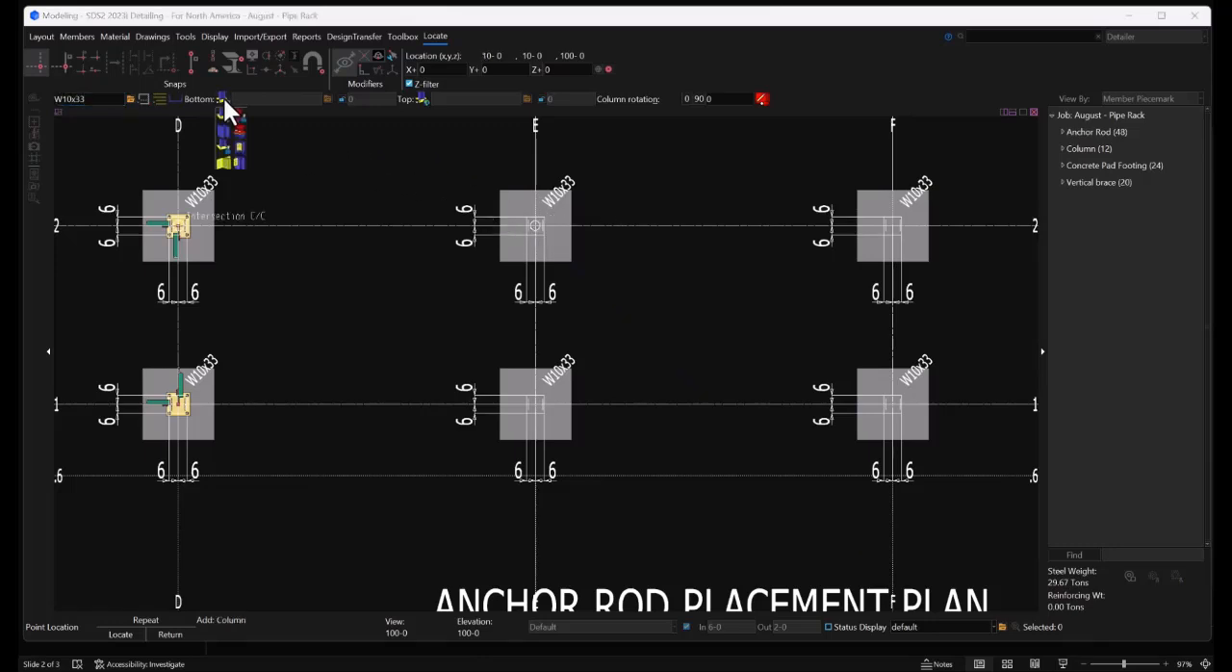
pyautogui.click(228, 159)
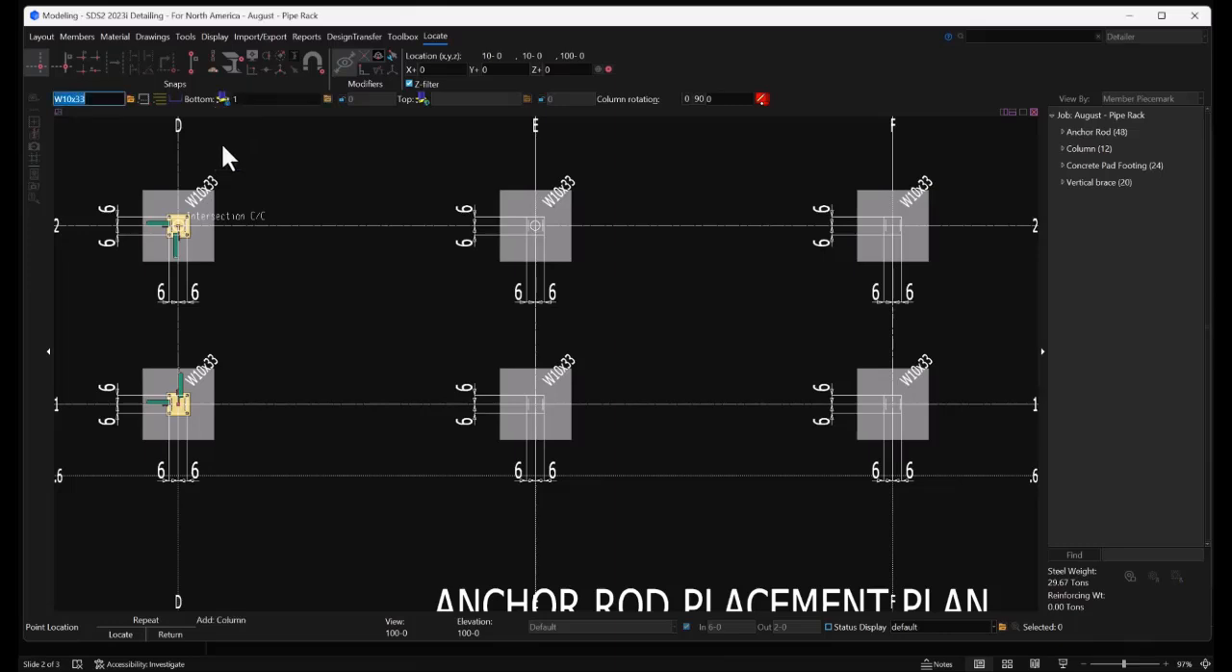
pyautogui.click(328, 100)
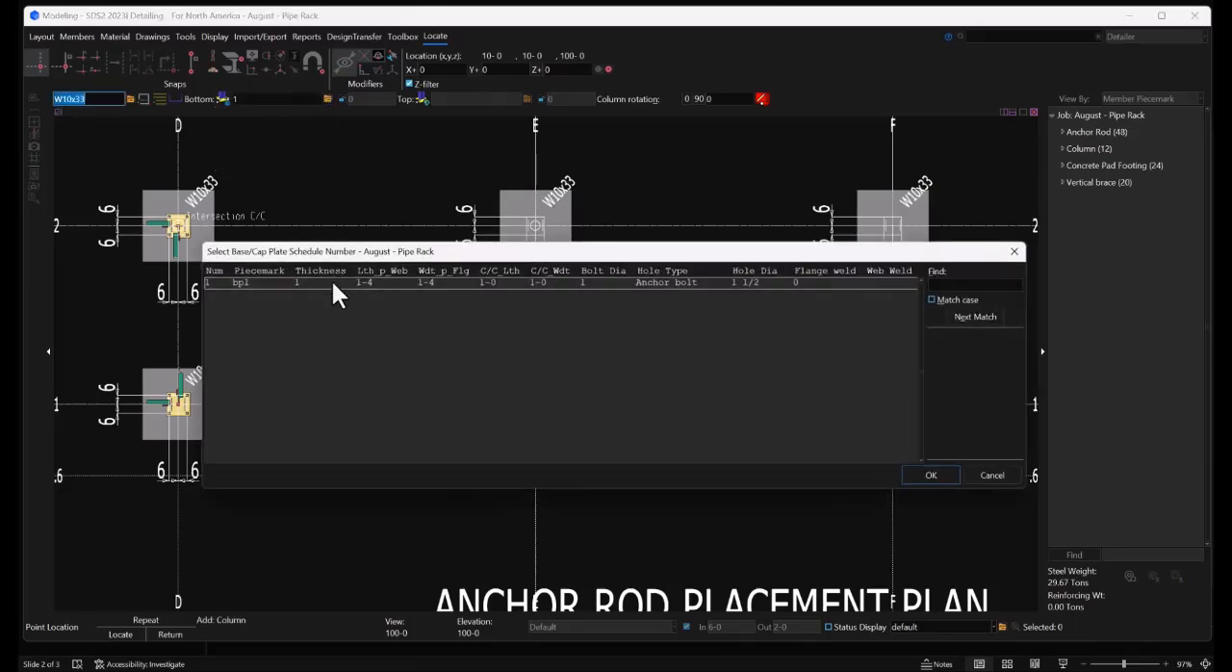
pyautogui.click(940, 472)
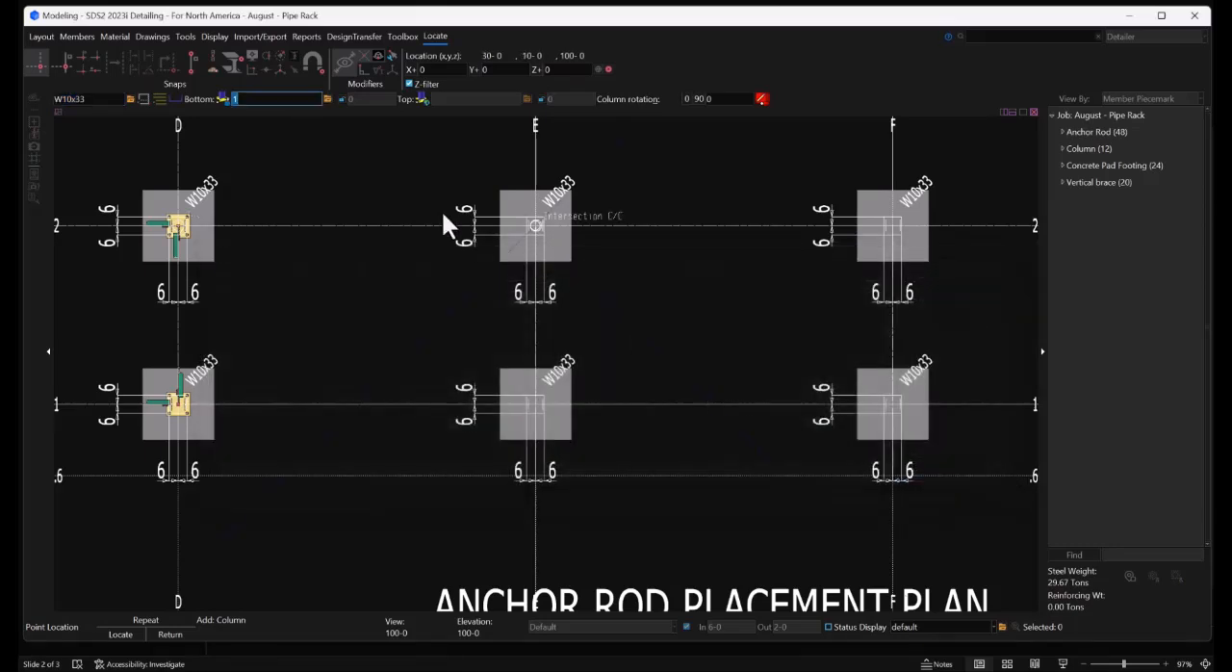
pyautogui.press('Tab')
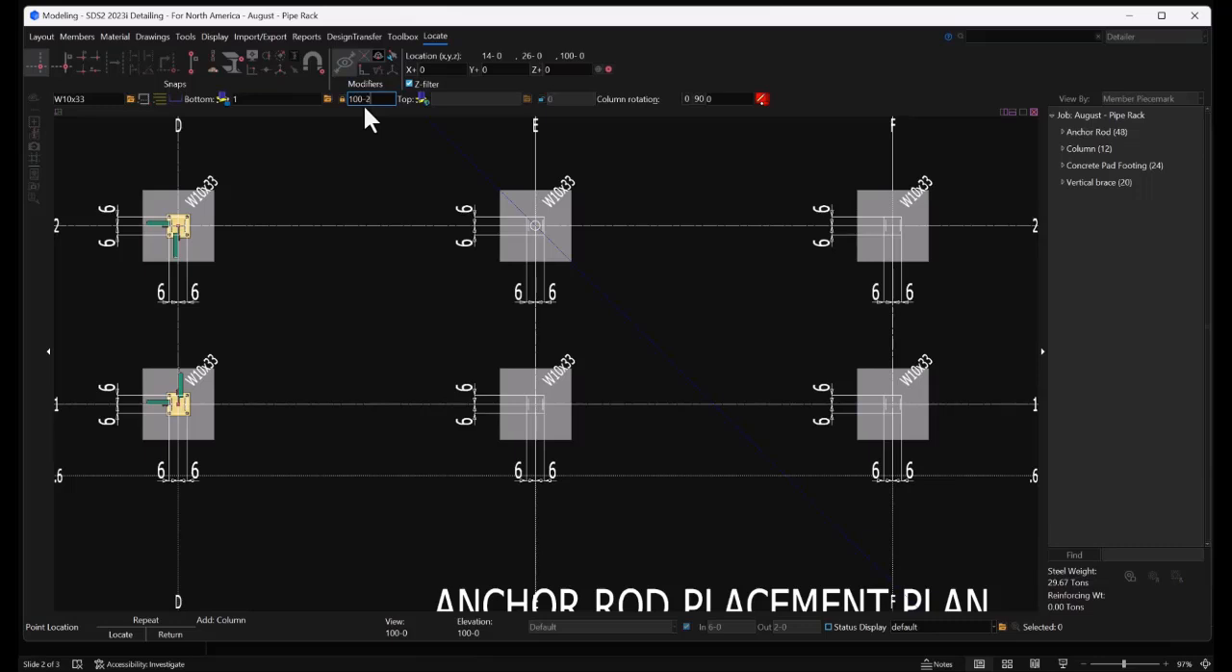
# Give the column a plain top end and set its top elevation to 120-0
pyautogui.click(423, 98)
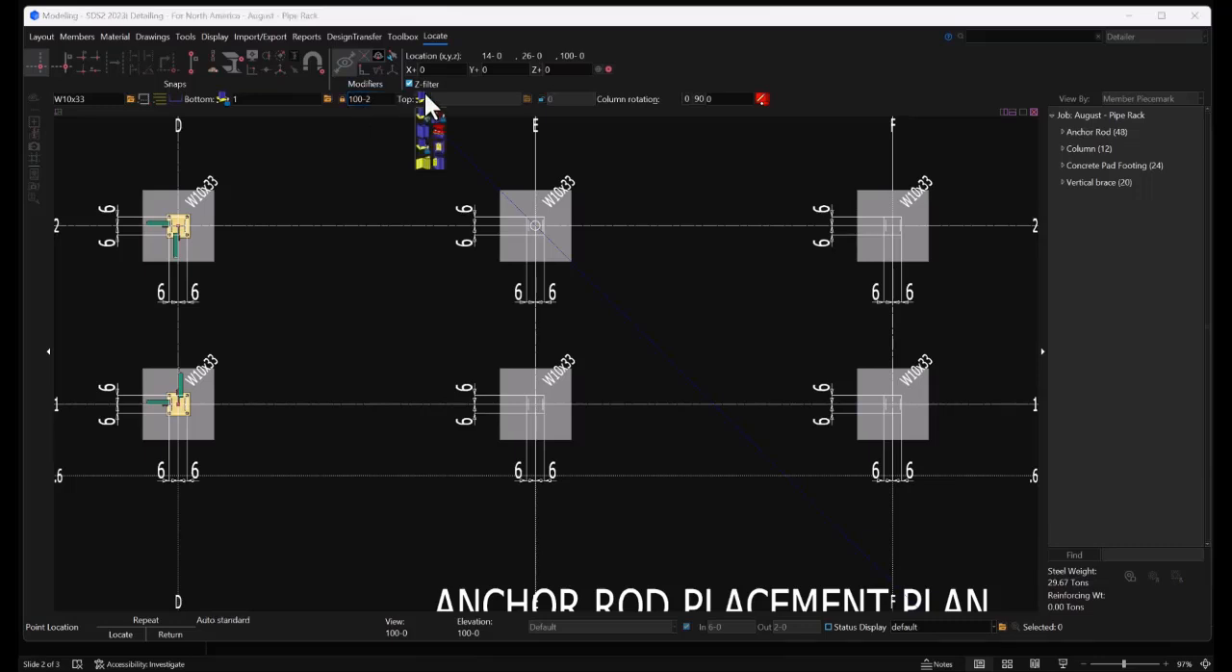
pyautogui.click(423, 131)
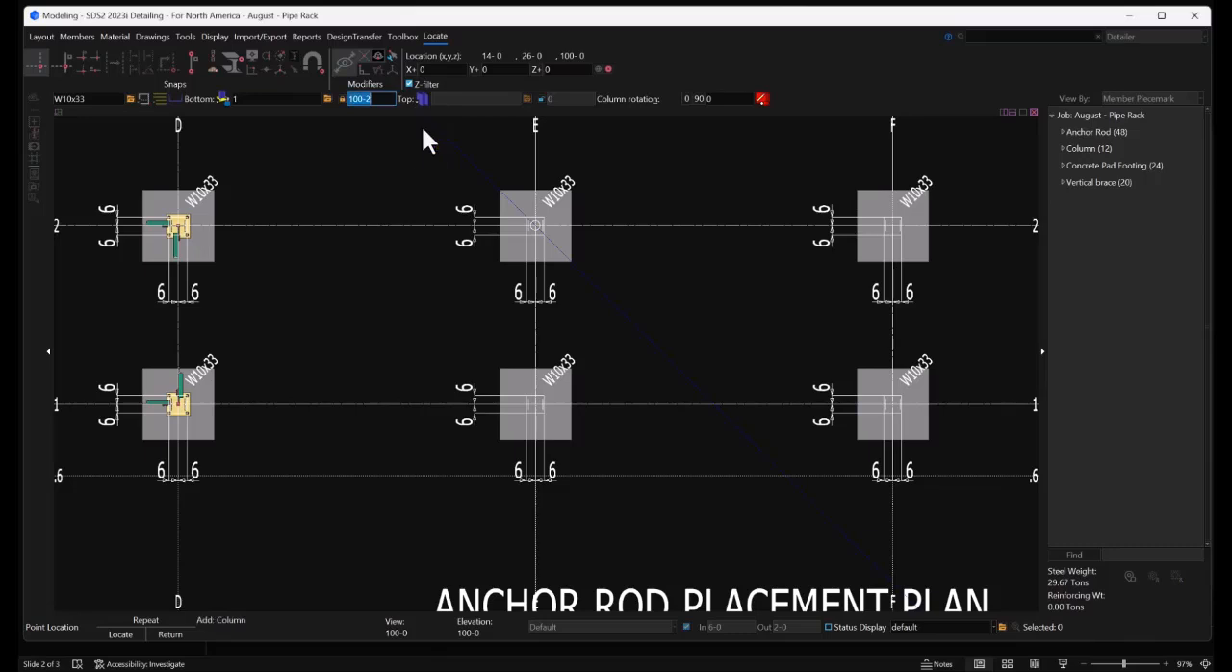
pyautogui.click(540, 98)
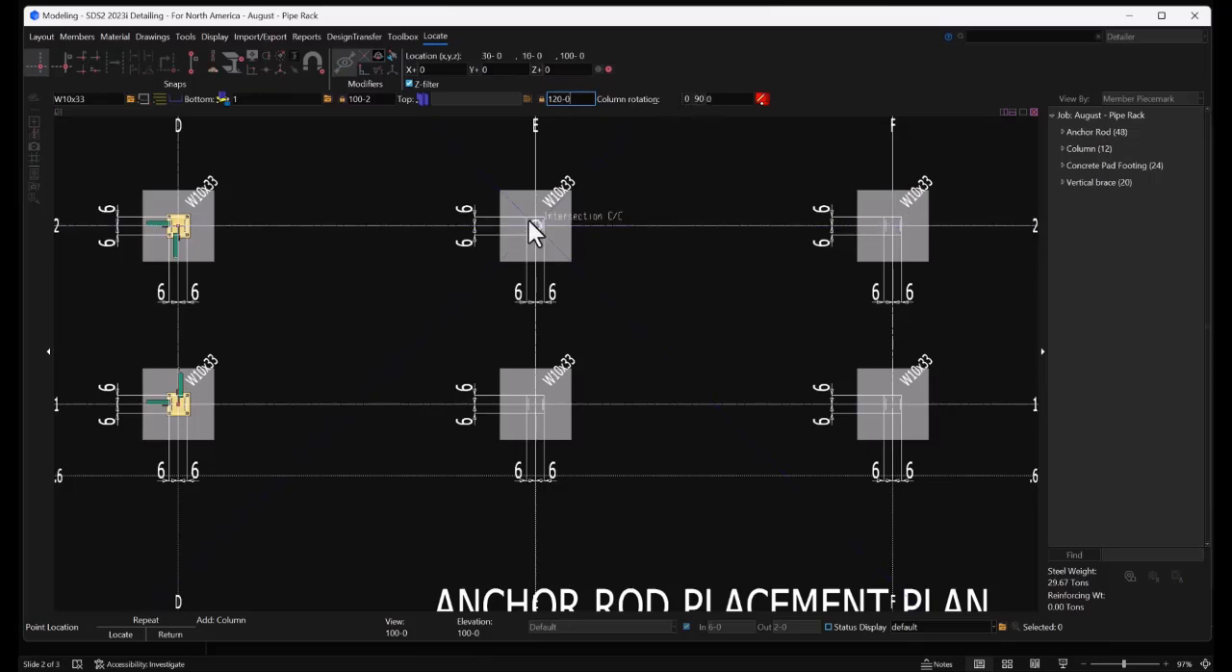
# Place W10x33 columns at the centre intersections of grids E-2, E-1, F-1, F-2 and G-2
pyautogui.scroll(2, 540, 225)
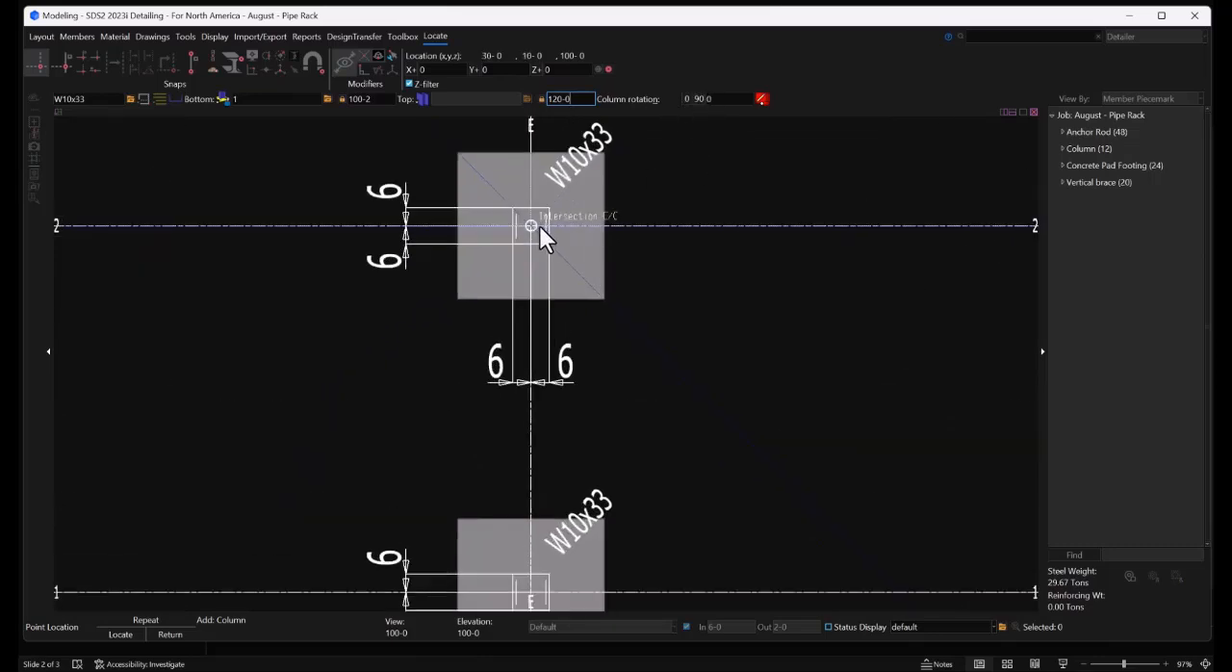
pyautogui.click(539, 225)
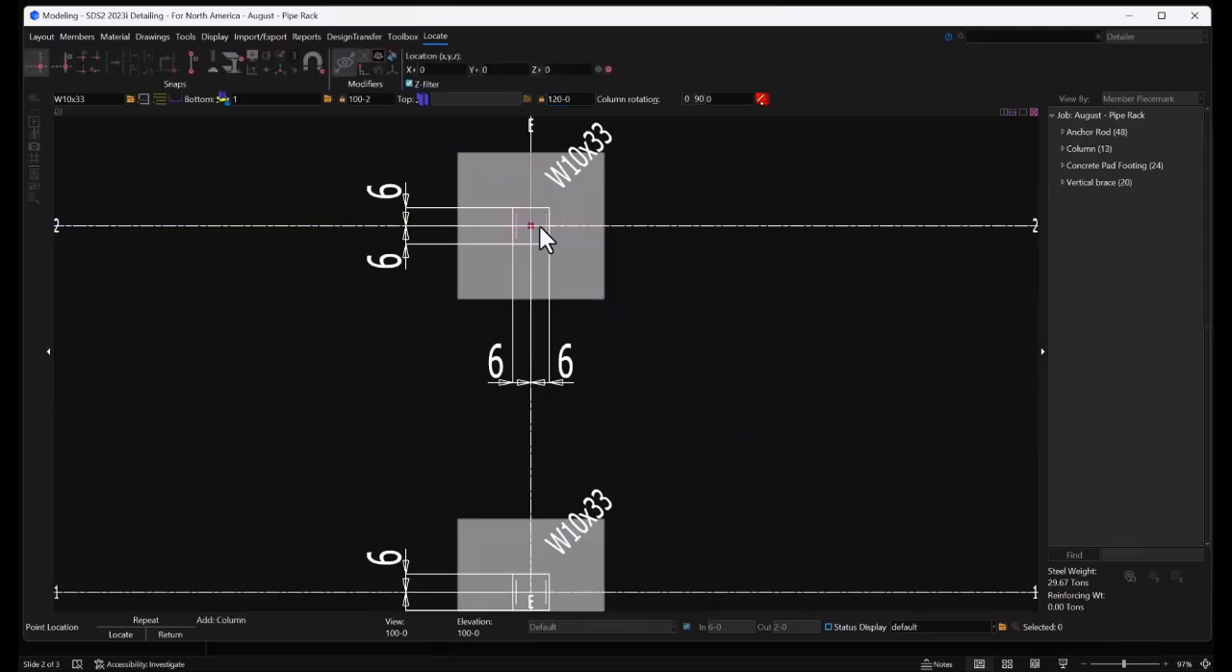
pyautogui.scroll(-2, 360, 243)
pyautogui.scroll(2, 449, 413)
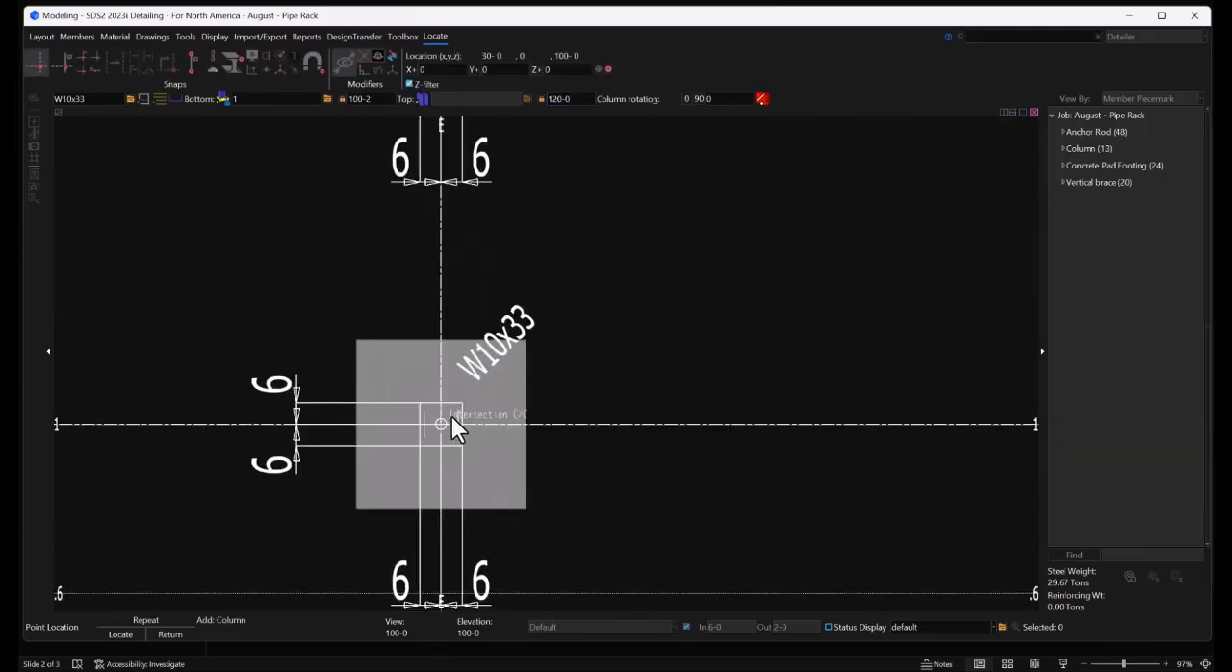
pyautogui.click(447, 422)
pyautogui.scroll(-3, 397, 386)
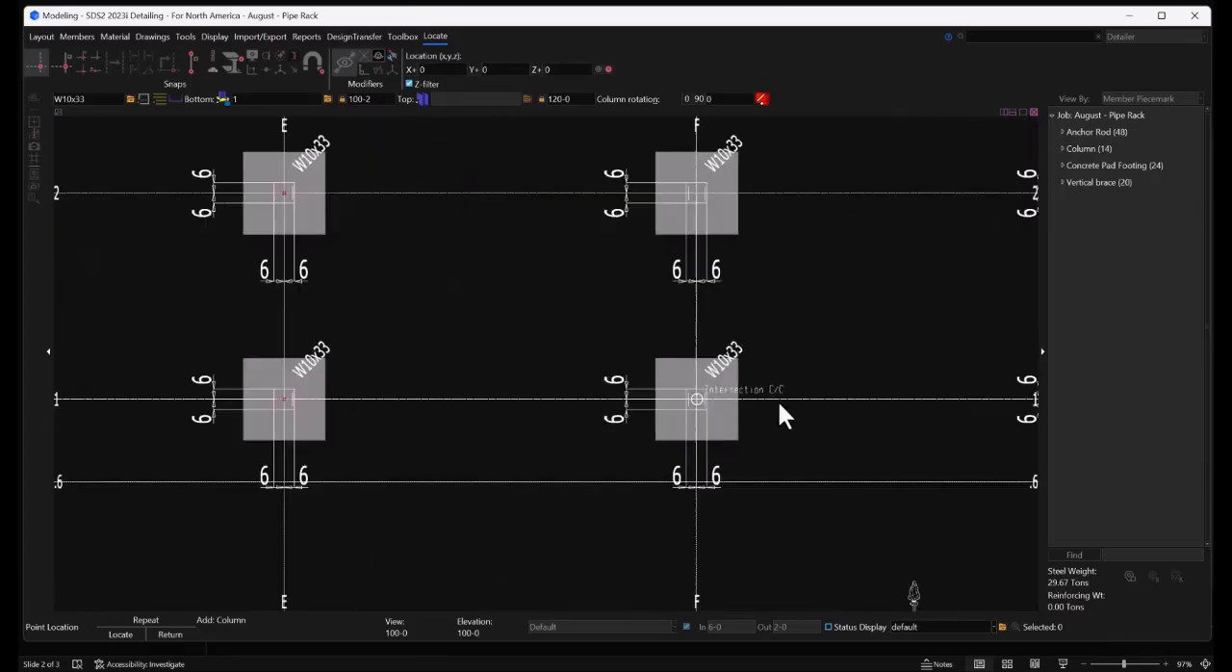
pyautogui.scroll(2, 712, 393)
pyautogui.click(711, 393)
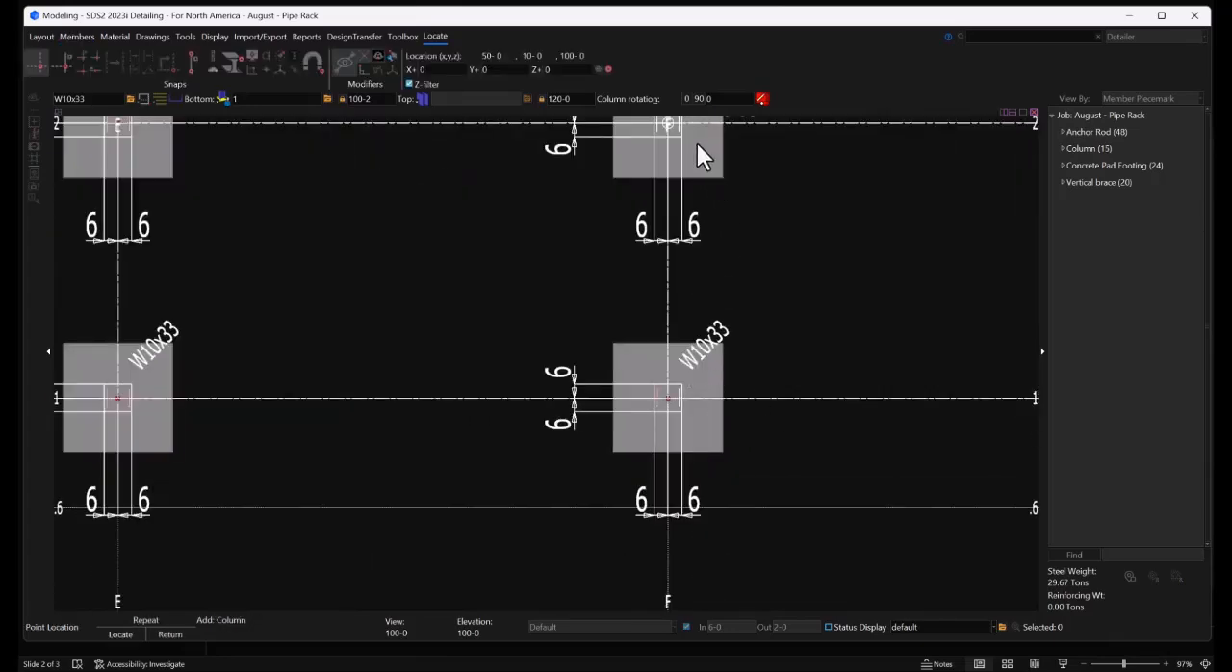
pyautogui.scroll(-5, 327, 295)
pyautogui.scroll(3, 629, 247)
pyautogui.click(630, 246)
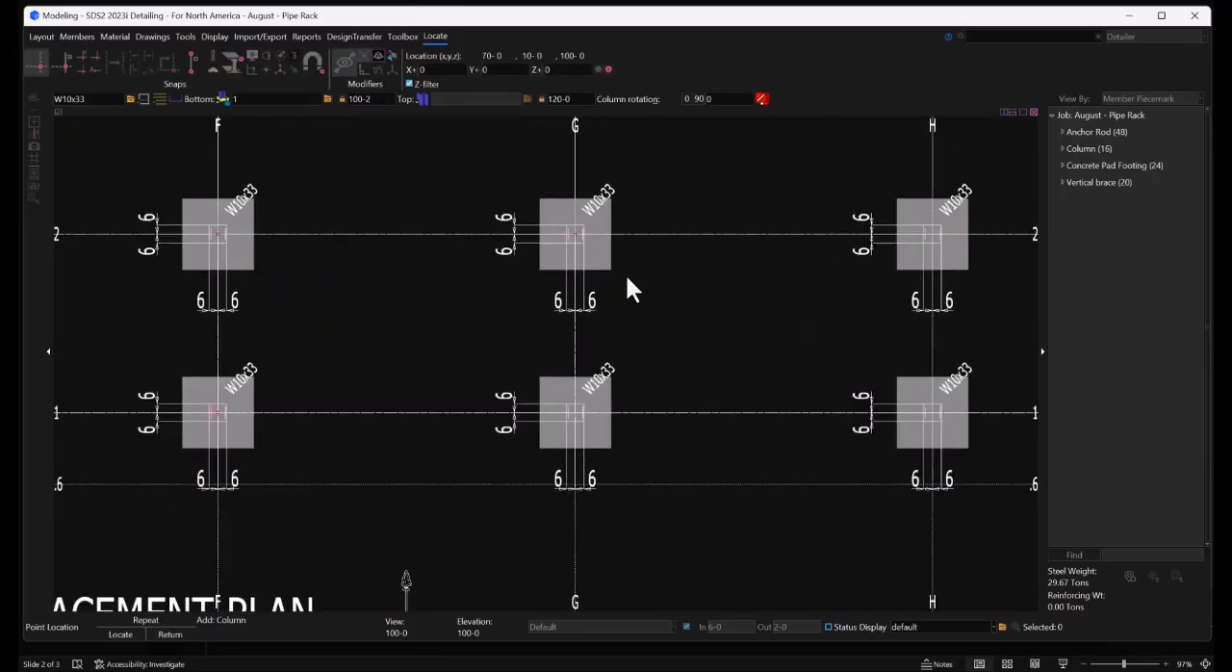
# Place the remaining columns at G-1 and at both intersections of grids H, J and K, finishing column placement
pyautogui.click(597, 408)
pyautogui.click(937, 414)
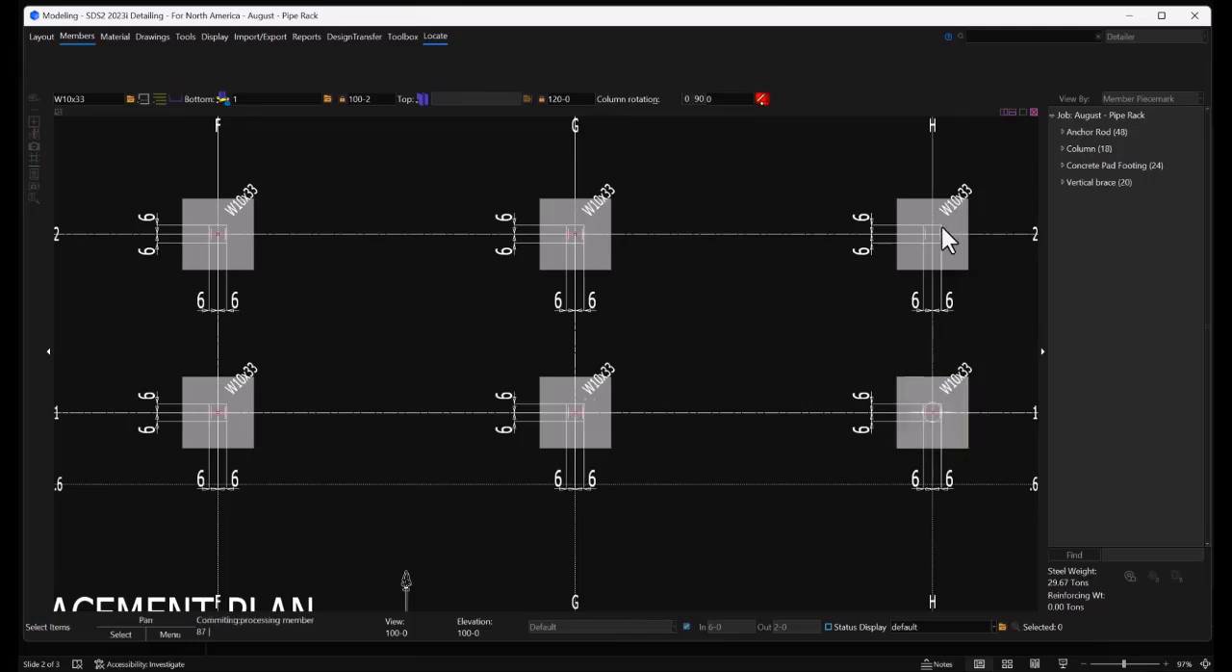
pyautogui.click(941, 228)
pyautogui.scroll(-4, 733, 320)
pyautogui.scroll(3, 846, 299)
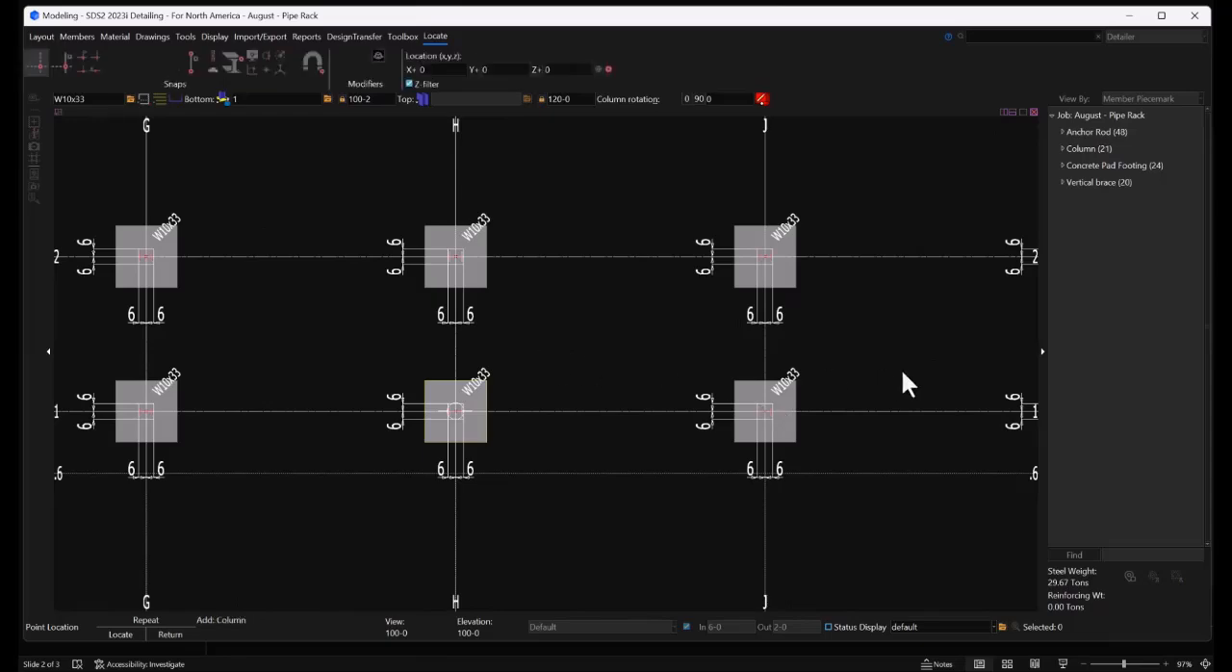
pyautogui.scroll(-1, 905, 372)
pyautogui.scroll(-1, 688, 390)
pyautogui.scroll(2, 845, 390)
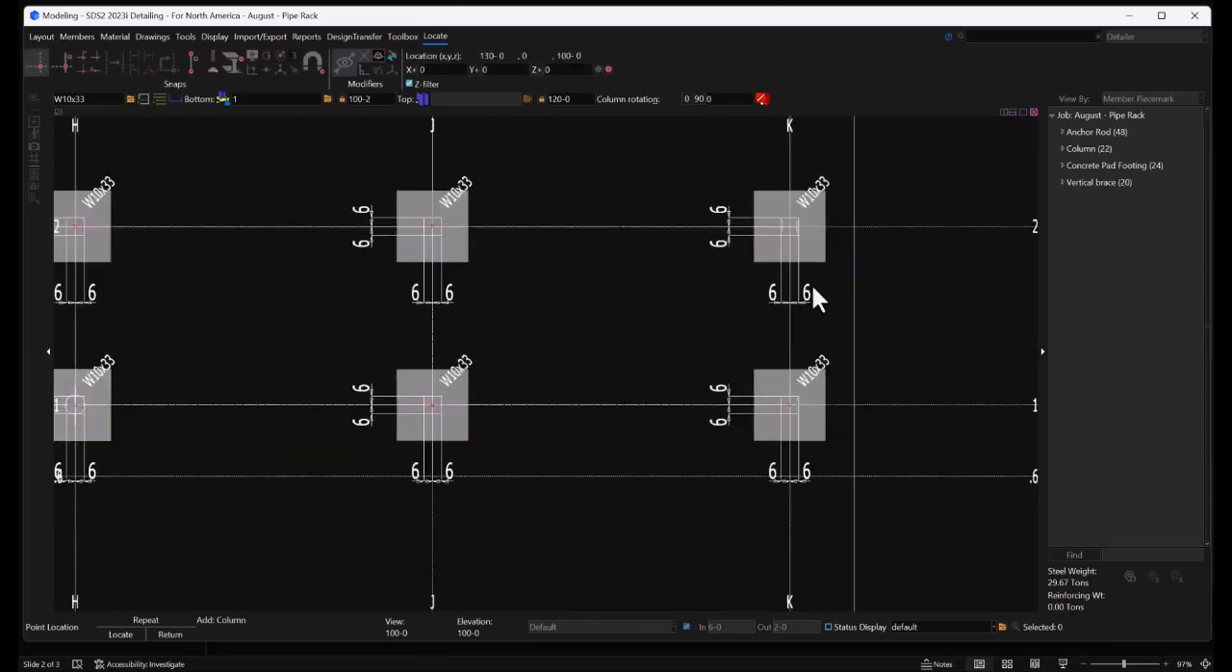
pyautogui.click(798, 220)
pyautogui.rightClick(899, 174)
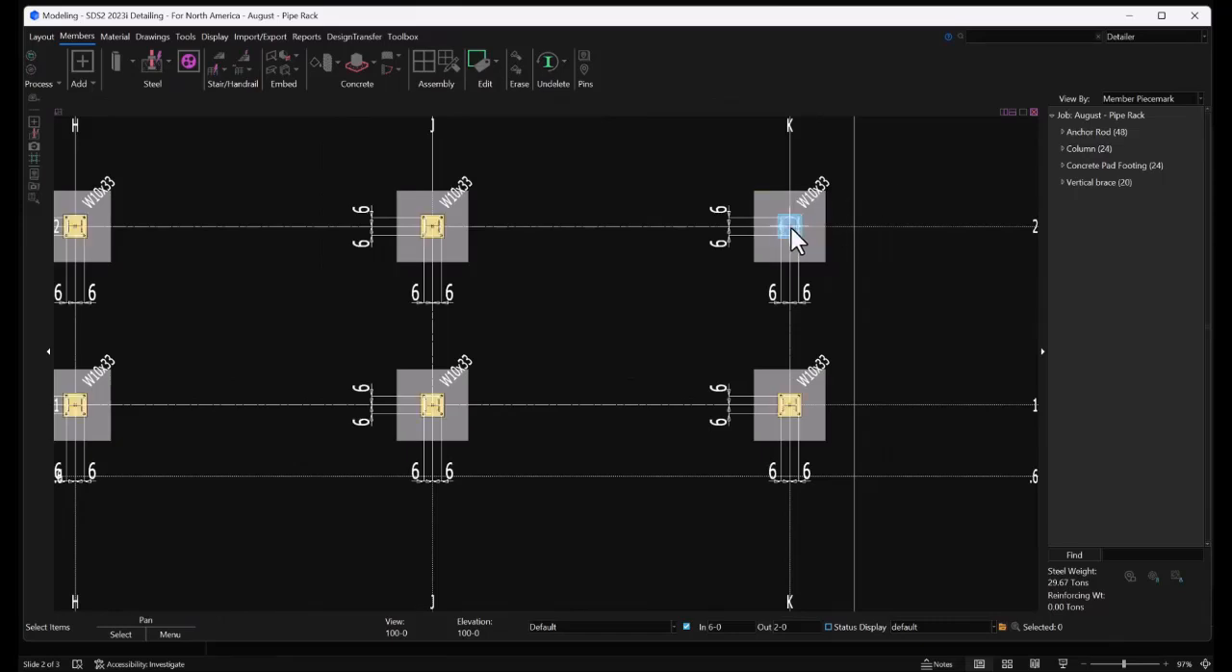
# Turn off the view's depth limits to display the new columns at full height in 3D
pyautogui.keyDown('shift'); pyautogui.moveTo(791, 227); pyautogui.dragTo(722, 385, button='middle'); pyautogui.keyUp('shift')
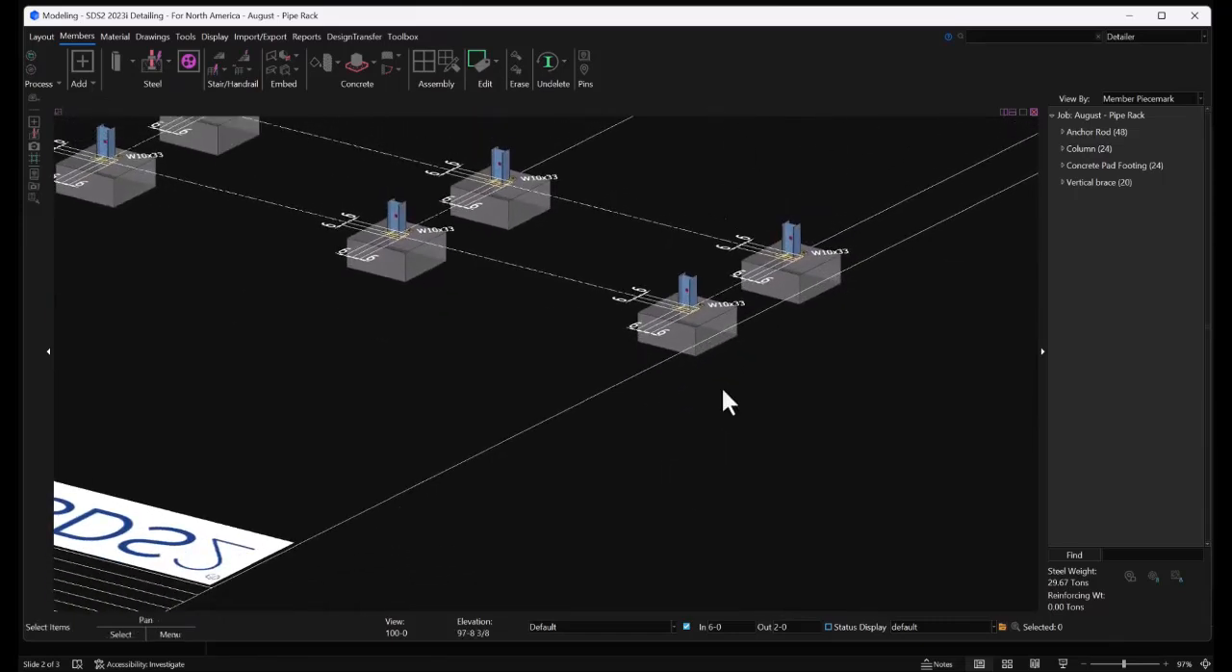
pyautogui.click(684, 626)
pyautogui.scroll(-2, 848, 452)
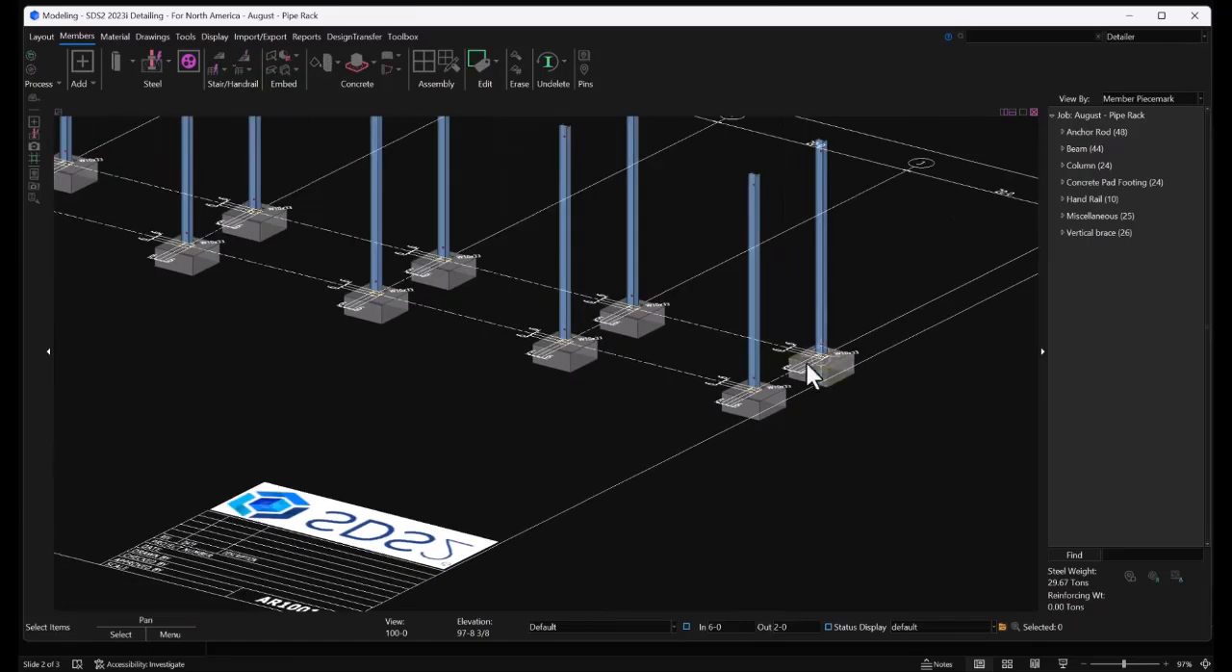
# Examine the base plate and its holes on the column at grid K against the drawing, including the whole column row
pyautogui.scroll(6, 818, 341)
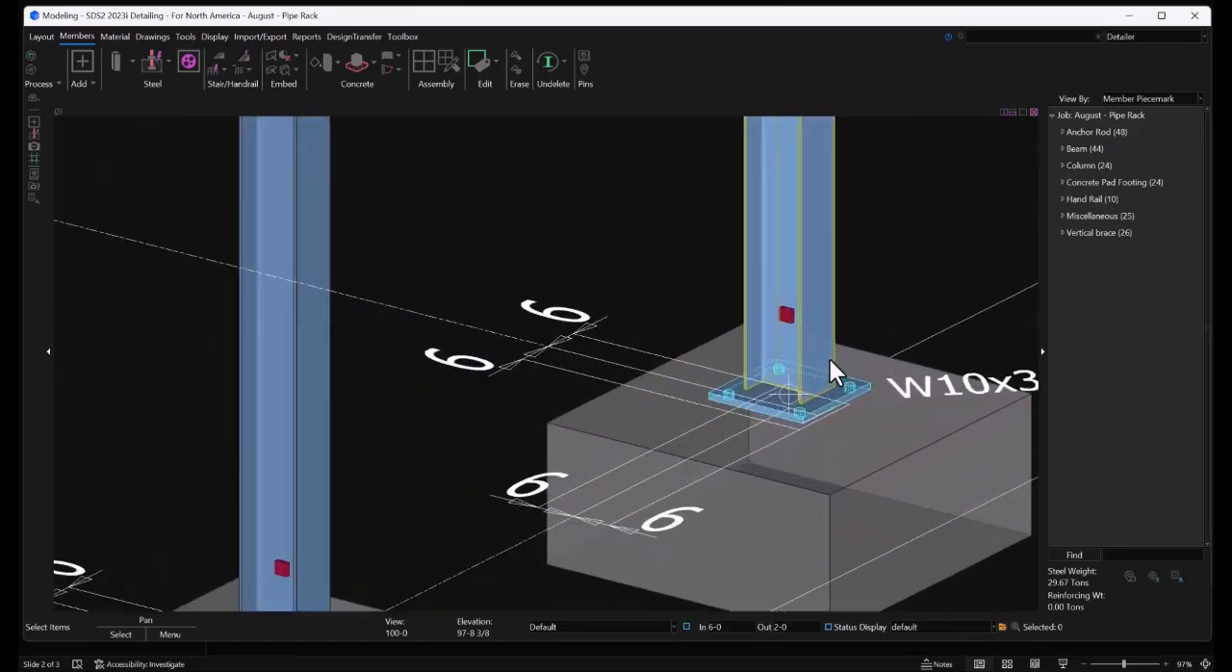
pyautogui.scroll(2, 857, 416)
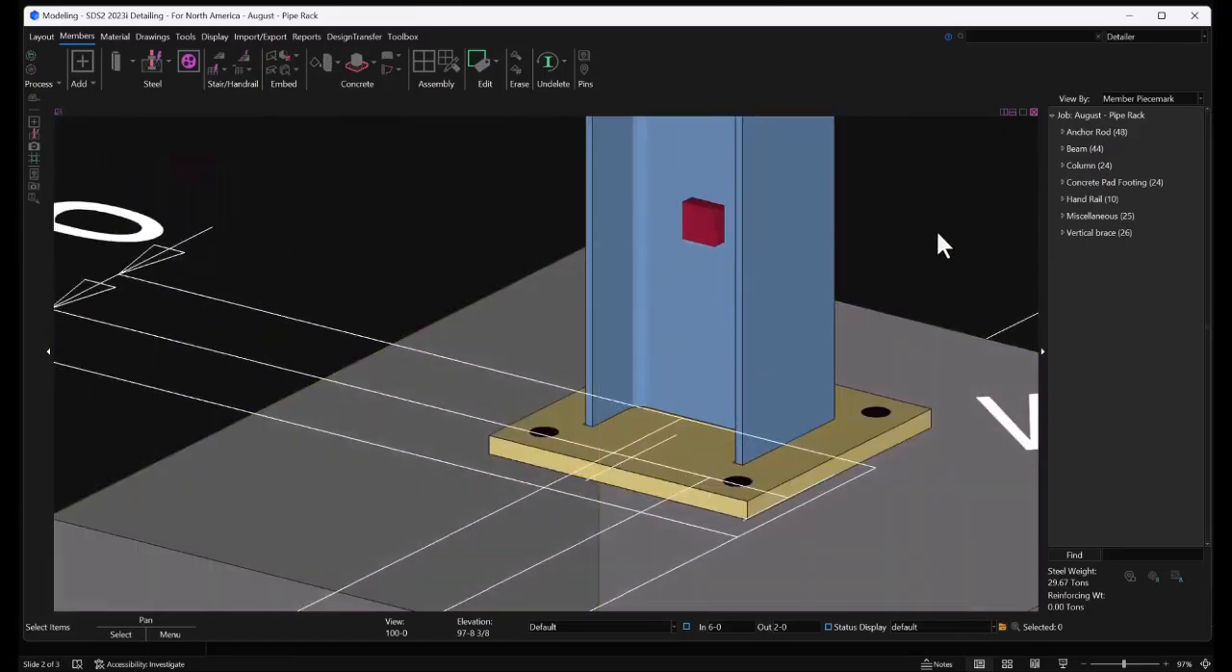
pyautogui.keyDown('shift'); pyautogui.moveTo(649, 327); pyautogui.dragTo(738, 323, button='middle'); pyautogui.keyUp('shift')
pyautogui.scroll(-4, 811, 352)
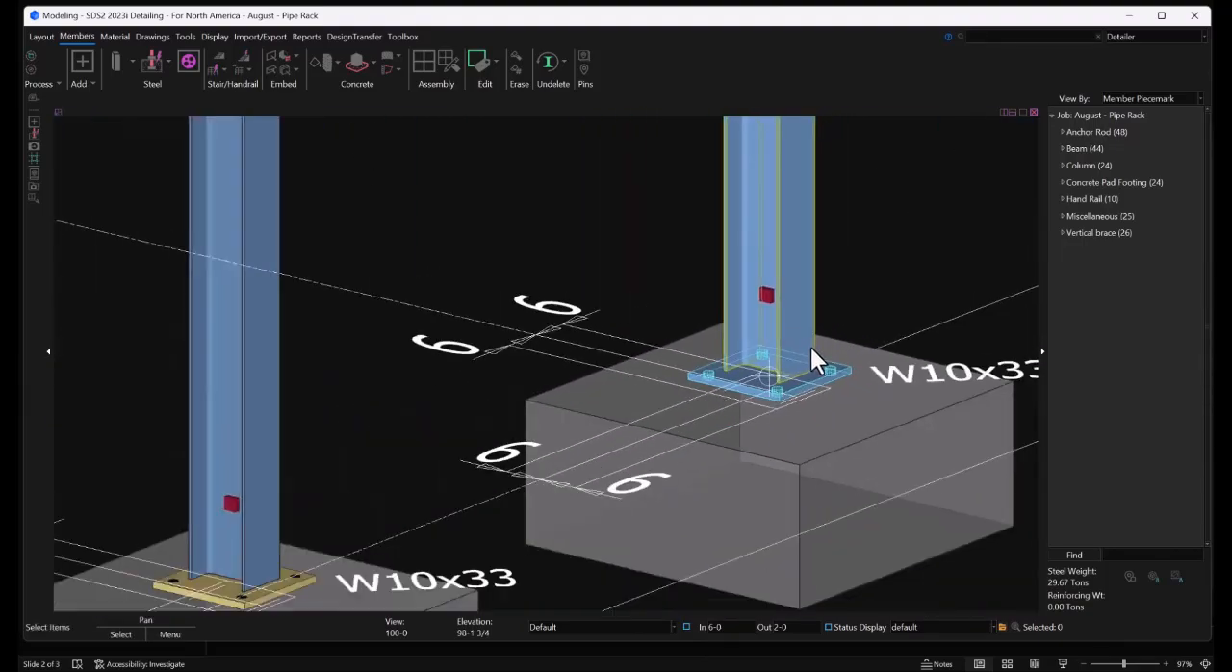
pyautogui.scroll(-5, 811, 349)
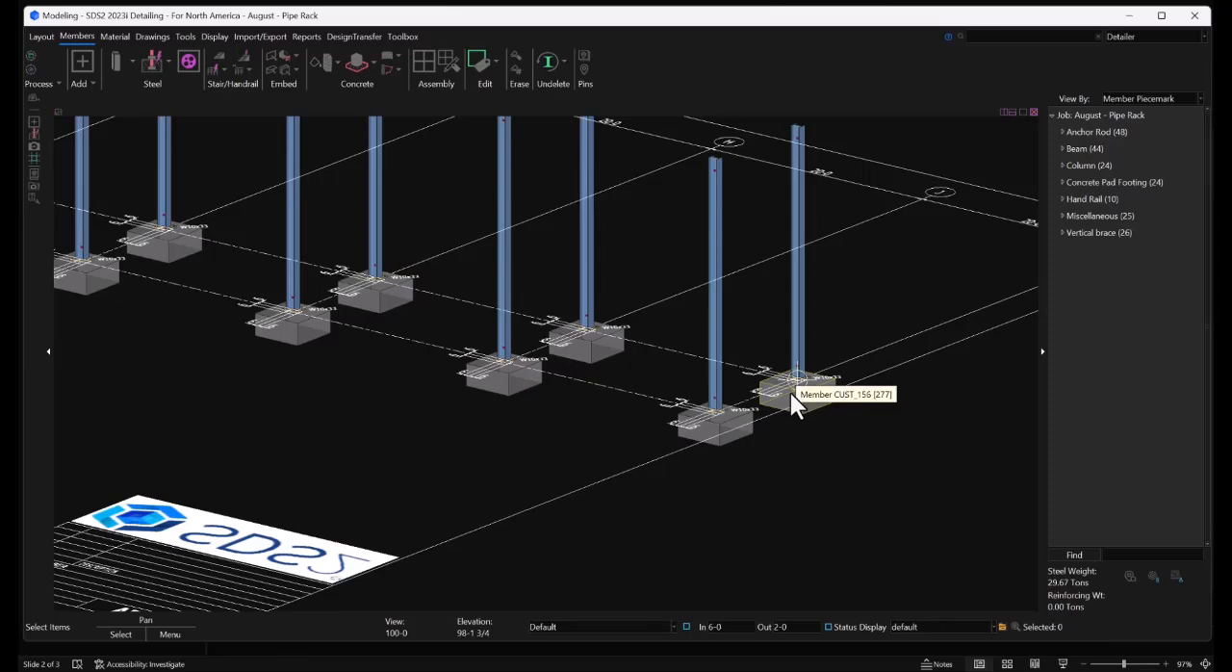
pyautogui.press('XF86AudioRaiseVolume')
pyautogui.press('XF86AudioRaiseVolume')
pyautogui.keyDown('shift'); pyautogui.moveTo(831, 432); pyautogui.dragTo(809, 354, button='middle'); pyautogui.keyUp('shift')
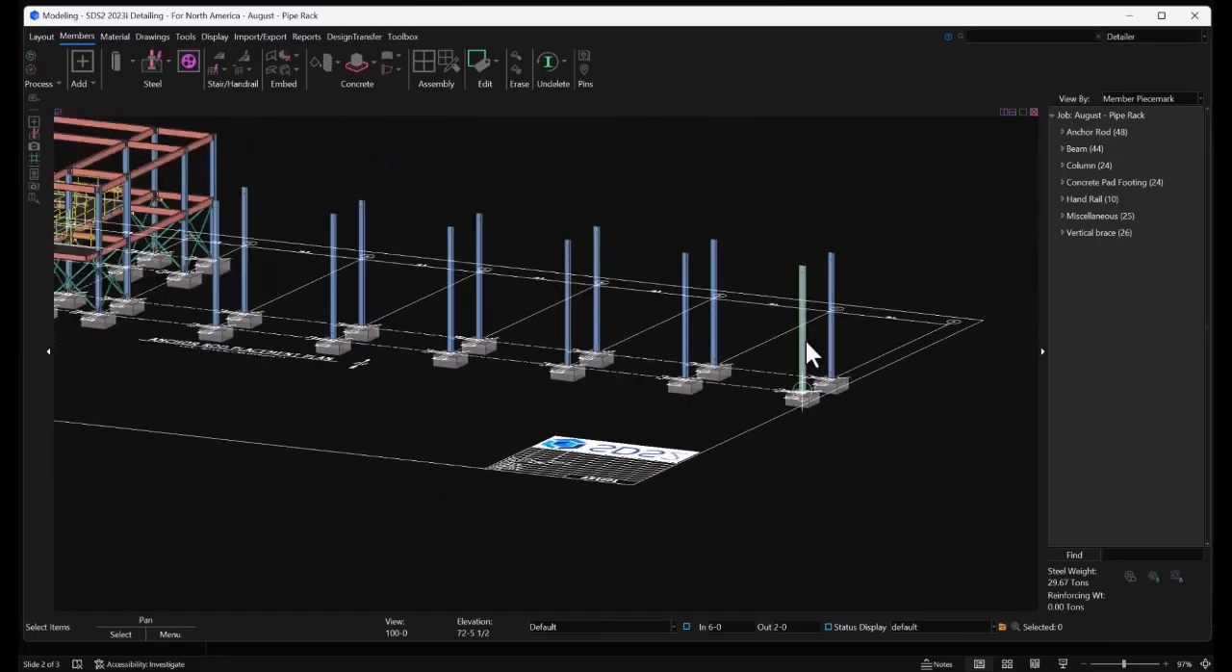
# Select all the columns and start adding multiple anchor rods to them with the Member selection method
pyautogui.moveTo(879, 321)
pyautogui.keyDown('shift'); pyautogui.mouseDown()
pyautogui.moveTo(305, 287)
pyautogui.moveTo(228, 300)
pyautogui.mouseUp(); pyautogui.keyUp('shift')
pyautogui.scroll(3, 218, 286)
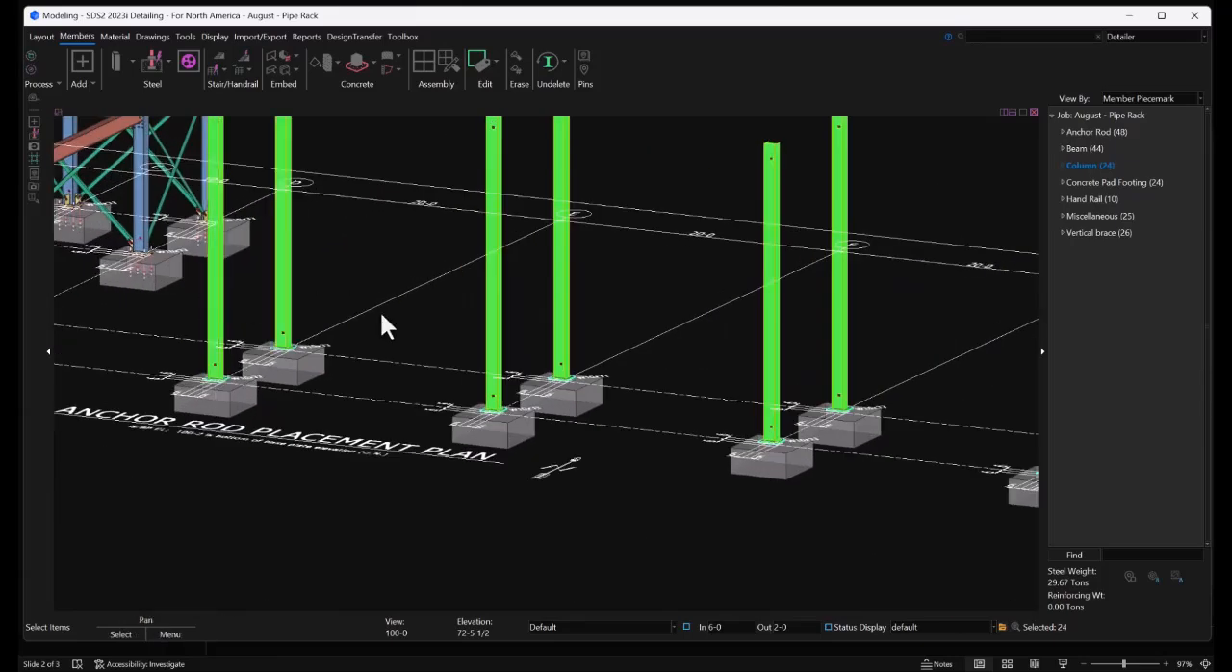
pyautogui.click(150, 62)
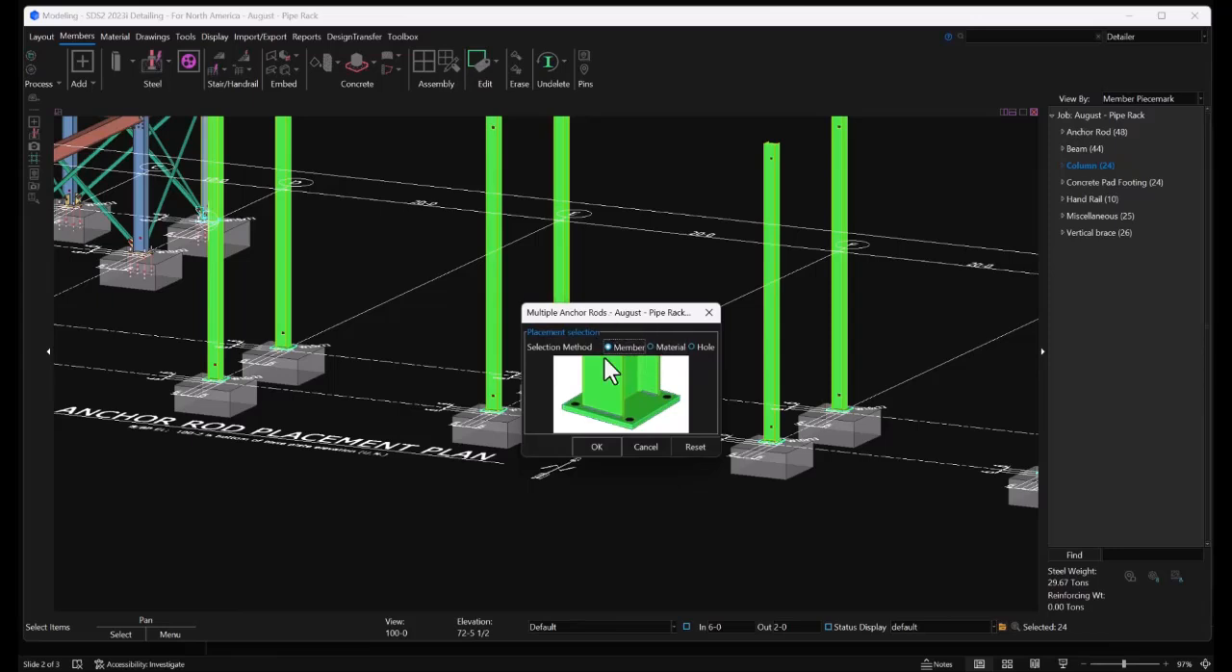
pyautogui.click(598, 445)
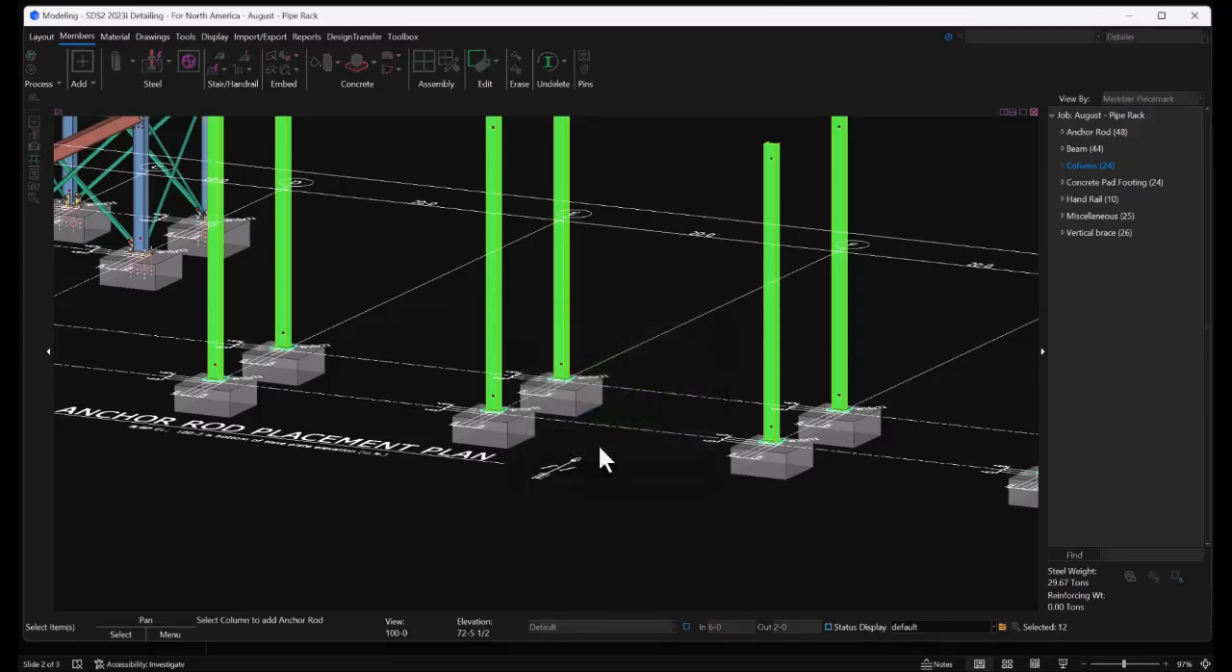
pyautogui.rightClick(622, 318)
pyautogui.click(637, 325)
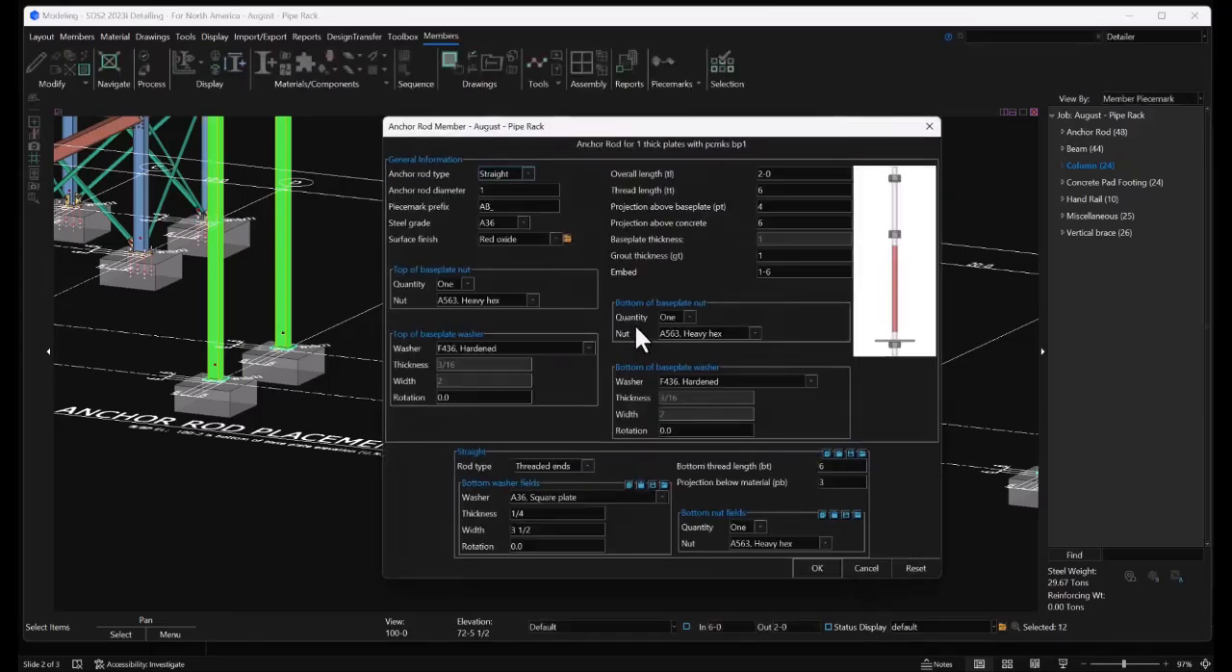
# Add straight anchor rods with a diameter of 3/4 to the selected columns' base plates, without adding another group
pyautogui.moveTo(617, 136); pyautogui.dragTo(587, 80)
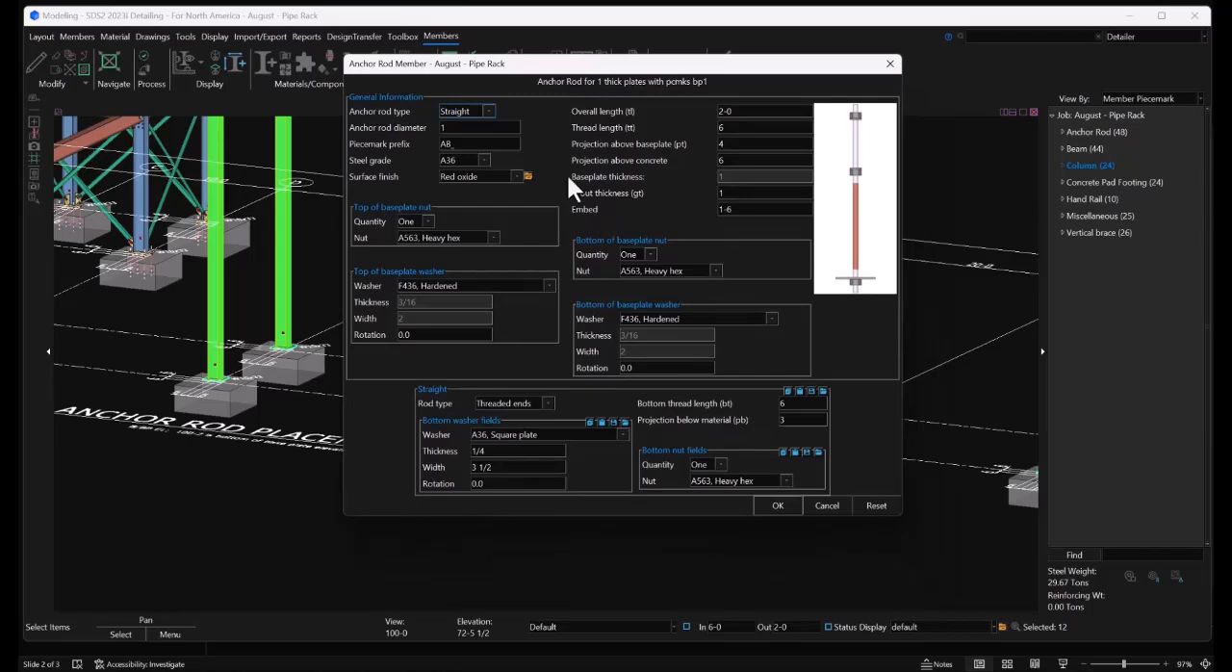
pyautogui.click(491, 112)
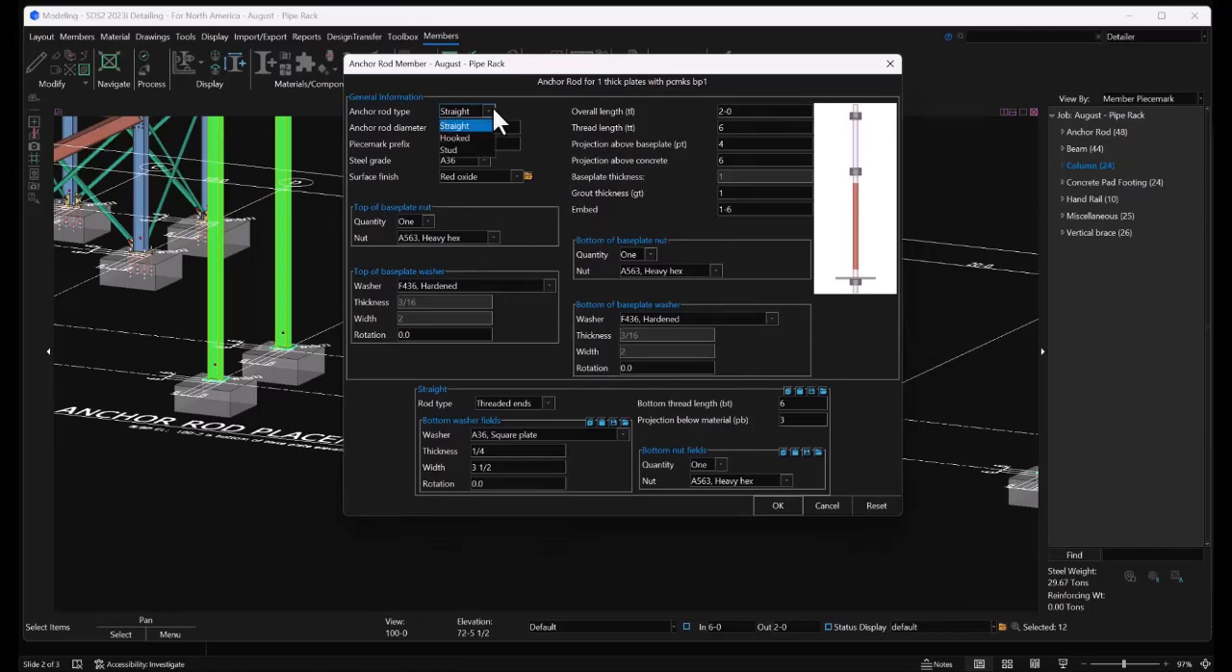
pyautogui.click(489, 113)
pyautogui.write('3/4')
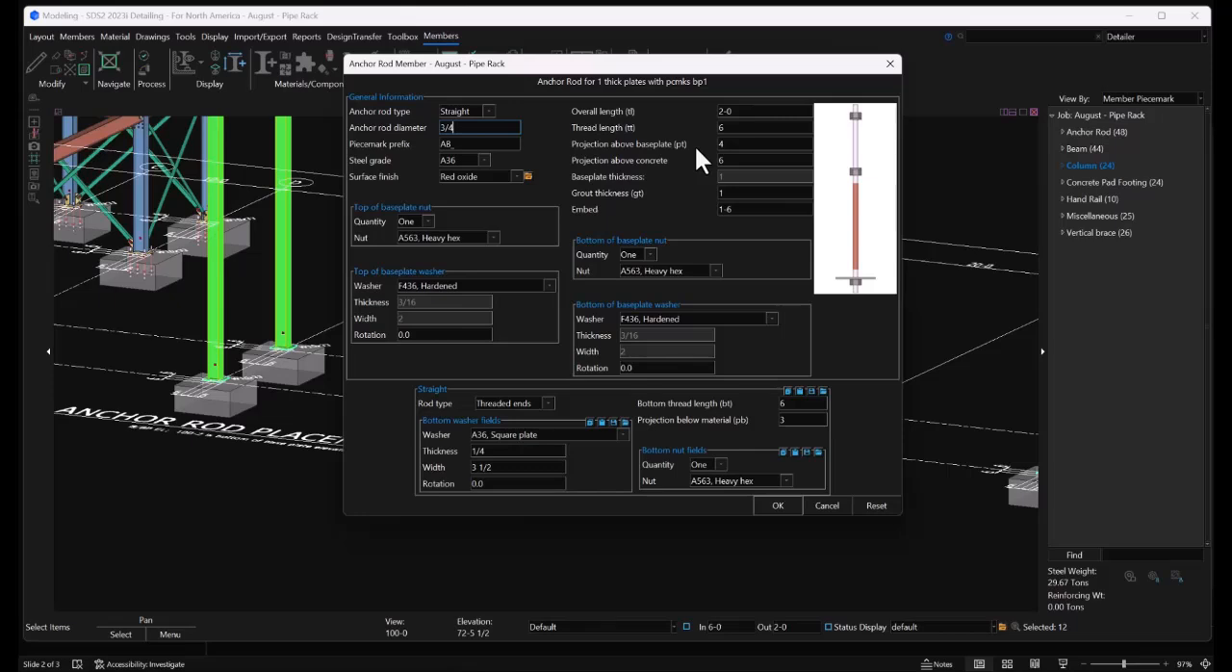
pyautogui.click(778, 505)
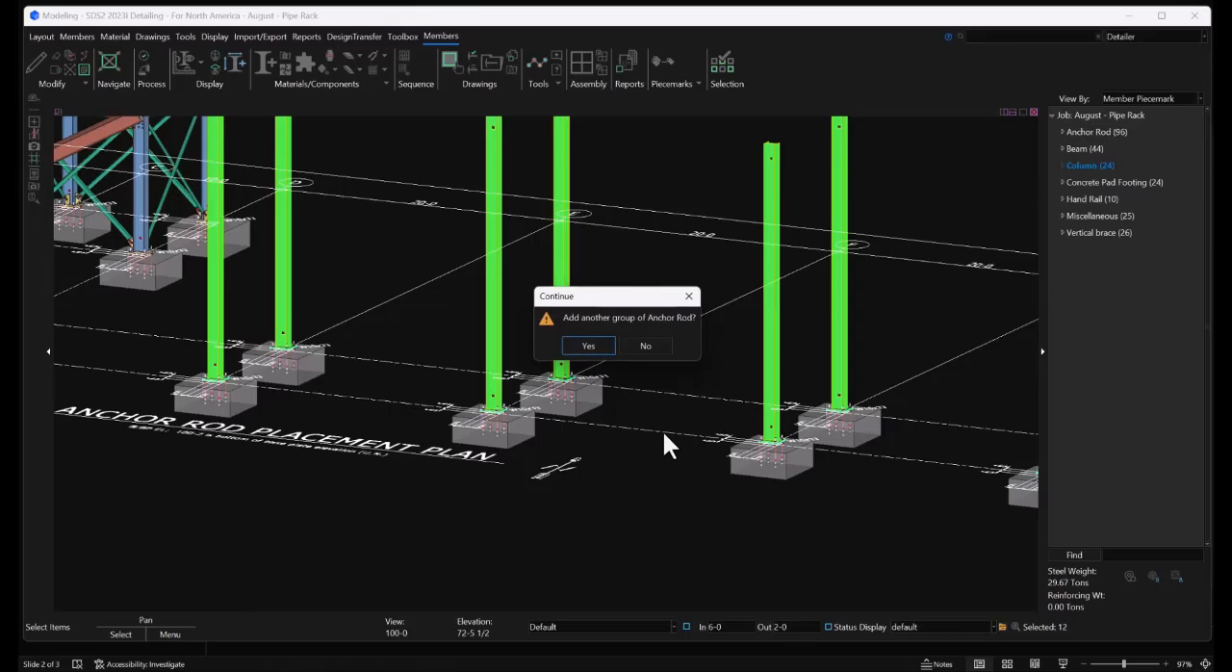
pyautogui.click(658, 345)
# Examine the new anchor rods in the footings along the column row and the existing braced steel beside them
pyautogui.scroll(5, 575, 407)
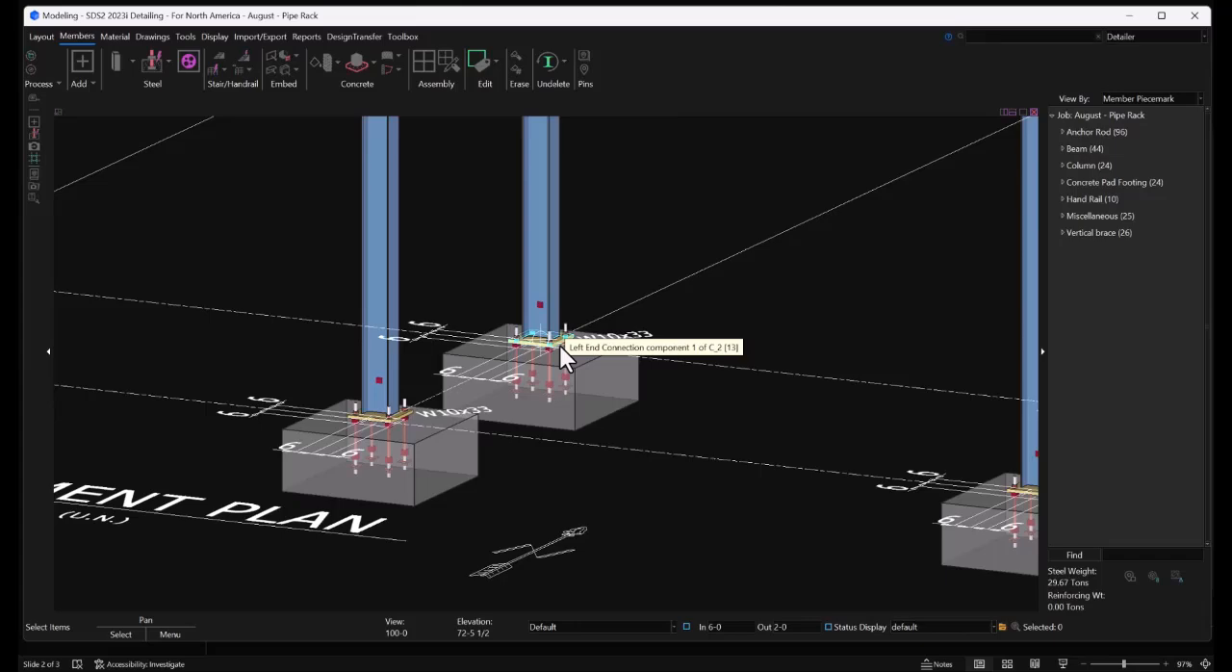
pyautogui.scroll(-4, 170, 329)
pyautogui.moveTo(975, 461); pyautogui.dragTo(289, 376, button='middle')
pyautogui.moveTo(324, 364); pyautogui.dragTo(751, 423, button='middle')
pyautogui.moveTo(311, 343); pyautogui.dragTo(778, 399, button='middle')
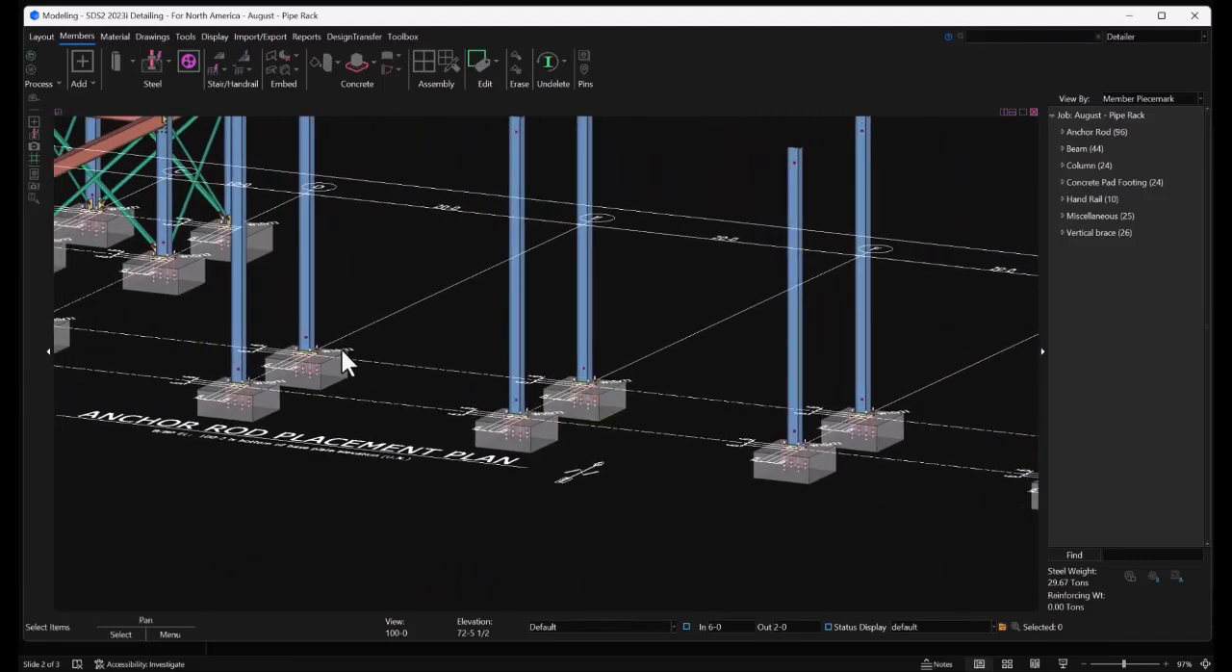
pyautogui.moveTo(343, 357); pyautogui.dragTo(611, 385, button='middle')
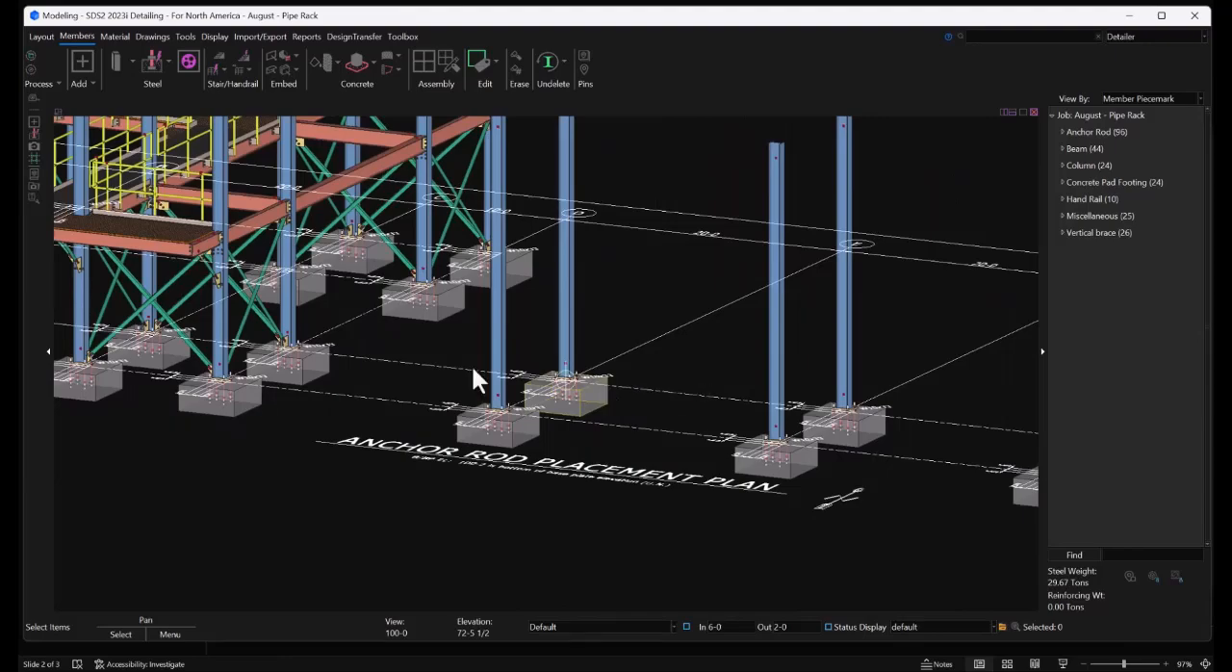
pyautogui.scroll(10, 236, 202)
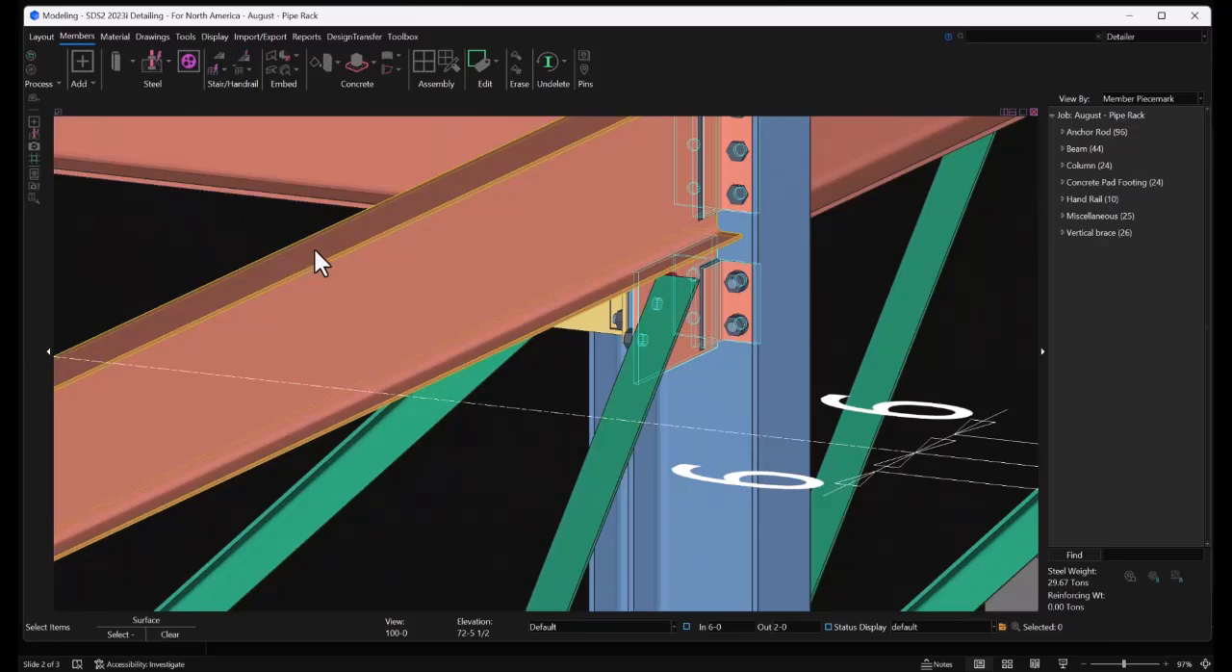
# Align the view to the lower beam's top surface at elevation 110-0 and show the reference drawing Erection Sheets Only_E1001
pyautogui.keyDown('ctrl'); pyautogui.middleClick(314, 248); pyautogui.keyUp('ctrl')
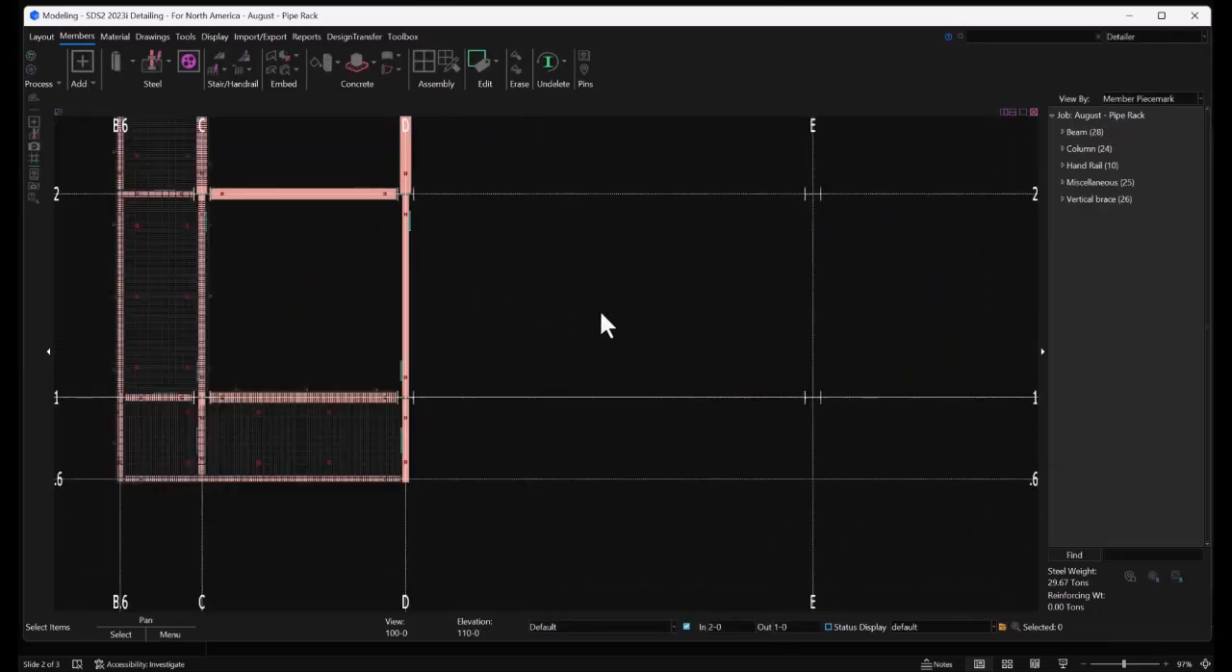
pyautogui.moveTo(599, 308); pyautogui.dragTo(555, 306, button='middle')
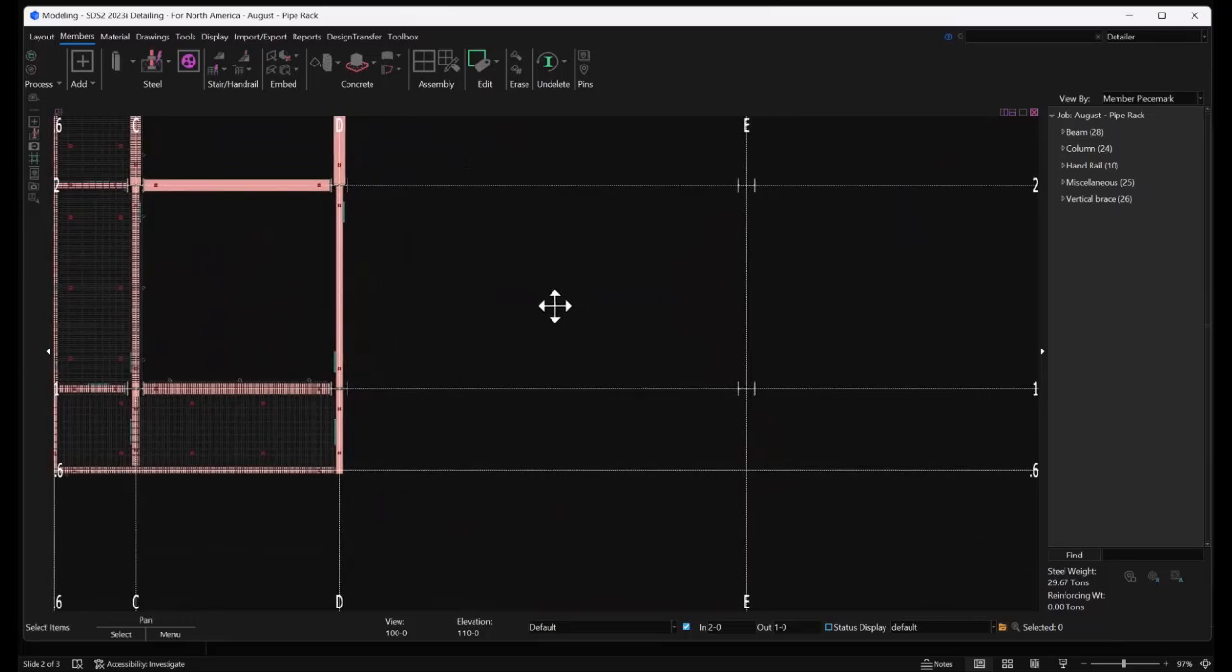
pyautogui.click(190, 36)
pyautogui.click(177, 50)
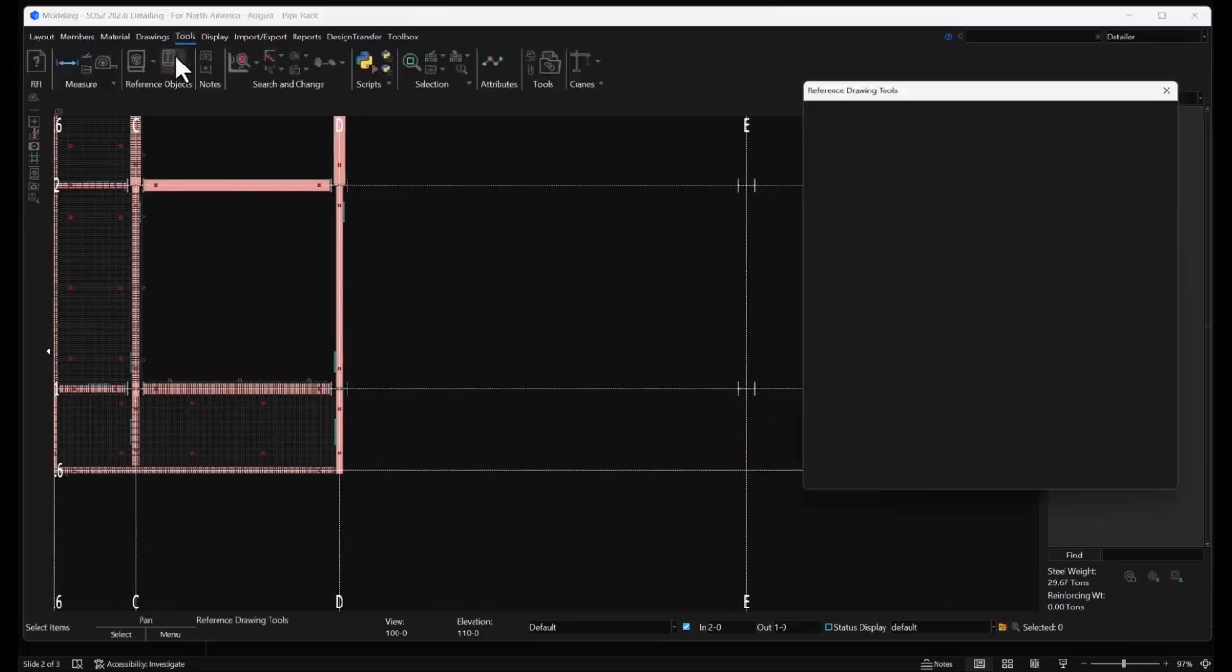
pyautogui.click(884, 135)
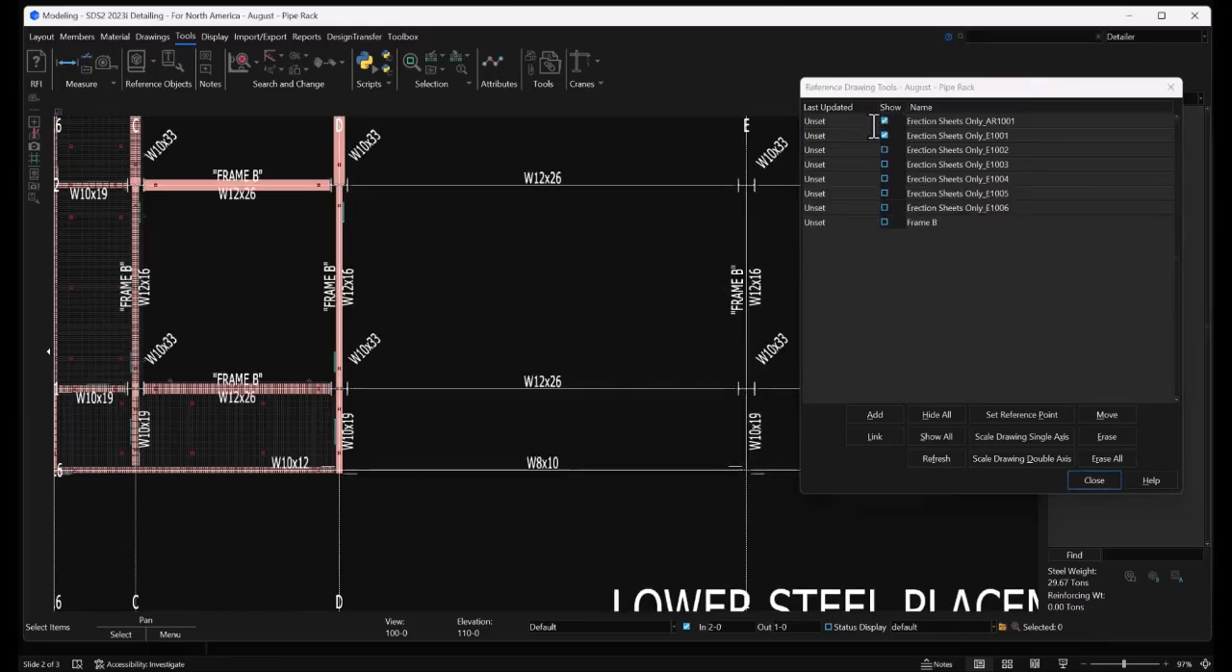
# Turn off the view's depth limits to display the whole pipe rack with both visible drawings in 3D
pyautogui.scroll(-3, 558, 275)
pyautogui.moveTo(483, 325); pyautogui.dragTo(430, 193, button='middle')
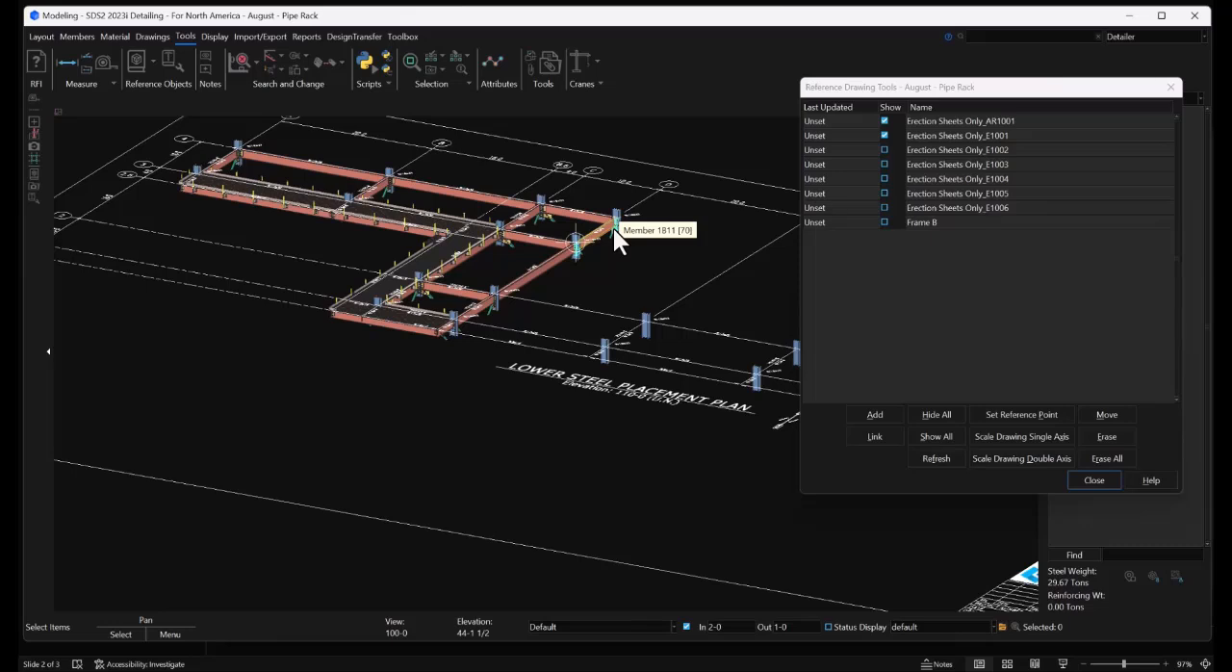
pyautogui.click(686, 627)
pyautogui.scroll(-2, 468, 421)
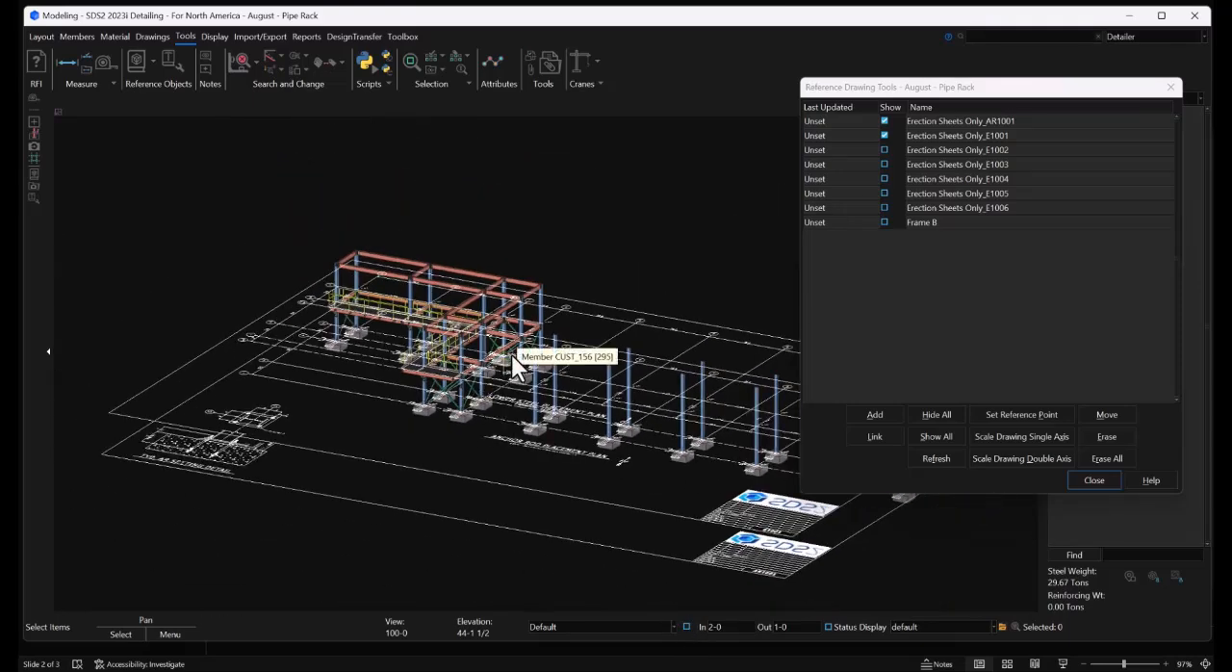
# Show the reference drawings Erection Sheets Only_E1002 through E1006 and Frame B around the 3D model
pyautogui.click(885, 149)
pyautogui.click(884, 164)
pyautogui.click(885, 178)
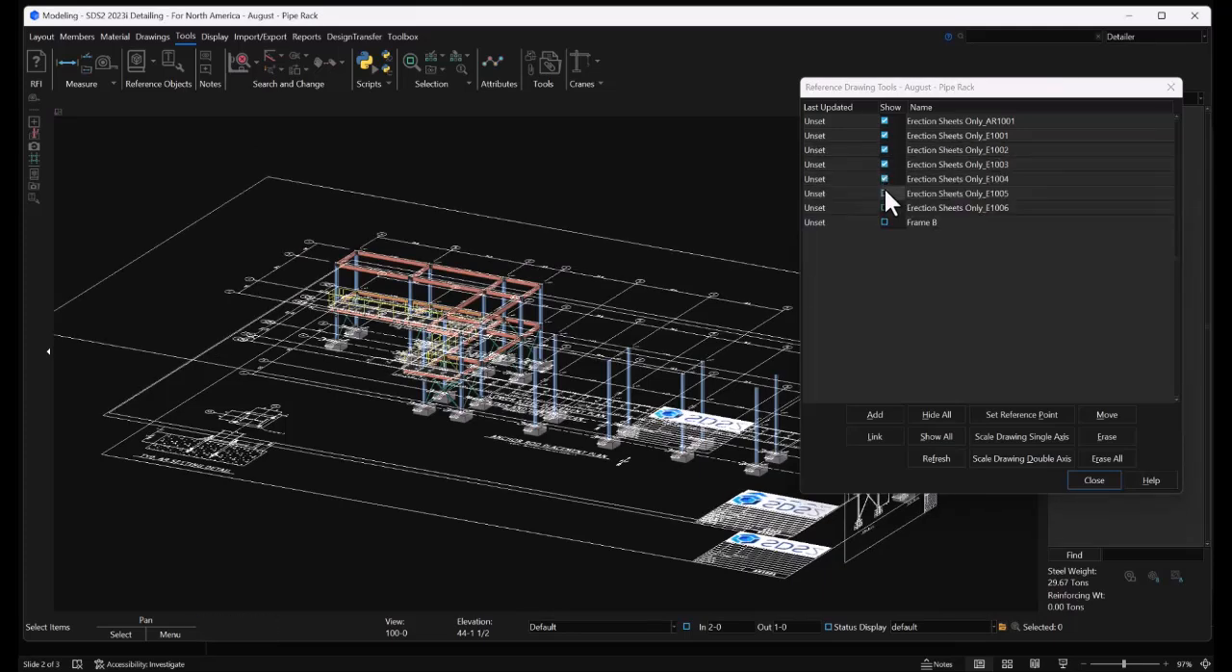
pyautogui.click(885, 193)
pyautogui.click(884, 207)
pyautogui.click(884, 221)
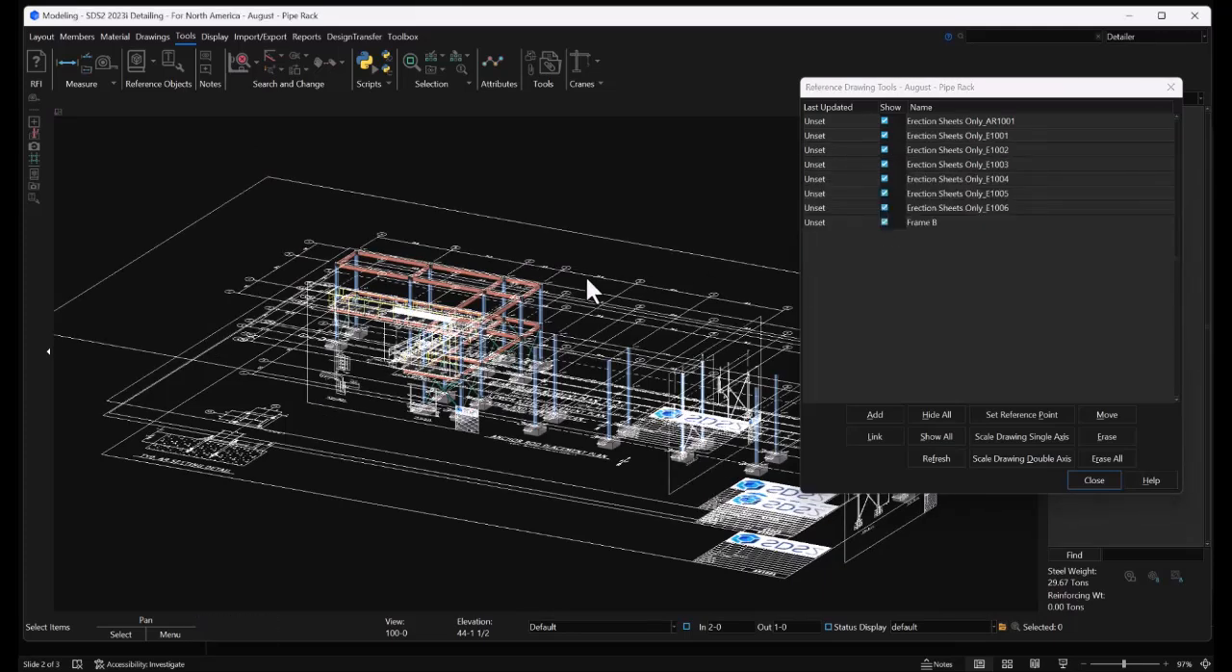
pyautogui.scroll(-1, 520, 260)
pyautogui.moveTo(553, 339)
pyautogui.keyDown('shift'); pyautogui.mouseDown()
pyautogui.moveTo(570, 308)
pyautogui.moveTo(450, 354)
pyautogui.mouseUp(); pyautogui.keyUp('shift')
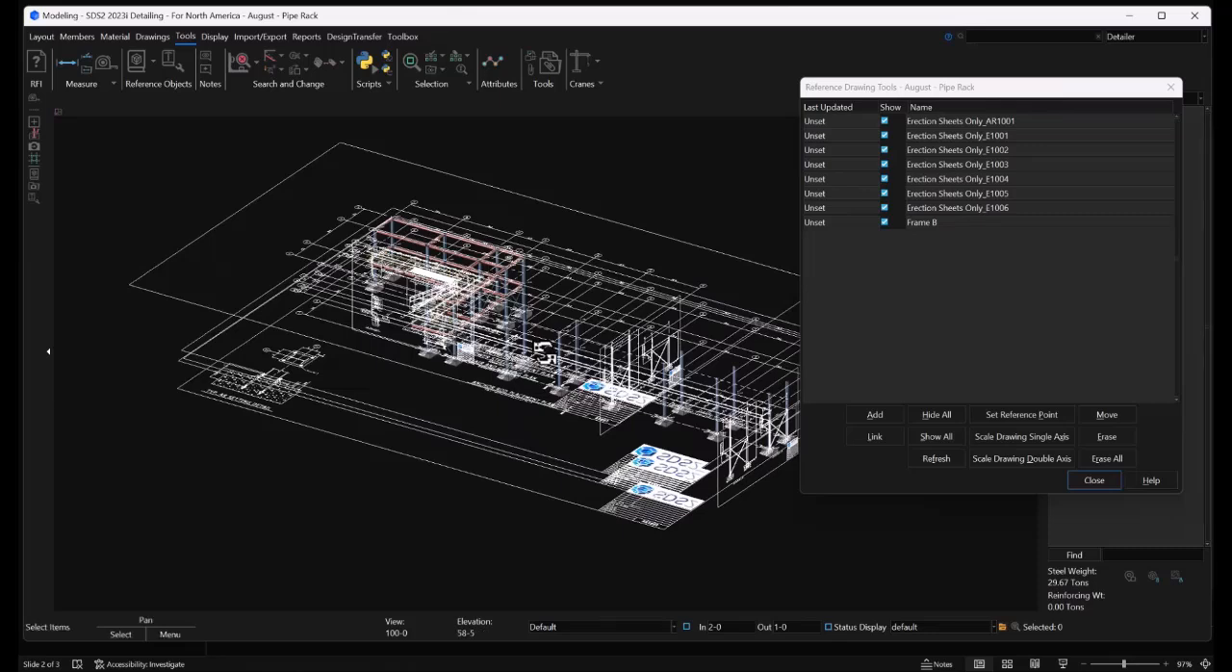
# Hide the Frame B drawing and Erection Sheets Only_E1002 through E1006, keeping AR1001 and E1001 shown
pyautogui.click(887, 219)
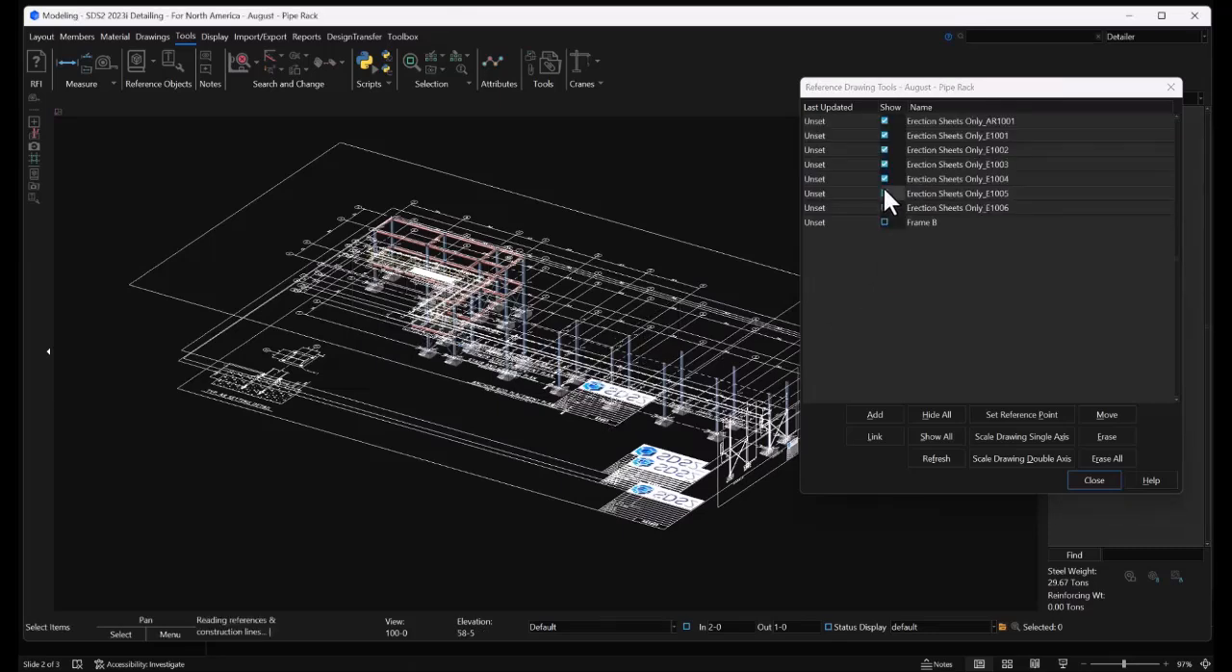
pyautogui.click(884, 192)
pyautogui.click(882, 177)
pyautogui.click(883, 164)
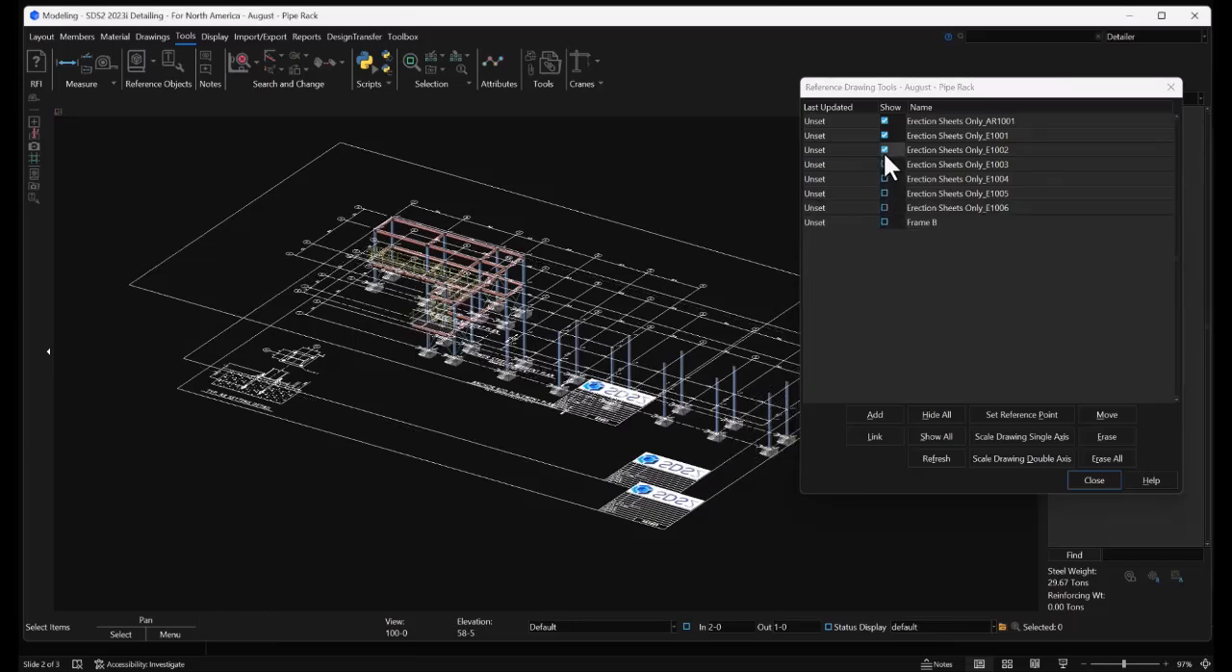
pyautogui.click(884, 150)
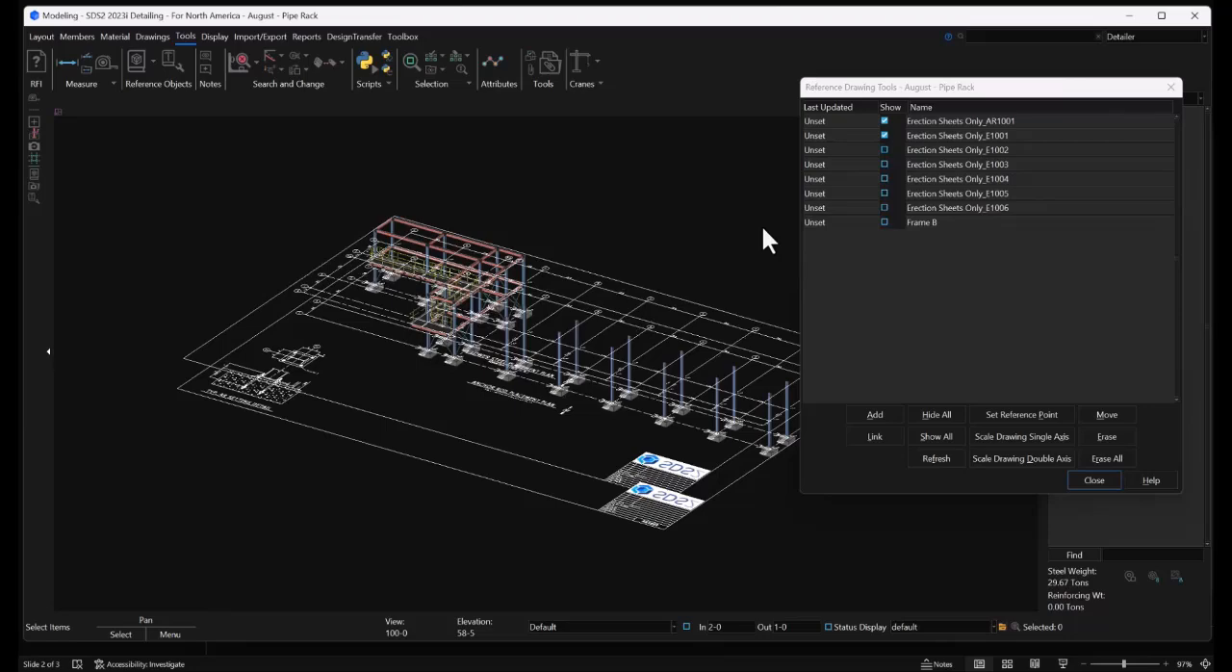
# Open the 110-0 erection view, close the reference drawing manager and frame the lower steel plan around grids D to F
pyautogui.click(39, 35)
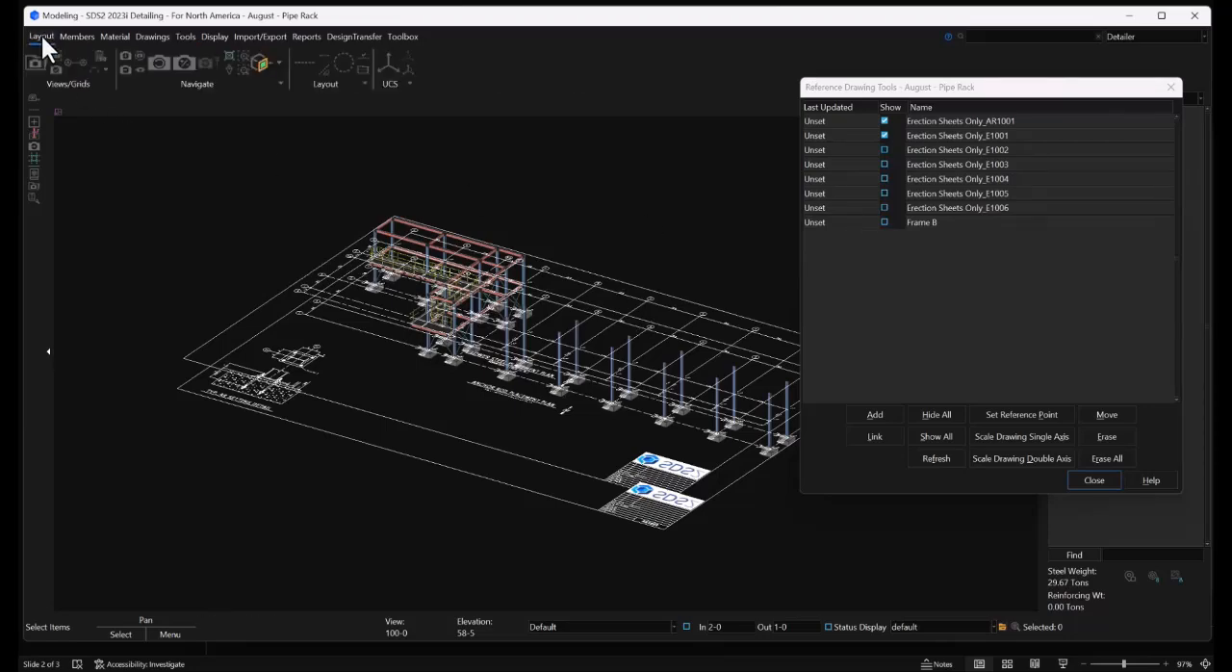
pyautogui.click(38, 60)
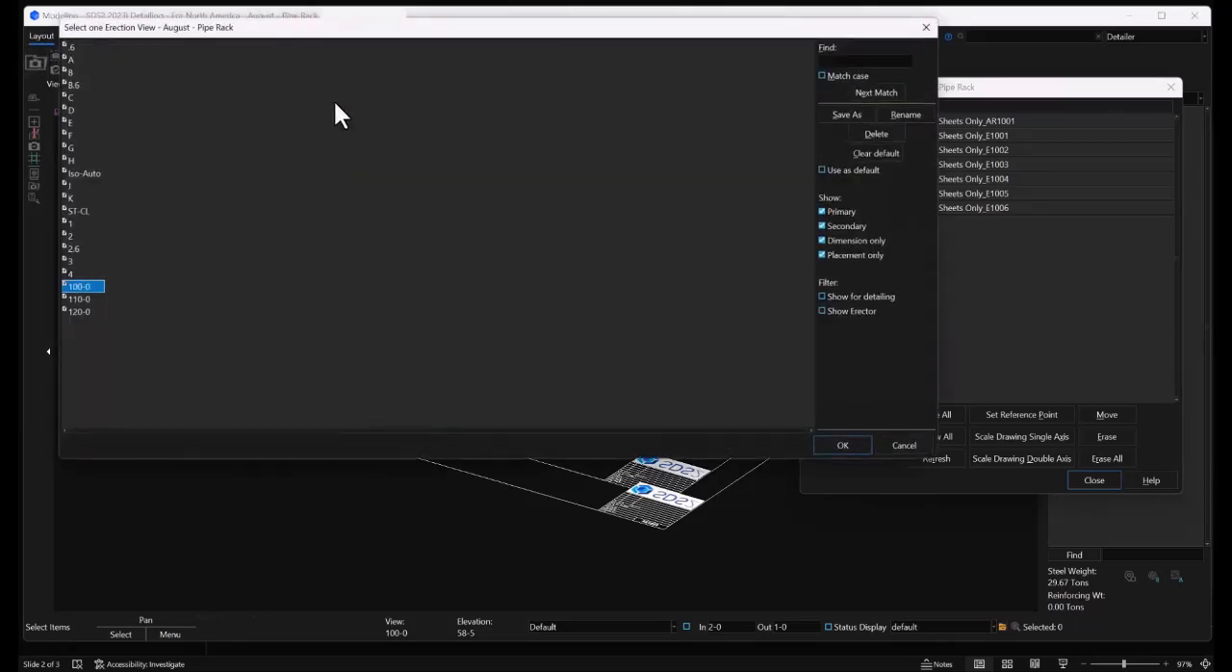
pyautogui.doubleClick(90, 298)
pyautogui.click(1095, 479)
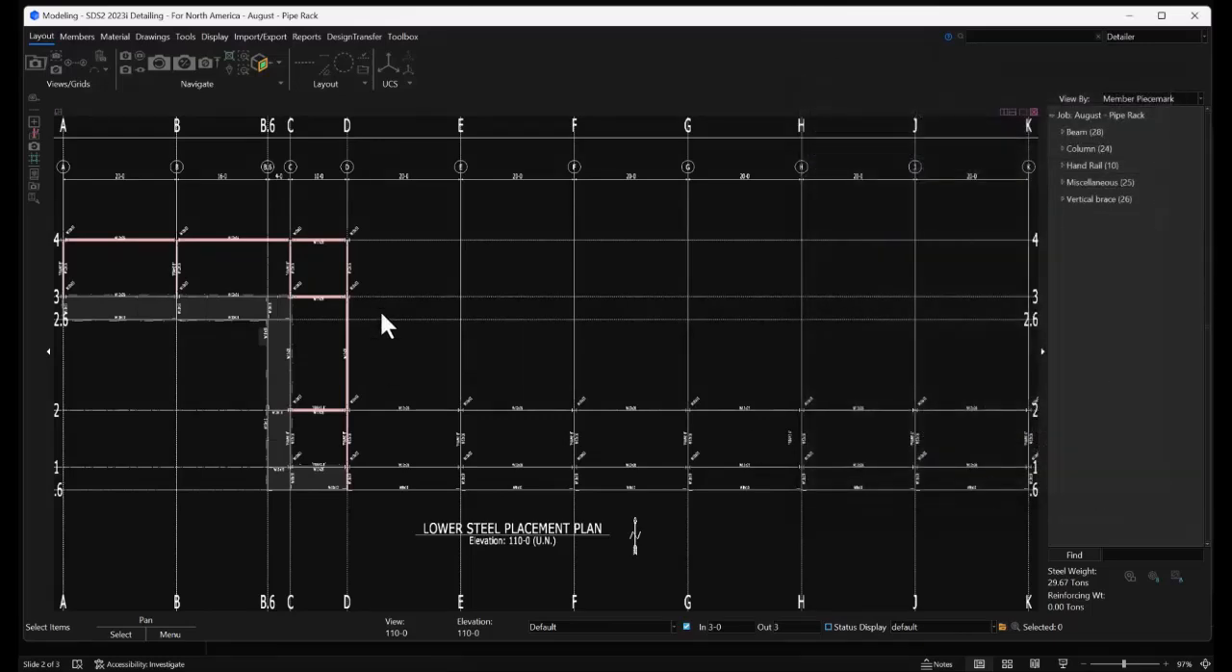
pyautogui.scroll(-2, 442, 236)
pyautogui.scroll(4, 419, 404)
pyautogui.scroll(3, 425, 426)
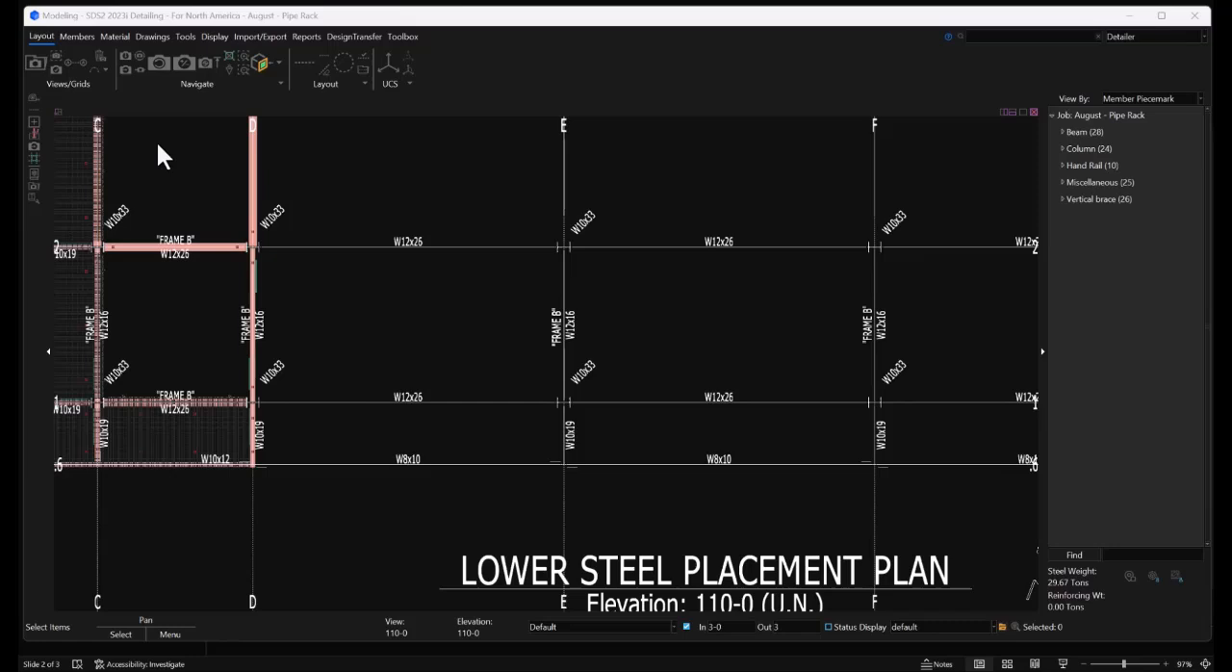
# Add a W12x26 beam along grid 2 from grid D to grid E, with continuous add mode on
pyautogui.click(85, 39)
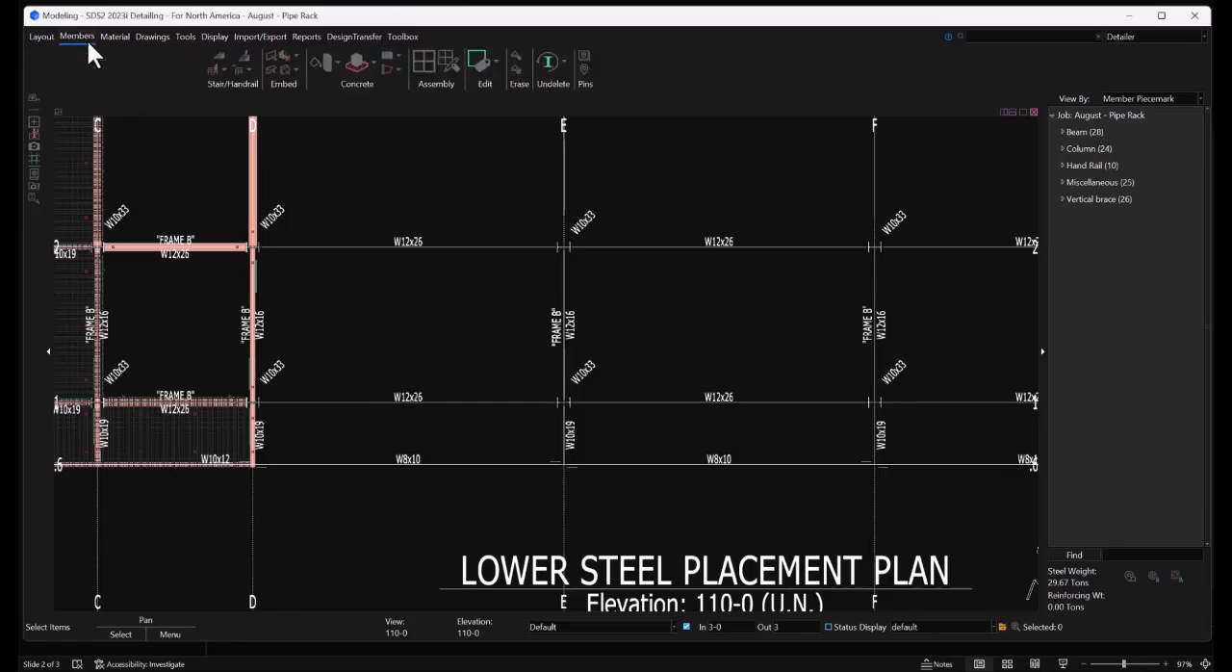
pyautogui.click(85, 53)
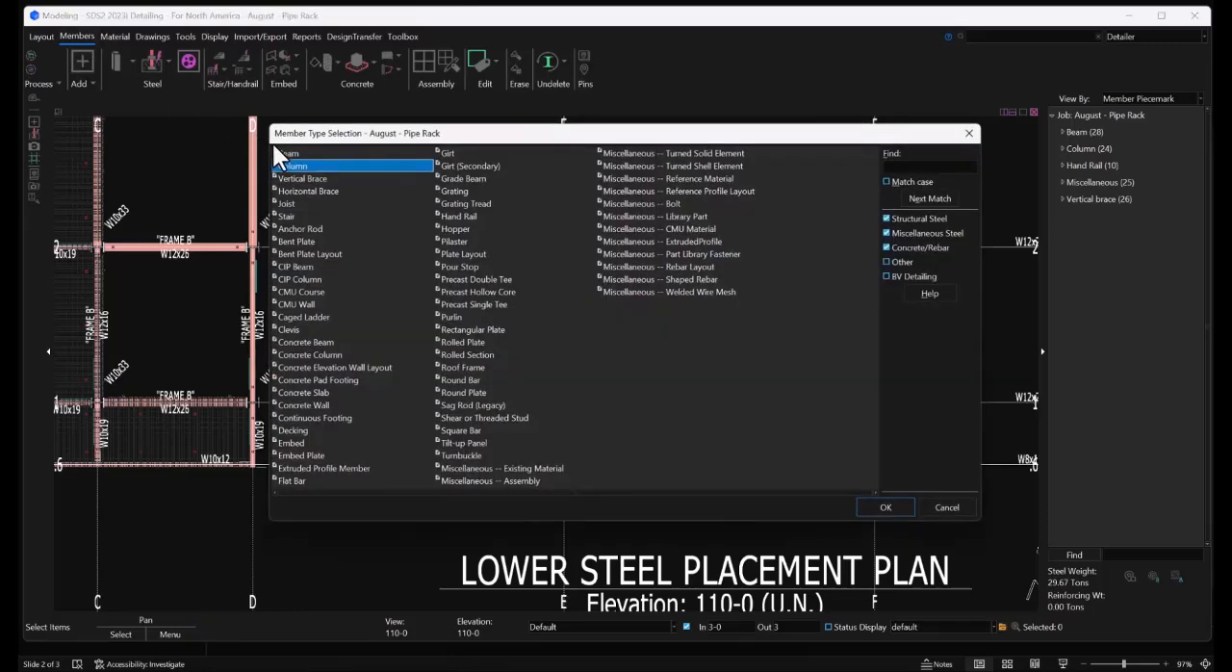
pyautogui.click(298, 152)
pyautogui.click(910, 509)
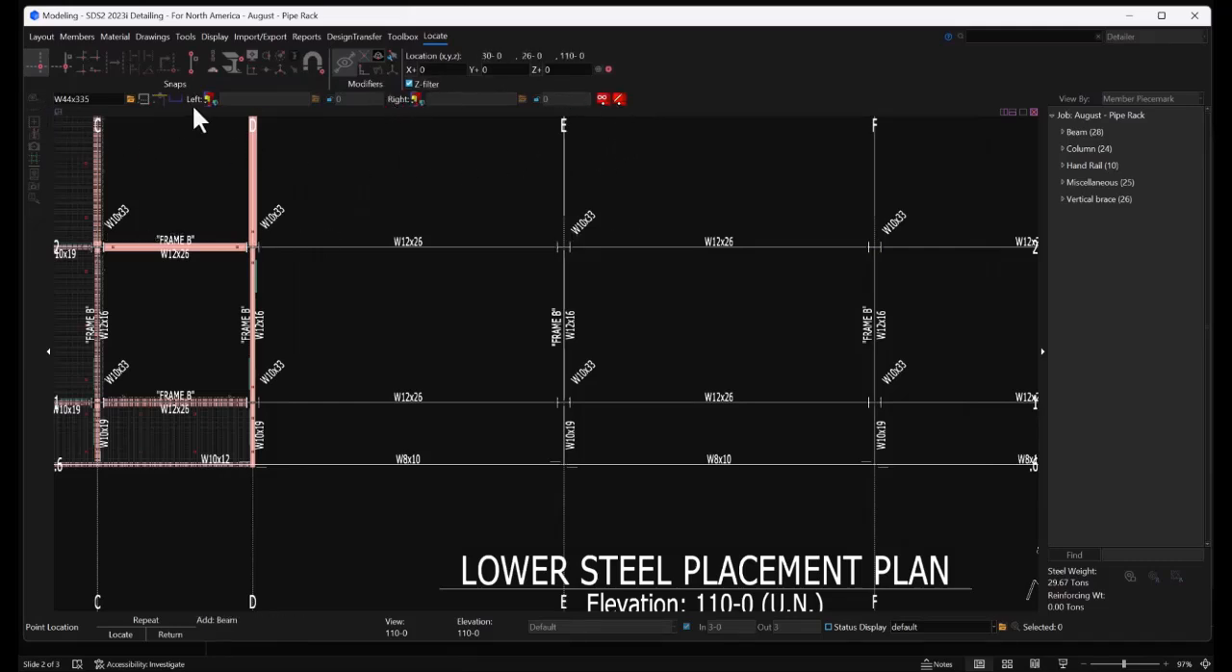
pyautogui.doubleClick(94, 99)
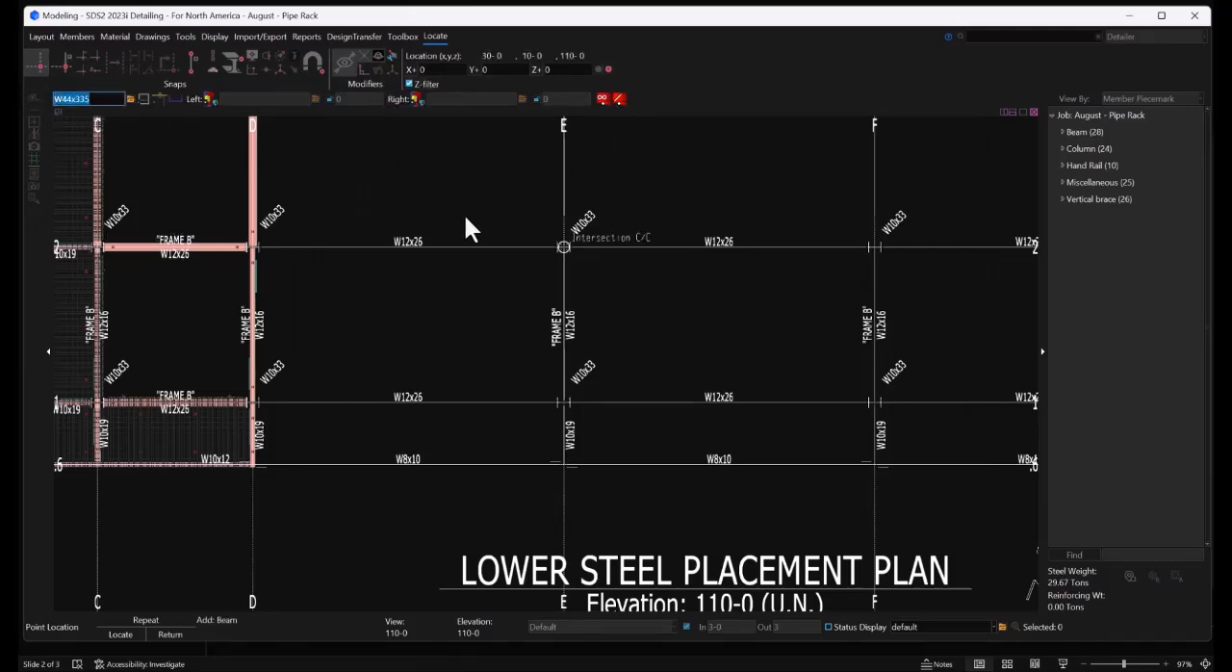
pyautogui.write('w12x26')
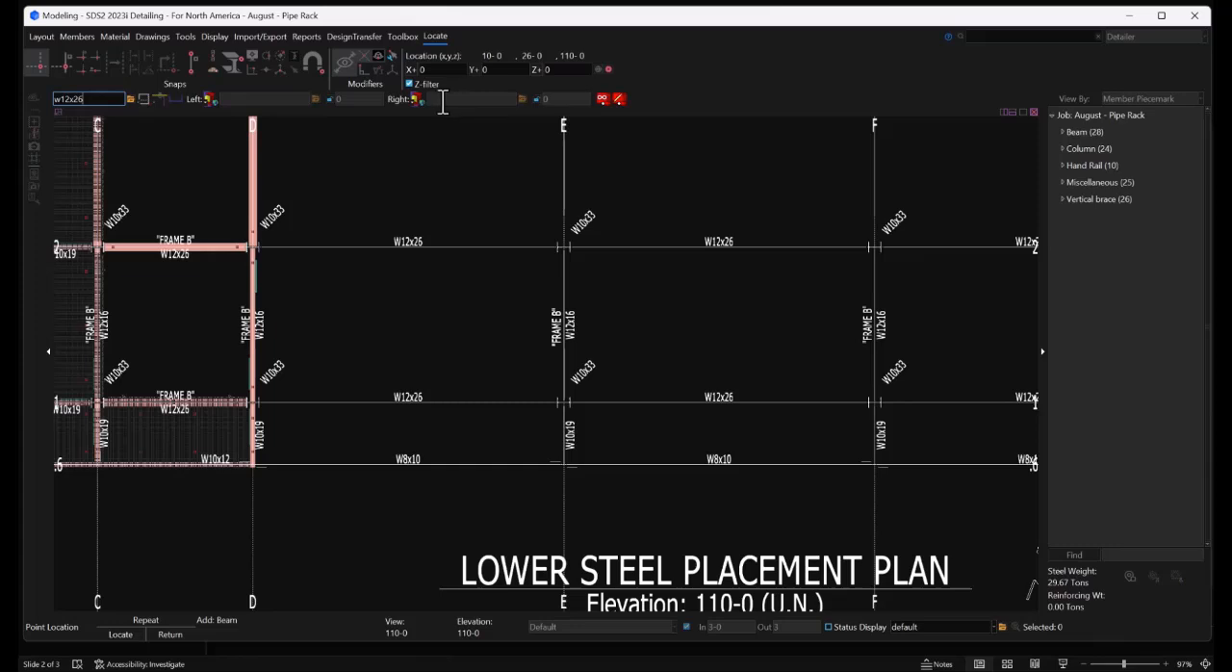
pyautogui.click(604, 98)
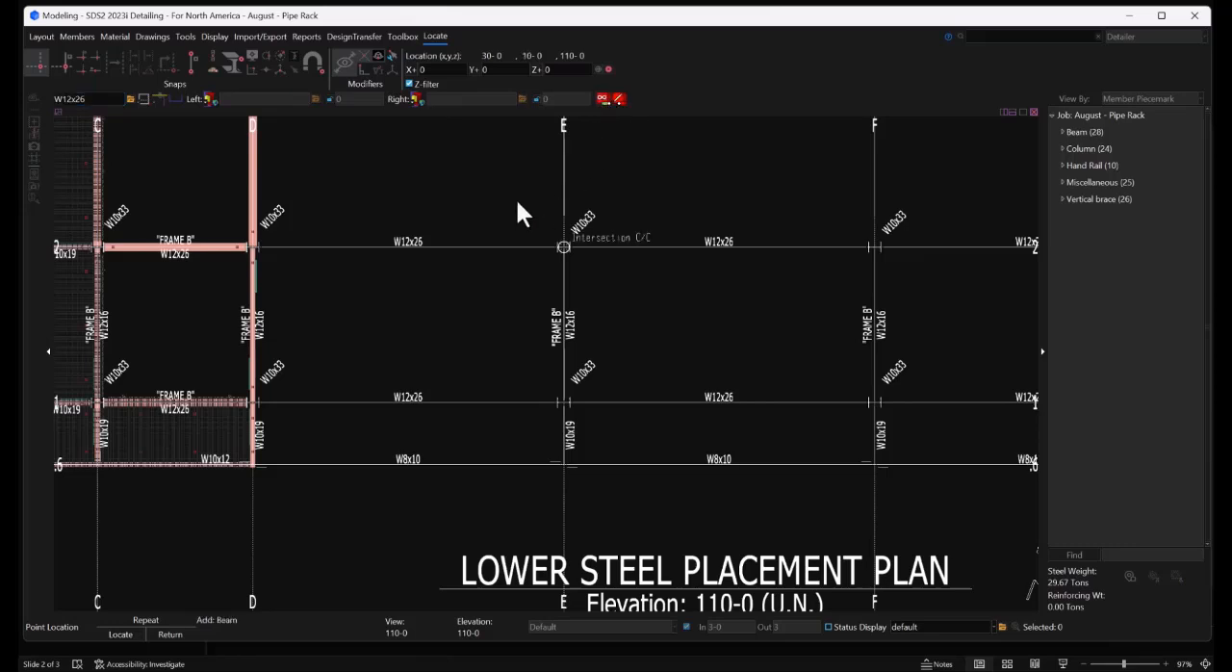
pyautogui.click(303, 213)
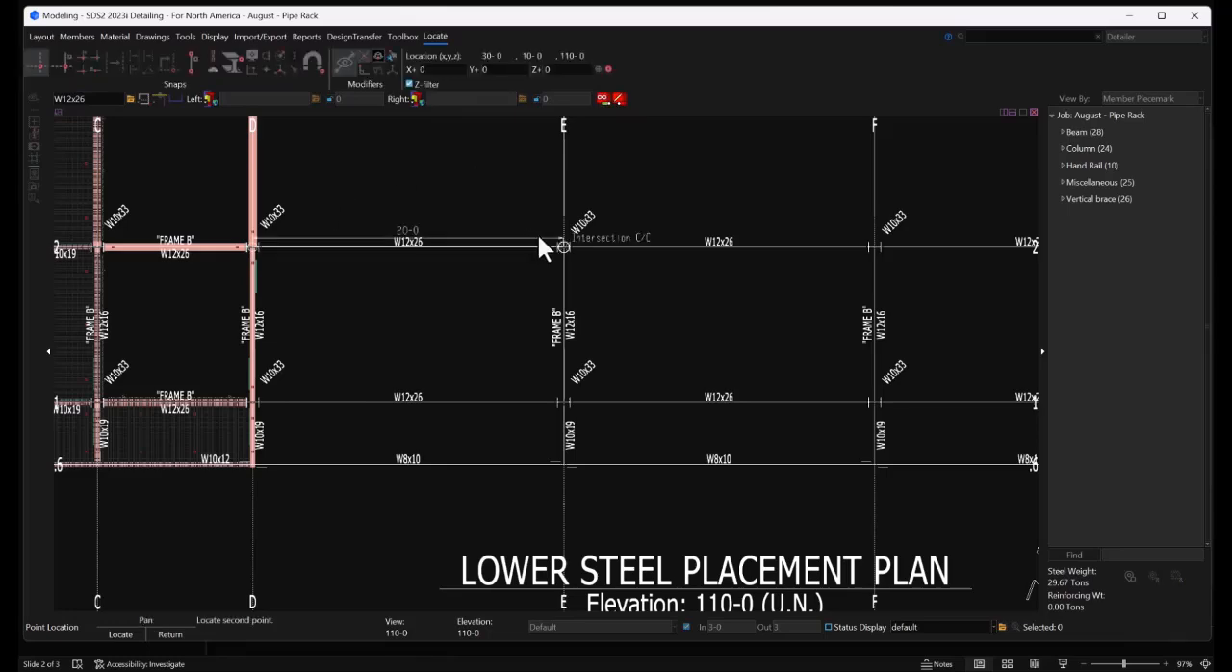
pyautogui.click(538, 234)
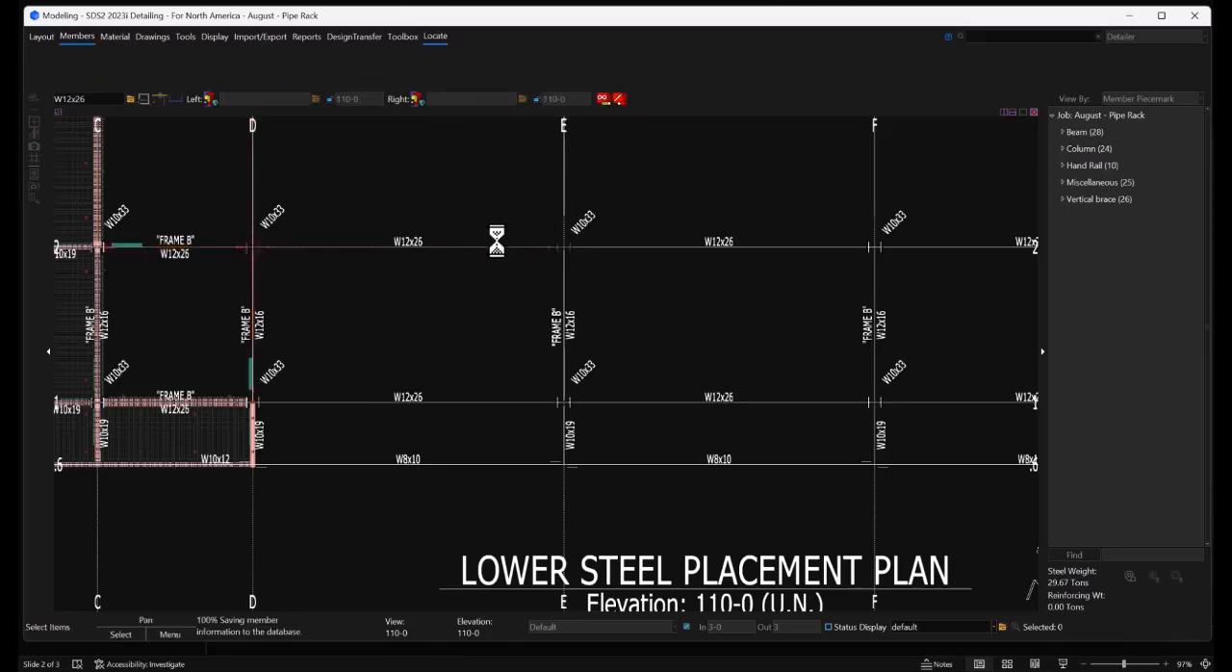
# Continue the W12x26 beams along grid 2, bay by bay from grid E to grid K
pyautogui.scroll(-4, 338, 262)
pyautogui.scroll(2, 372, 280)
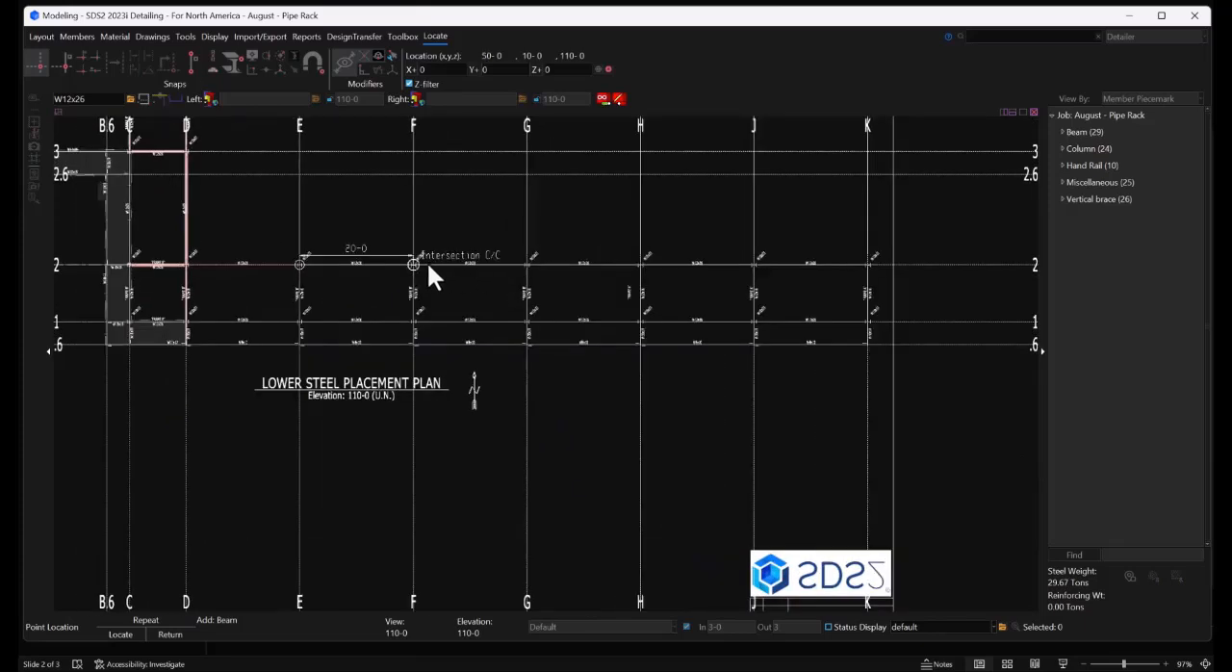
pyautogui.click(422, 266)
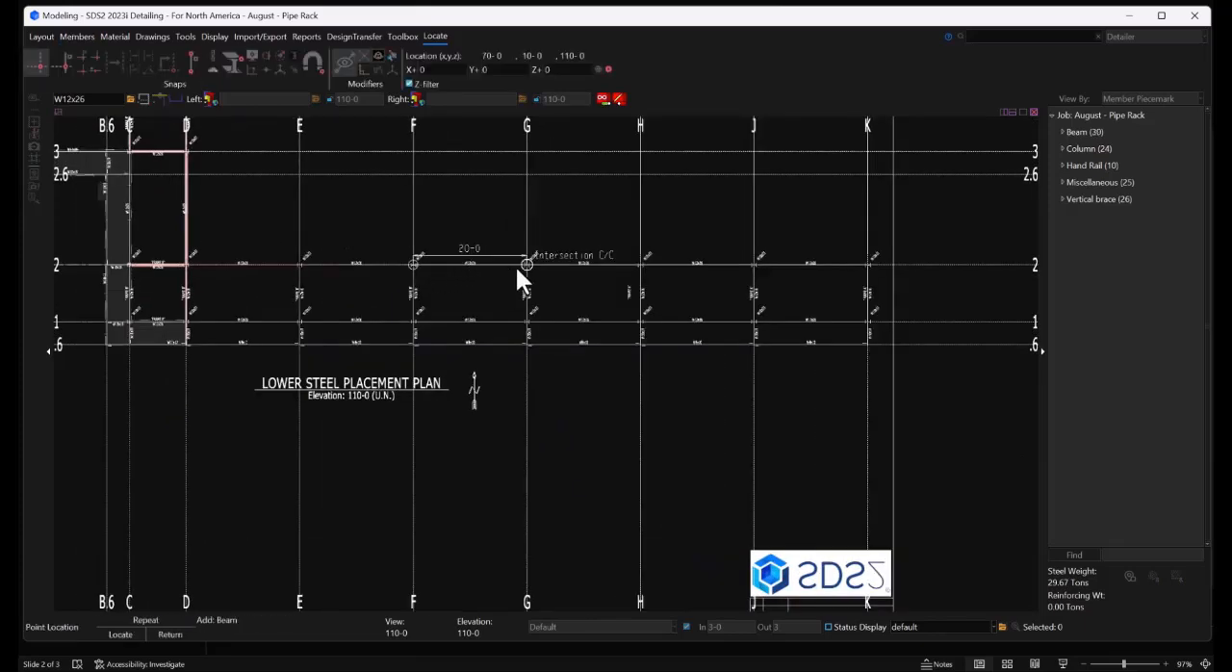
pyautogui.click(517, 267)
pyautogui.click(630, 266)
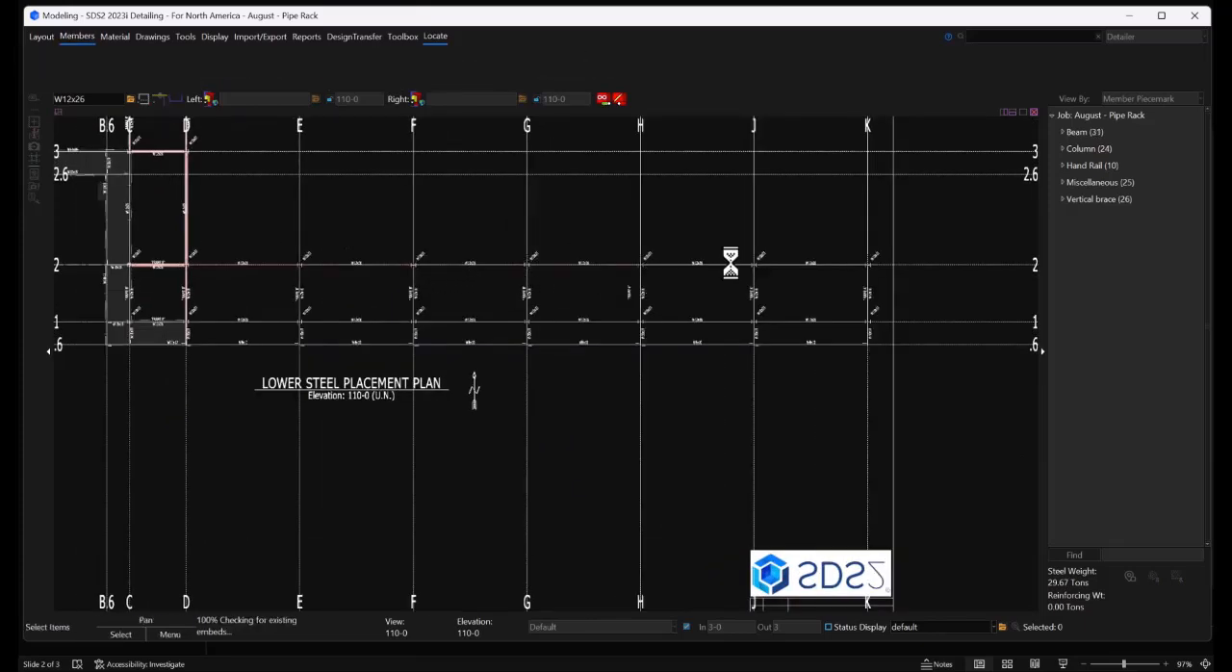
pyautogui.click(741, 262)
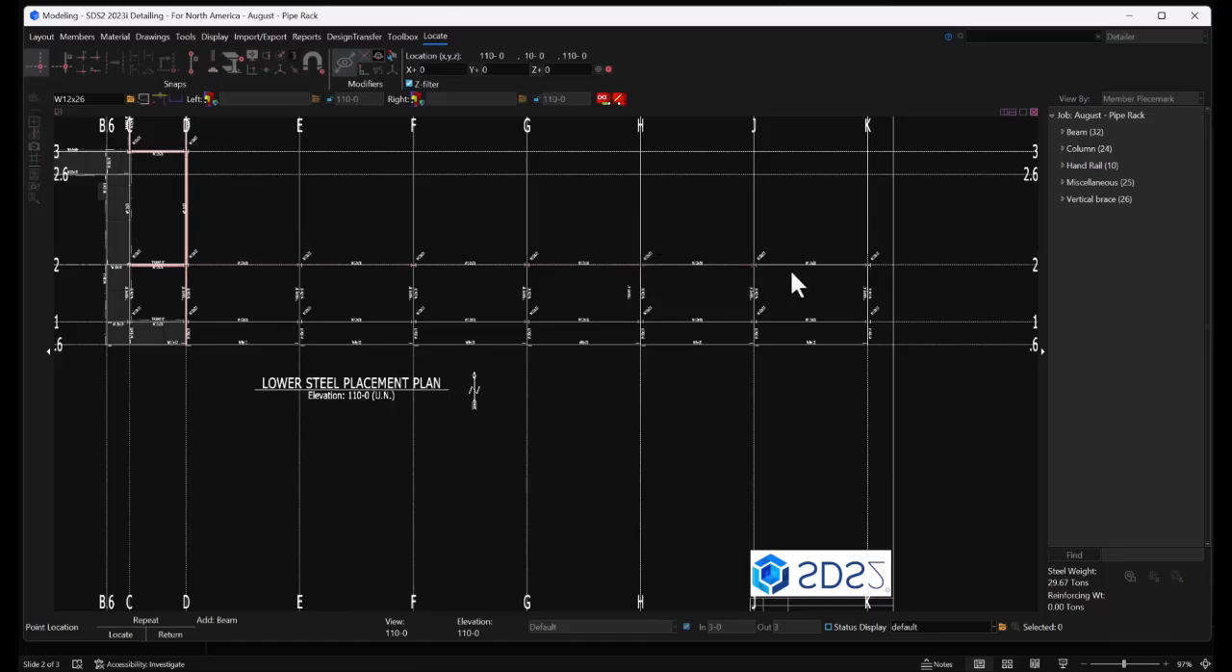
pyautogui.click(850, 275)
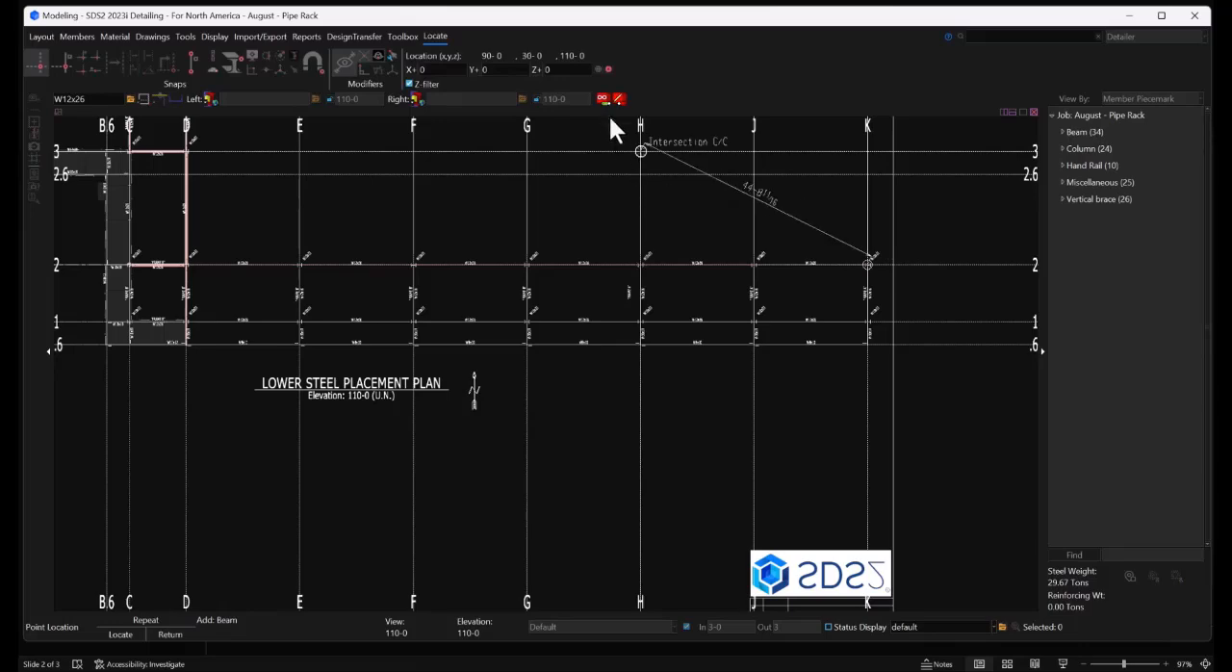
# Place W12x26 beams continuously along grid 1, one per bay from grid D to grid K
pyautogui.scroll(4, 186, 316)
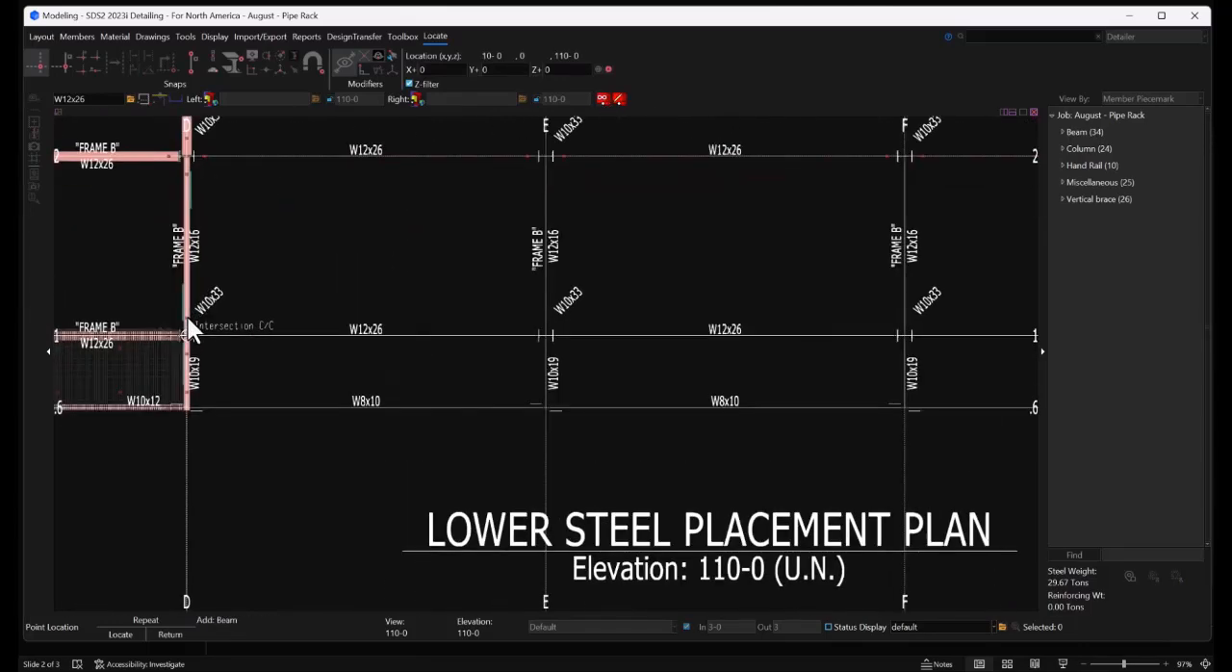
pyautogui.click(189, 324)
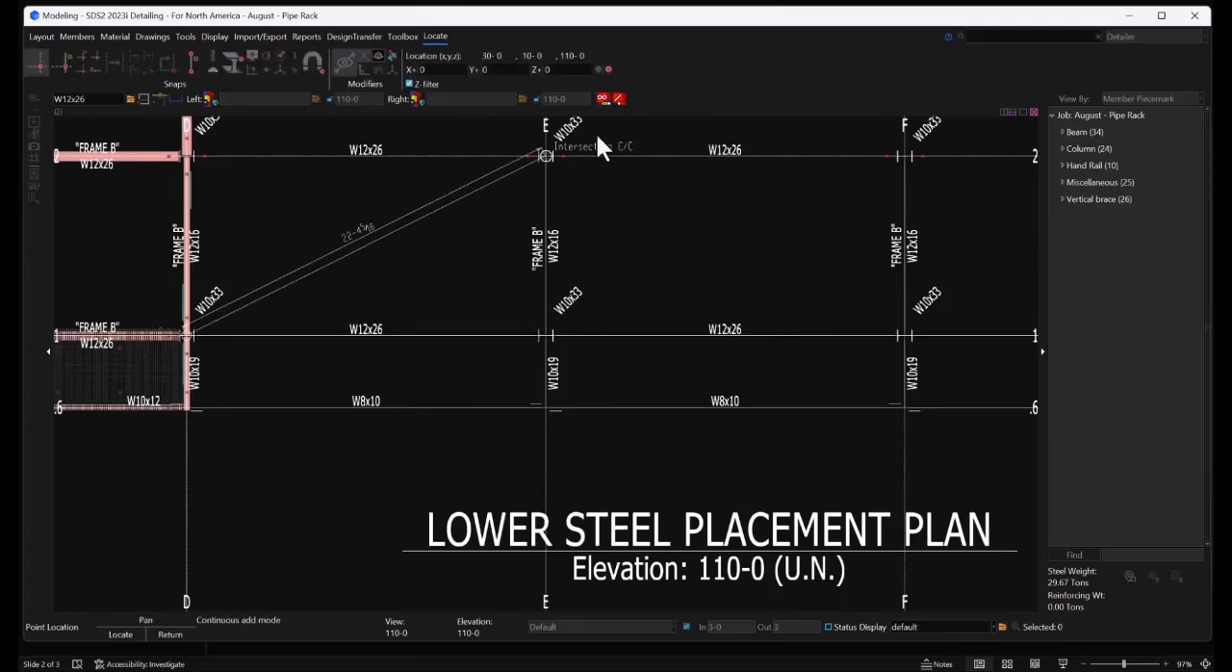
pyautogui.click(597, 145)
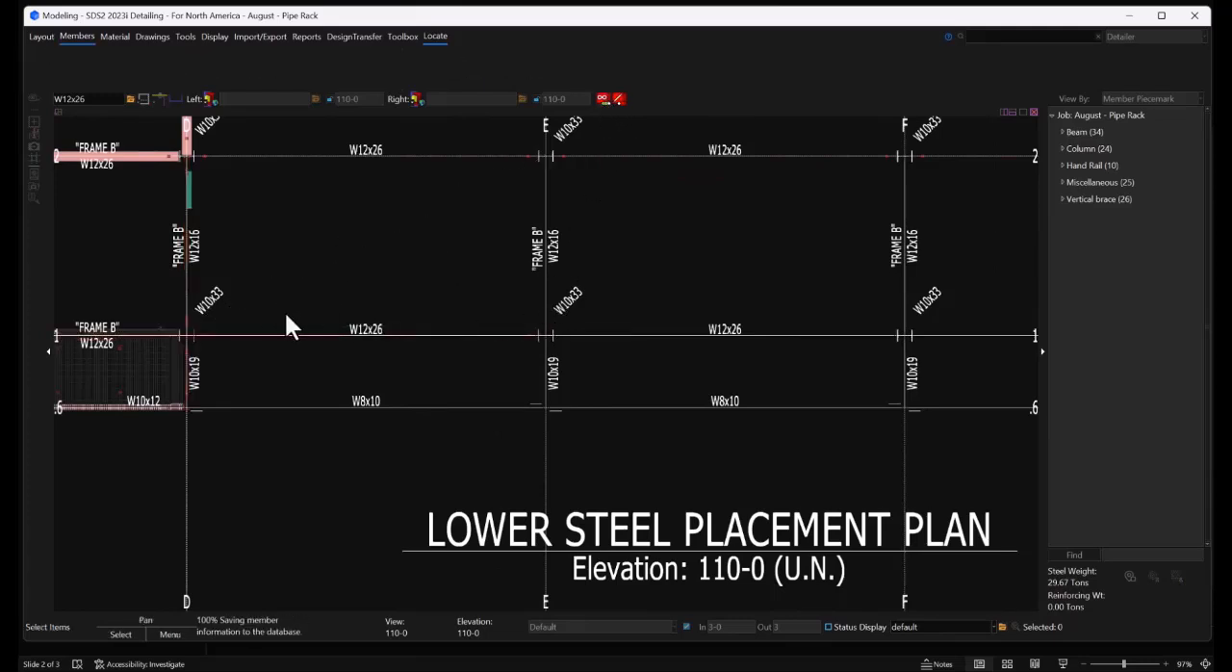
pyautogui.scroll(-4, 286, 326)
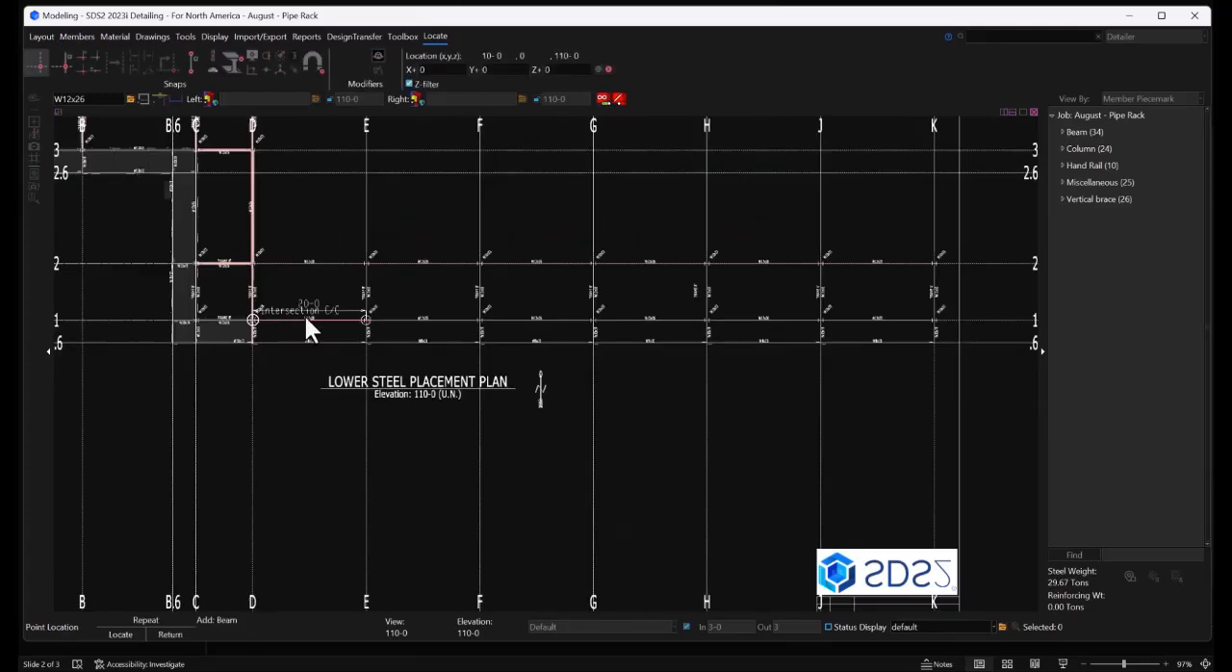
pyautogui.click(597, 319)
pyautogui.click(704, 320)
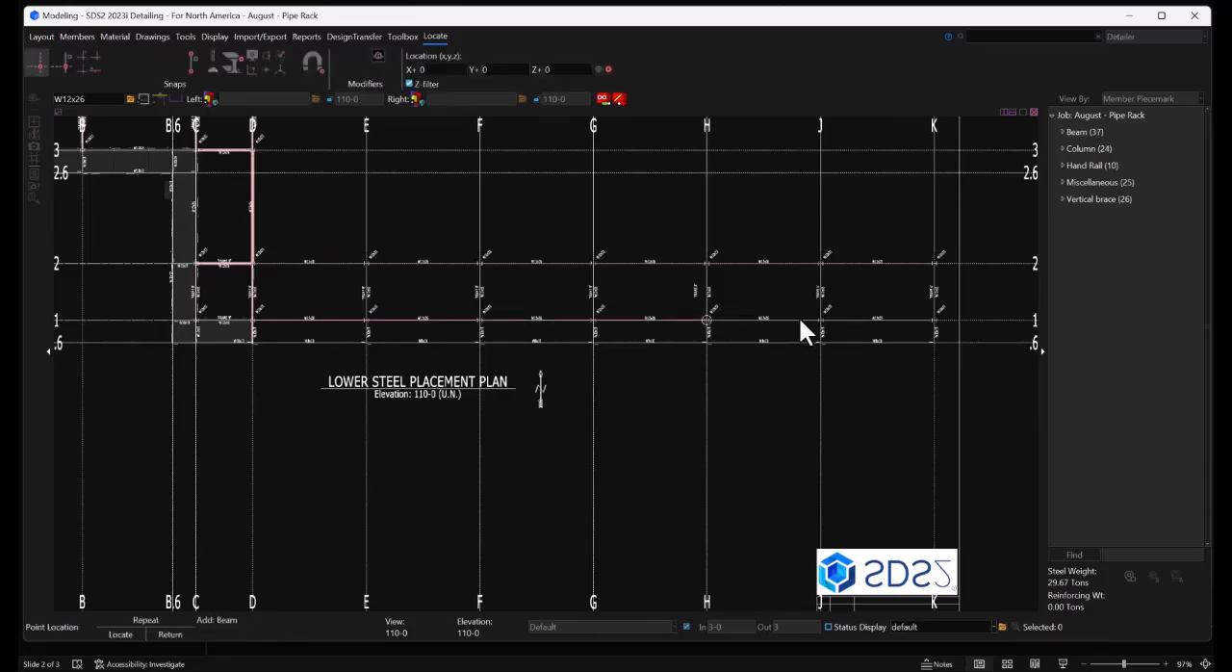
pyautogui.click(800, 318)
pyautogui.click(902, 321)
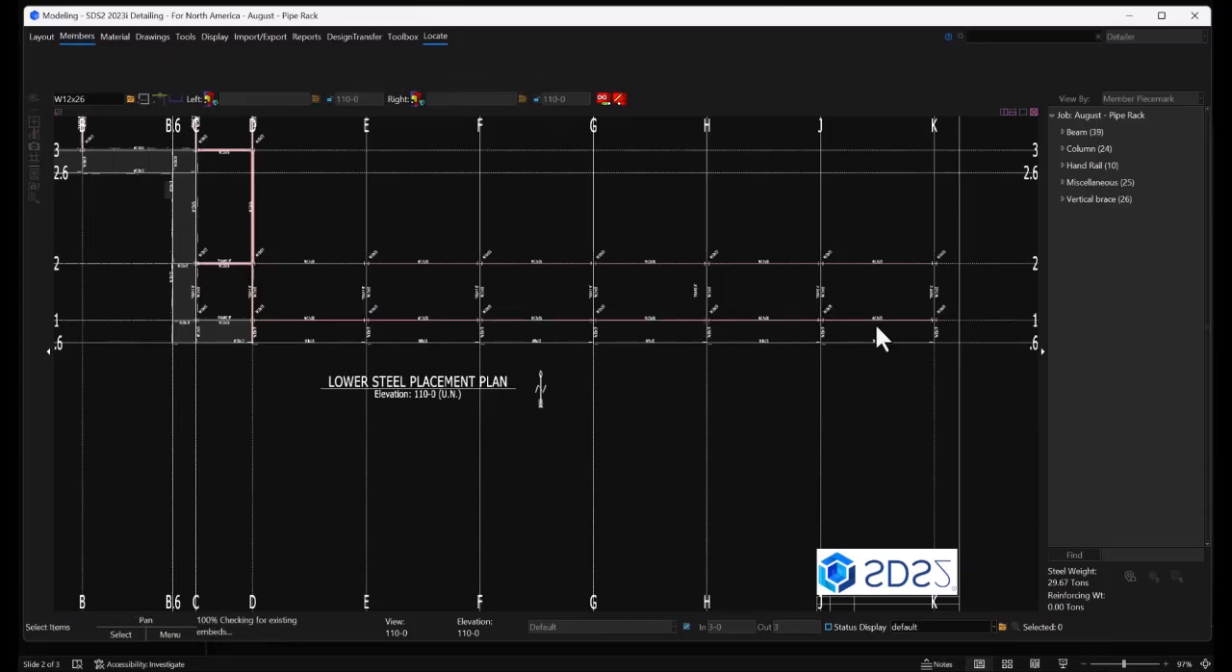
pyautogui.click(601, 98)
# Set the section size to W8x10 and add a beam along grid .6 from grid D to grid E
pyautogui.scroll(5, 289, 345)
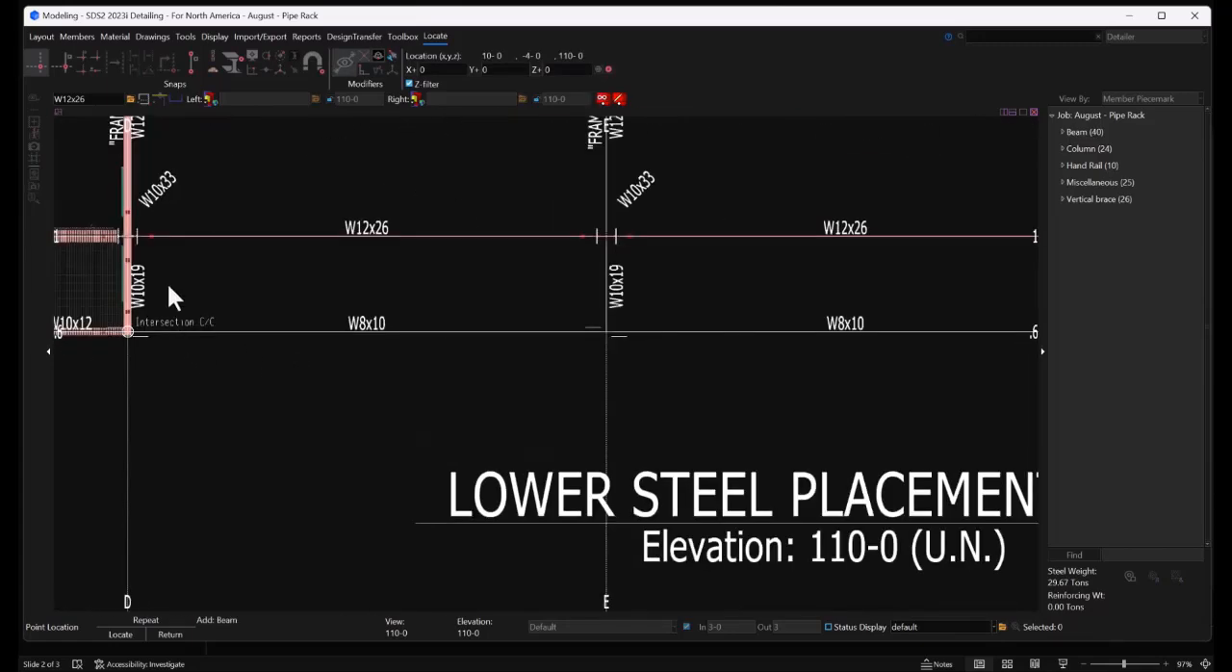
pyautogui.click(86, 98)
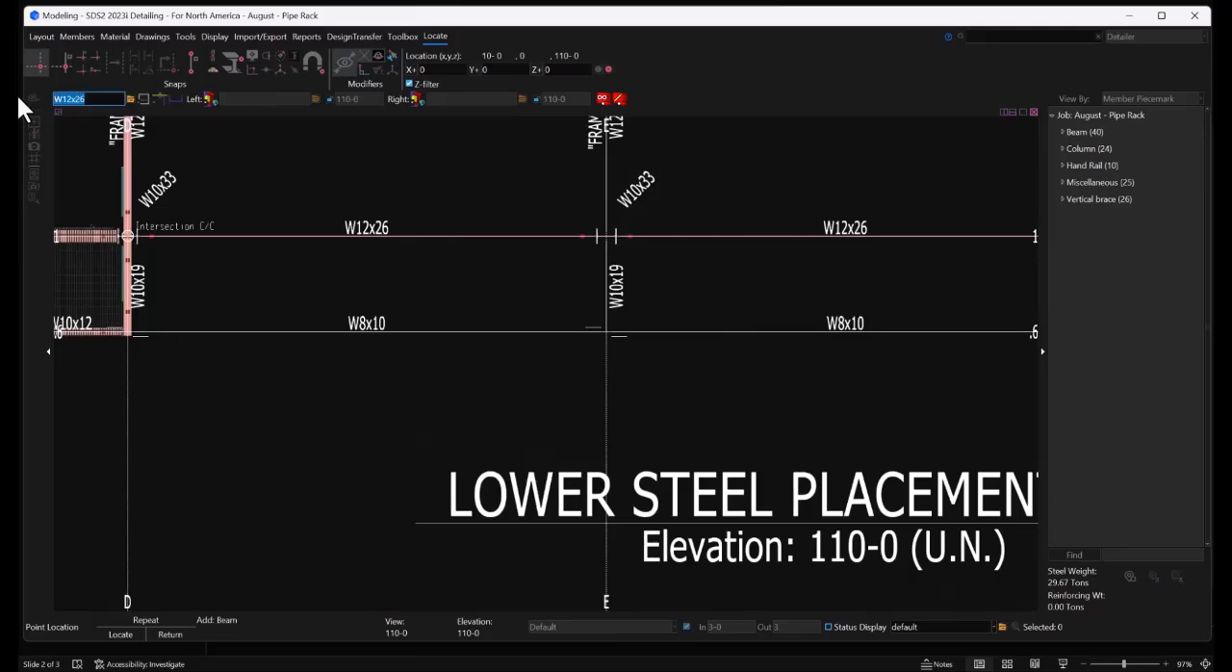
pyautogui.write('w8x10')
pyautogui.click(143, 330)
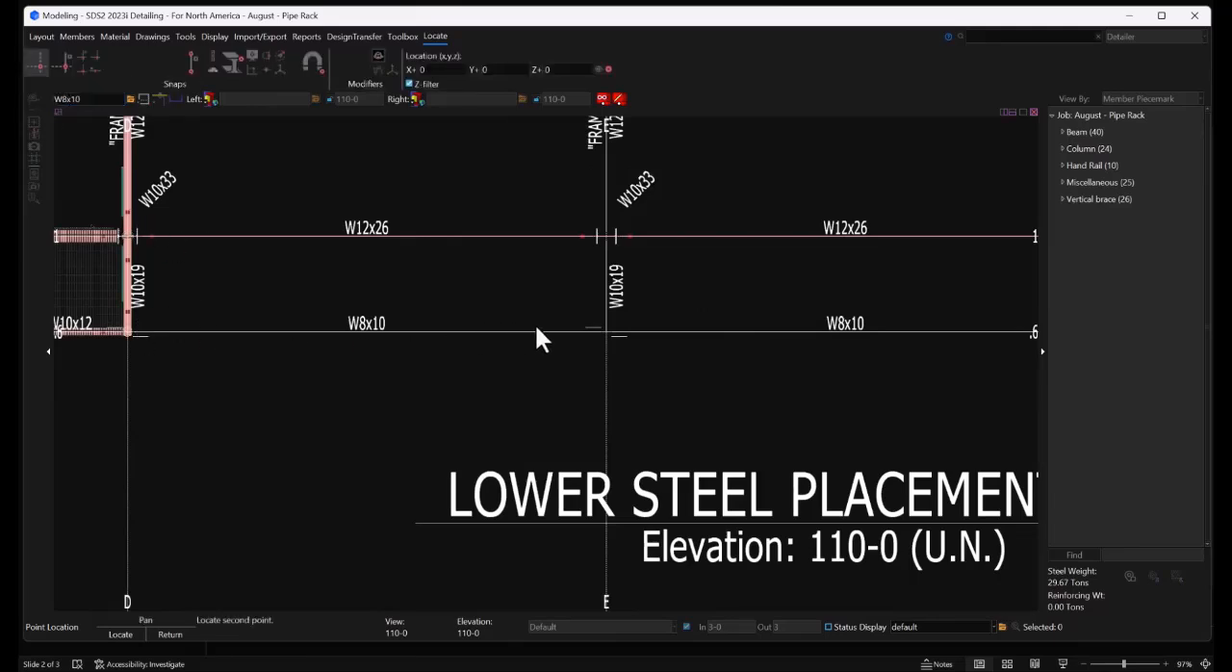
pyautogui.click(537, 328)
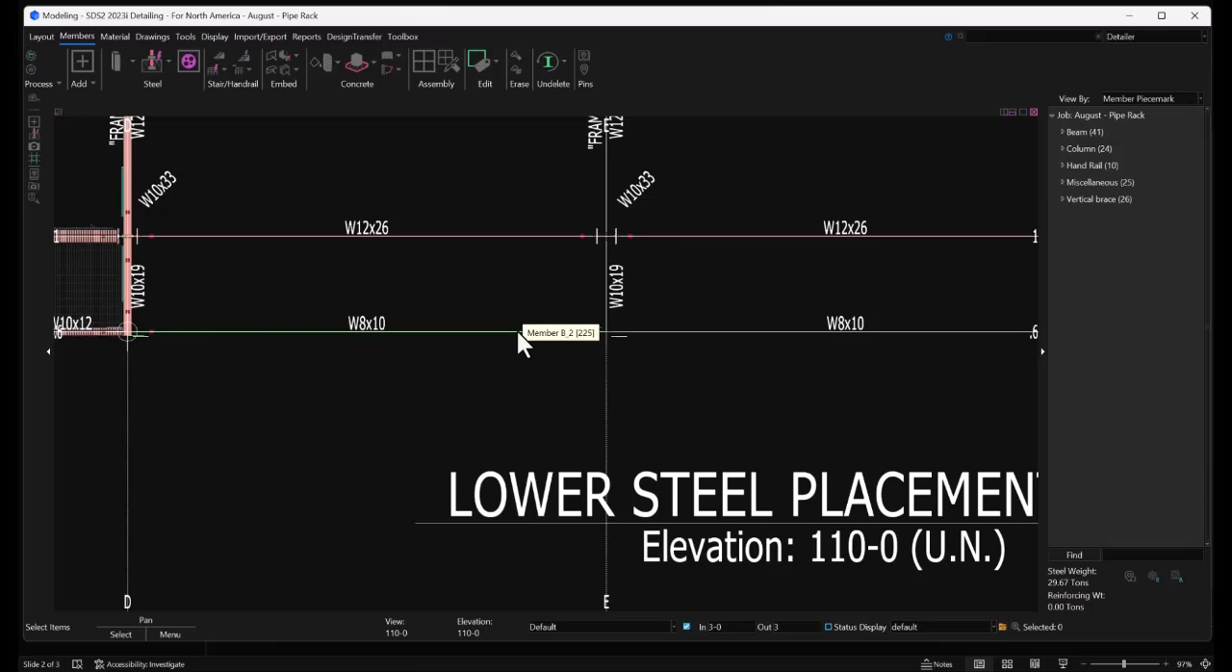
# Add W8x10 beams continuously along grid .6, one per bay from grid E to grid K, and end the beam command
pyautogui.click(84, 58)
pyautogui.click(887, 507)
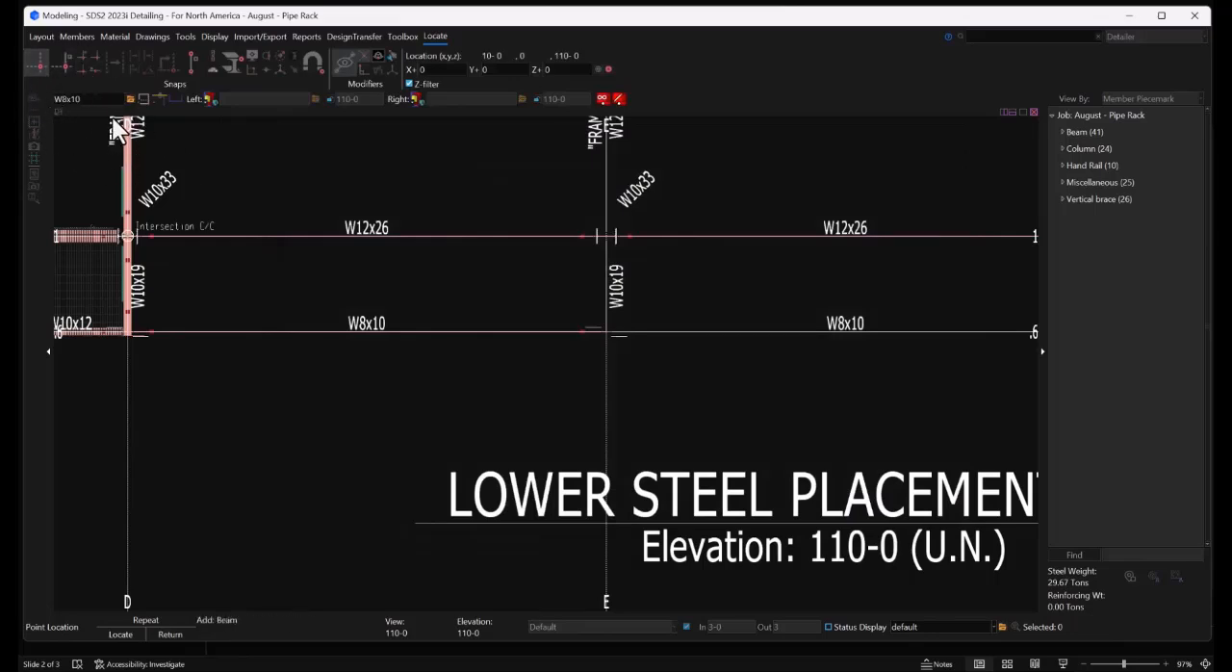
pyautogui.click(600, 345)
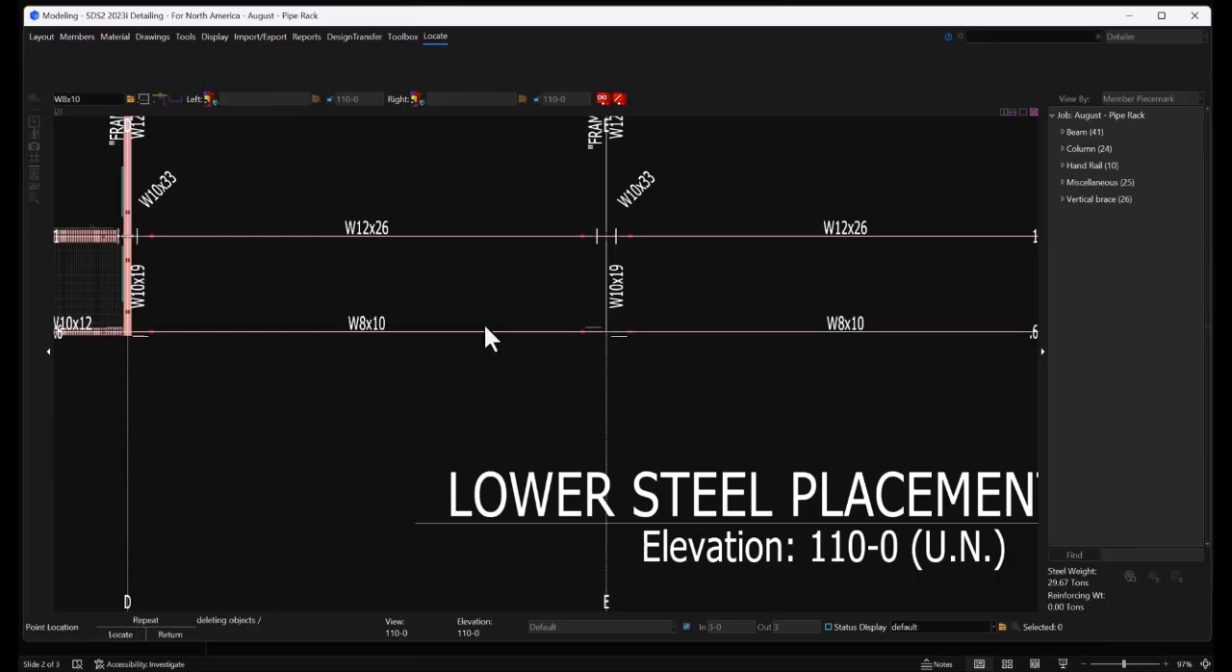
pyautogui.scroll(-4, 252, 337)
pyautogui.scroll(-2, 248, 337)
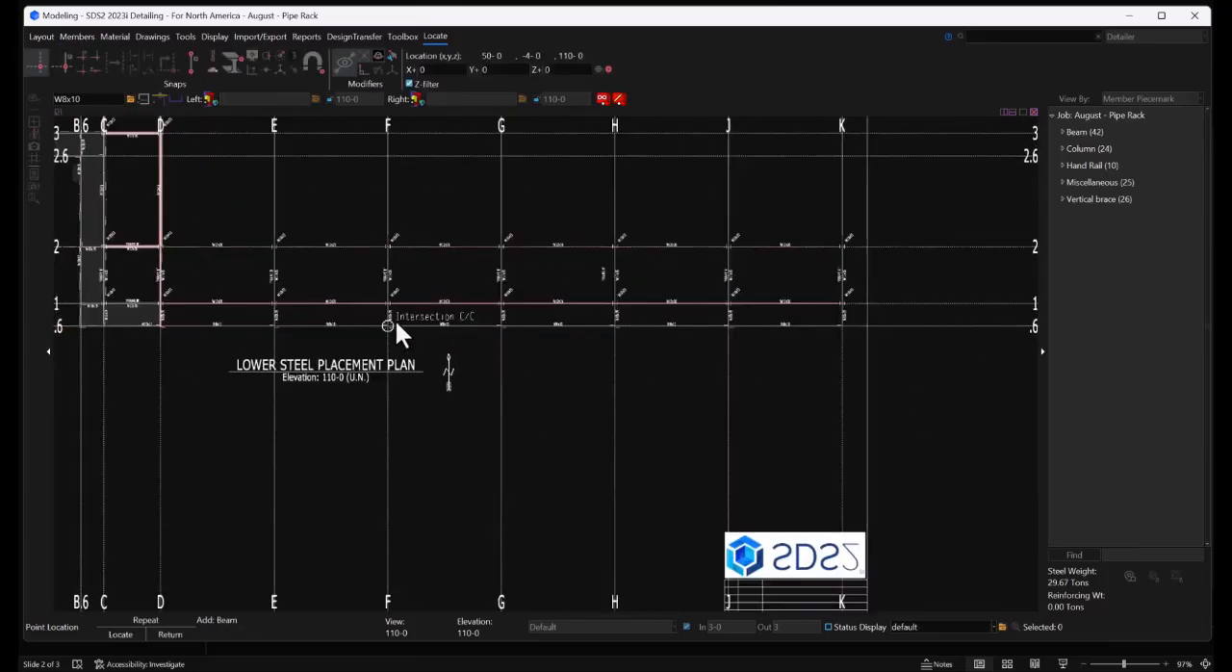
pyautogui.click(391, 323)
pyautogui.click(501, 325)
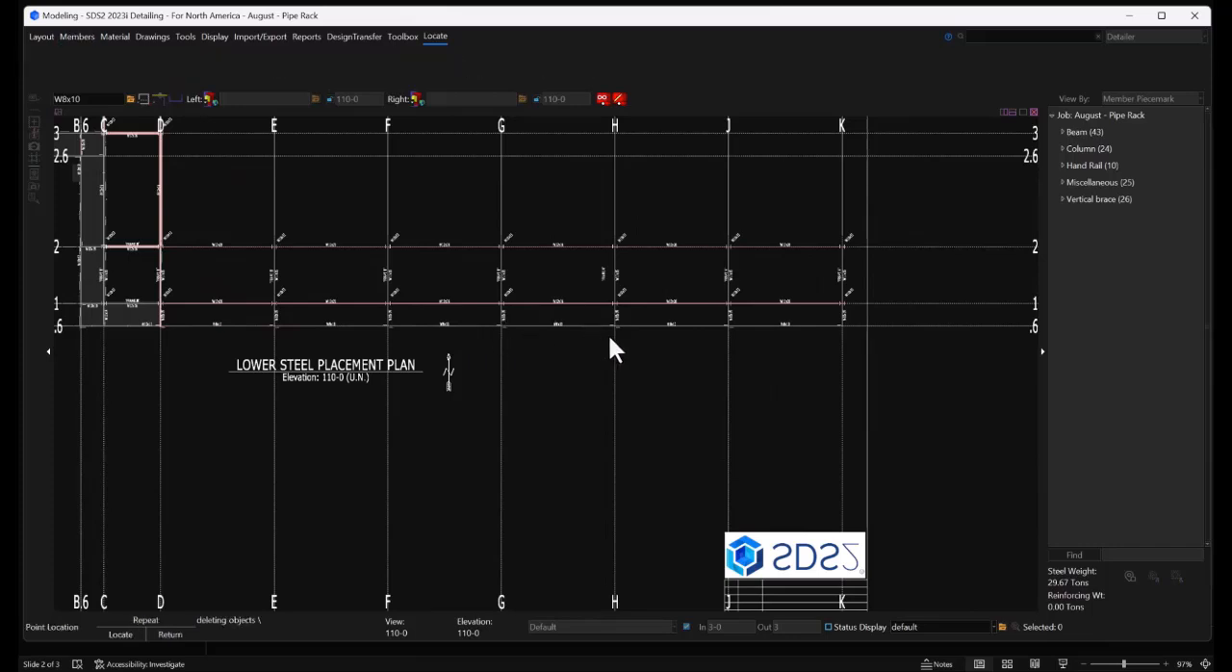
pyautogui.click(614, 328)
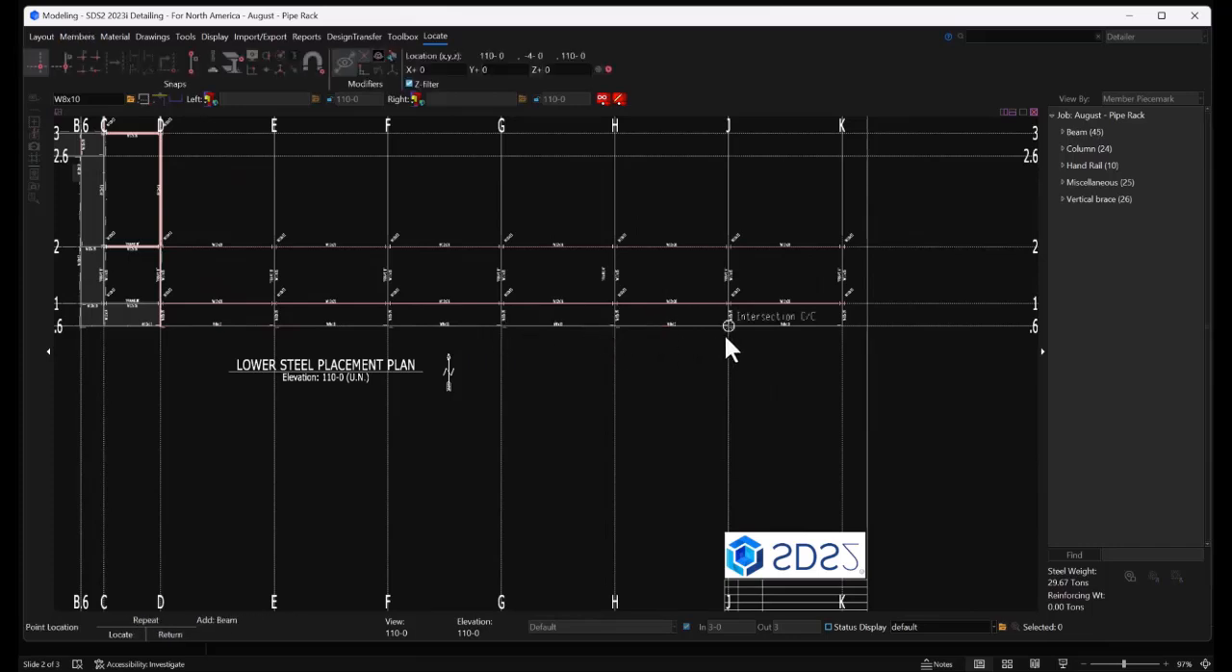
pyautogui.click(728, 328)
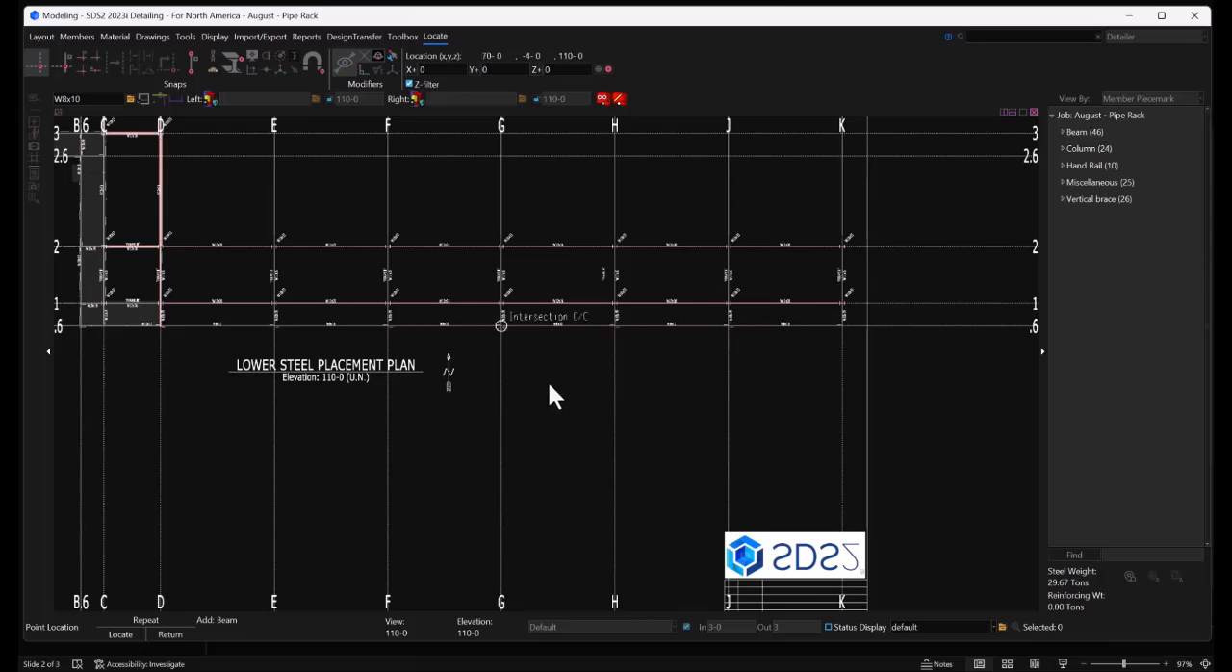
pyautogui.rightClick(511, 372)
# Select the W12x16 and W10x19 cross beams on grid D and start copying these members
pyautogui.scroll(3, 175, 302)
pyautogui.scroll(2, 326, 245)
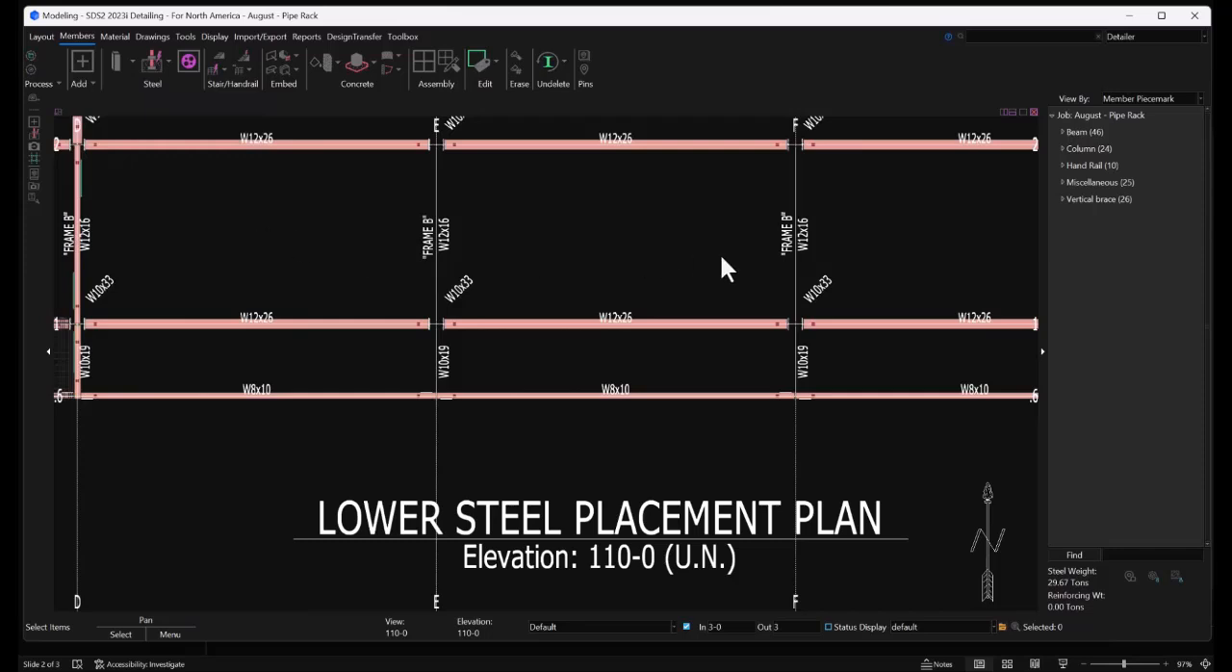
pyautogui.moveTo(727, 269); pyautogui.dragTo(22, 303, button='middle')
pyautogui.moveTo(869, 347); pyautogui.dragTo(243, 336, button='middle')
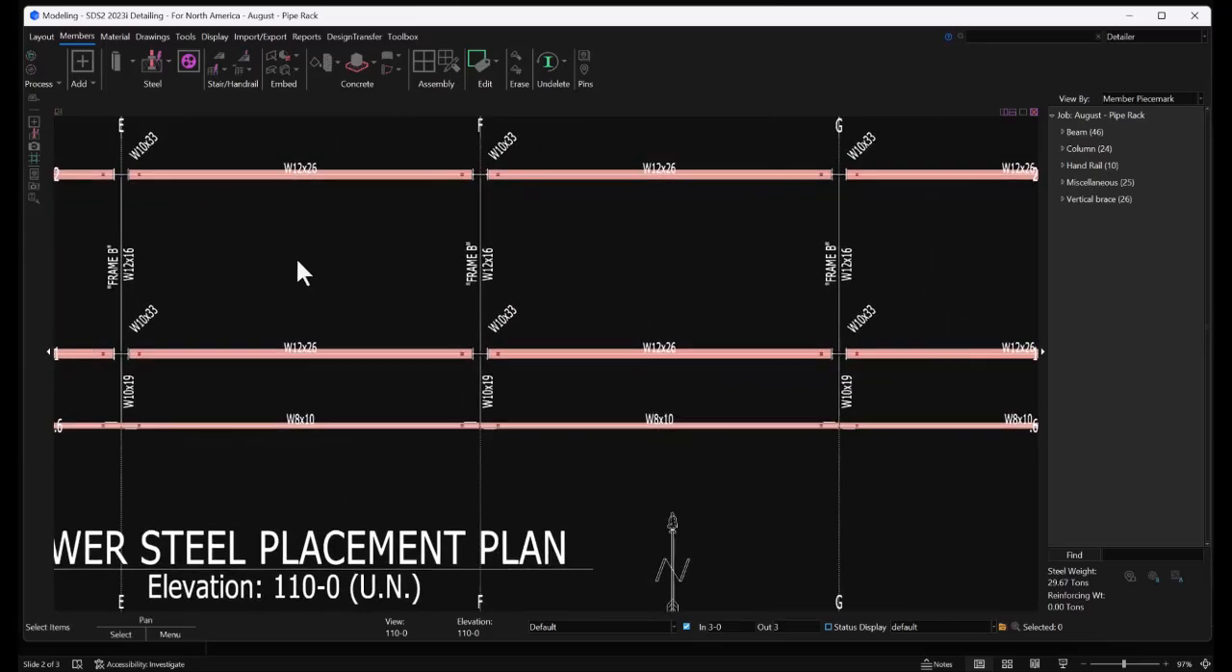
pyautogui.moveTo(574, 257); pyautogui.dragTo(663, 248, button='middle')
pyautogui.click(203, 285)
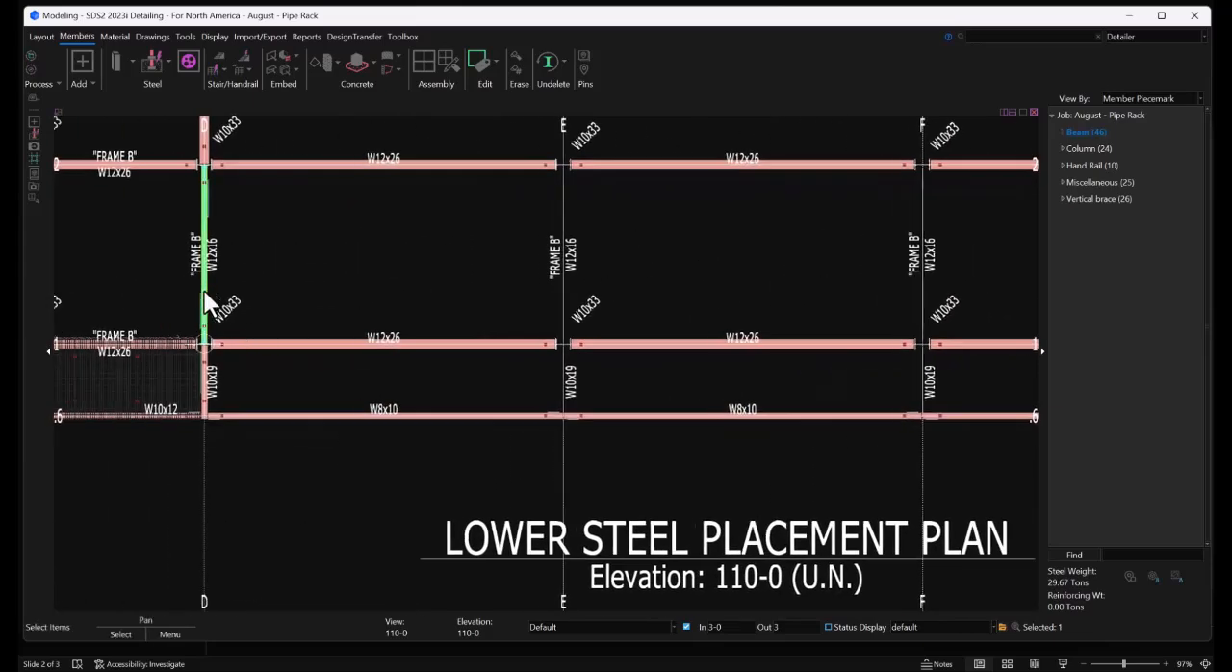
pyautogui.click(202, 370)
pyautogui.rightClick(320, 248)
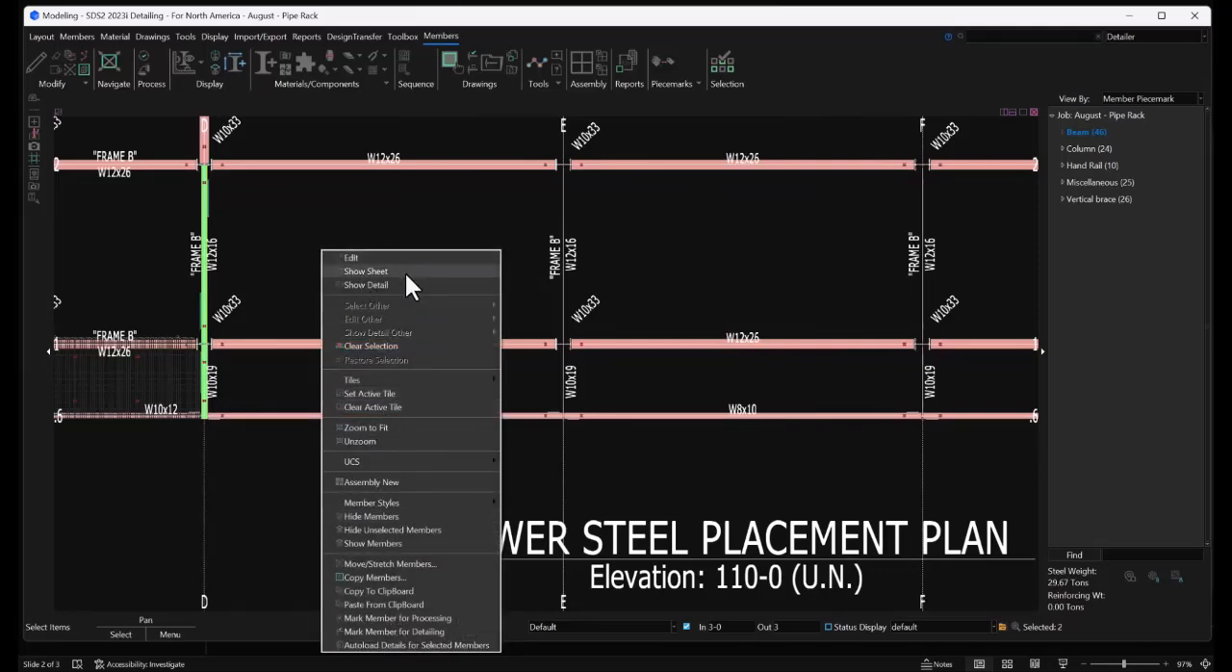
pyautogui.click(237, 554)
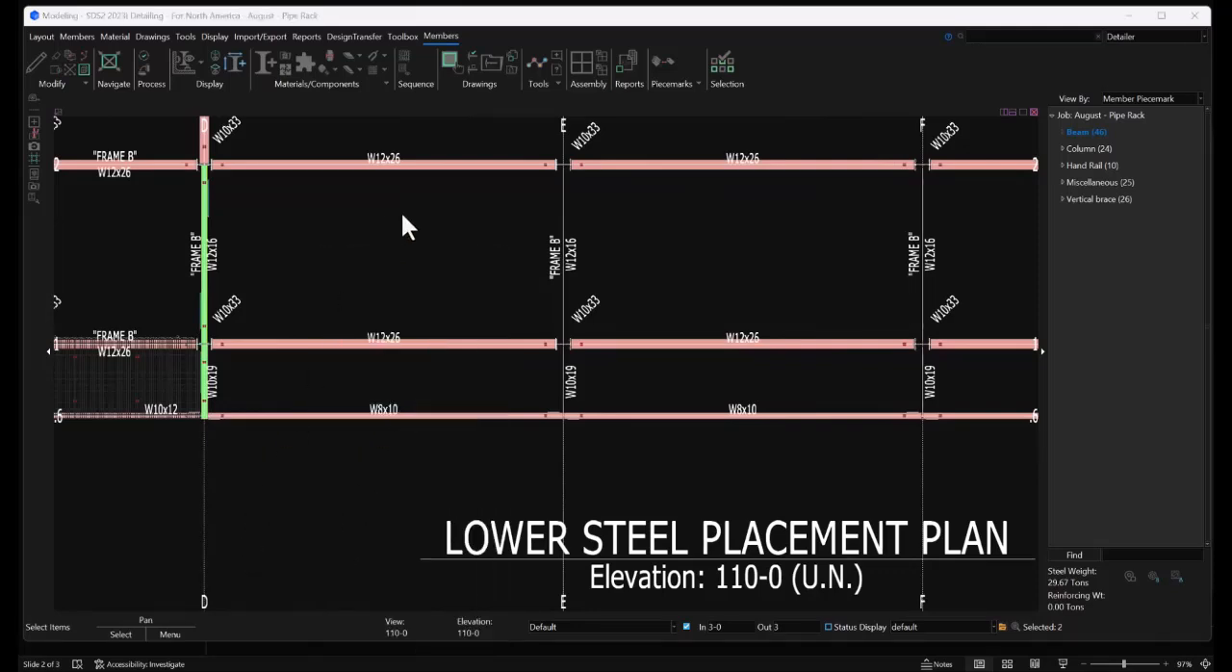
pyautogui.rightClick(319, 327)
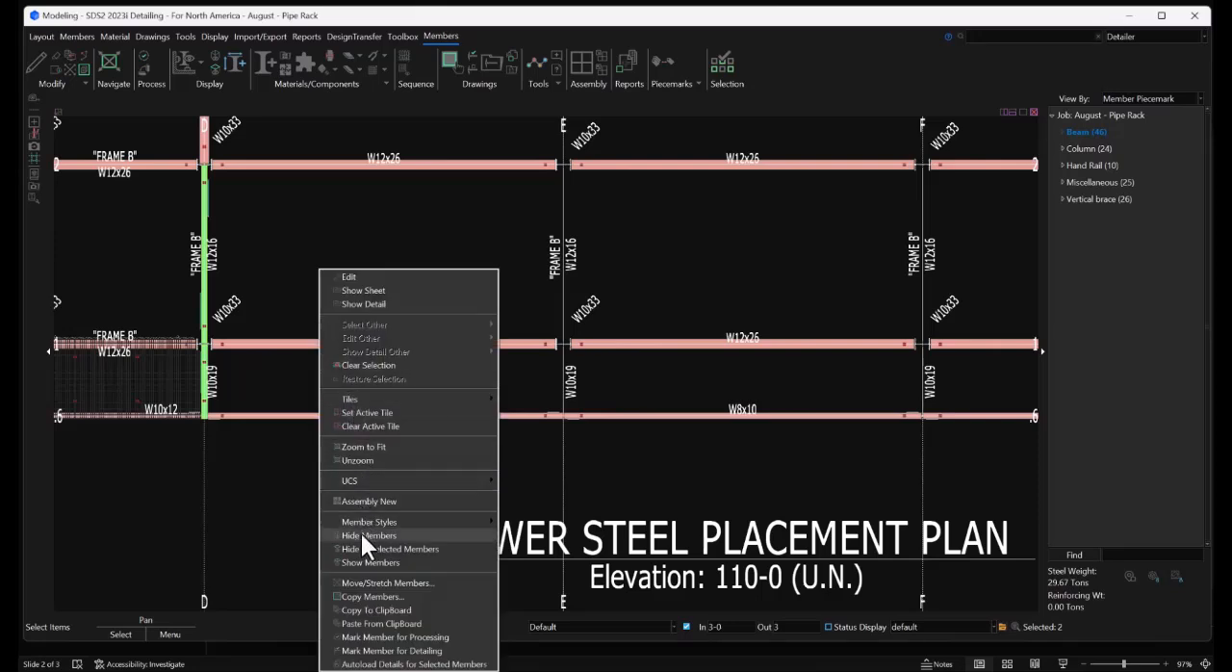
pyautogui.click(360, 596)
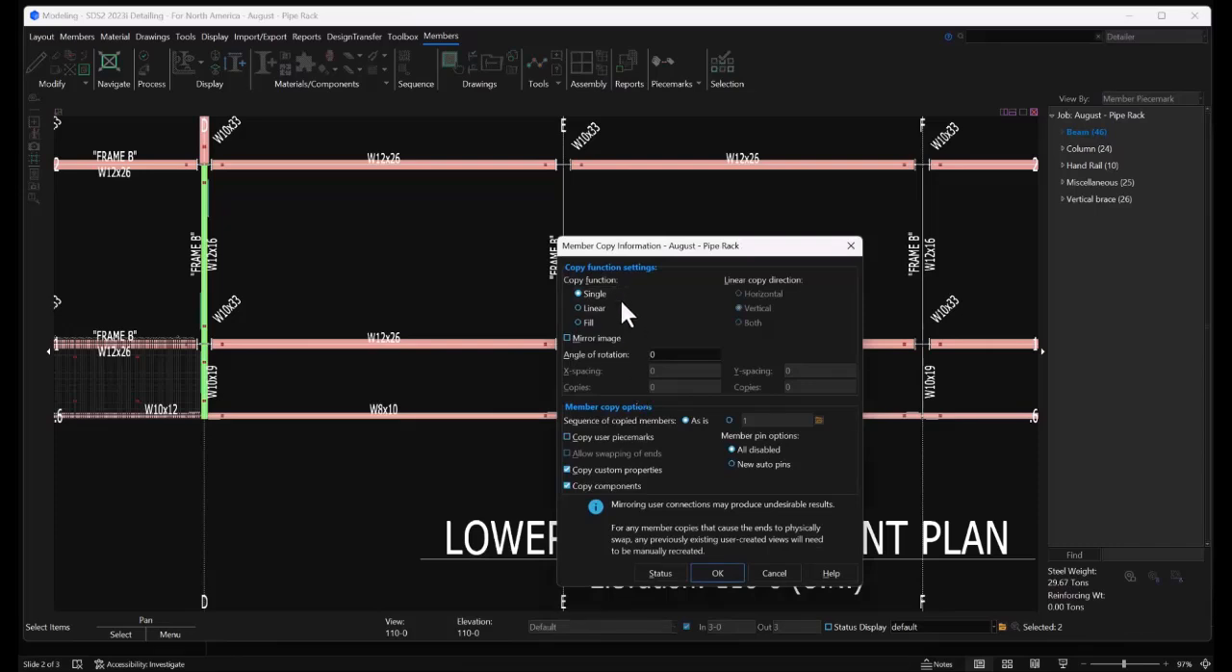
# Make 6 linear horizontal copies of the selected cross beams at an X-spacing of 20-0 and confirm the copy
pyautogui.click(592, 307)
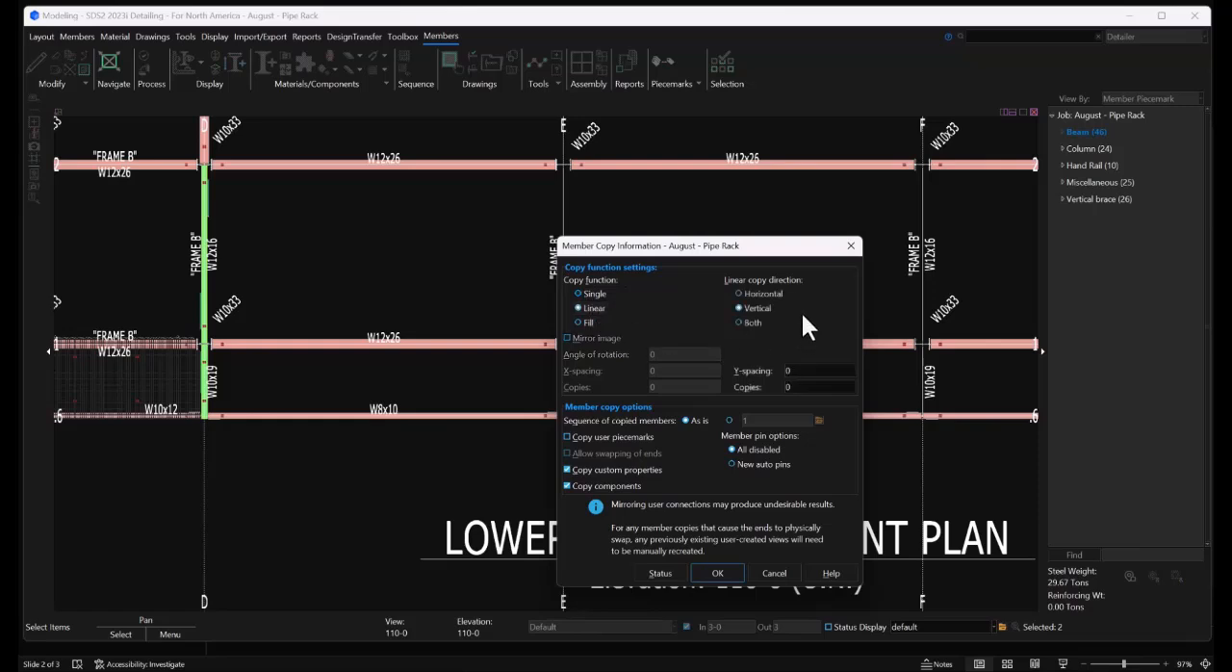
pyautogui.click(767, 293)
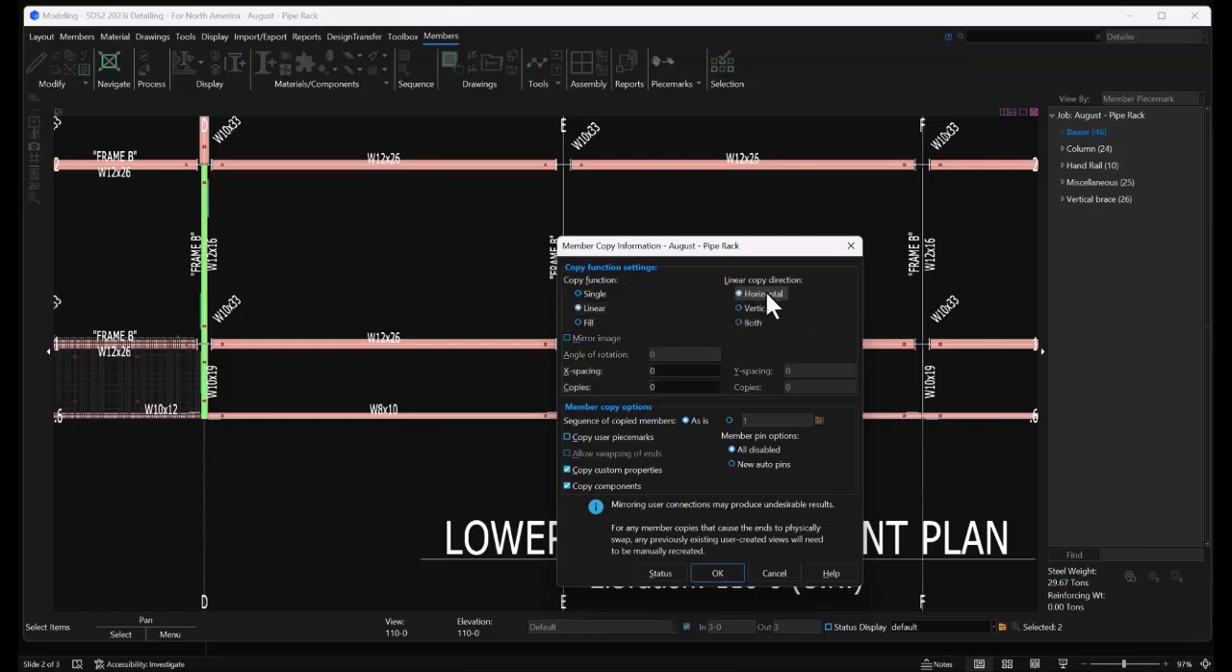
pyautogui.click(688, 373)
pyautogui.write('20-0')
pyautogui.click(675, 388)
pyautogui.write('6')
pyautogui.click(710, 570)
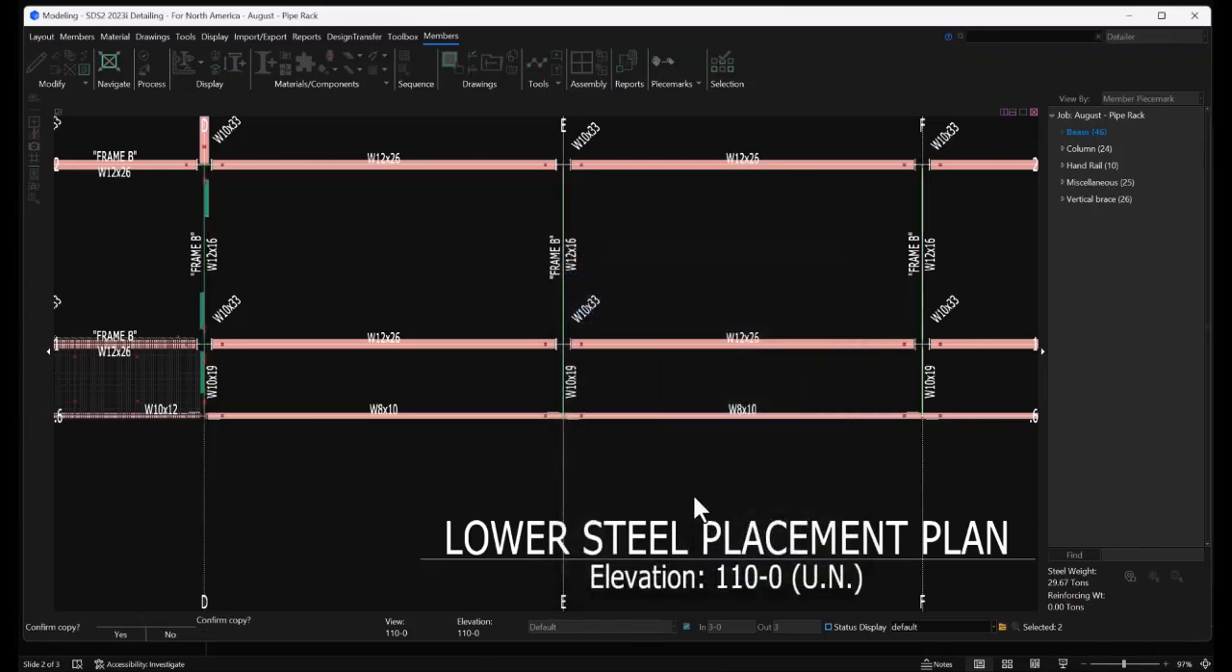
pyautogui.click(323, 520)
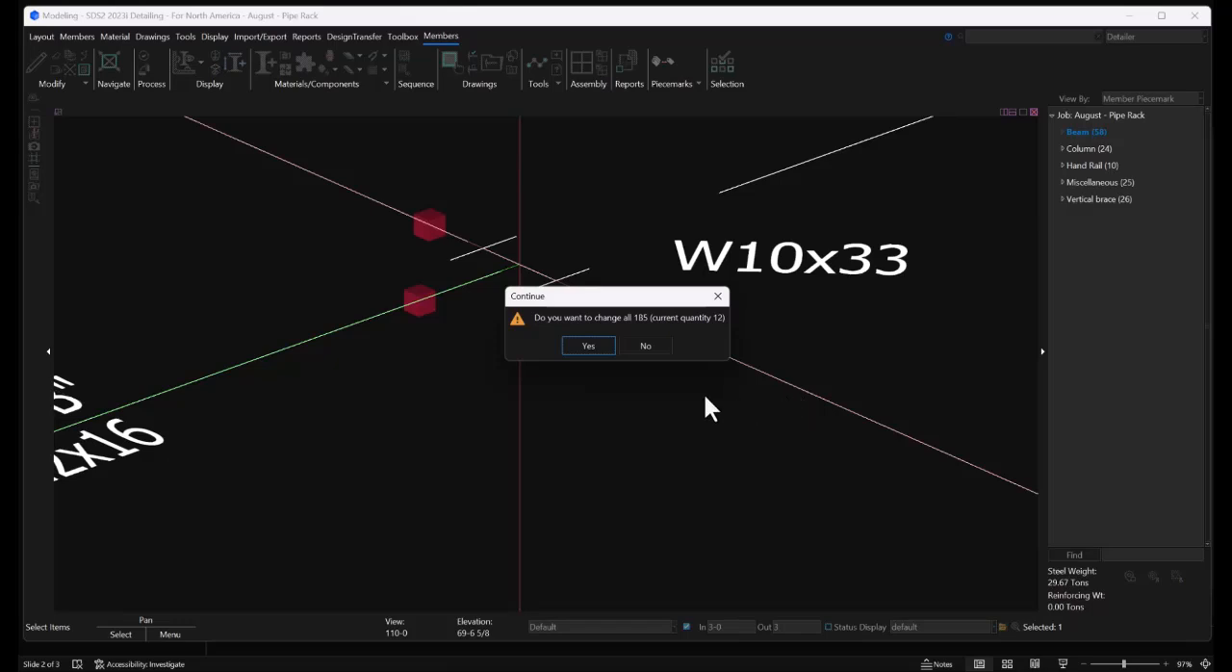
# Decline changing all matching beams, and set the W12x16 beam's right end input connection type to Auto standard
pyautogui.click(656, 348)
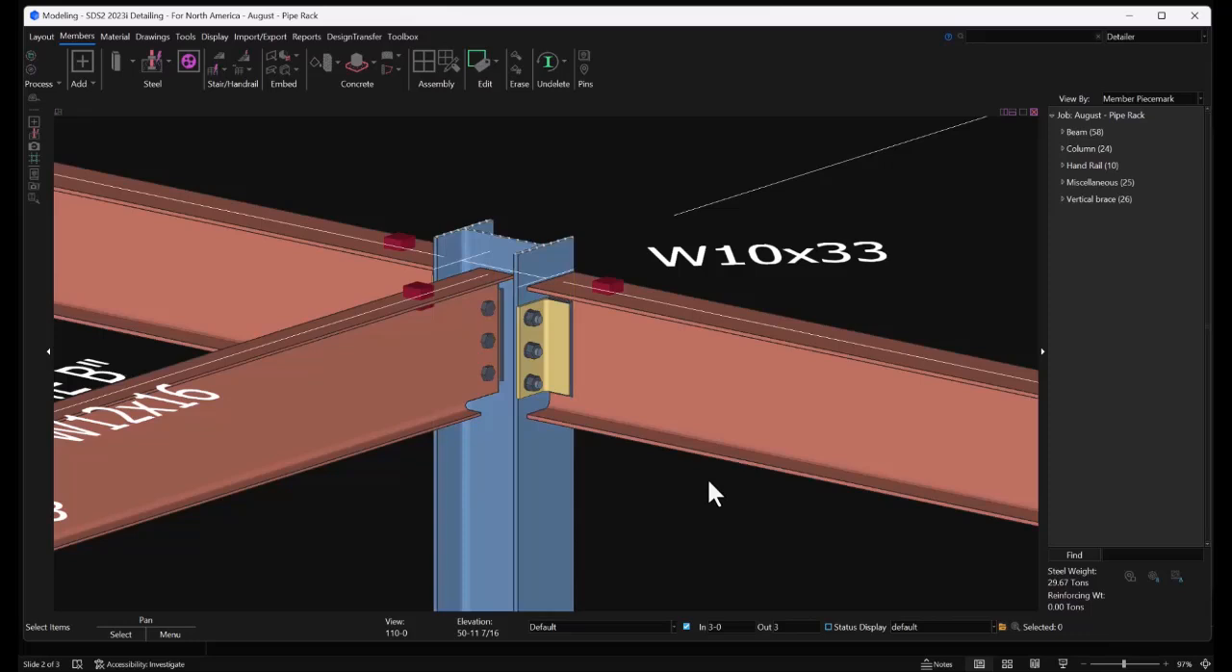
pyautogui.click(384, 390)
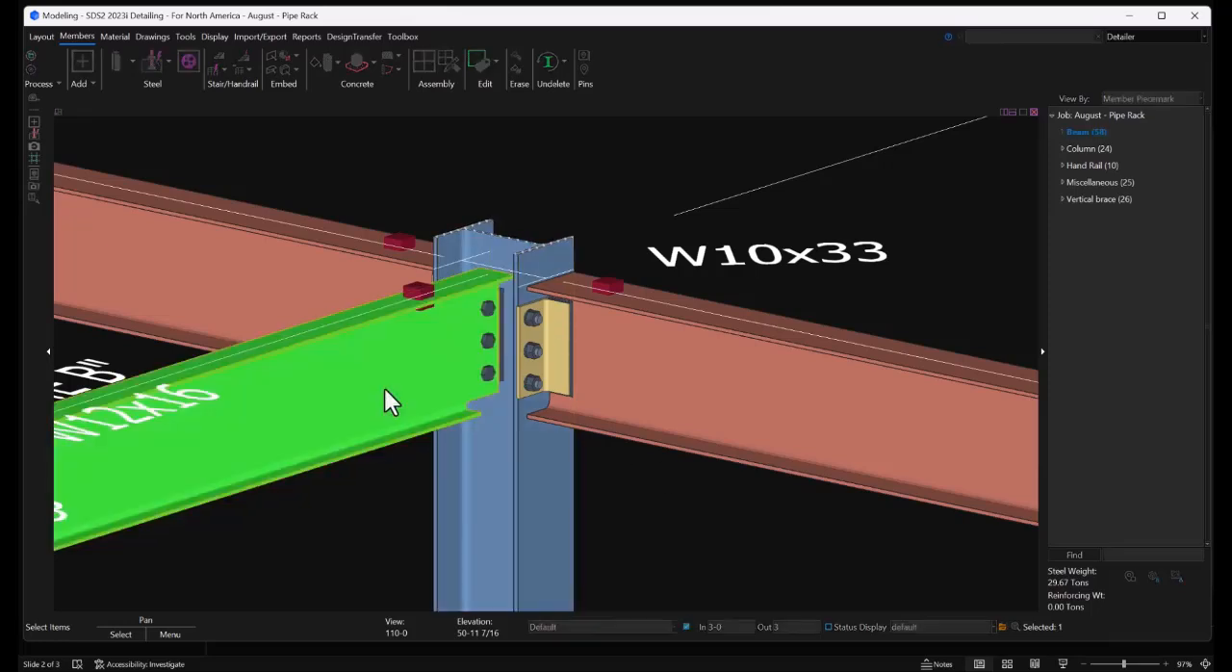
pyautogui.doubleClick(384, 388)
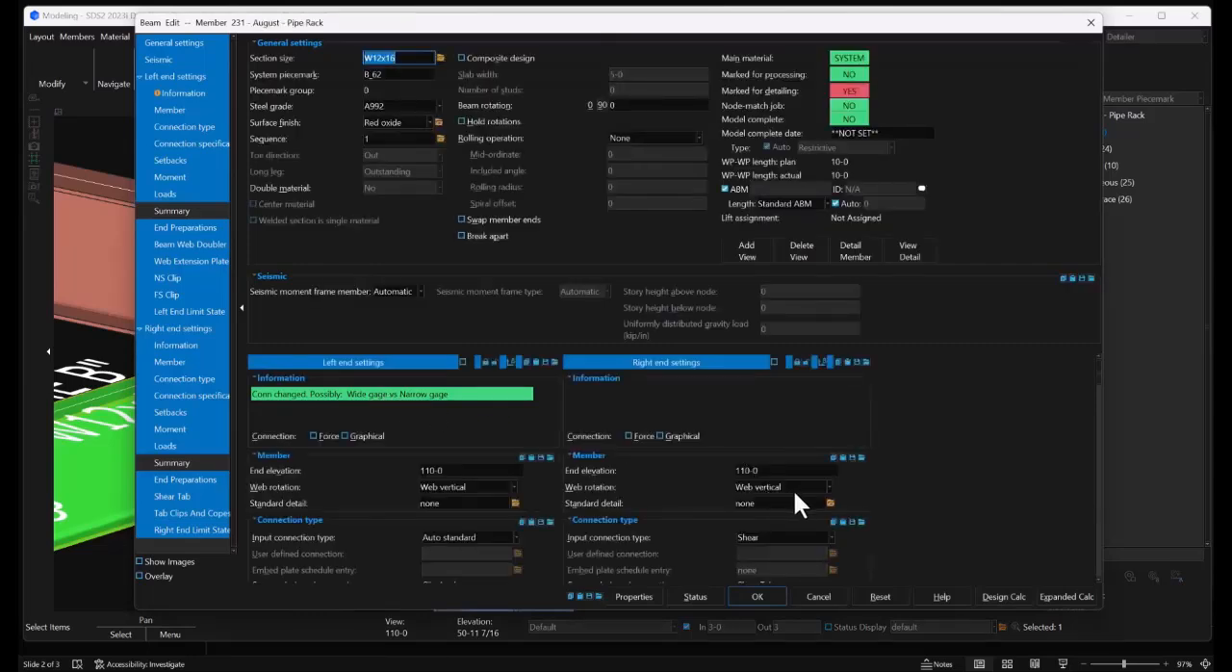
pyautogui.click(806, 535)
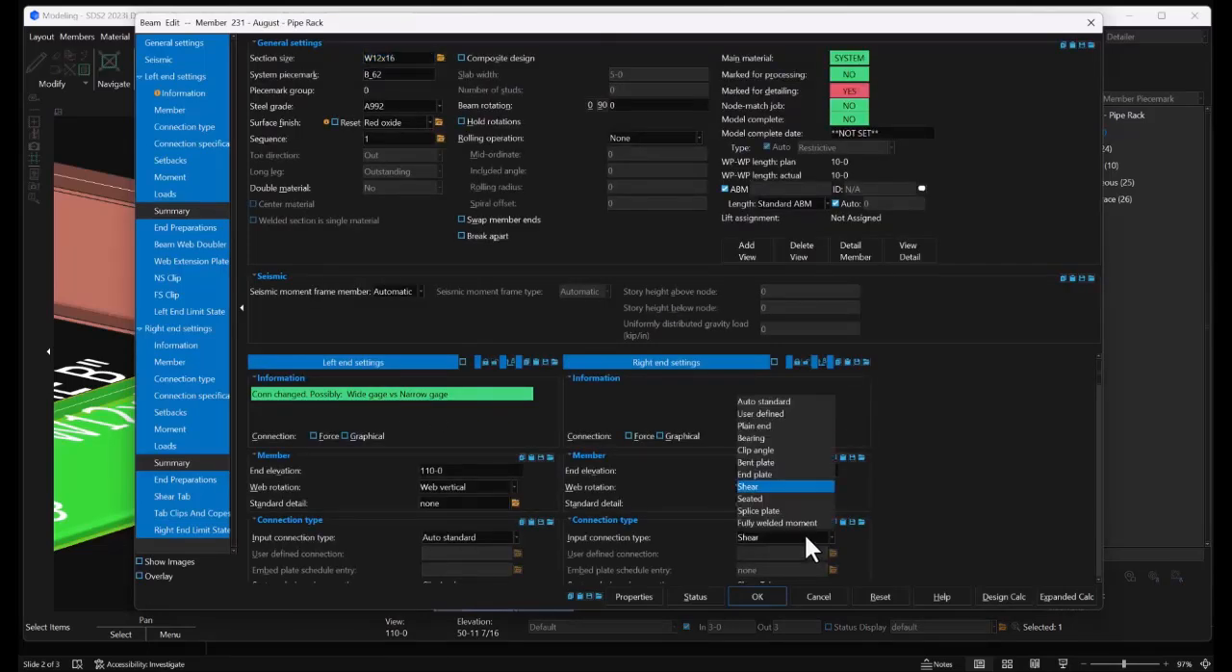
pyautogui.click(780, 402)
pyautogui.click(761, 591)
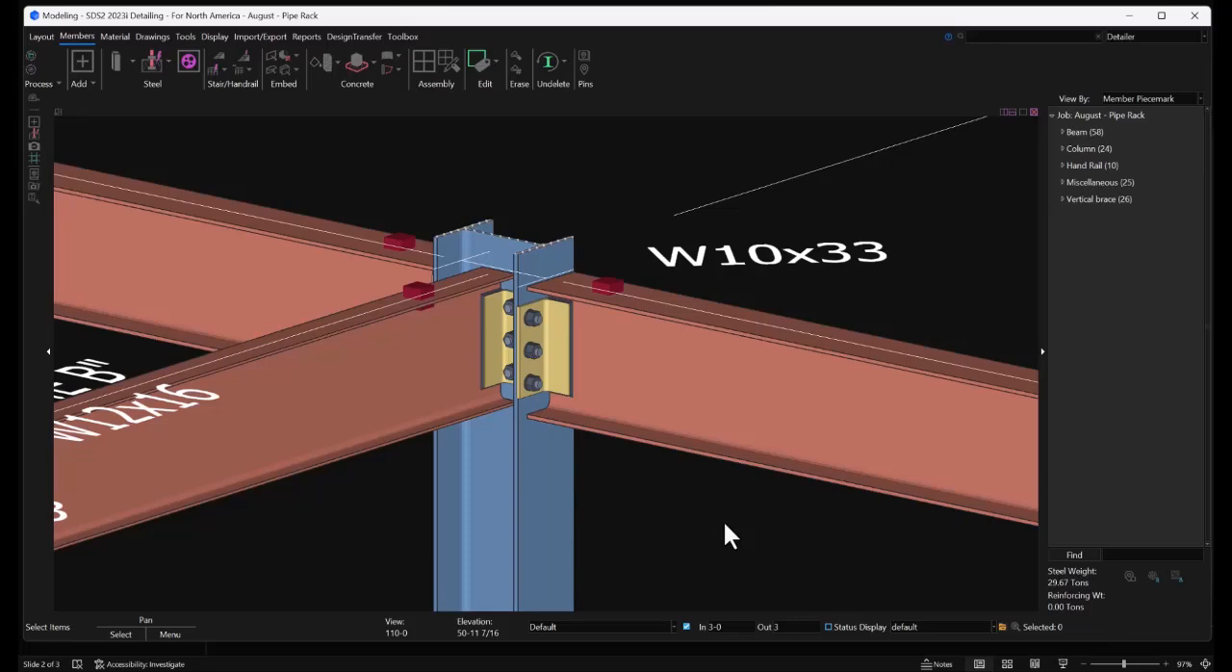
# Open the 120-0 erection view and show the reference drawing Erection Sheets Only_E1002
pyautogui.scroll(-5, 598, 434)
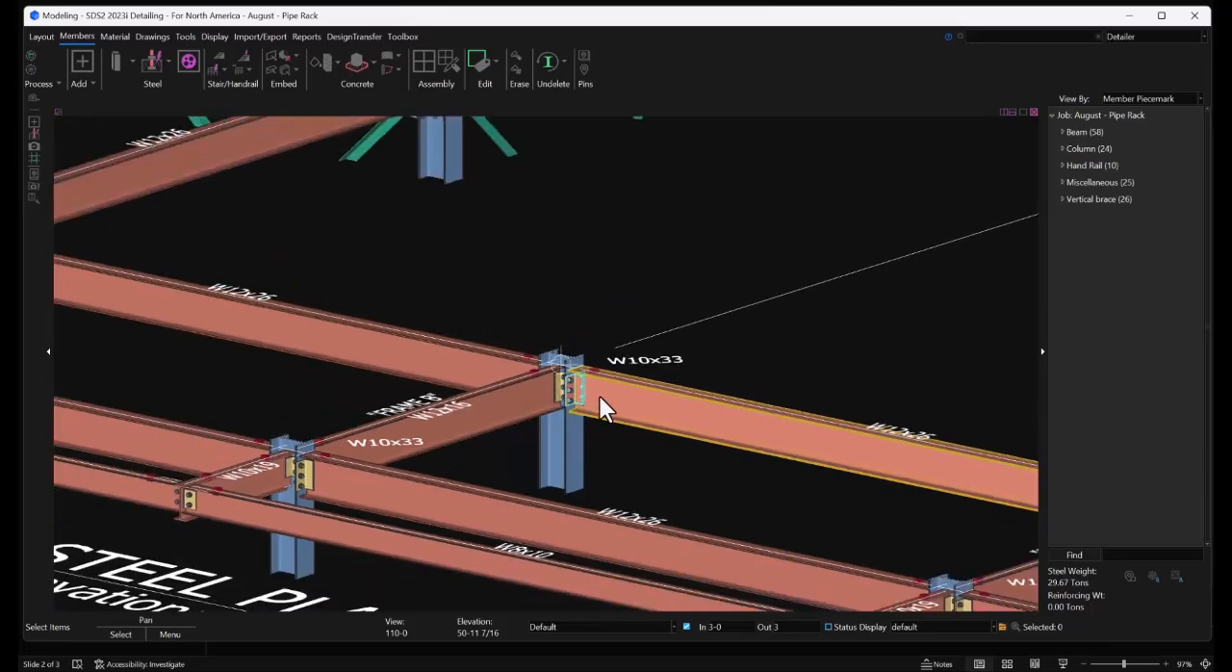
pyautogui.scroll(-5, 596, 403)
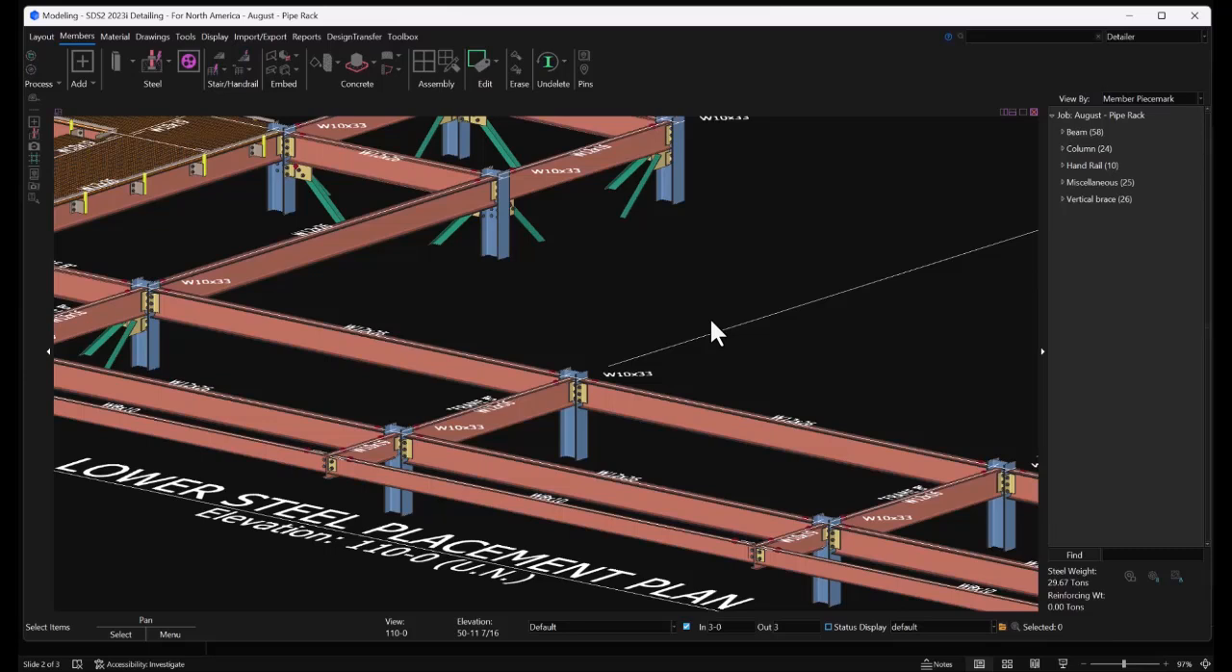
pyautogui.click(40, 34)
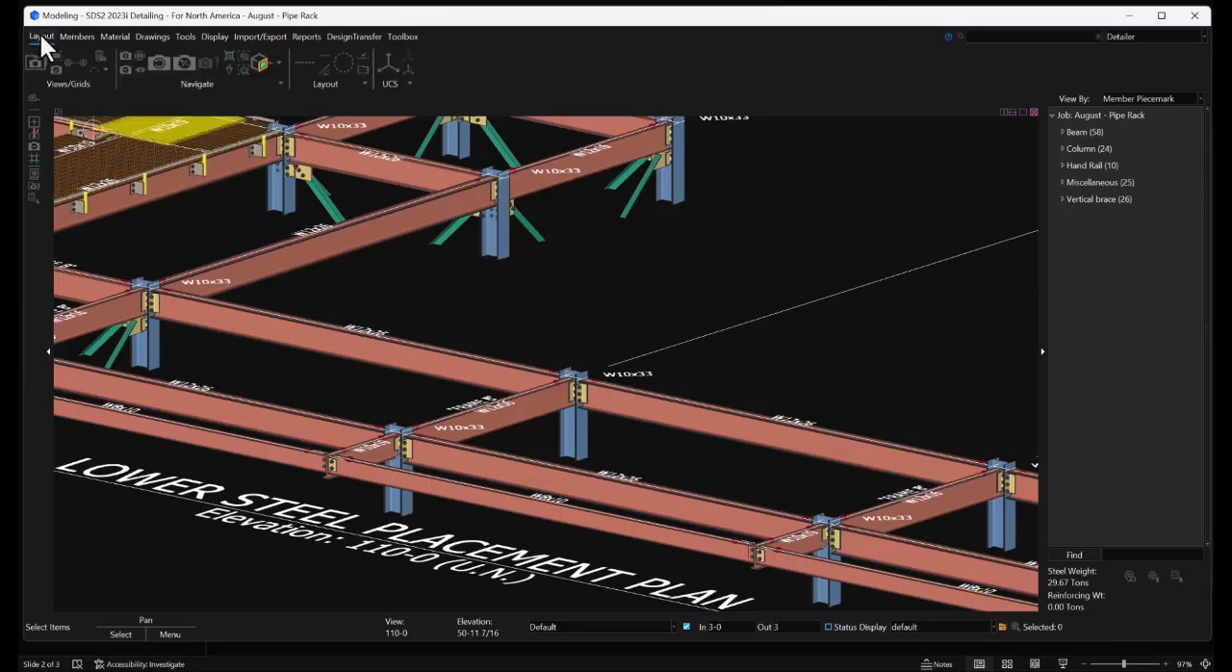
pyautogui.click(36, 62)
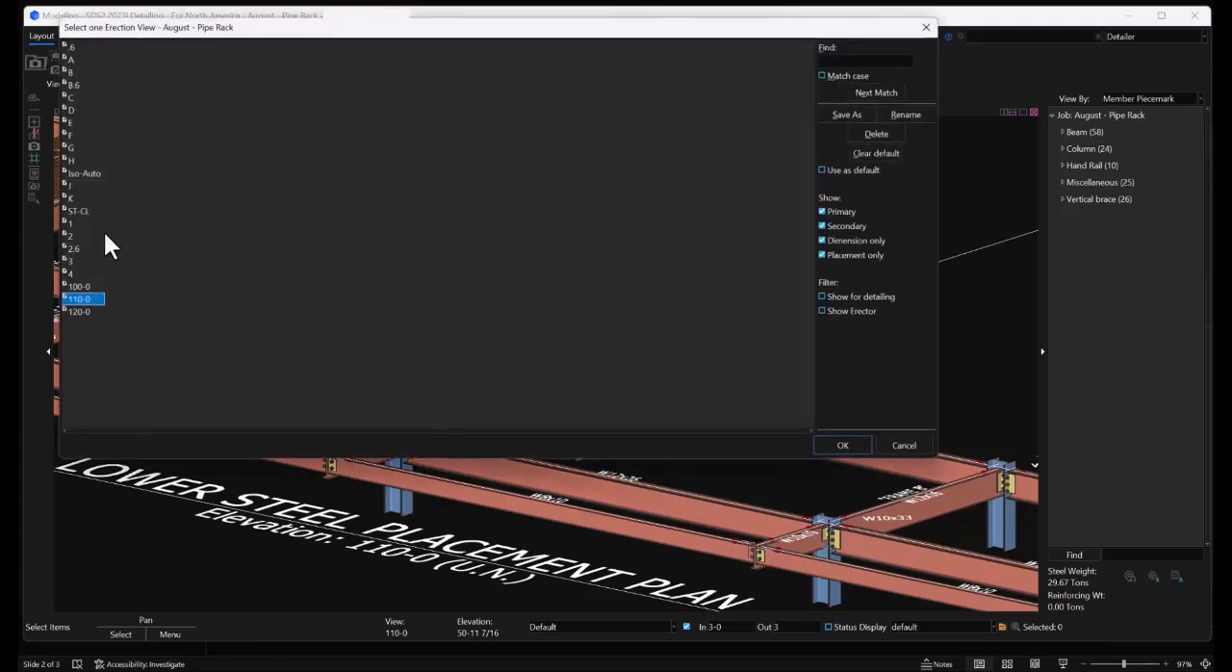
pyautogui.doubleClick(77, 312)
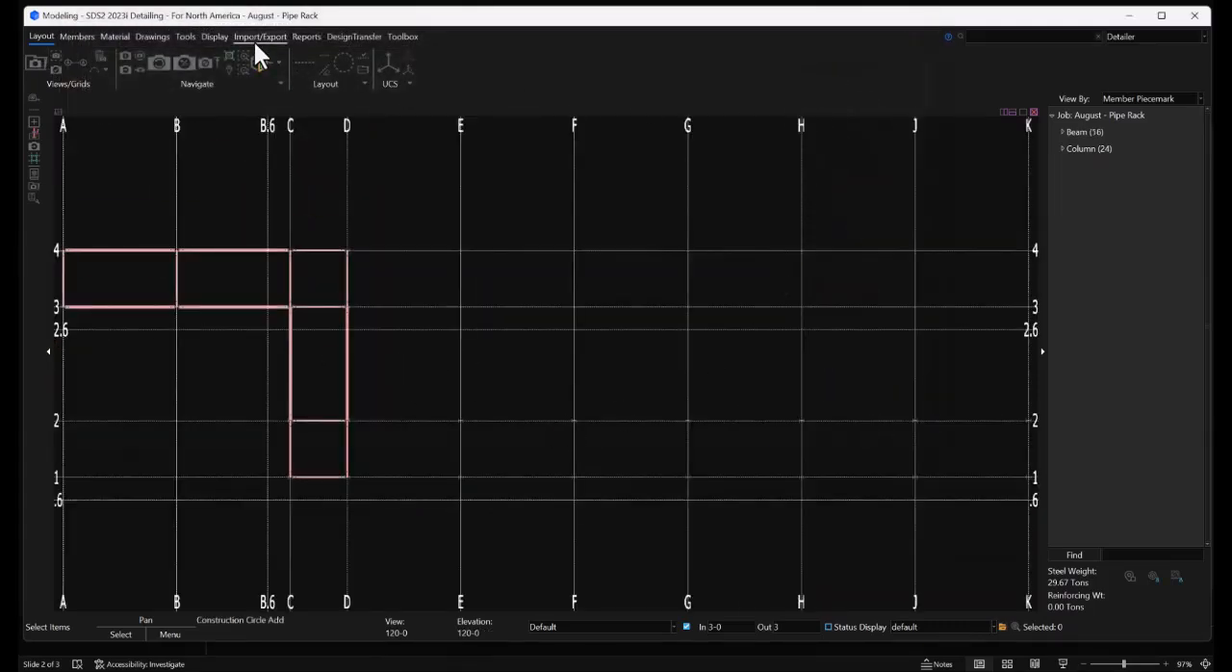
pyautogui.click(186, 35)
pyautogui.click(176, 58)
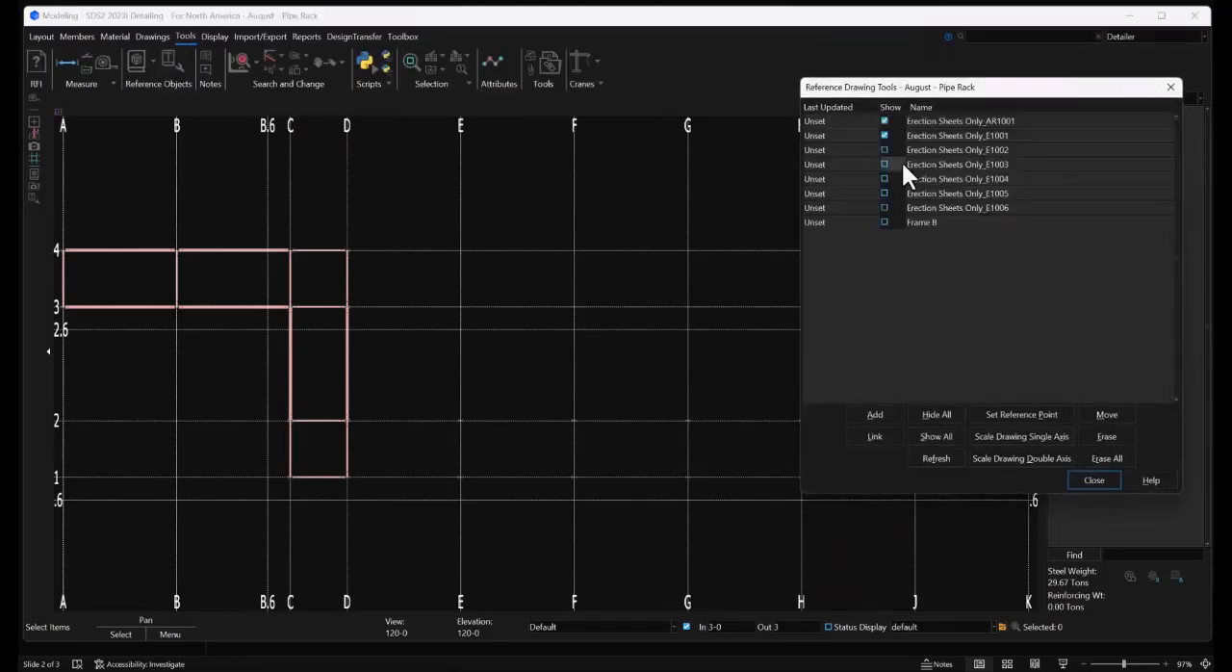
pyautogui.click(885, 149)
# Add W12x16 beams between grids 1 and 2 along grids E, F and G, following the upper steel placement plan
pyautogui.moveTo(580, 367); pyautogui.dragTo(523, 231, button='middle')
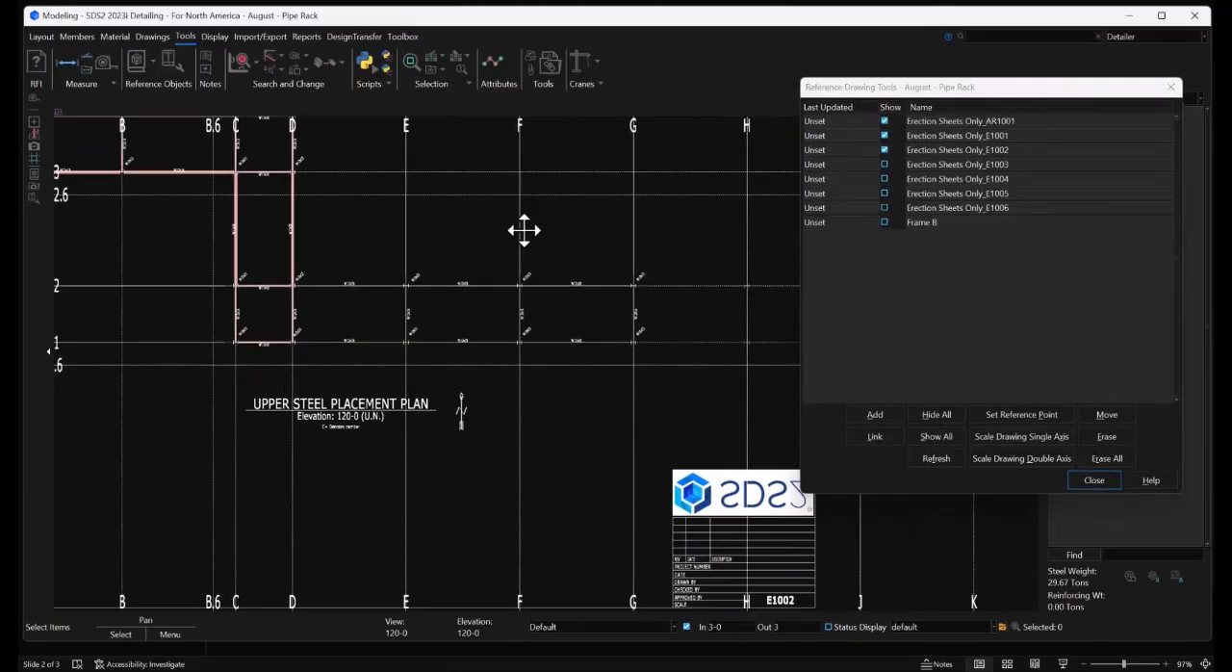
pyautogui.scroll(1, 542, 279)
pyautogui.scroll(-2, 368, 255)
pyautogui.moveTo(611, 241); pyautogui.dragTo(488, 254, button='middle')
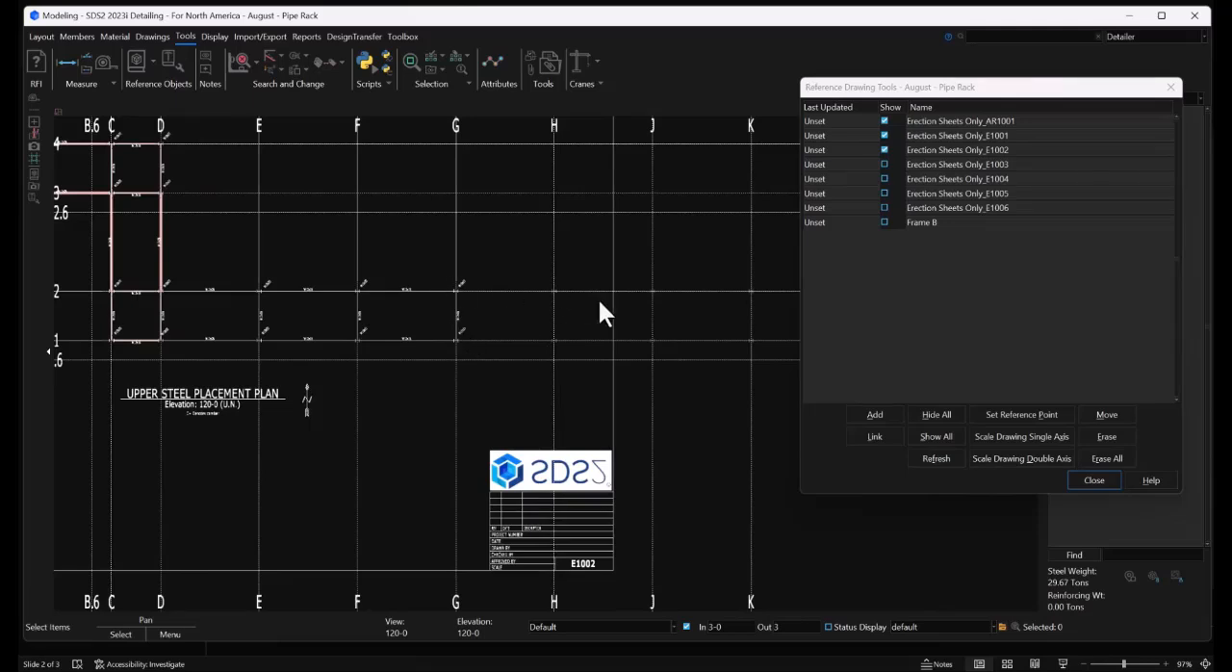
pyautogui.scroll(4, 220, 317)
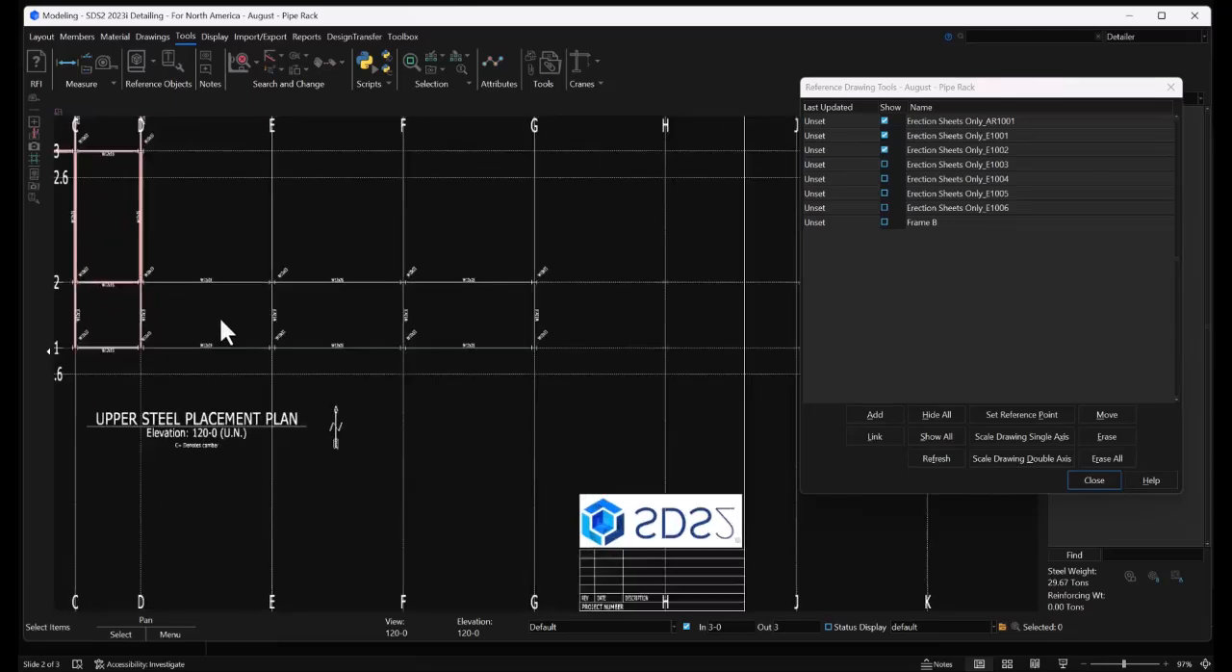
pyautogui.moveTo(332, 298); pyautogui.dragTo(424, 322, button='middle')
pyautogui.scroll(1, 427, 324)
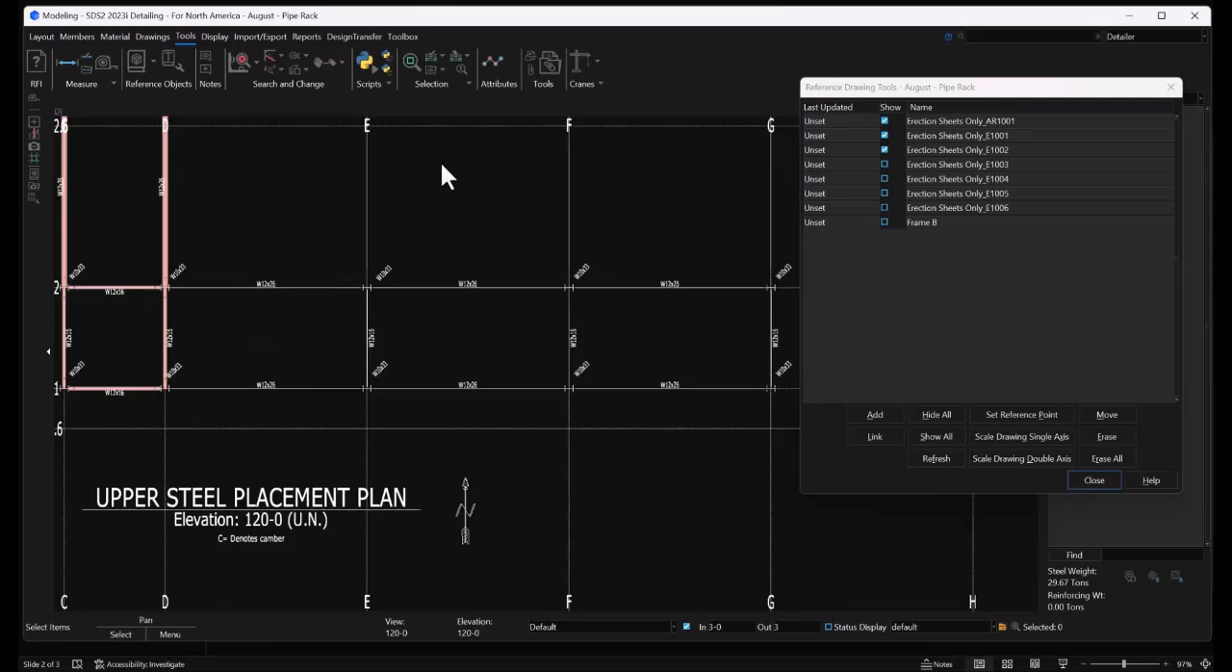
pyautogui.click(77, 36)
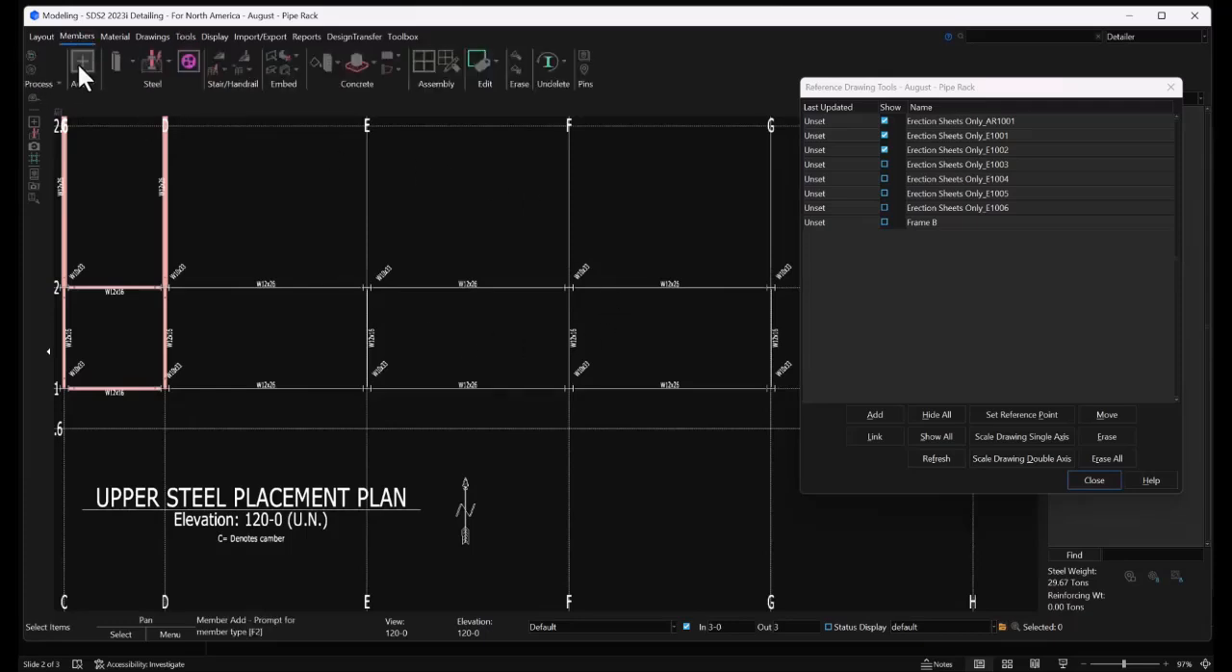
pyautogui.click(81, 63)
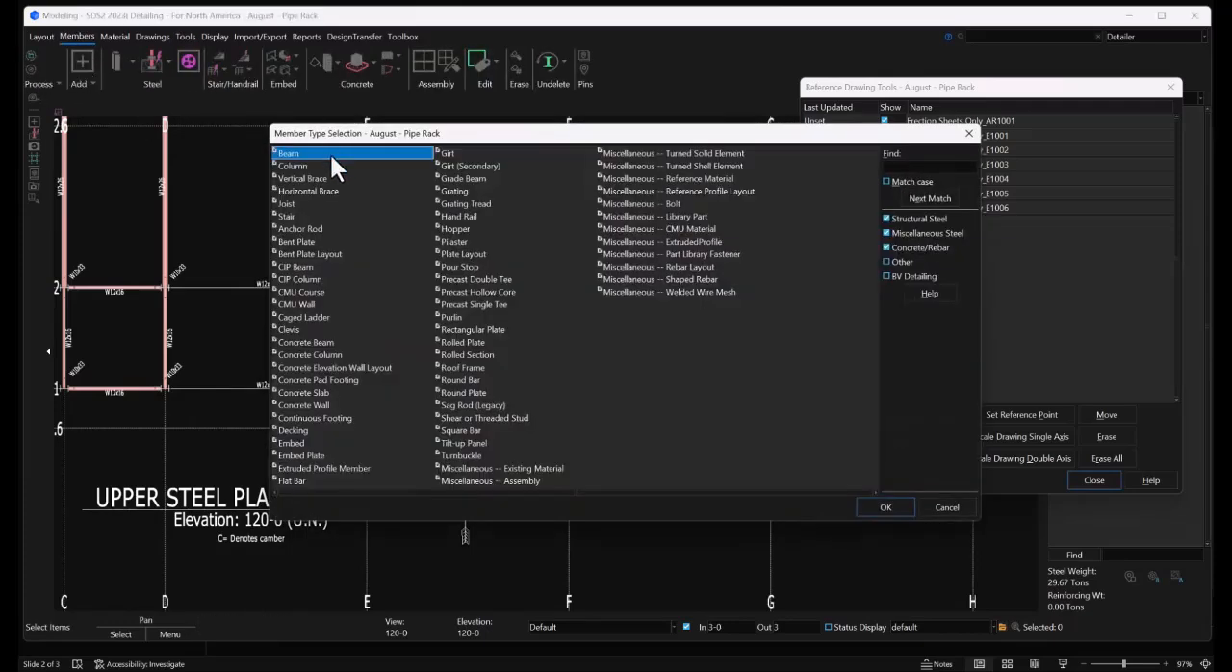
pyautogui.click(894, 508)
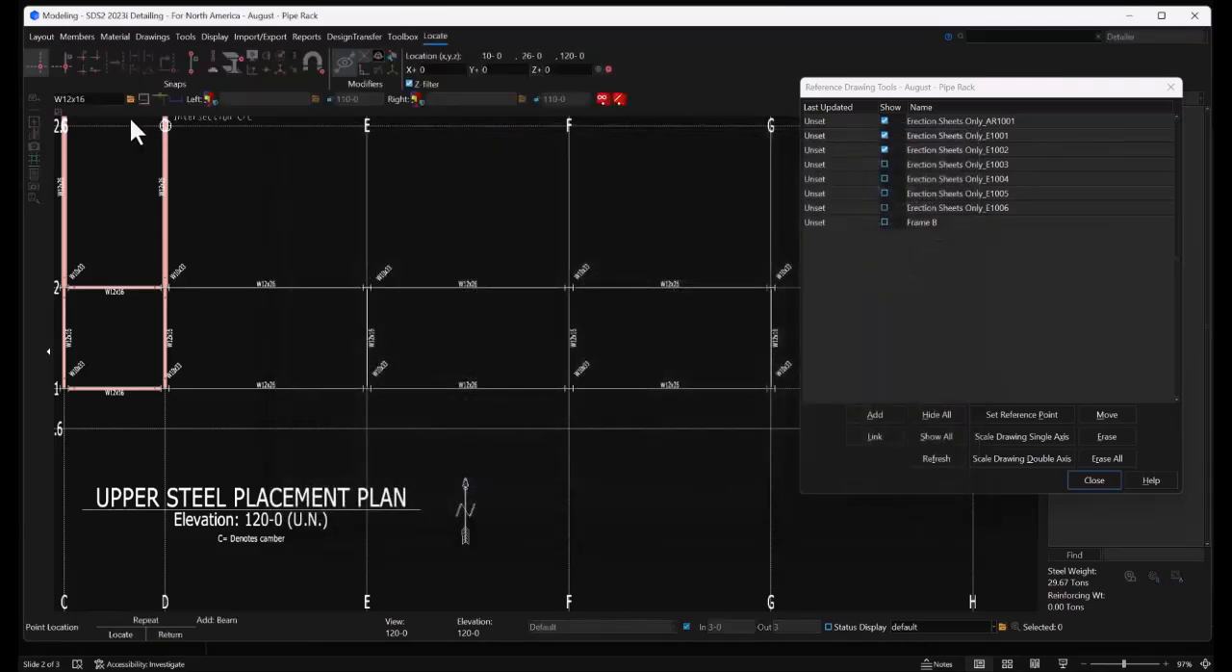
pyautogui.click(372, 384)
pyautogui.click(368, 301)
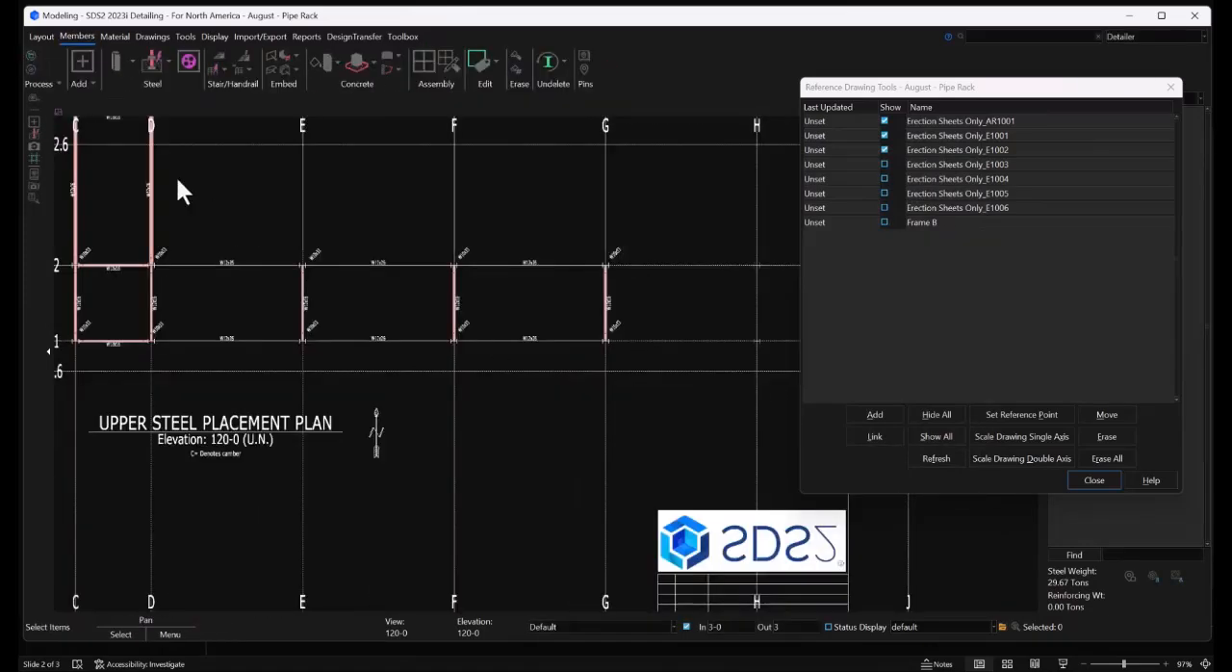
# Set the section size to W12x26 and add beams along grid 2, one per bay from grid D to grid G
pyautogui.click(82, 58)
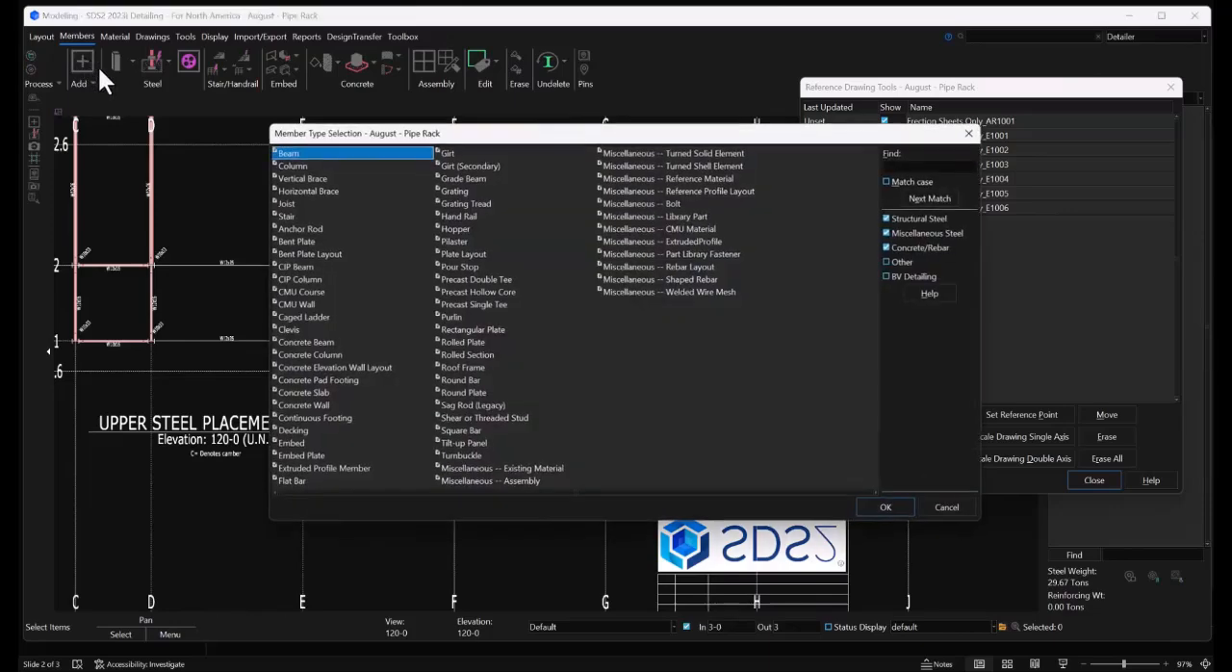
pyautogui.click(884, 507)
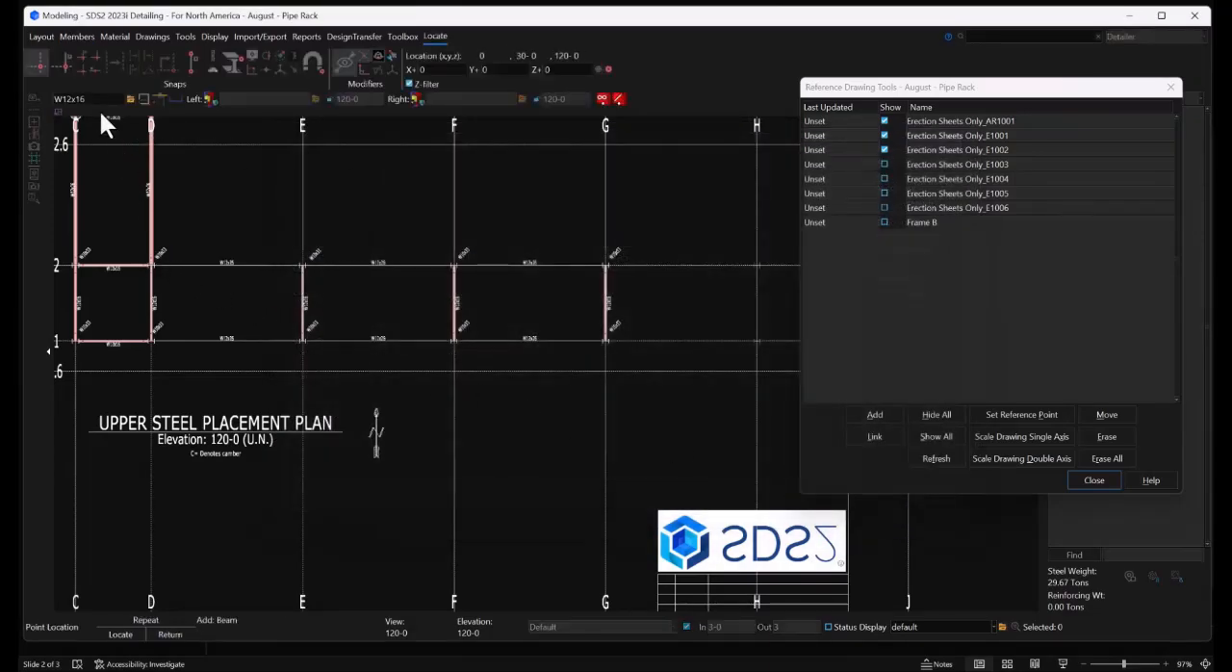
pyautogui.click(91, 100)
pyautogui.press('BackSpace')
pyautogui.press('BackSpace')
pyautogui.write('26')
pyautogui.click(156, 258)
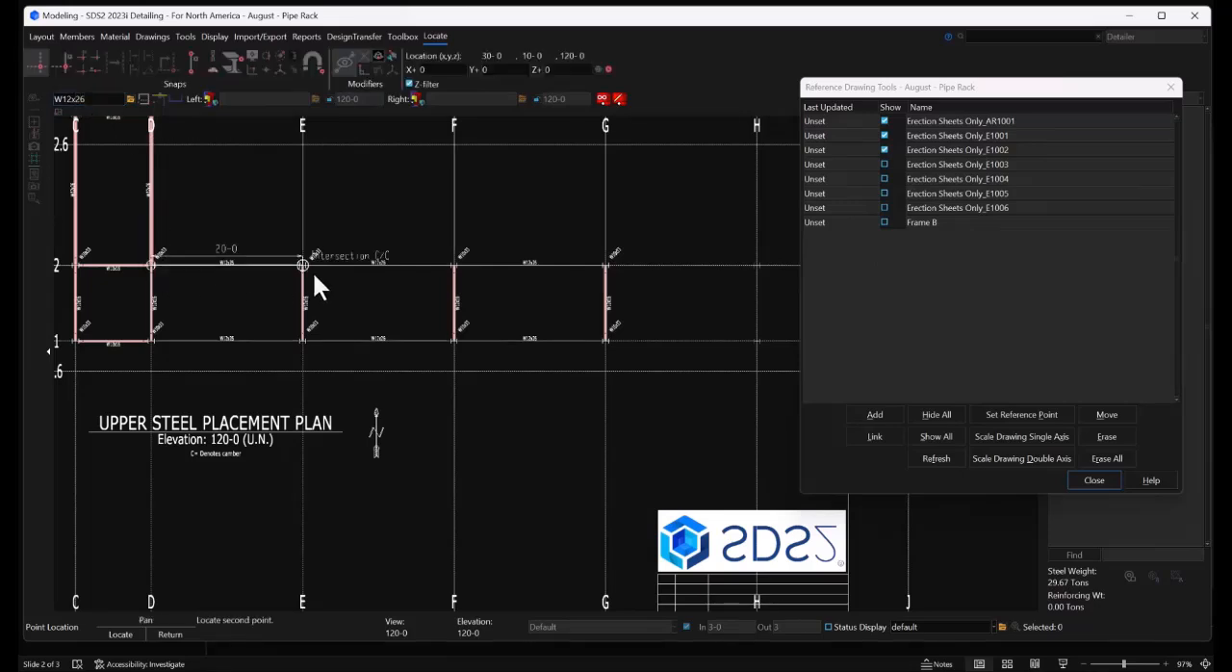
pyautogui.click(311, 269)
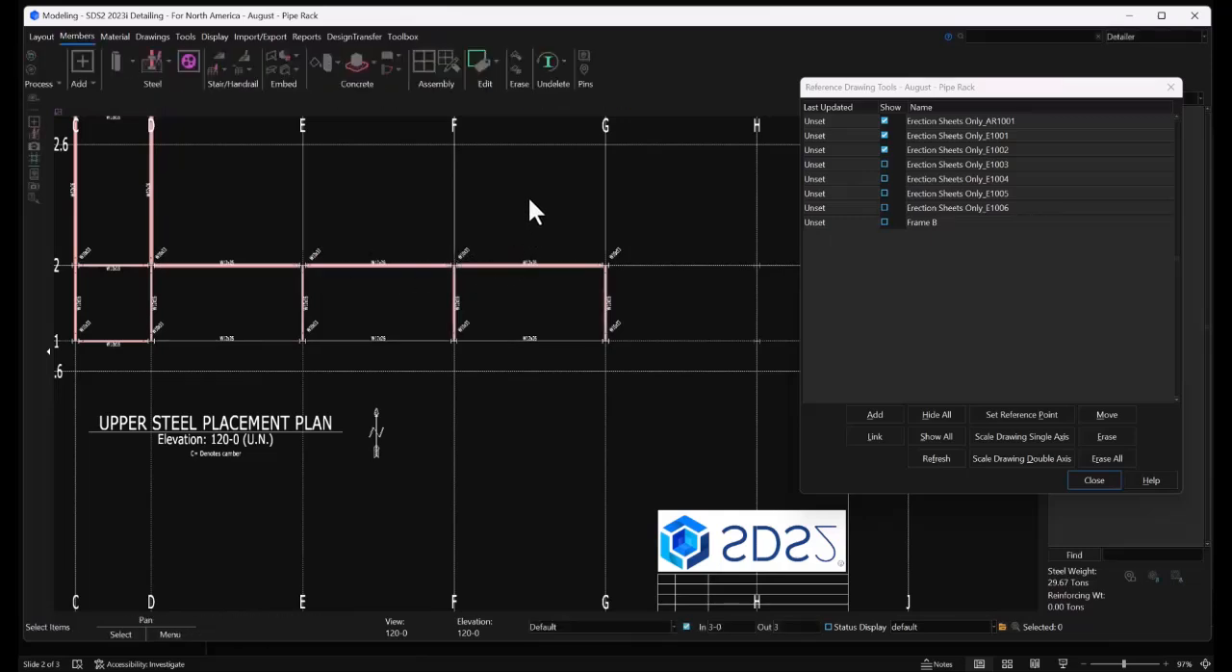
# Copy the three W12x26 beams on grid 2 between grids D and G to grid 1 as a single member copy
pyautogui.moveTo(531, 221); pyautogui.dragTo(499, 292)
pyautogui.click(344, 265)
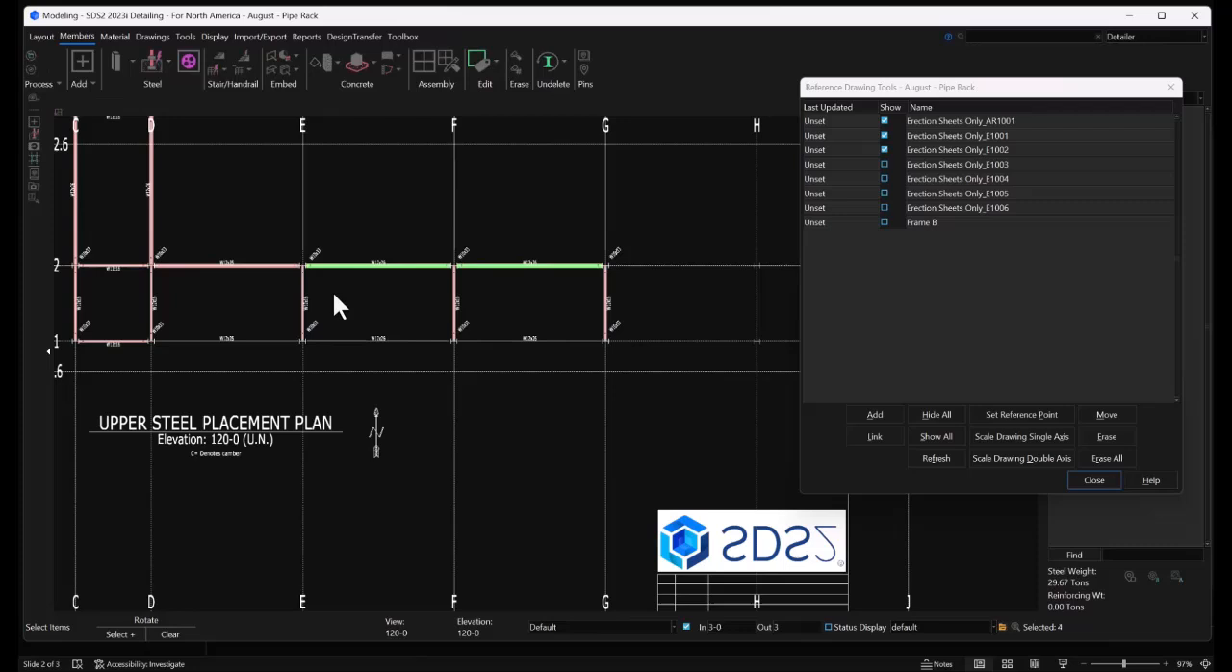
pyautogui.click(256, 264)
pyautogui.rightClick(267, 196)
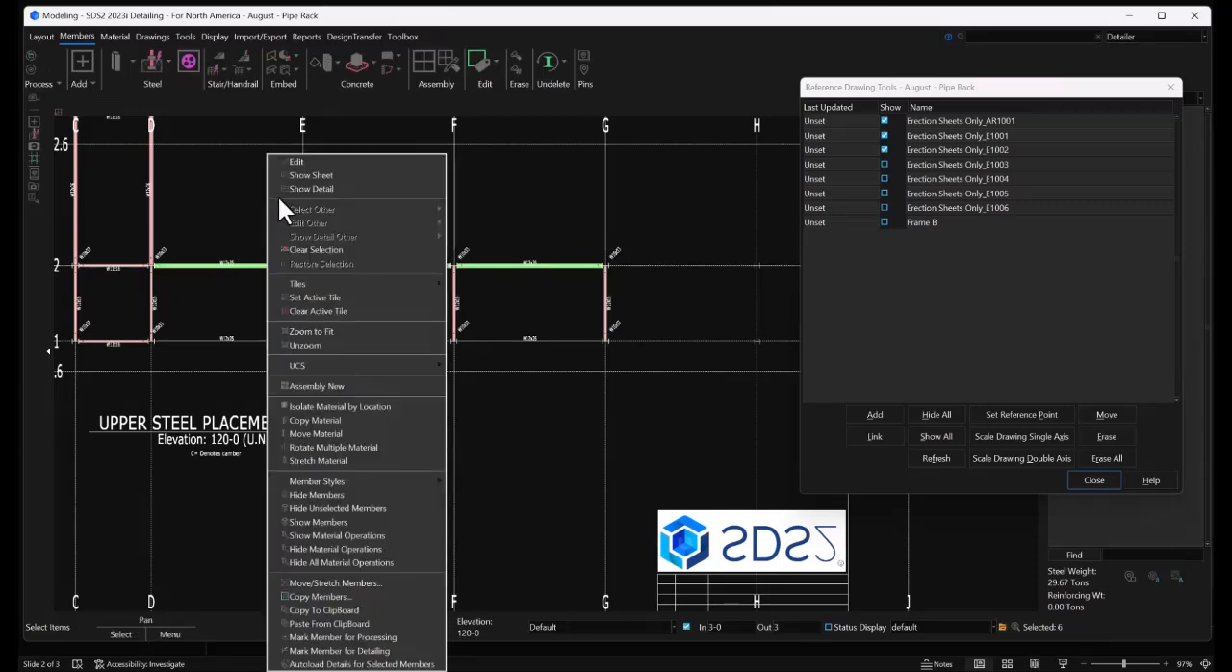
pyautogui.click(343, 596)
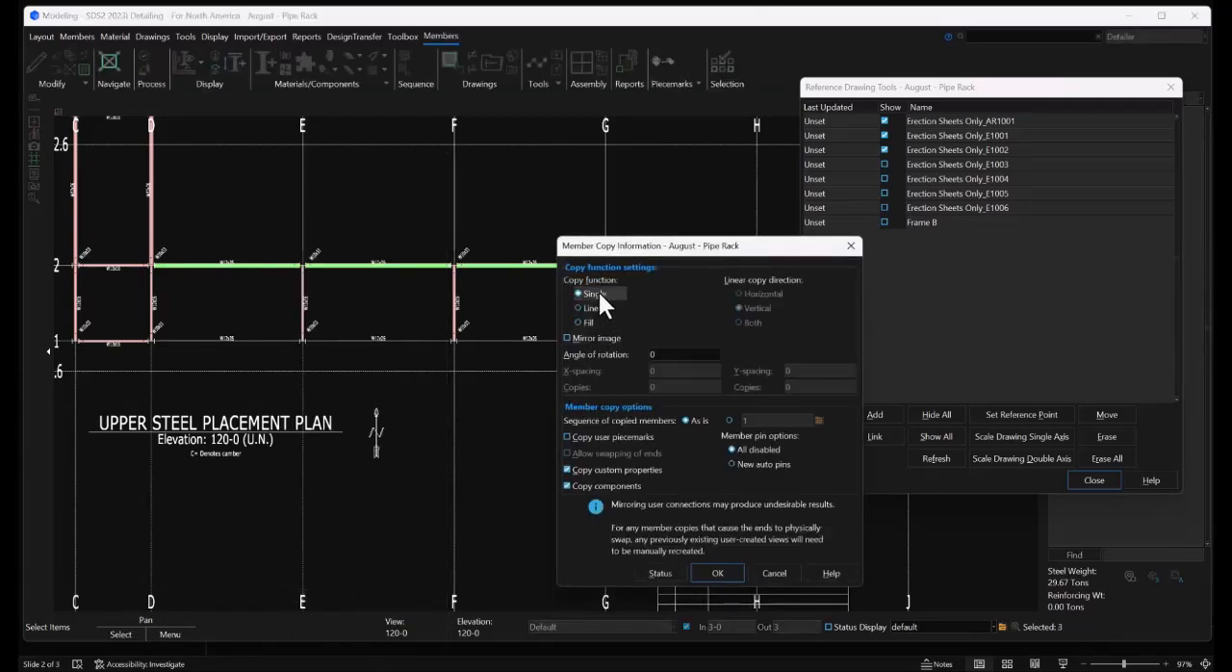
pyautogui.click(718, 573)
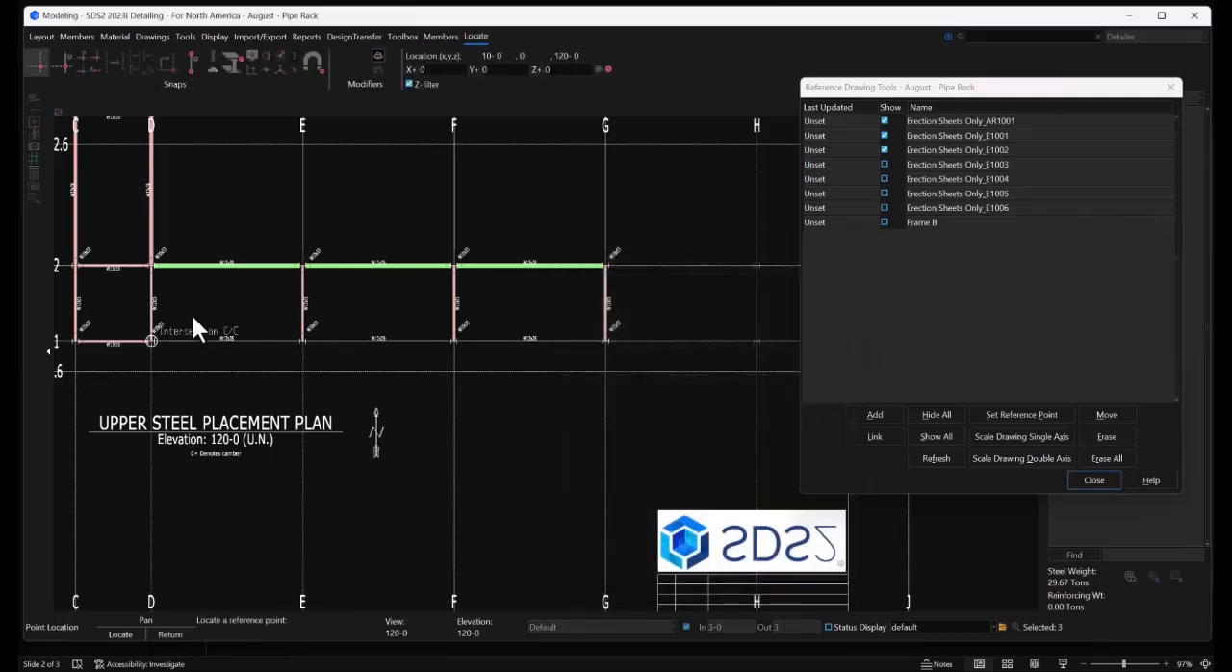
pyautogui.click(171, 282)
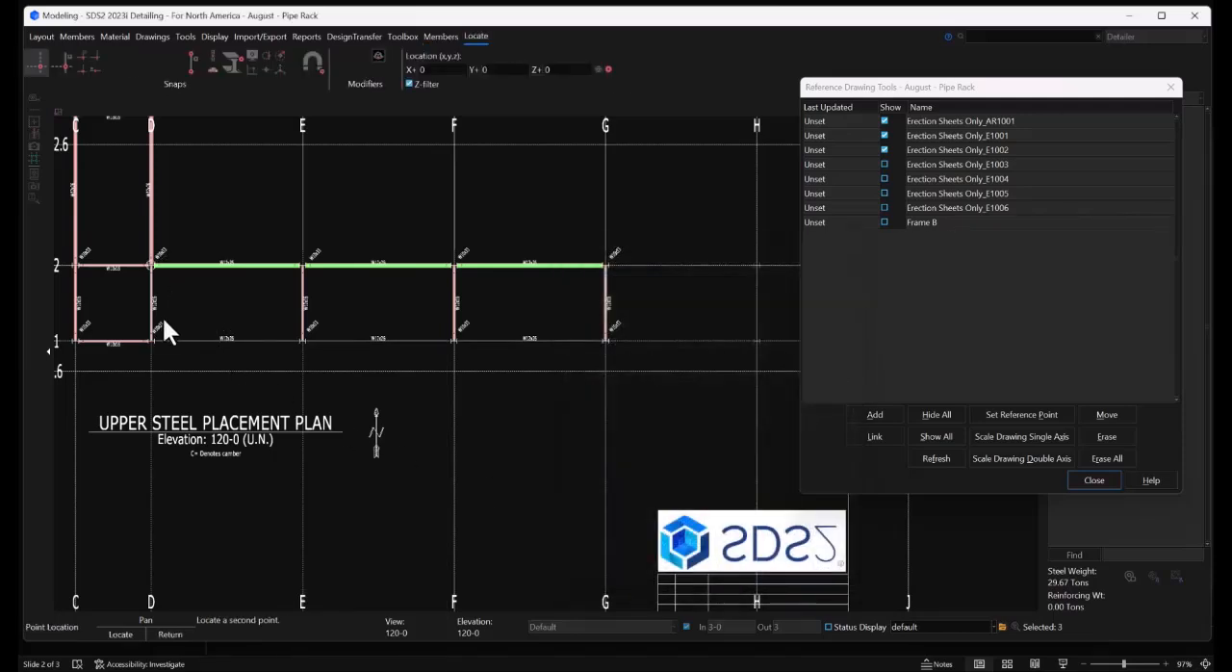
pyautogui.click(162, 323)
pyautogui.click(452, 417)
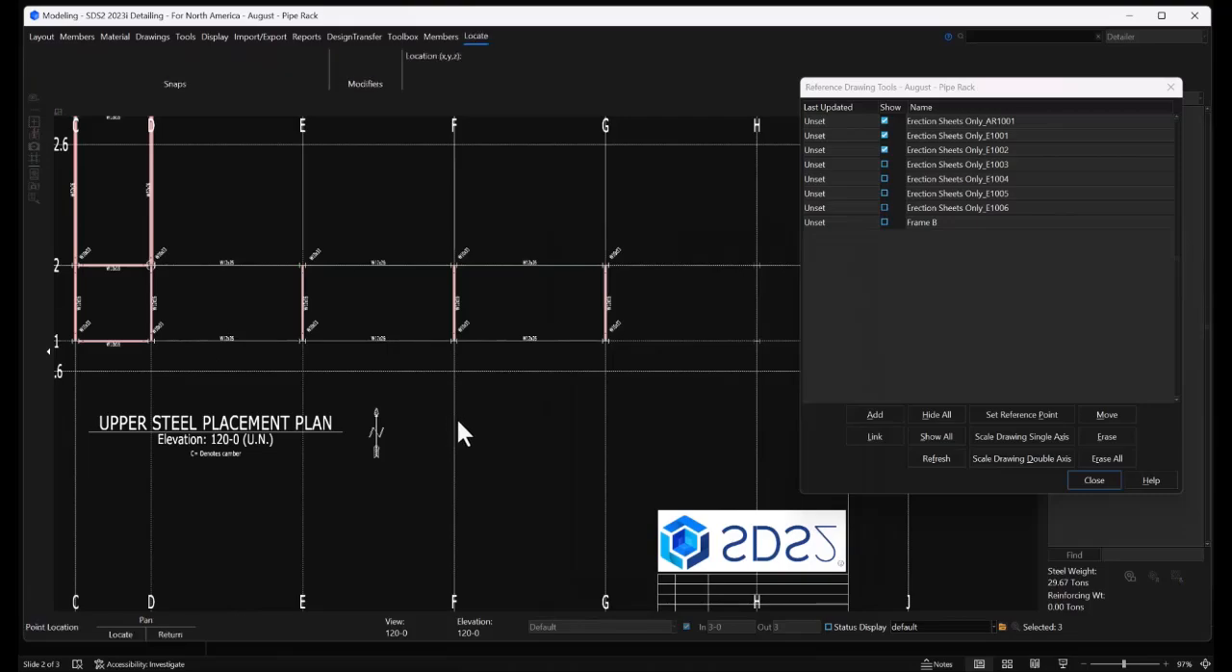
pyautogui.rightClick(457, 417)
# Turn off the view depth limit and hide reference drawings Erection Sheets Only_E1002, E1001 and AR1001
pyautogui.scroll(3, 429, 333)
pyautogui.moveTo(429, 333); pyautogui.dragTo(356, 222, button='middle')
pyautogui.click(469, 193)
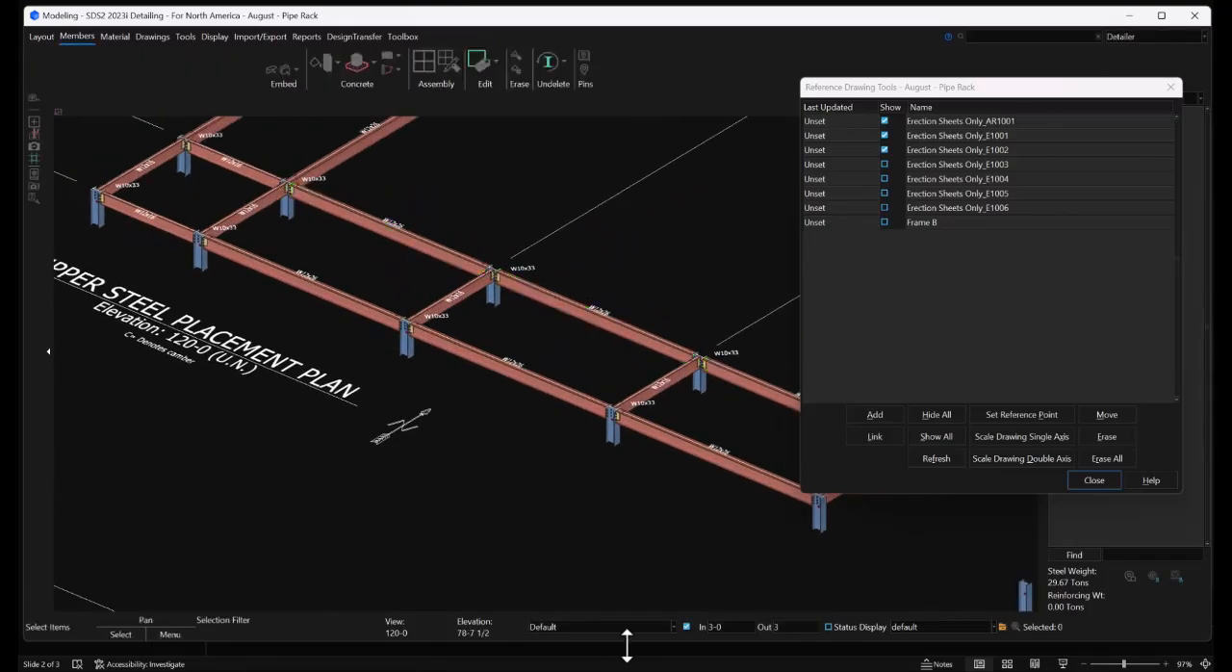
pyautogui.click(687, 626)
pyautogui.scroll(-5, 304, 381)
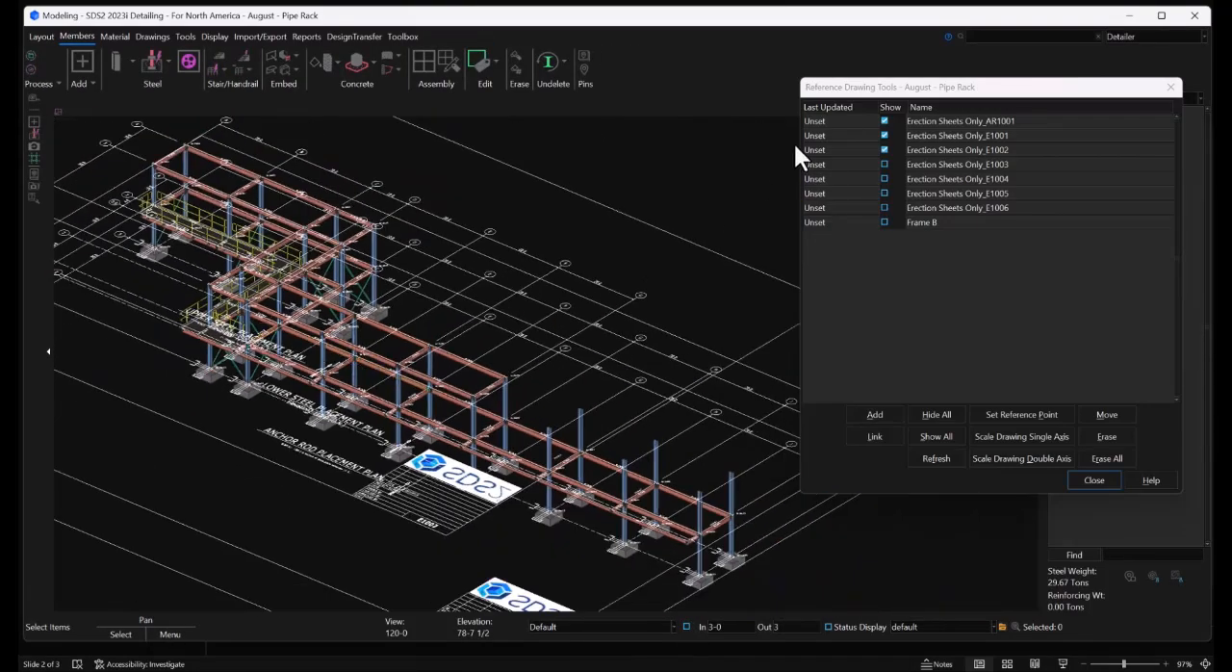
pyautogui.click(886, 150)
pyautogui.click(885, 149)
pyautogui.click(885, 135)
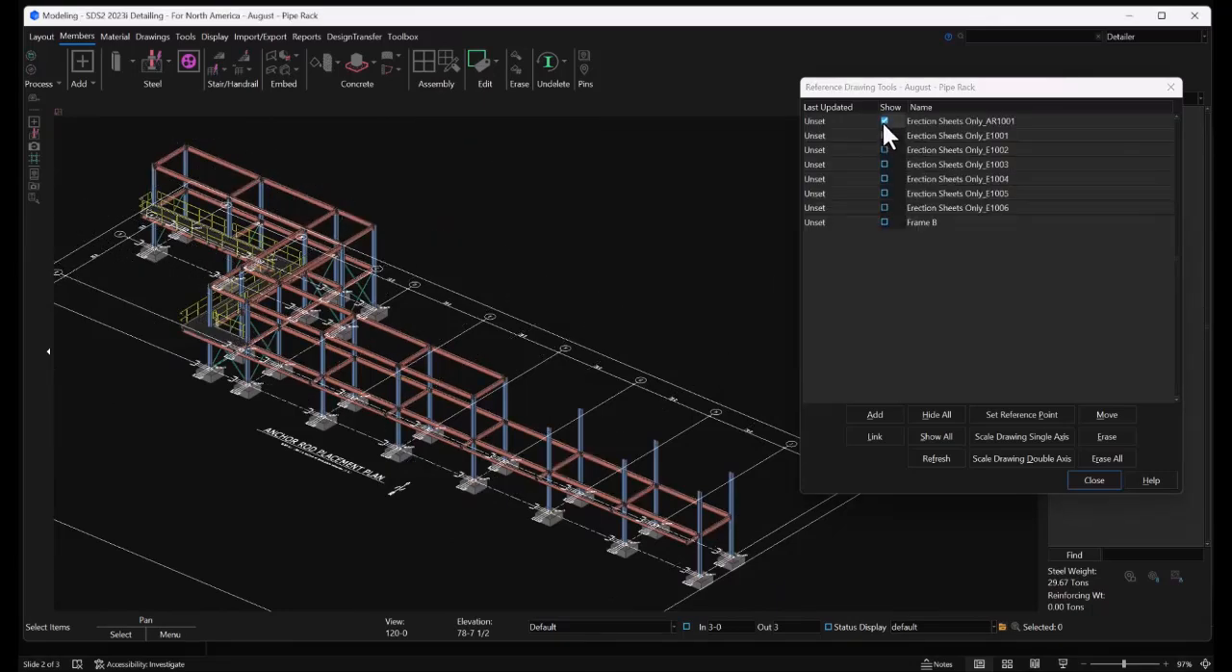
pyautogui.click(884, 121)
# Set the top end elevation to 110-0 for the six end columns that have no upper beams
pyautogui.moveTo(605, 355); pyautogui.dragTo(615, 257, button='middle')
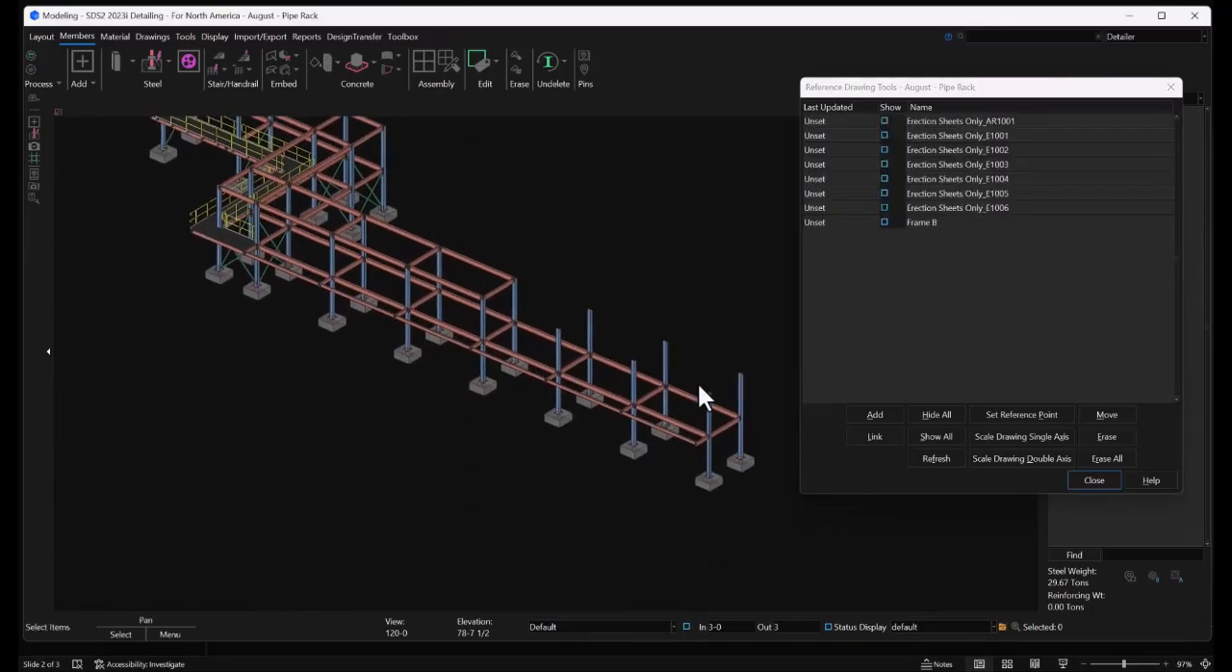
pyautogui.keyDown('shift'); pyautogui.moveTo(710, 421); pyautogui.dragTo(640, 386, button='middle'); pyautogui.keyUp('shift')
pyautogui.scroll(3, 720, 409)
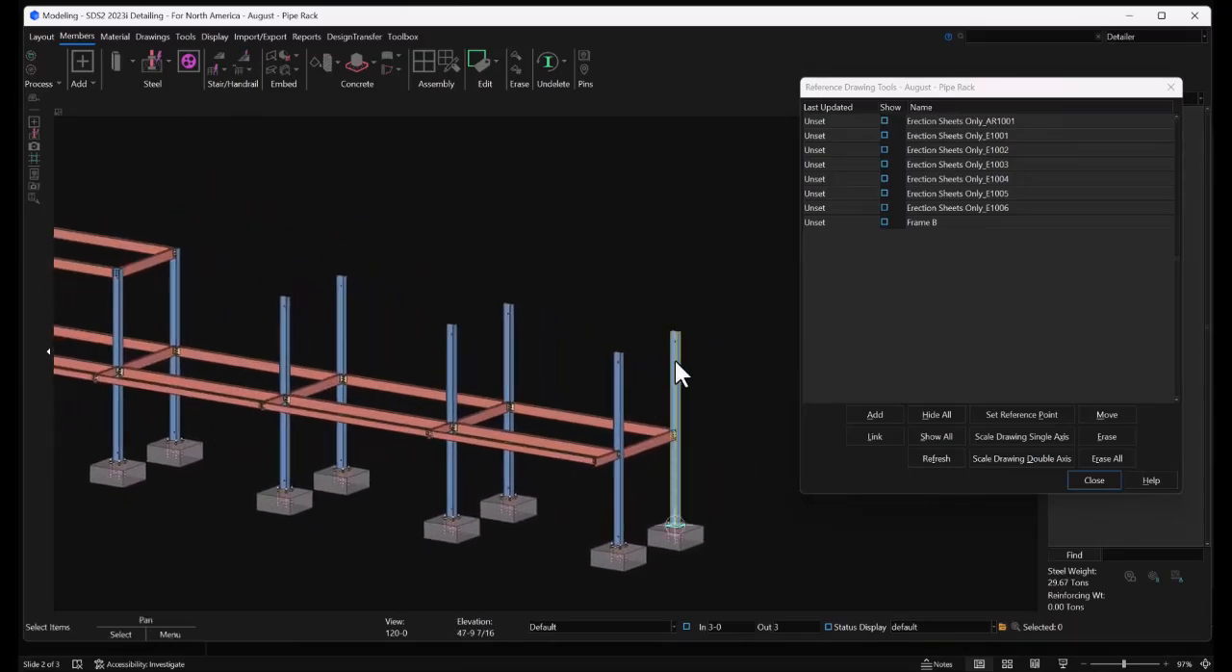
pyautogui.moveTo(736, 352)
pyautogui.mouseDown()
pyautogui.moveTo(531, 283)
pyautogui.moveTo(444, 279)
pyautogui.moveTo(277, 310)
pyautogui.mouseUp()
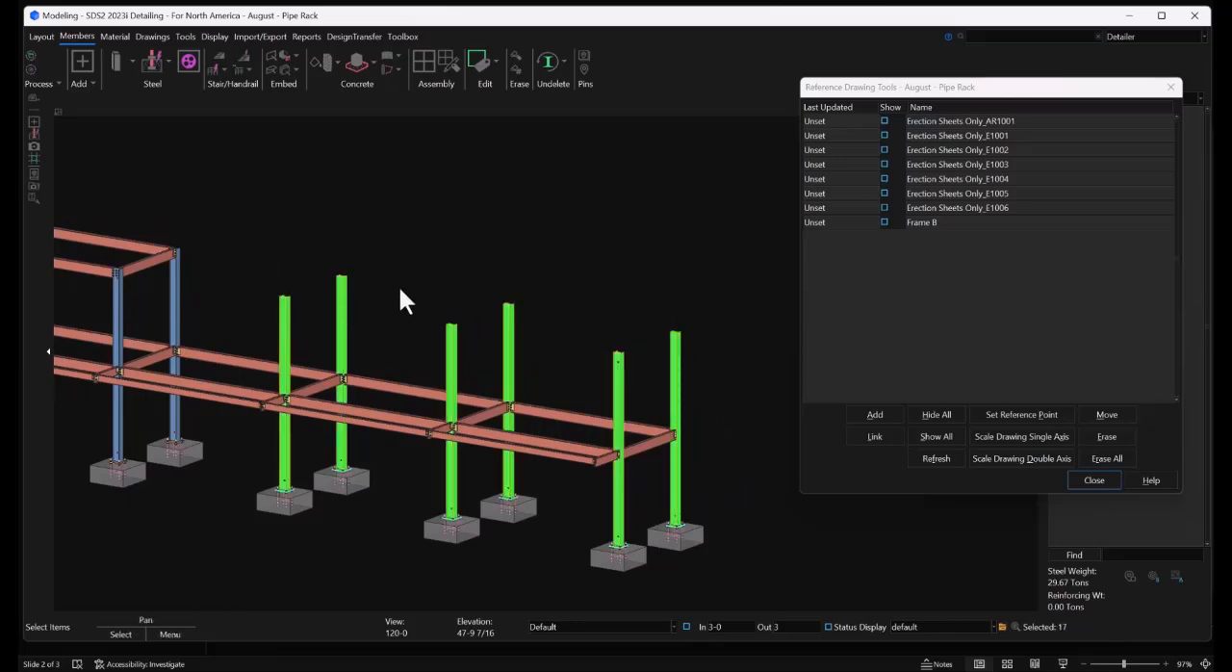
pyautogui.rightClick(432, 242)
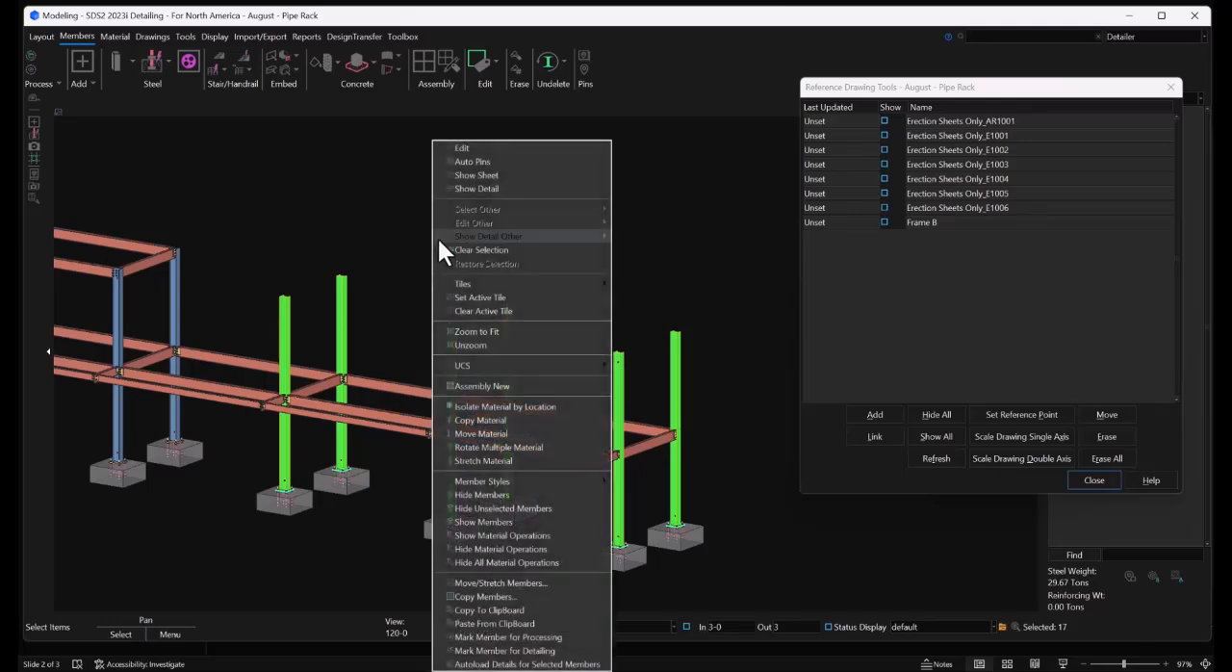
pyautogui.click(473, 149)
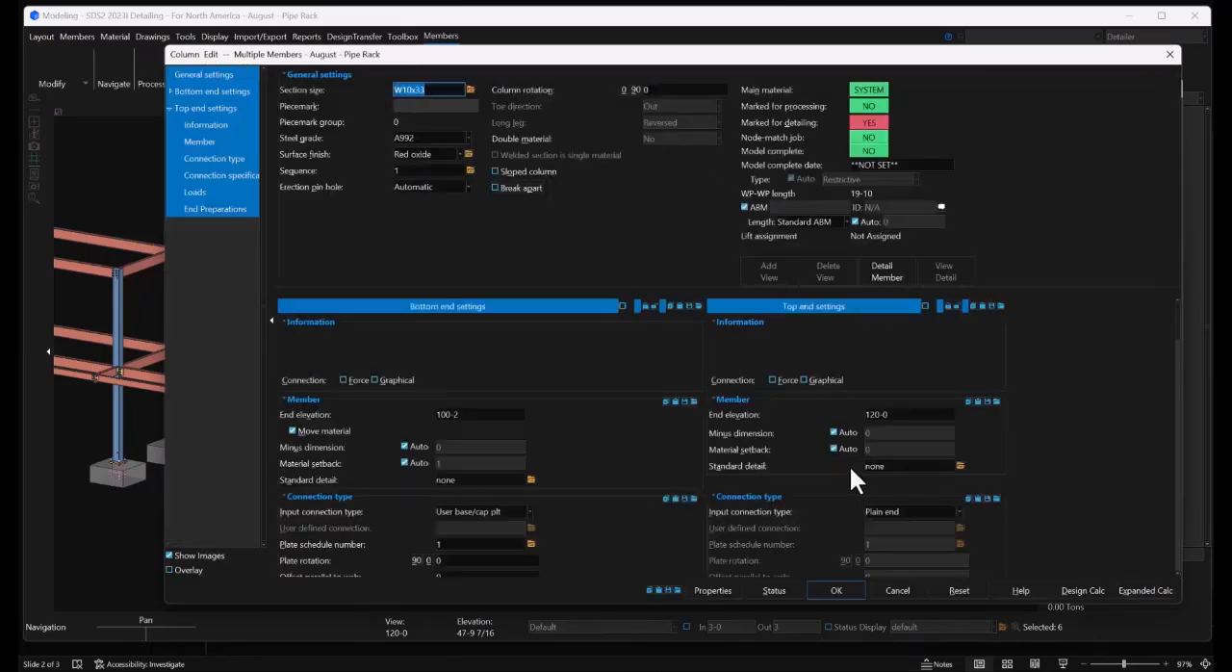
pyautogui.click(902, 417)
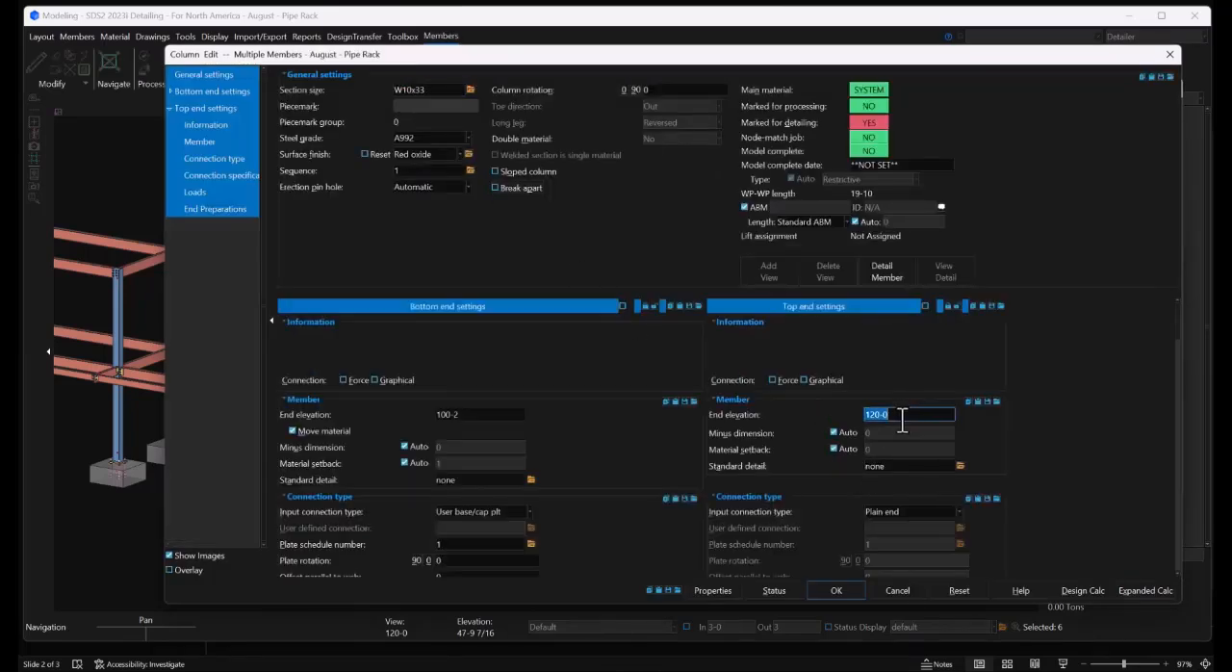
pyautogui.write('110-0')
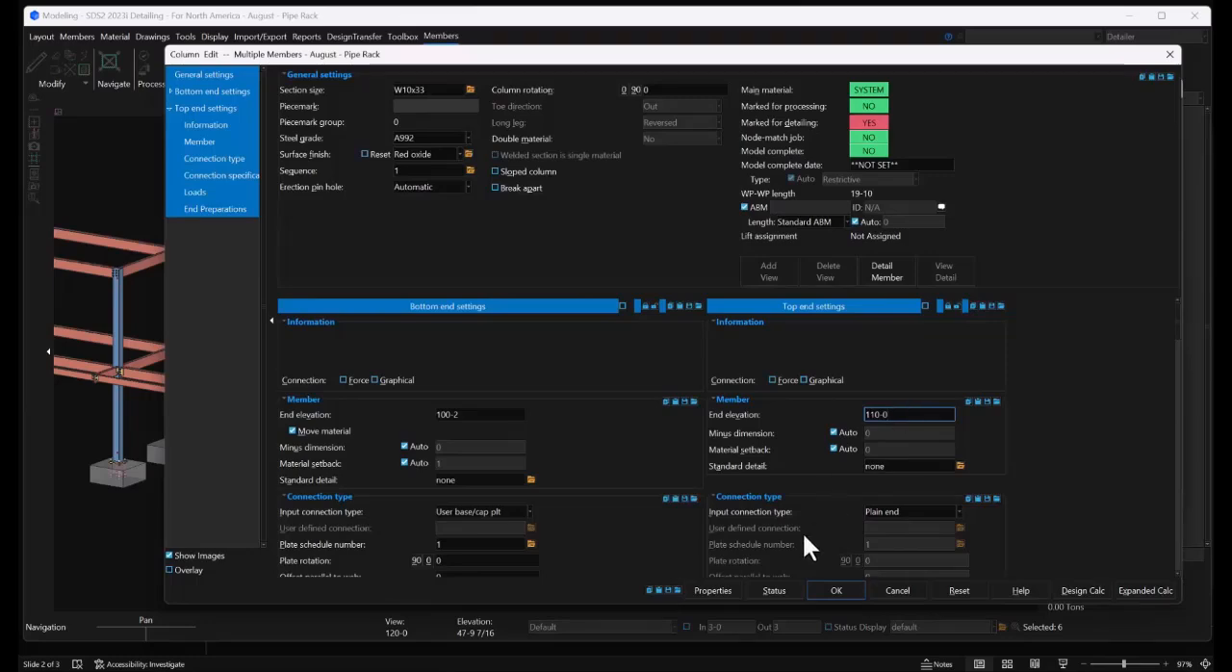
pyautogui.click(819, 587)
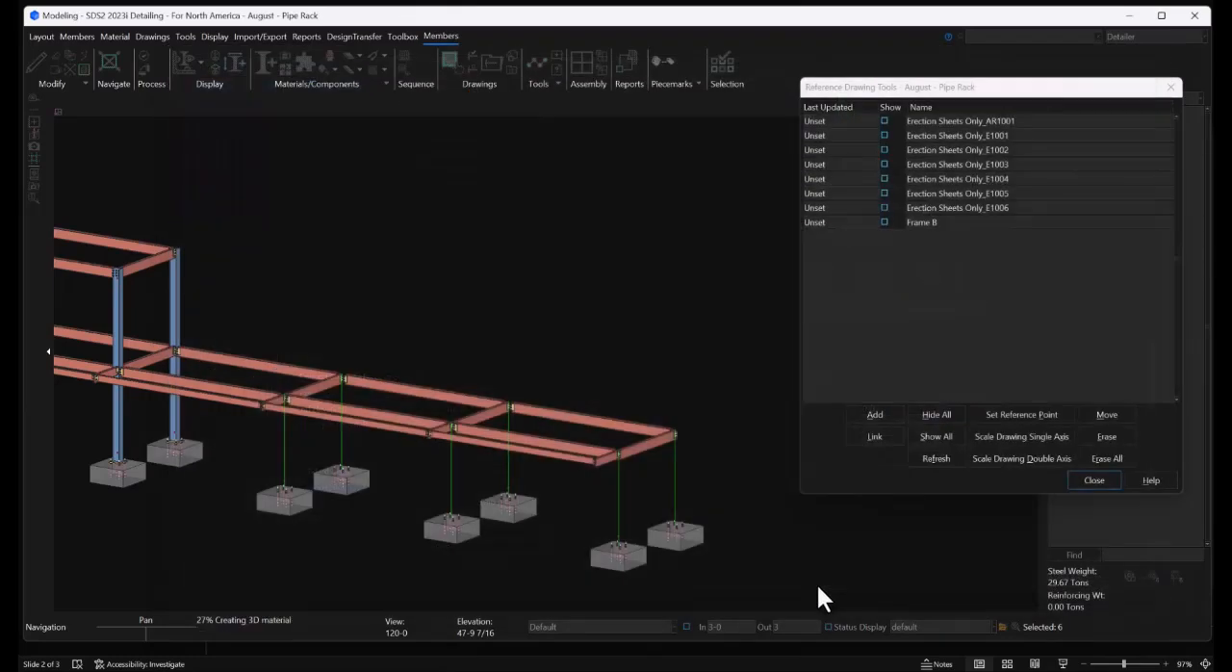
# Show reference drawing Erection Sheets Only_E1003 and open the grid K elevation view
pyautogui.scroll(4, 290, 400)
pyautogui.scroll(1, 473, 238)
pyautogui.click(473, 238)
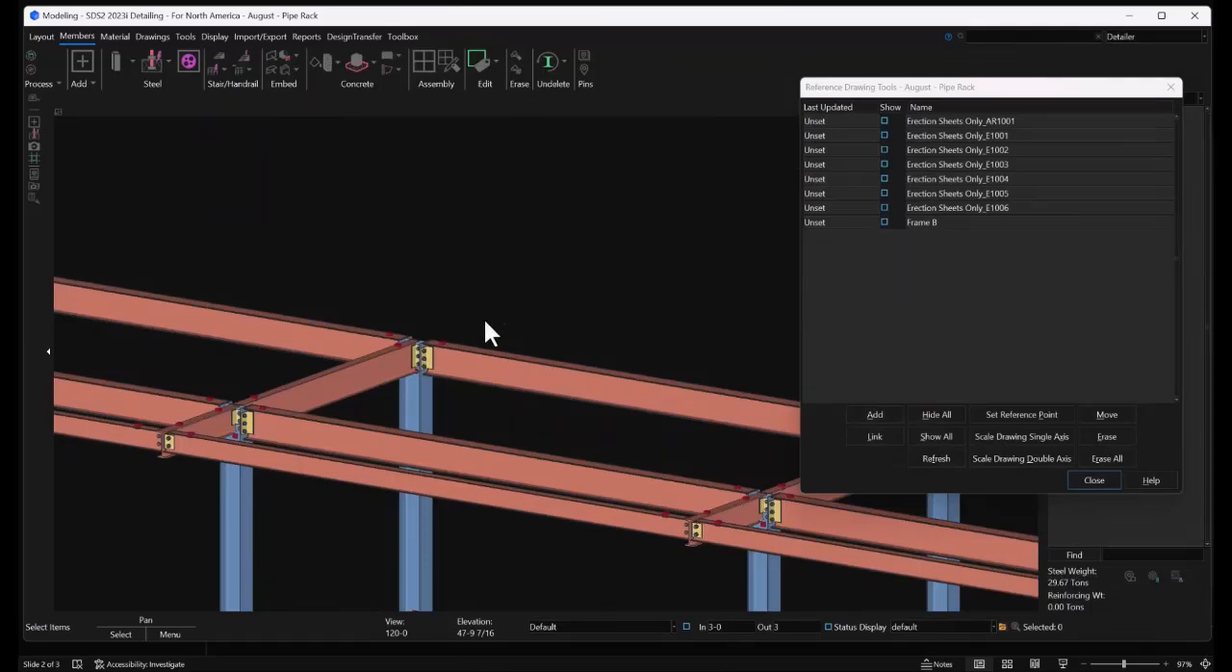
pyautogui.scroll(-5, 433, 344)
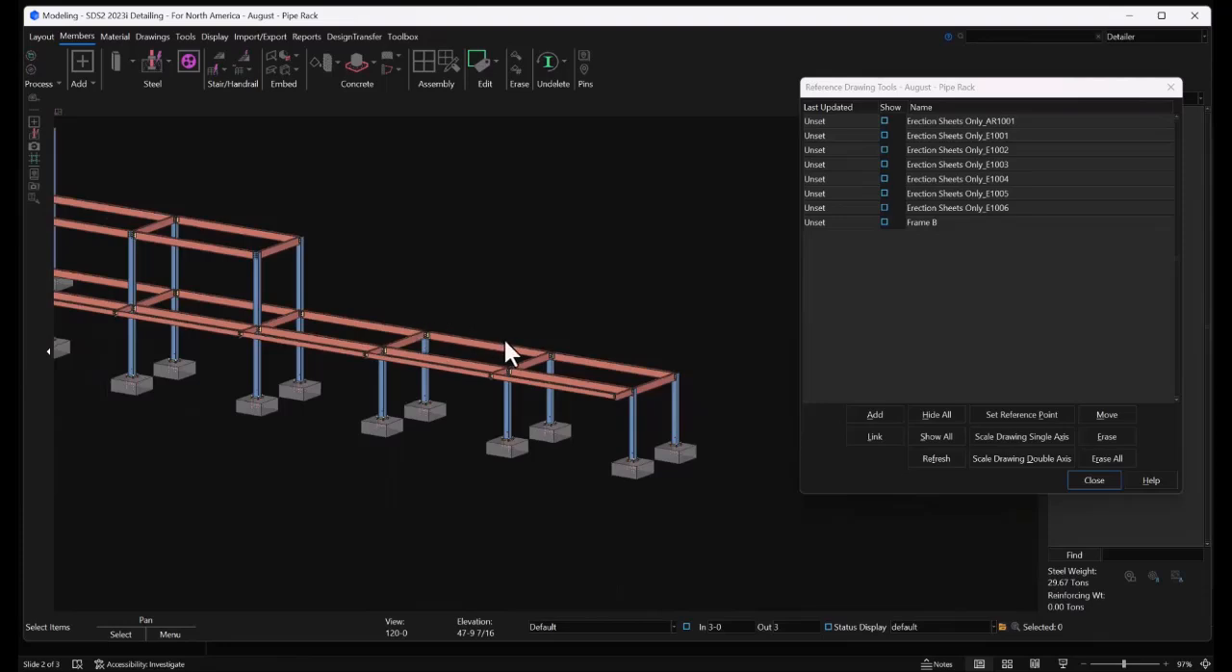
pyautogui.scroll(-2, 505, 340)
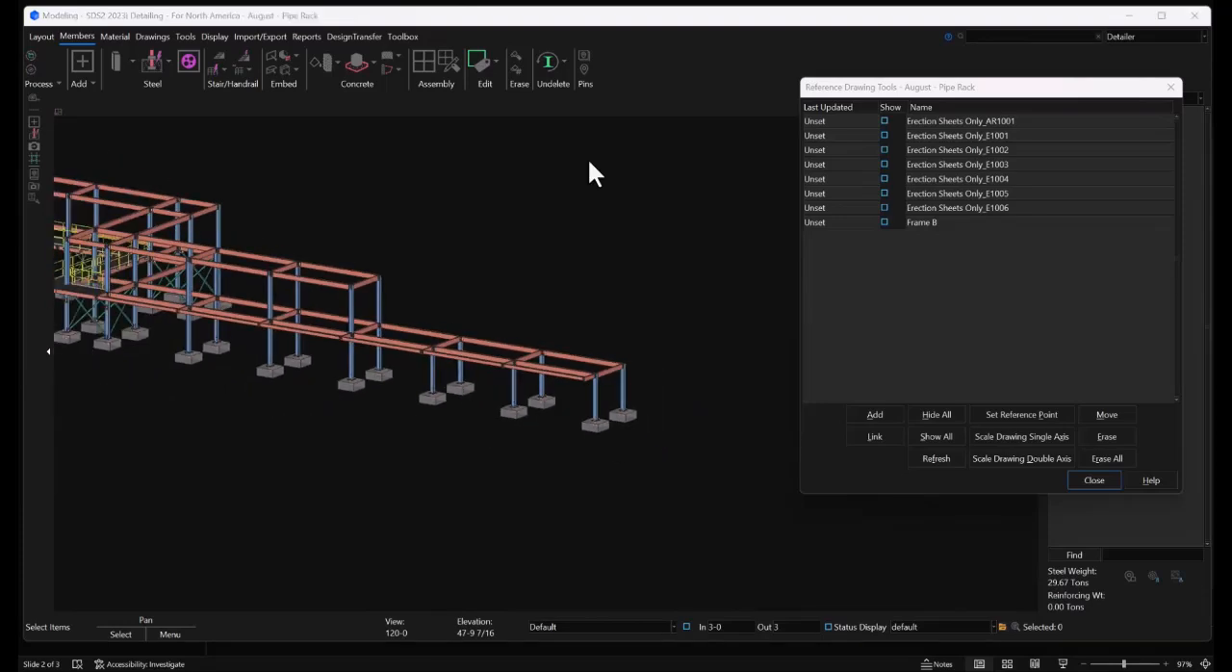
pyautogui.click(884, 165)
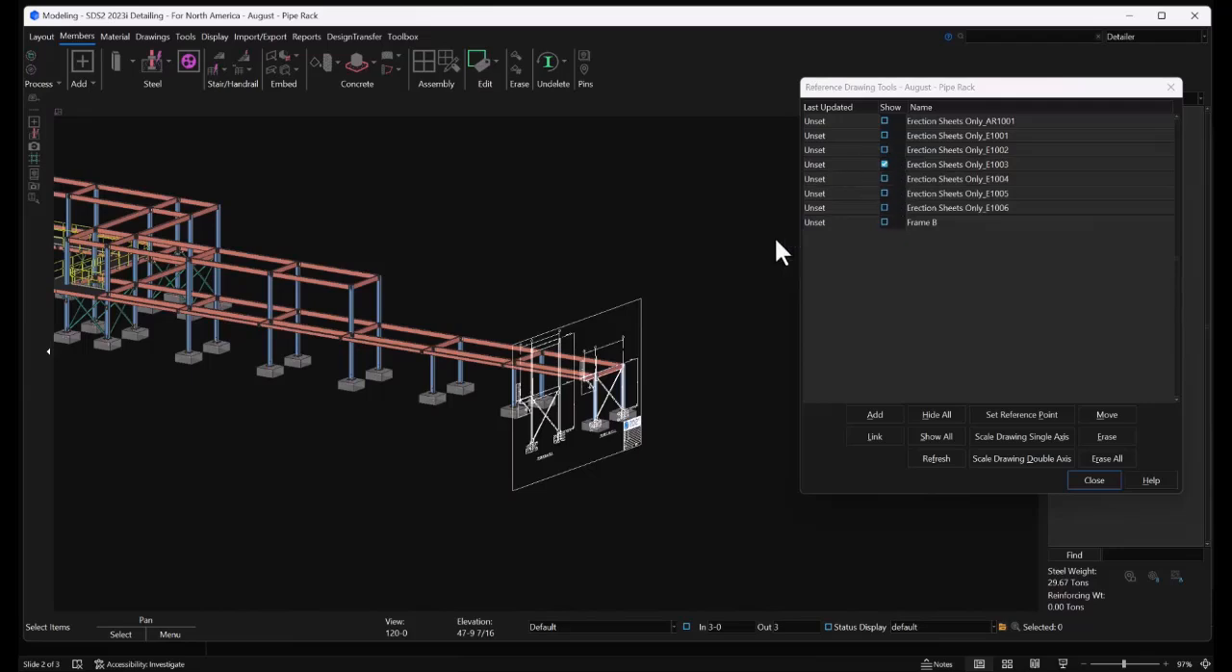
pyautogui.keyDown('shift'); pyautogui.moveTo(610, 363); pyautogui.dragTo(564, 518, button='middle'); pyautogui.keyUp('shift')
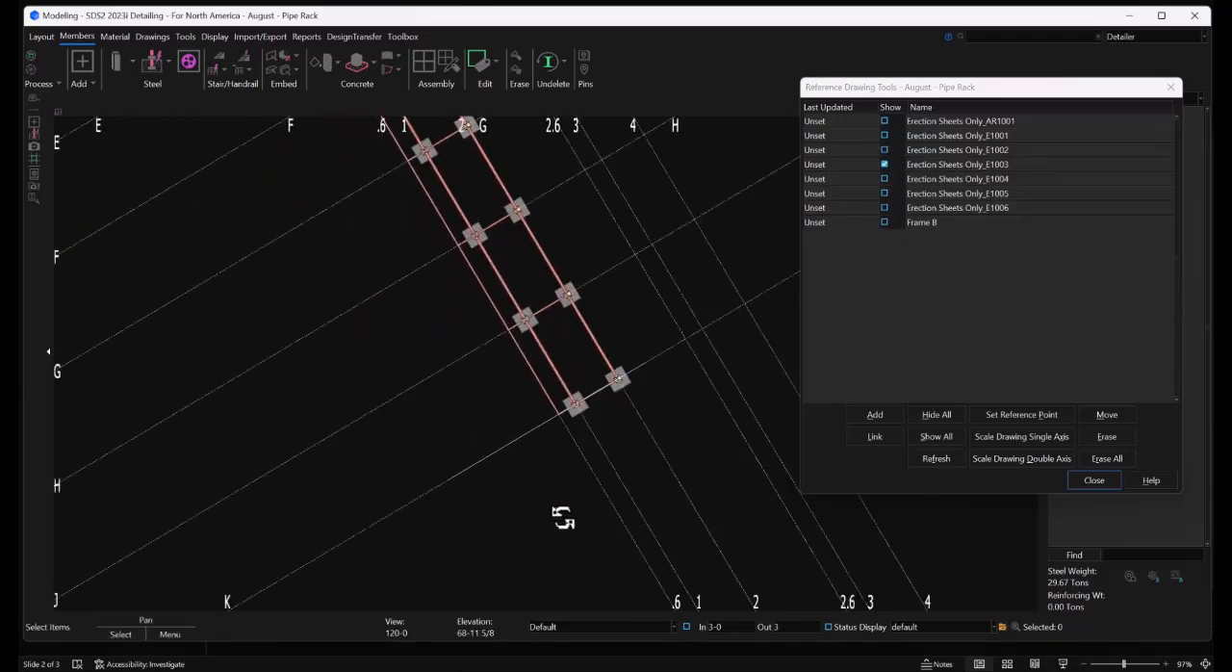
pyautogui.doubleClick(226, 598)
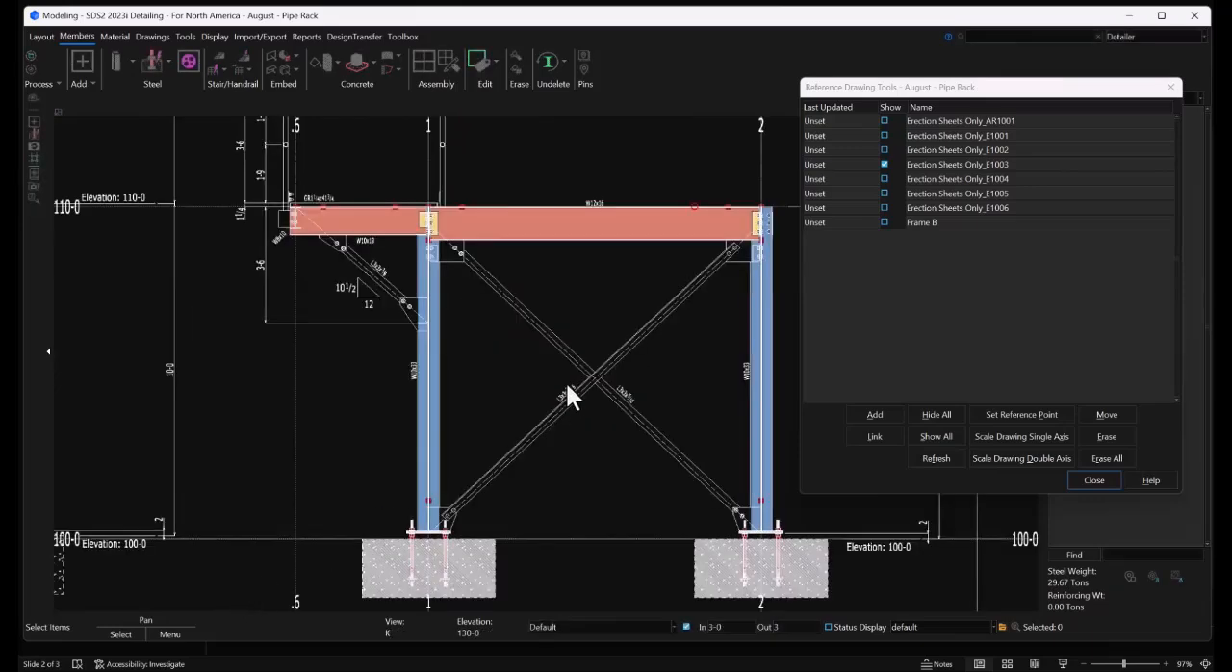
# Add a construction line along the Frame A brace diagonal from grid 1 at 109-6 to grid 2's column base at 100-2, using exact points
pyautogui.moveTo(650, 341); pyautogui.dragTo(567, 329, button='middle')
pyautogui.scroll(-1, 452, 343)
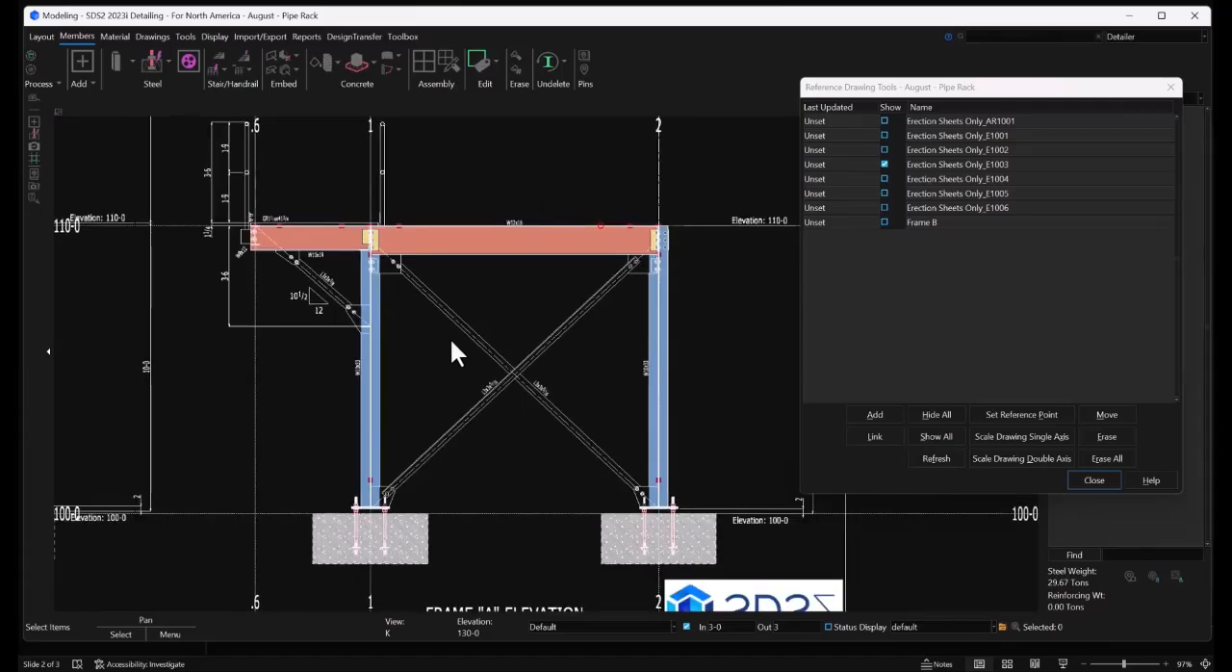
pyautogui.moveTo(598, 380); pyautogui.dragTo(575, 353, button='middle')
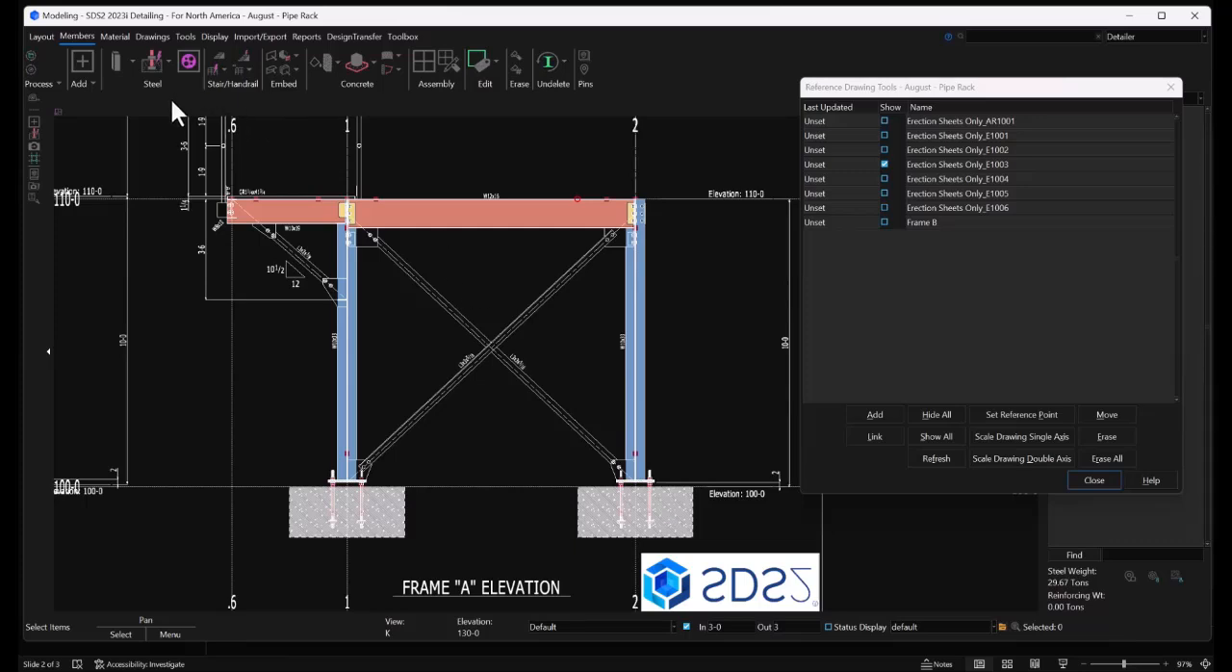
pyautogui.click(41, 37)
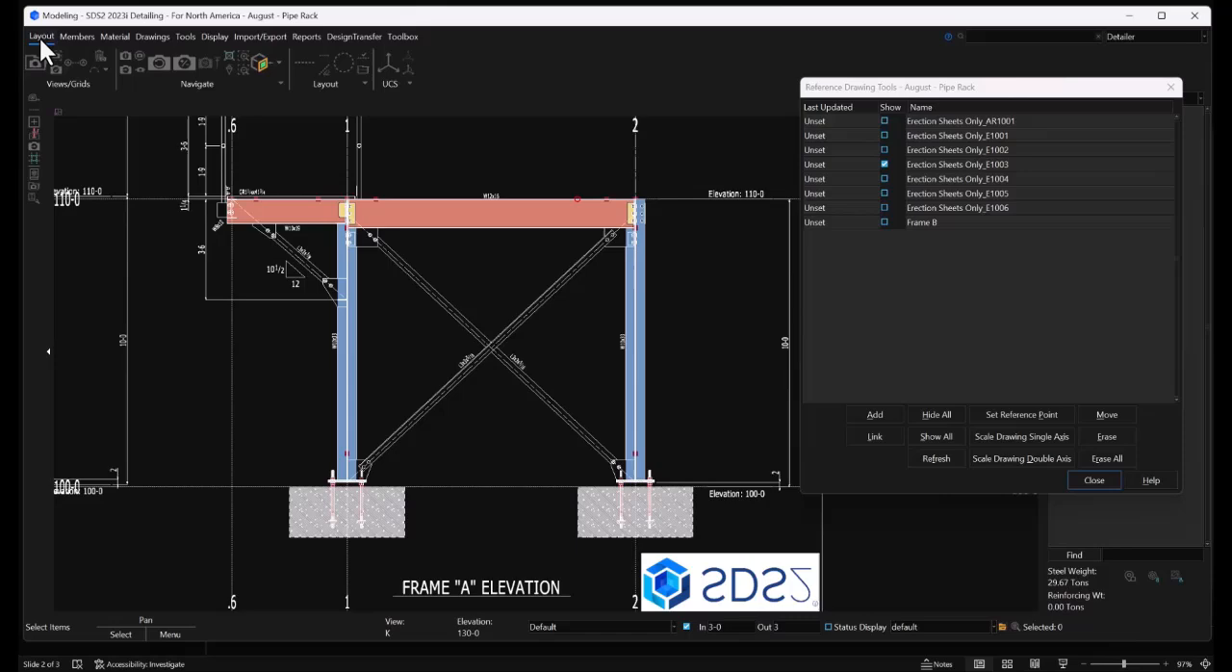
pyautogui.click(308, 58)
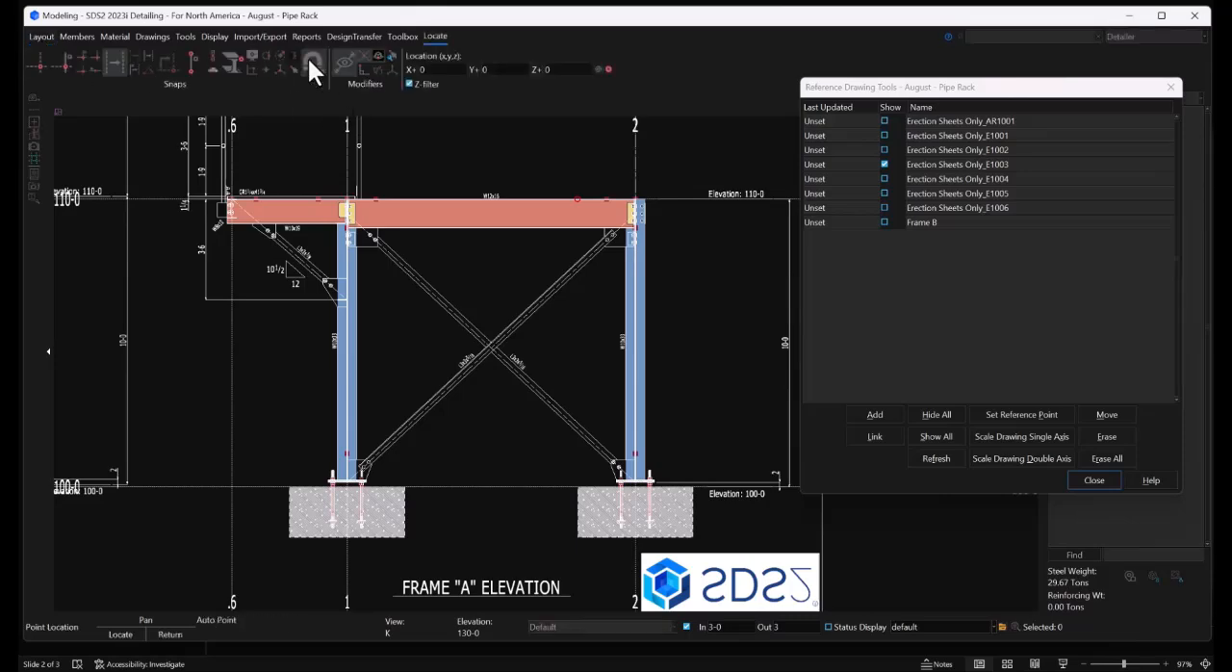
pyautogui.click(194, 59)
pyautogui.scroll(8, 351, 213)
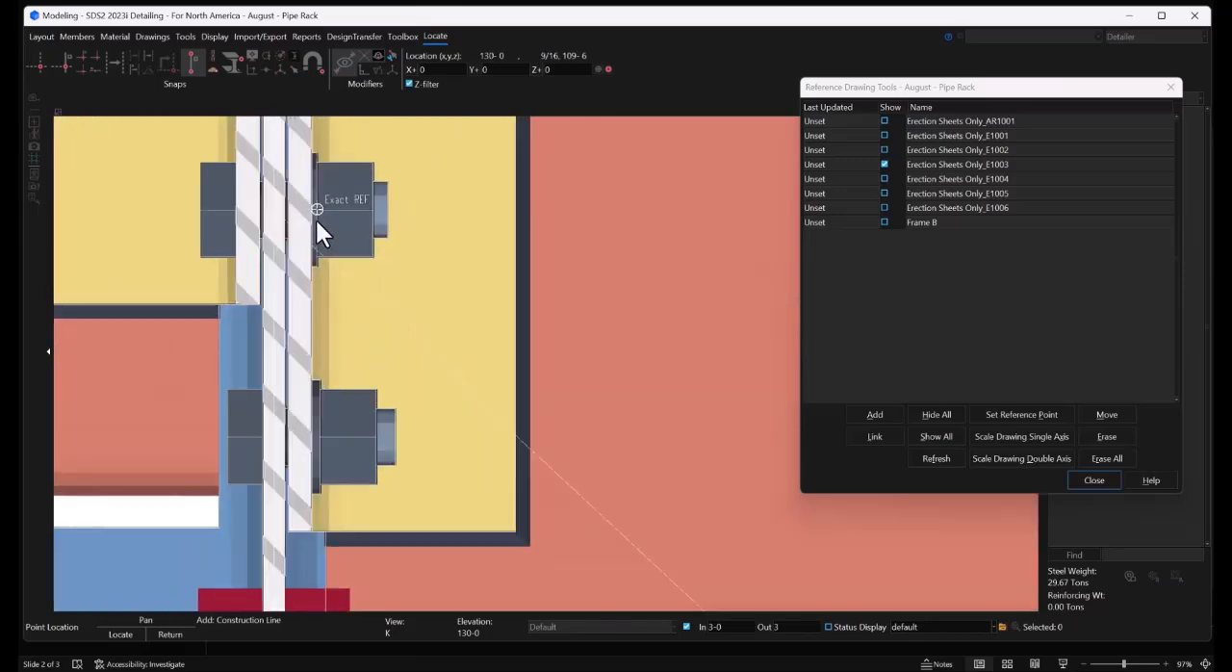
pyautogui.scroll(-6, 255, 163)
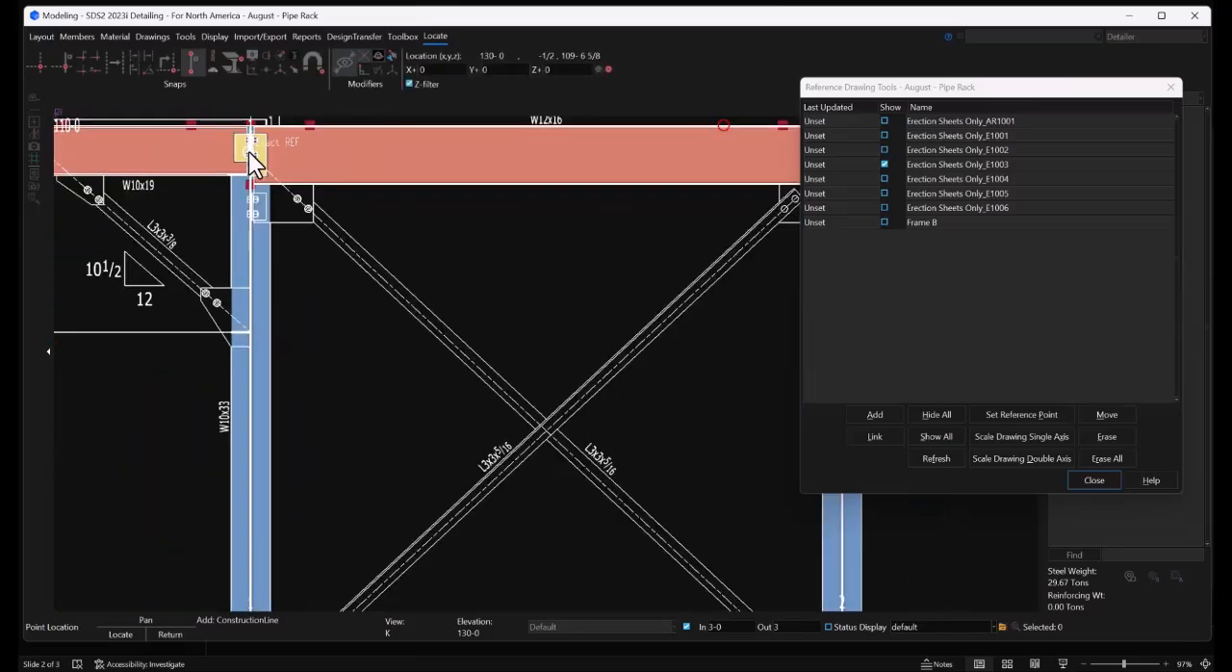
pyautogui.scroll(-4, 427, 313)
pyautogui.scroll(10, 454, 291)
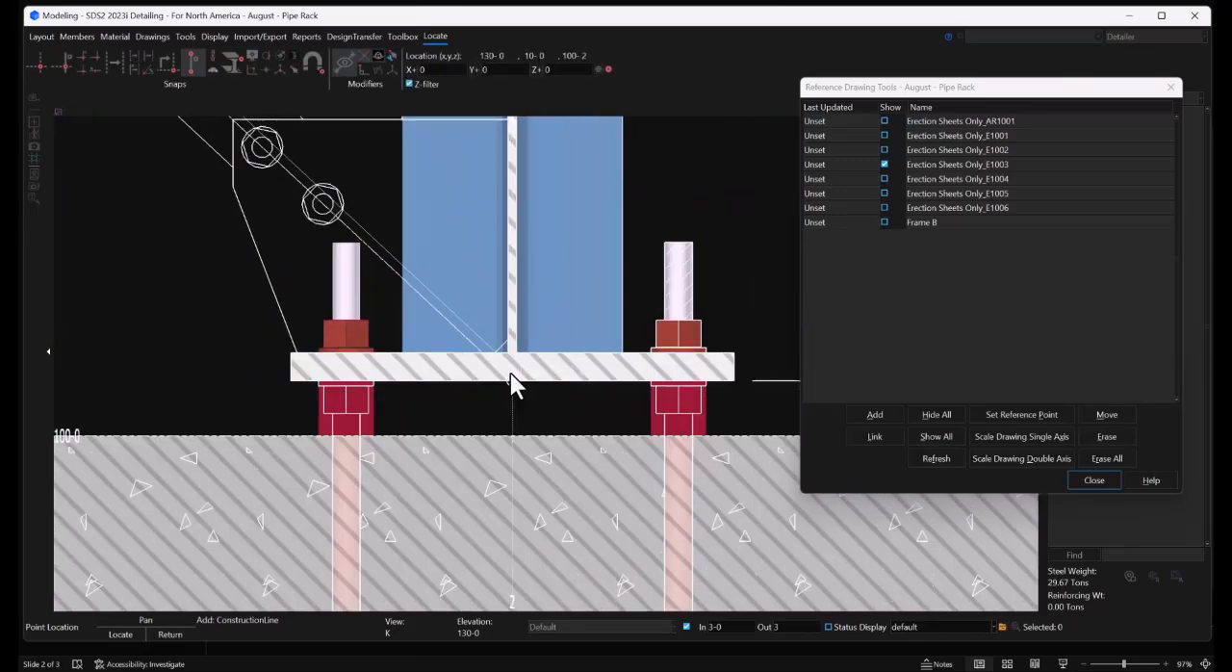
# Add a construction line along the opposite Frame A brace diagonal, from the column base at grid 1 to grid 2 at 109-6
pyautogui.scroll(-6, 520, 372)
pyautogui.scroll(6, 207, 401)
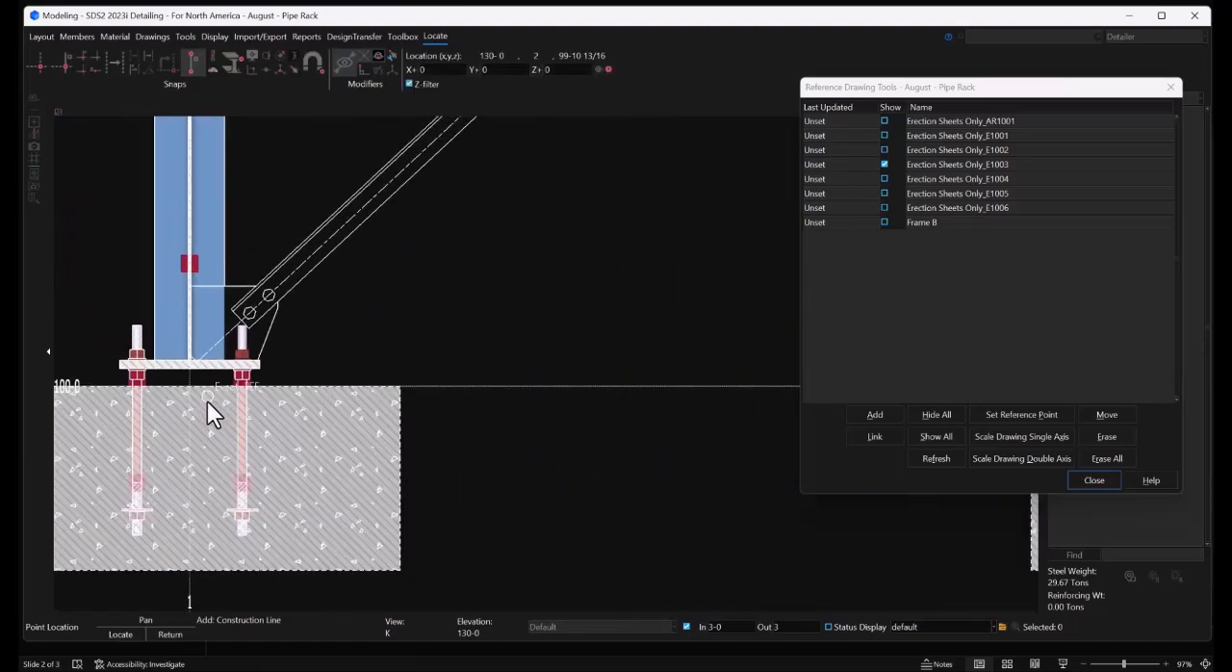
pyautogui.scroll(2, 193, 395)
pyautogui.scroll(-5, 179, 385)
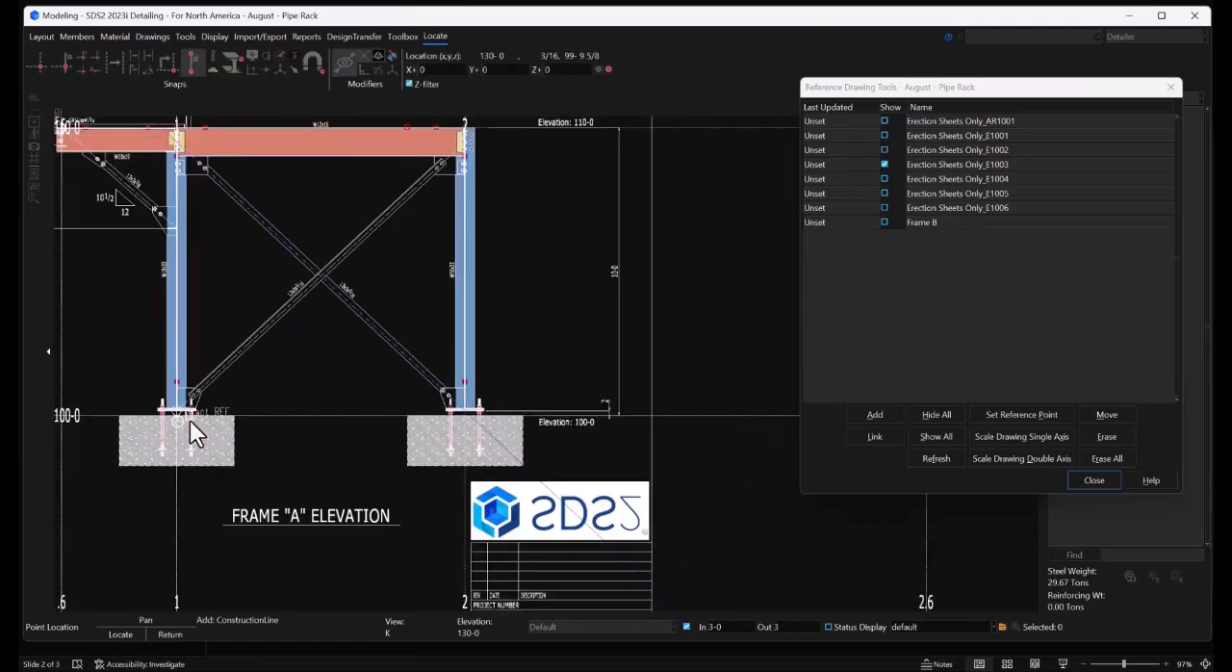
pyautogui.scroll(8, 459, 140)
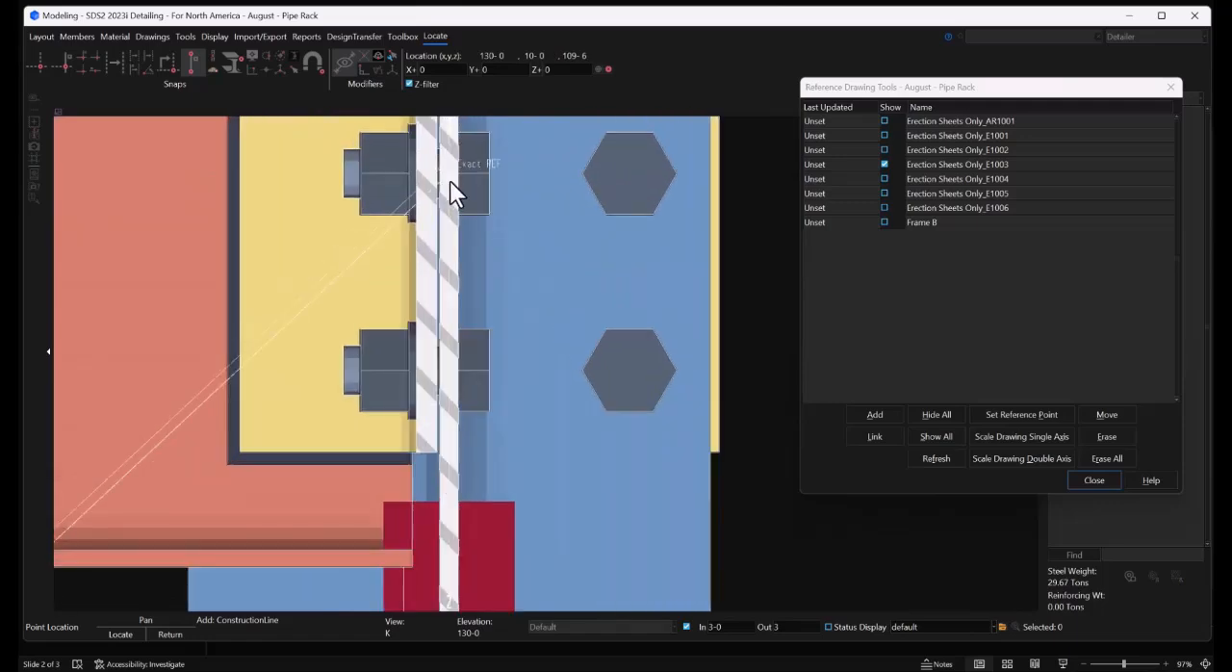
# Add a construction line along the kicker brace diagonal from grid .6 at 110-0 to the grid 1 column at 106-6, using exact points
pyautogui.scroll(-7, 476, 195)
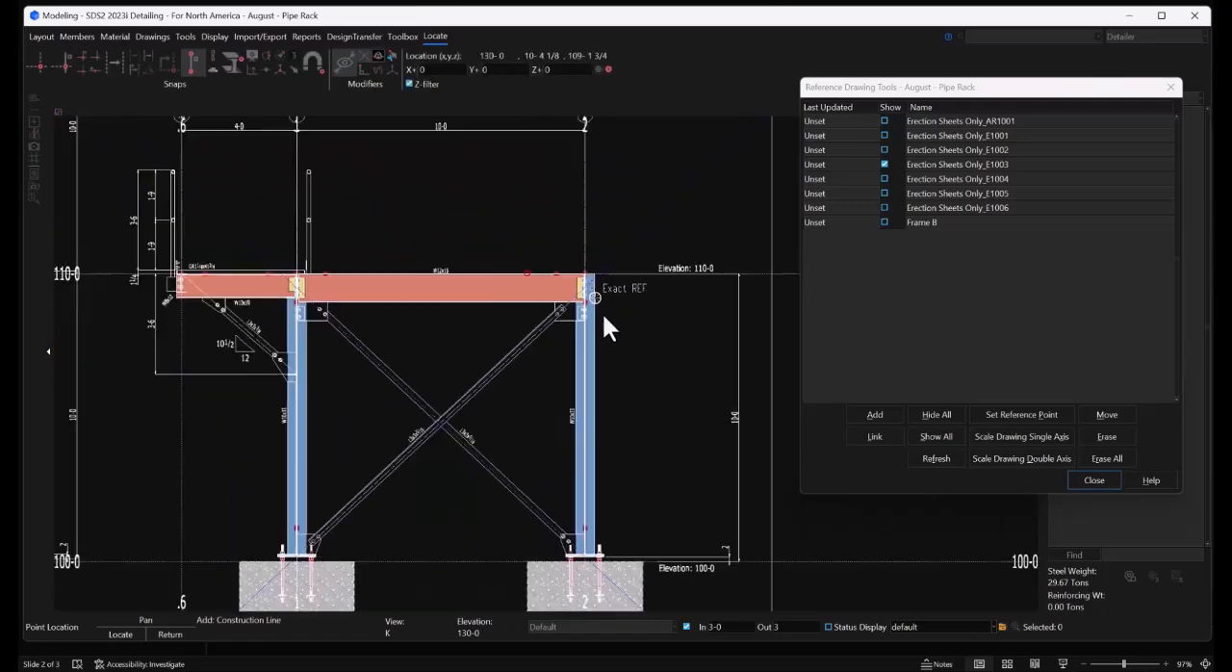
pyautogui.scroll(8, 215, 327)
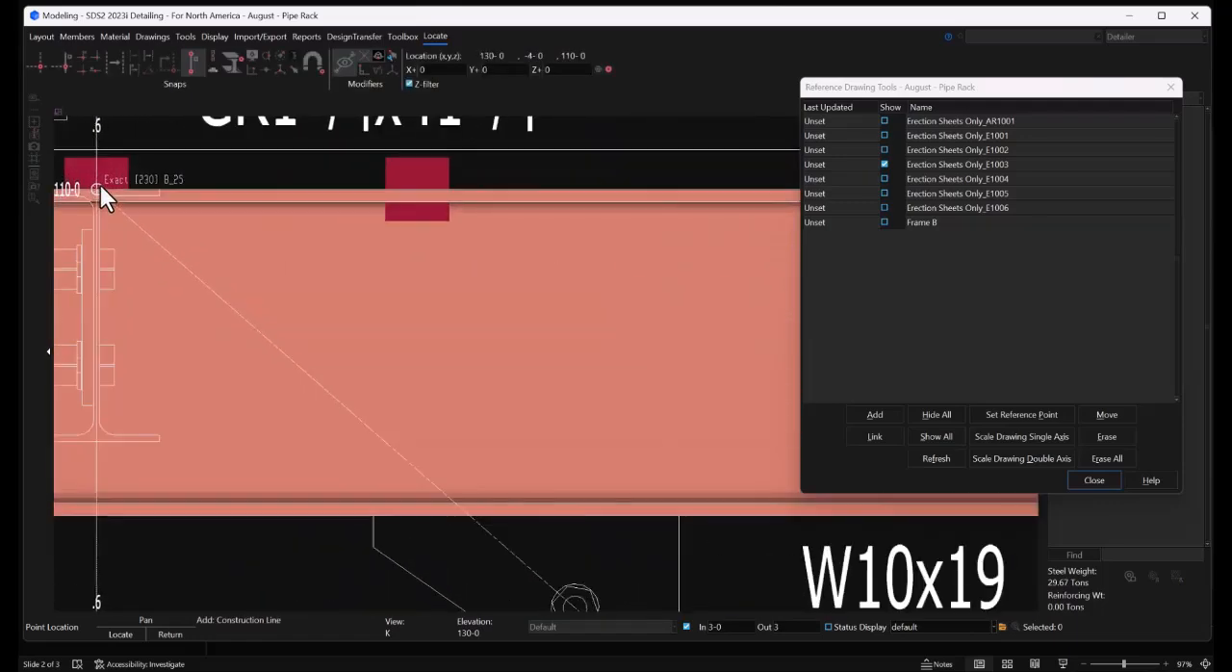
pyautogui.scroll(-7, 145, 188)
pyautogui.scroll(4, 424, 409)
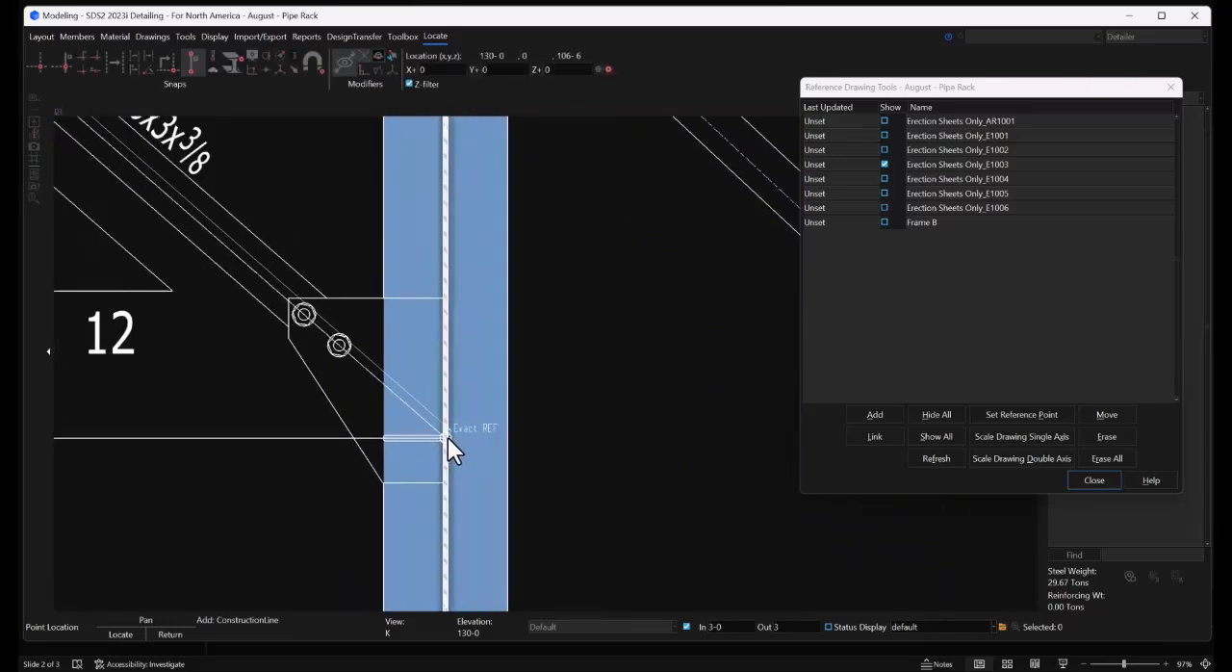
pyautogui.scroll(5, 447, 437)
pyautogui.click(444, 438)
pyautogui.scroll(-6, 196, 361)
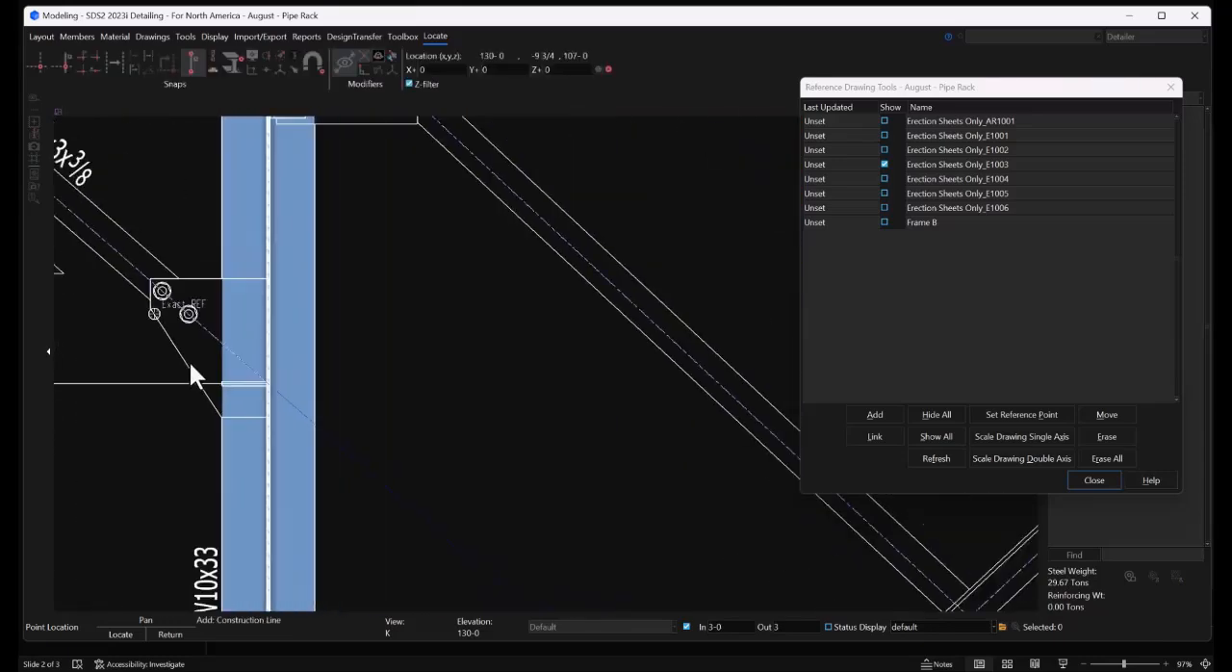
pyautogui.scroll(-4, 189, 360)
pyautogui.press('Escape')
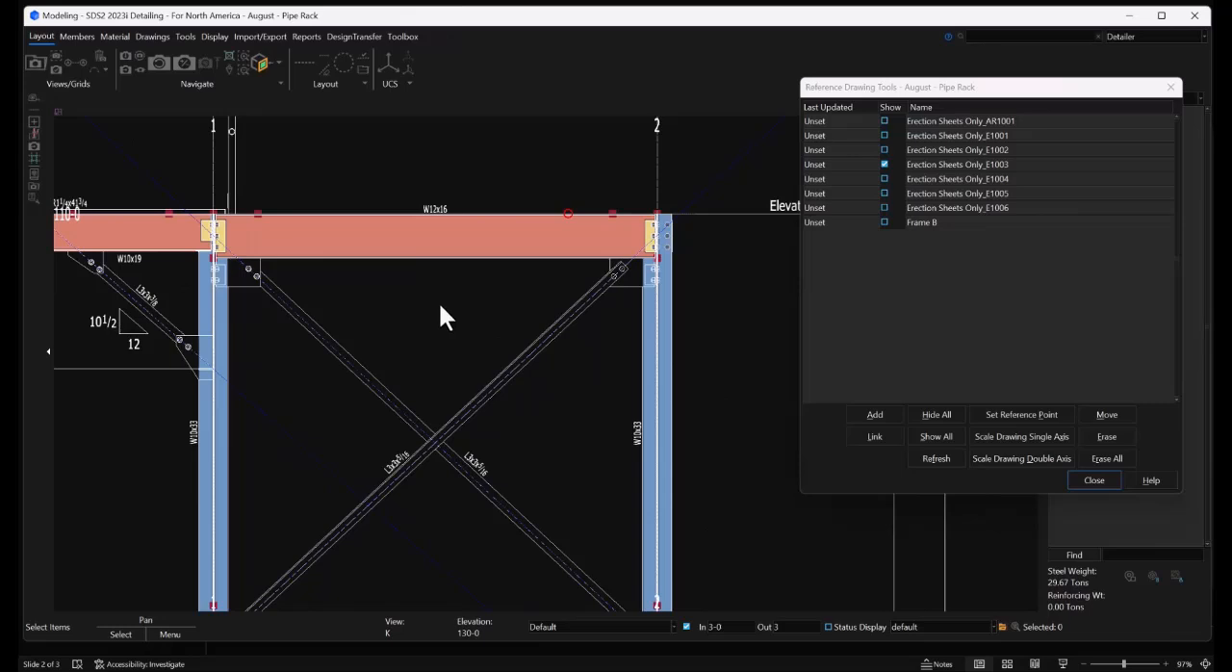
# Add an L3x3x3/8 vertical brace along the kicker line from grid .6 at 110-0 to the grid 1 column at 106-6
pyautogui.click(77, 37)
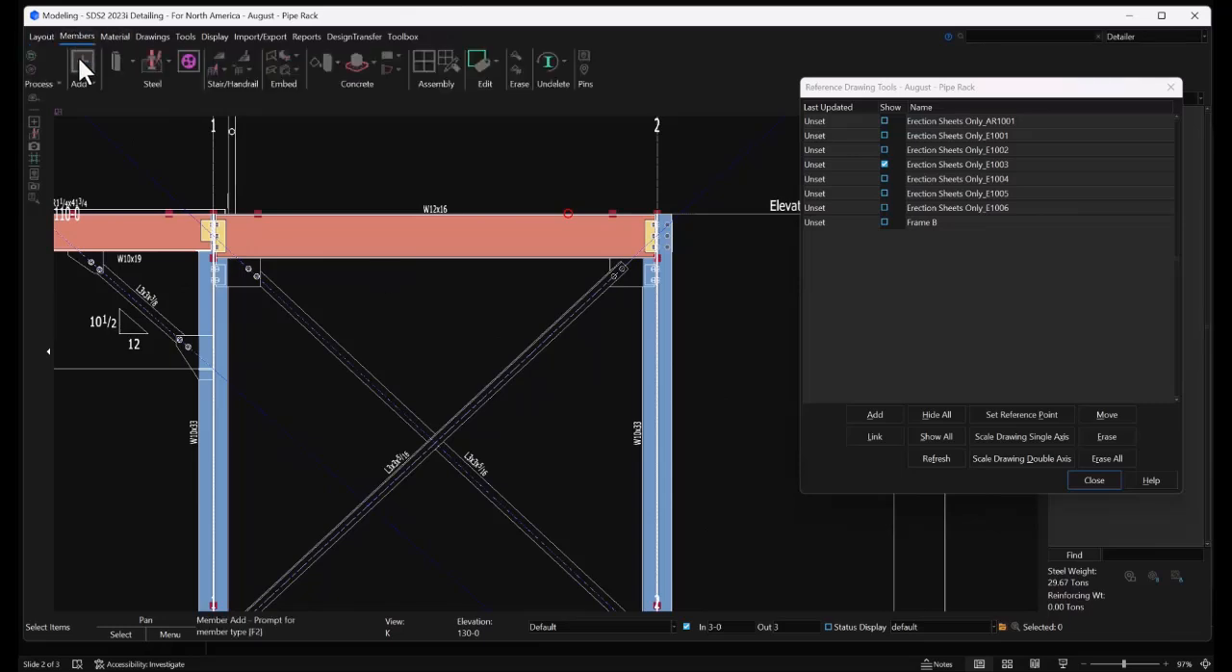
pyautogui.click(78, 55)
pyautogui.doubleClick(303, 178)
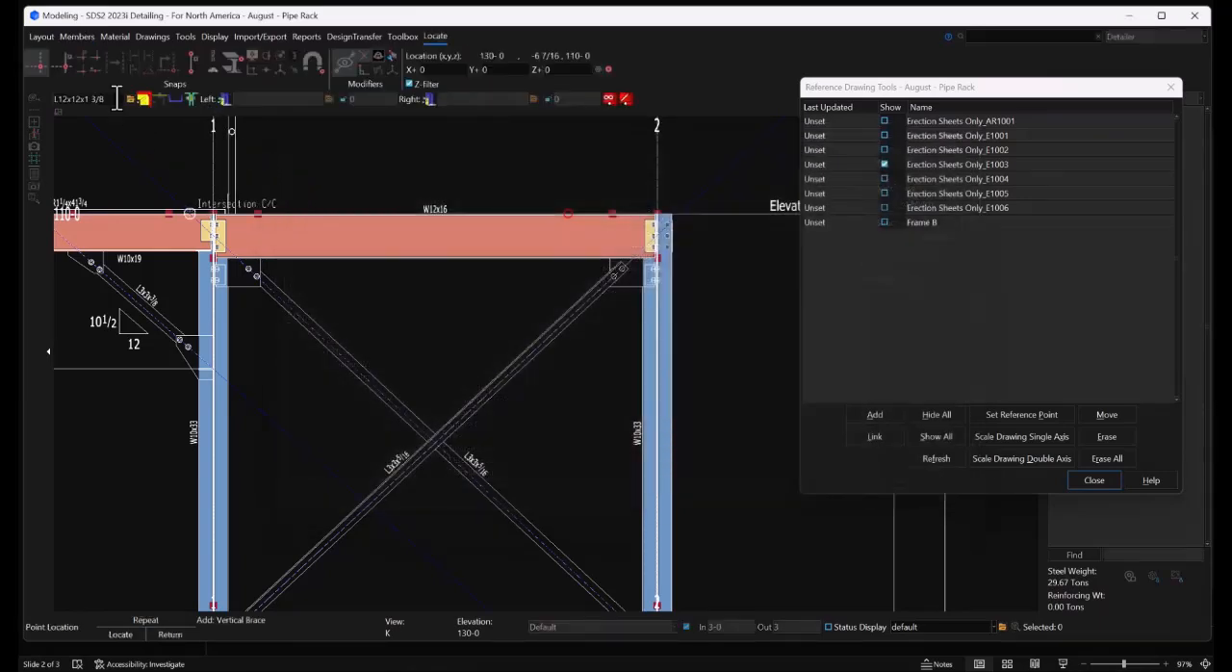
pyautogui.tripleClick(107, 98)
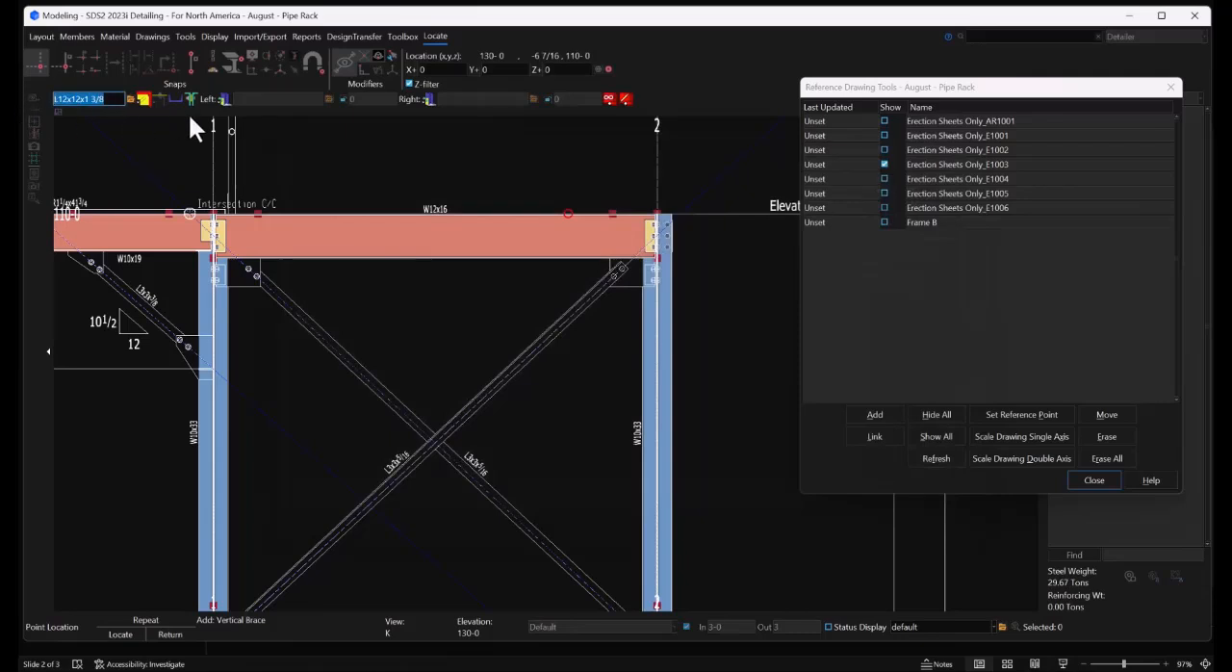
pyautogui.press('BackSpace')
pyautogui.write('L3x3x3/')
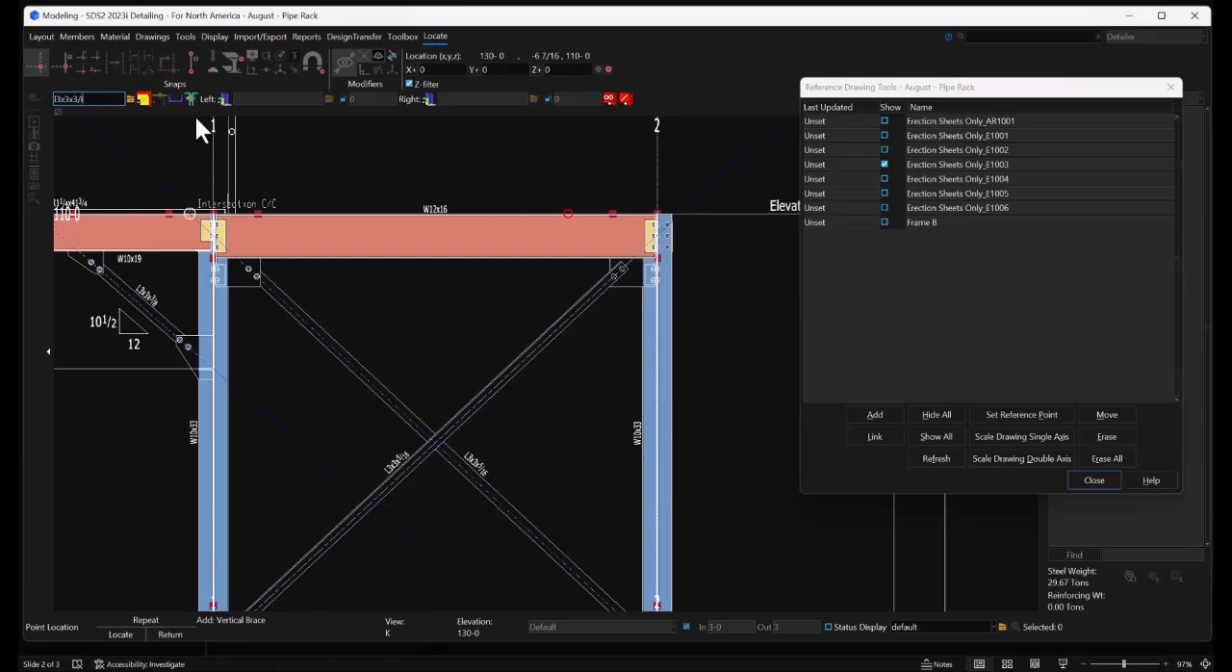
pyautogui.write('8')
pyautogui.scroll(-2, 129, 228)
pyautogui.scroll(2, 123, 231)
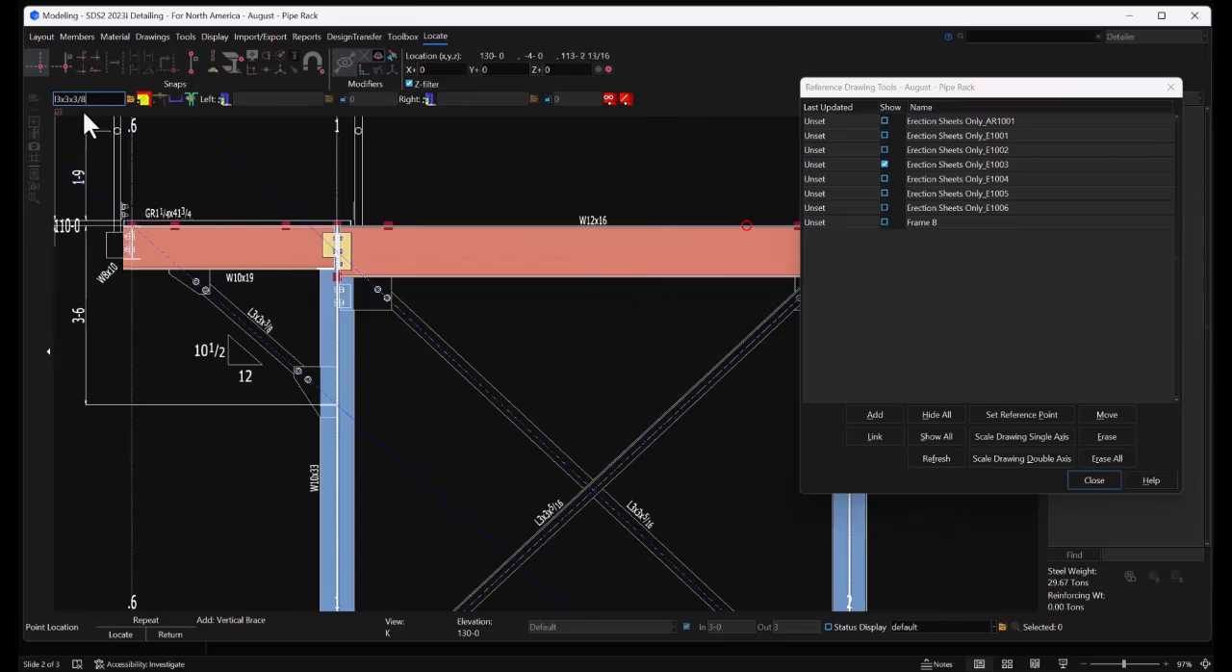
pyautogui.scroll(3, 88, 192)
pyautogui.scroll(1, 149, 234)
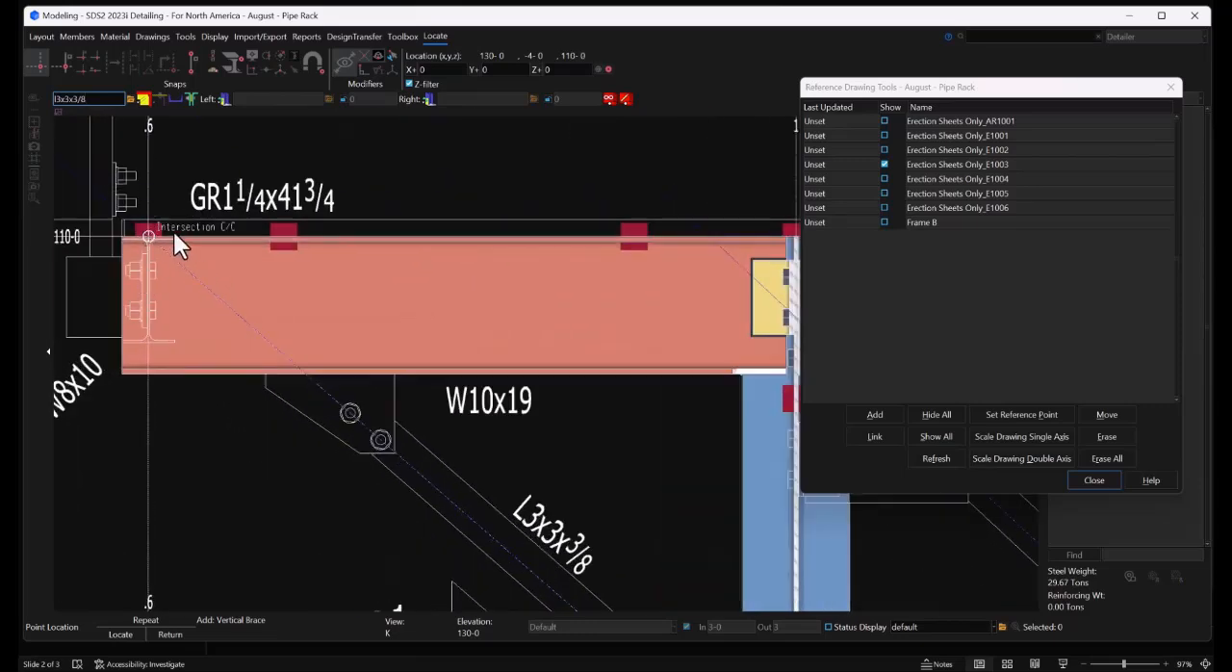
pyautogui.click(170, 229)
pyautogui.scroll(-3, 169, 231)
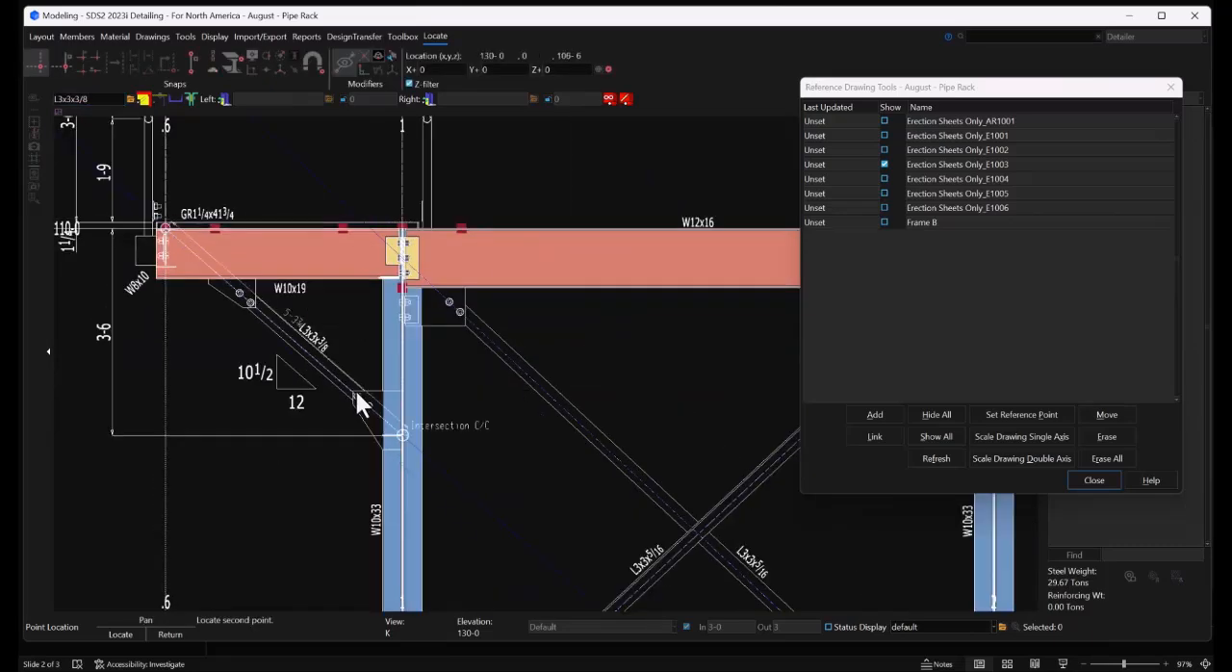
pyautogui.scroll(3, 371, 405)
pyautogui.scroll(1, 454, 470)
pyautogui.click(453, 467)
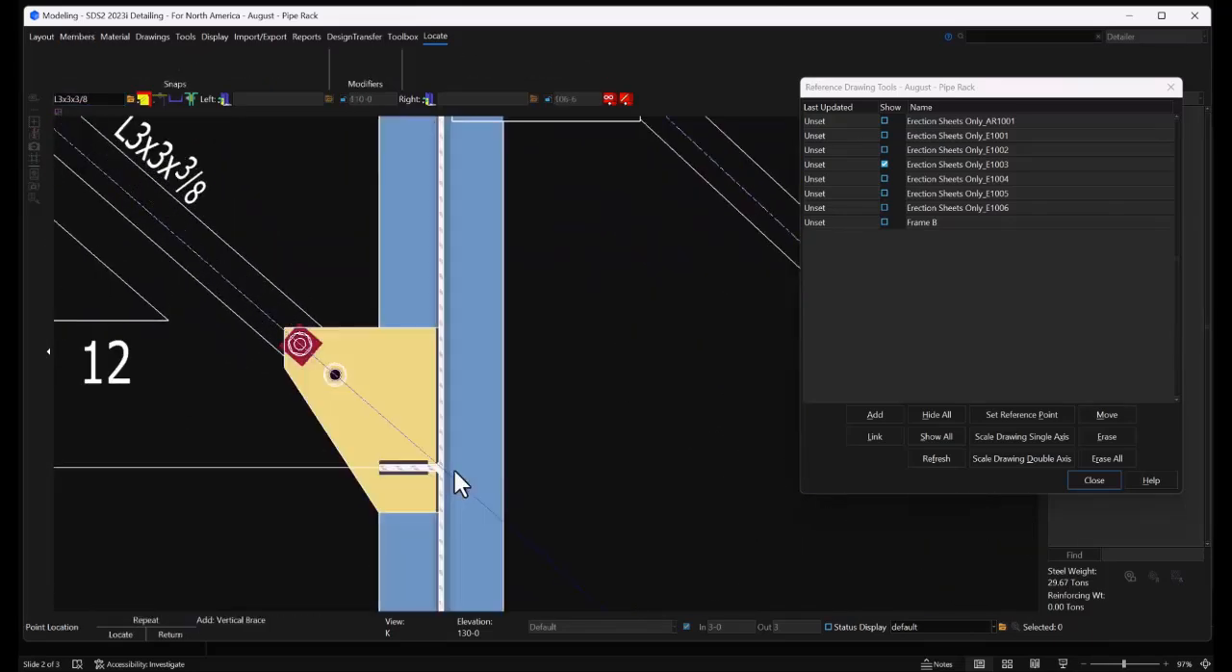
# Add an L3x3x3/8 vertical brace from the grid 1 column at 109-6 to the grid 2 column base at 100-2
pyautogui.scroll(-3, 450, 468)
pyautogui.scroll(-1, 450, 472)
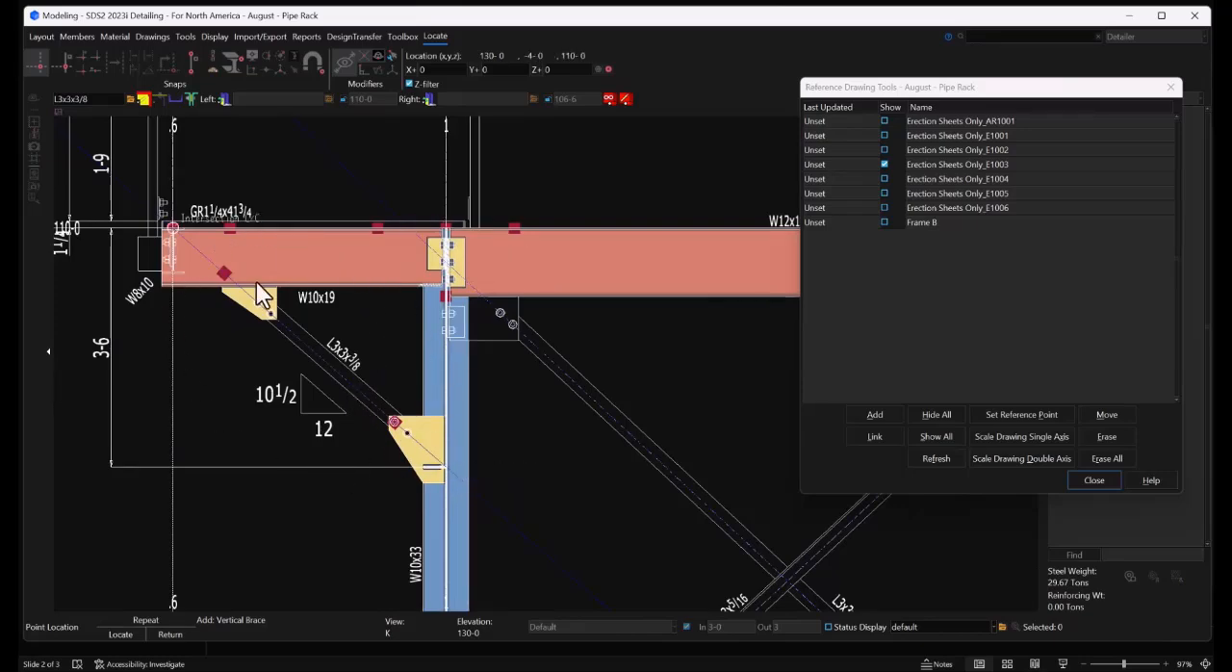
pyautogui.scroll(-2, 159, 345)
pyautogui.scroll(6, 225, 252)
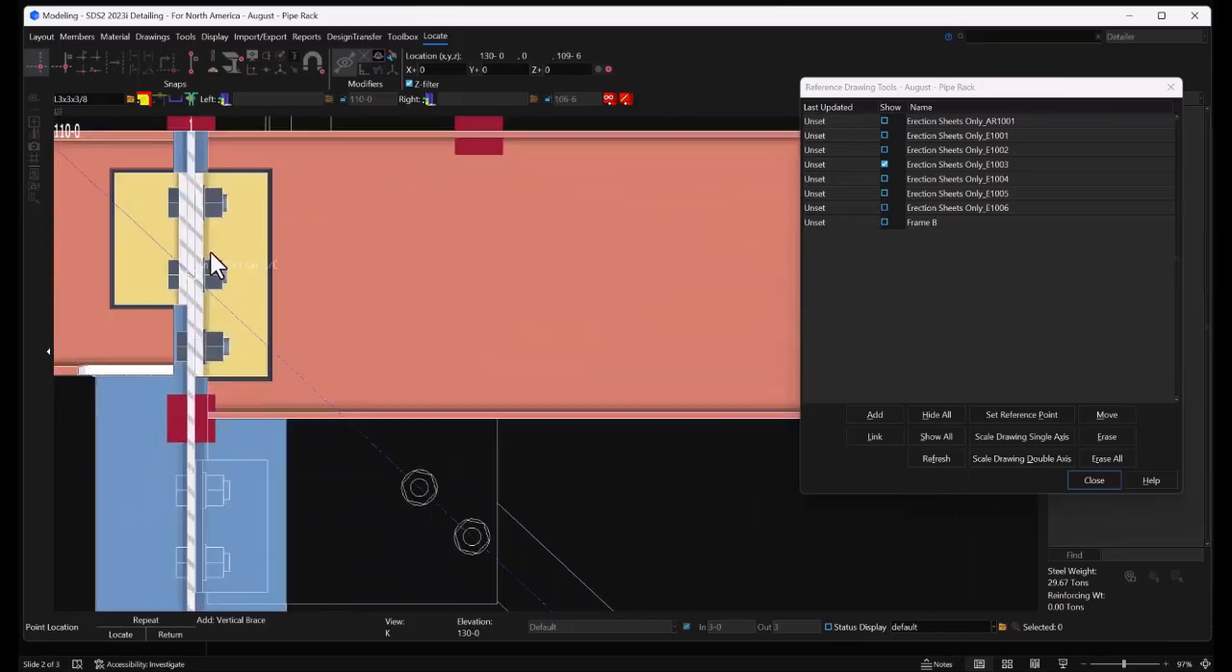
pyautogui.click(186, 281)
pyautogui.scroll(-6, 190, 264)
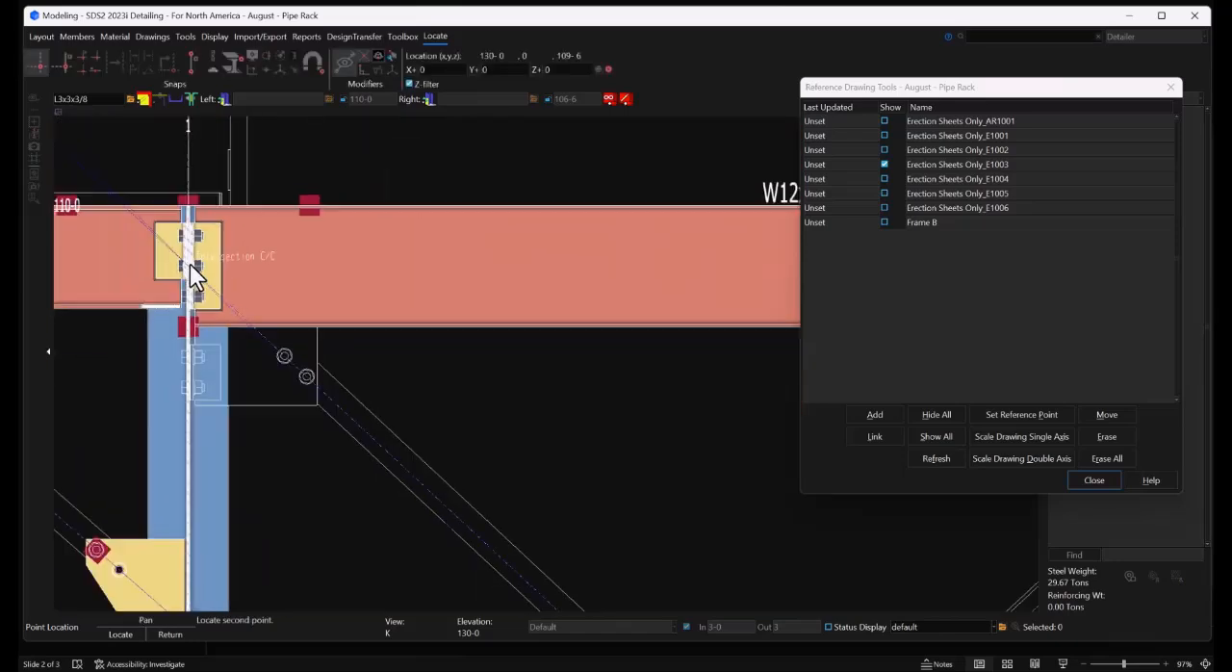
pyautogui.scroll(-2, 354, 415)
pyautogui.scroll(8, 369, 422)
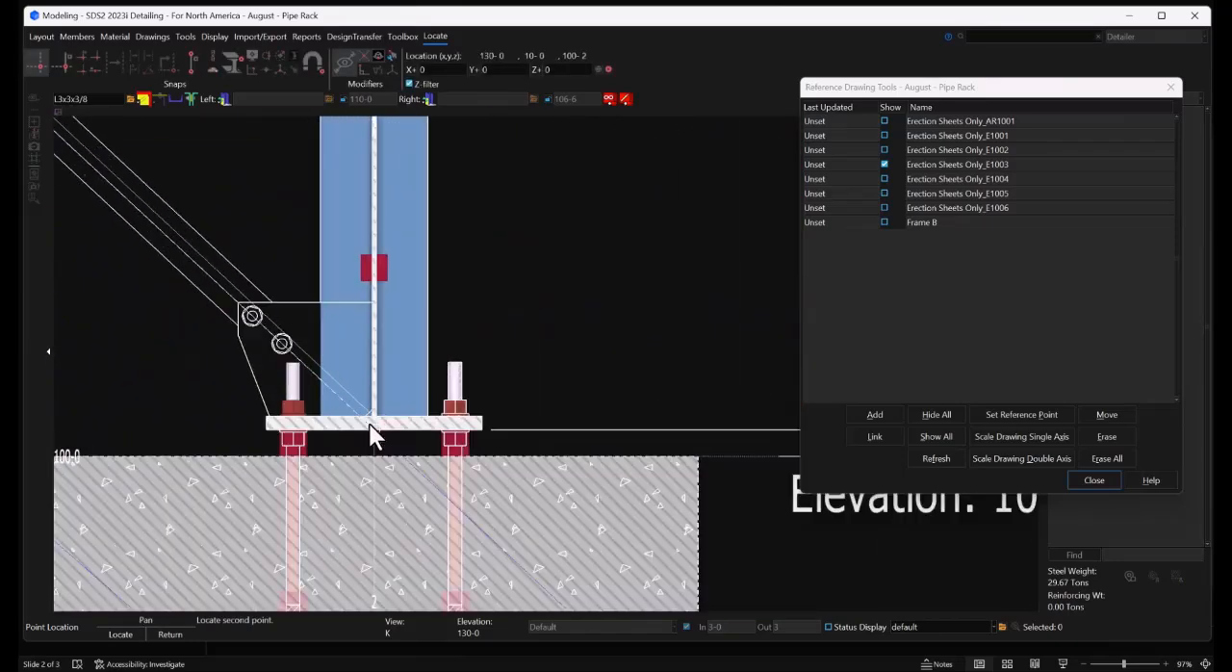
pyautogui.click(370, 423)
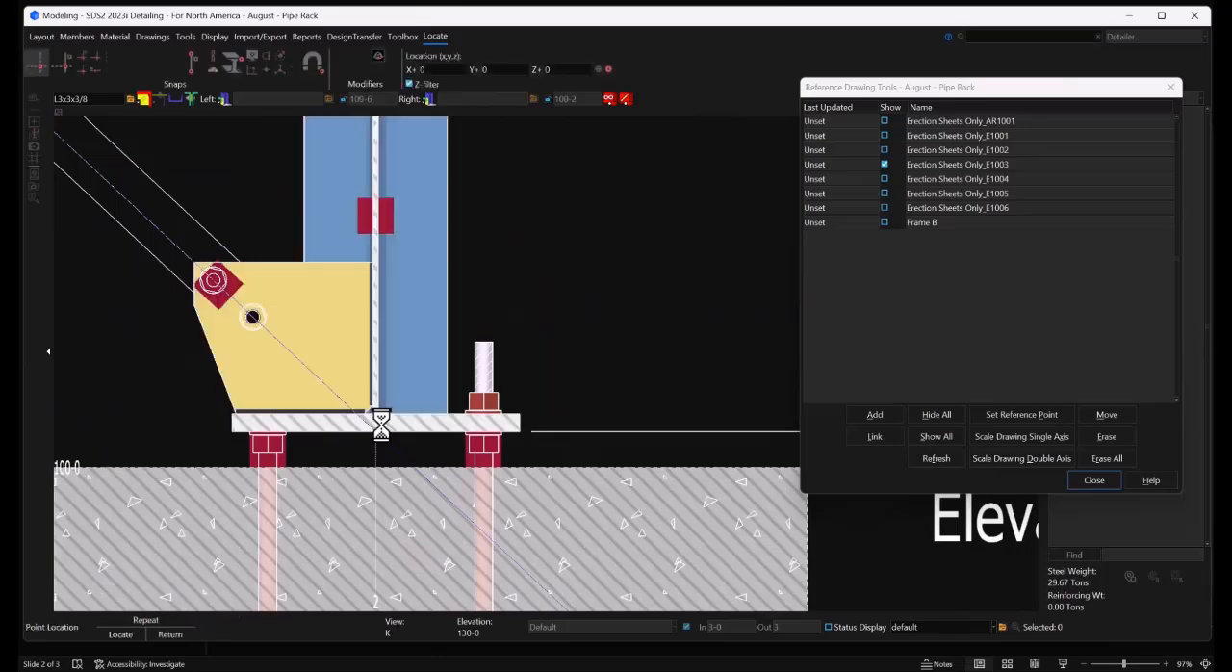
# Add the crossing L3x3x3/8 vertical brace from the grid 1 column base at 100-2 to the grid 2 column at 109-6
pyautogui.scroll(-5, 539, 396)
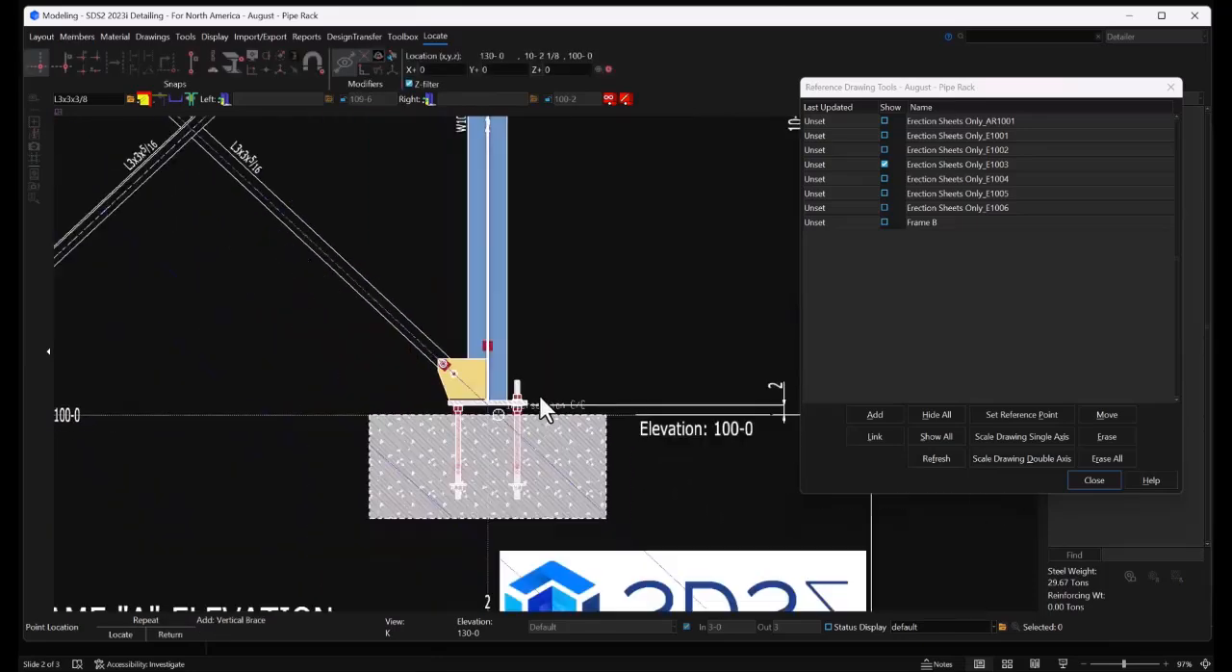
pyautogui.scroll(4, 250, 381)
pyautogui.scroll(3, 225, 400)
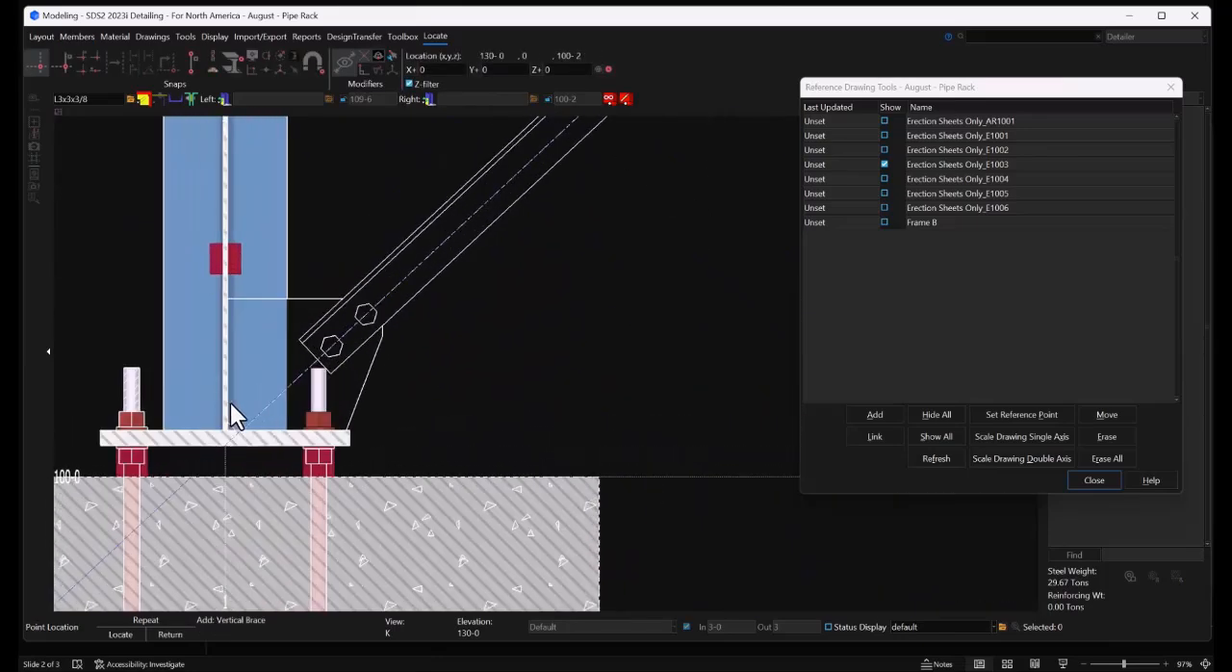
pyautogui.click(230, 402)
pyautogui.scroll(-6, 230, 402)
pyautogui.scroll(6, 430, 265)
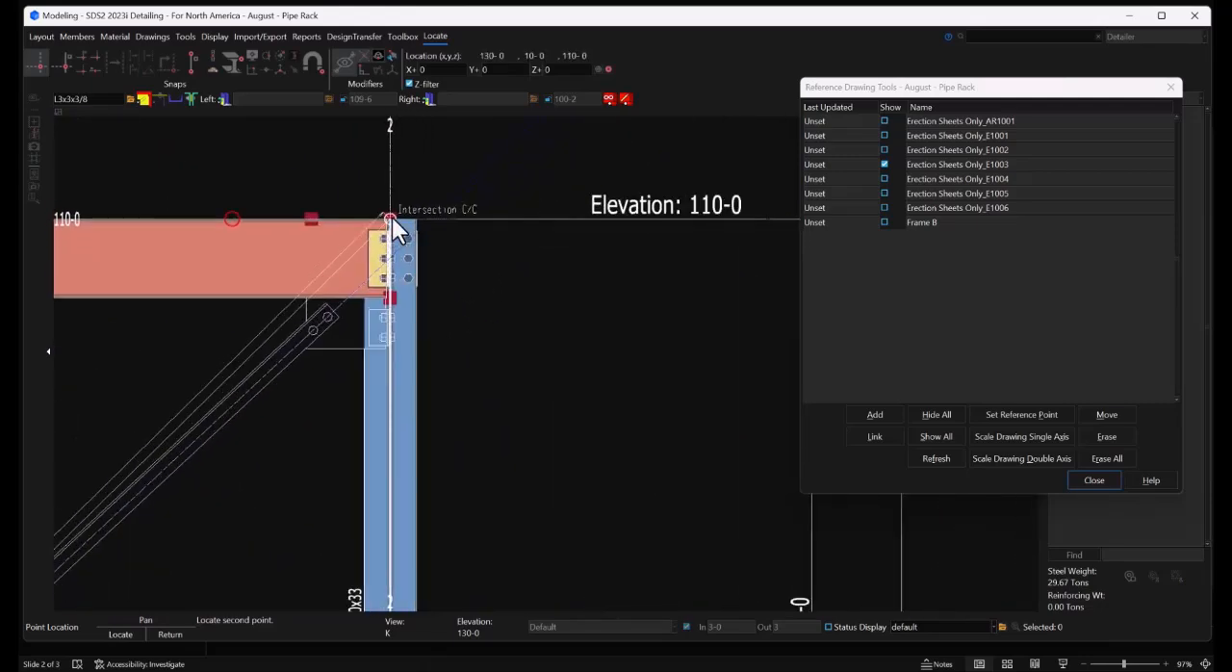
pyautogui.scroll(3, 410, 319)
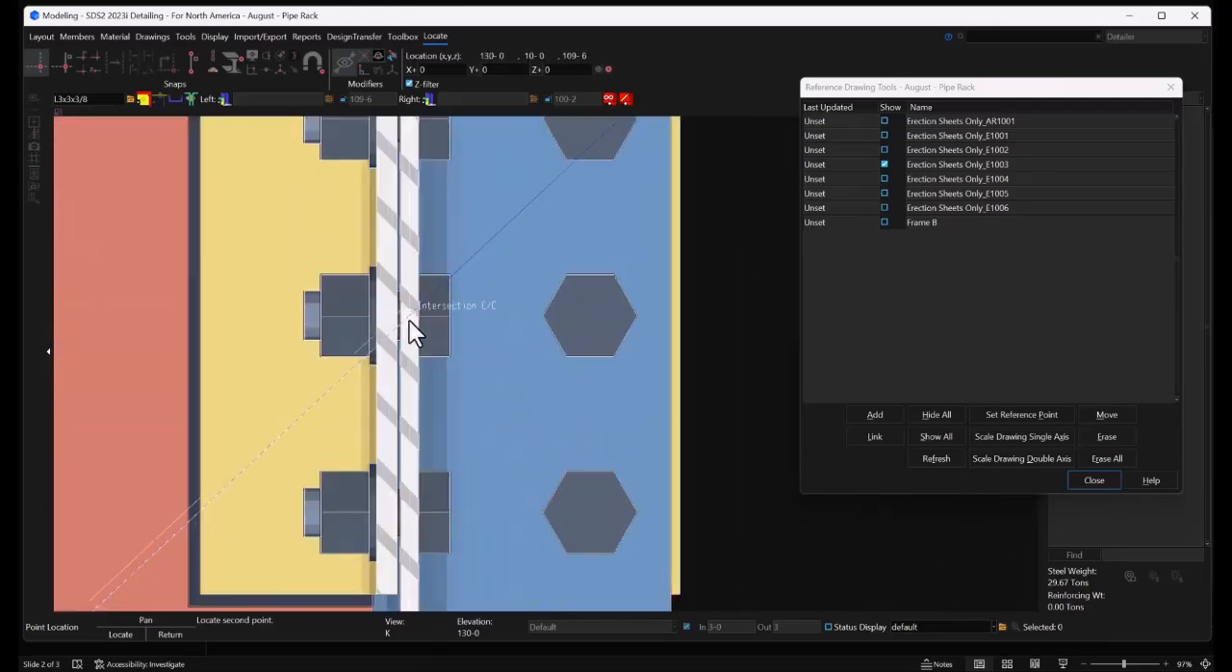
pyautogui.click(412, 319)
pyautogui.scroll(-3, 475, 244)
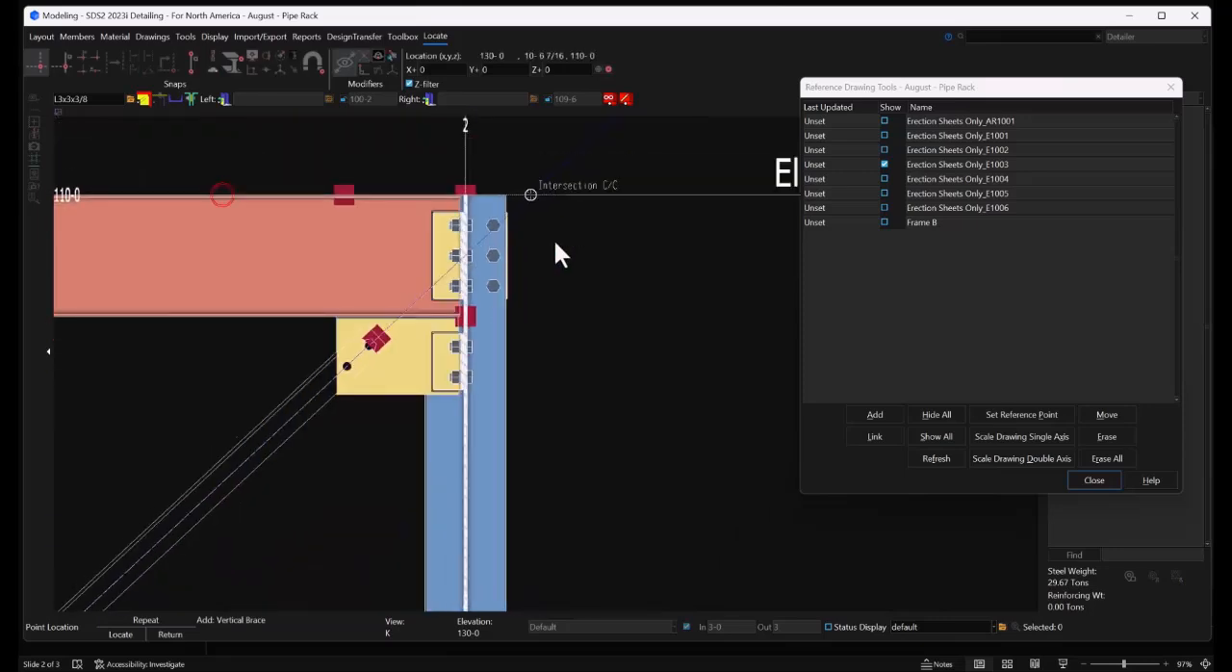
pyautogui.scroll(-3, 578, 241)
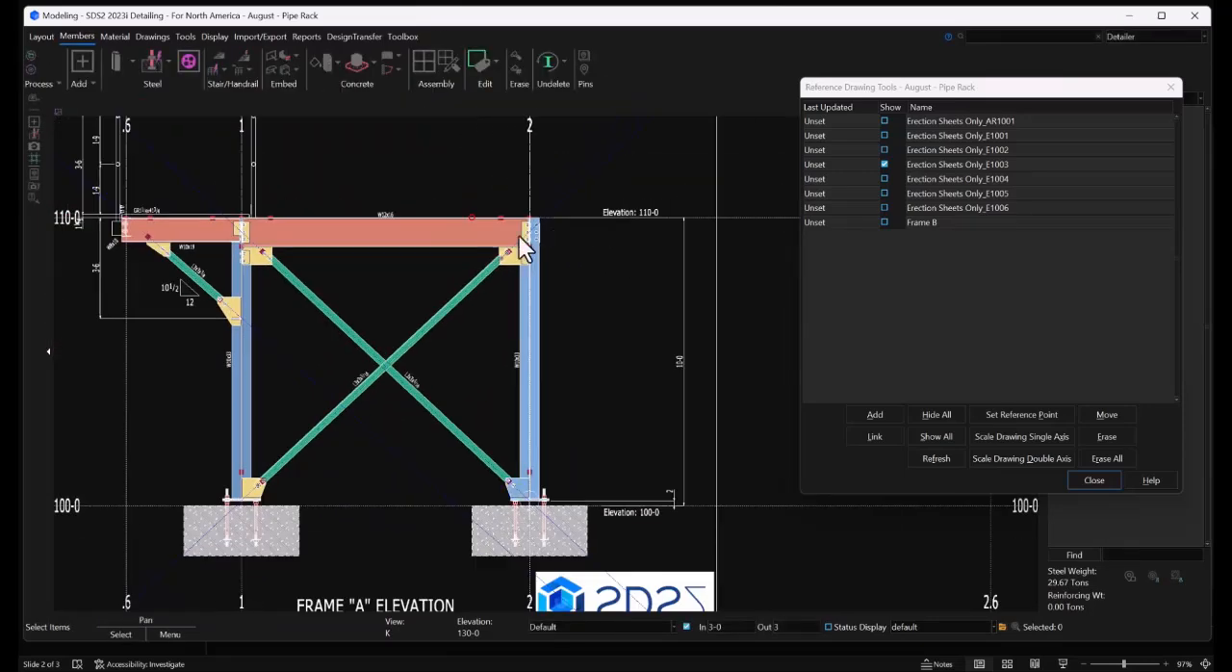
# Set the side of gusset to Near side for the brace running from grid 1's base up to grid 2
pyautogui.scroll(5, 202, 289)
pyautogui.moveTo(616, 440); pyautogui.dragTo(453, 249, button='middle')
pyautogui.scroll(5, 503, 311)
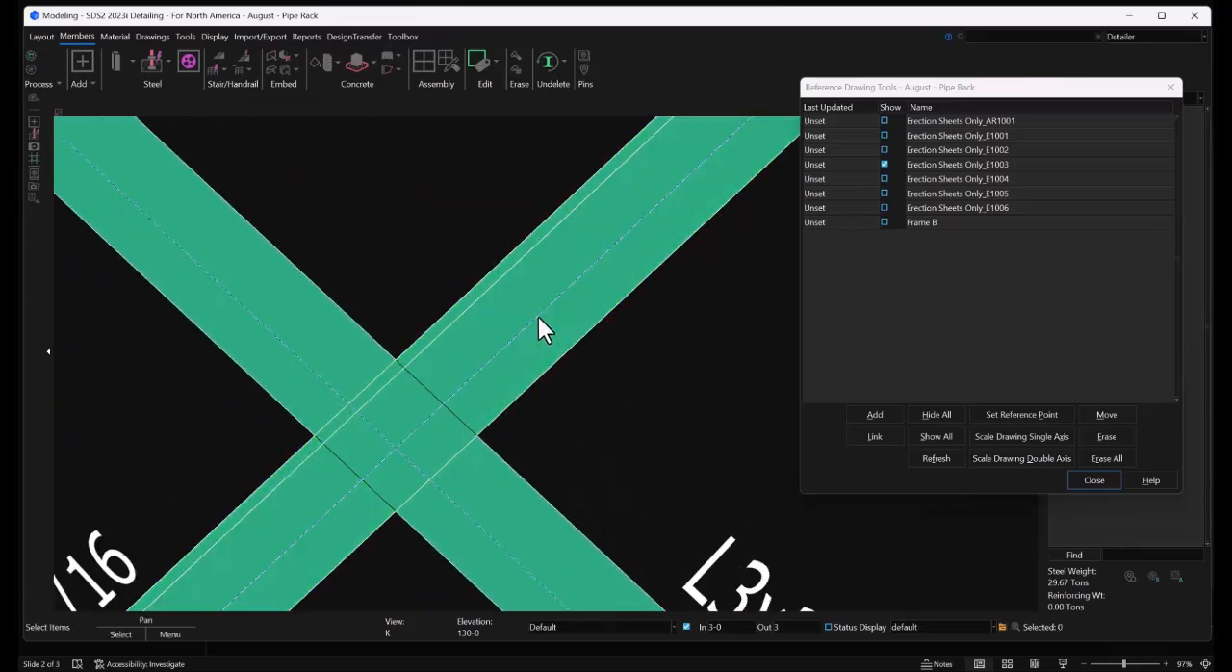
pyautogui.click(539, 328)
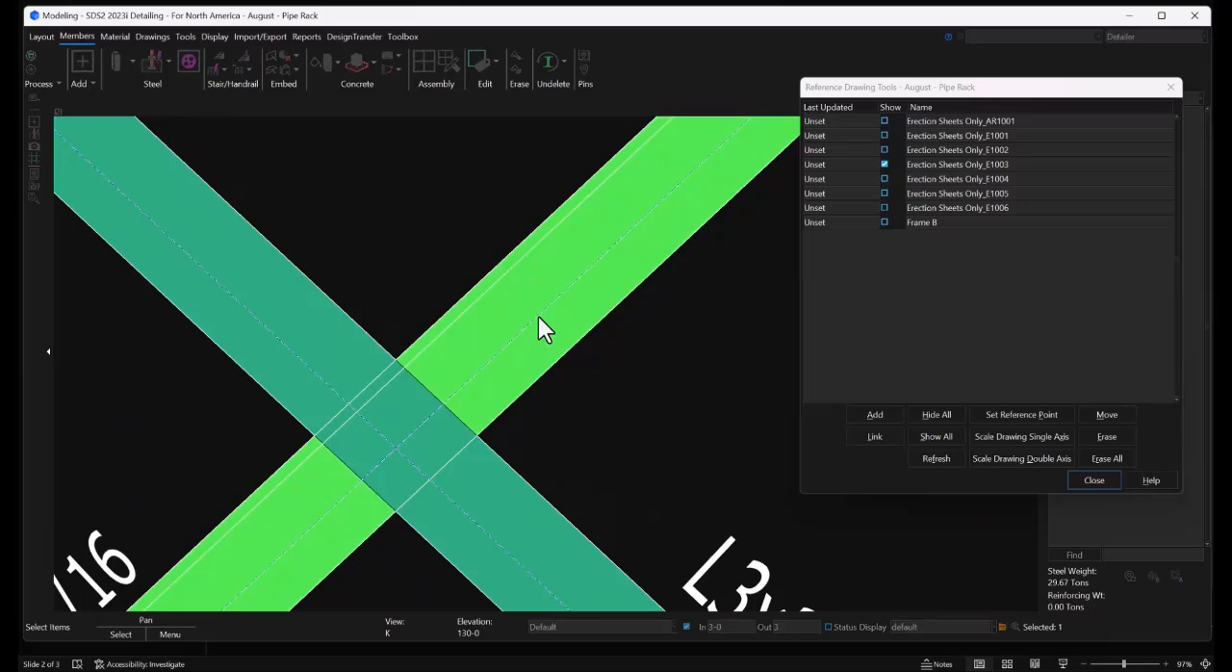
pyautogui.doubleClick(539, 318)
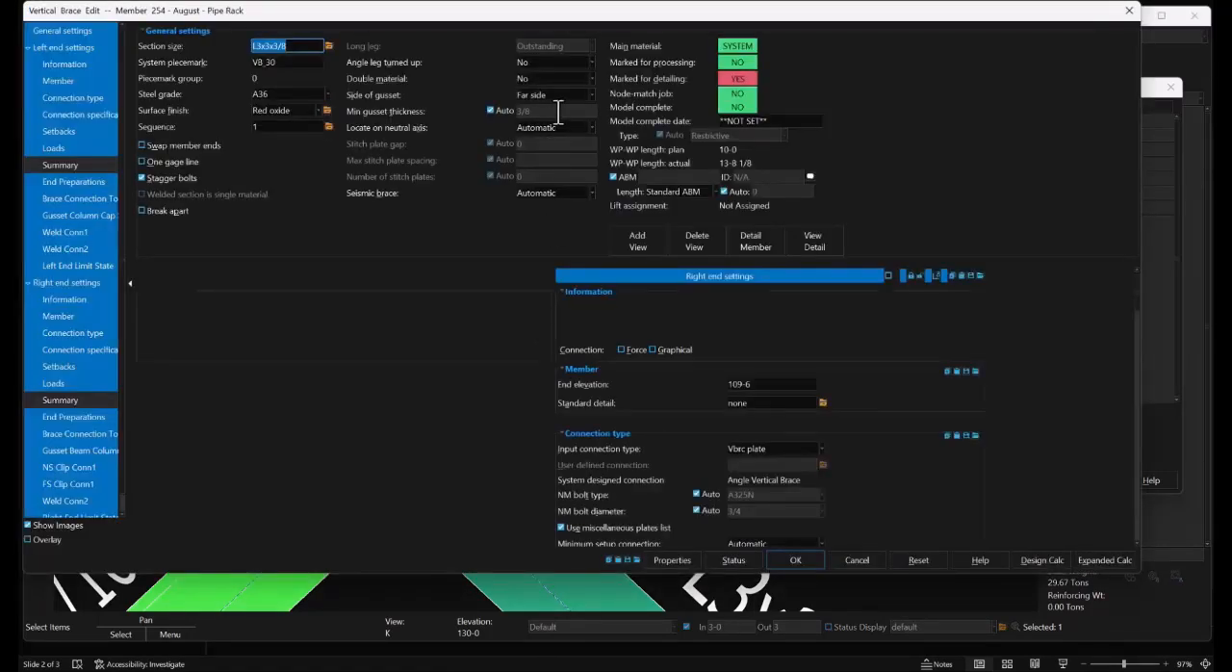
pyautogui.click(558, 95)
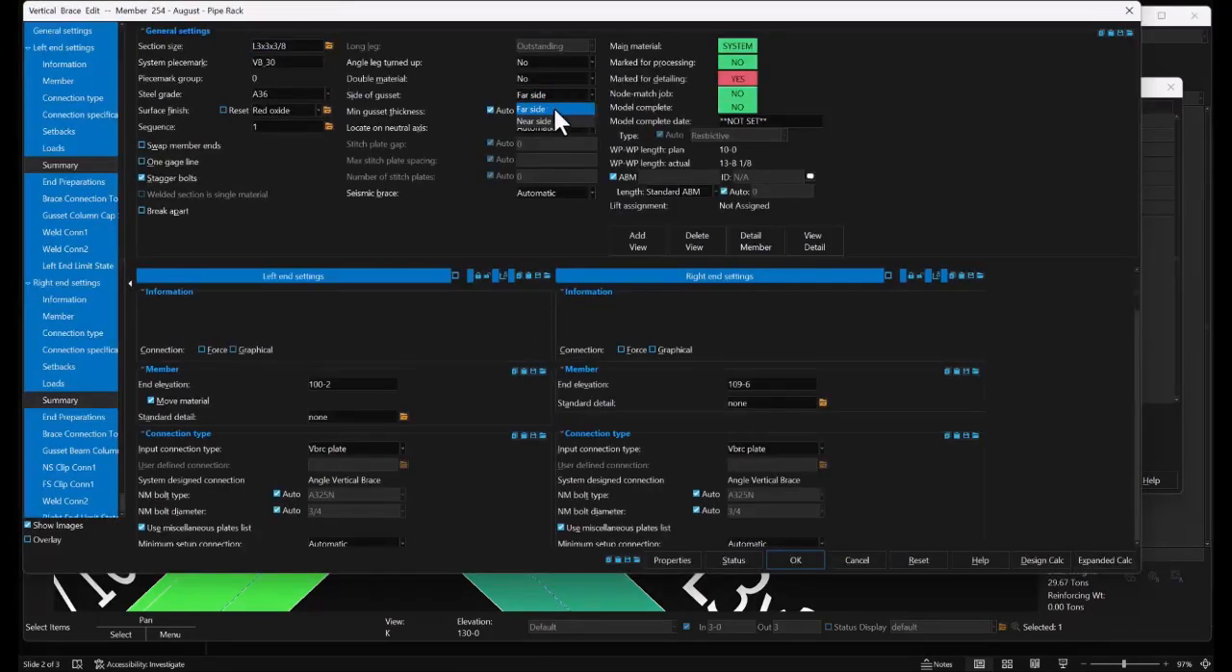
pyautogui.click(575, 120)
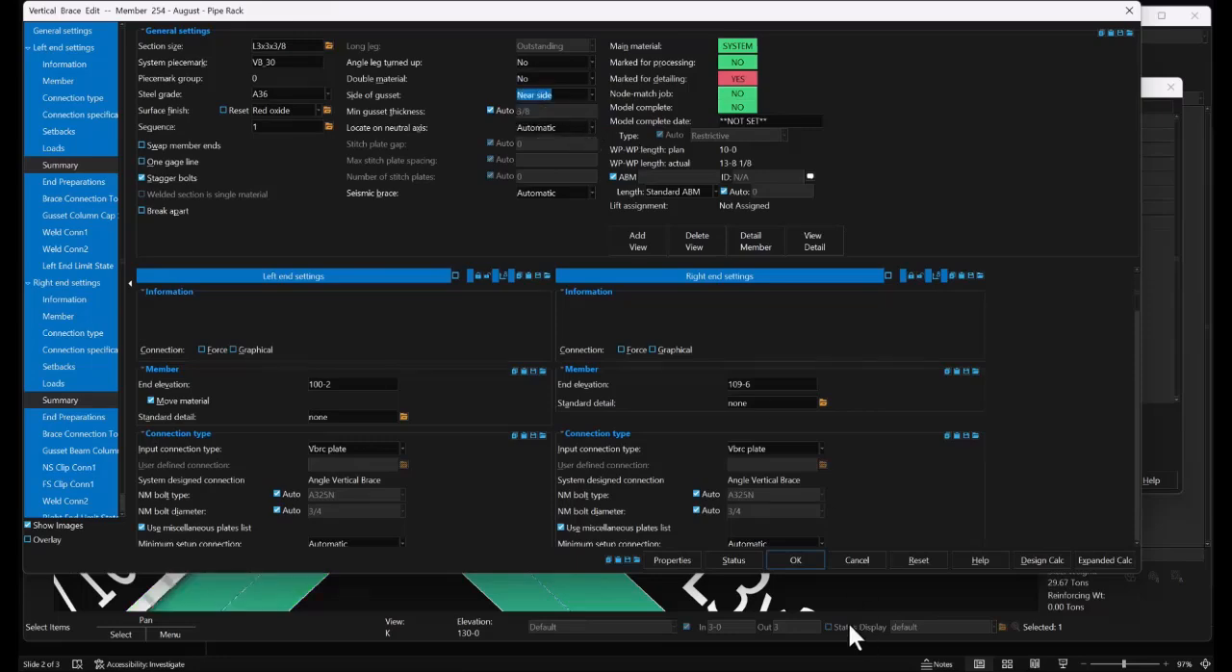
pyautogui.click(798, 559)
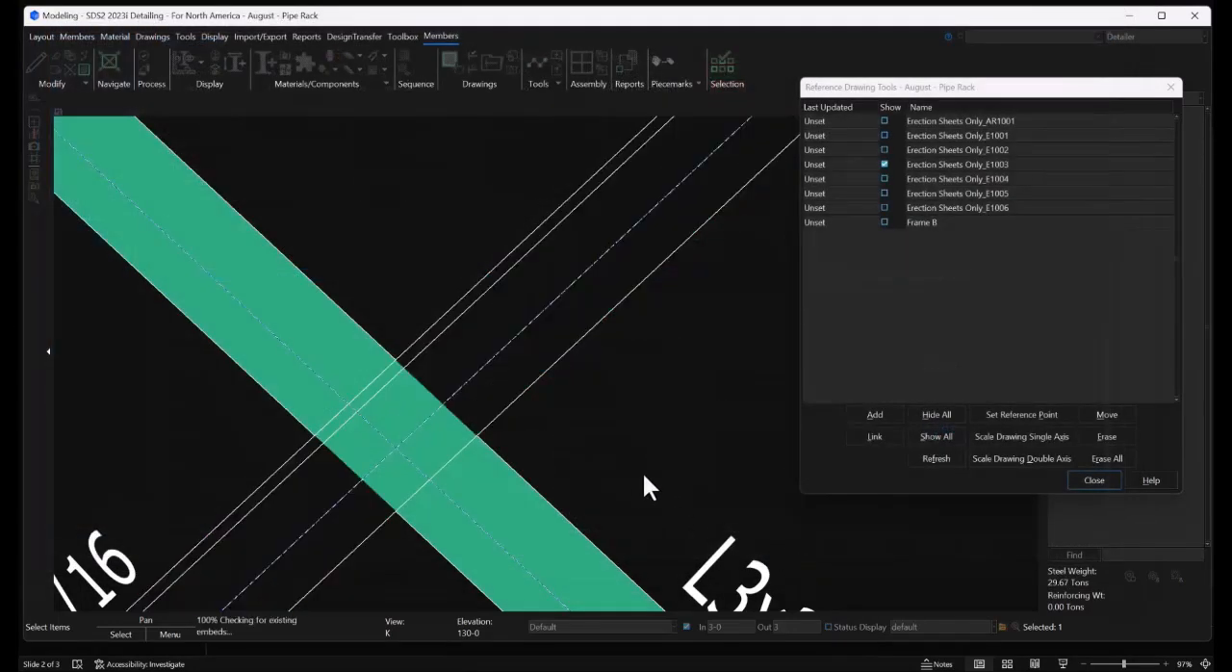
# Examine the Frame A braces and their base connections in 3D, and view the columns at grids J and K in elevation
pyautogui.scroll(-6, 467, 360)
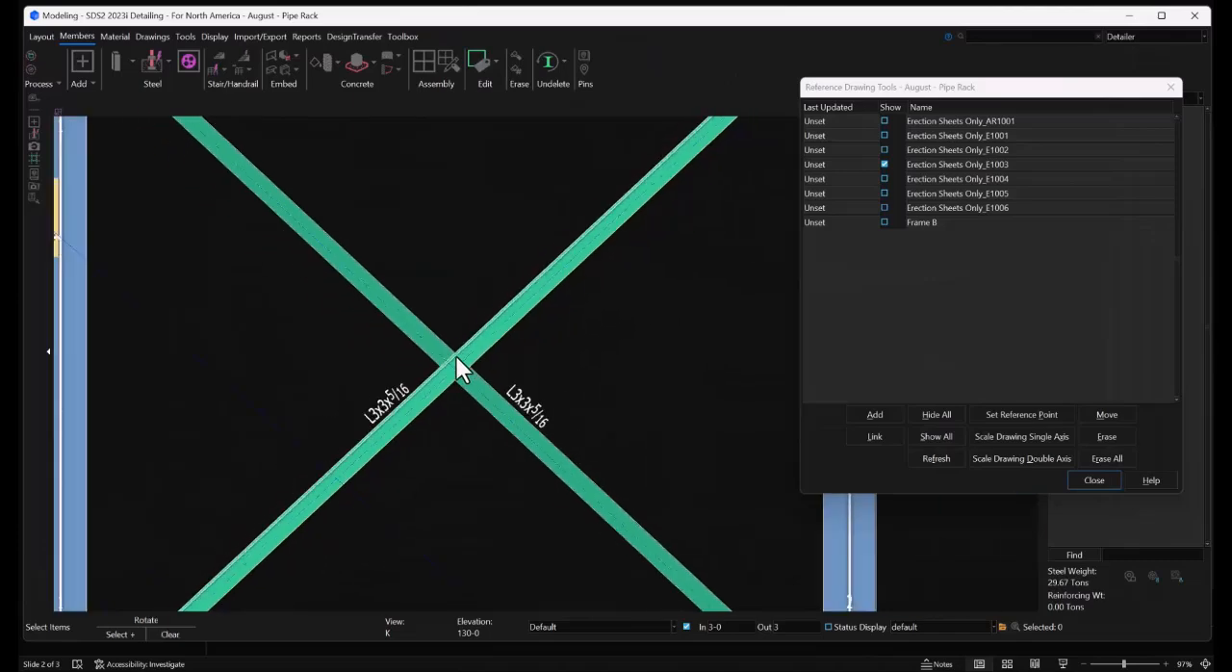
pyautogui.moveTo(465, 350); pyautogui.dragTo(535, 370, button='middle')
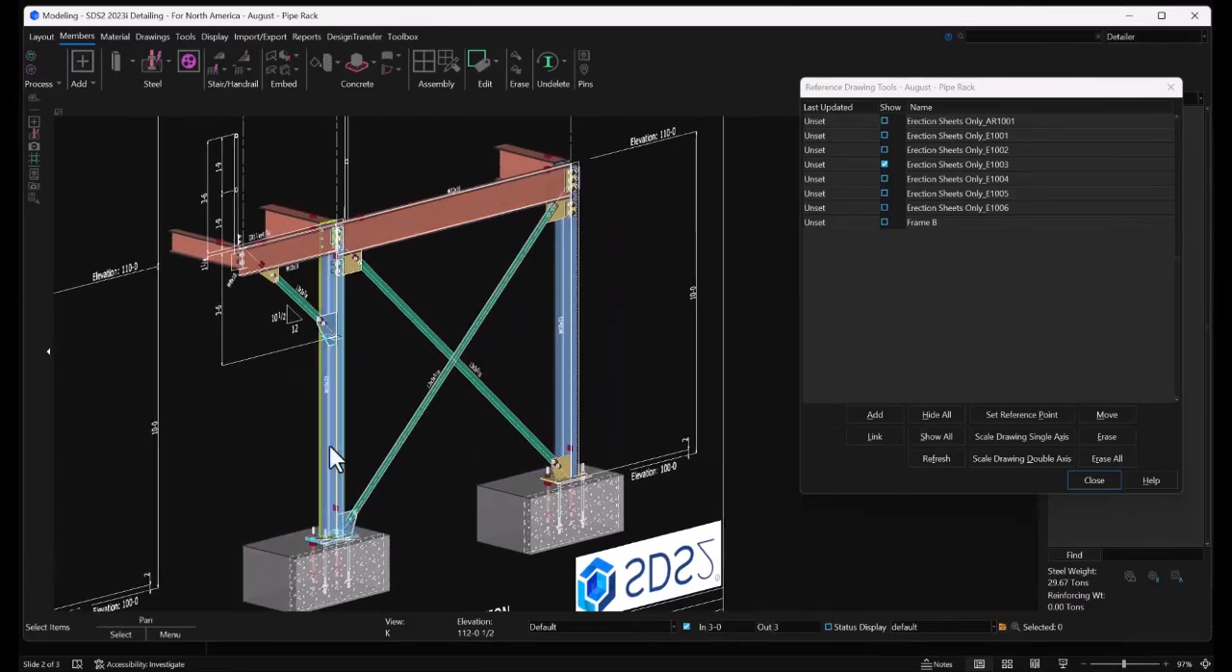
pyautogui.scroll(5, 330, 441)
pyautogui.scroll(2, 333, 426)
pyautogui.moveTo(357, 373); pyautogui.dragTo(392, 372, button='middle')
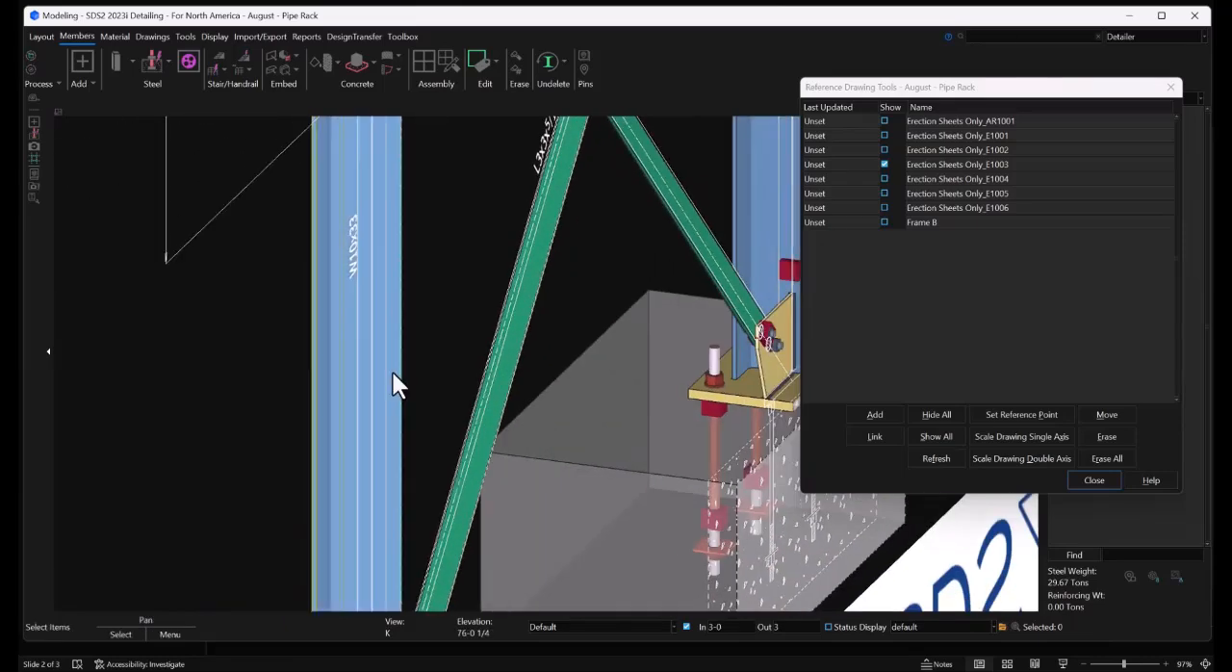
pyautogui.scroll(2, 363, 322)
pyautogui.press('Home')
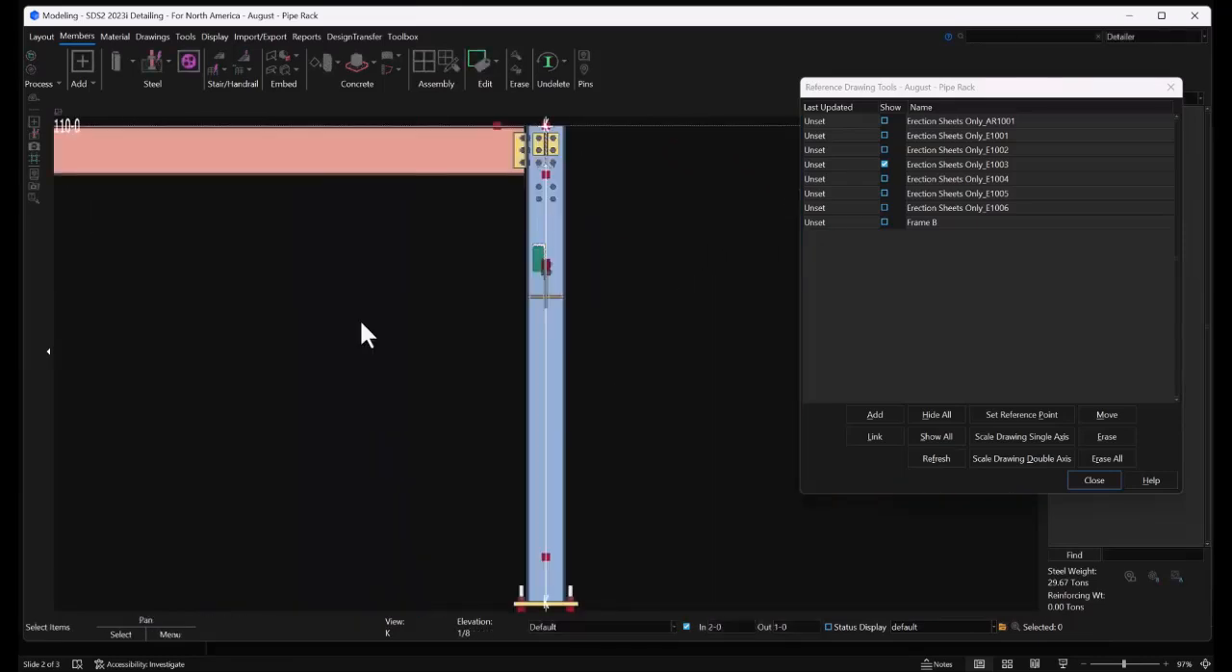
pyautogui.scroll(-2, 643, 323)
pyautogui.scroll(-2, 645, 337)
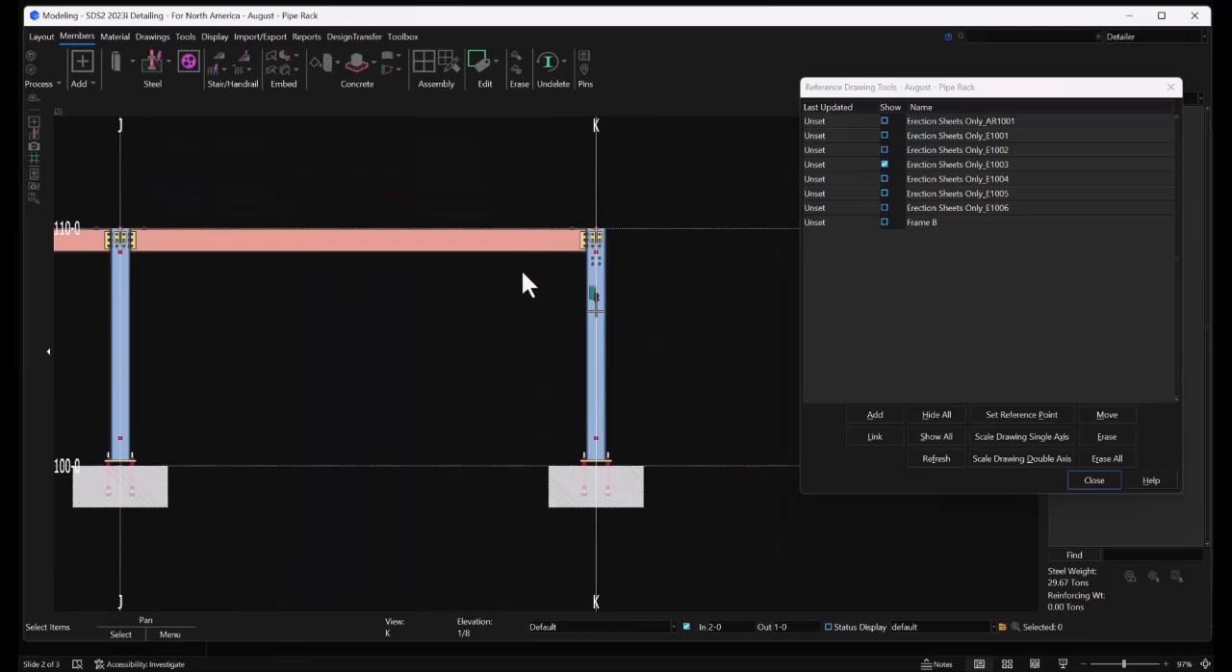
# Turn off the In/Out view depth limits in the grid 1 elevation and set the selection filter to Vertical Braces
pyautogui.click(686, 626)
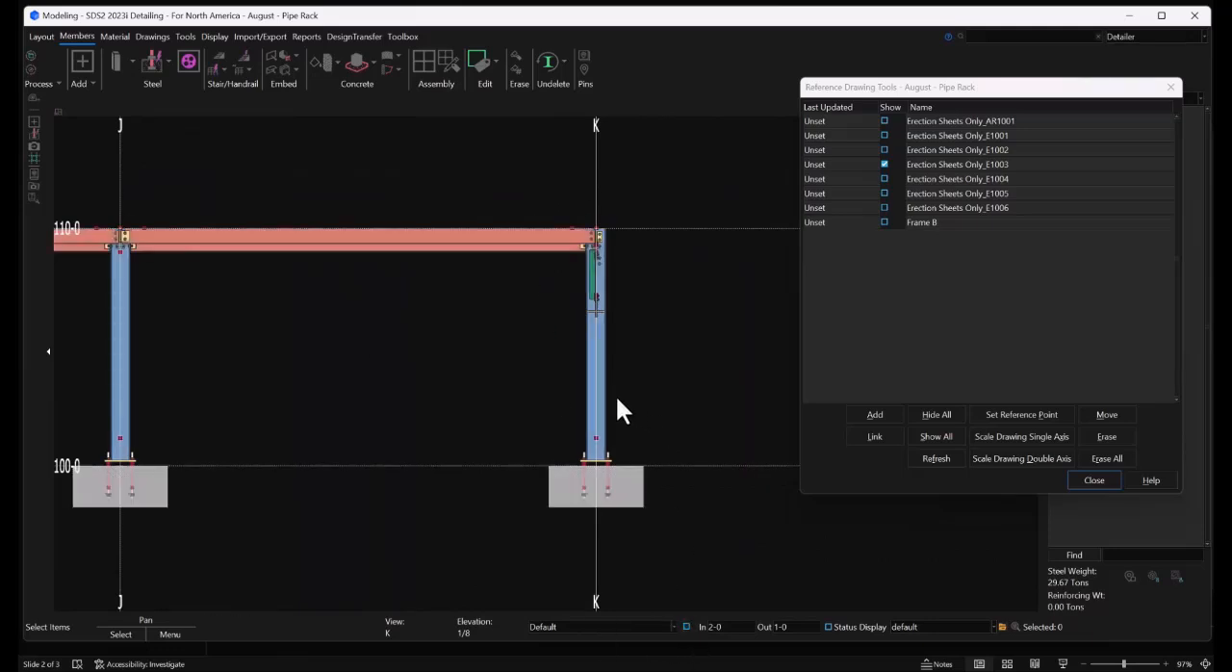
pyautogui.moveTo(592, 340); pyautogui.dragTo(624, 353, button='middle')
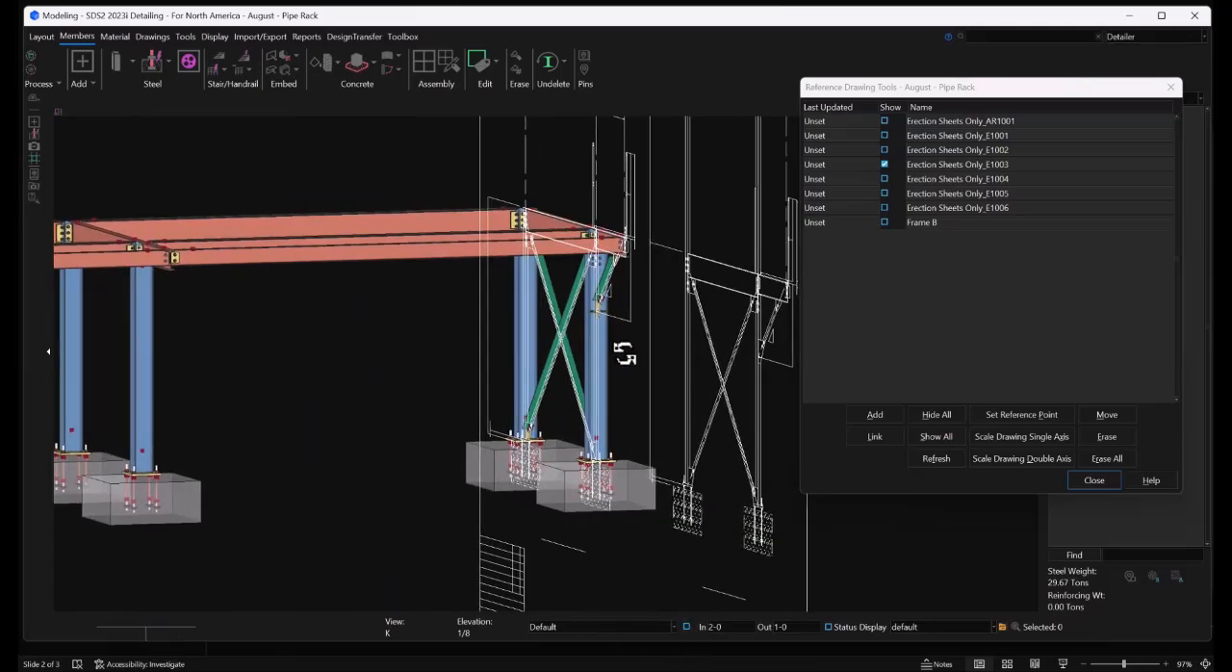
pyautogui.click(41, 35)
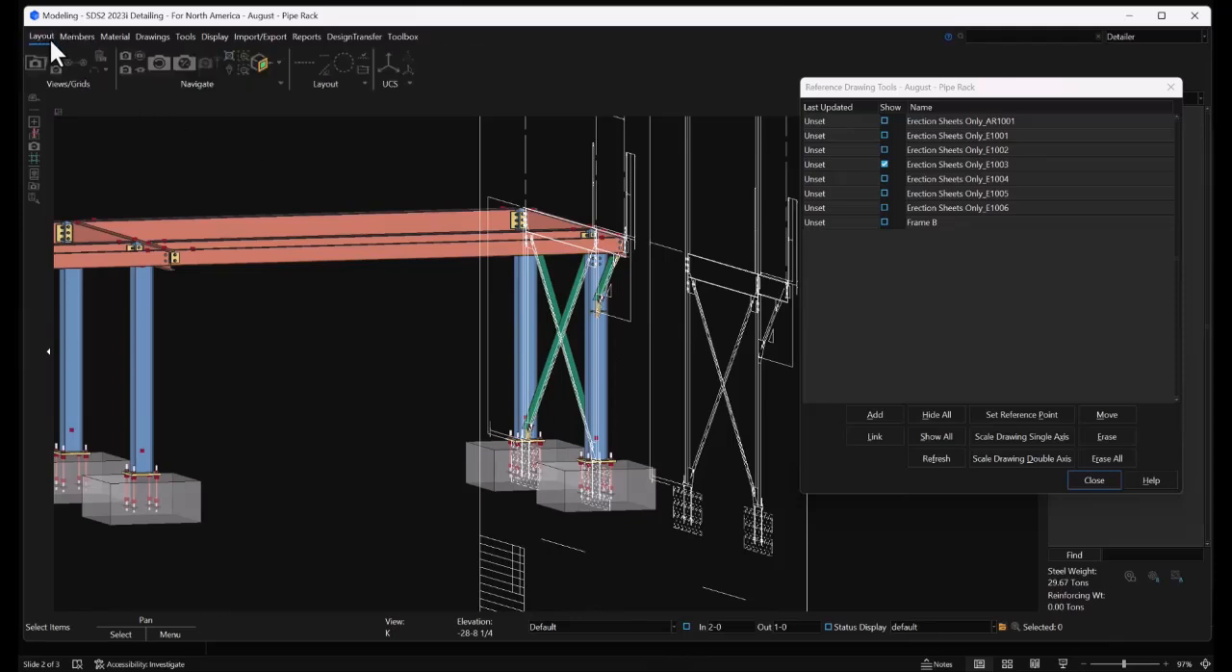
pyautogui.click(154, 60)
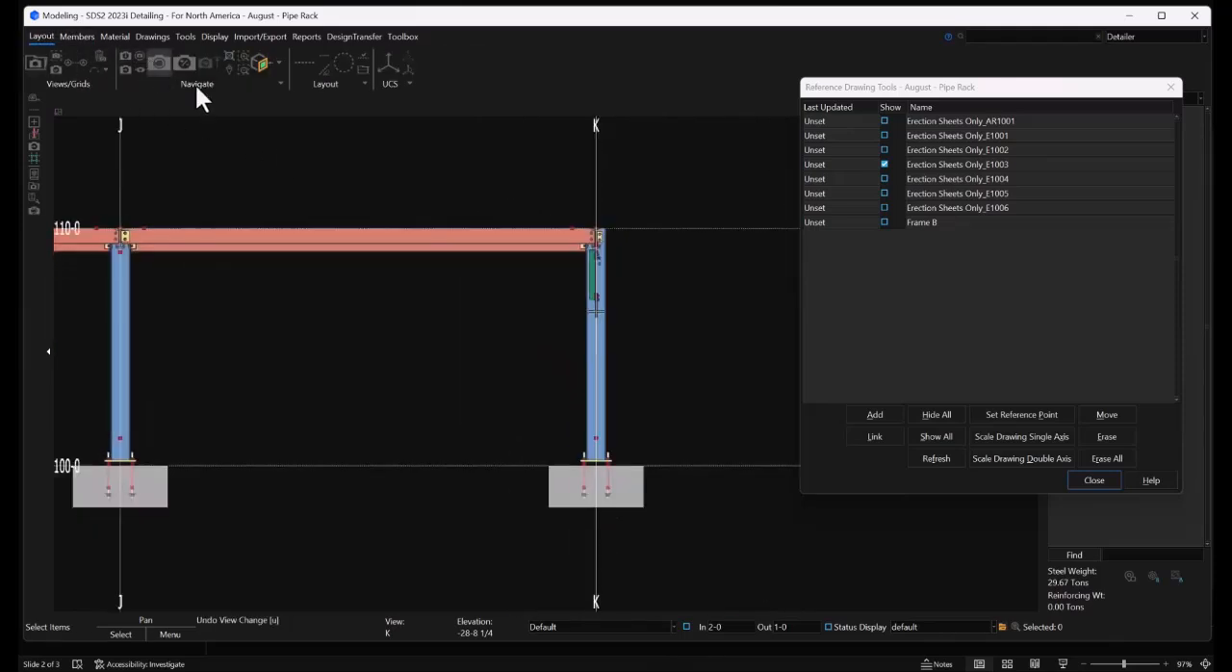
pyautogui.click(566, 627)
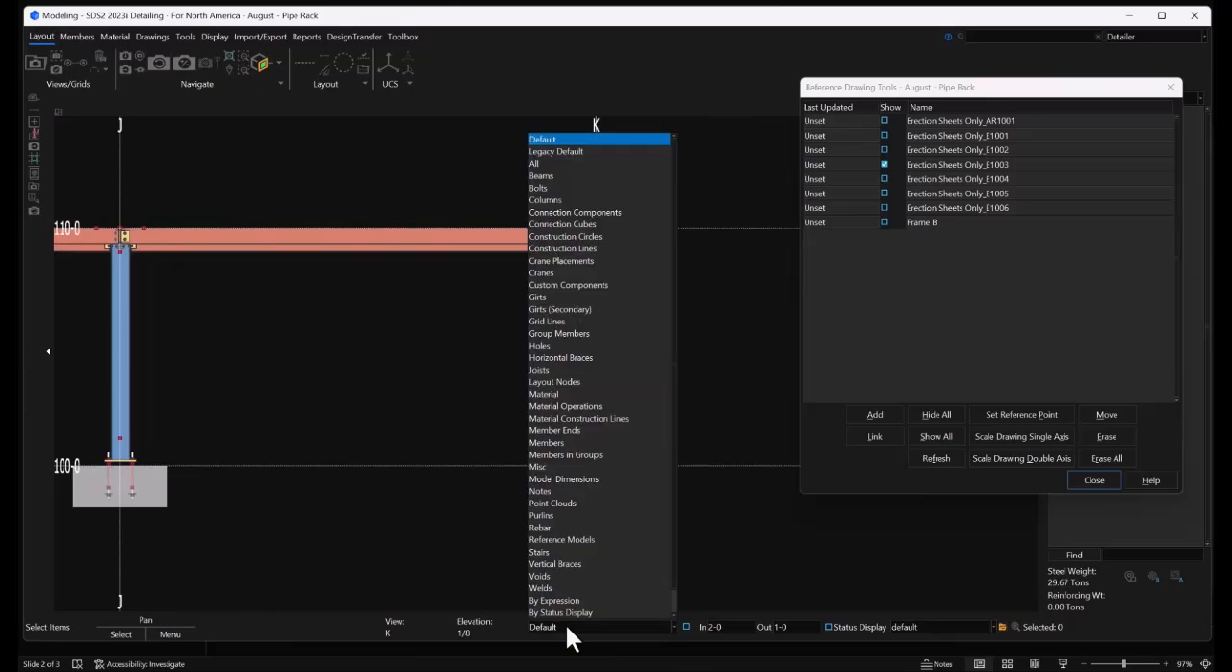
pyautogui.click(575, 563)
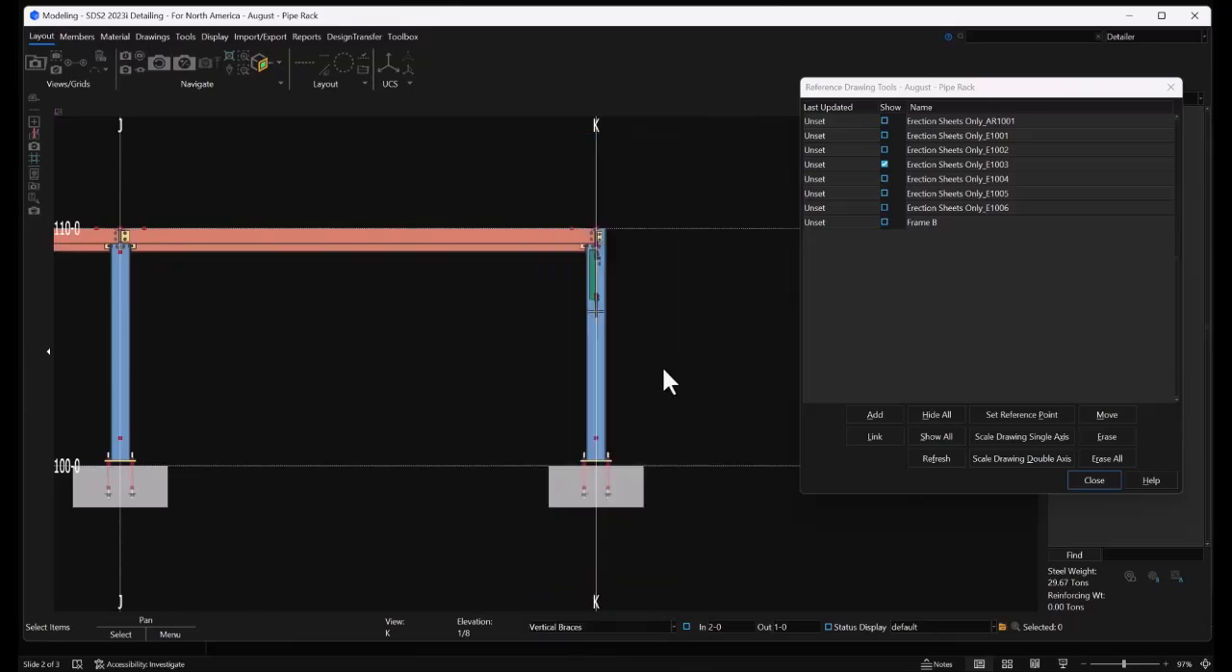
# Copy the kicker and both crossing braces at grid K linearly in the horizontal direction with X-spacing -20-0 and 6 copies
pyautogui.moveTo(662, 262); pyautogui.dragTo(506, 421)
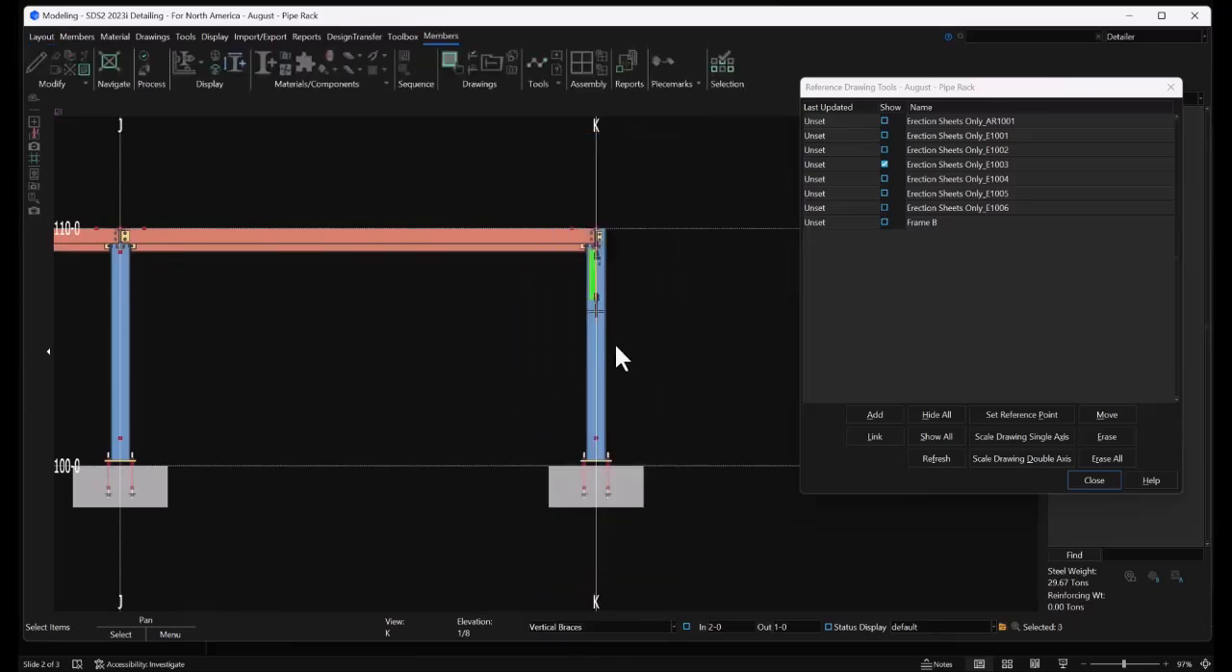
pyautogui.moveTo(596, 331); pyautogui.dragTo(621, 340, button='middle')
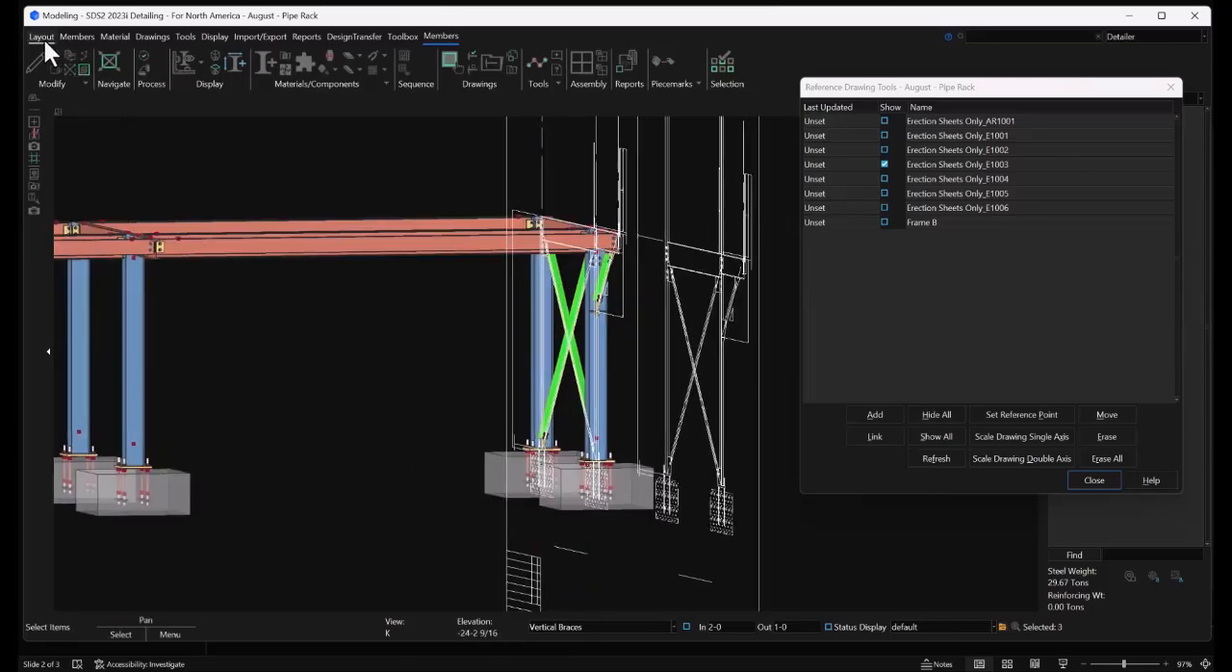
pyautogui.click(43, 37)
pyautogui.click(159, 61)
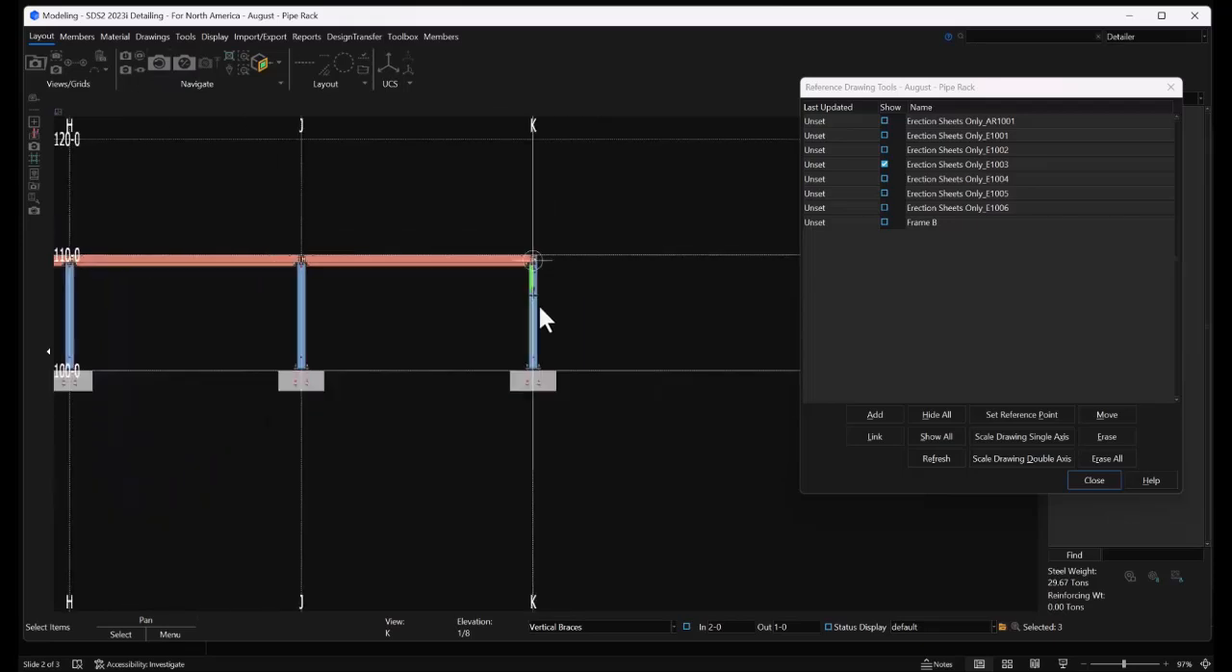
pyautogui.moveTo(467, 323); pyautogui.dragTo(578, 333, button='middle')
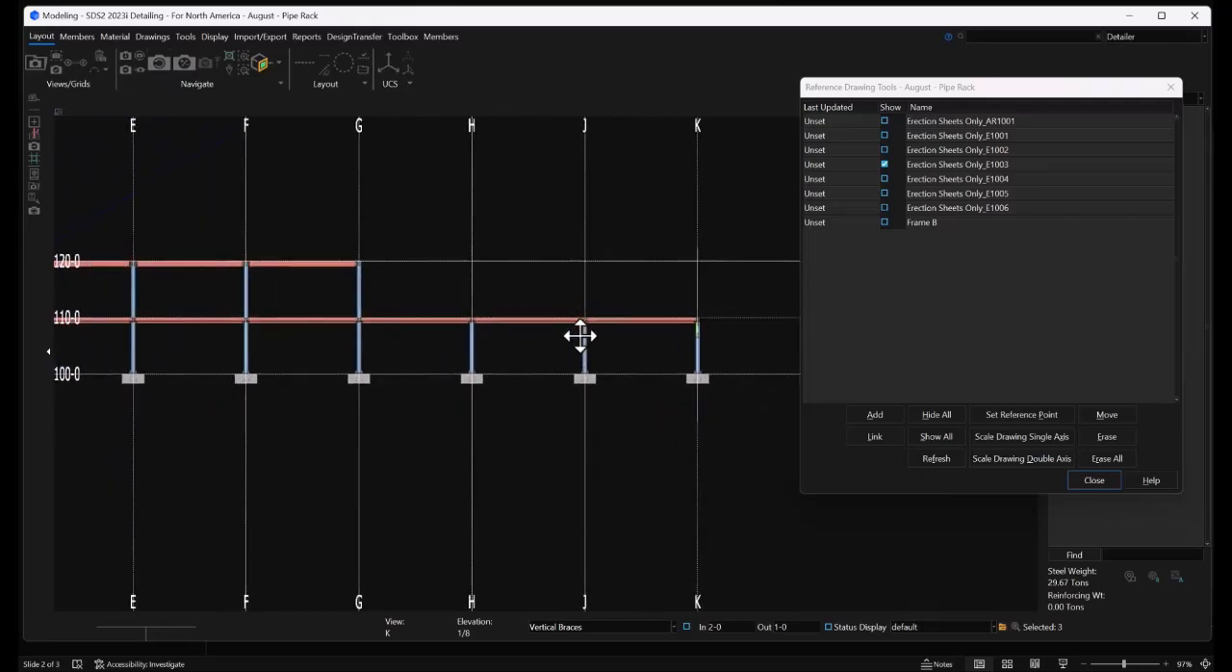
pyautogui.rightClick(600, 220)
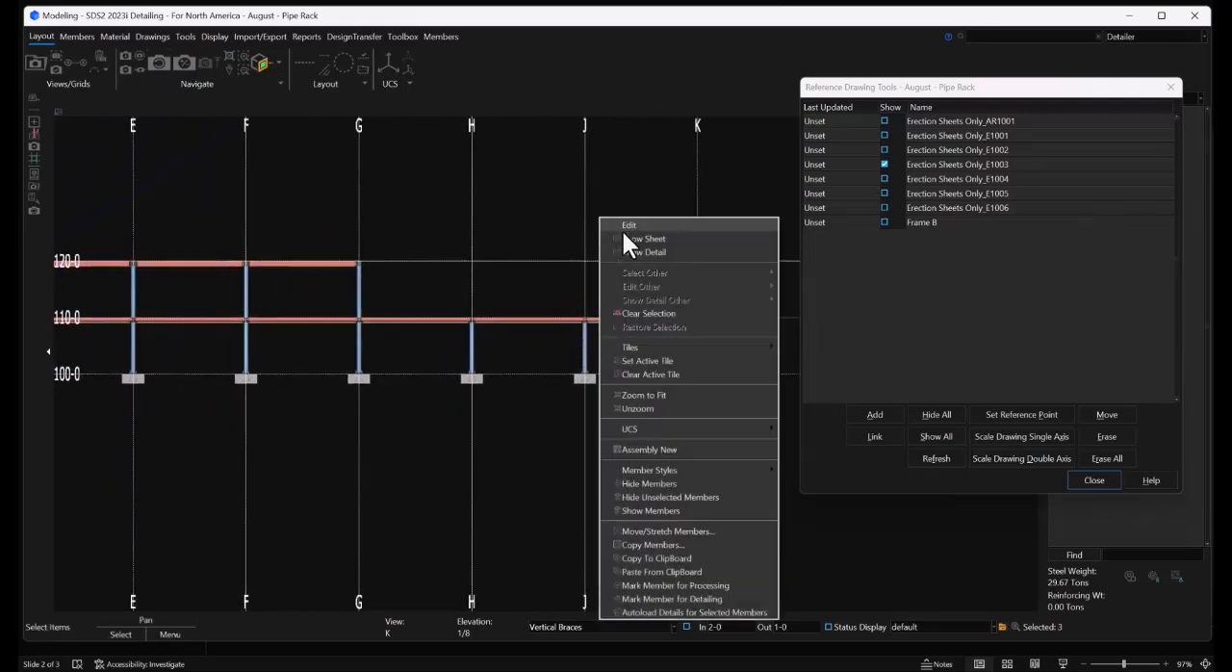
pyautogui.click(643, 545)
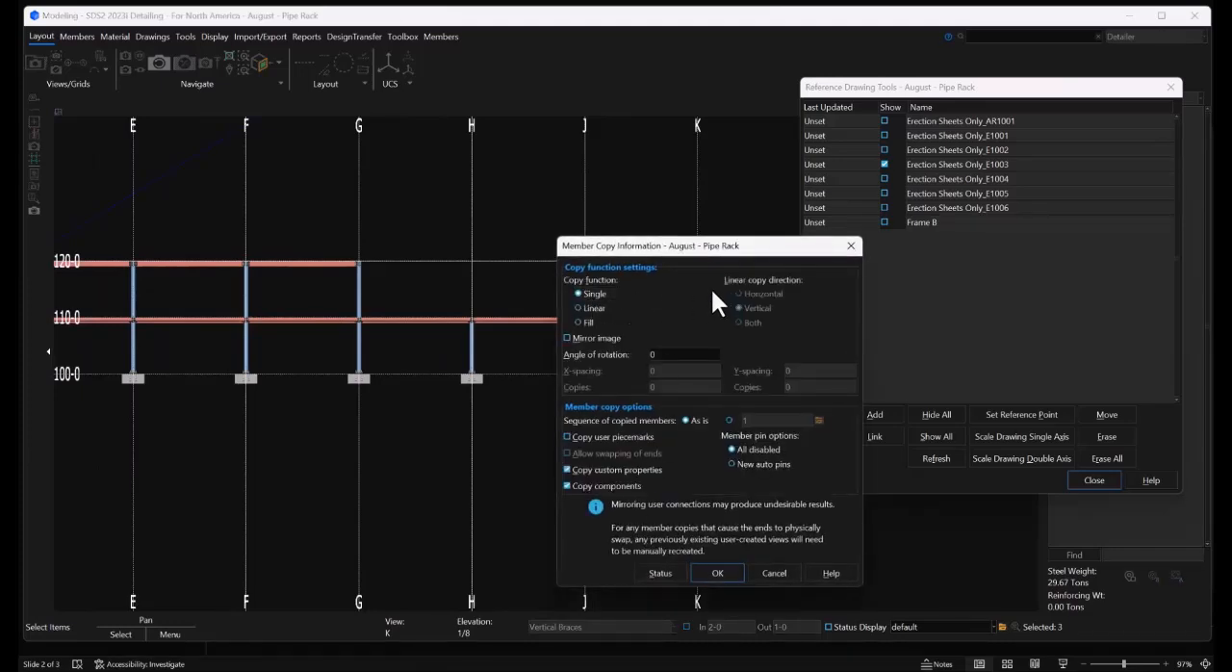
pyautogui.click(590, 307)
pyautogui.click(738, 293)
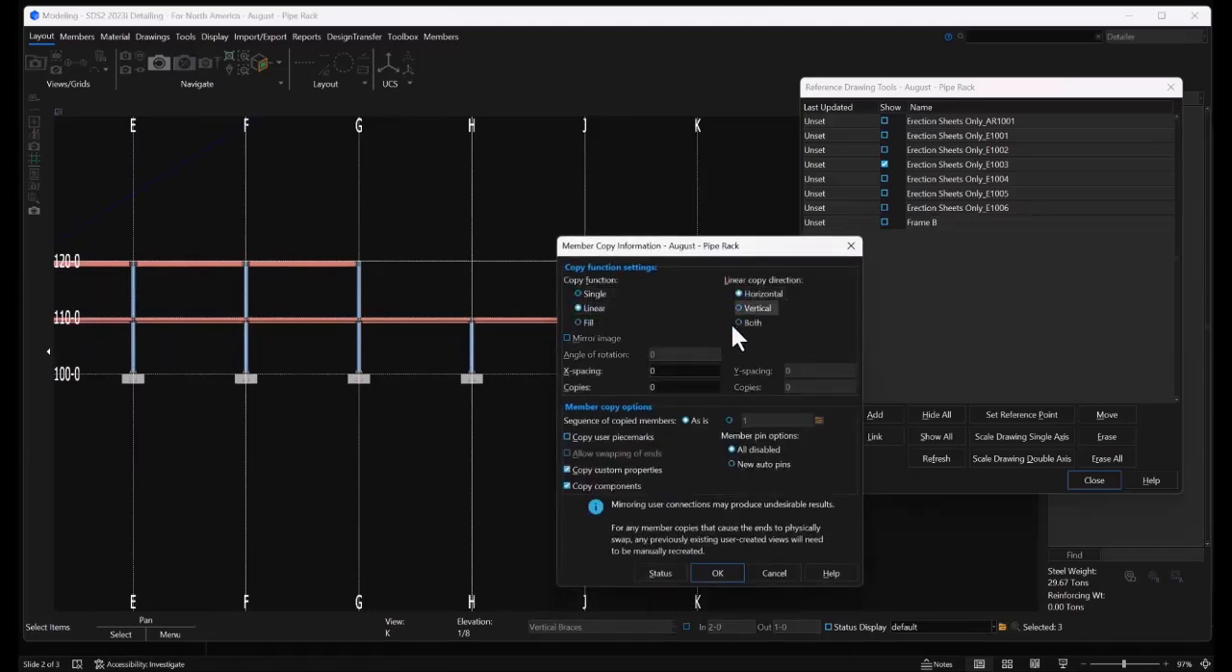
pyautogui.click(674, 371)
pyautogui.write('-20-0')
pyautogui.press('Tab')
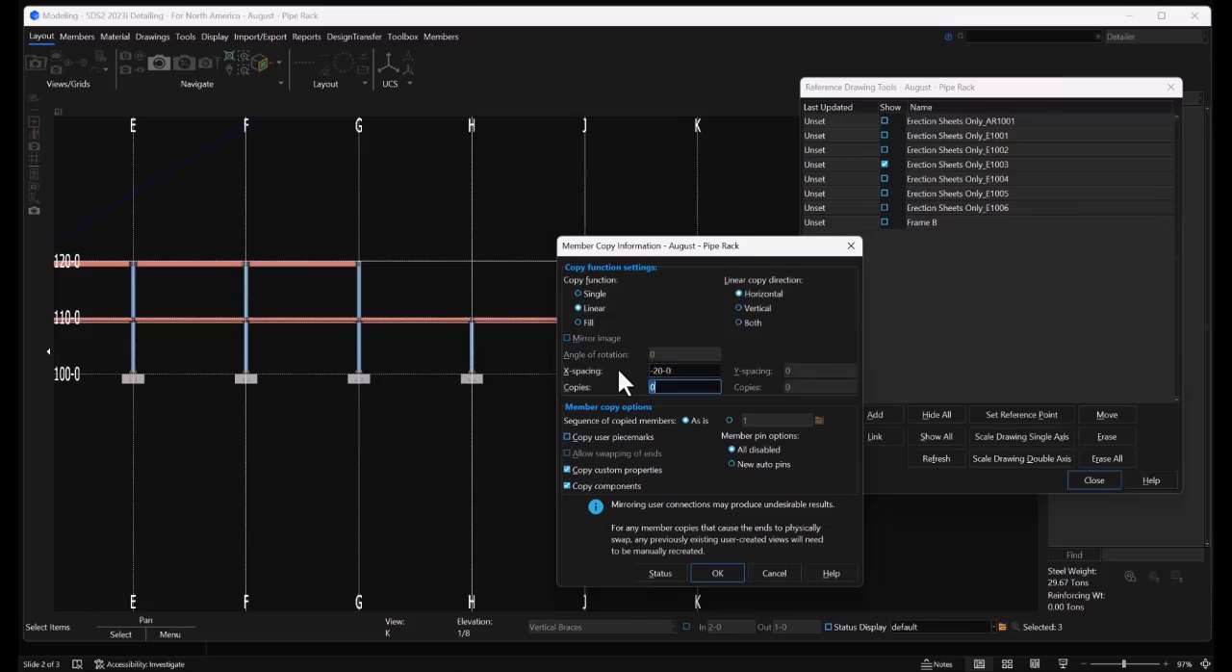
pyautogui.click(716, 573)
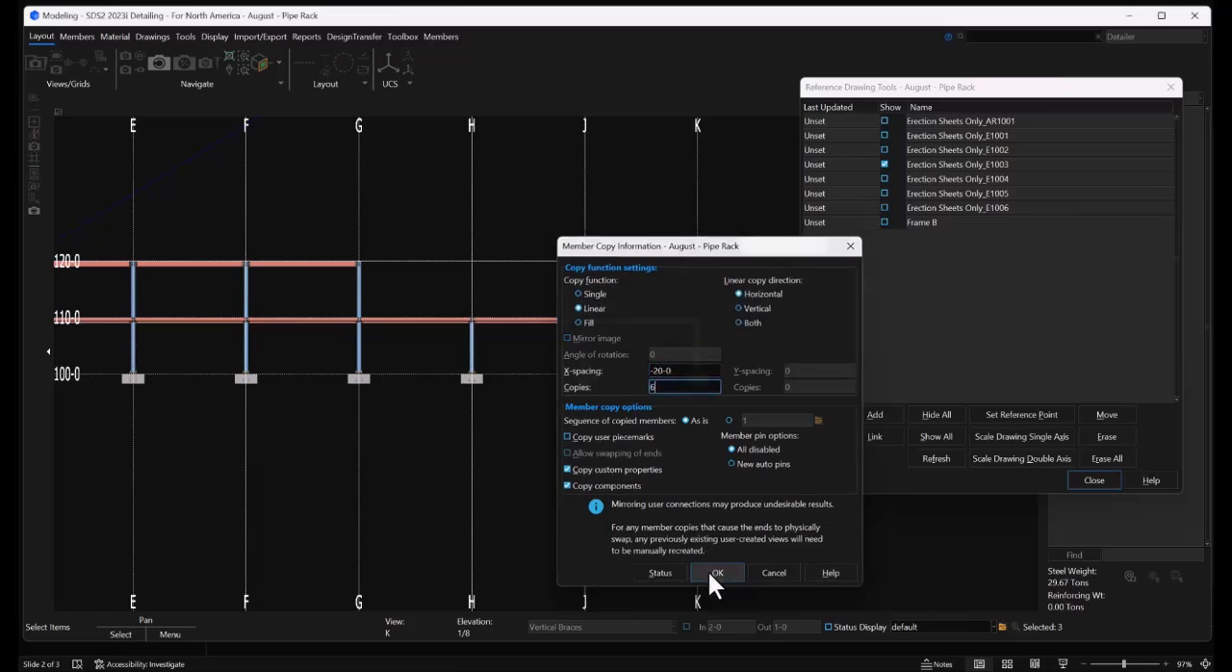
pyautogui.click(608, 496)
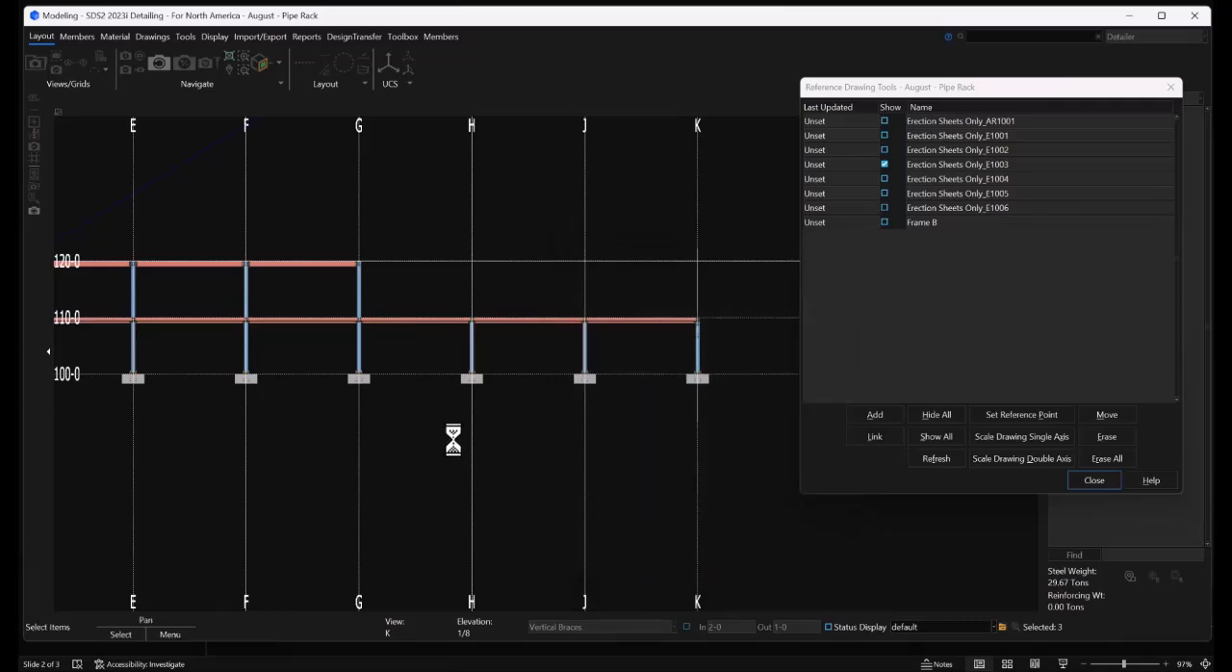
pyautogui.rightClick(408, 421)
pyautogui.click(404, 413)
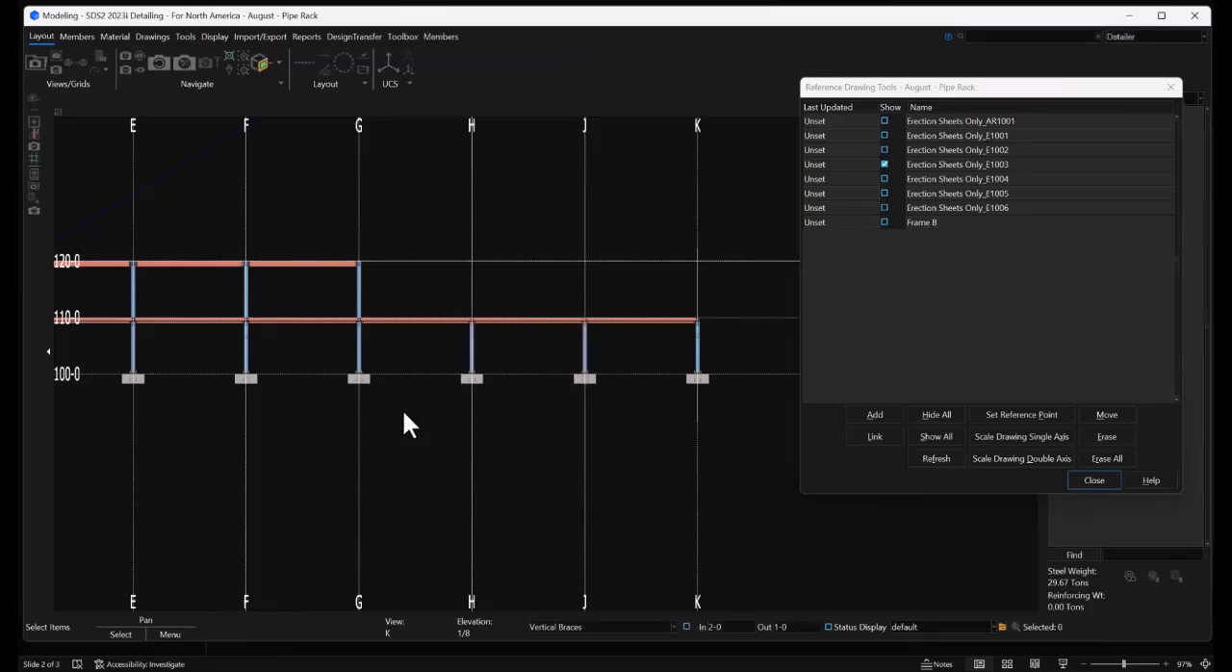
# Inspect the copied braces along the rack in 3D and hide the reference drawing Erection Sheets Only_E1003
pyautogui.keyDown('shift'); pyautogui.moveTo(361, 350); pyautogui.dragTo(280, 368, button='middle'); pyautogui.keyUp('shift')
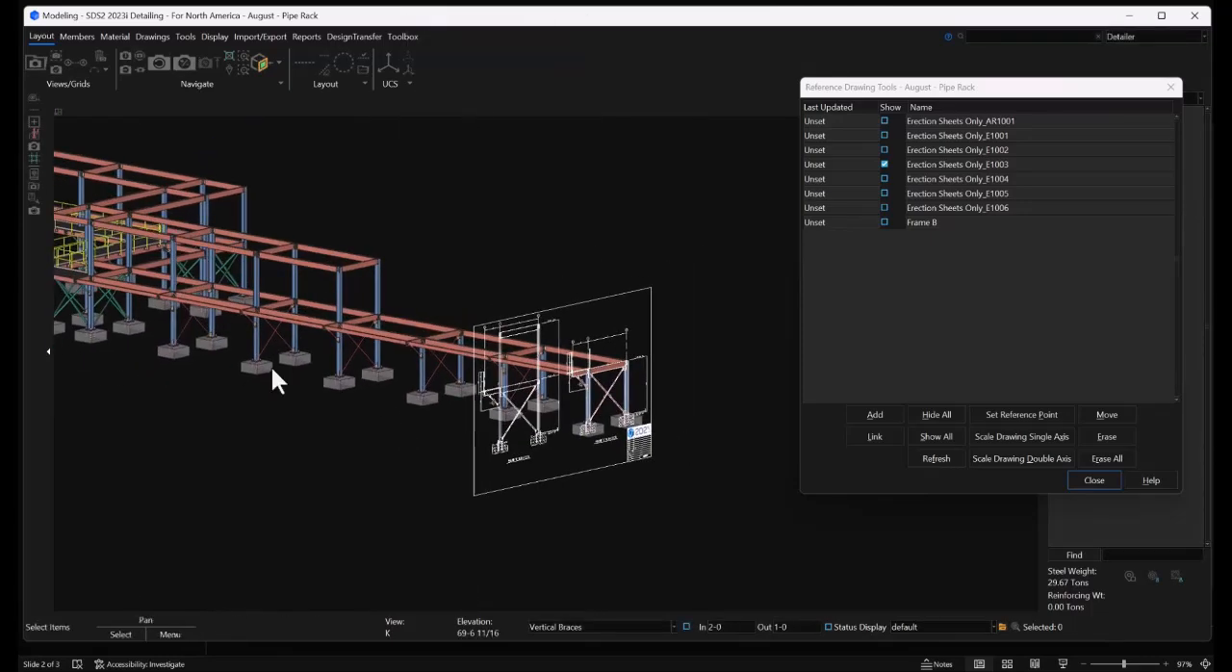
pyautogui.scroll(5, 96, 274)
pyautogui.scroll(-5, 272, 354)
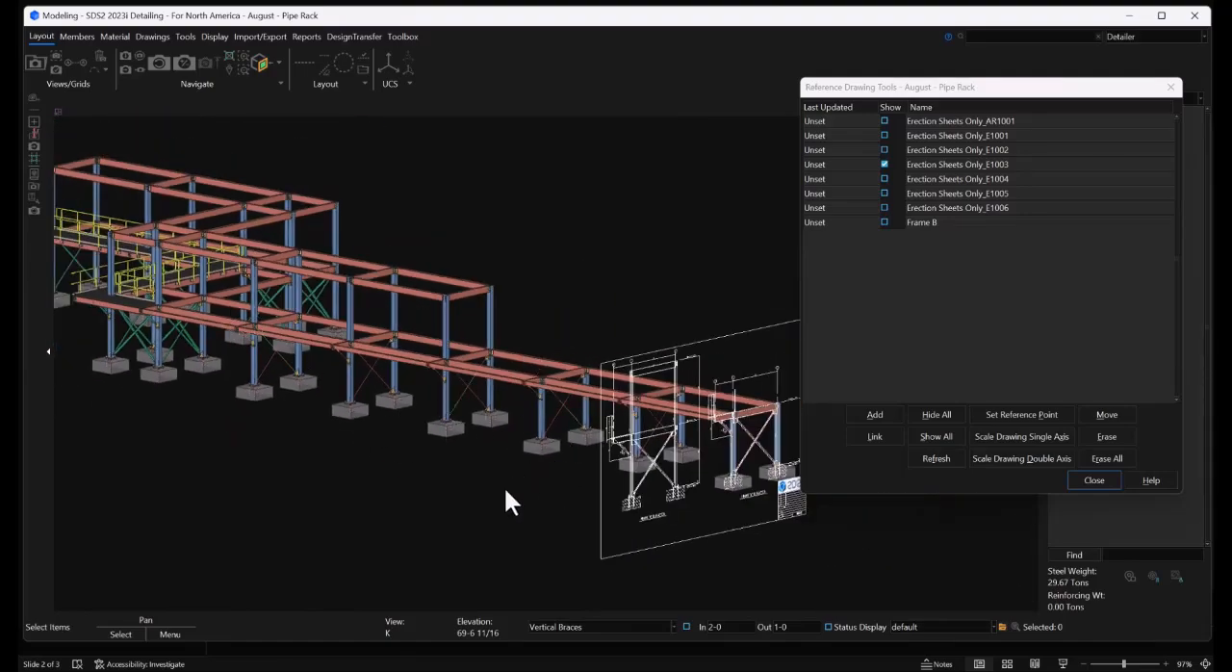
pyautogui.scroll(4, 258, 348)
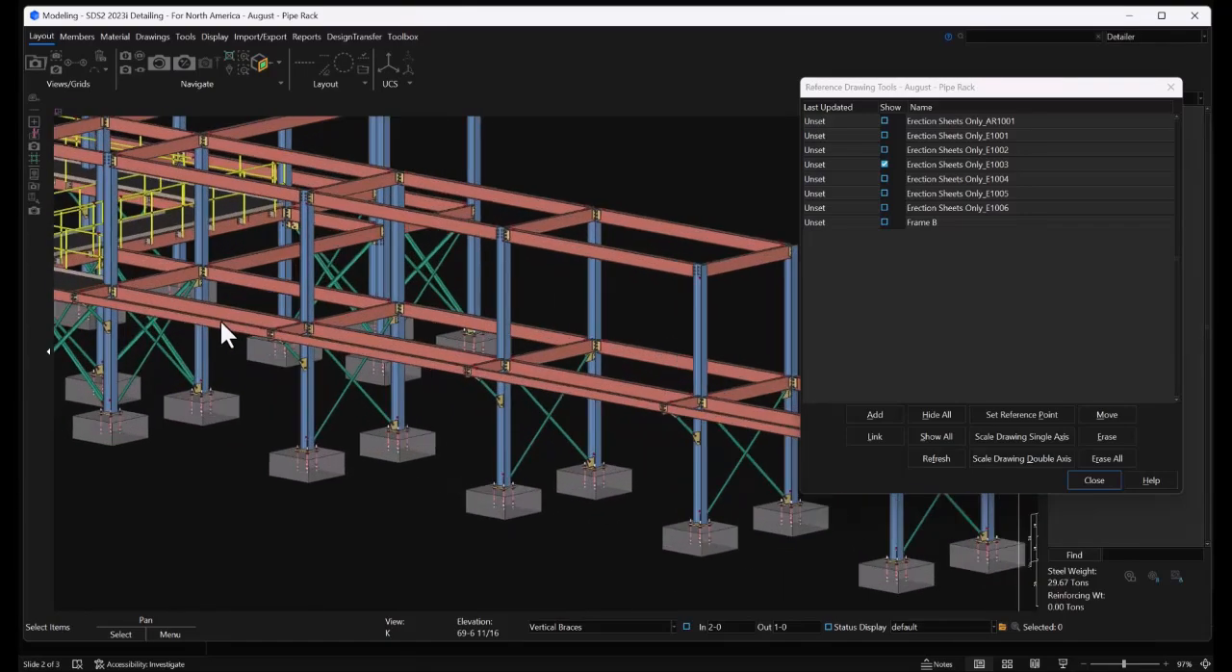
pyautogui.moveTo(220, 327)
pyautogui.keyDown('shift'); pyautogui.mouseDown(button='middle')
pyautogui.moveTo(407, 334)
pyautogui.moveTo(276, 346)
pyautogui.moveTo(255, 337)
pyautogui.mouseUp(button='middle'); pyautogui.keyUp('shift')
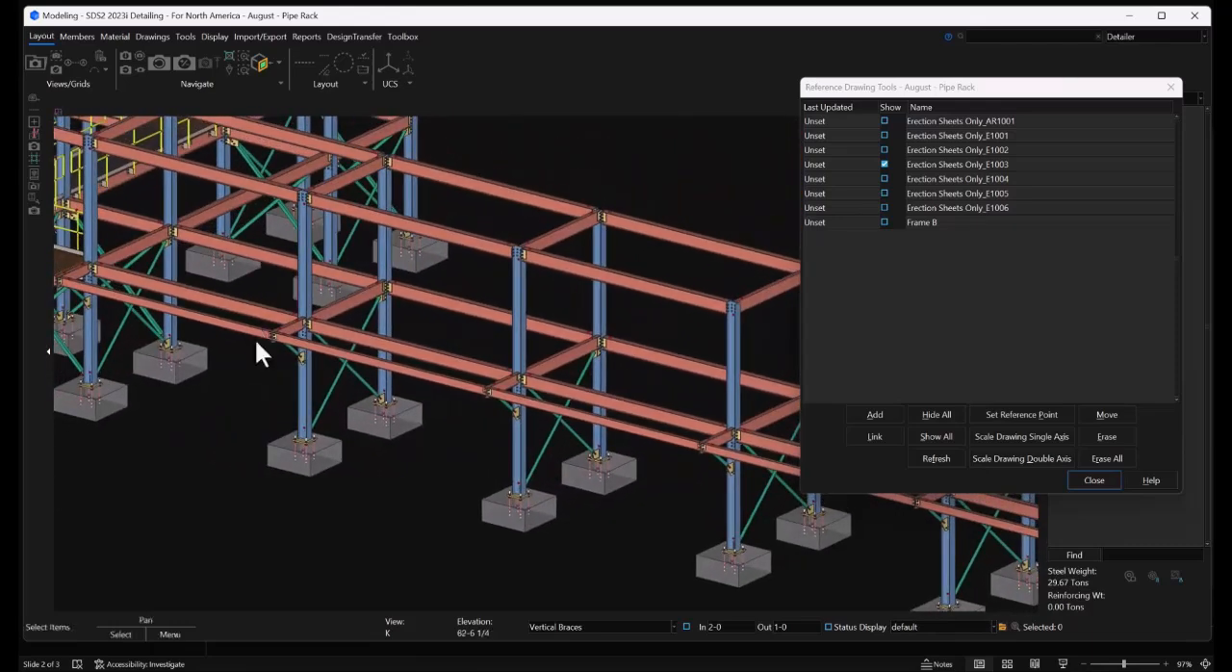
pyautogui.scroll(-5, 240, 330)
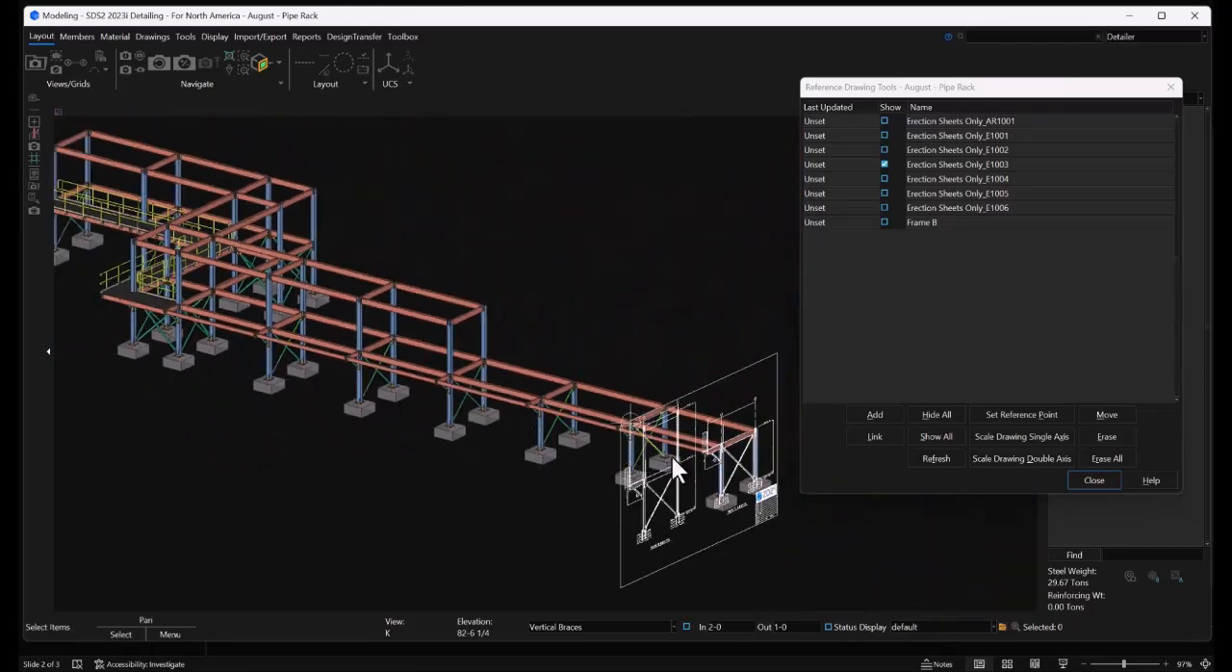
pyautogui.click(885, 163)
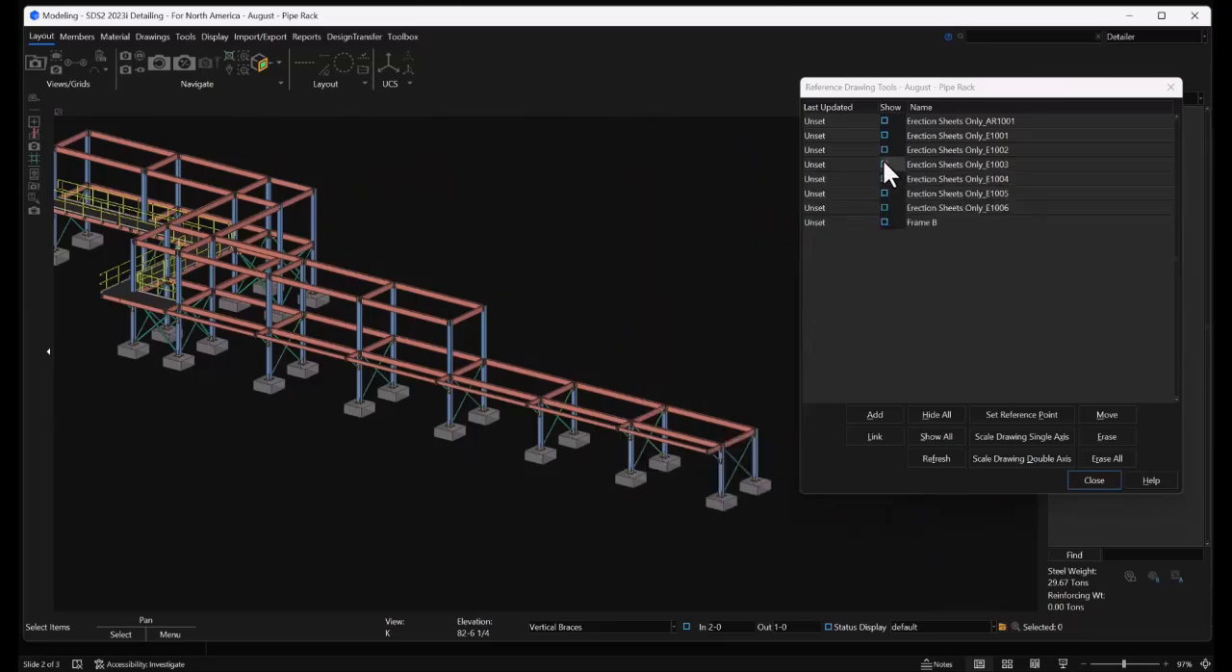
# Set a plan view at elevation 110-0 from the top surface of the outer walkway-line beam near grid D
pyautogui.scroll(10, 169, 307)
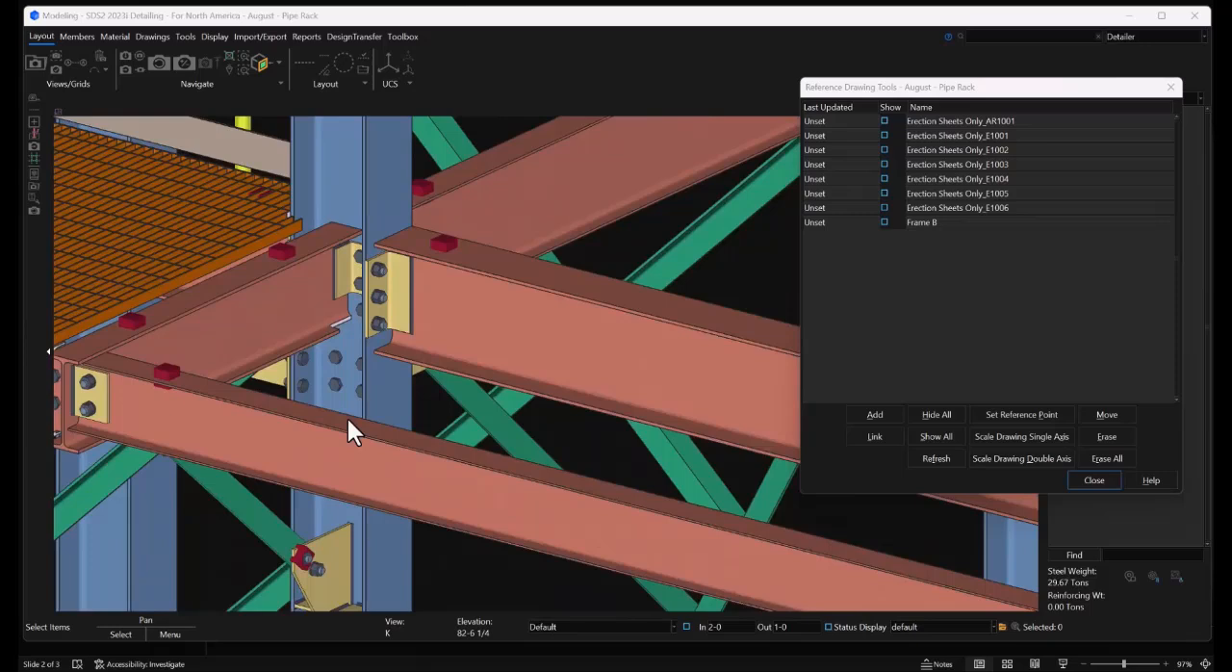
pyautogui.click(348, 417)
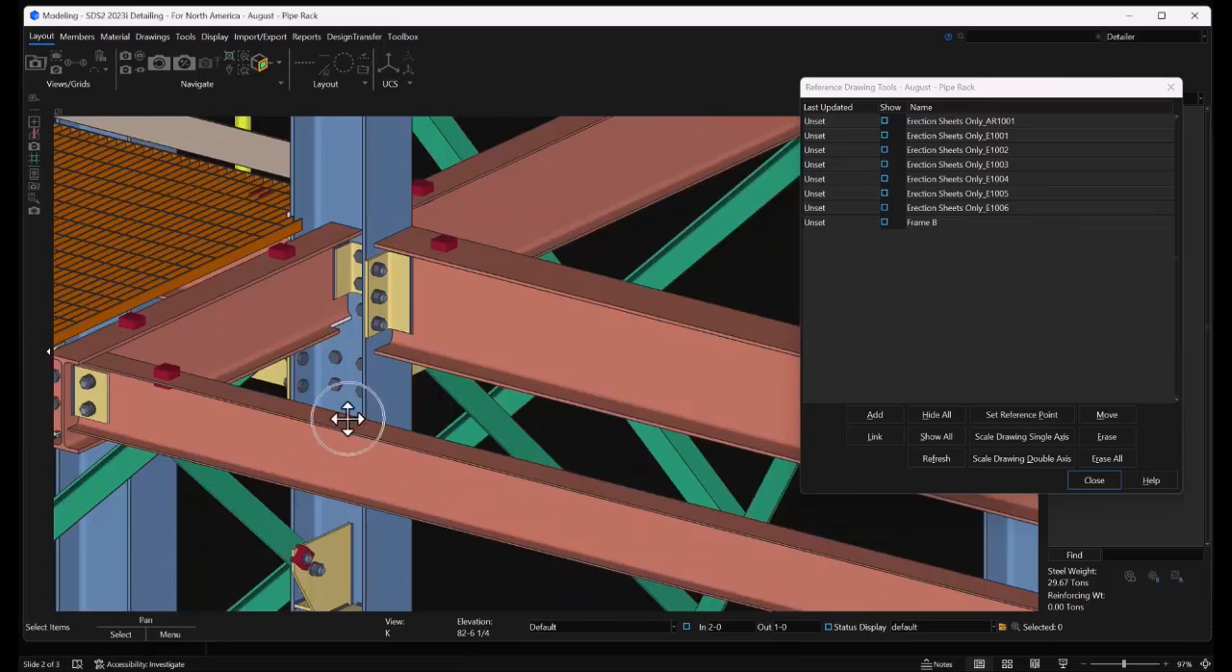
pyautogui.keyDown('ctrl'); pyautogui.middleClick(345, 420); pyautogui.keyUp('ctrl')
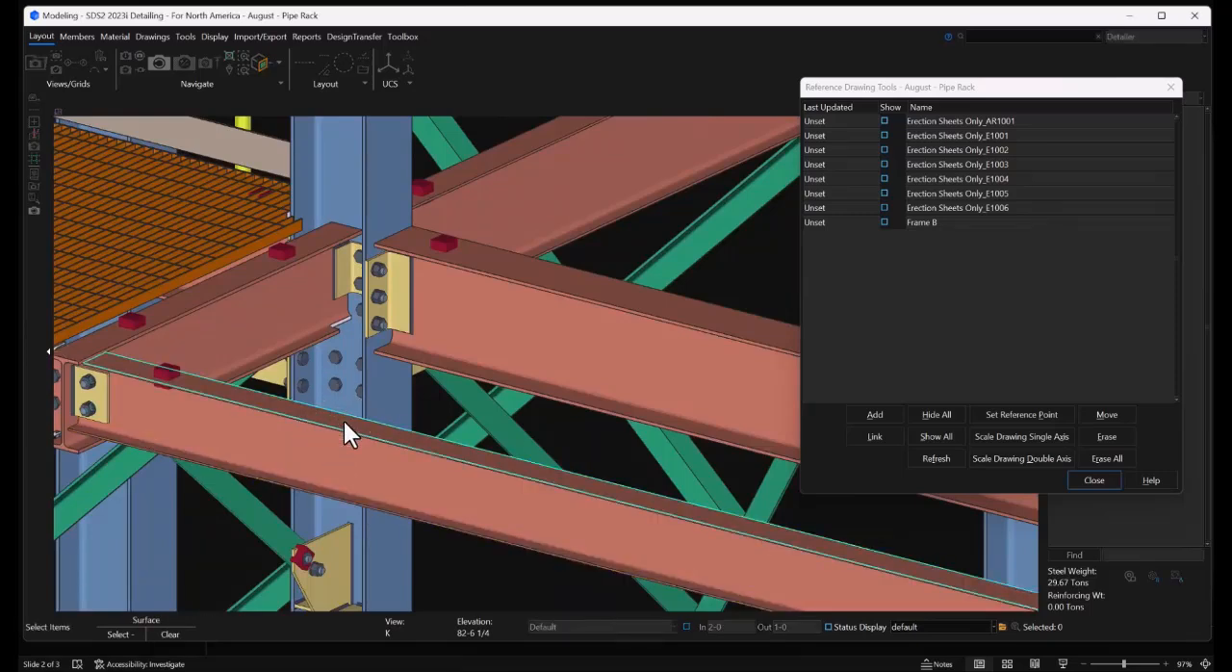
pyautogui.scroll(-3, 564, 470)
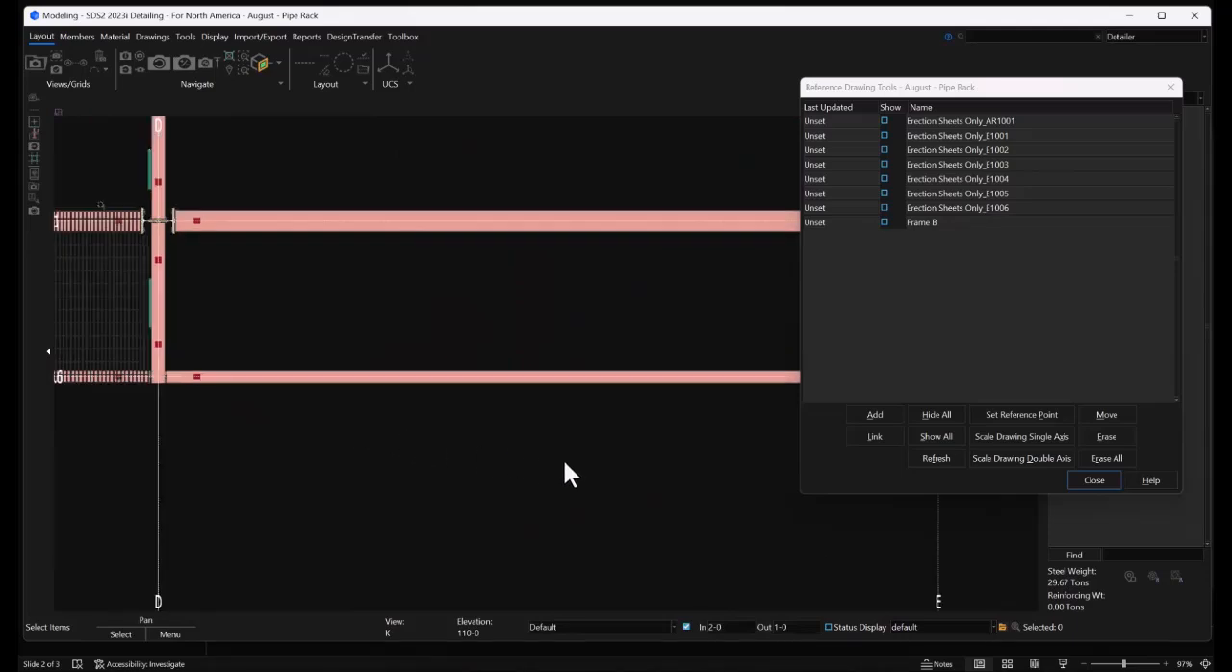
pyautogui.scroll(3, 125, 374)
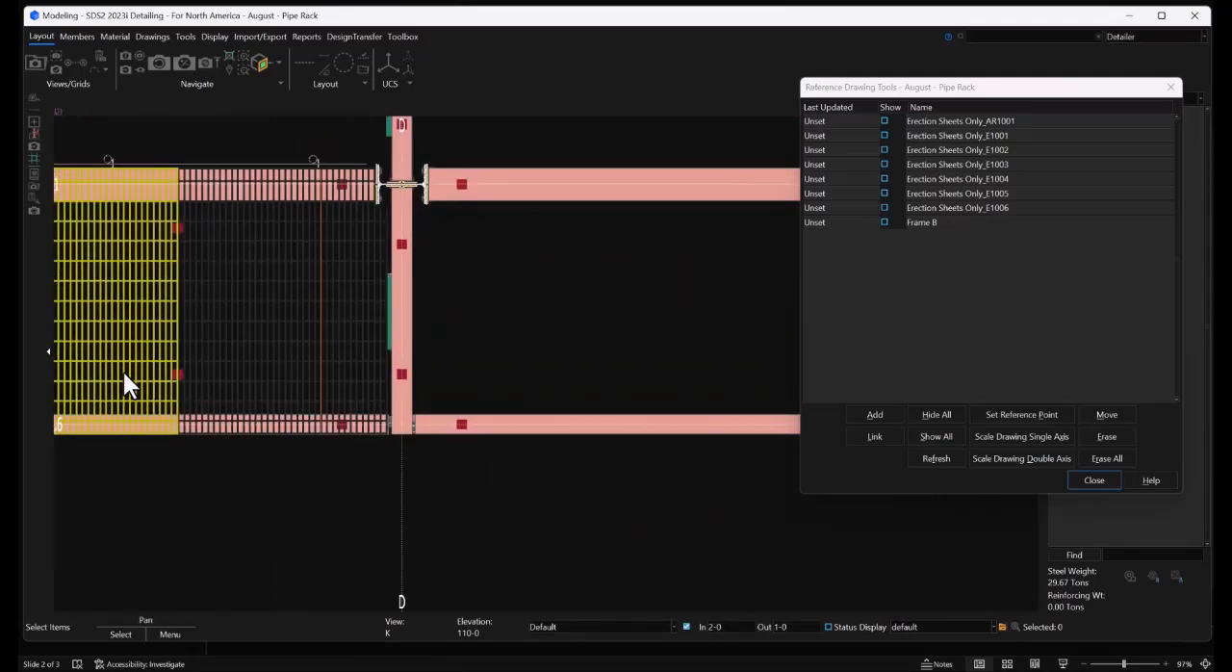
# Open the existing grating panel next to grid D and review its bearing bar and cross bar settings
pyautogui.moveTo(252, 333); pyautogui.dragTo(376, 358, button='middle')
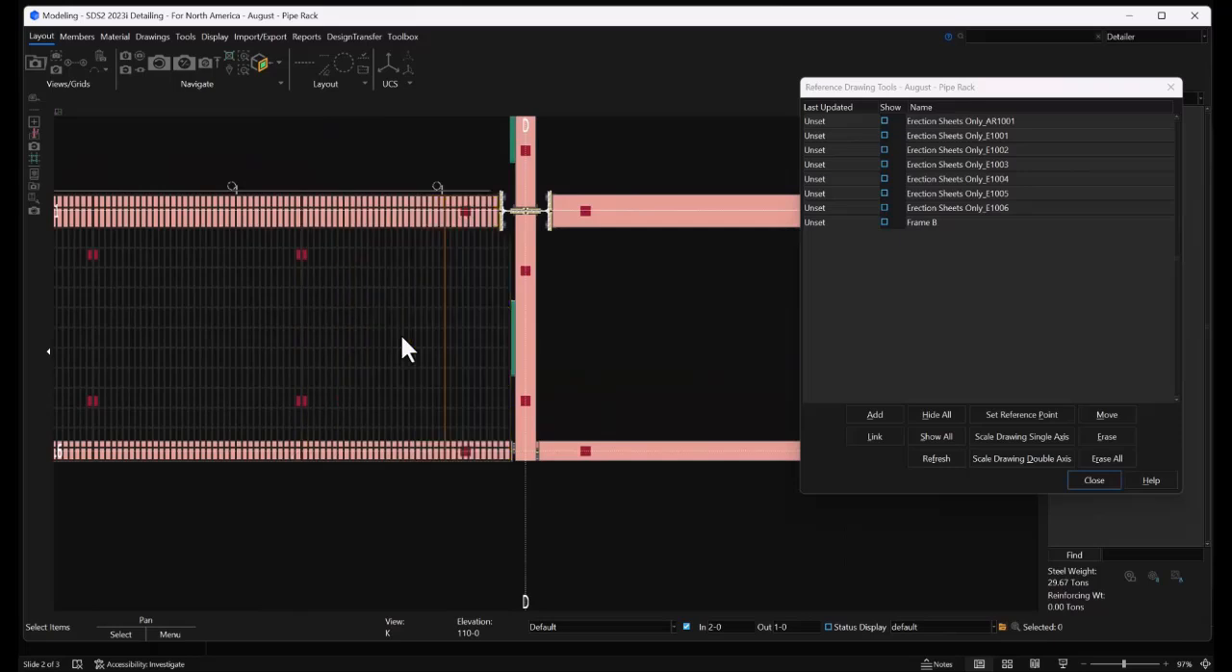
pyautogui.doubleClick(398, 332)
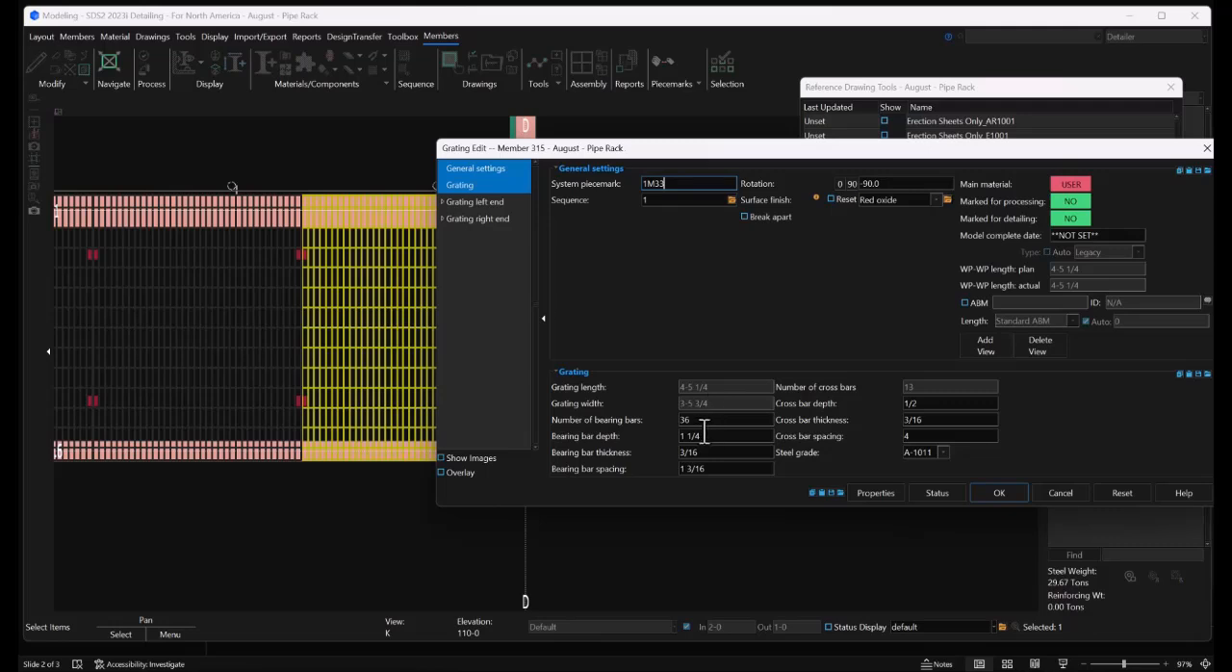
pyautogui.click(1001, 492)
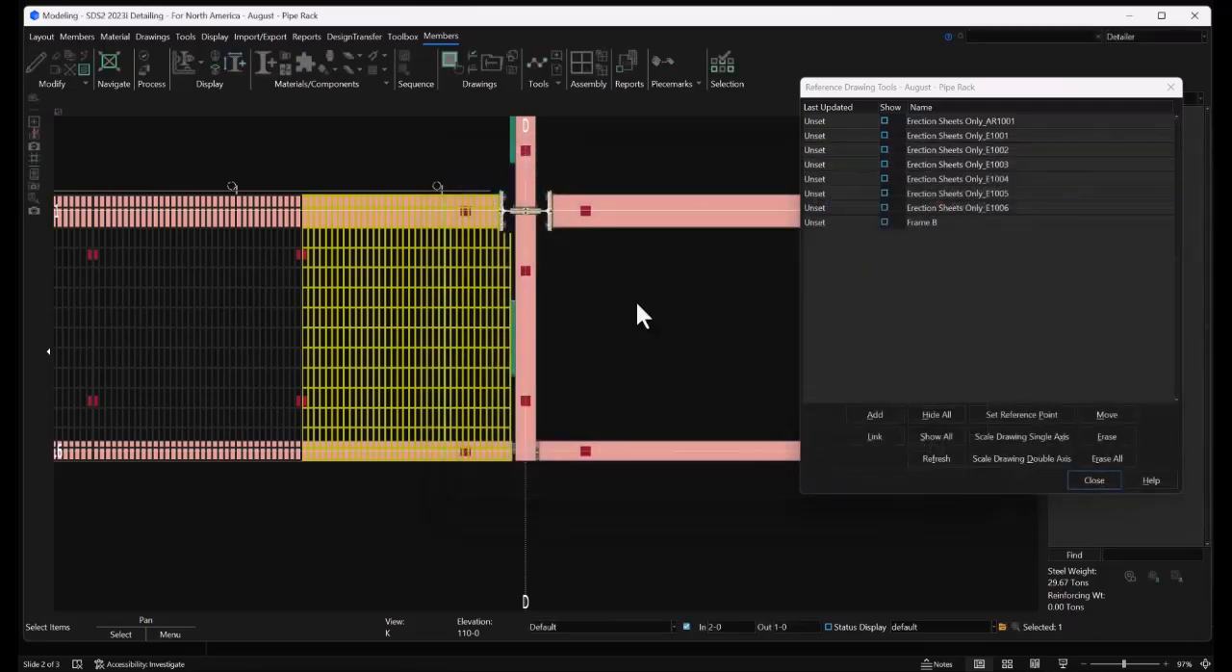
# Add a Grating member across grid D, located along the existing panel's edge from its lower corner to the walkway's upper edge, keeping its default bar settings
pyautogui.moveTo(601, 316); pyautogui.dragTo(542, 344, button='middle')
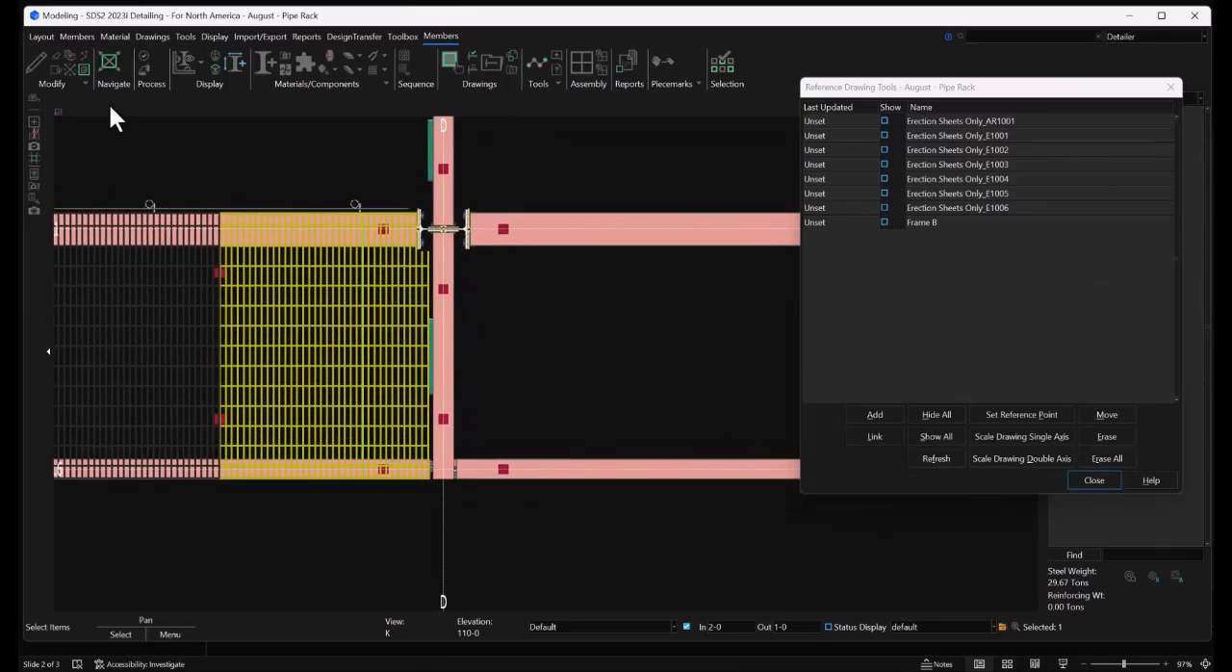
pyautogui.click(76, 35)
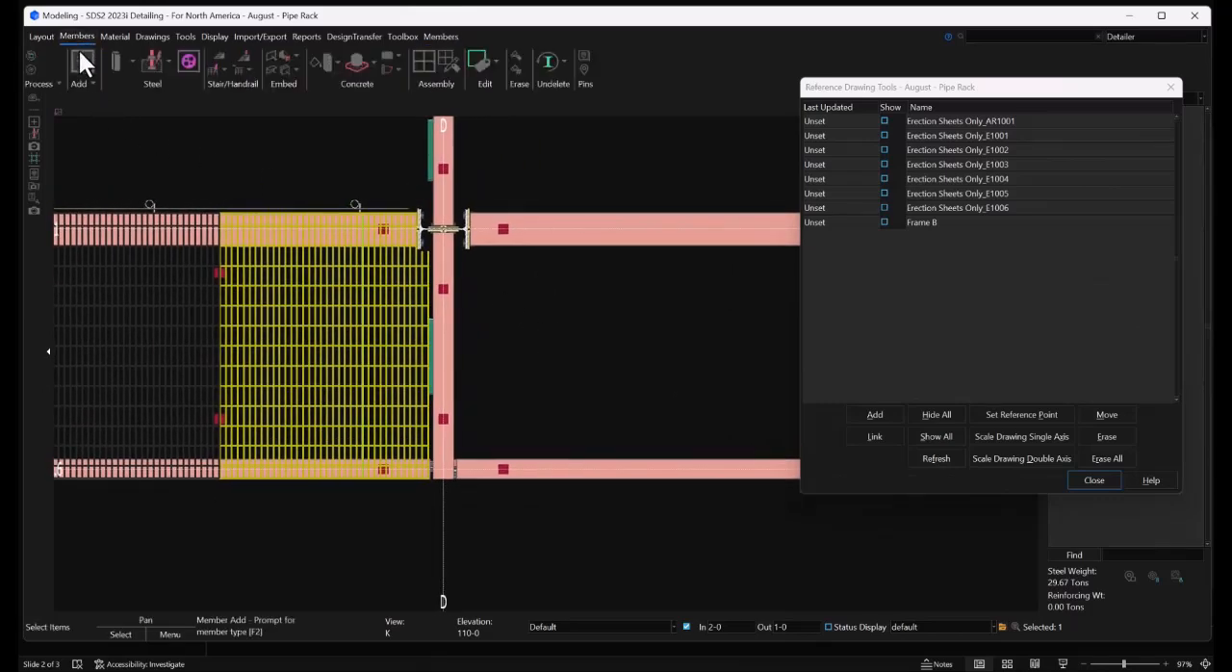
pyautogui.click(81, 55)
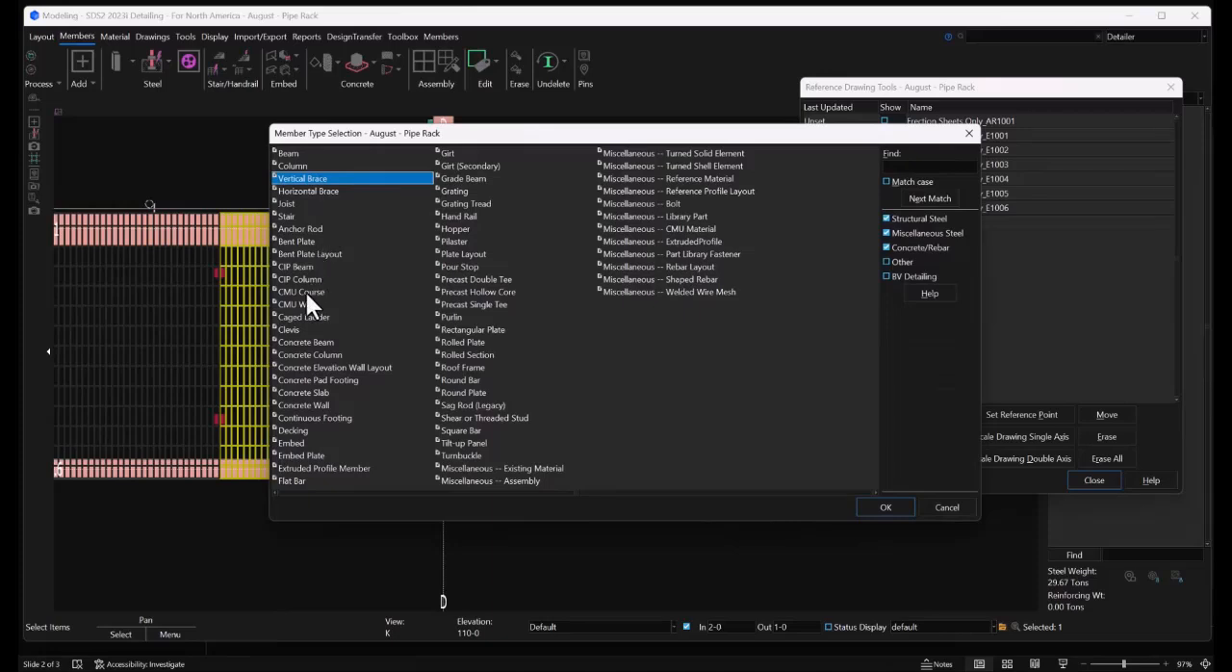
pyautogui.doubleClick(455, 189)
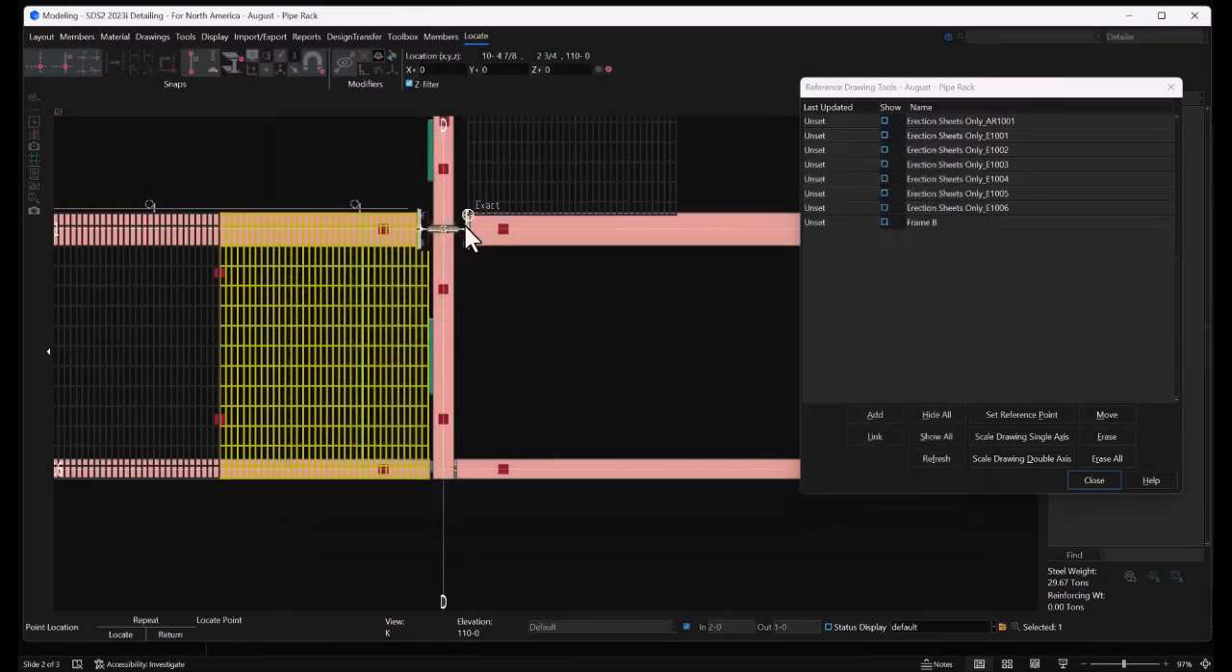
pyautogui.scroll(2, 432, 468)
pyautogui.scroll(3, 432, 470)
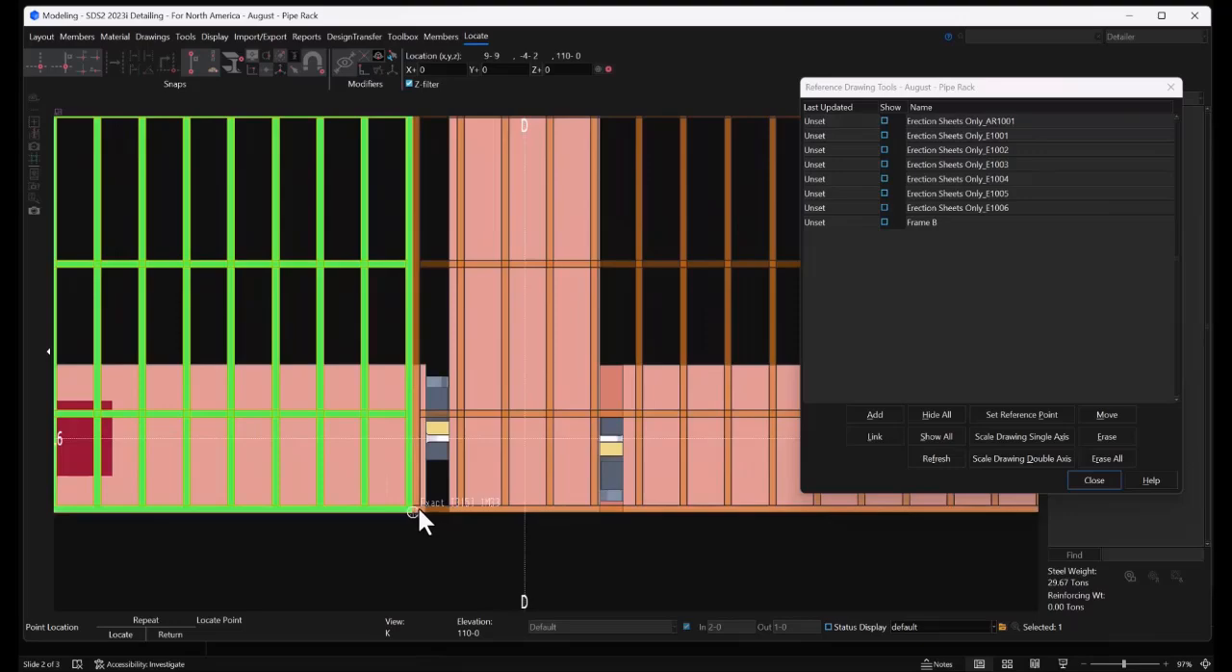
pyautogui.scroll(-4, 418, 509)
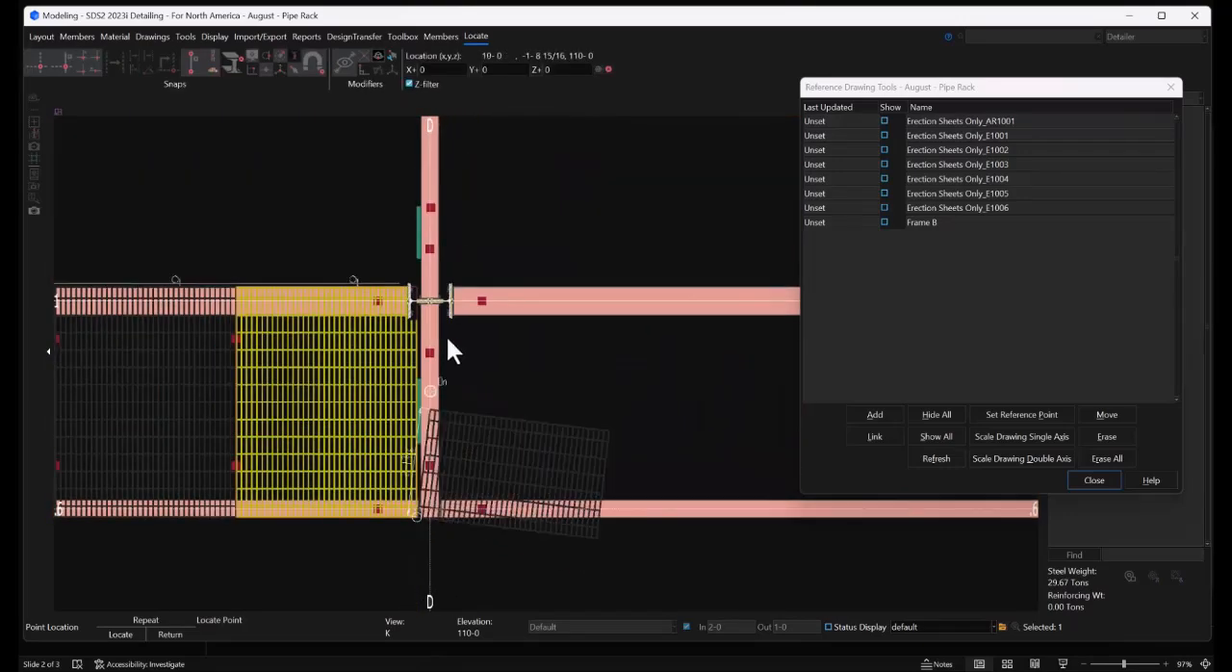
pyautogui.scroll(5, 423, 289)
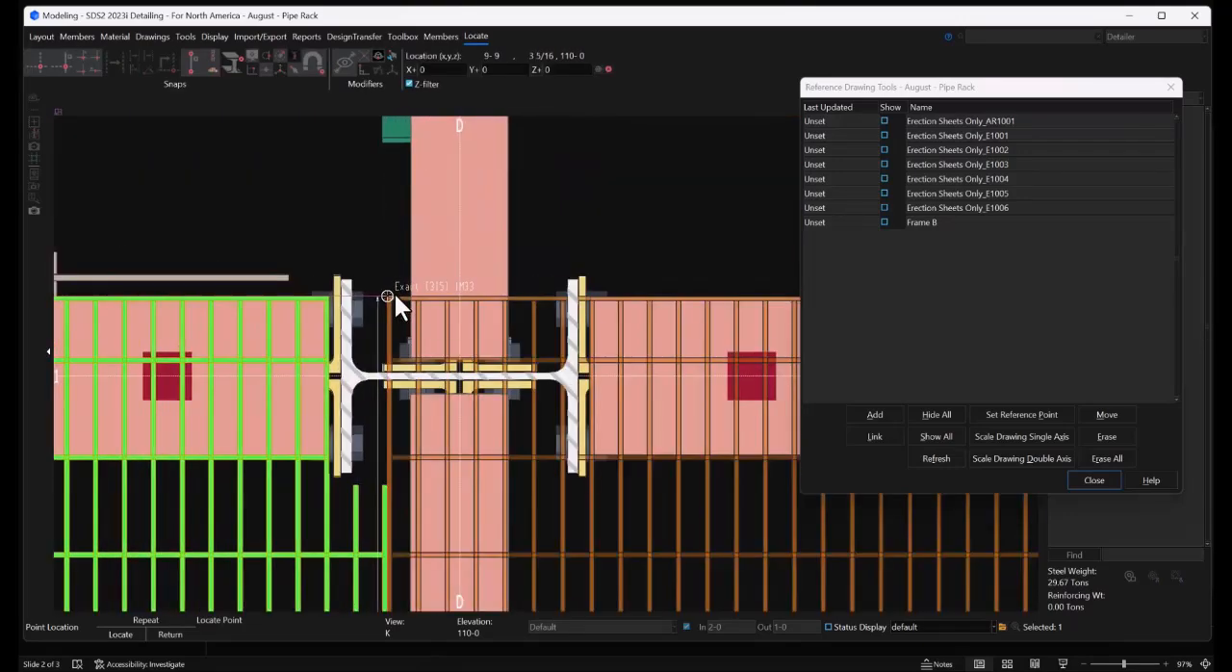
pyautogui.doubleClick(396, 295)
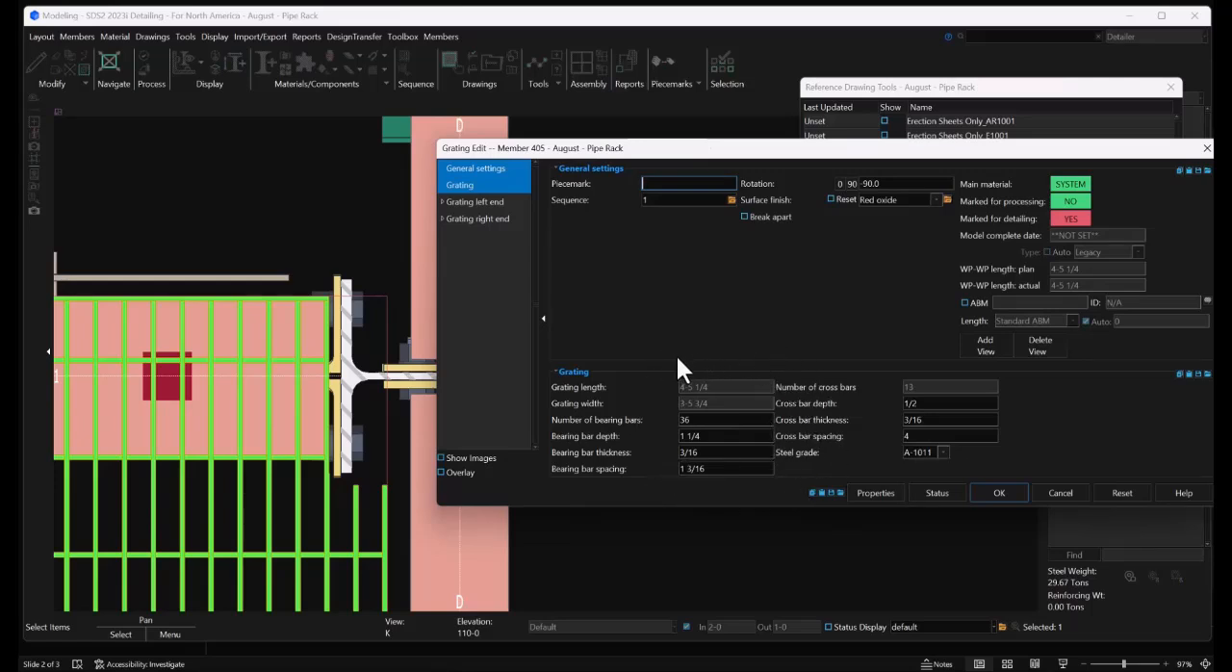
pyautogui.click(997, 491)
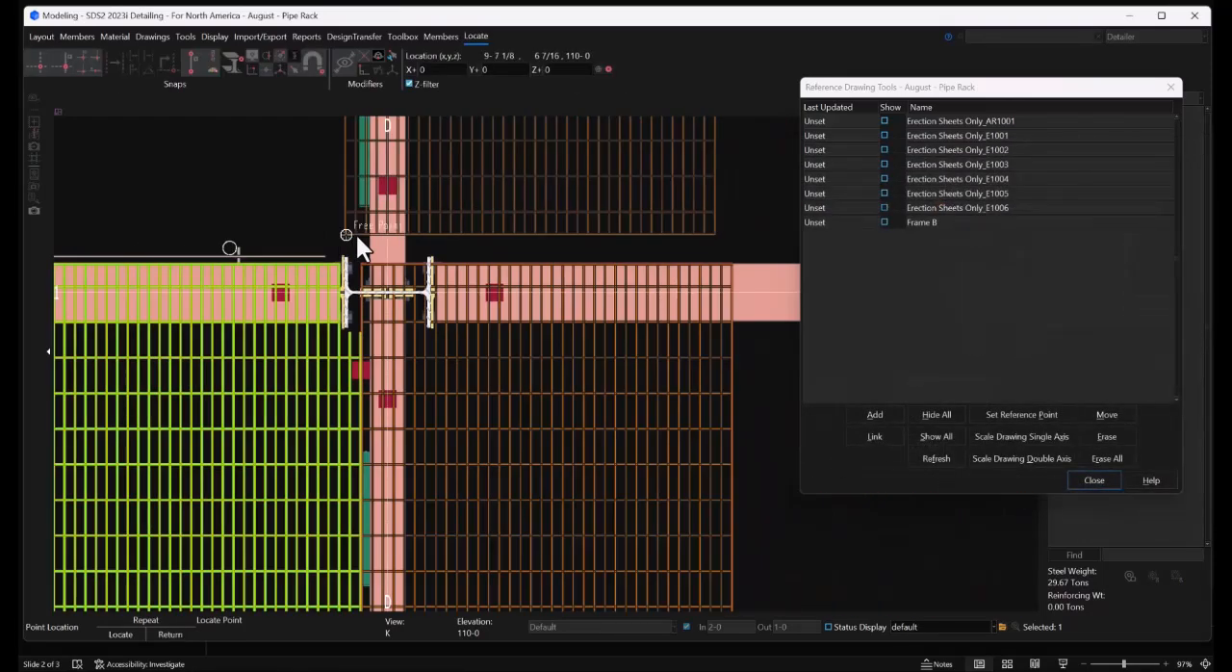
pyautogui.rightClick(448, 233)
pyautogui.scroll(-4, 405, 218)
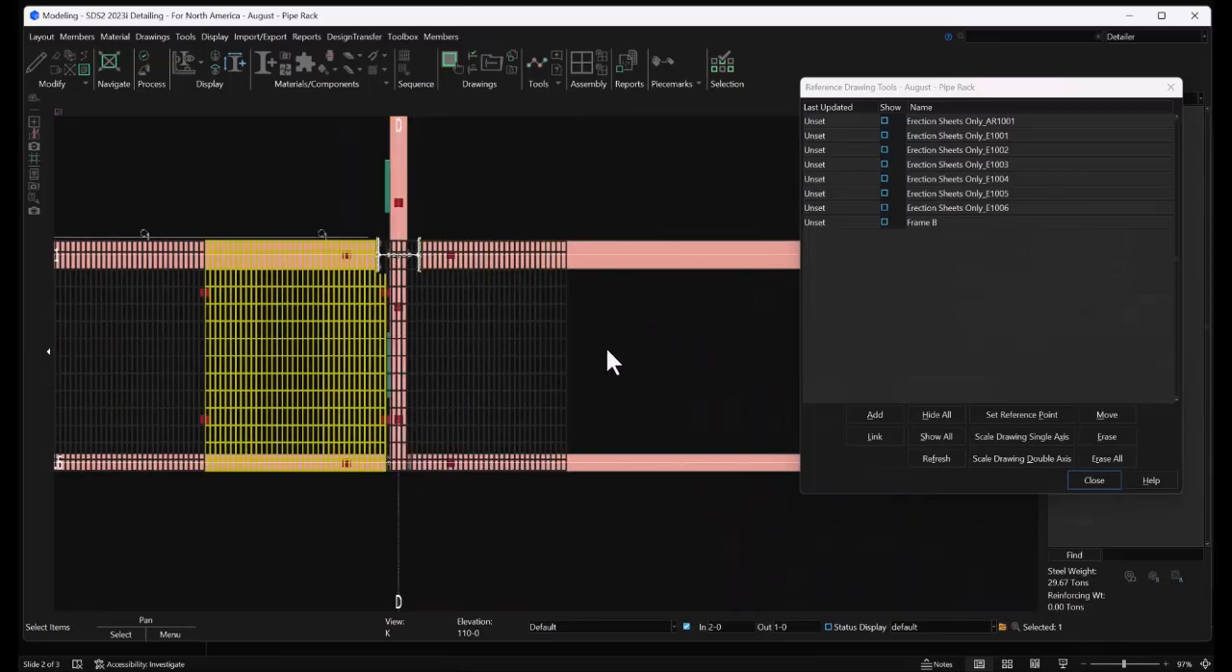
# Copy the new grating panel at grid D linearly in the horizontal direction with X-spacing 3-5 3/4 and 14 copies
pyautogui.moveTo(618, 349); pyautogui.dragTo(407, 327, button='middle')
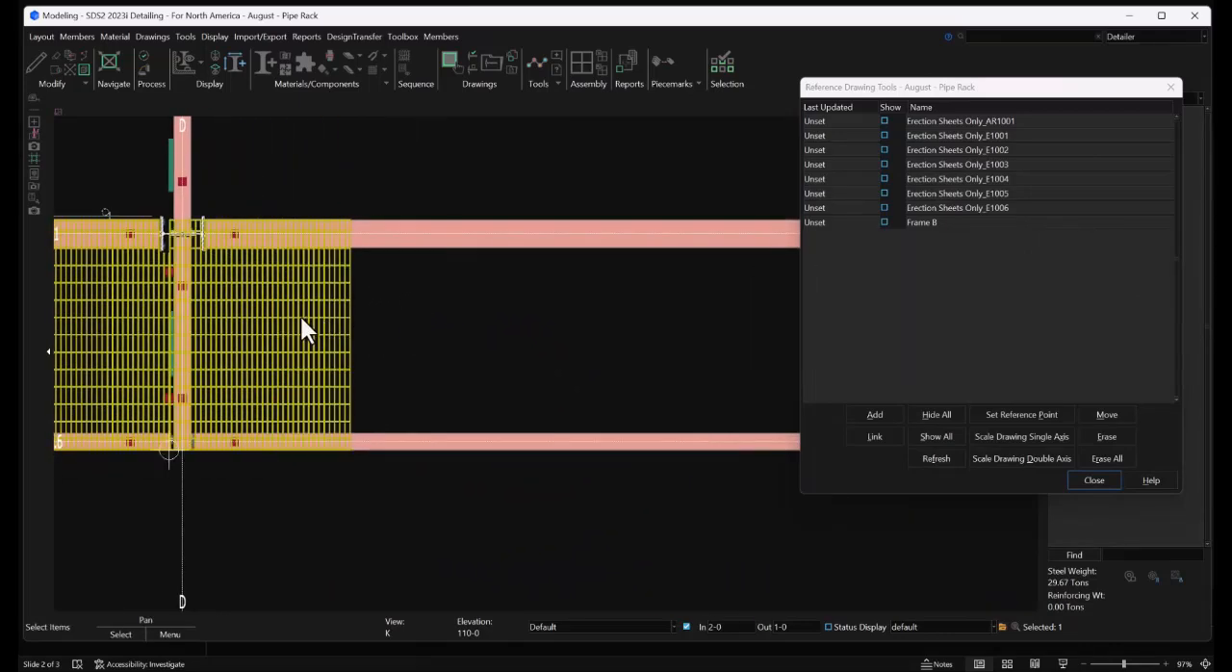
pyautogui.moveTo(407, 307); pyautogui.dragTo(331, 338)
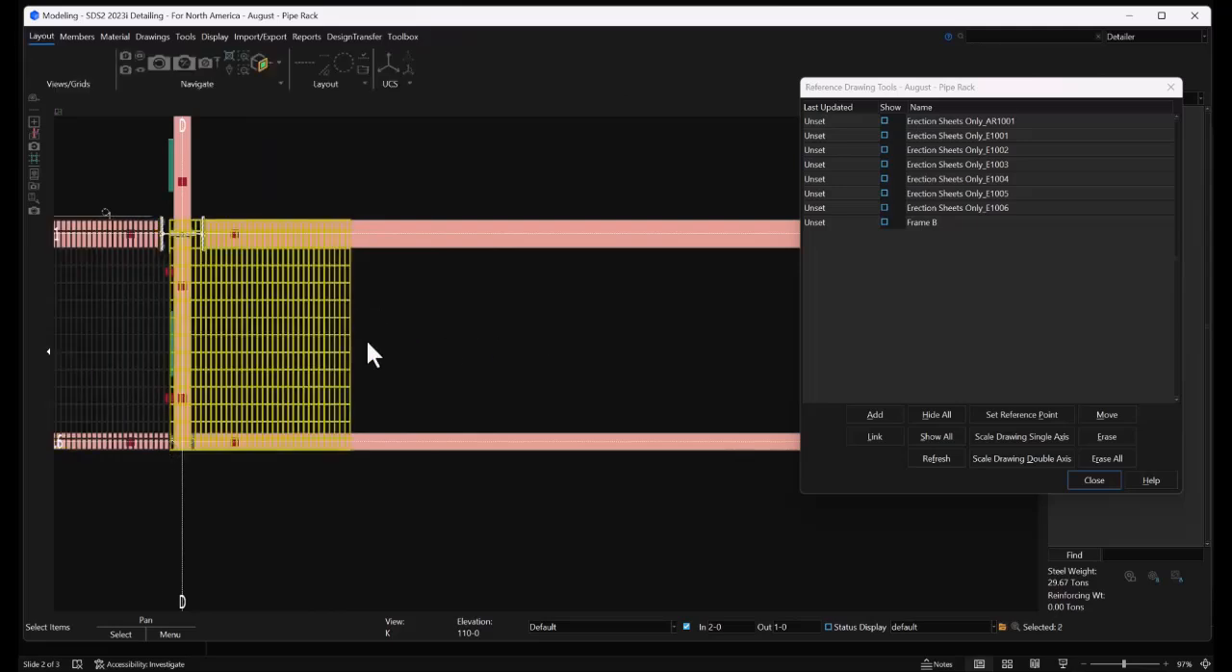
pyautogui.rightClick(414, 326)
pyautogui.click(469, 596)
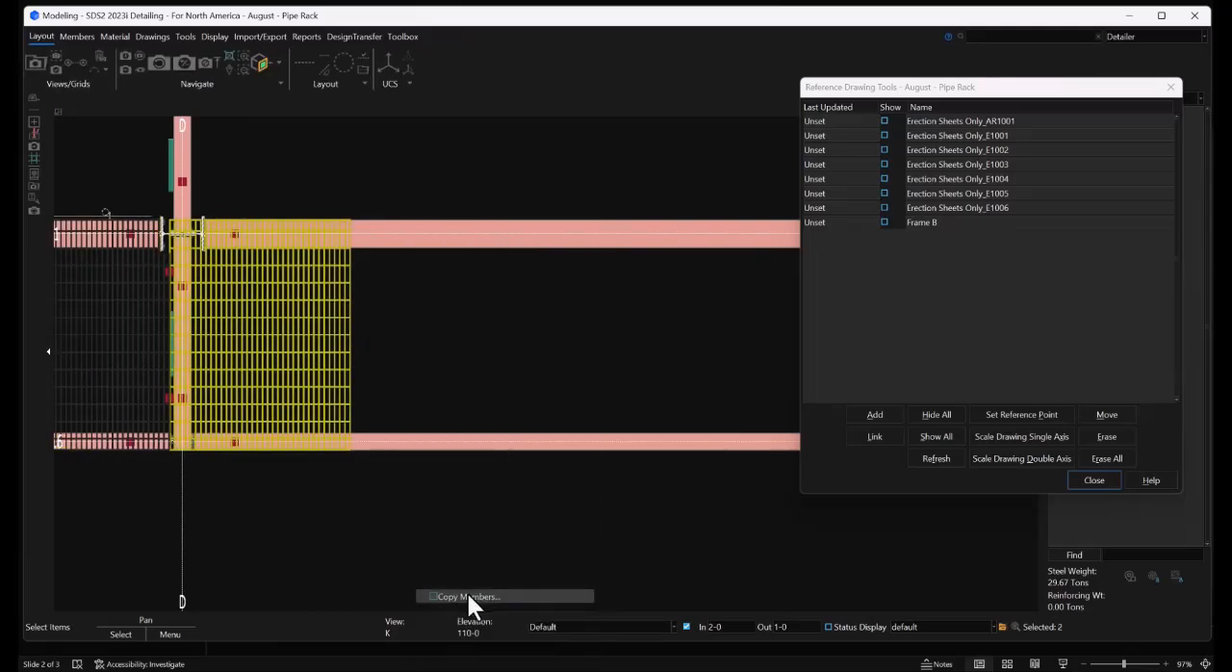
pyautogui.click(585, 308)
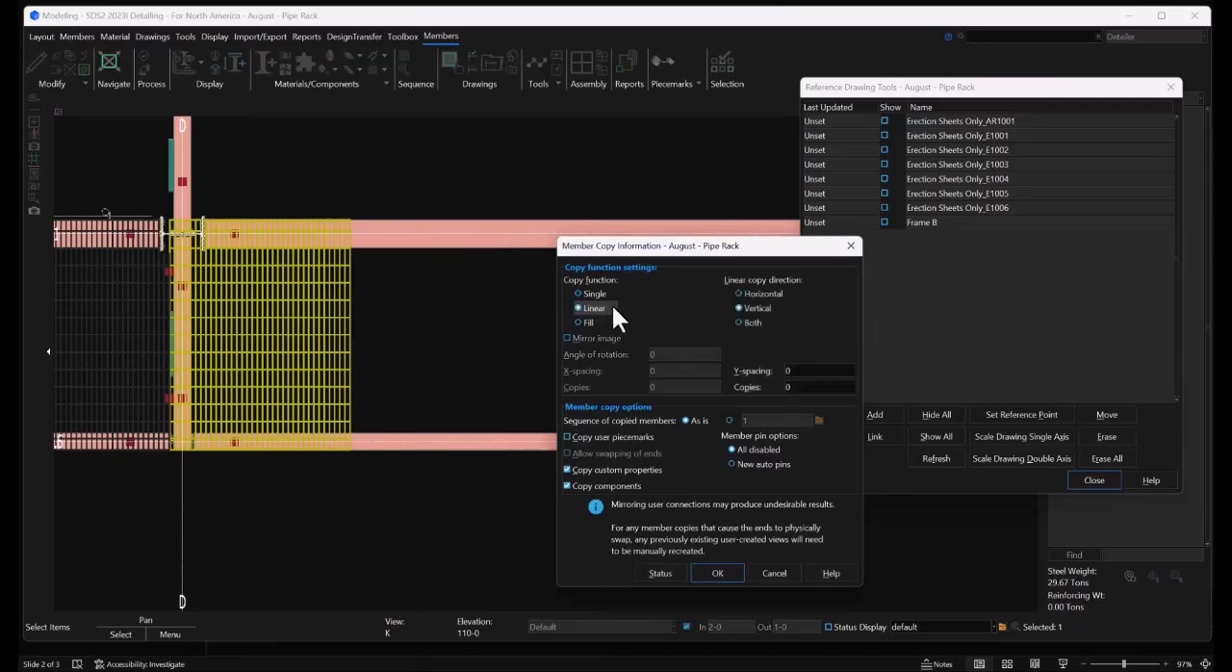
pyautogui.click(748, 293)
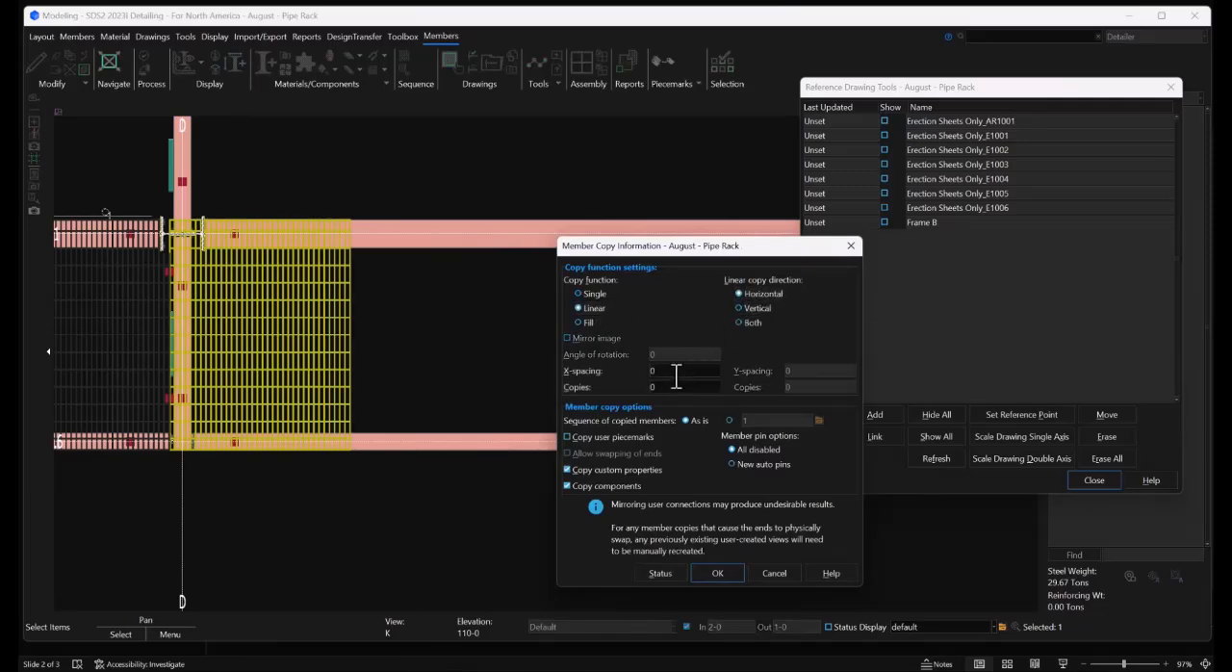
pyautogui.click(677, 375)
pyautogui.write('3-5 3/4')
pyautogui.click(670, 385)
pyautogui.press('BackSpace')
pyautogui.write('14')
pyautogui.click(711, 573)
pyautogui.click(576, 501)
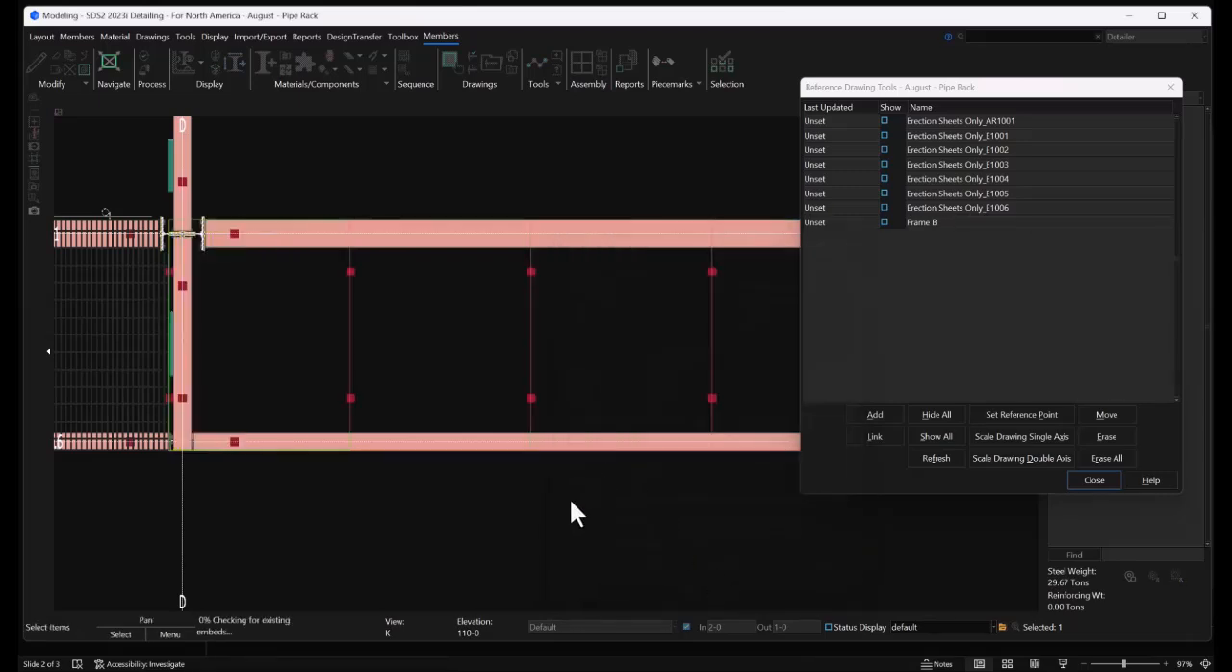
# Copy the last grating panel between grids F and G linearly in the horizontal direction with X-spacing 3-5 3/4 to extend the walkway past grid K
pyautogui.scroll(-6, 169, 359)
pyautogui.scroll(6, 511, 370)
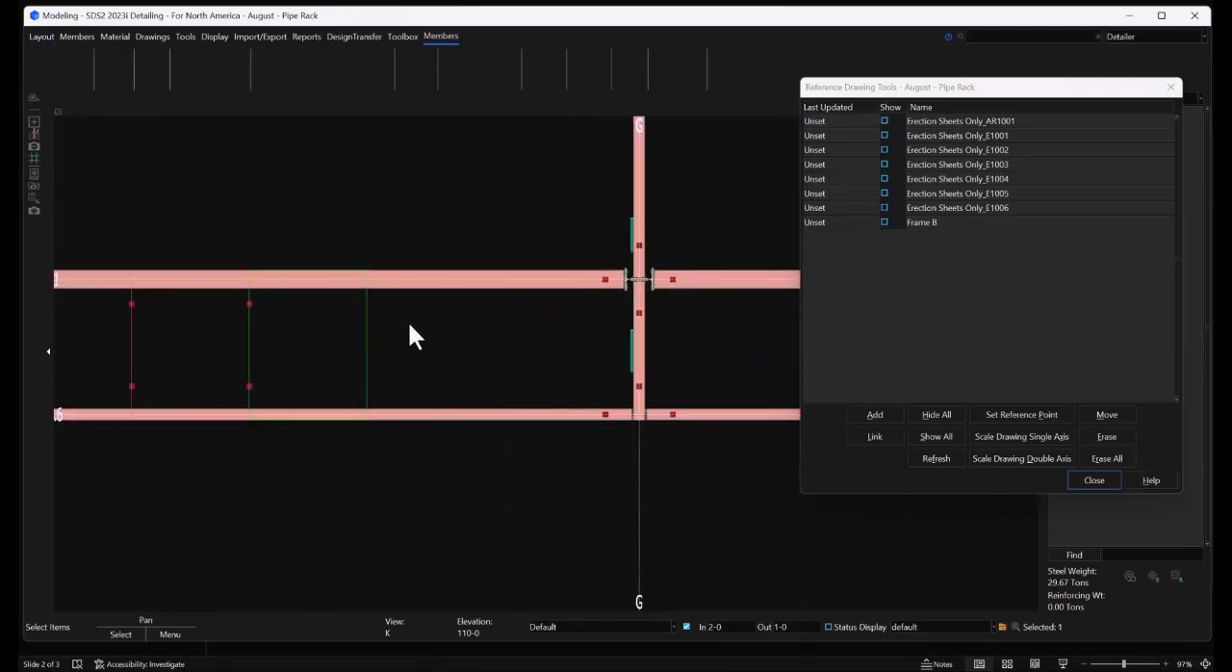
pyautogui.rightClick(409, 334)
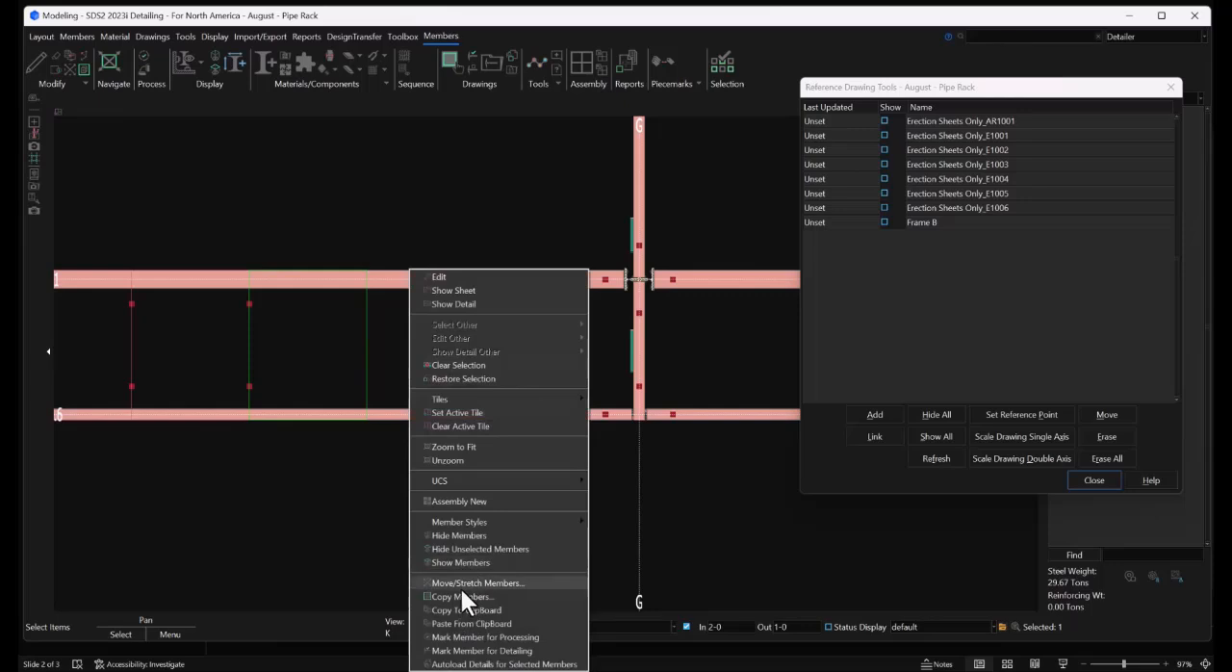
pyautogui.click(459, 598)
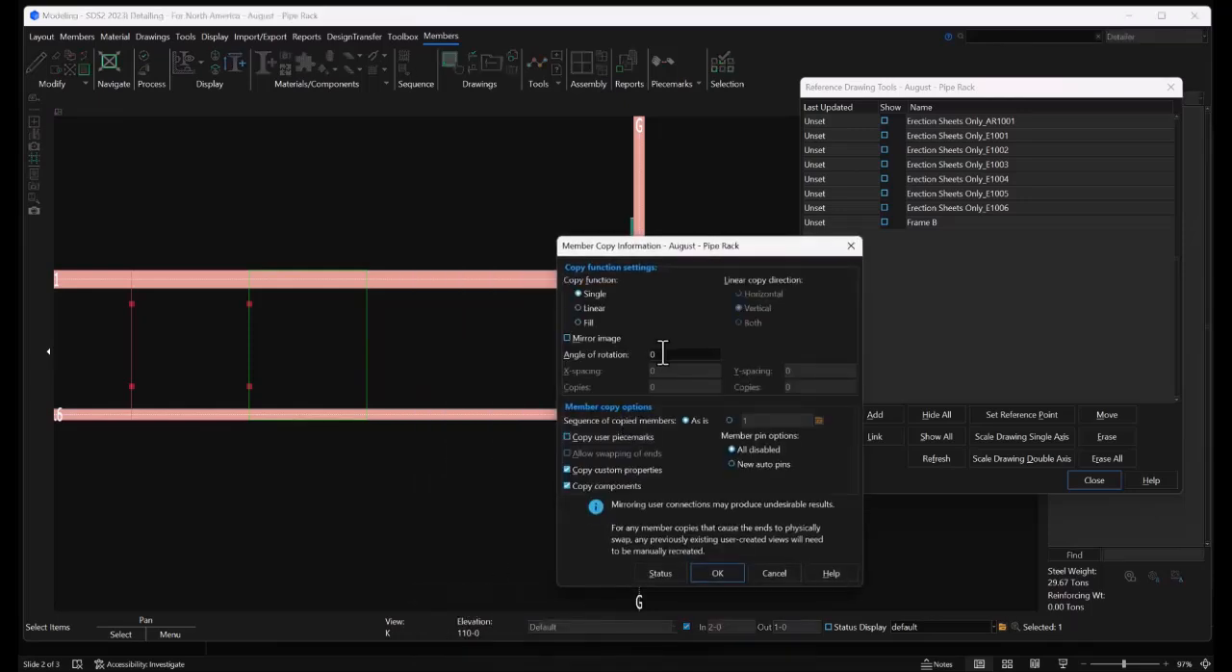
pyautogui.click(594, 308)
pyautogui.click(739, 294)
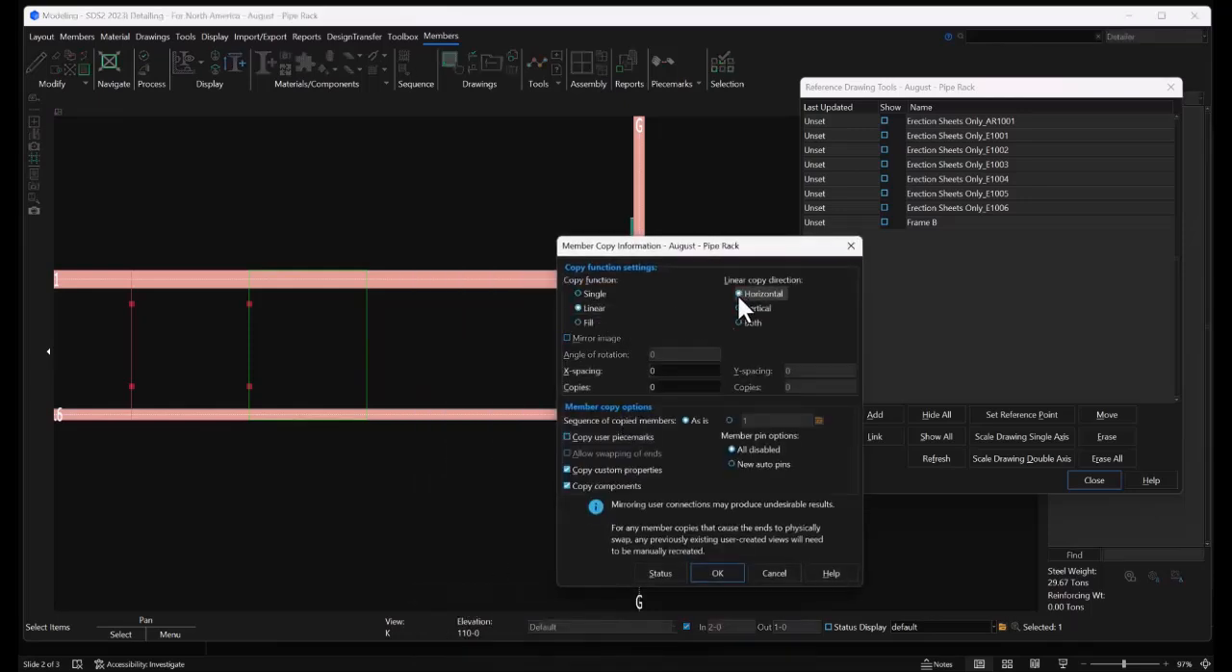
pyautogui.click(660, 370)
pyautogui.write('3-5 3/4')
pyautogui.press('Tab')
pyautogui.write('1')
pyautogui.press('Return')
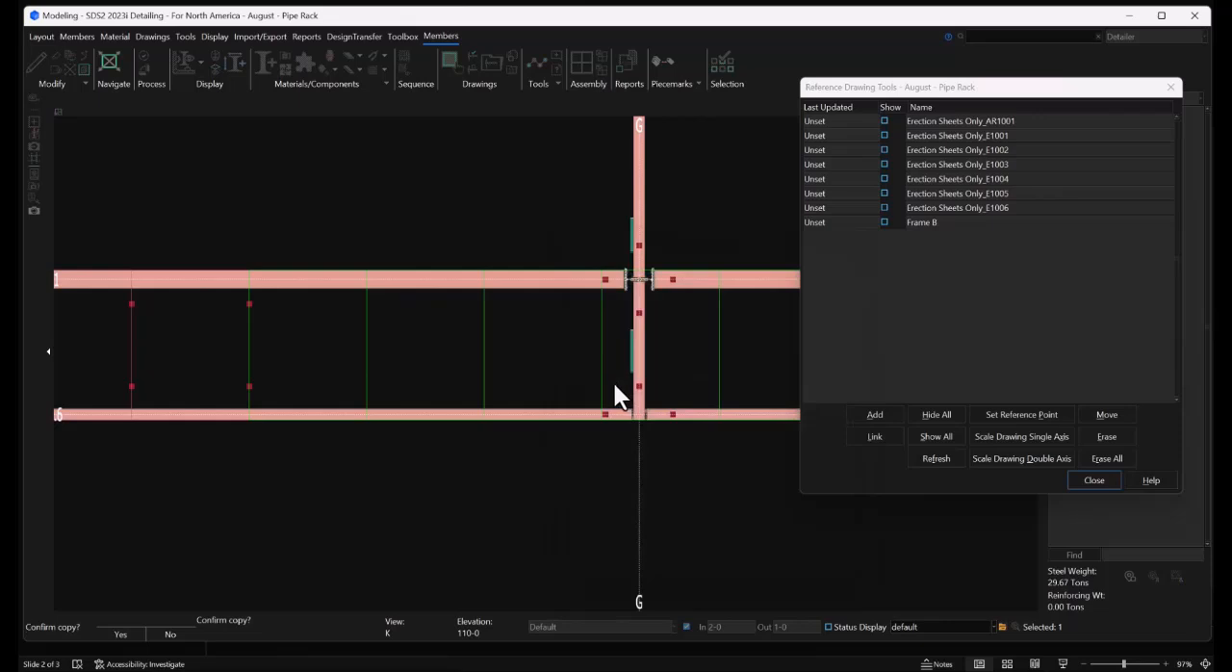
pyautogui.click(573, 485)
# Examine the end grating panel at grid K and its overhang beyond the supporting beam
pyautogui.scroll(-3, 311, 435)
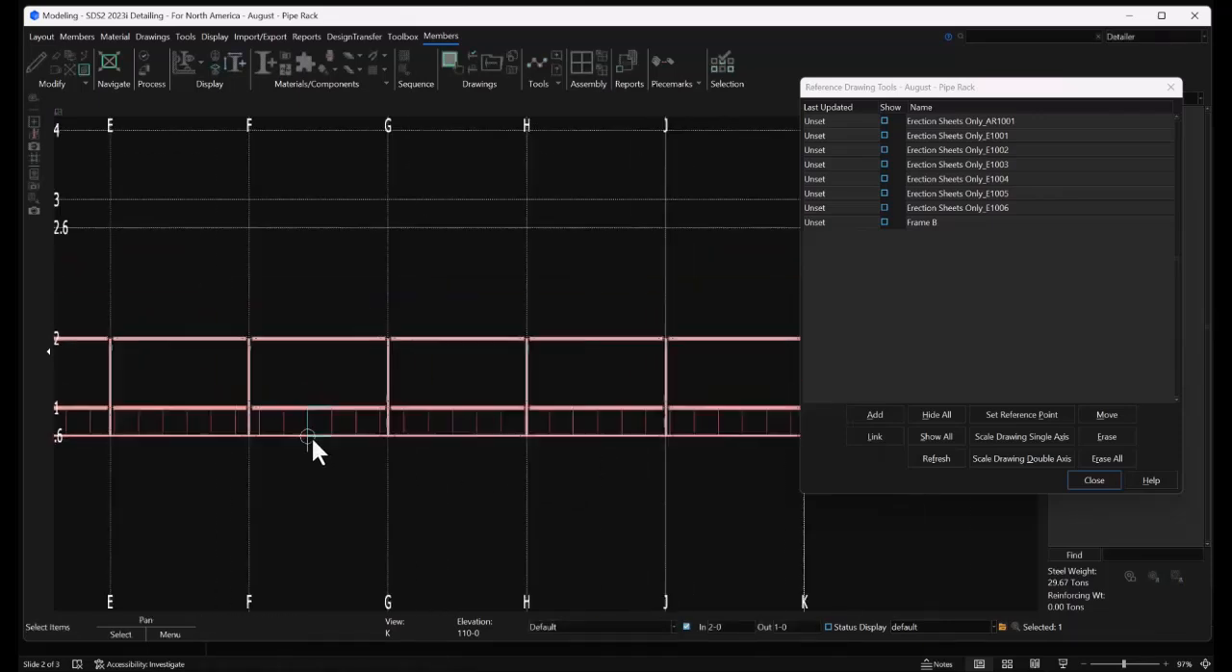
pyautogui.scroll(5, 658, 439)
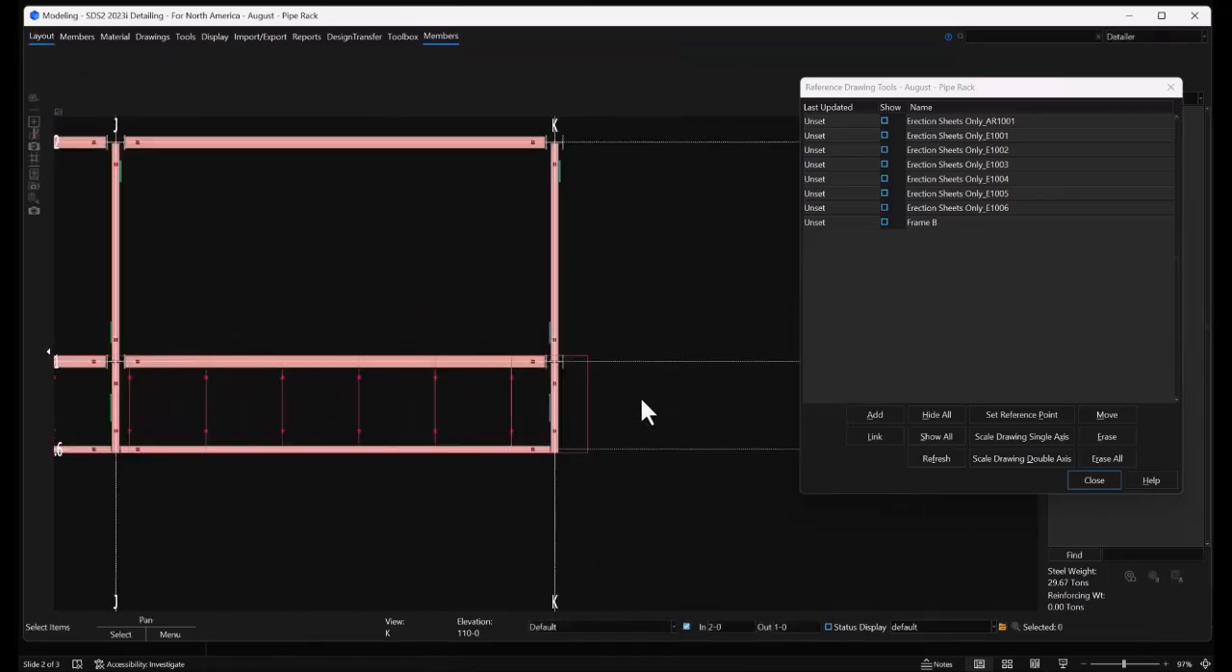
pyautogui.scroll(5, 577, 424)
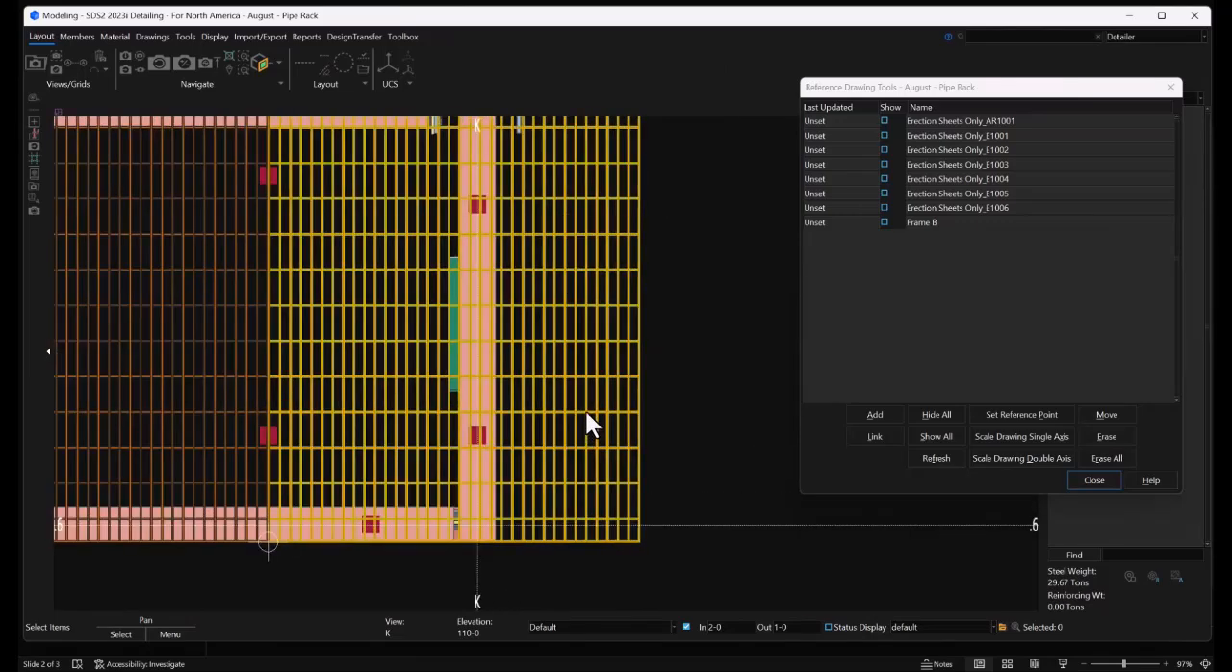
pyautogui.scroll(2, 565, 528)
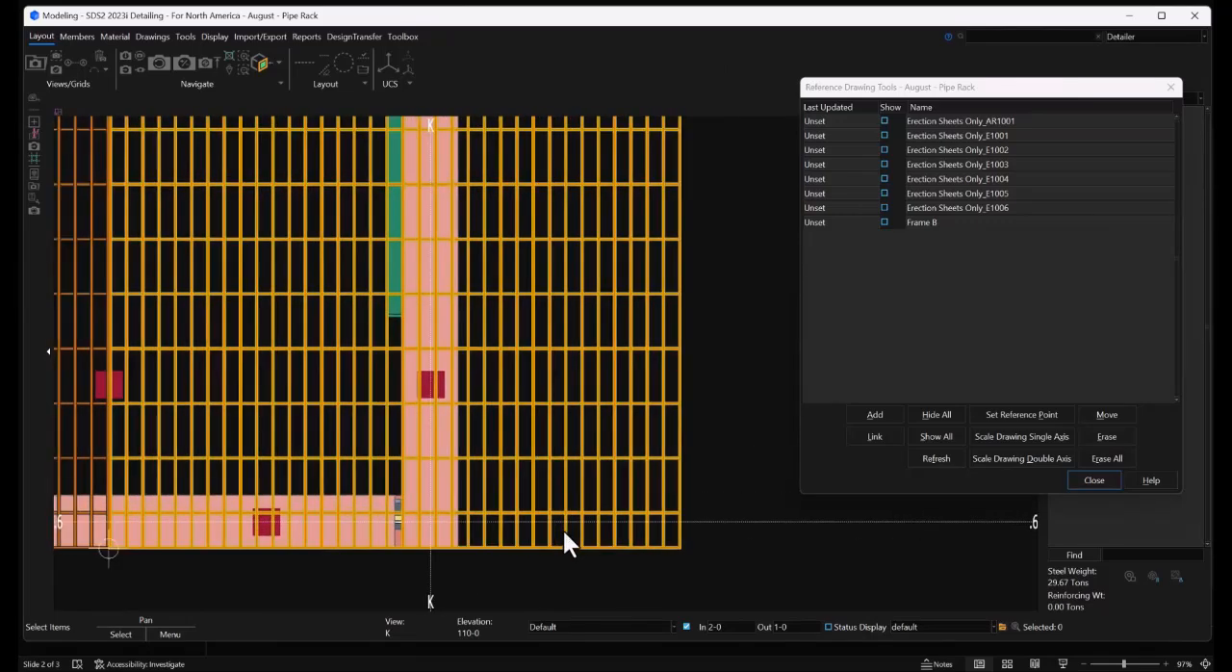
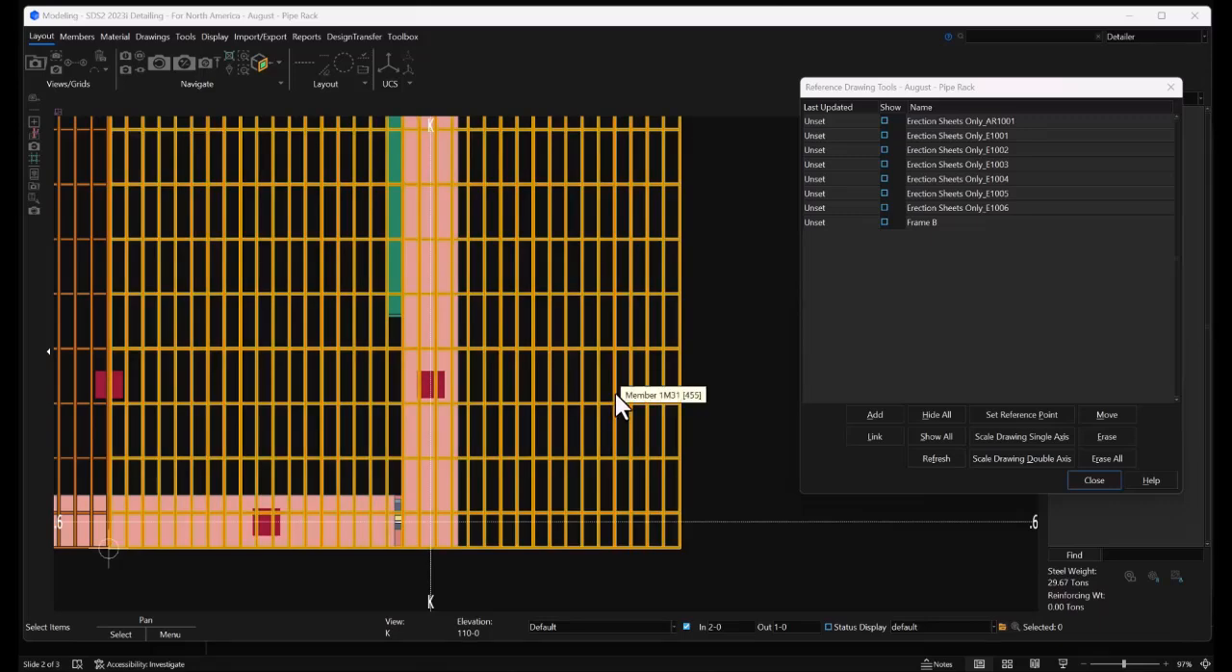
# Set the number of bearing bars to 22 for the end grating panel at grid K
pyautogui.click(615, 393)
pyautogui.doubleClick(615, 392)
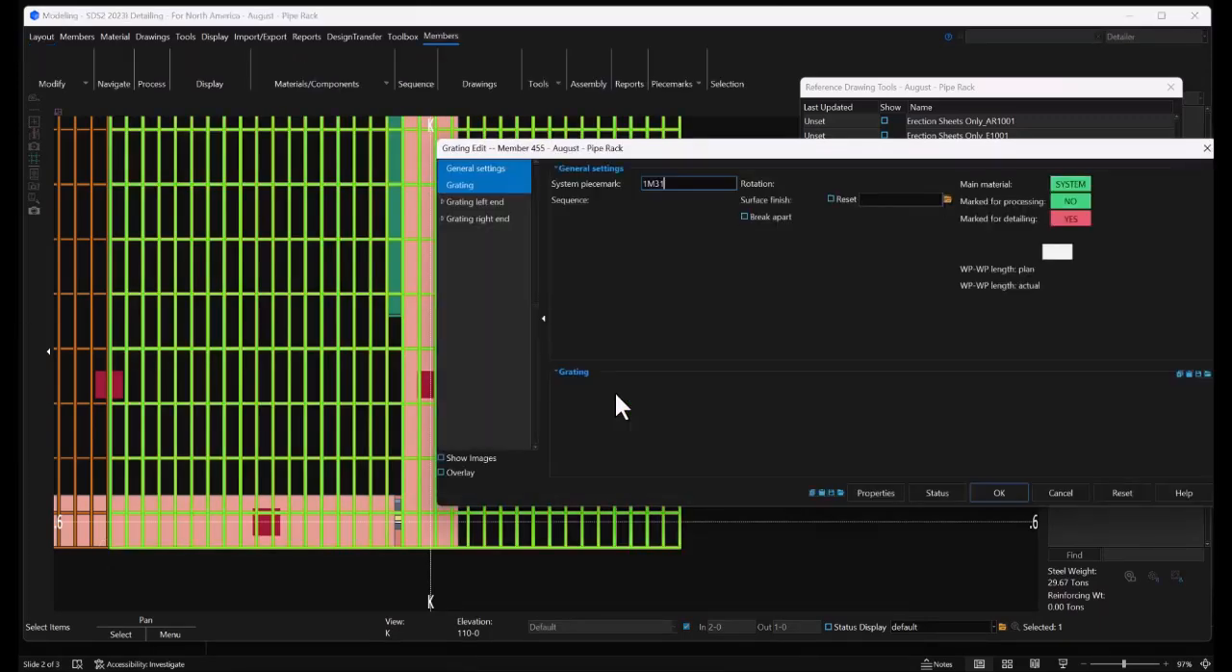
pyautogui.doubleClick(729, 418)
pyautogui.write('22')
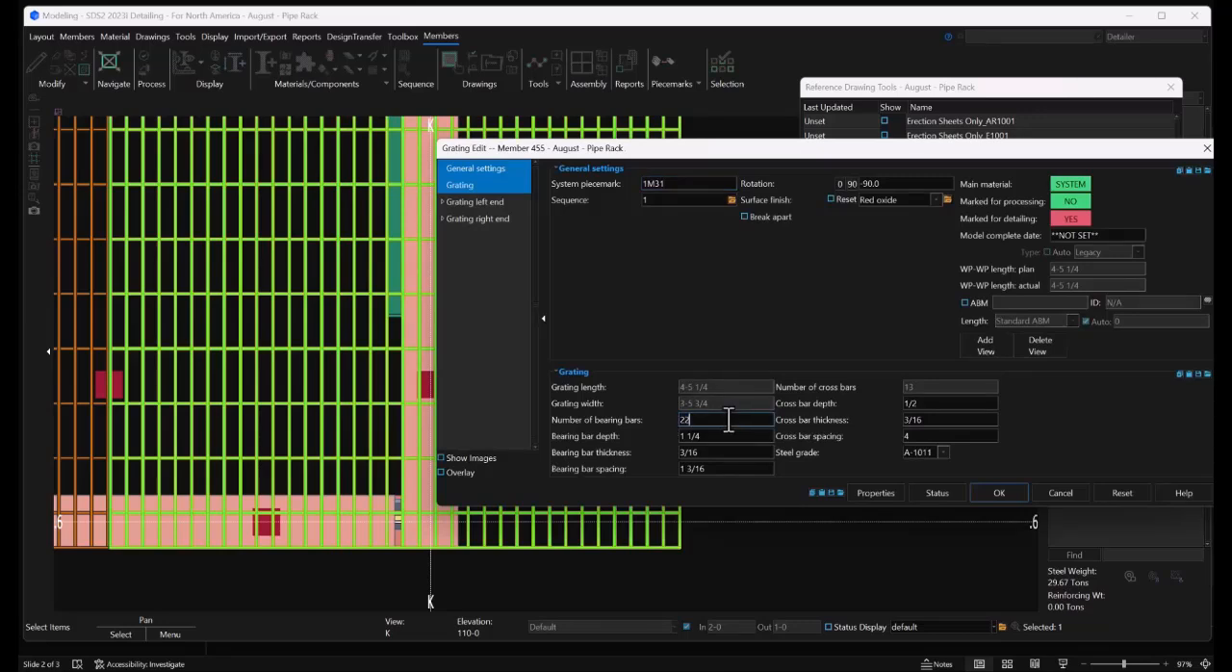
pyautogui.click(1010, 492)
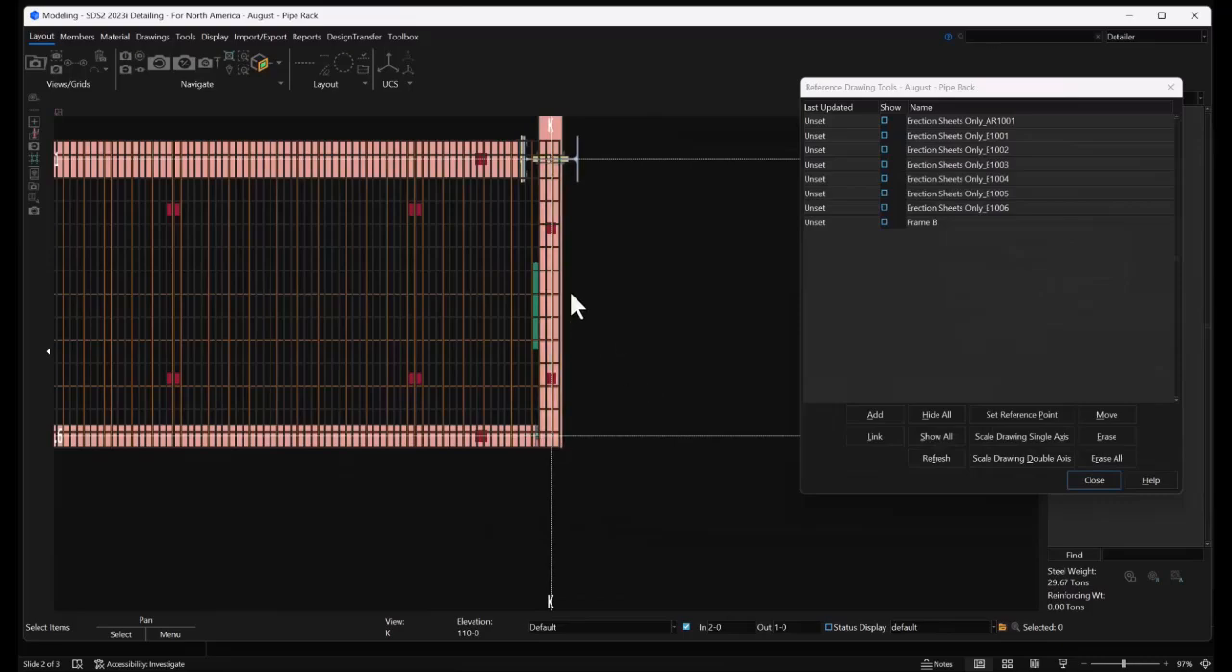
# Close the Reference Drawing Tools window
pyautogui.scroll(-7, 671, 294)
pyautogui.scroll(8, 193, 308)
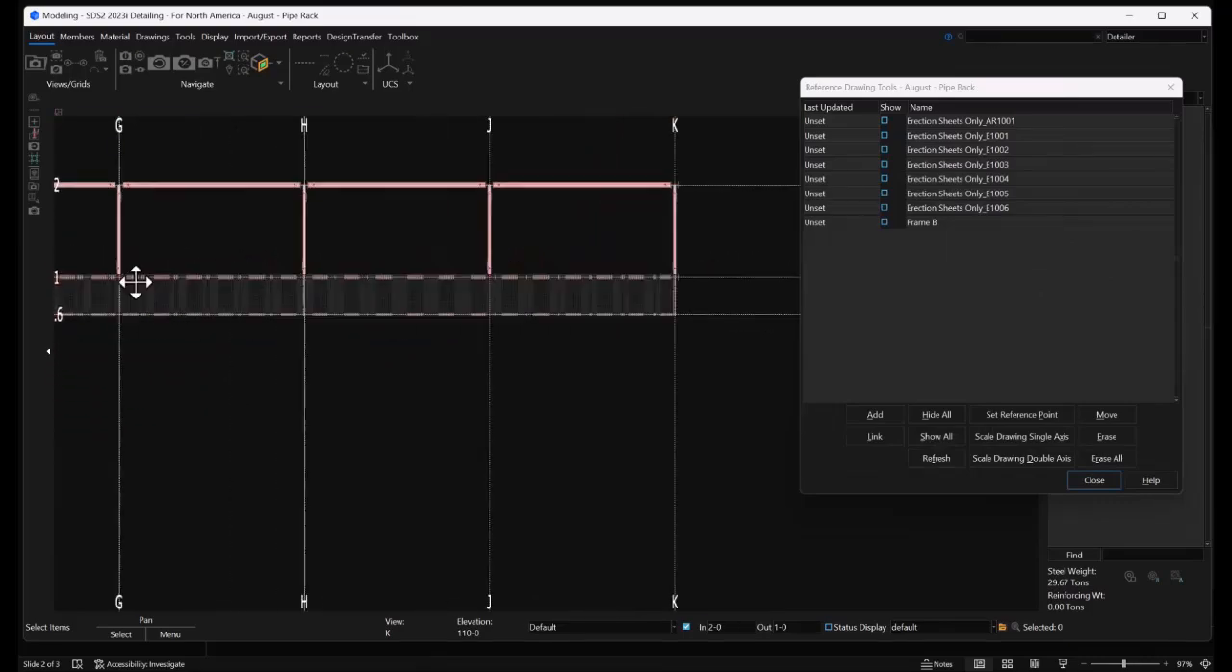
pyautogui.scroll(8, 253, 259)
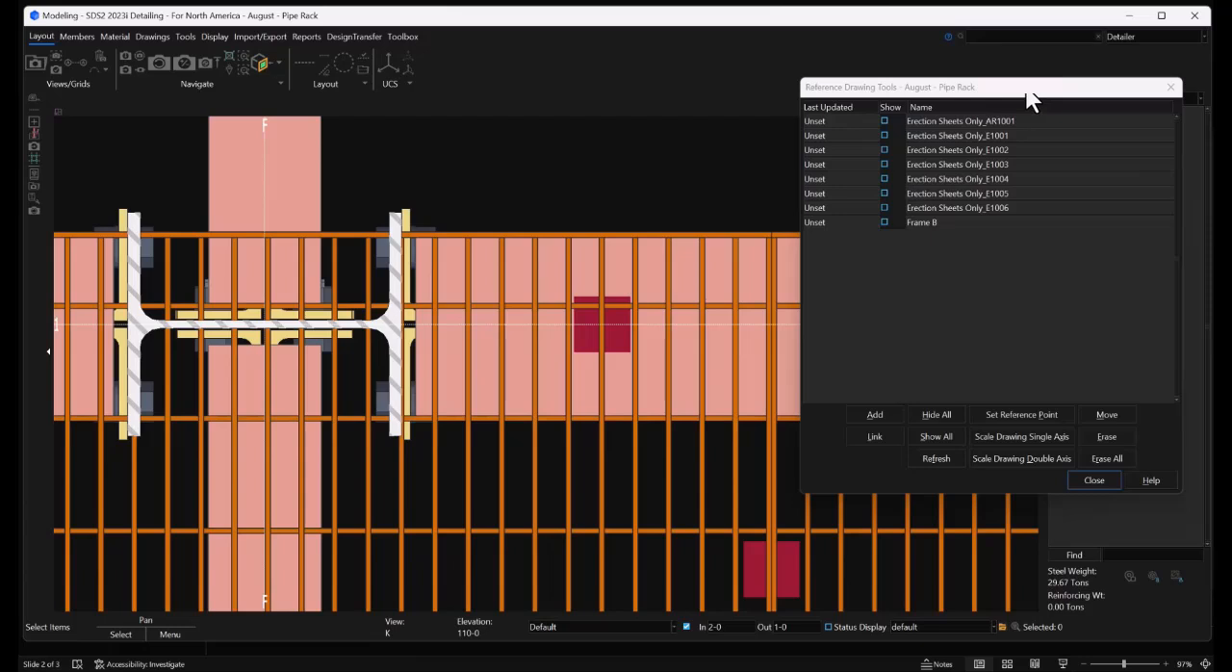
pyautogui.click(1171, 86)
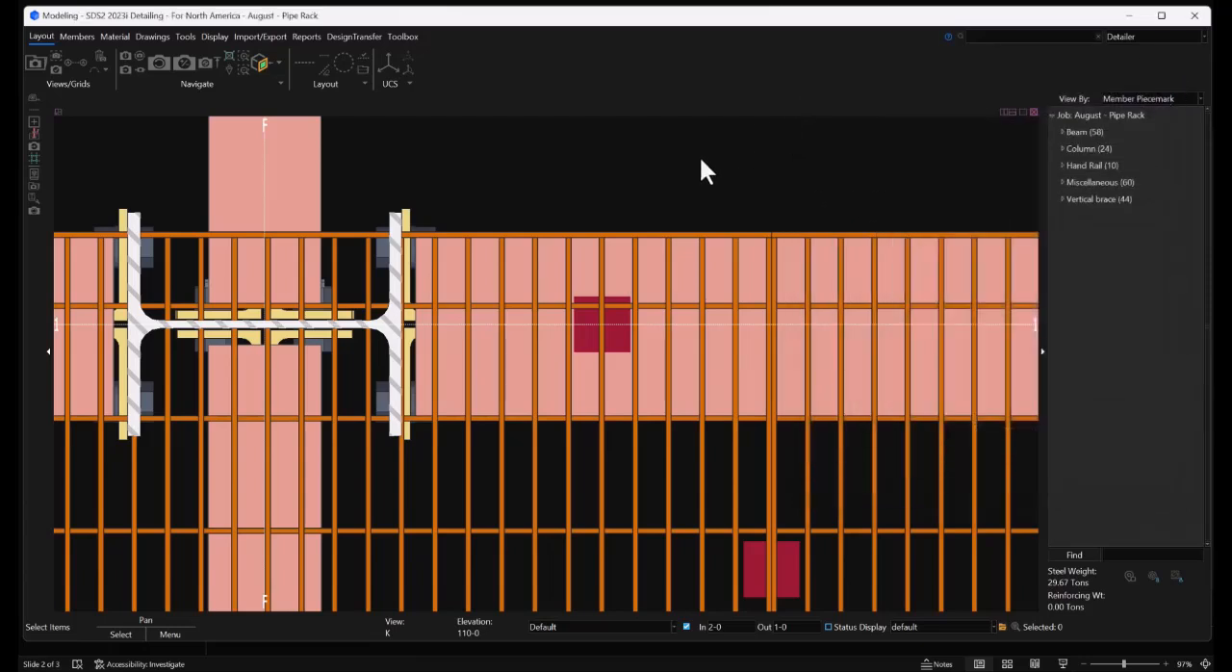
# Use Material Fit Cope to cut the walkway grating around the grid F column with a clearance of 1/2, accepting the cut and change options
pyautogui.click(977, 37)
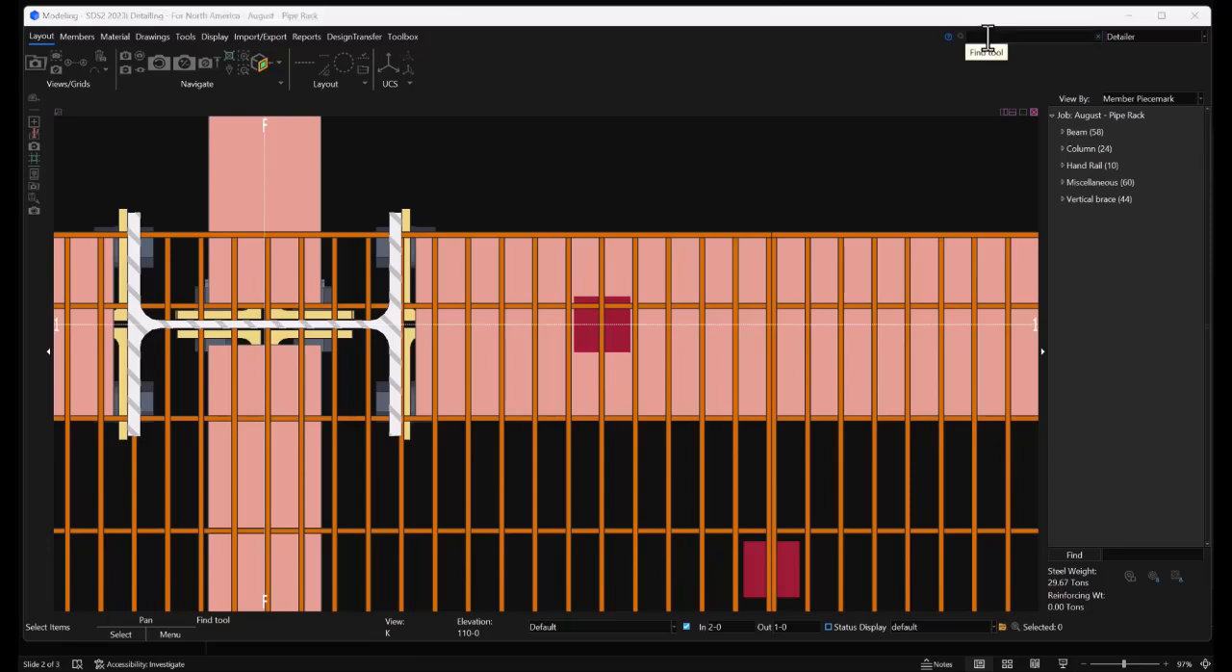
pyautogui.click(988, 36)
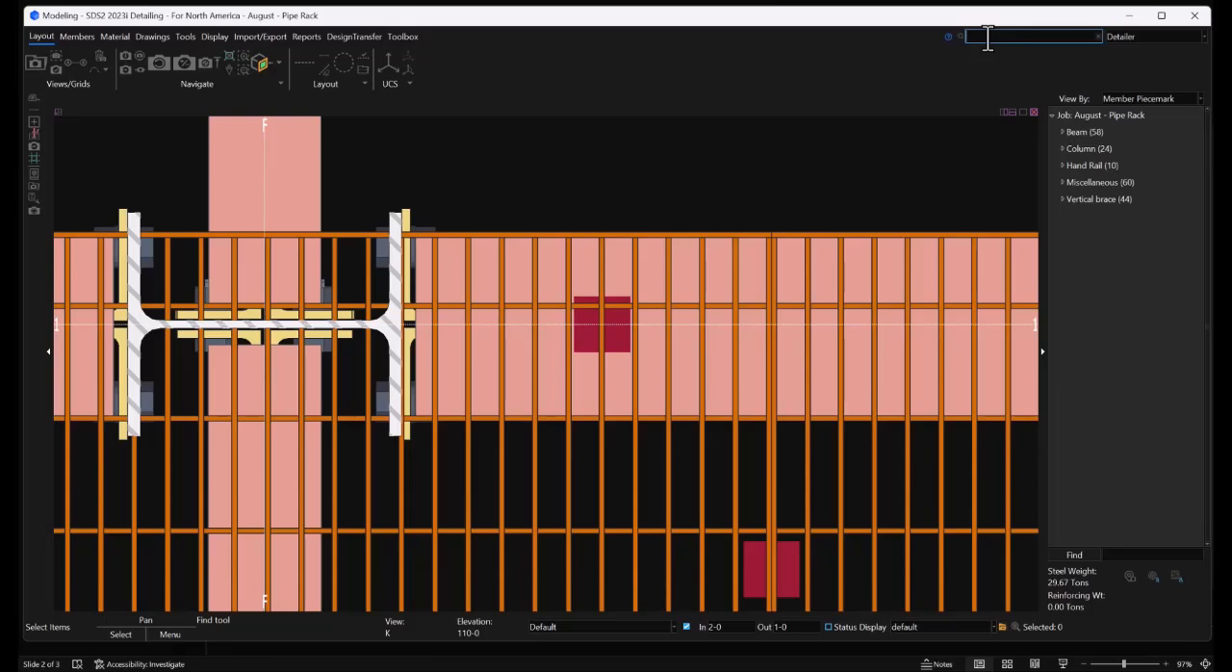
pyautogui.write('cope')
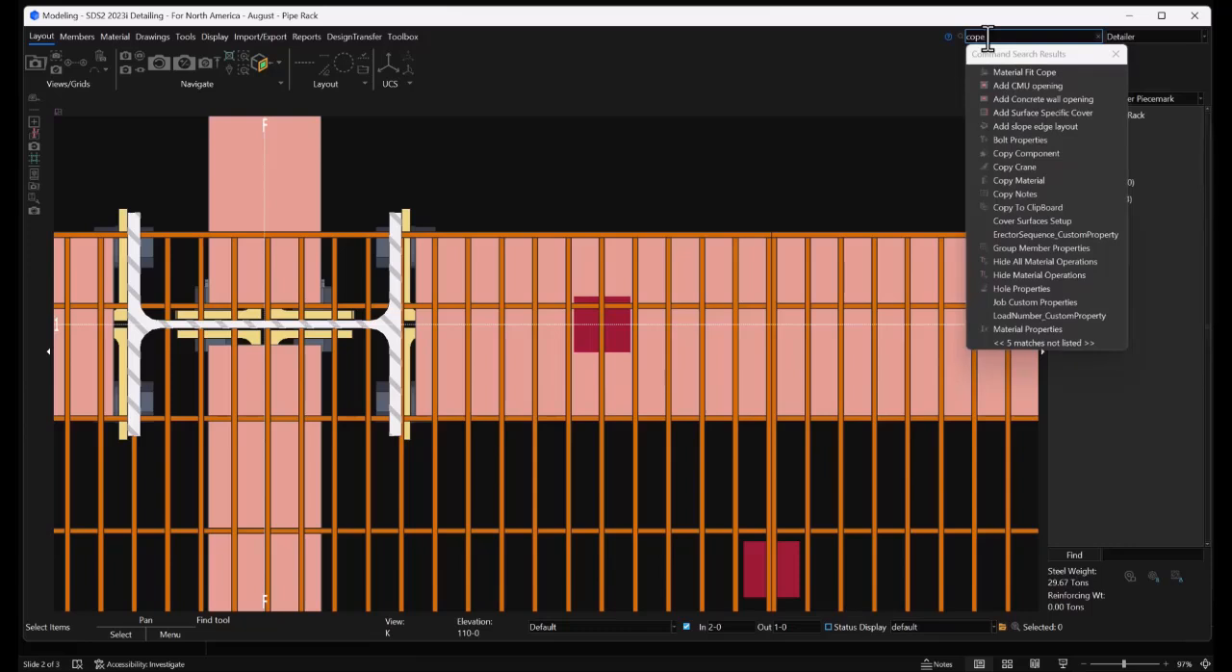
pyautogui.click(1005, 68)
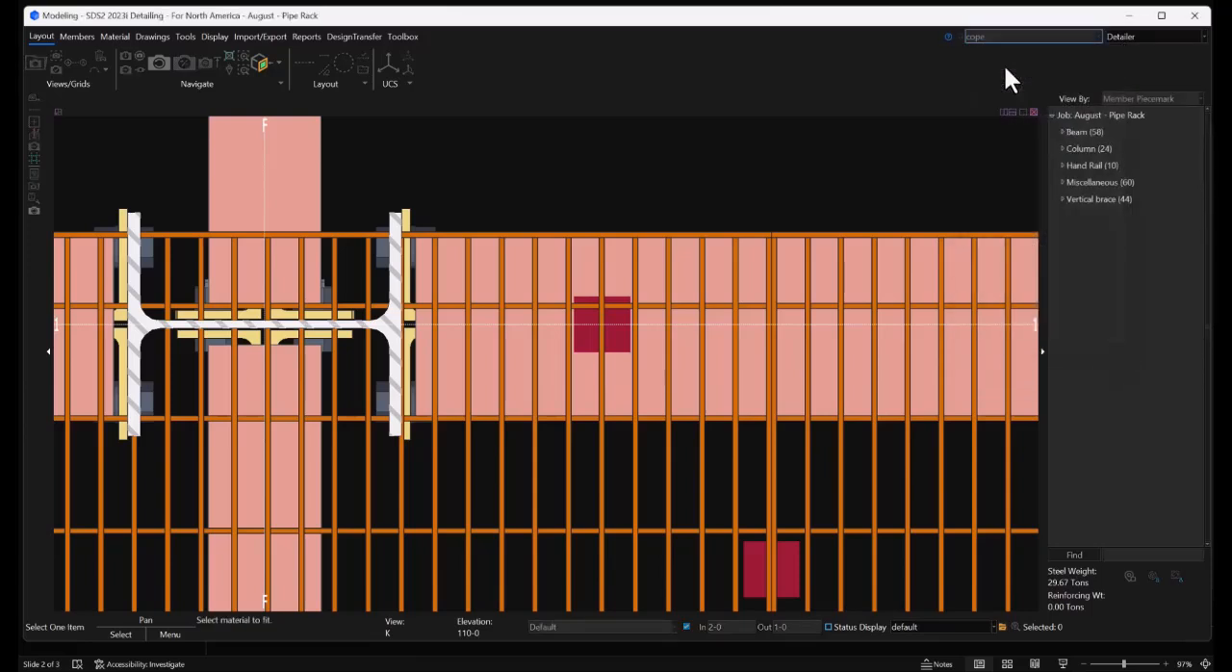
pyautogui.click(388, 317)
pyautogui.click(434, 306)
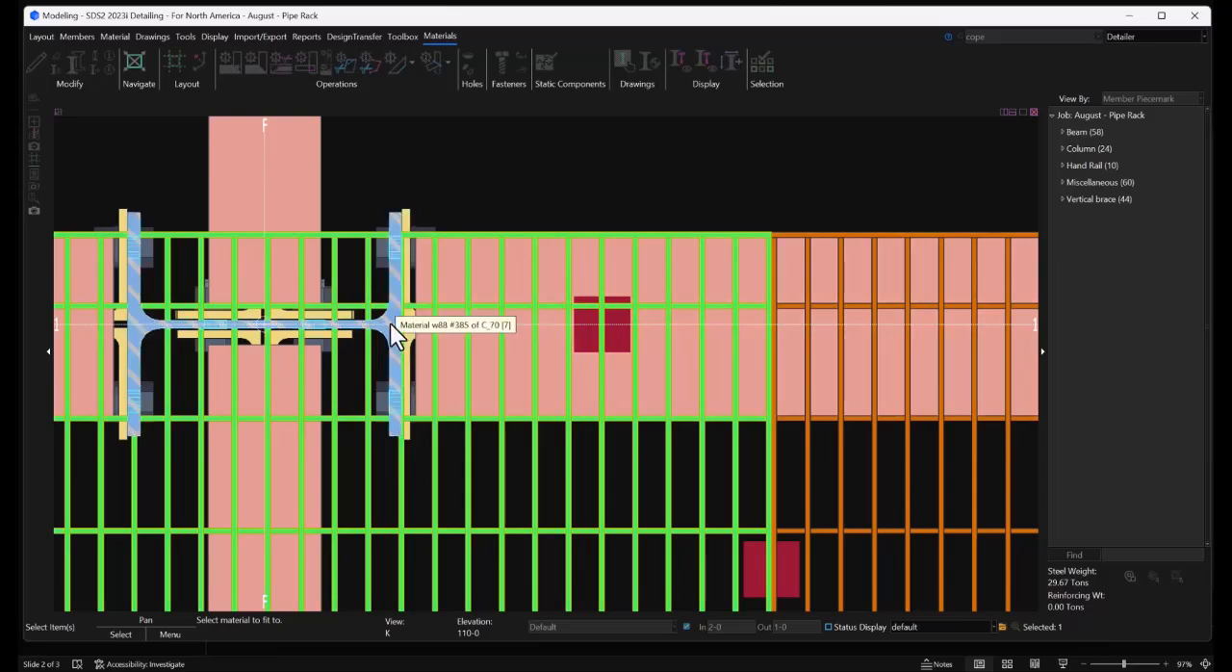
pyautogui.click(390, 323)
pyautogui.rightClick(392, 324)
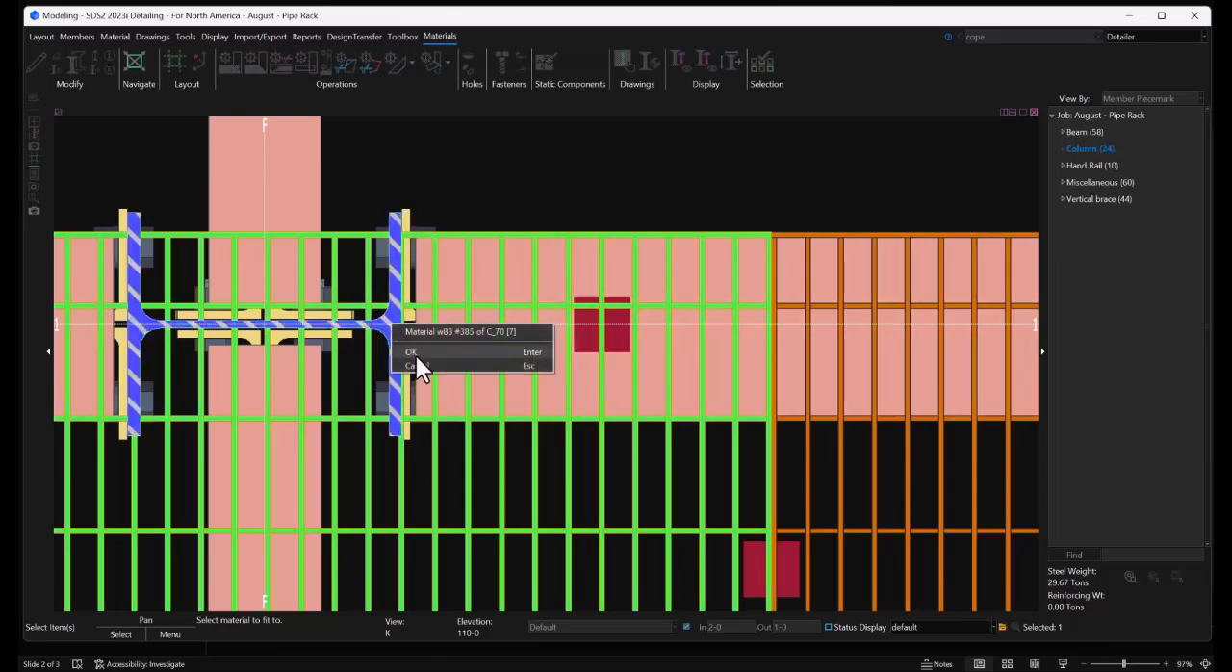
pyautogui.click(416, 352)
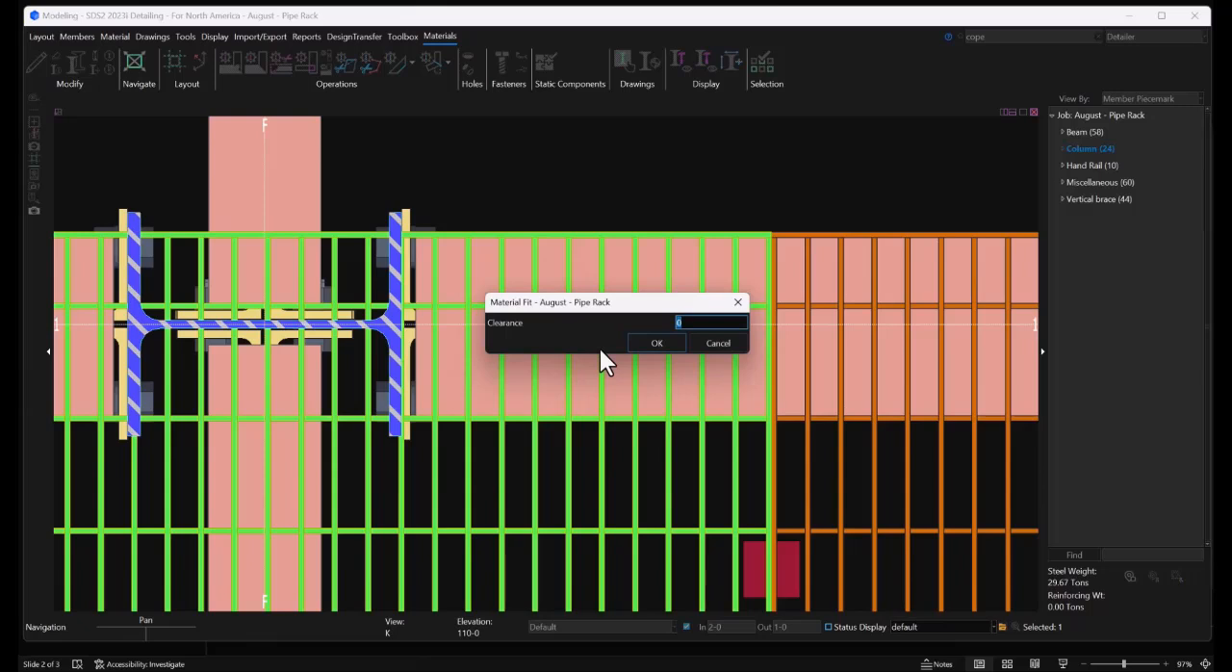
pyautogui.write('1/2')
pyautogui.press('Return')
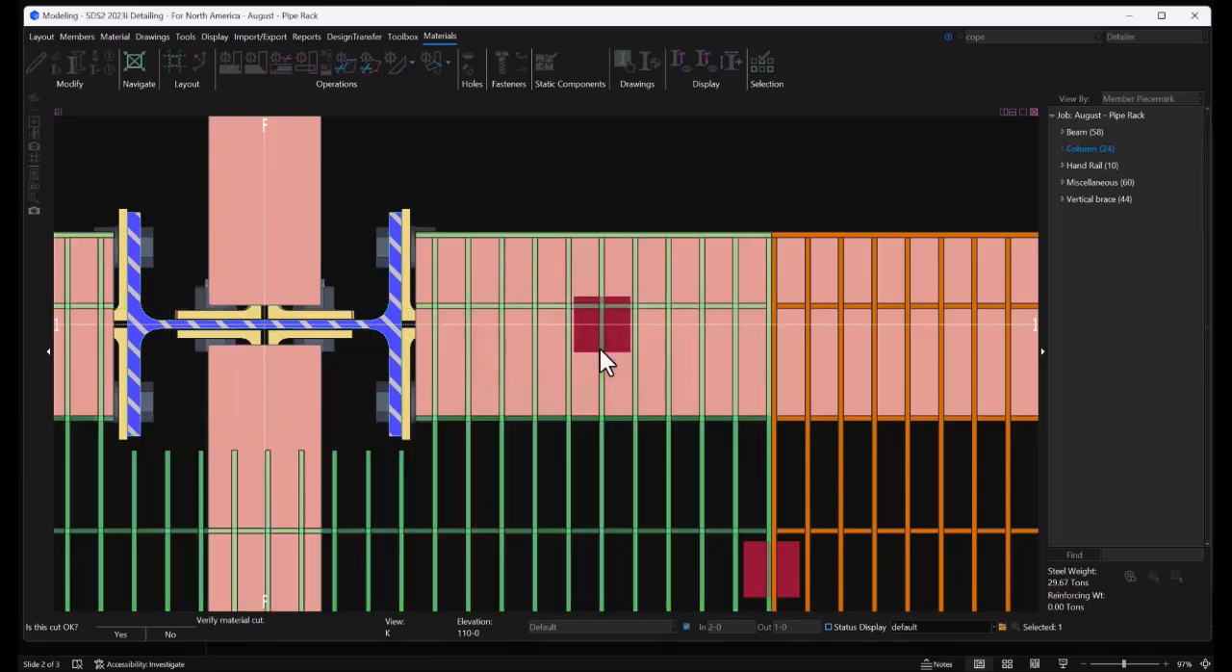
pyautogui.press('Return')
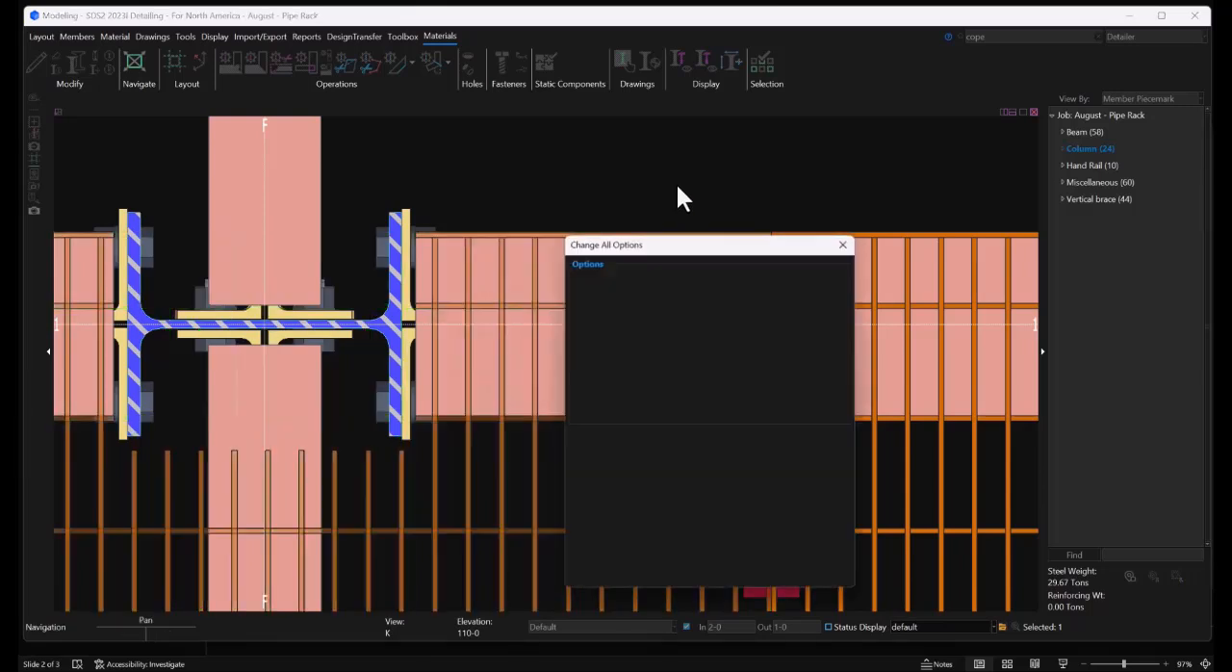
pyautogui.click(713, 576)
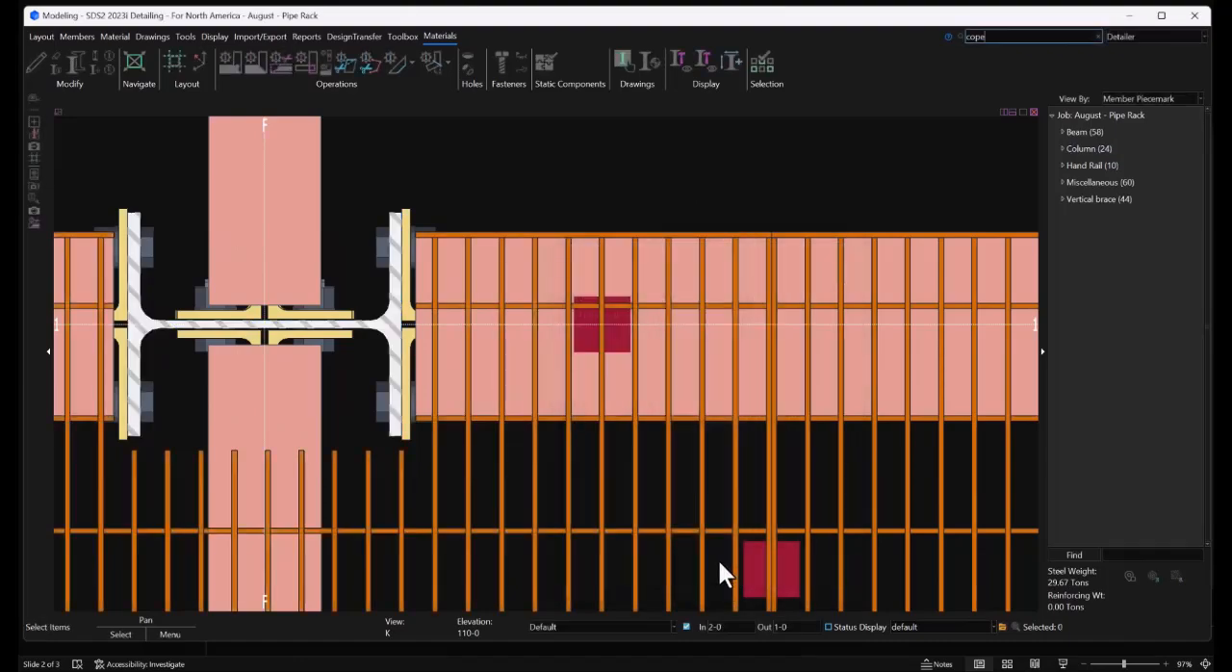
# Use Material Fit Cope to cut the walkway grating around the grid G column with a clearance of 1/2, accepting the cut and change options
pyautogui.scroll(-5, 222, 332)
pyautogui.scroll(-4, 634, 386)
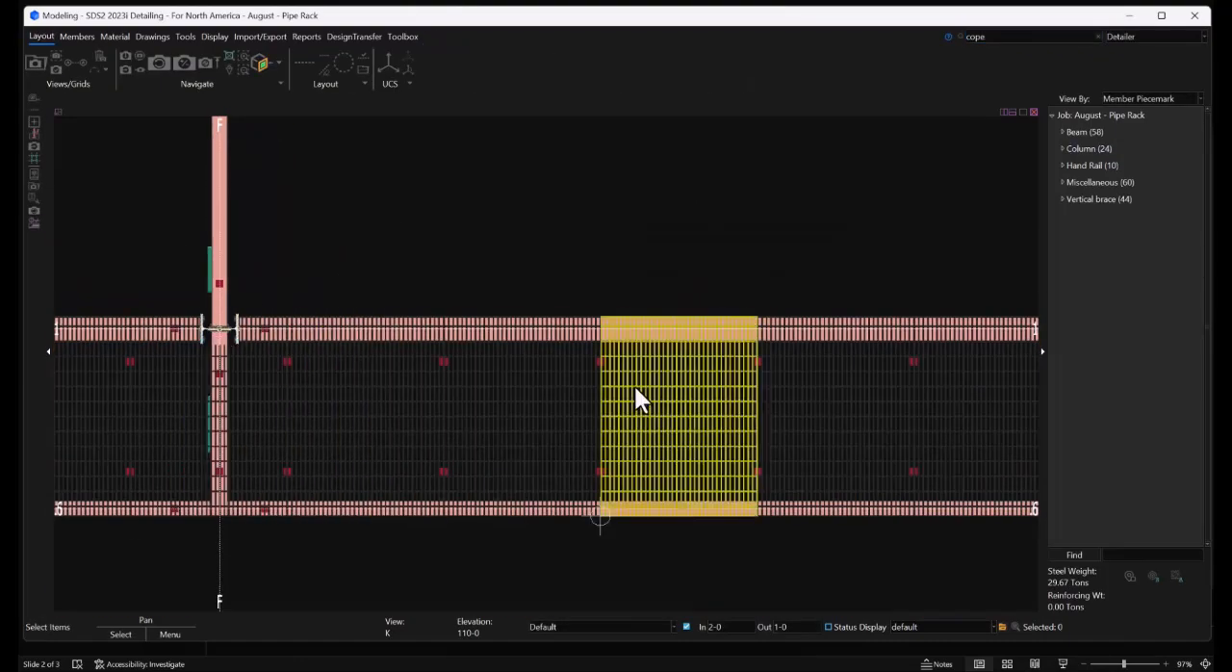
pyautogui.scroll(6, 885, 367)
pyautogui.scroll(3, 771, 241)
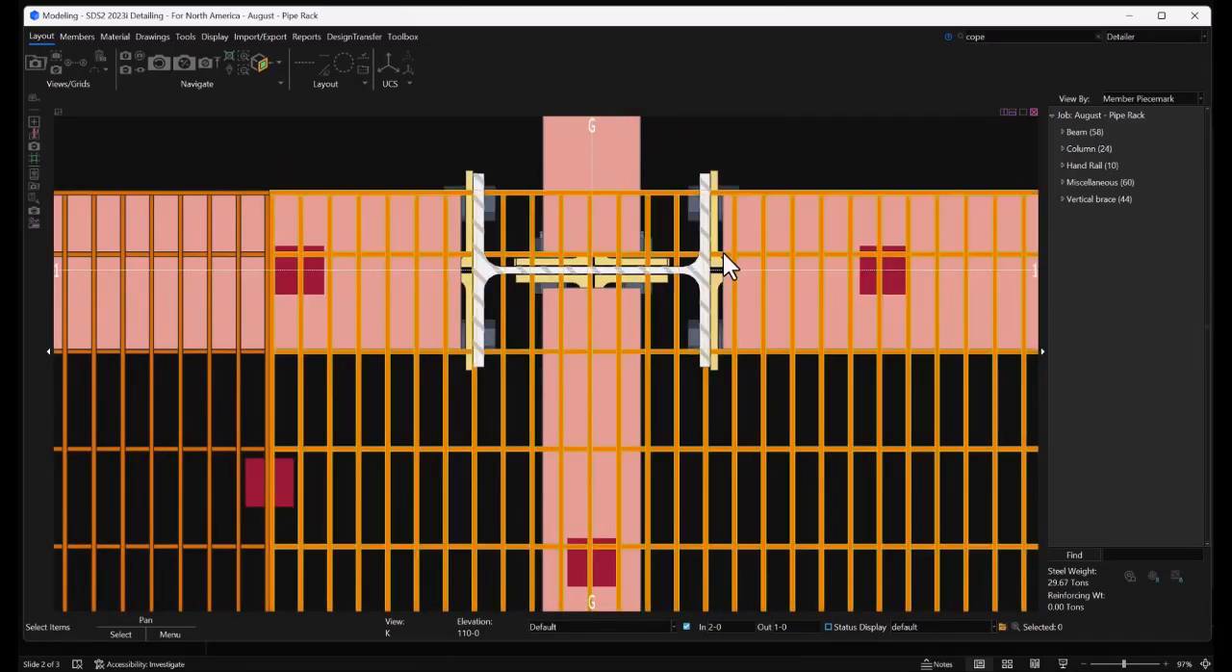
pyautogui.click(994, 37)
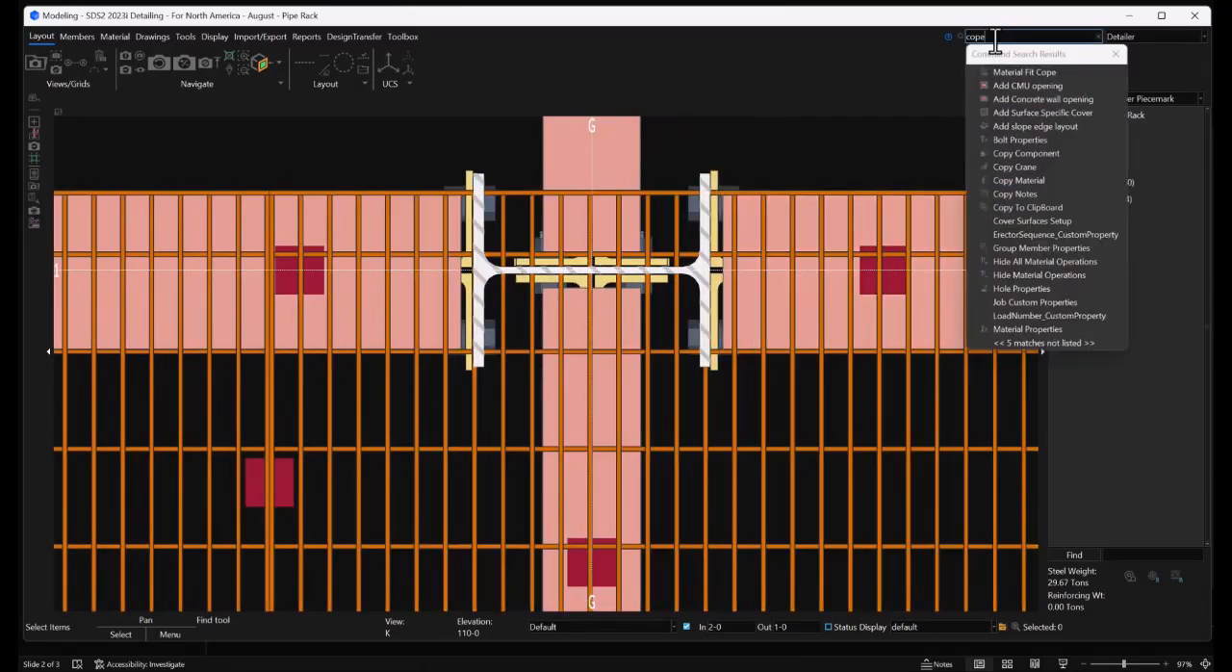
pyautogui.click(1007, 70)
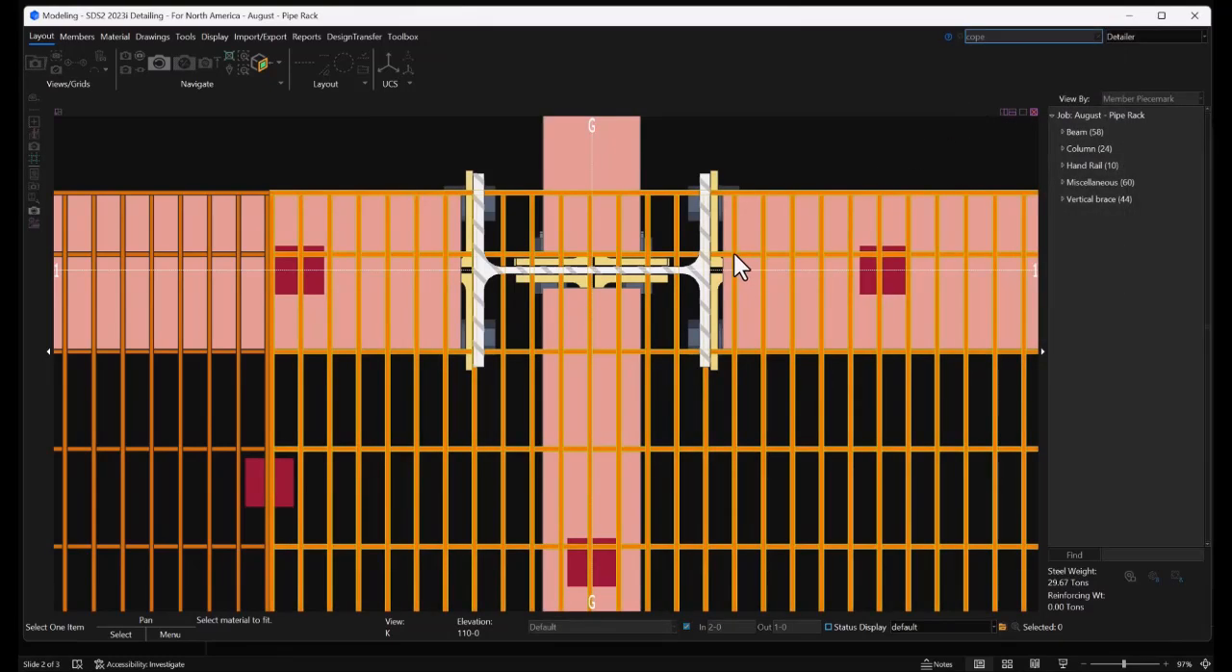
pyautogui.click(708, 274)
pyautogui.rightClick(707, 274)
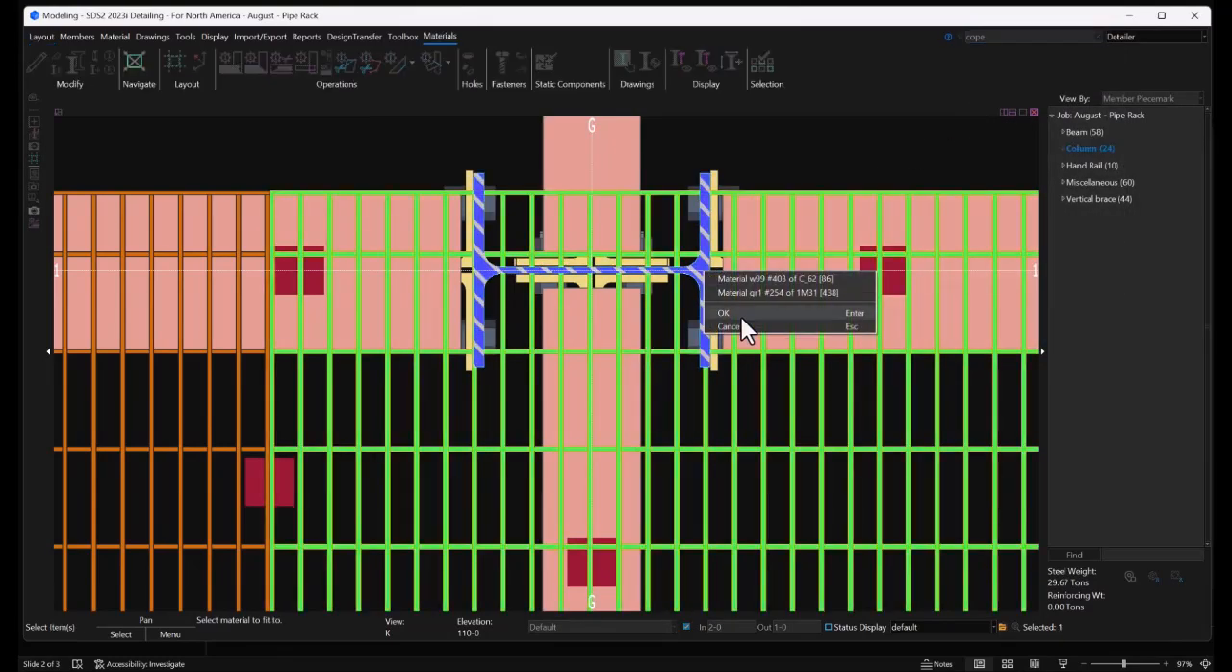
pyautogui.click(737, 310)
pyautogui.write('1/')
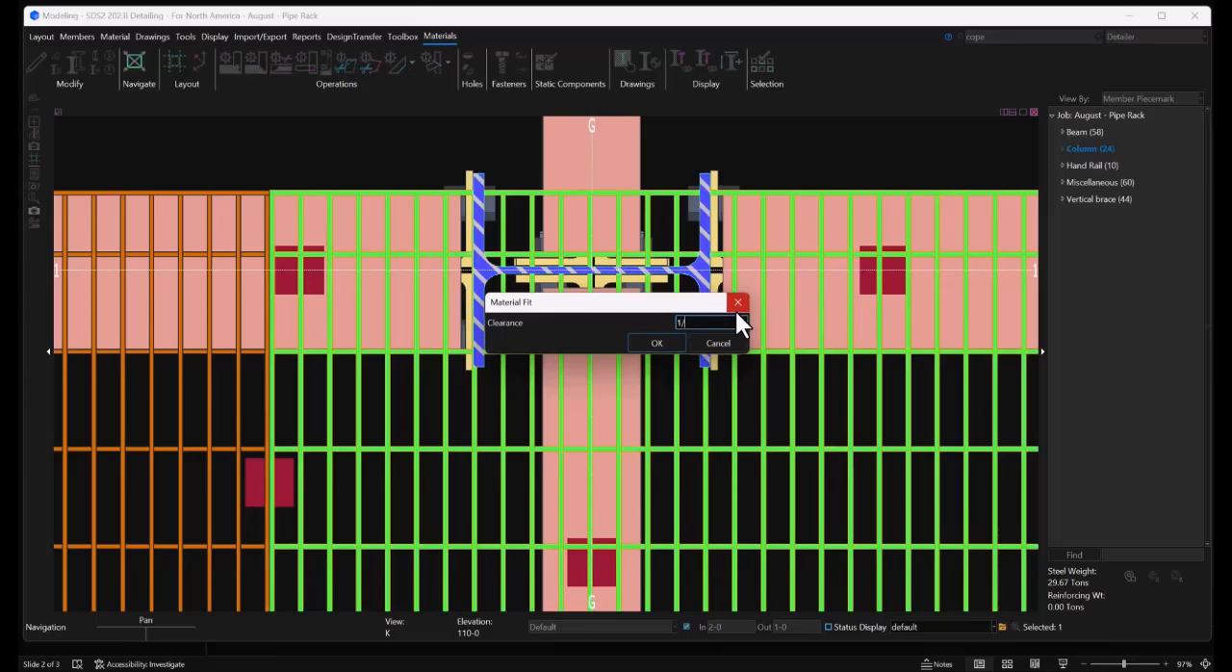
pyautogui.write('2')
pyautogui.press('Return')
pyautogui.click(670, 332)
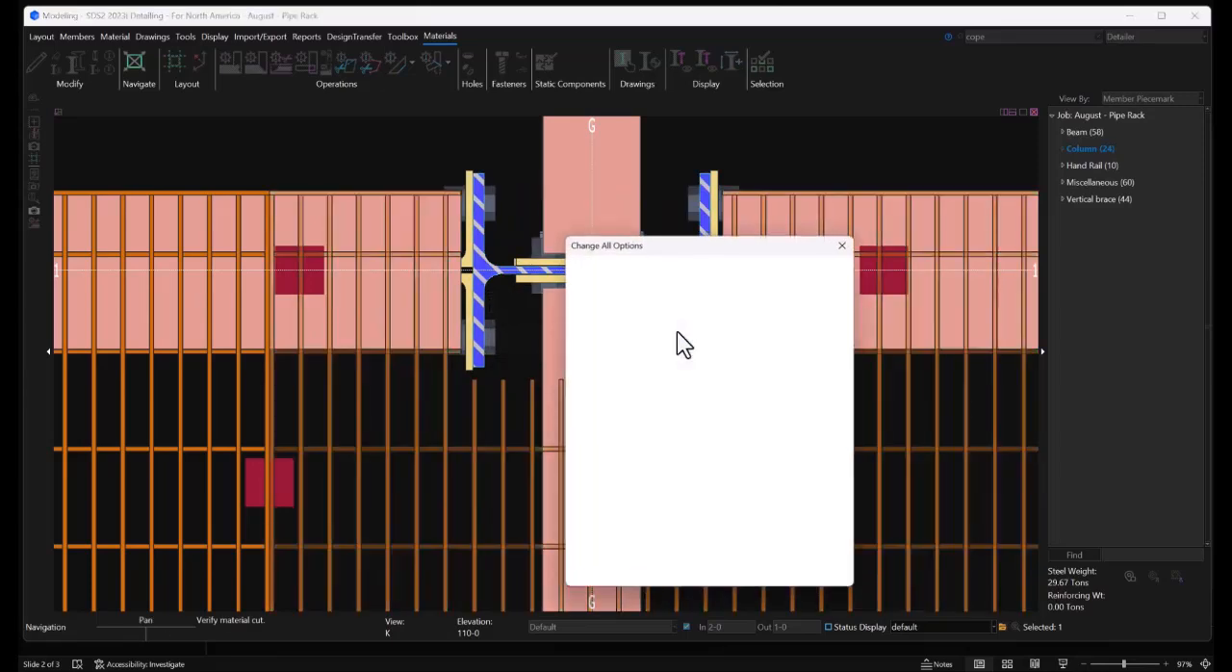
pyautogui.click(709, 575)
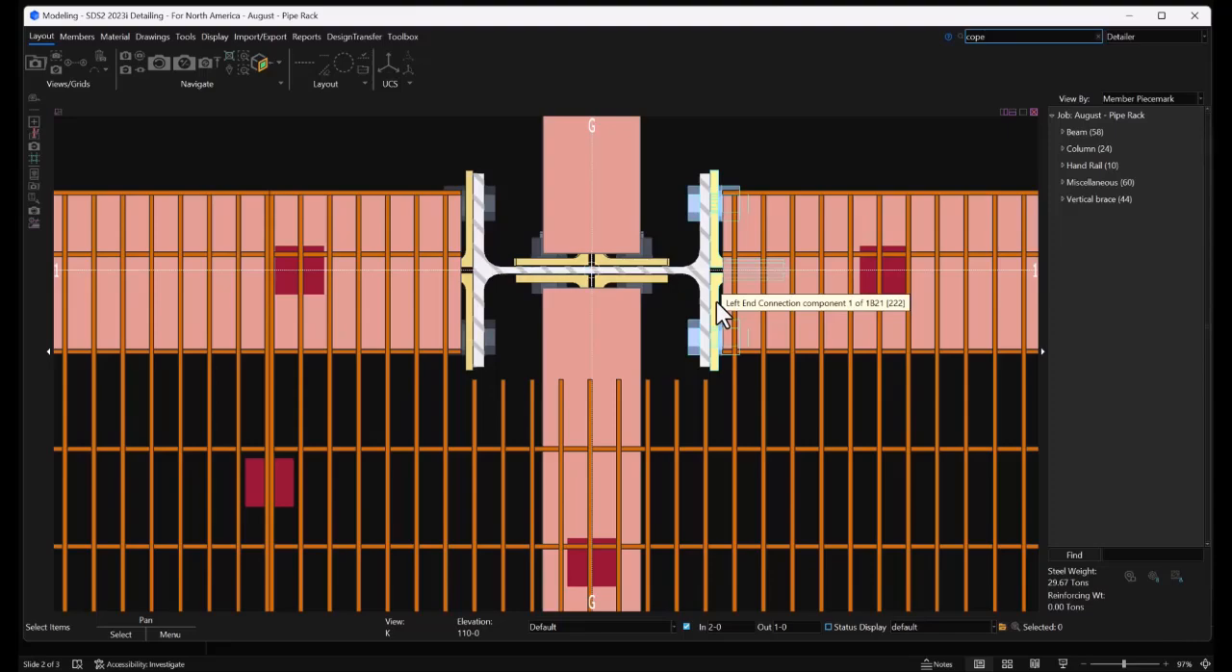
# Set the view's outward depth checking to 4-0 for the 110-0 elevation
pyautogui.scroll(-10, 757, 317)
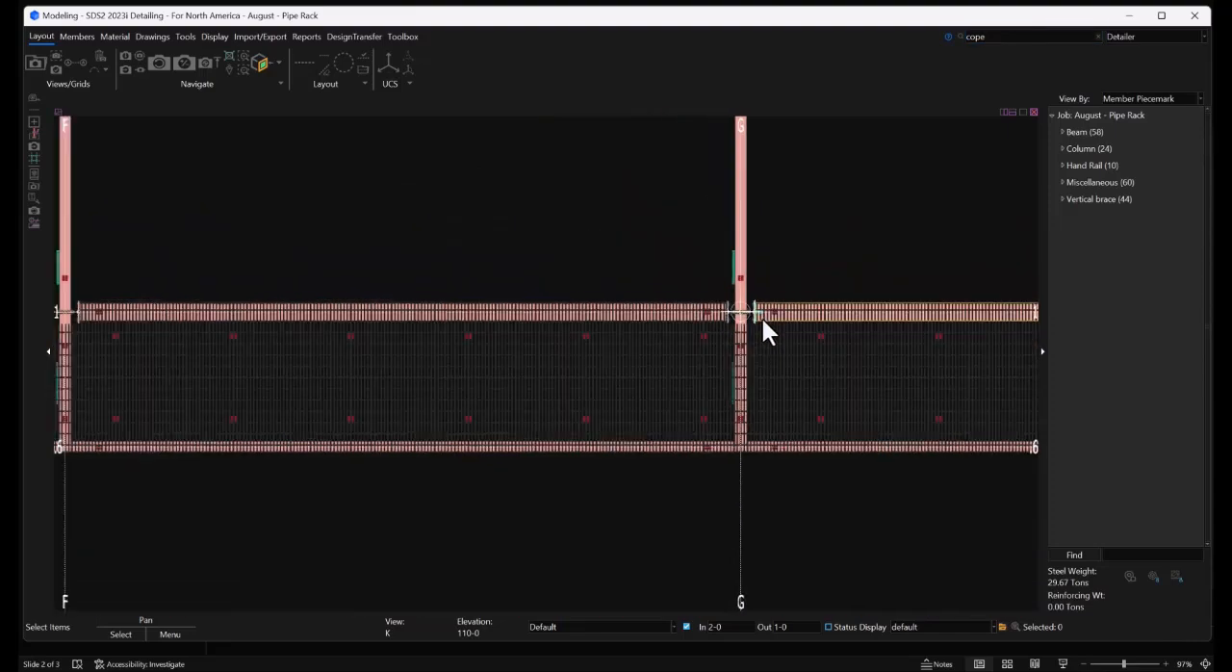
pyautogui.scroll(-5, 762, 321)
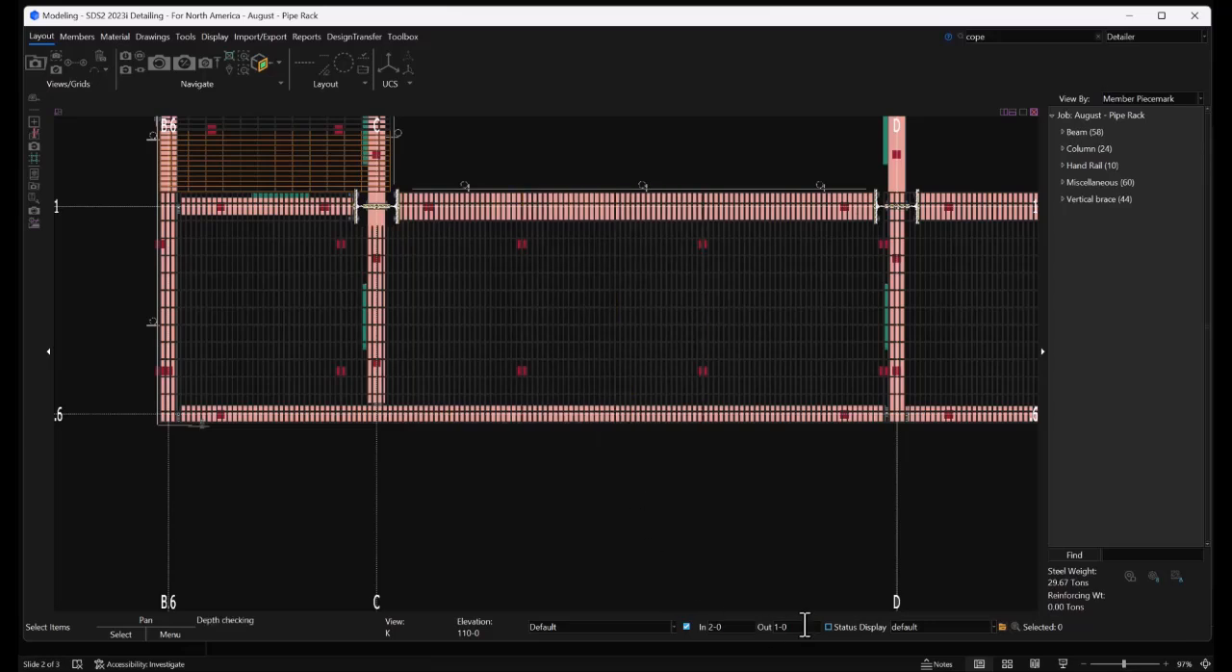
pyautogui.moveTo(803, 627); pyautogui.dragTo(758, 627)
pyautogui.write('4-0')
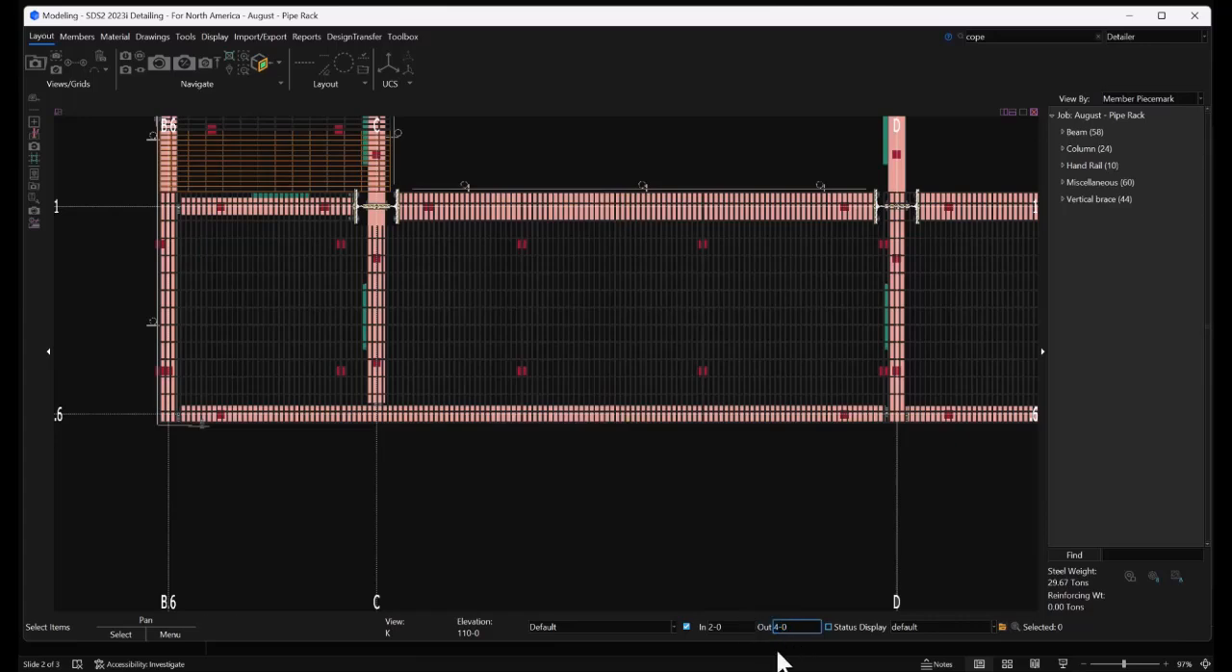
pyautogui.press('Return')
pyautogui.scroll(-3, 653, 507)
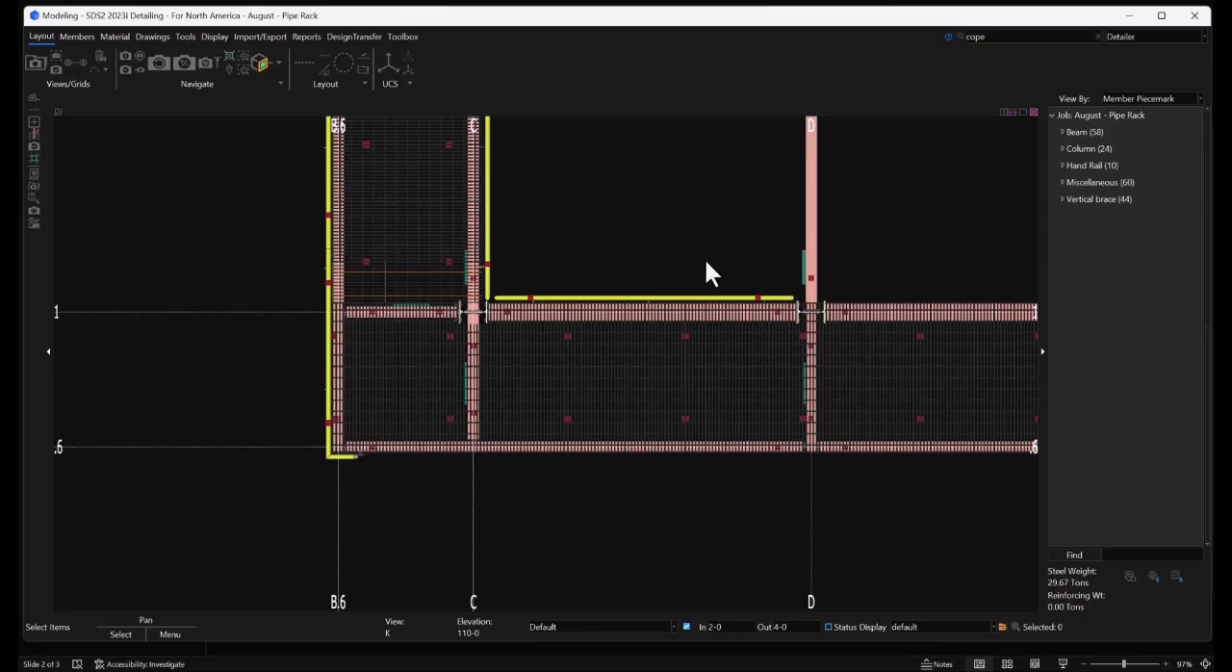
# Load the saved Pipe Rack - Guardrail Layout construction lines into the 110-0 view
pyautogui.click(362, 64)
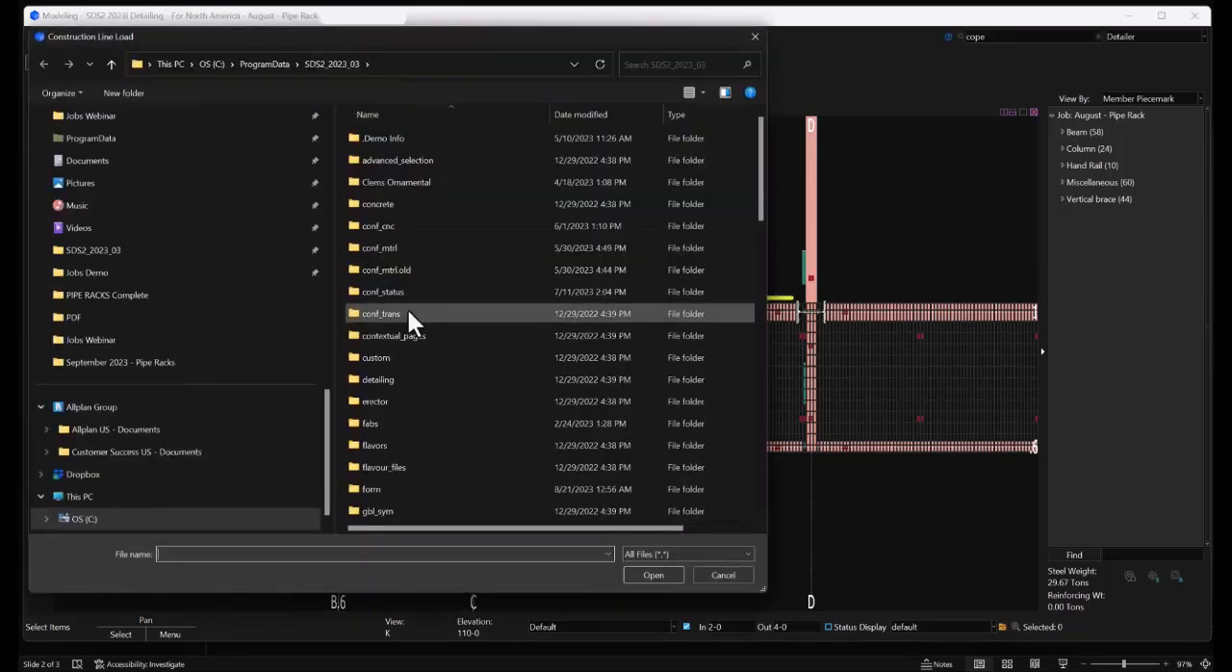
pyautogui.scroll(-8, 407, 333)
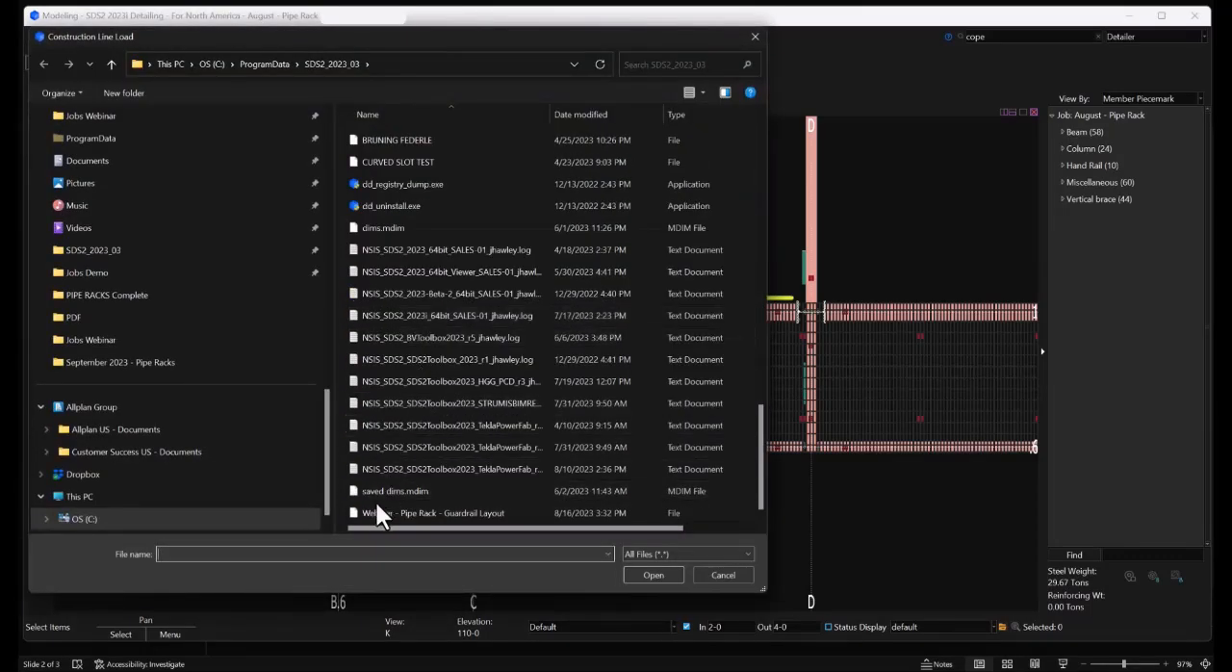
pyautogui.click(659, 576)
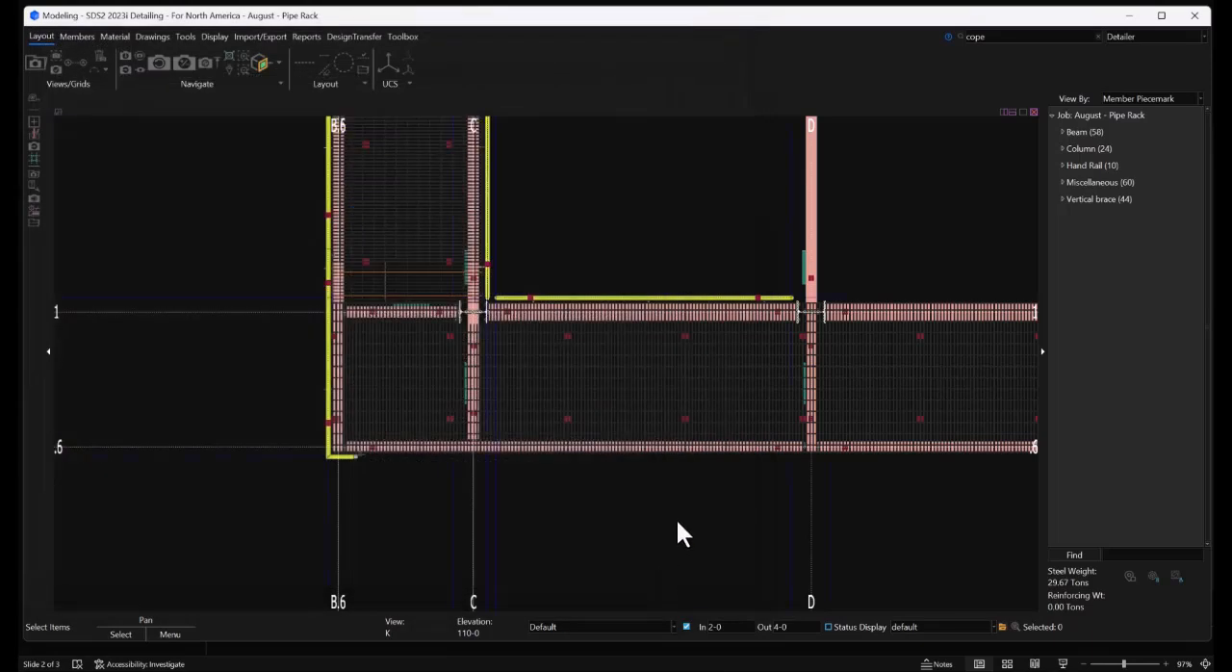
# Start Continue Flat HandRail from the spliced end of the existing corner rail at grids B.6 and .6
pyautogui.scroll(-5, 678, 524)
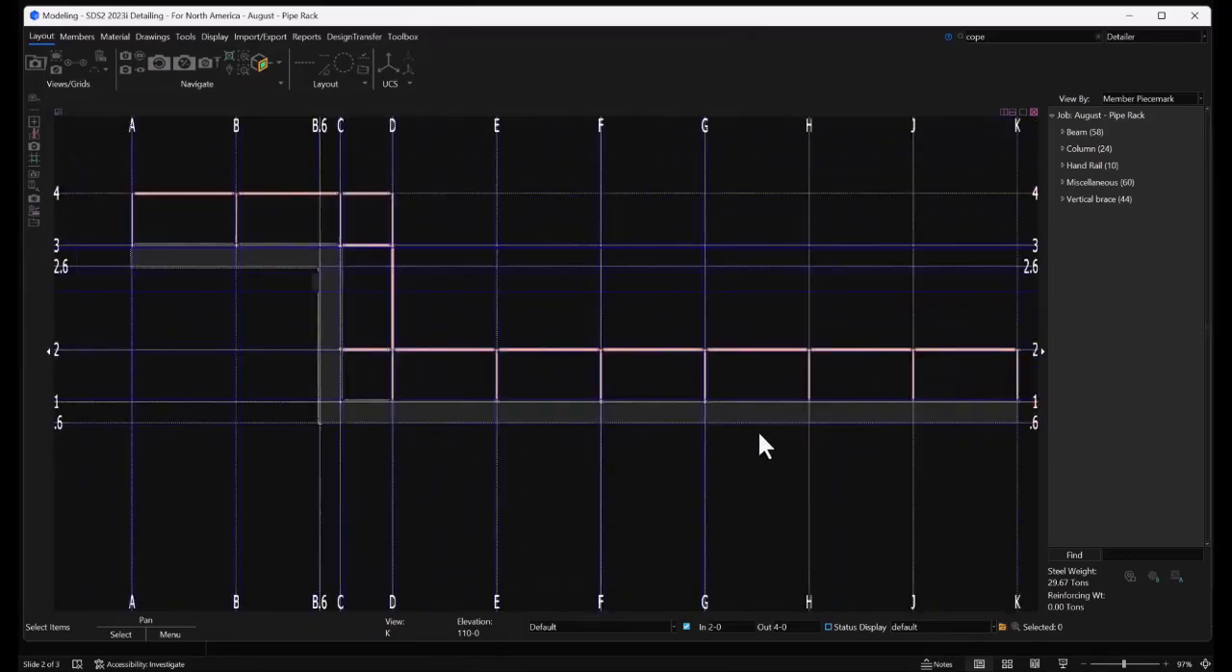
pyautogui.moveTo(804, 438); pyautogui.dragTo(738, 417, button='middle')
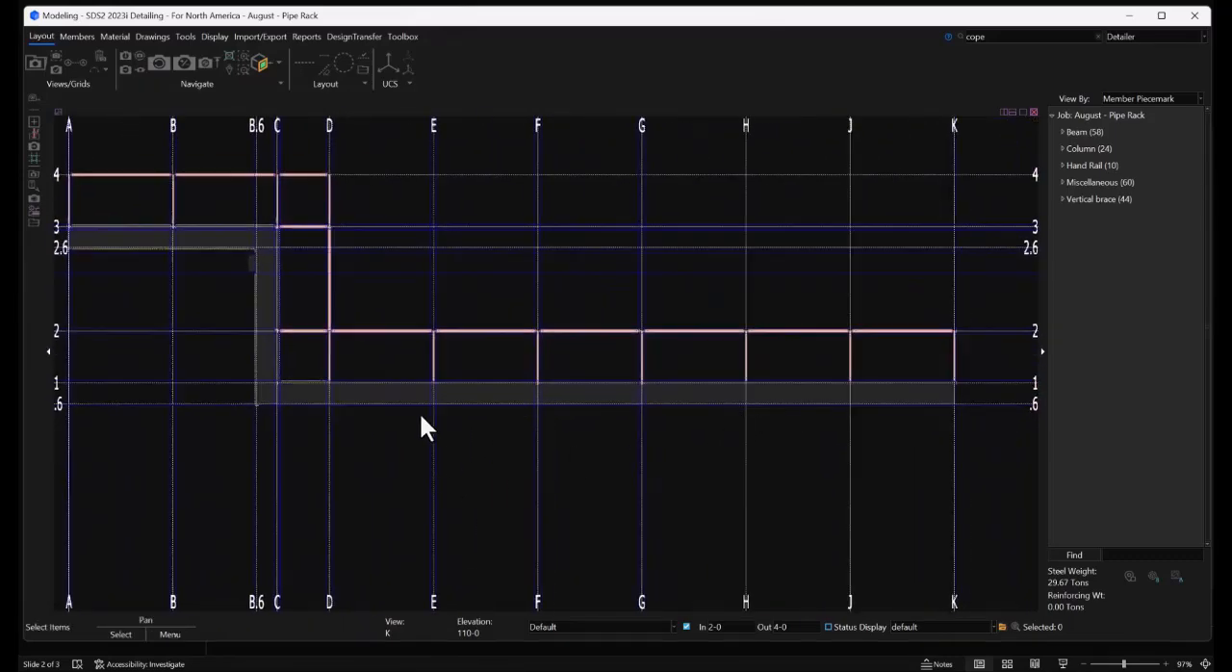
pyautogui.scroll(3, 284, 451)
pyautogui.scroll(6, 167, 271)
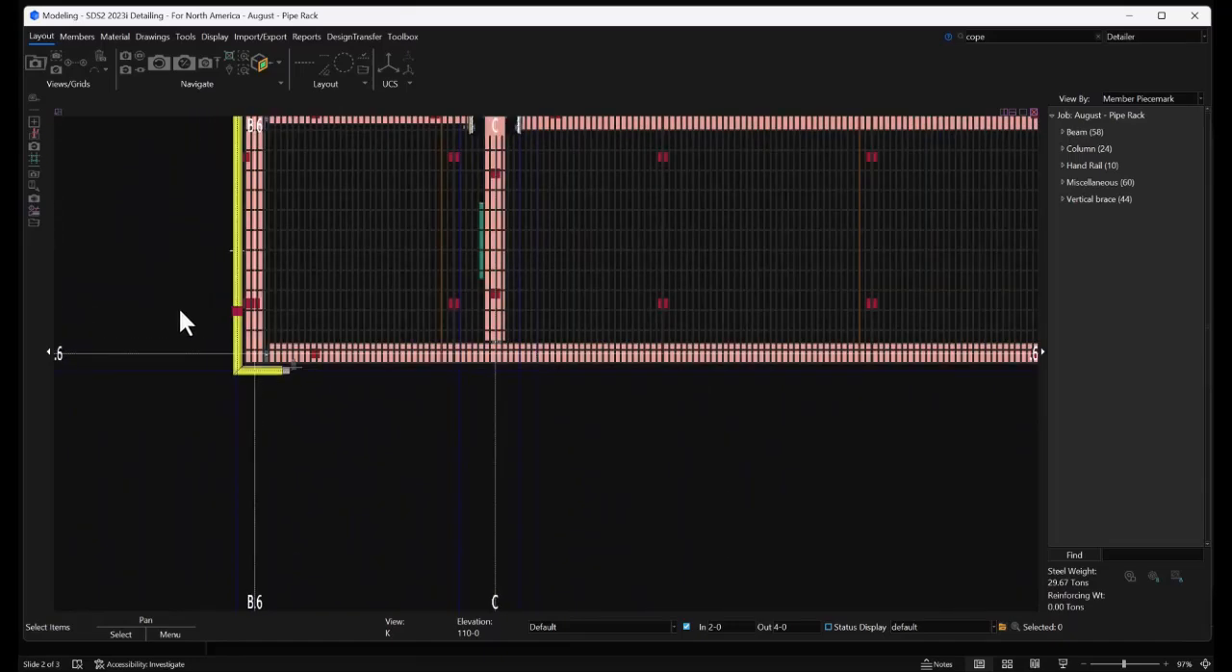
pyautogui.click(85, 33)
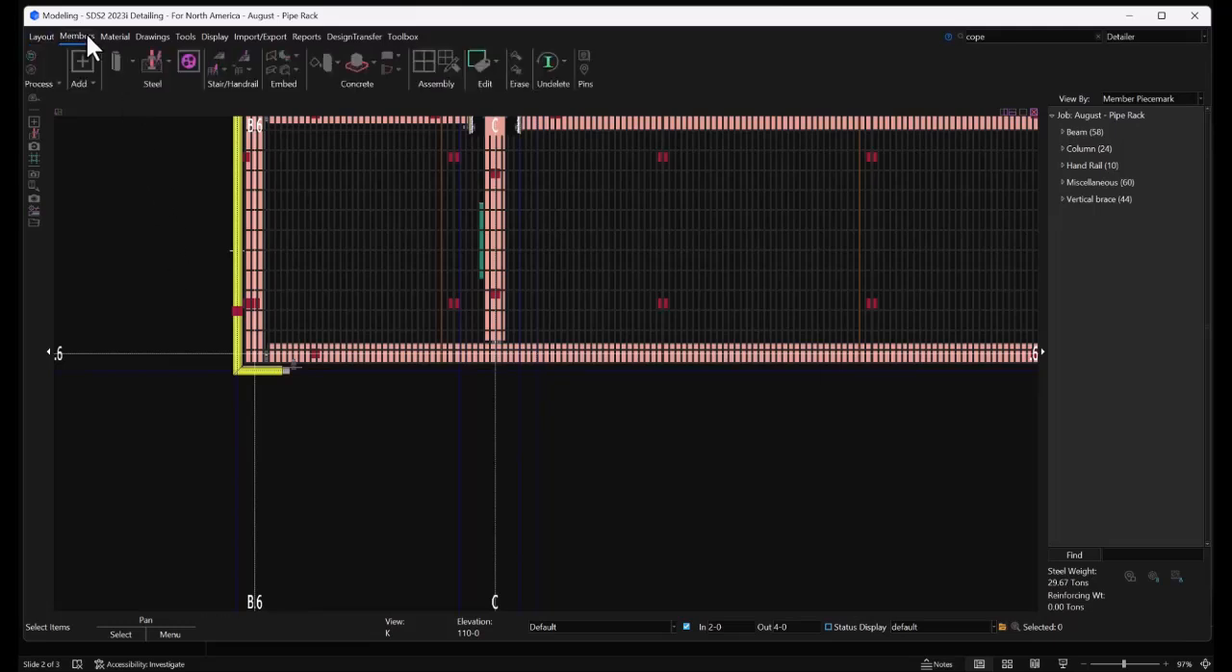
pyautogui.click(220, 67)
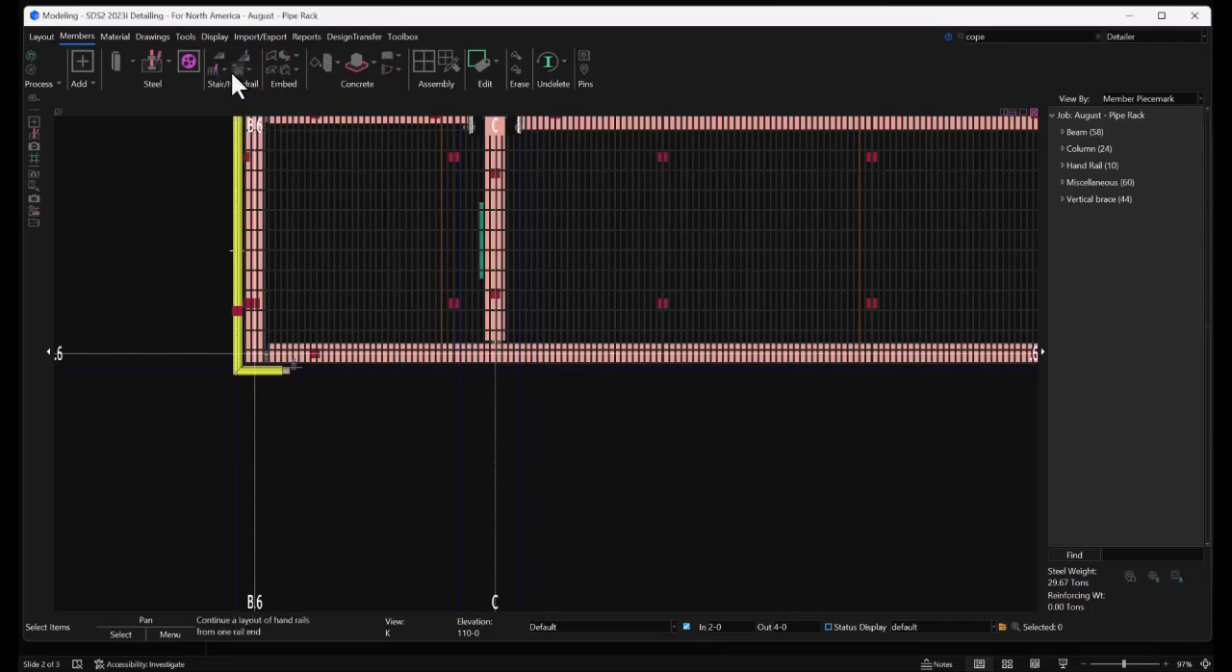
pyautogui.scroll(-2, 261, 310)
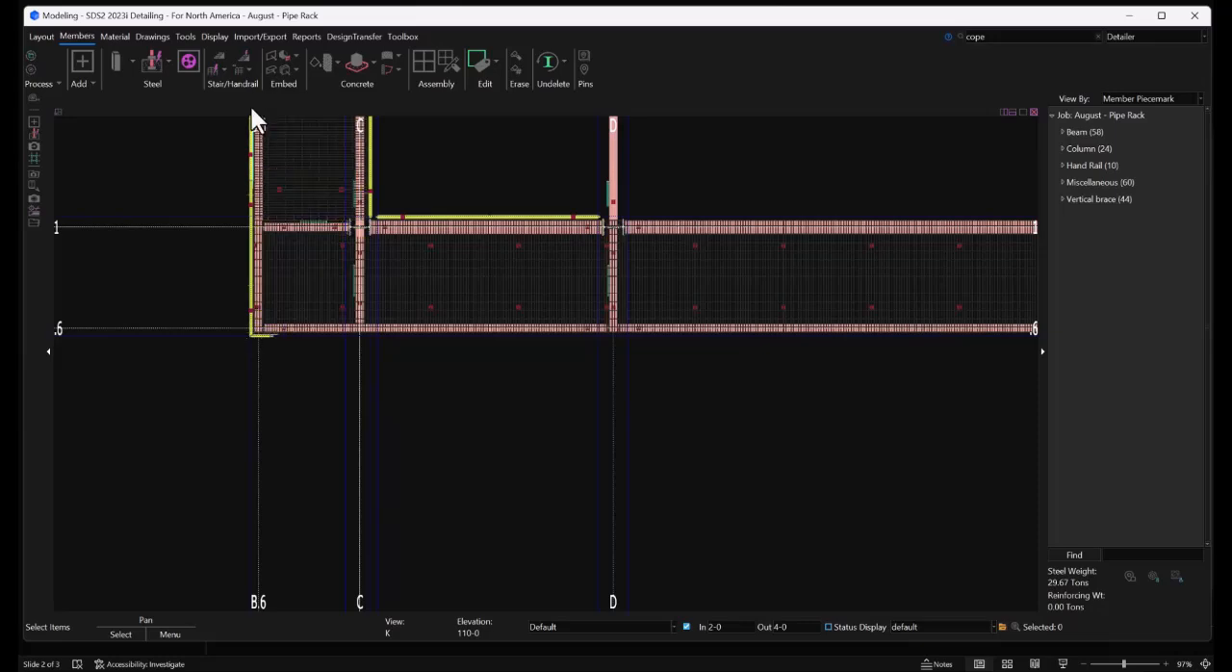
pyautogui.scroll(6, 268, 318)
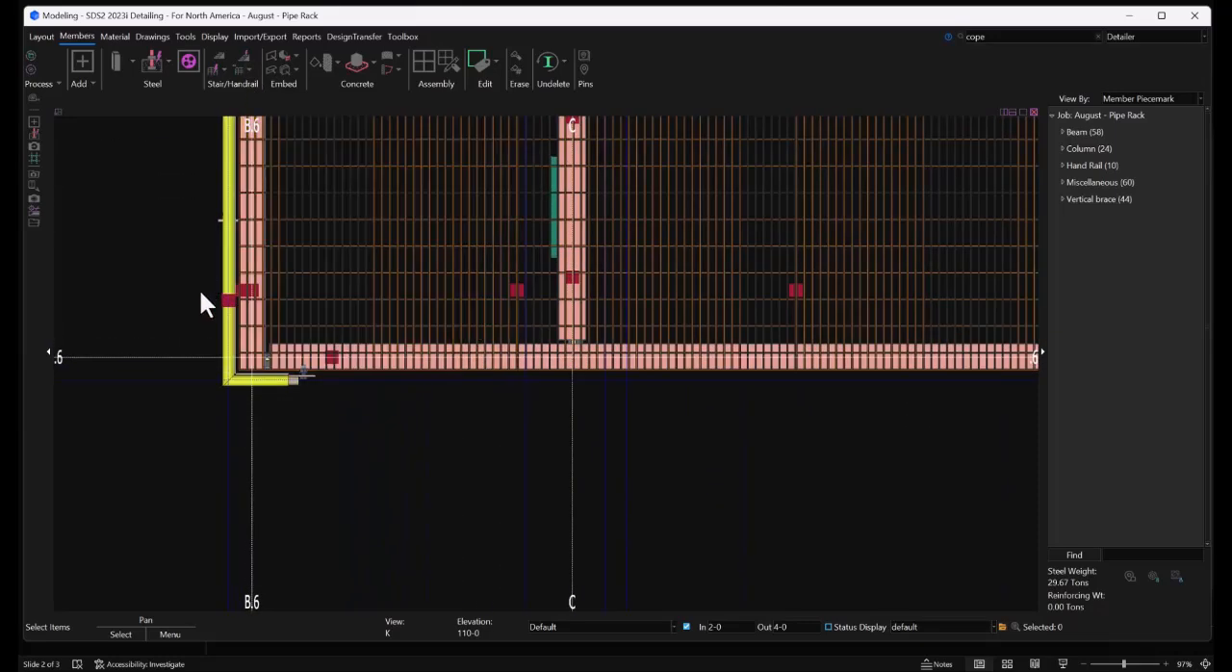
pyautogui.click(244, 66)
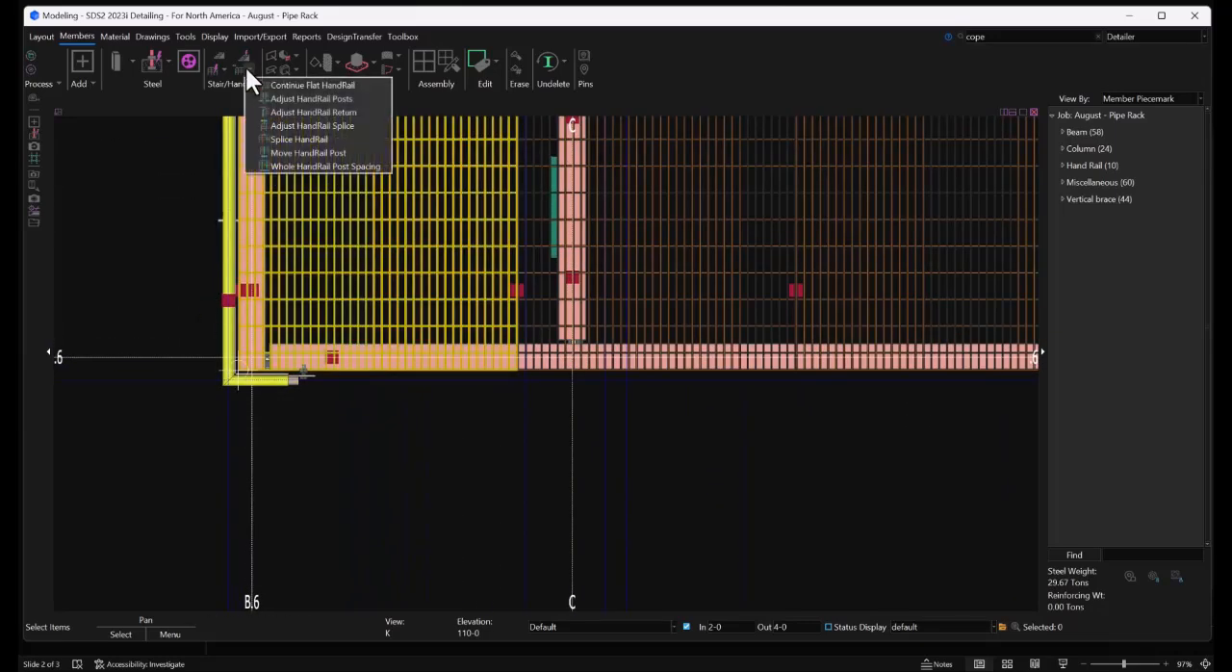
pyautogui.click(269, 85)
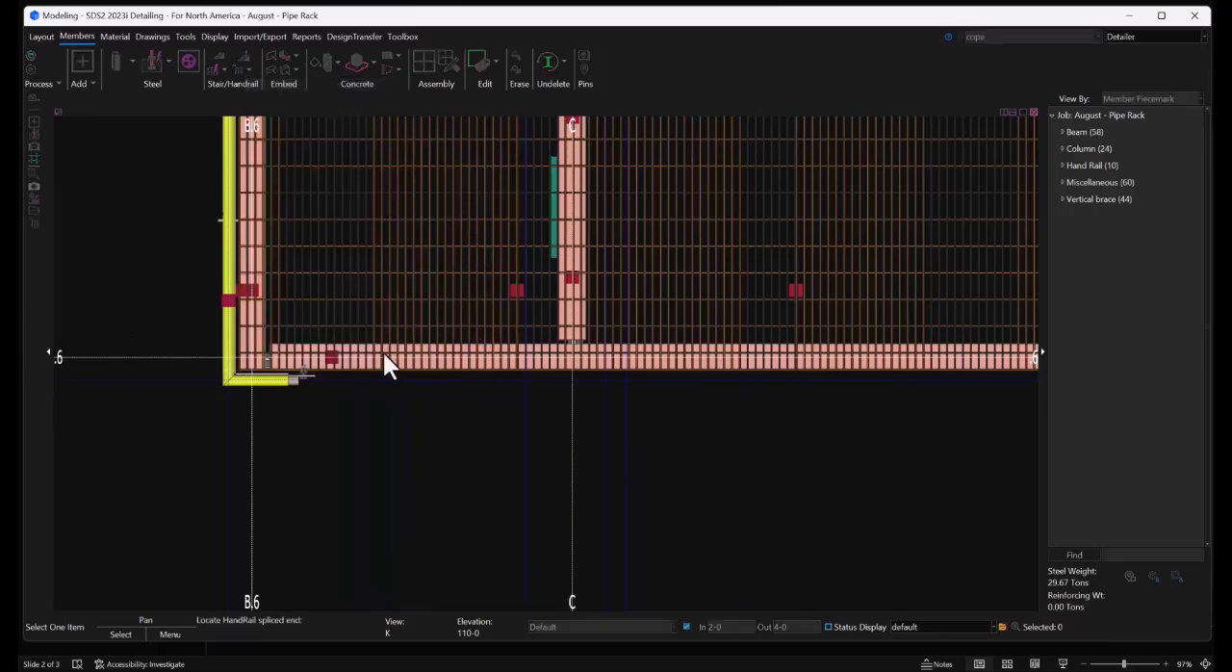
pyautogui.click(227, 302)
# Run the handrail to the construction-line intersection just outside grids K and .6 with offset 0, turning off repeated offset prompts
pyautogui.scroll(-2, 219, 326)
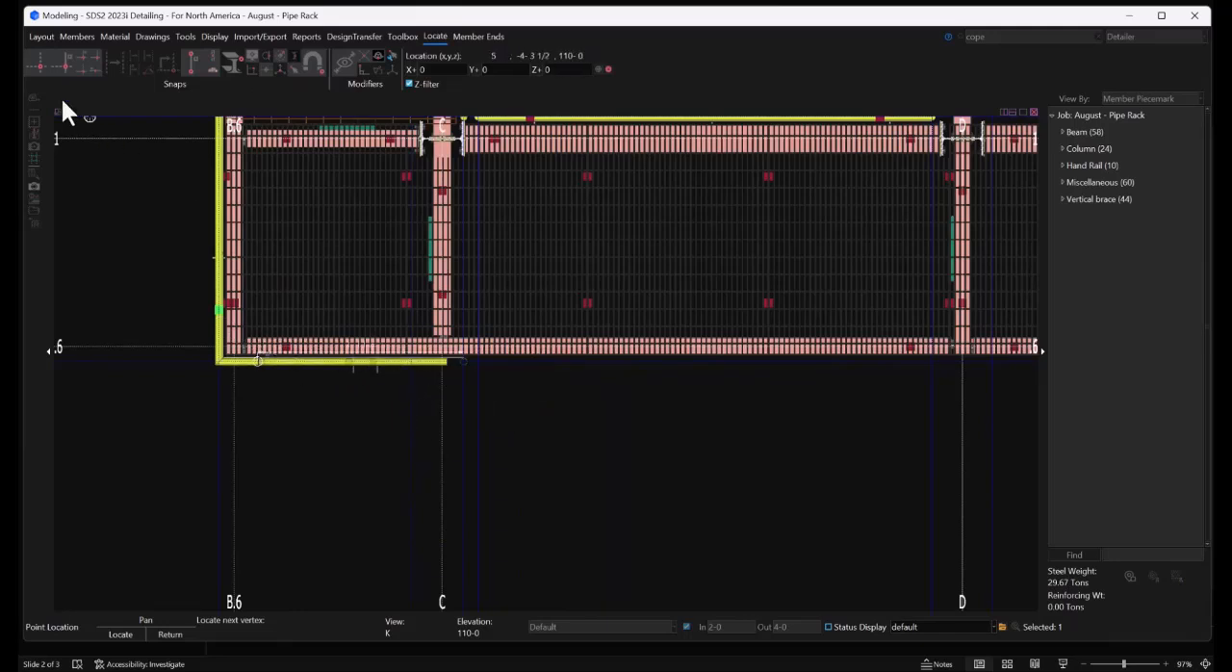
pyautogui.click(39, 69)
pyautogui.scroll(-3, 166, 317)
pyautogui.scroll(-5, 165, 328)
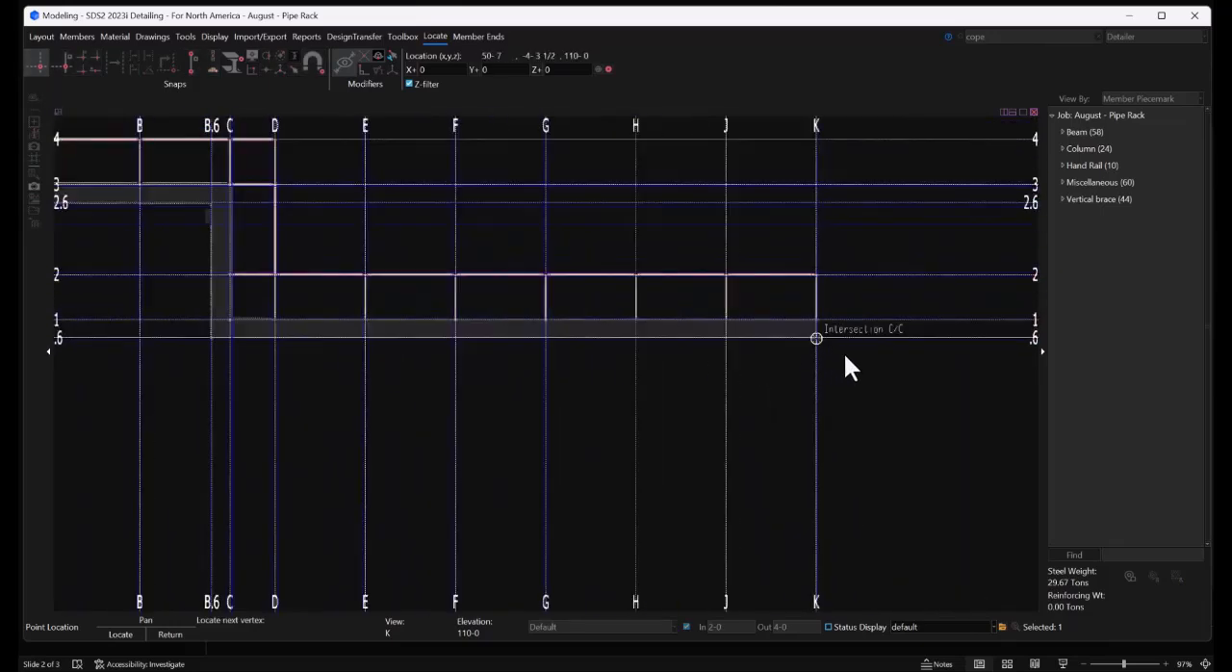
pyautogui.scroll(6, 839, 358)
pyautogui.scroll(2, 795, 311)
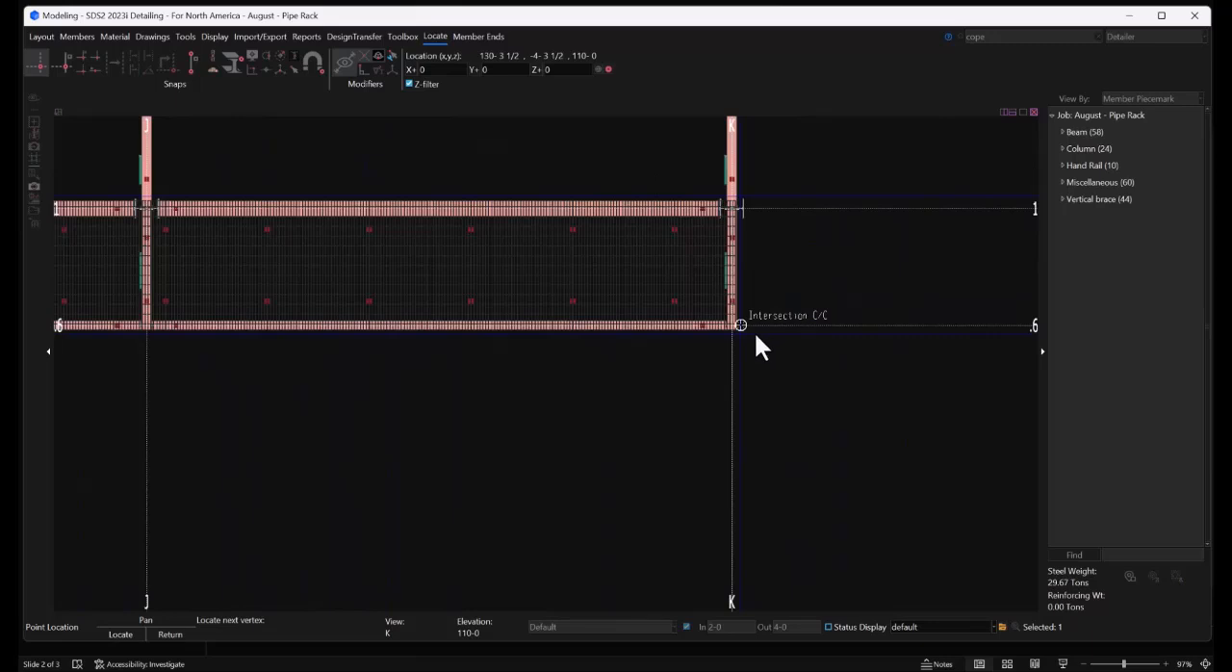
pyautogui.scroll(1, 754, 335)
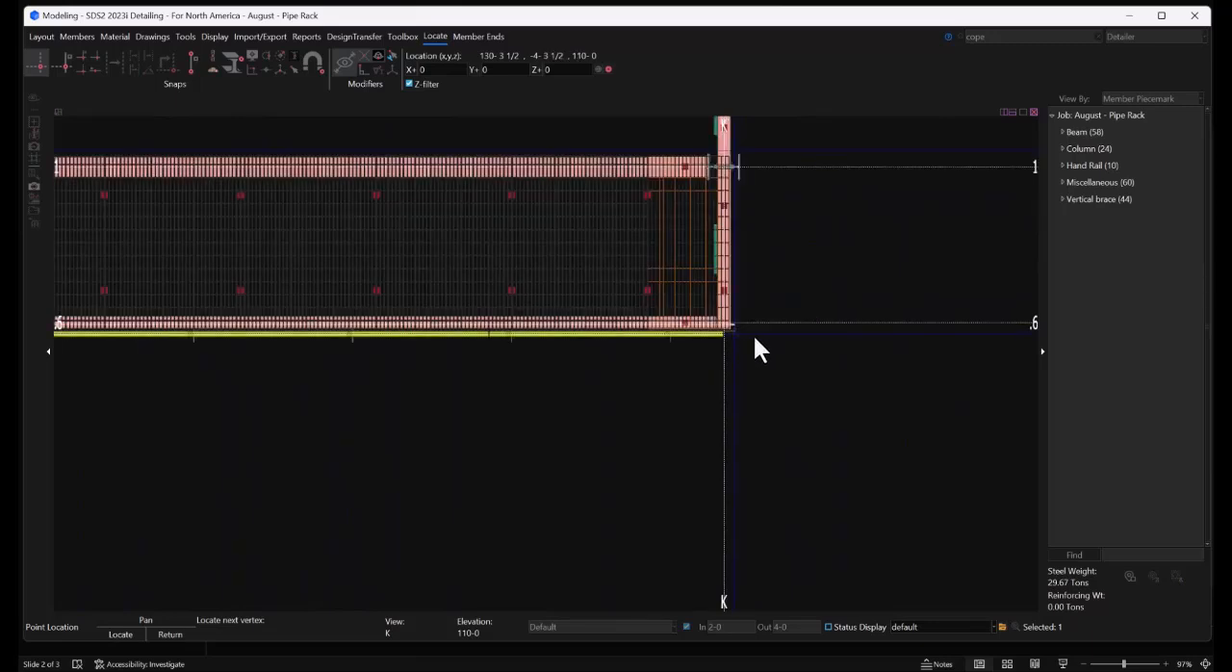
pyautogui.click(753, 332)
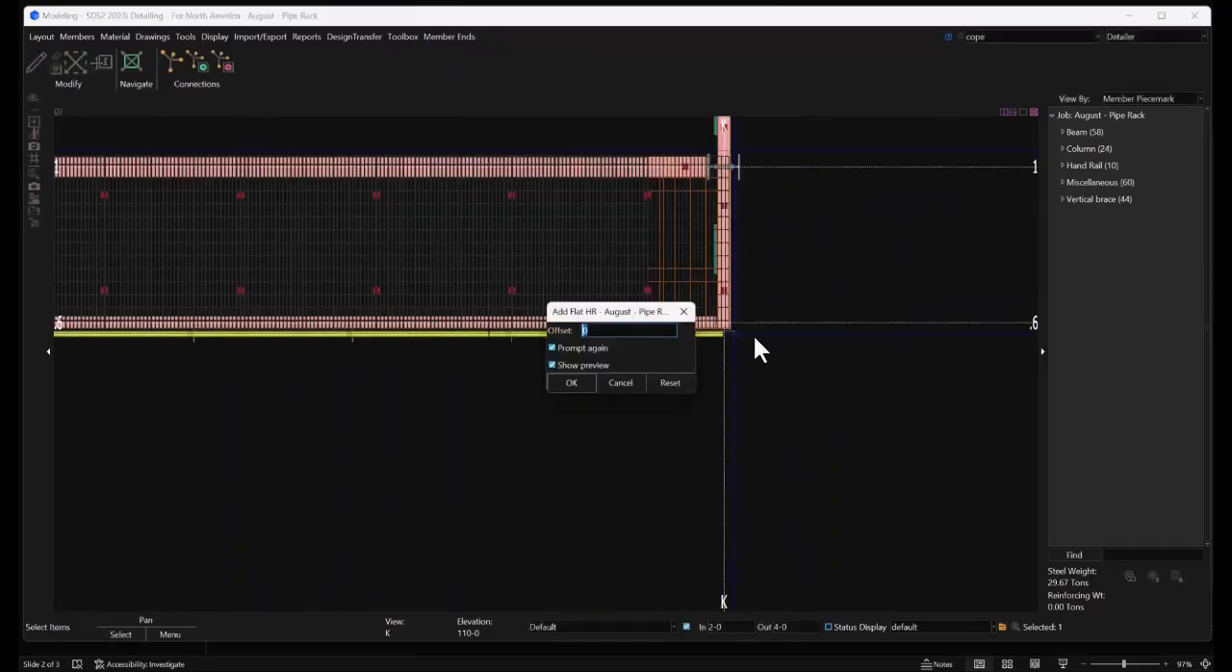
pyautogui.click(575, 352)
pyautogui.click(574, 379)
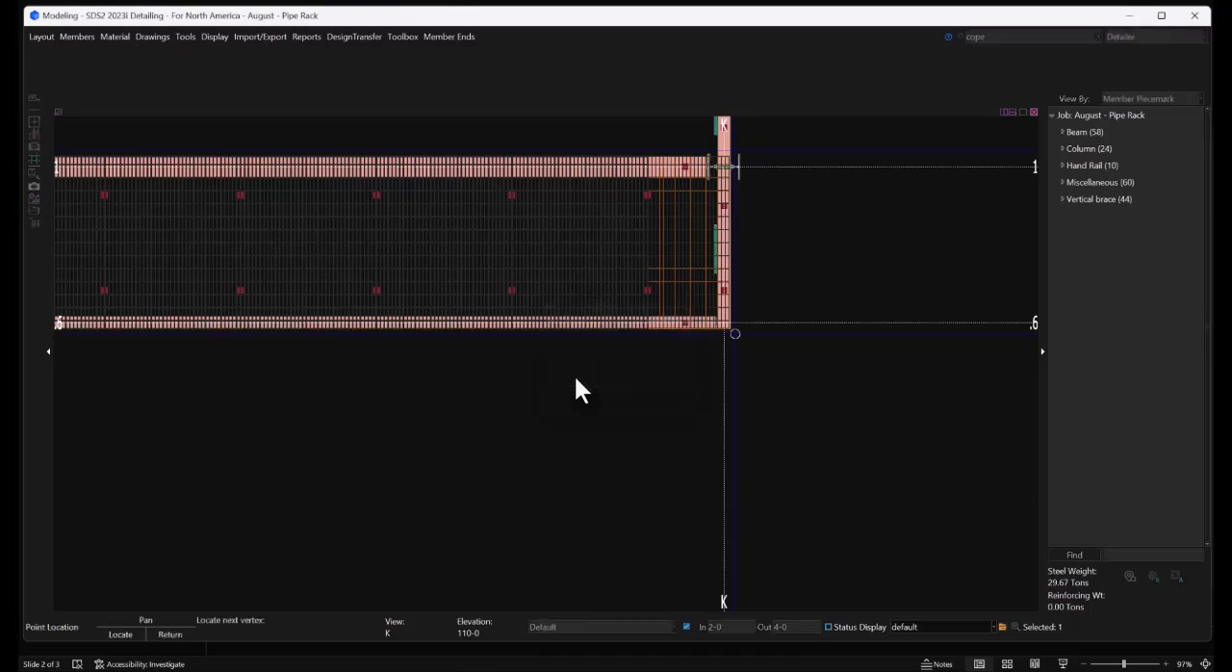
# Continue the handrail layout around grid K to grid 1 and back to the construction-line intersection beside the grid G column, ending the layout there
pyautogui.click(756, 151)
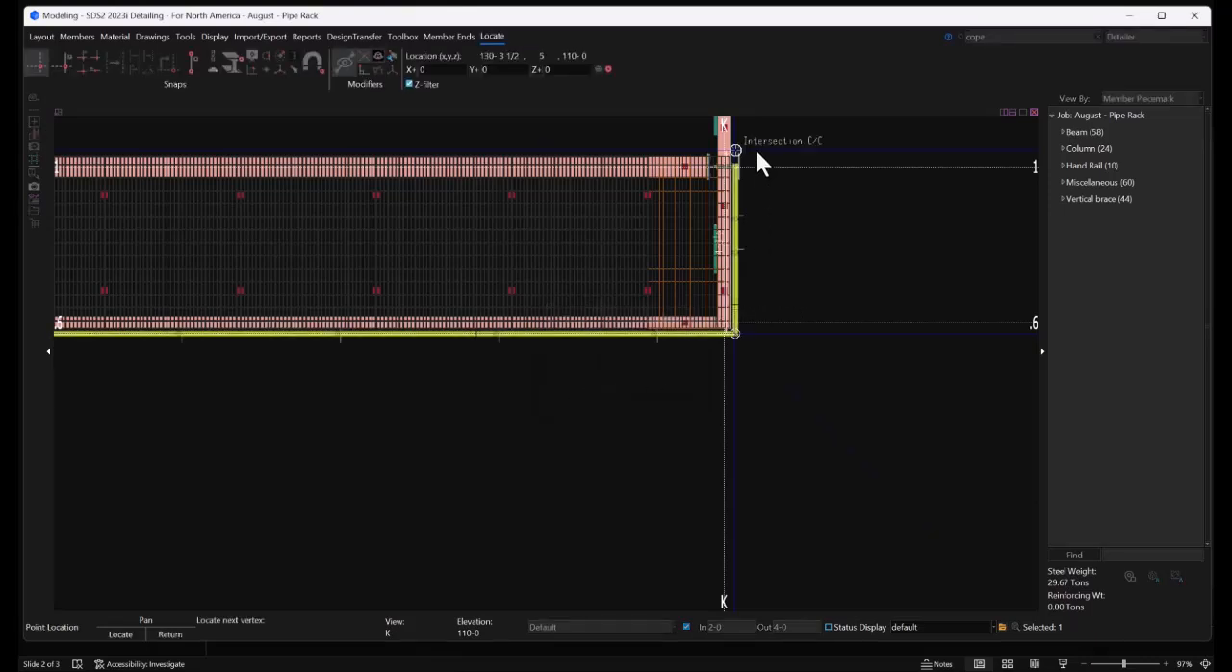
pyautogui.click(756, 150)
pyautogui.scroll(-5, 830, 226)
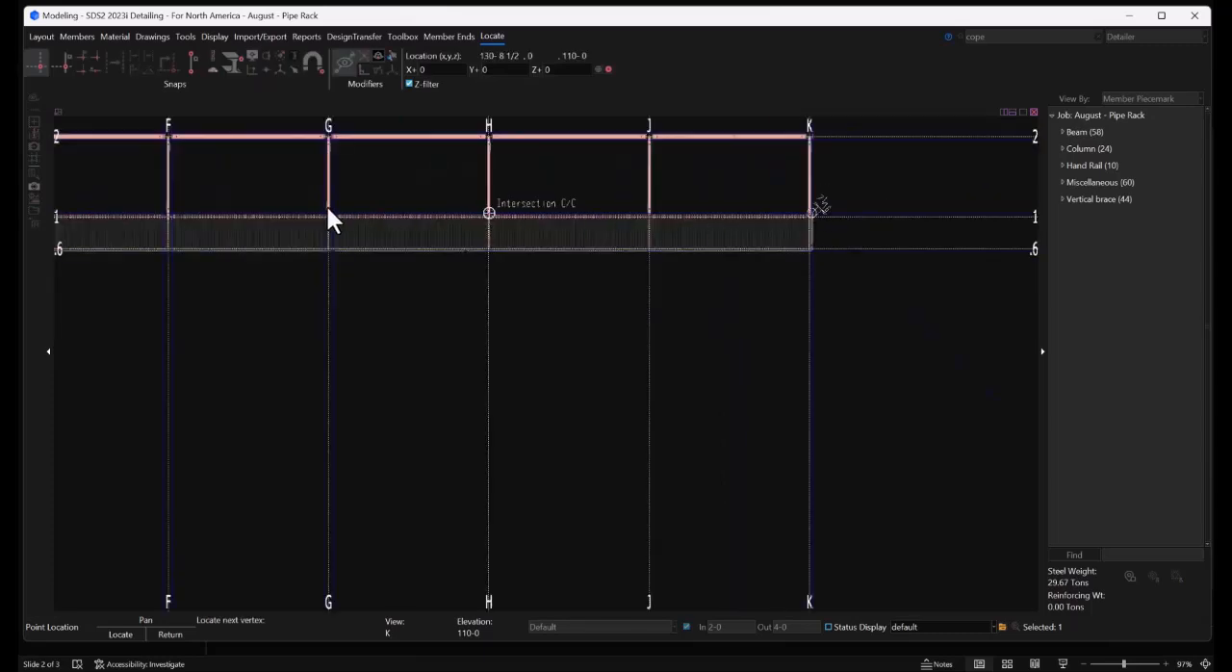
pyautogui.scroll(4, 331, 208)
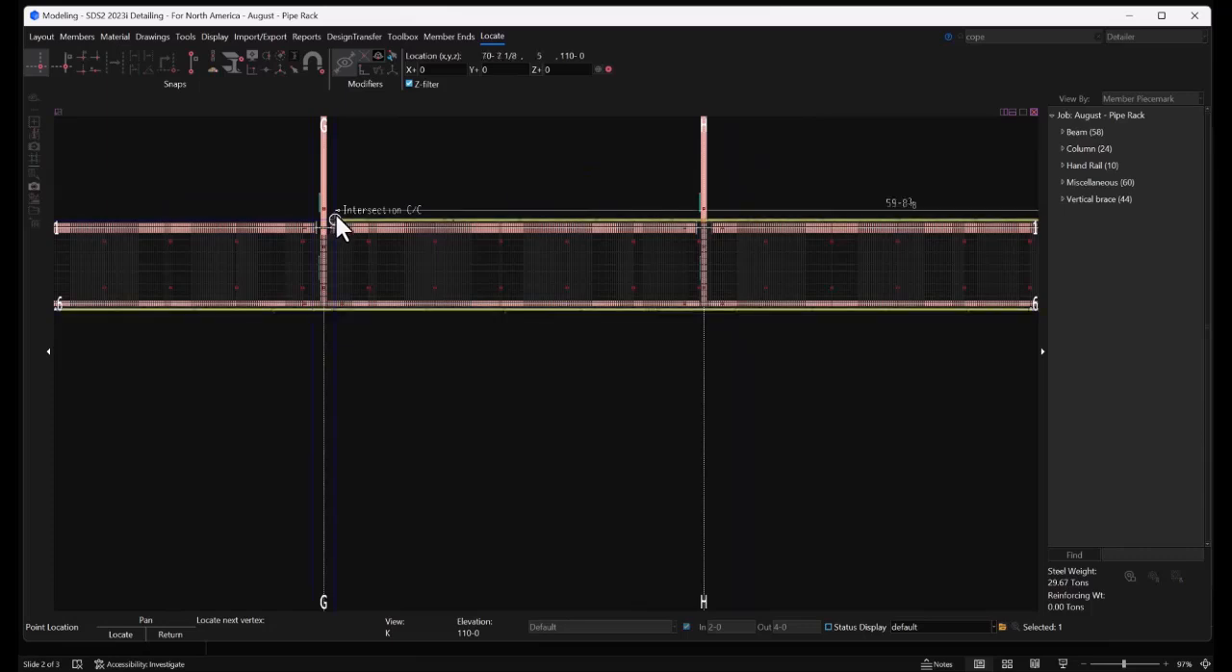
pyautogui.scroll(3, 336, 215)
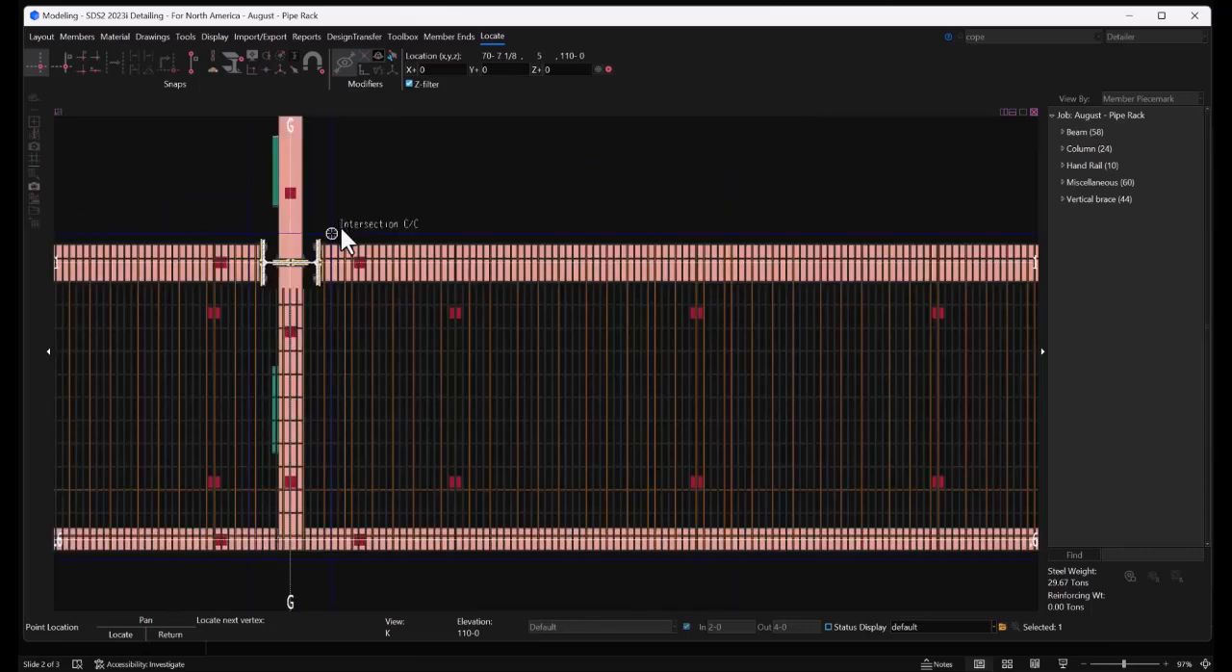
pyautogui.click(341, 228)
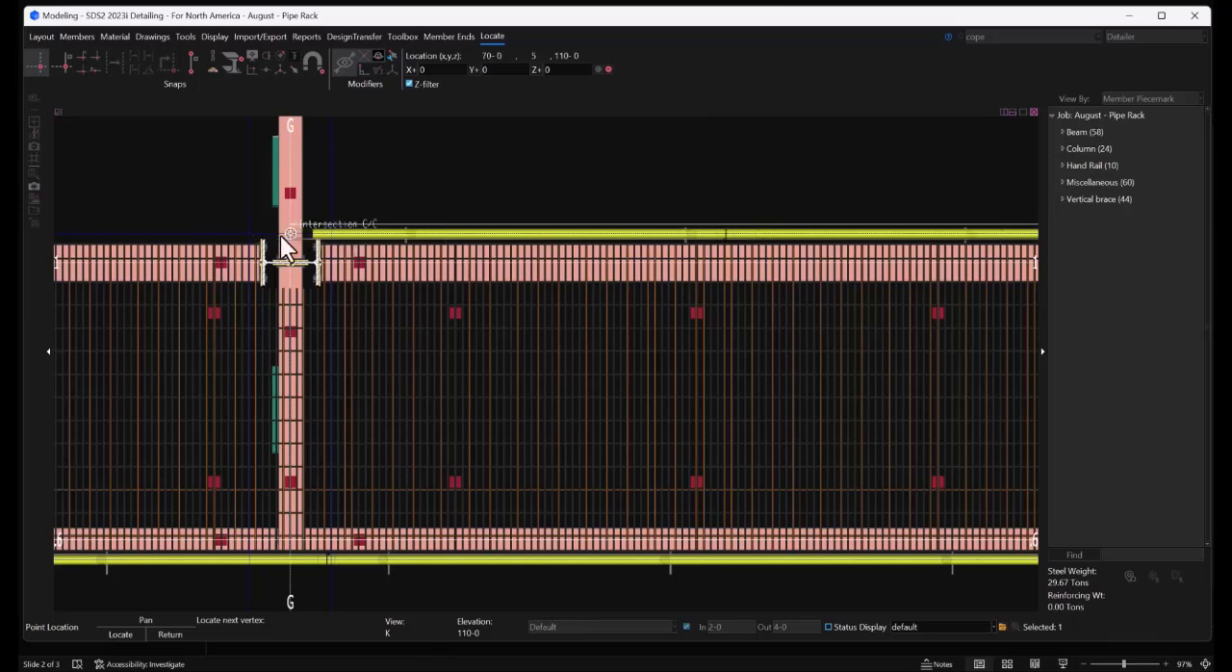
pyautogui.scroll(1, 282, 237)
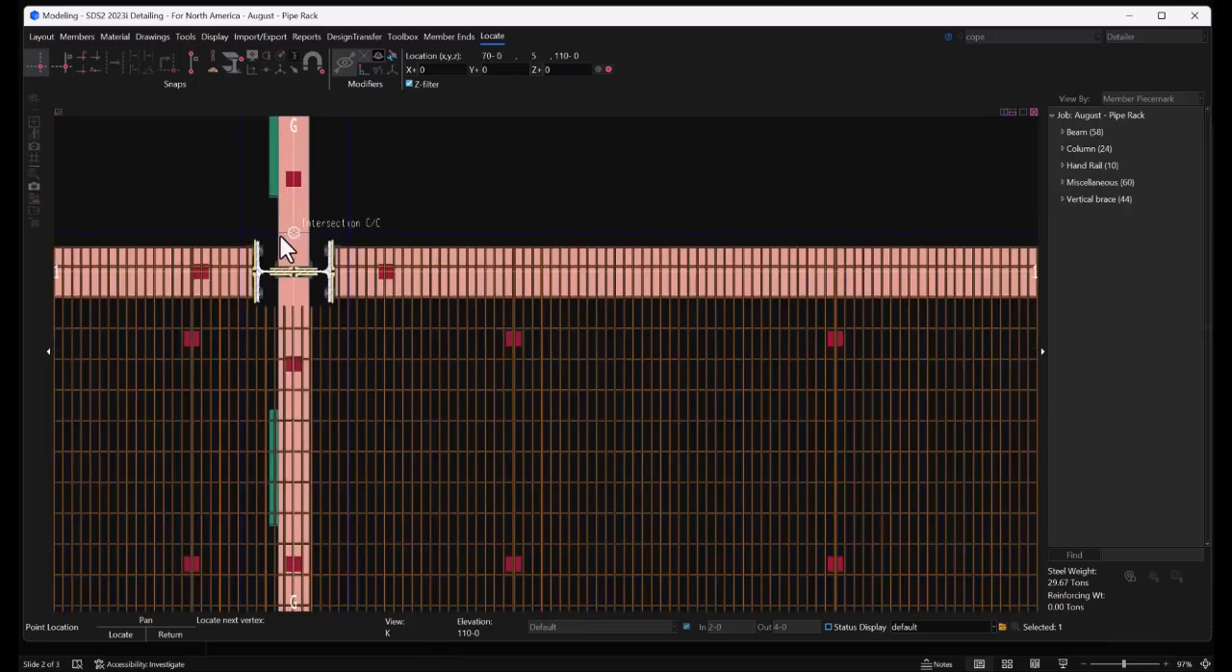
pyautogui.rightClick(357, 238)
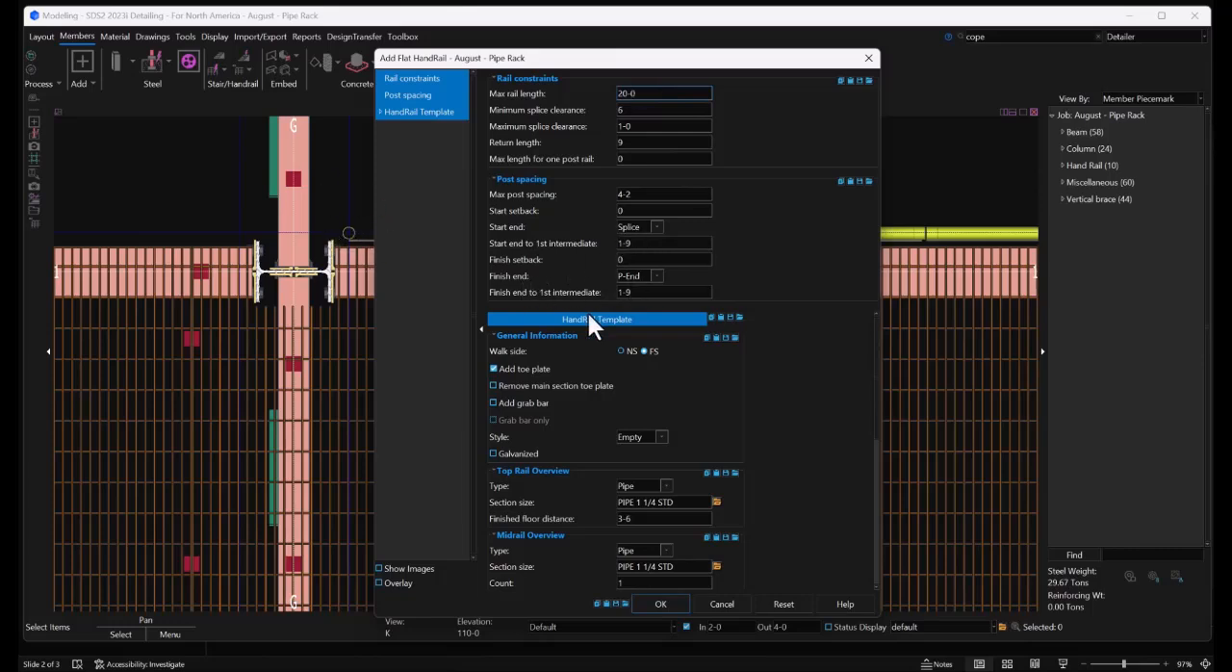
# Set the handrail template's clip angle section size to L5x3 1/2x3/8
pyautogui.scroll(-2, 727, 352)
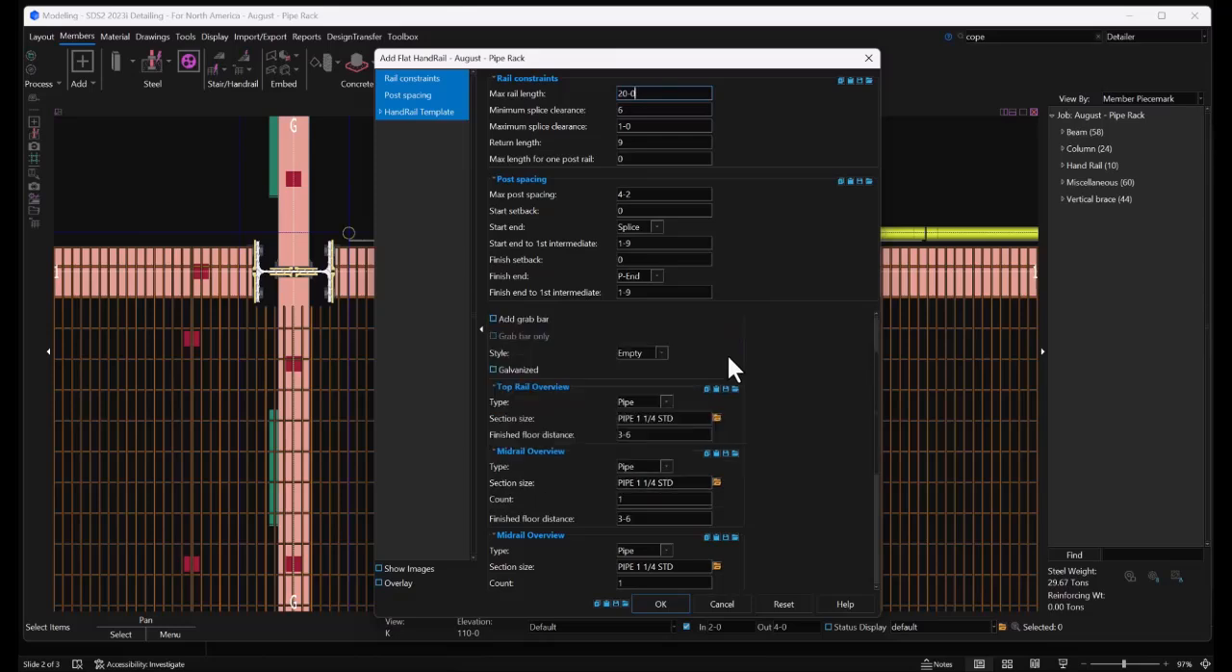
pyautogui.scroll(-2, 727, 353)
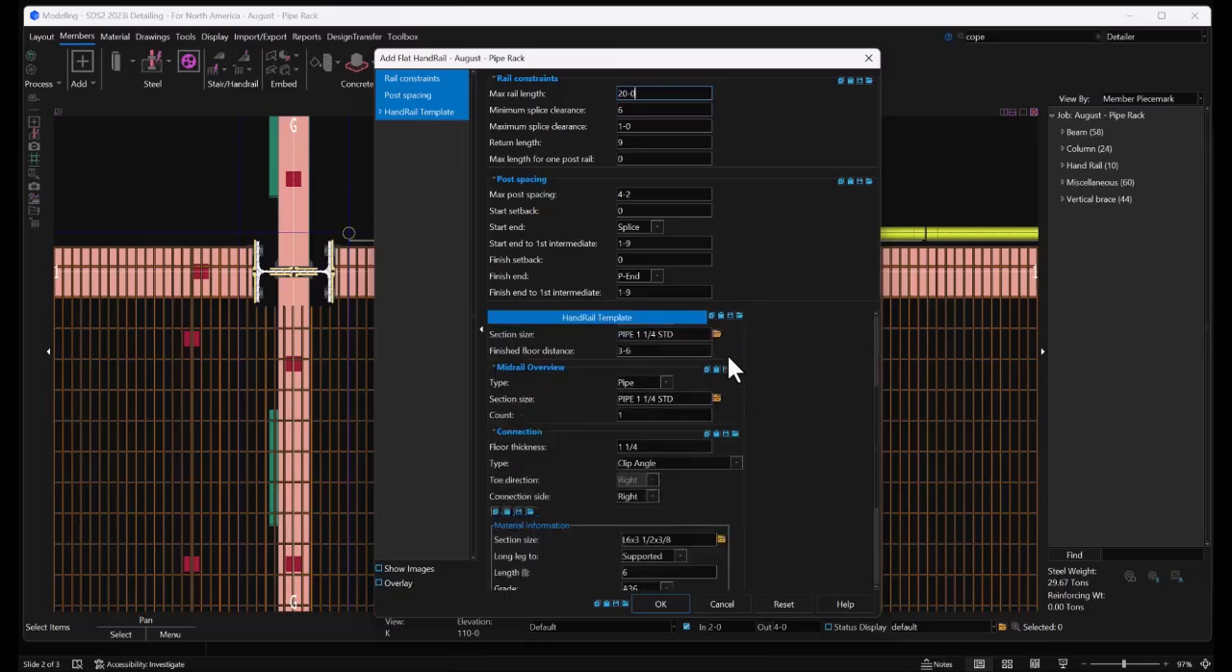
pyautogui.scroll(-2, 661, 447)
pyautogui.click(633, 456)
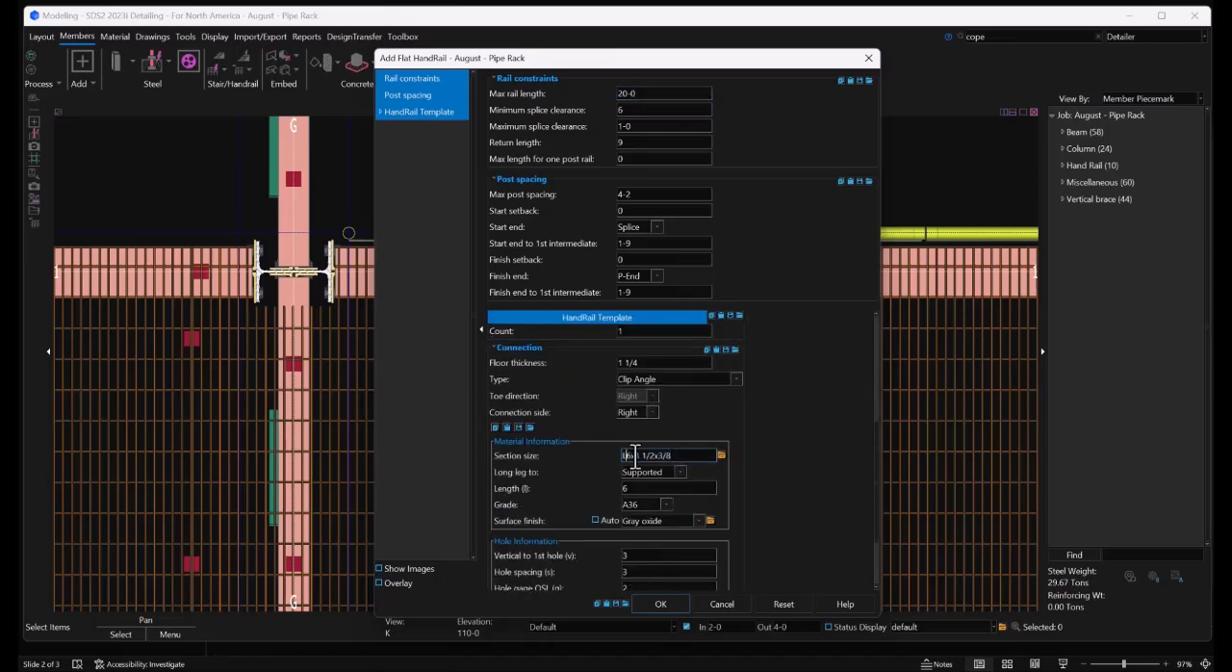
pyautogui.press('Delete')
pyautogui.write('5')
pyautogui.scroll(-2, 756, 429)
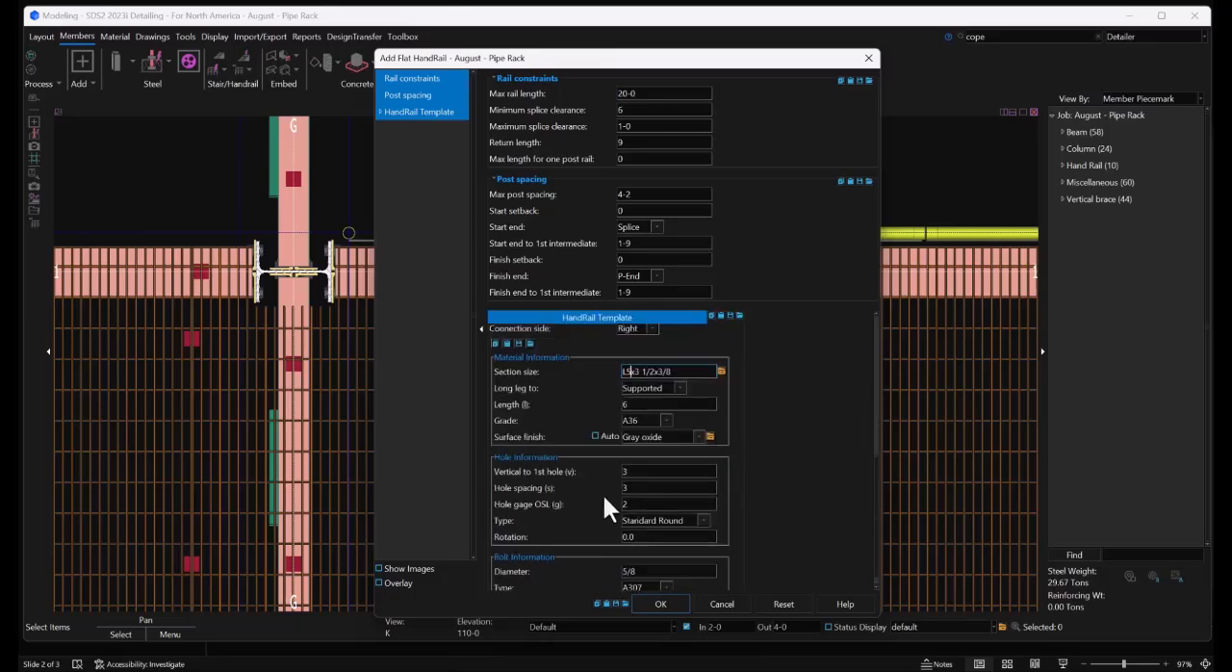
# Set the clip angle's vertical distance to the first hole to 3 3/4 and create the flat handrails
pyautogui.doubleClick(638, 472)
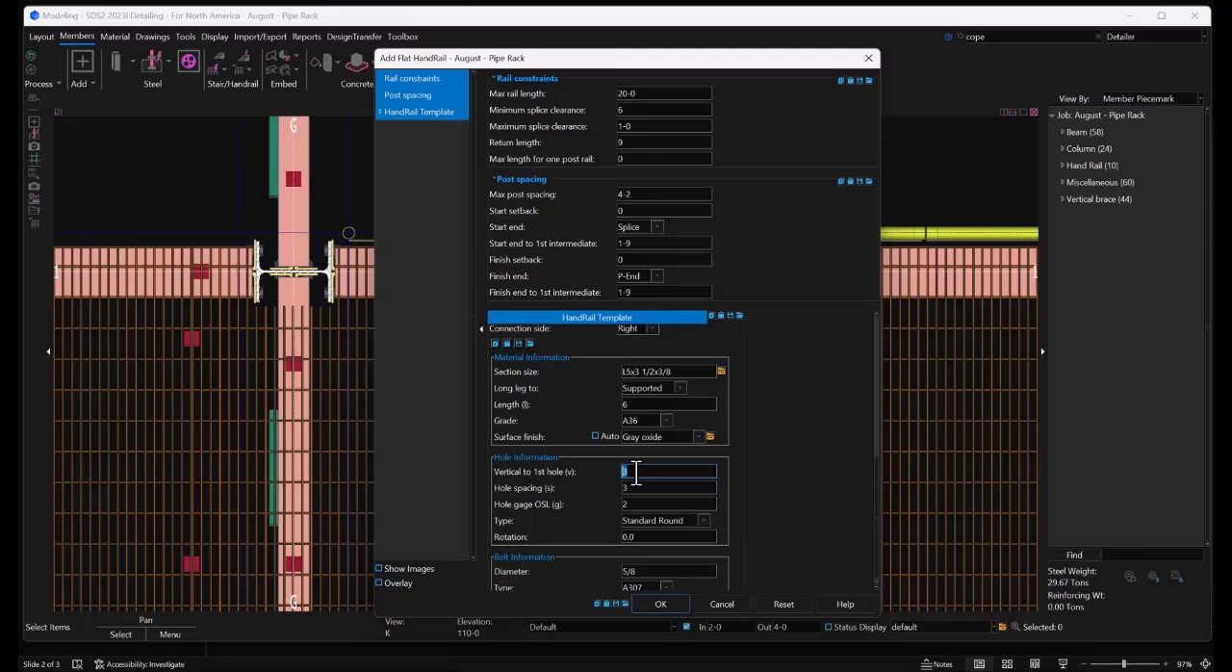
pyautogui.write('3.75')
pyautogui.press('Tab')
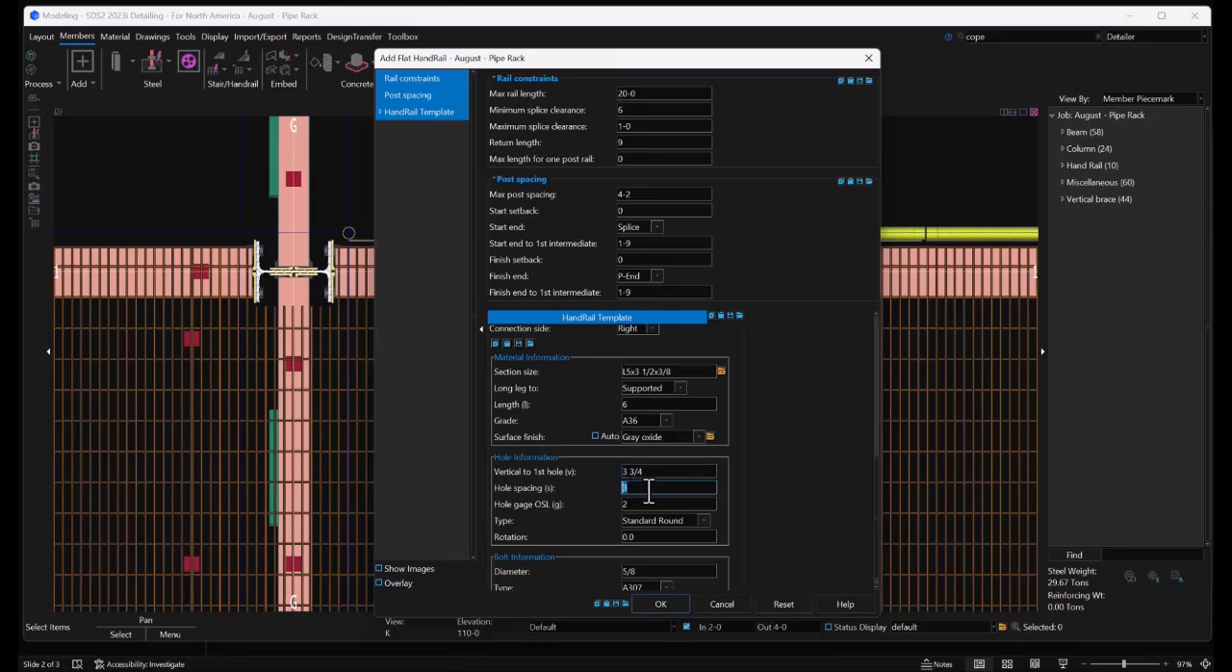
pyautogui.scroll(-1, 760, 485)
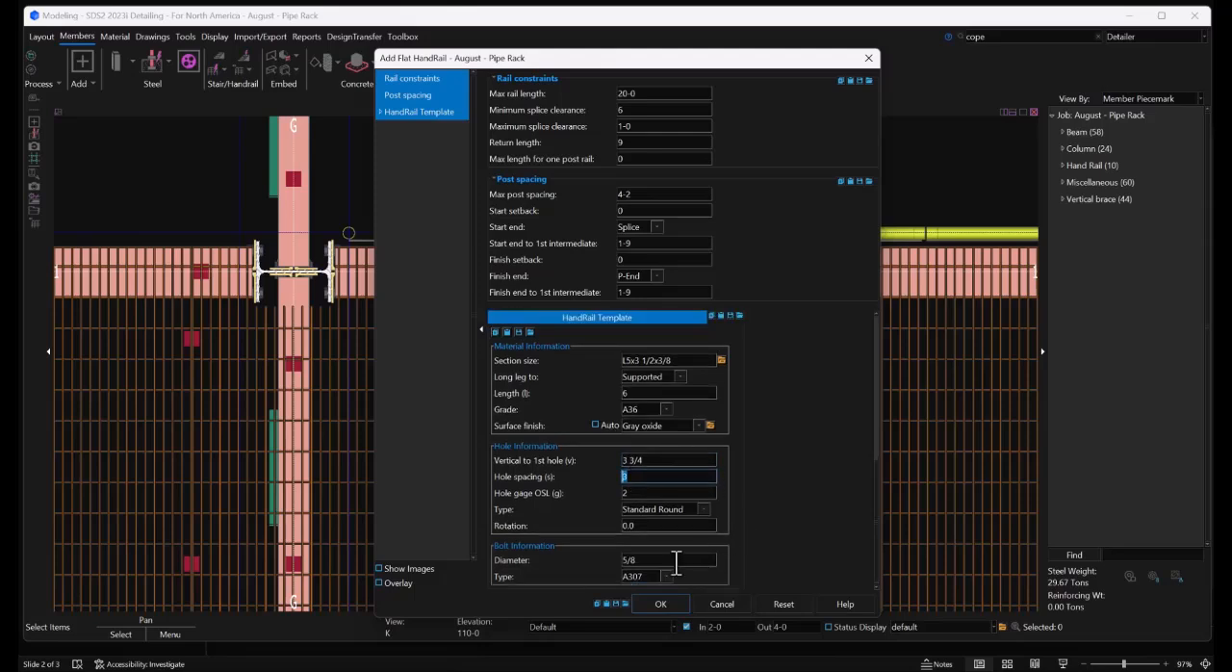
pyautogui.click(646, 597)
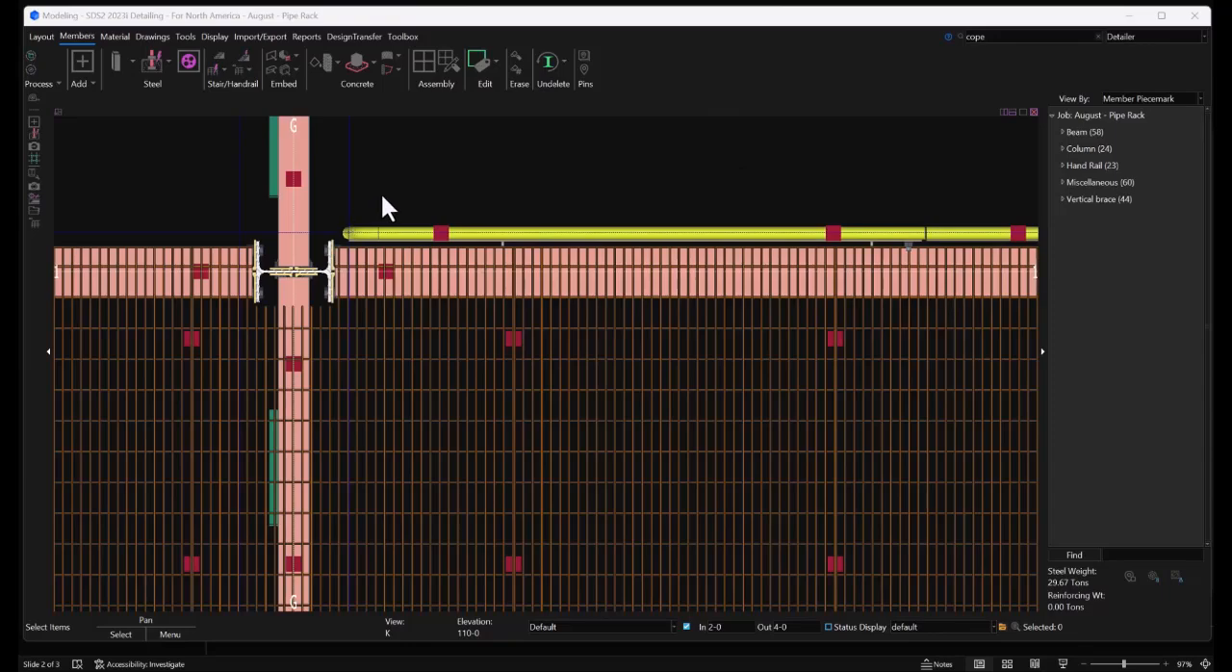
# Add a handrail along grid 1 between the construction-line intersections beside the grid F and G columns, without return ends
pyautogui.moveTo(382, 198); pyautogui.dragTo(800, 231, button='middle')
pyautogui.moveTo(542, 279); pyautogui.dragTo(762, 279, button='middle')
pyautogui.scroll(-2, 758, 281)
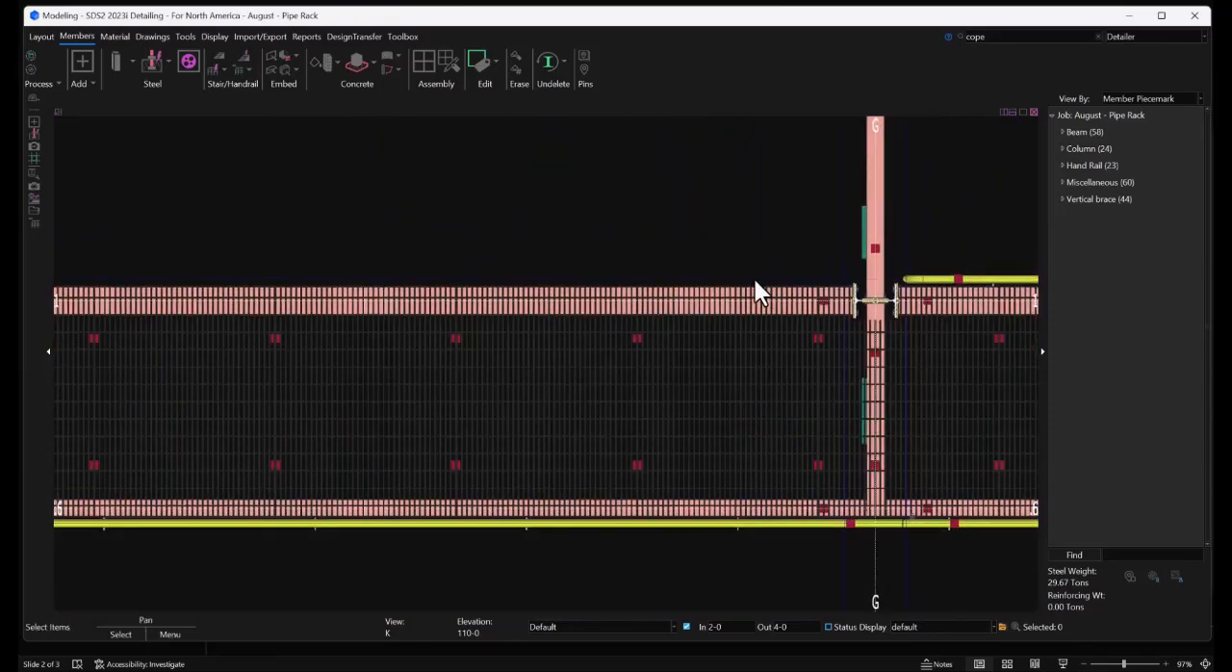
pyautogui.scroll(-1, 756, 285)
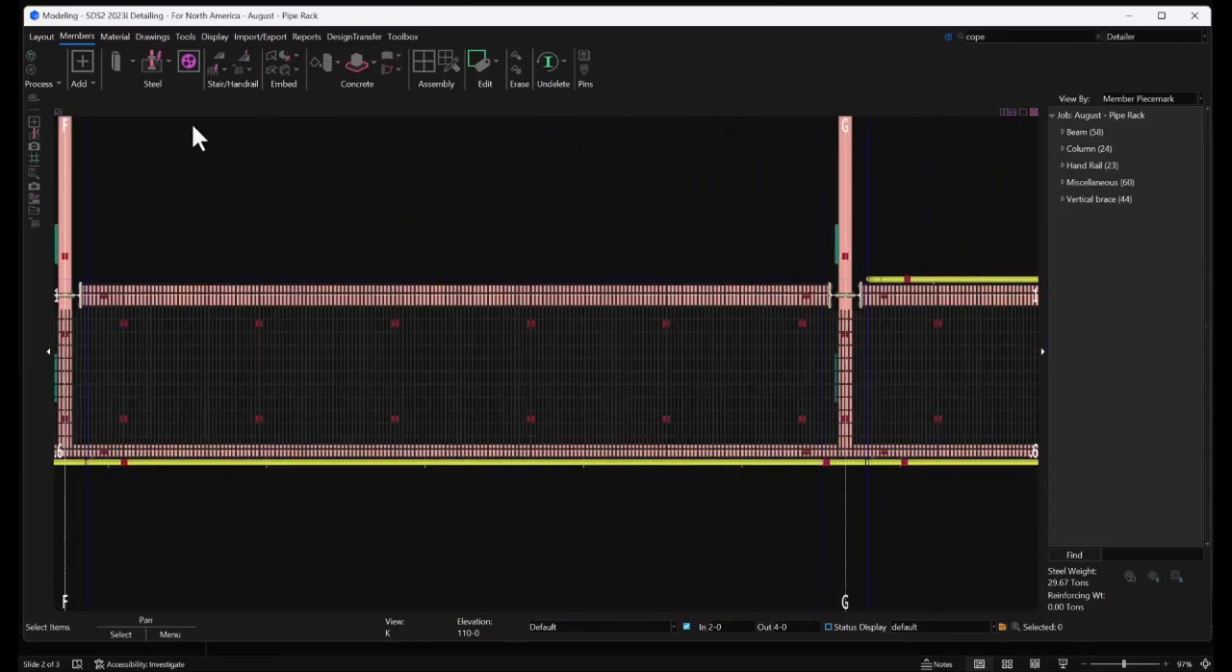
pyautogui.click(82, 60)
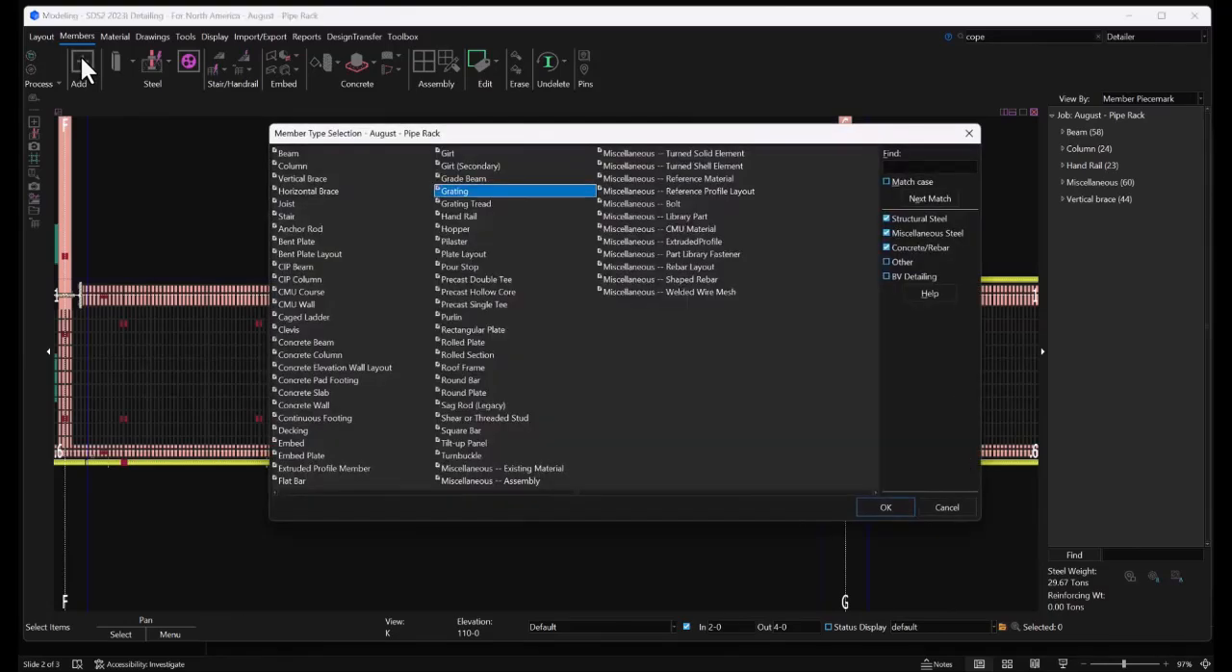
pyautogui.doubleClick(470, 215)
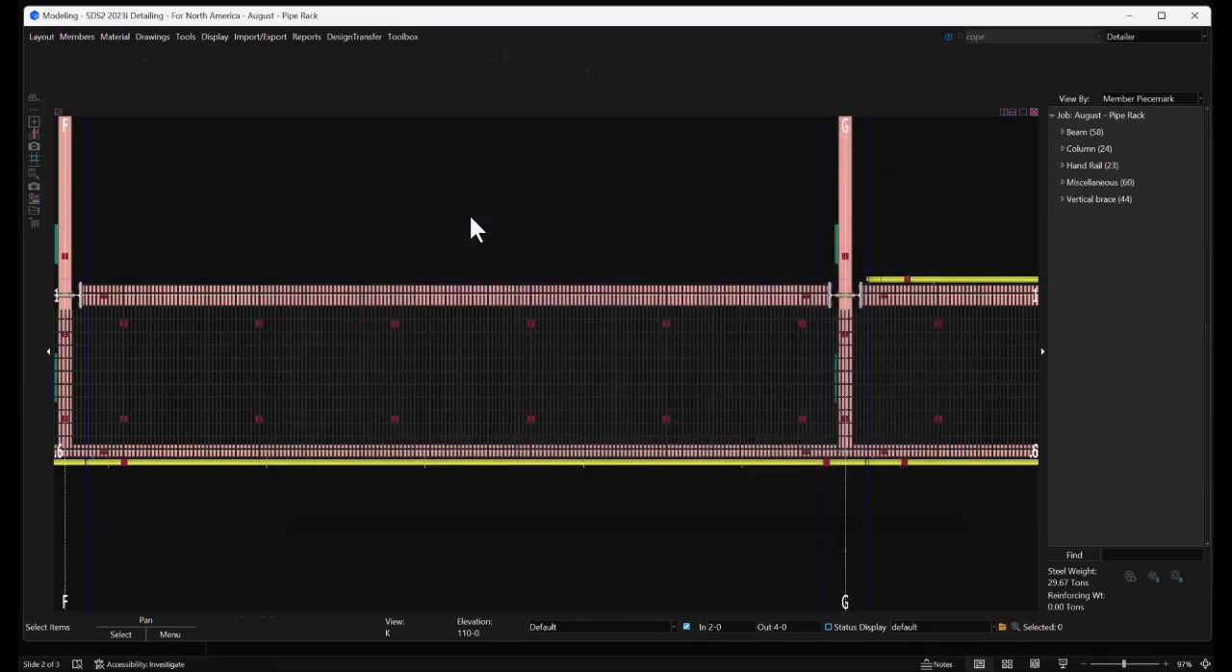
pyautogui.click(120, 236)
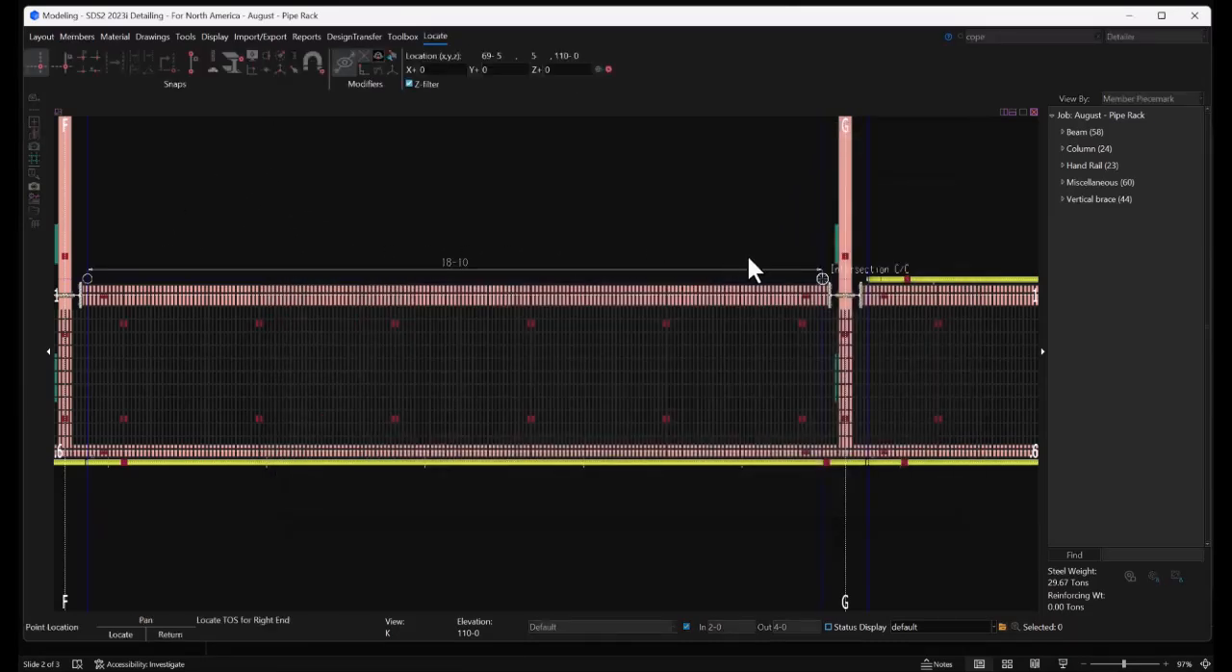
pyautogui.rightClick(638, 204)
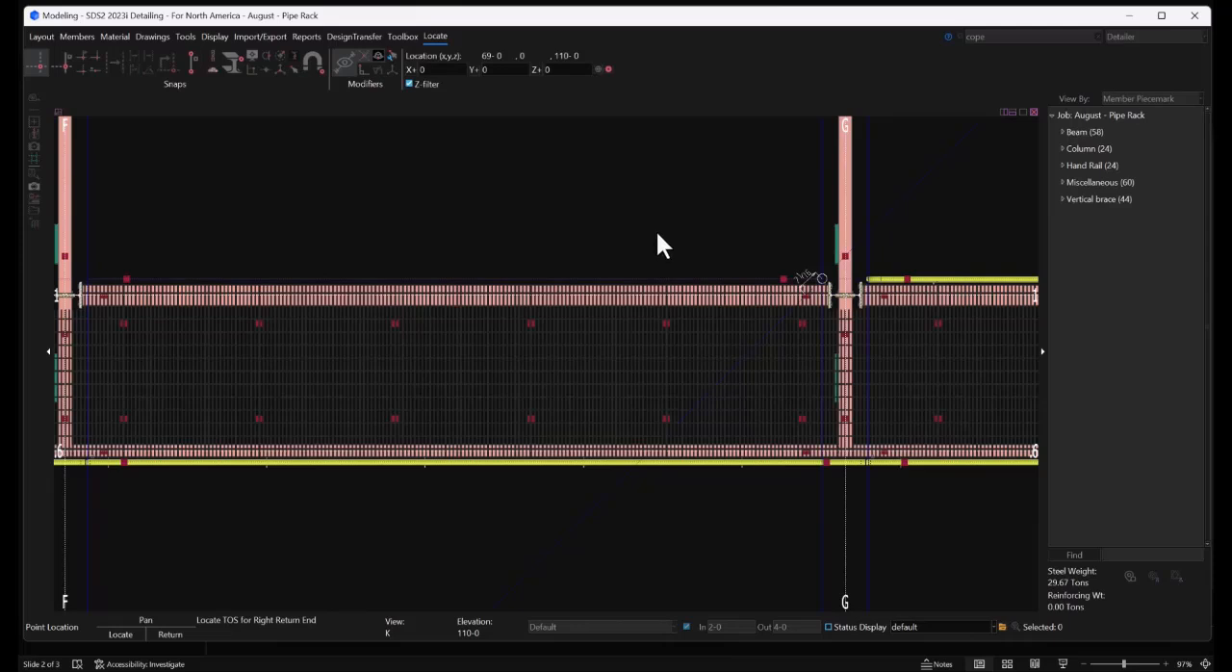
pyautogui.rightClick(702, 249)
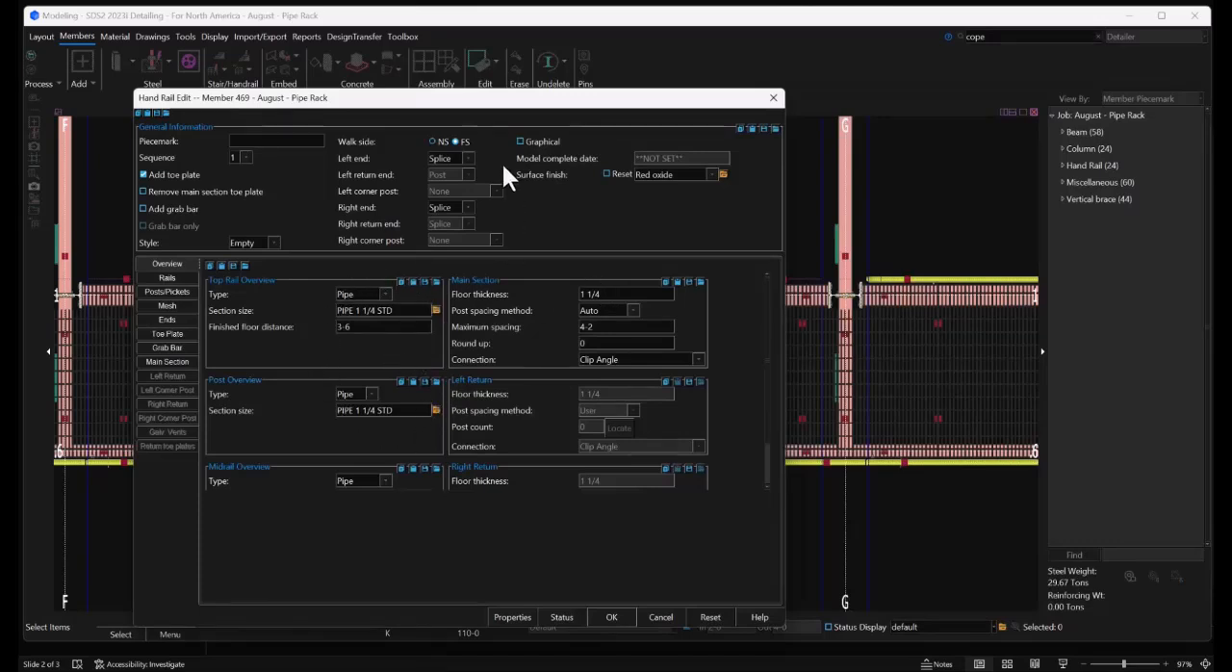
# Set both the left and right ends of the F–G handrail to P-End and create that single handrail
pyautogui.click(467, 158)
pyautogui.click(469, 207)
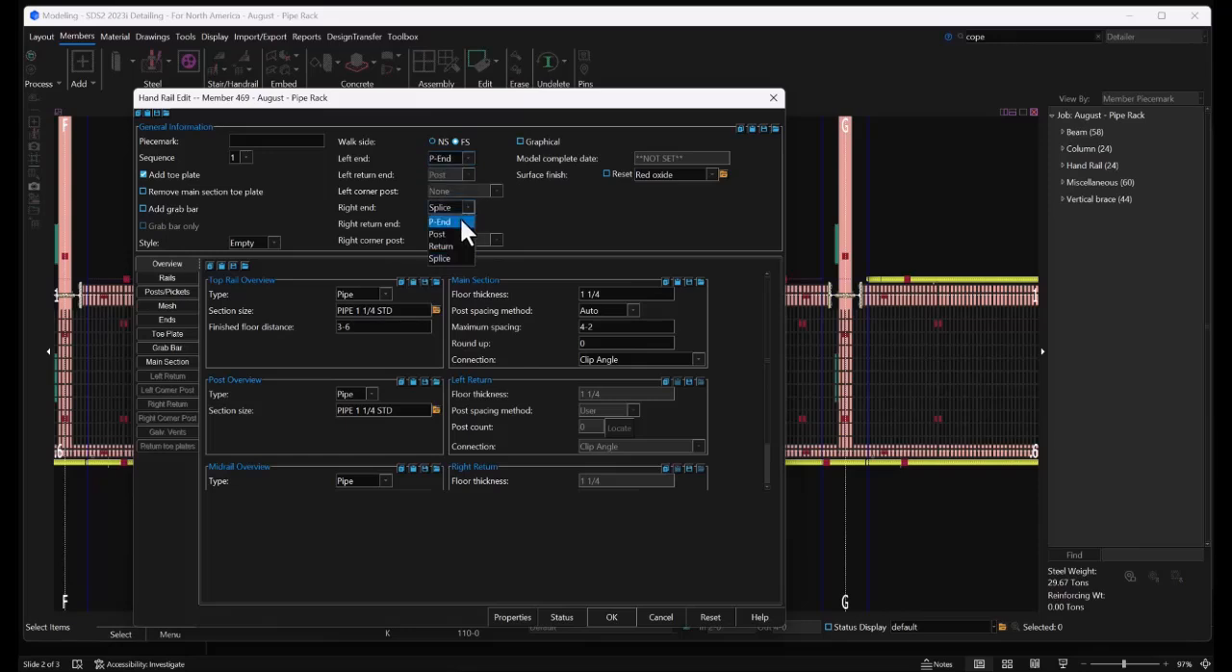
pyautogui.click(460, 218)
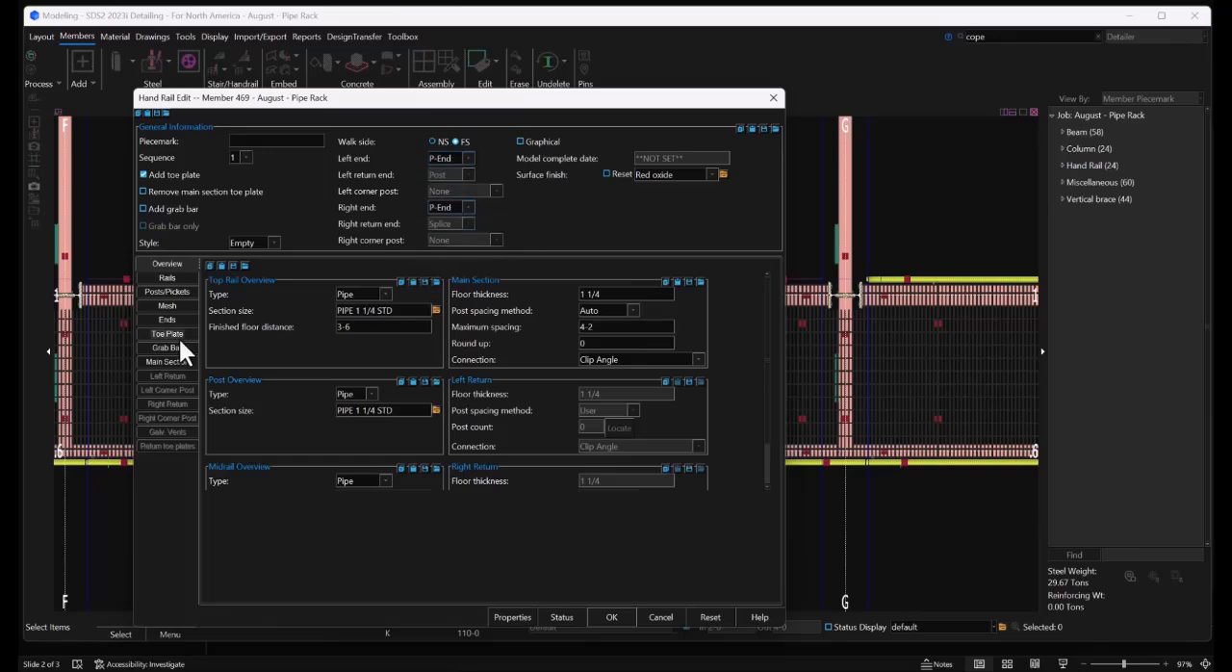
pyautogui.click(169, 277)
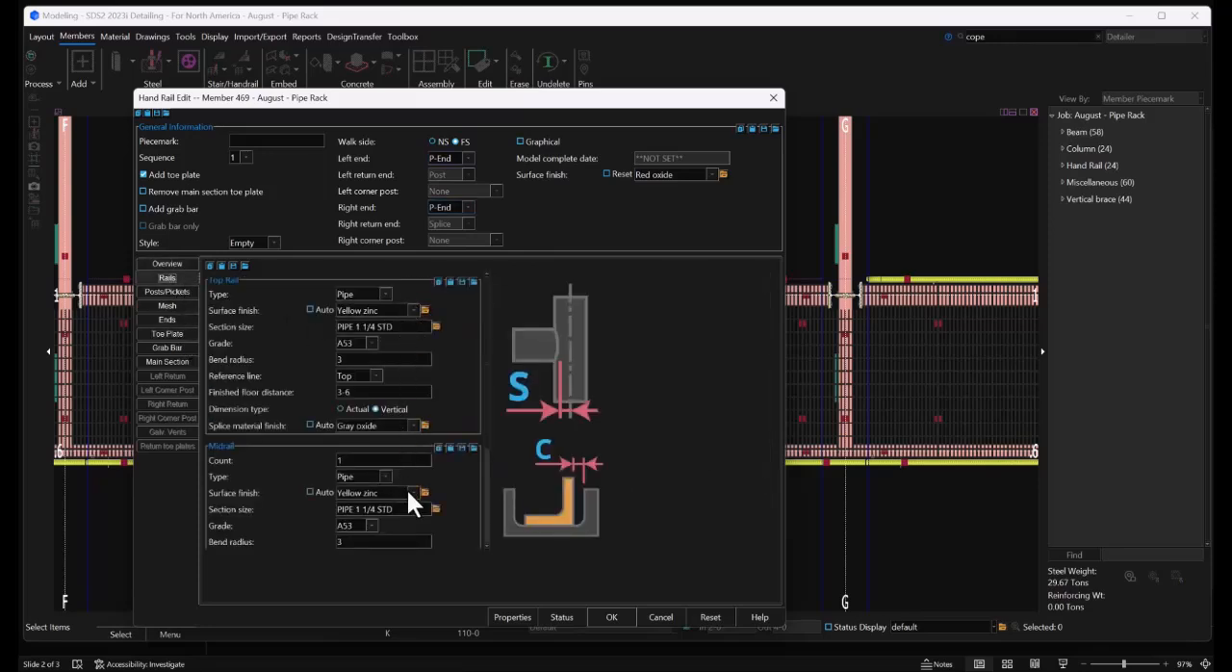
pyautogui.click(609, 618)
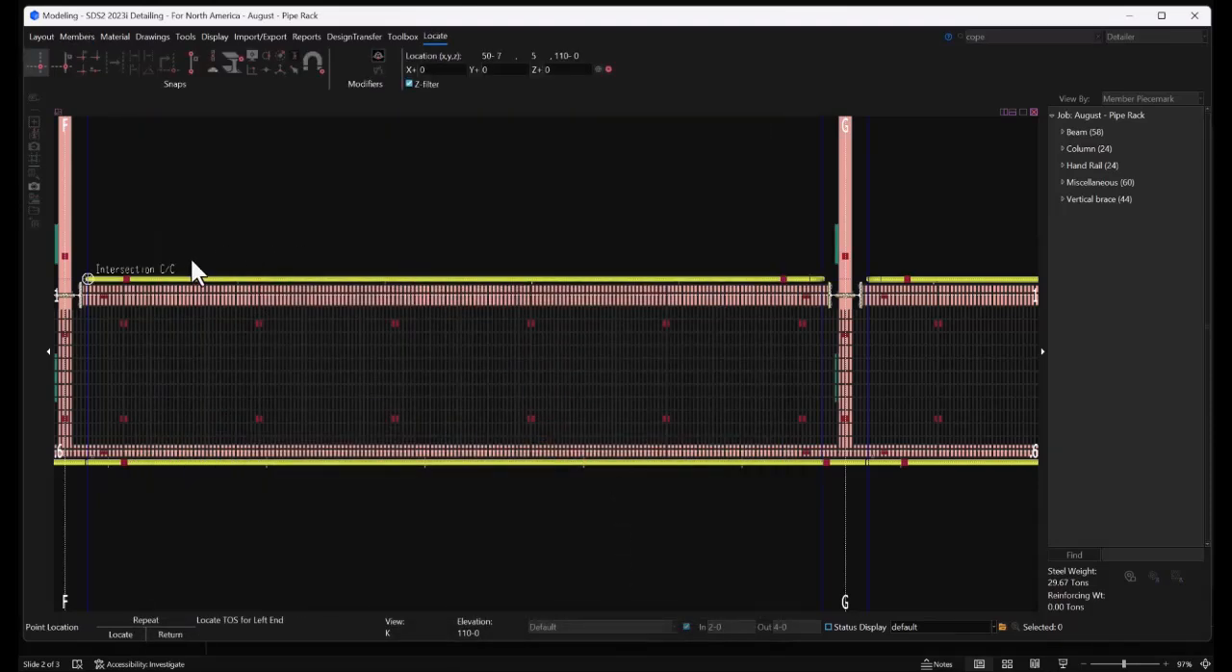
pyautogui.rightClick(285, 213)
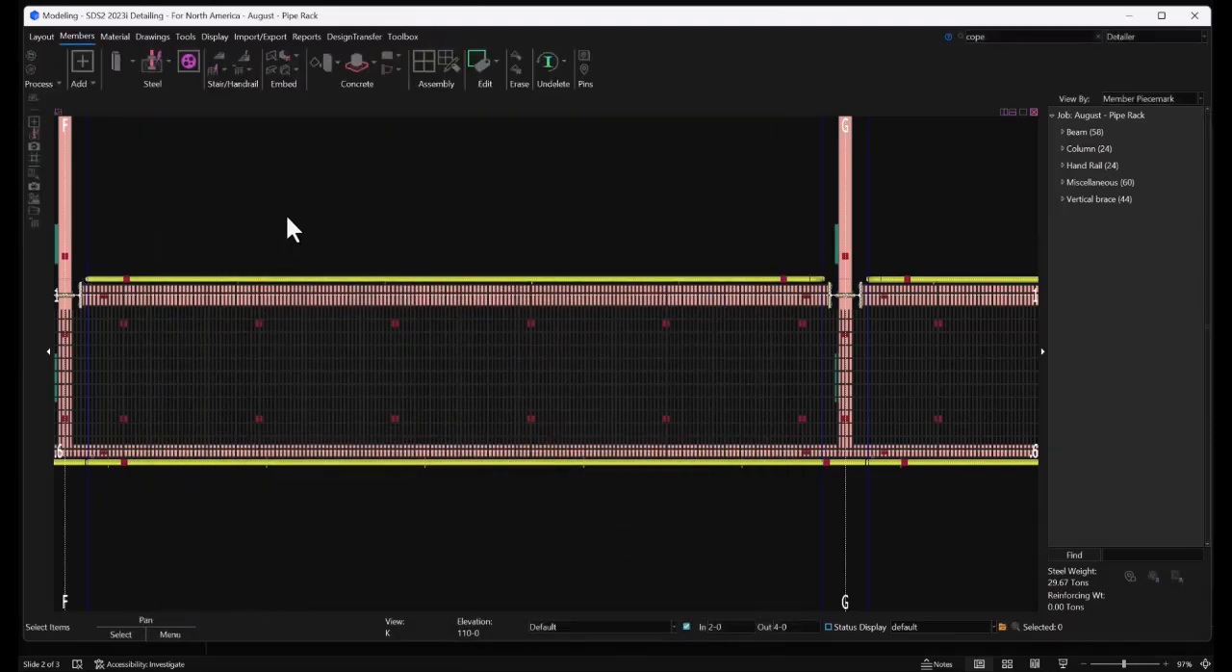
# Copy the F–G handrail with the Single copy function, from its construction-line intersection beside grid F to the matching intersection beside grid E
pyautogui.click(159, 278)
pyautogui.rightClick(158, 277)
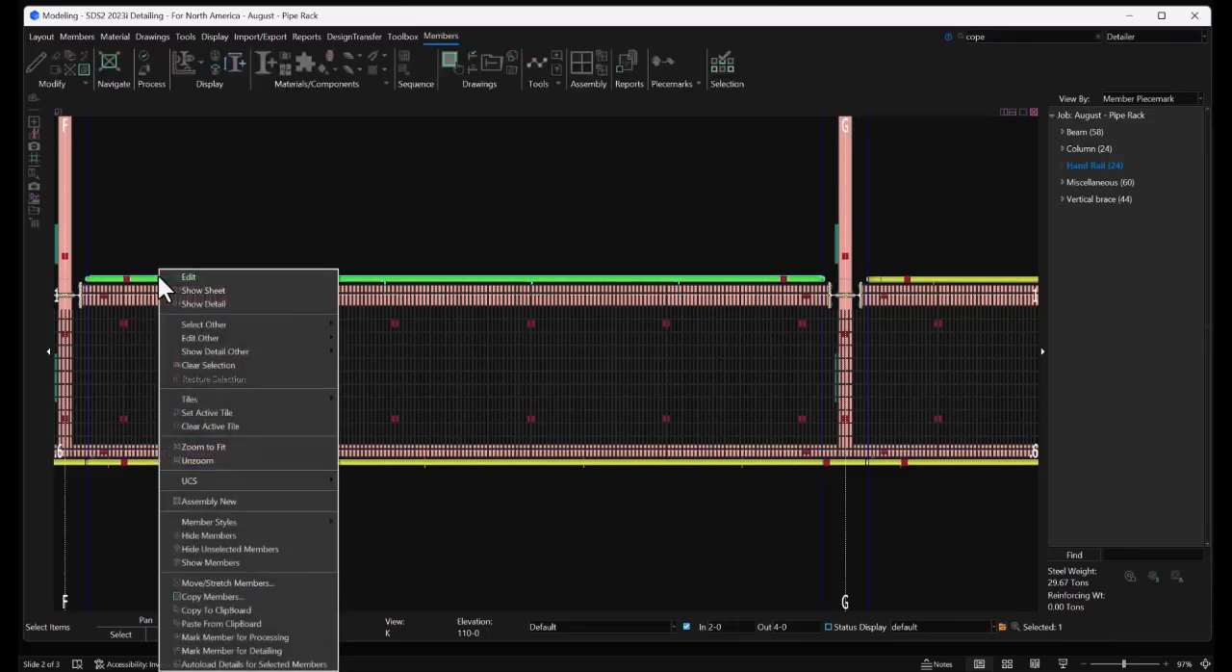
pyautogui.click(222, 593)
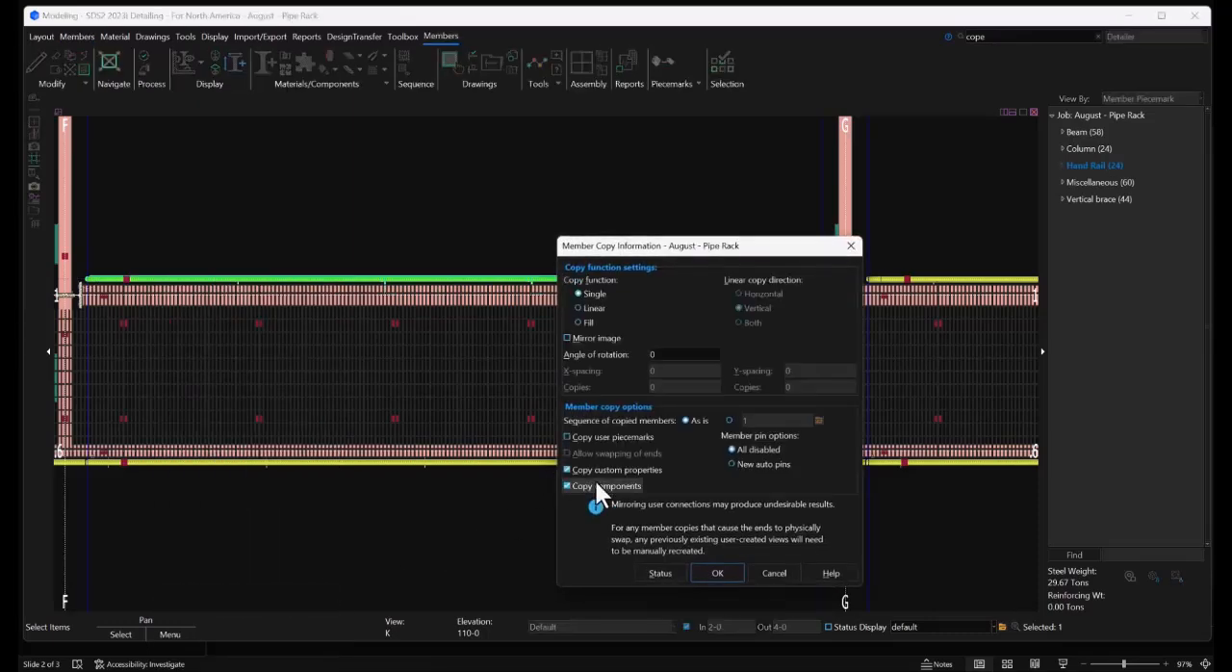
pyautogui.scroll(-3, 414, 297)
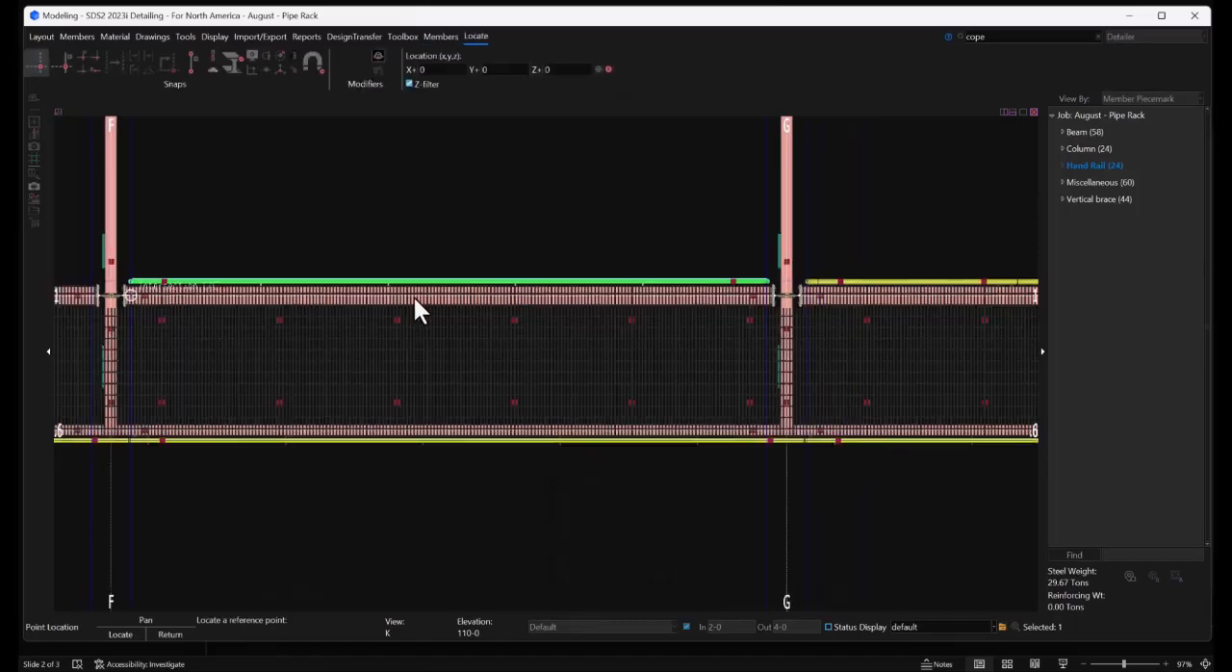
pyautogui.scroll(5, 189, 278)
pyautogui.click(188, 279)
pyautogui.scroll(-3, 490, 313)
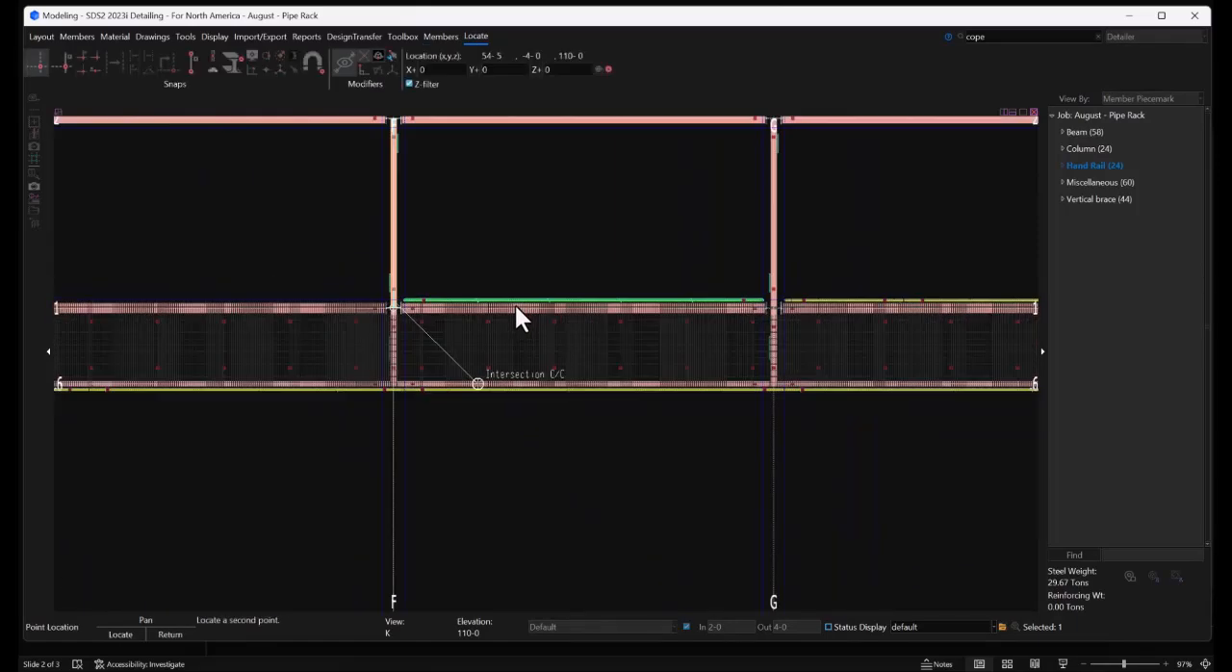
pyautogui.scroll(3, 226, 308)
pyautogui.click(227, 280)
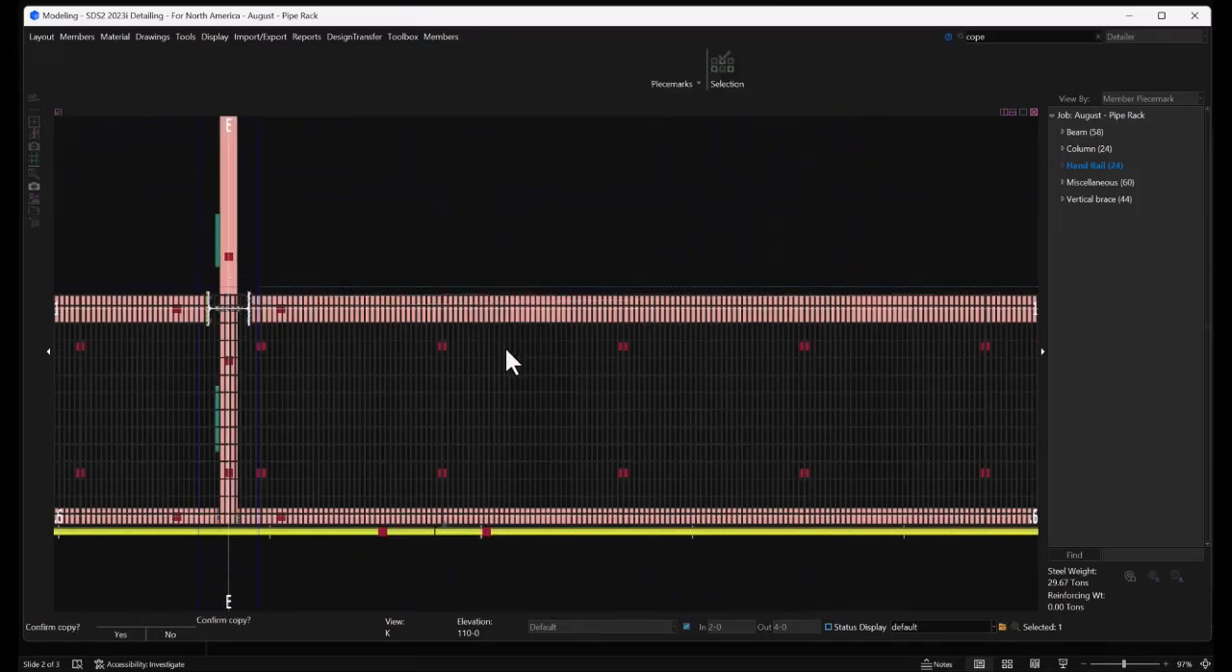
# Place another copy of the handrail at the construction-line intersection beside grid D, filling the D–E bay, and finish copying
pyautogui.scroll(-3, 583, 348)
pyautogui.scroll(4, 280, 345)
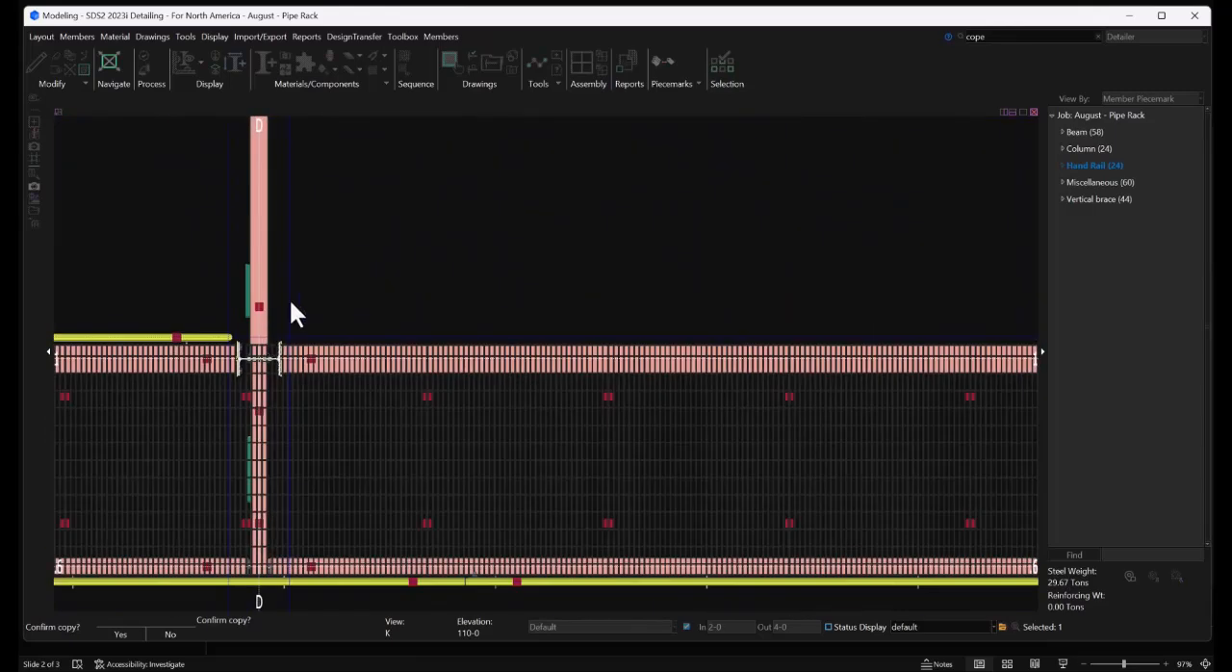
pyautogui.click(290, 299)
pyautogui.click(265, 332)
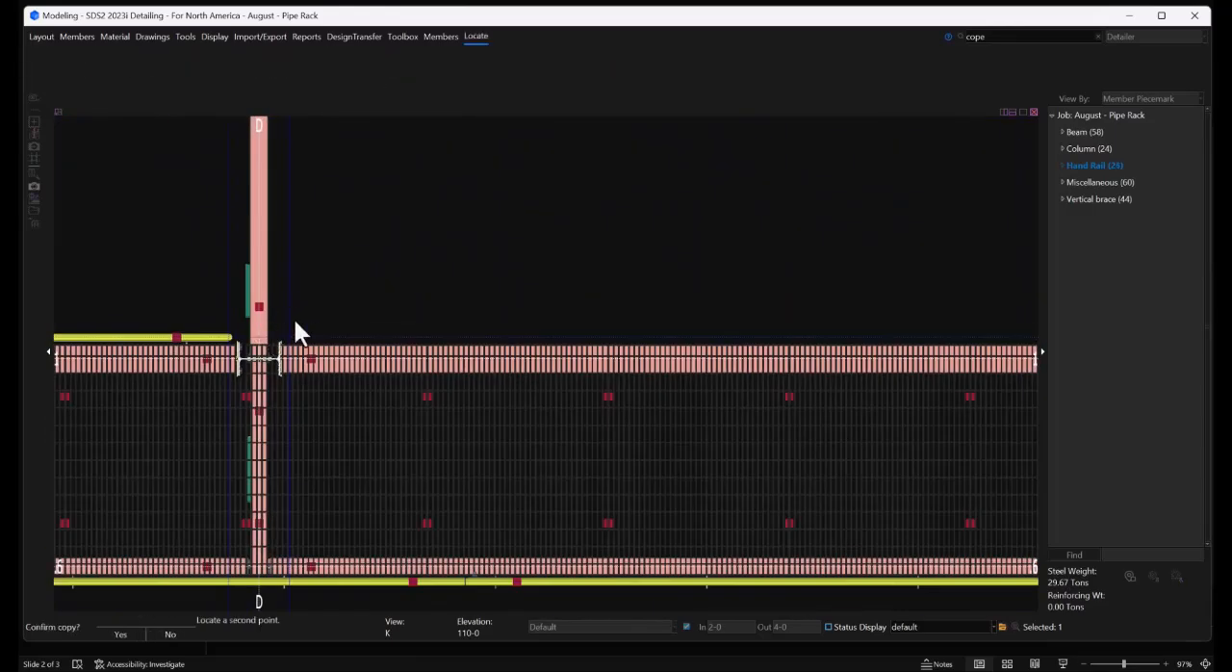
pyautogui.click(345, 283)
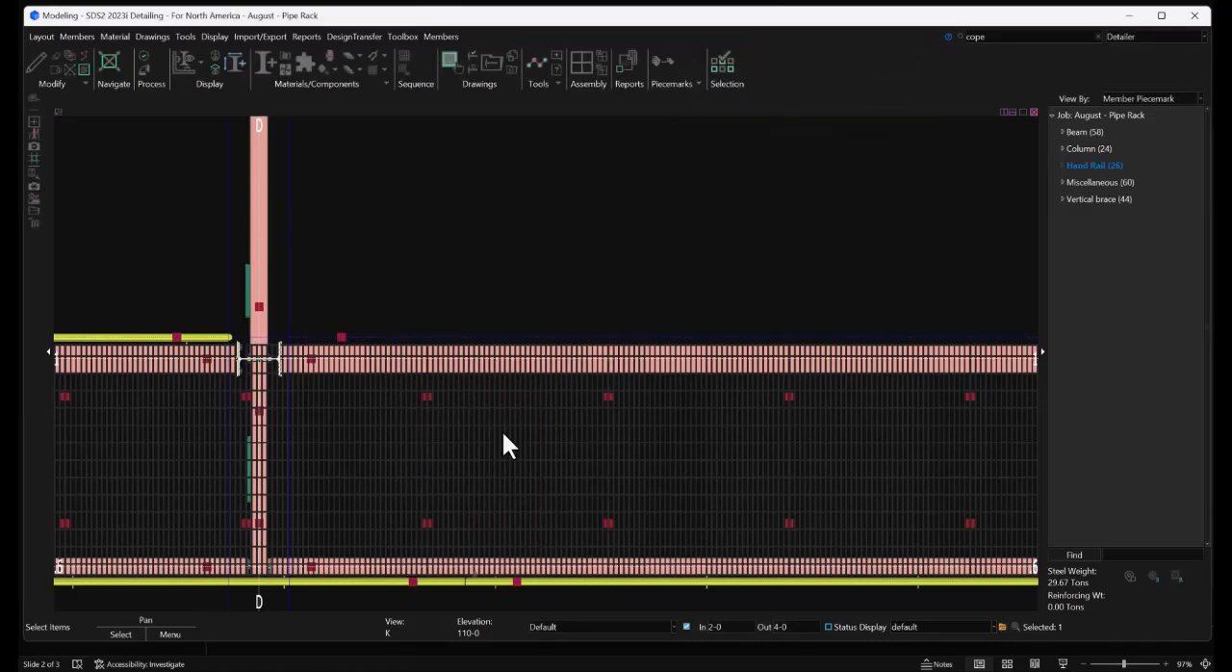
# Examine the walkway guardrails in 3D along the full length of the pipe rack
pyautogui.keyDown('shift'); pyautogui.moveTo(461, 429); pyautogui.dragTo(389, 309, button='middle'); pyautogui.keyUp('shift')
pyautogui.scroll(-10, 289, 275)
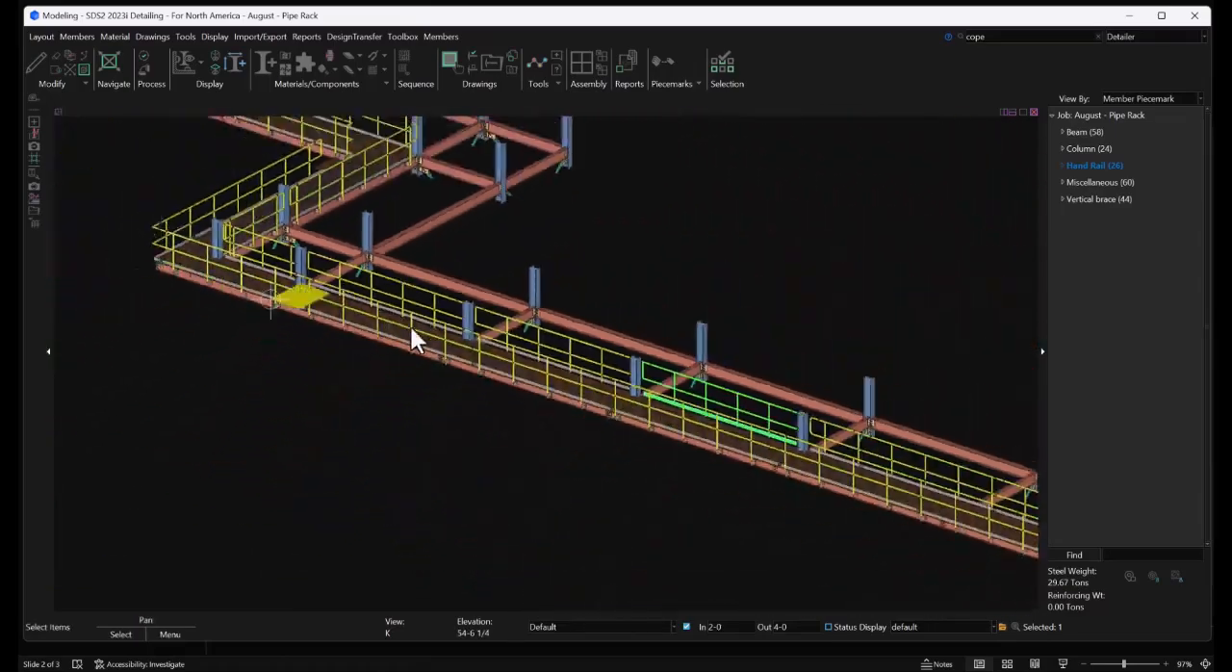
pyautogui.scroll(5, 828, 472)
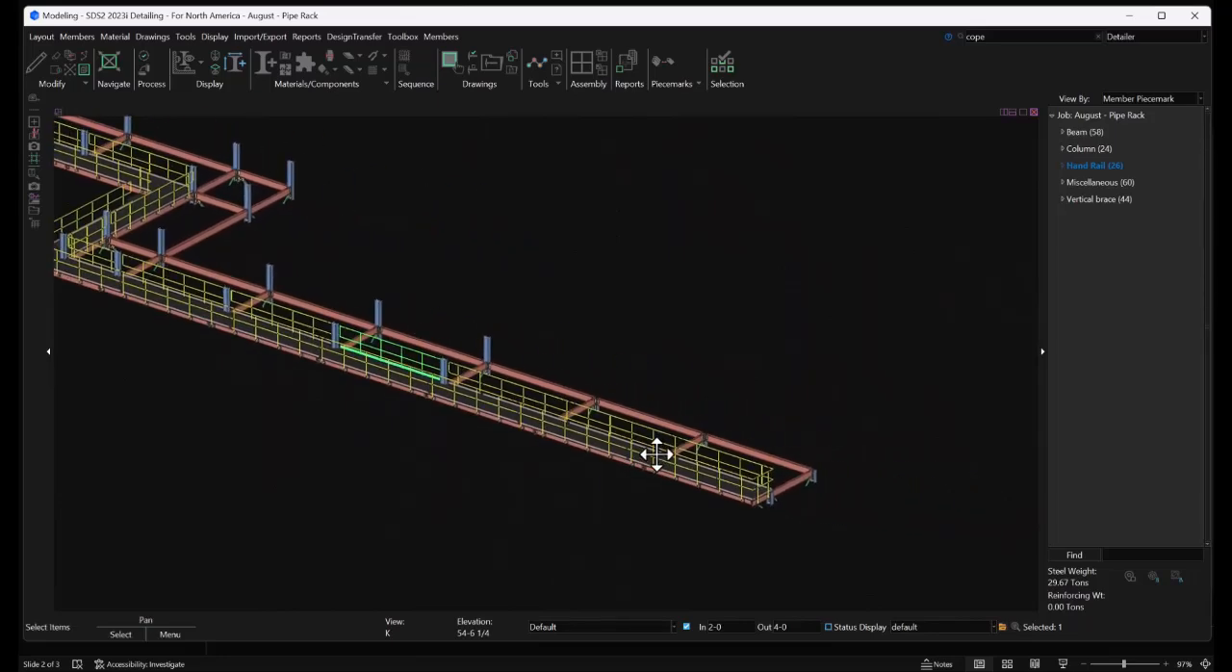
pyautogui.scroll(3, 487, 414)
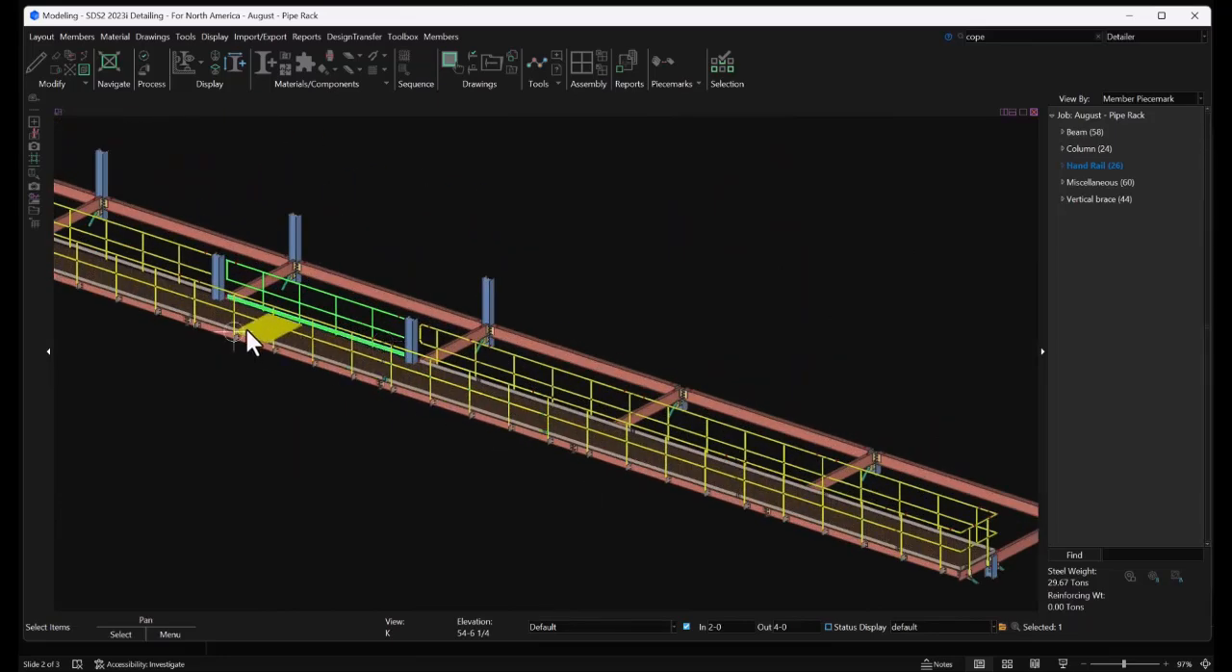
pyautogui.scroll(-2, 839, 453)
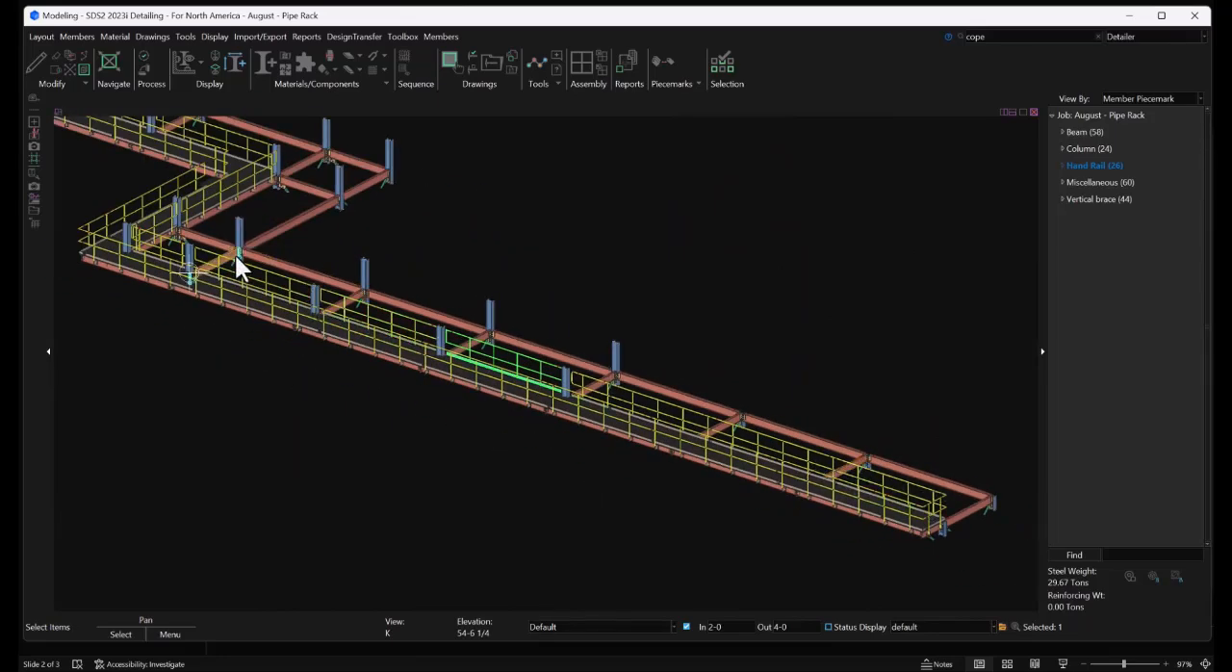
pyautogui.moveTo(237, 257); pyautogui.dragTo(465, 355, button='middle')
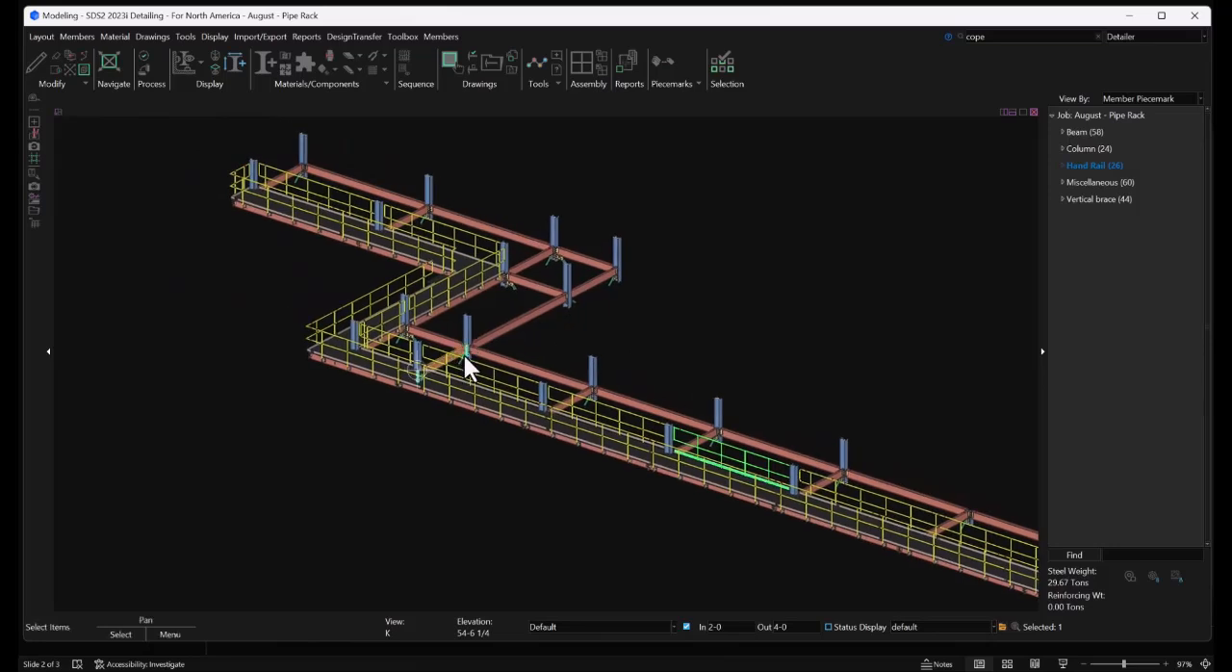
# Open the ST-CL erection view, temporarily turning off its depth limits to view the surrounding structure
pyautogui.click(39, 36)
pyautogui.click(35, 60)
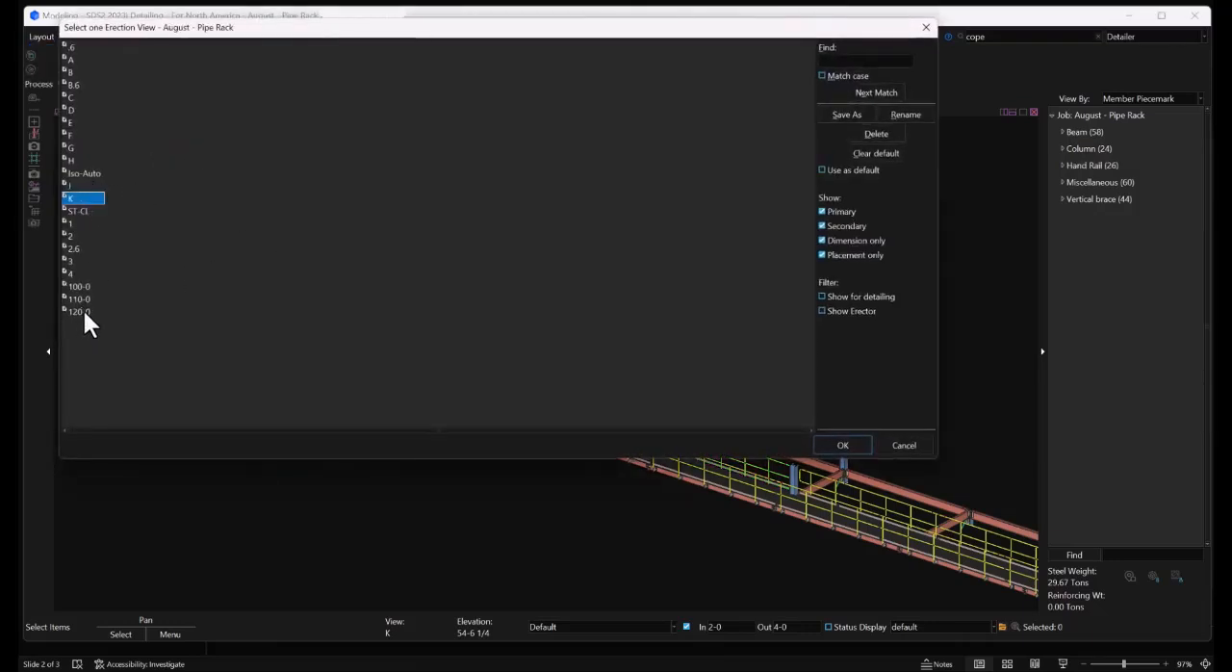
pyautogui.doubleClick(83, 212)
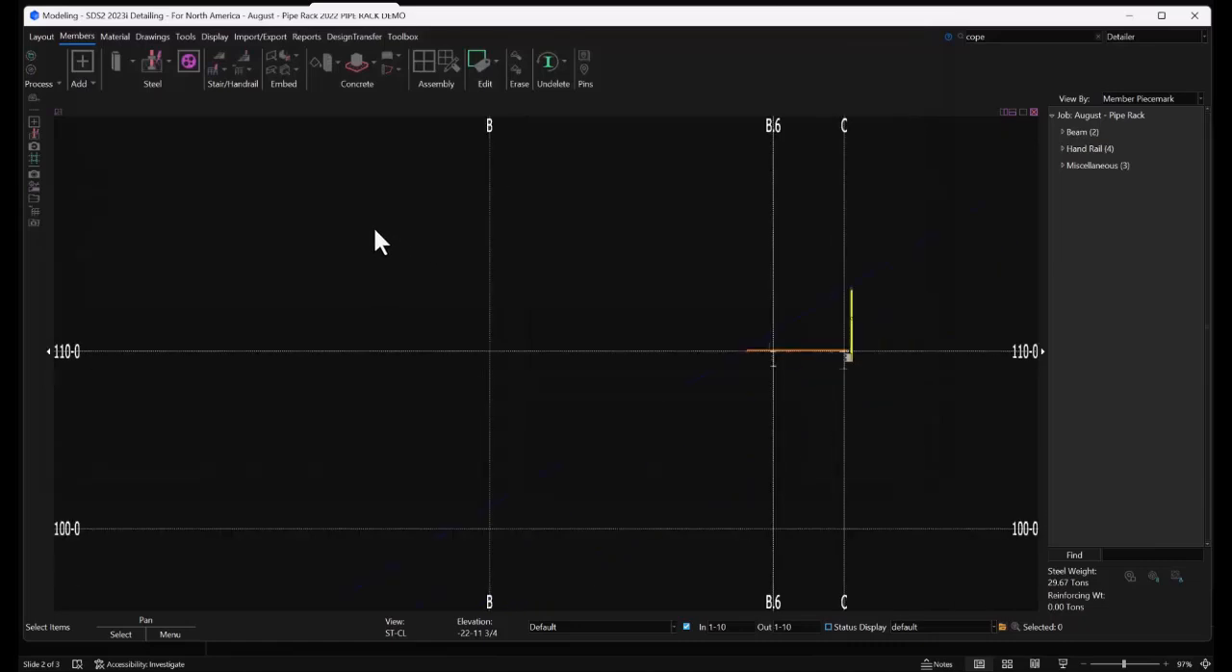
pyautogui.moveTo(775, 361); pyautogui.dragTo(686, 325, button='middle')
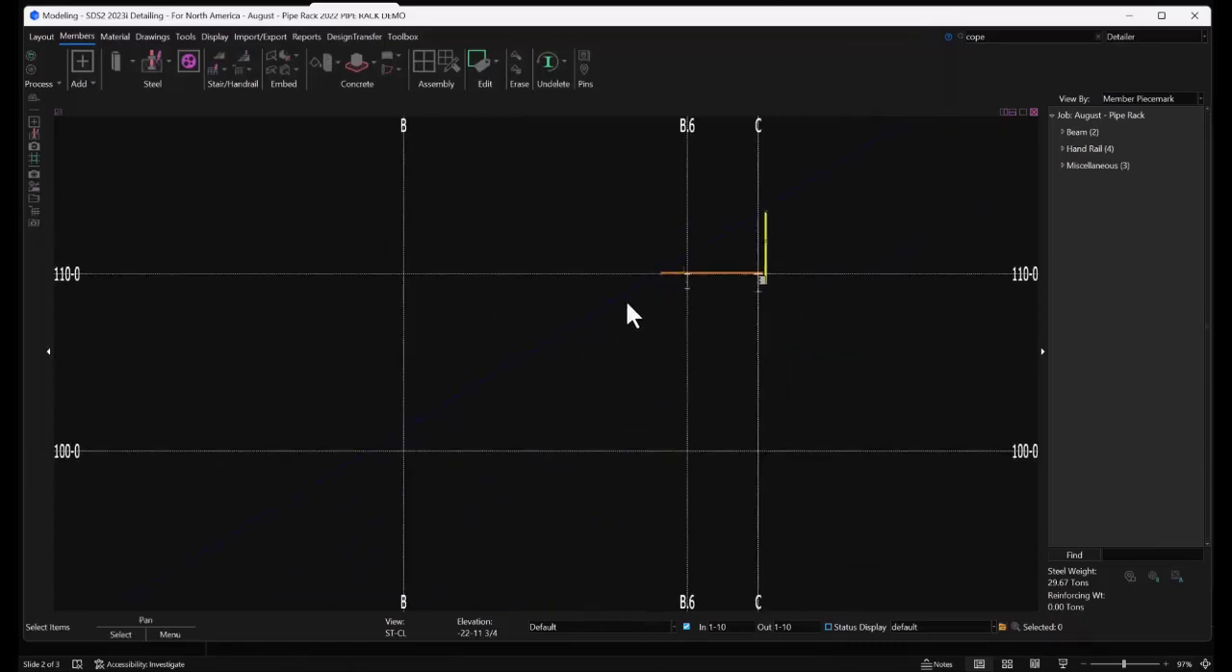
pyautogui.click(685, 626)
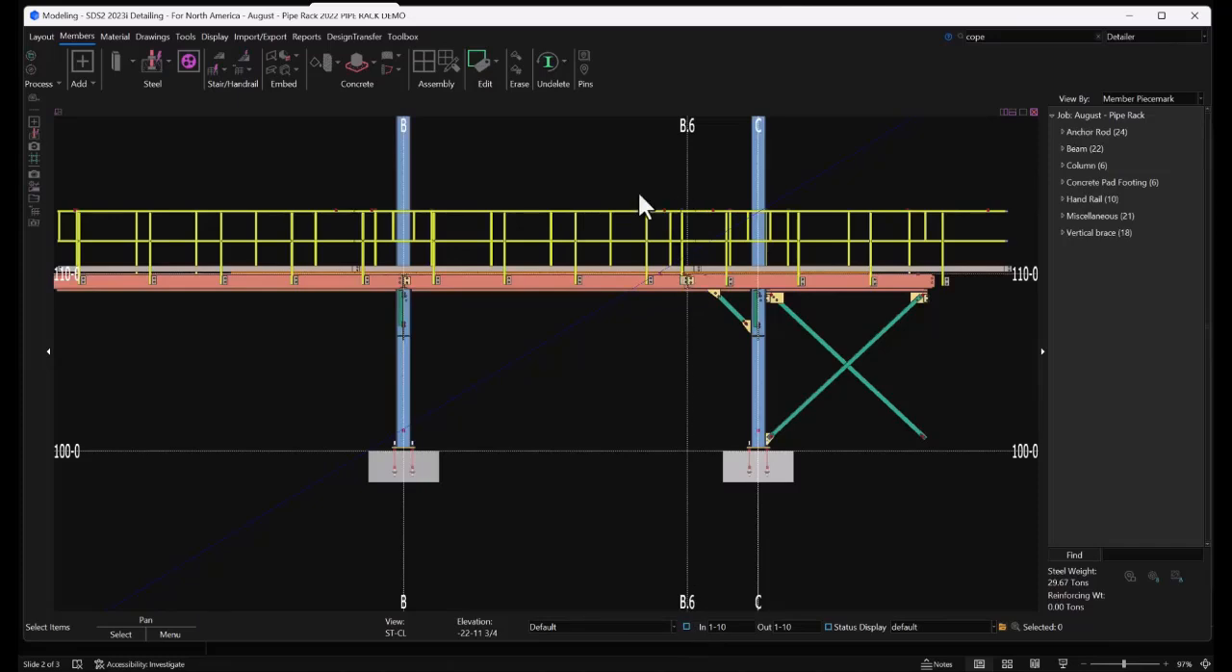
pyautogui.click(687, 627)
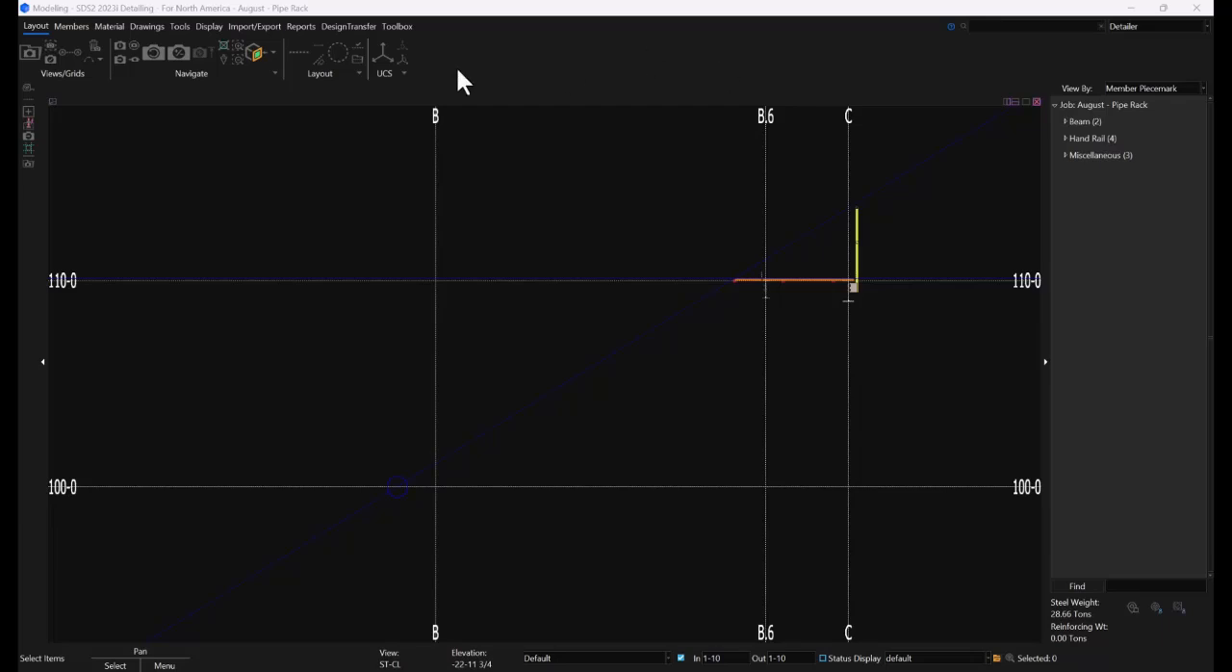
# Add a stair member from the construction circle at elevation 100-0 to the construction-line intersection at the 110-0 walkway grating edge, keeping the default settings
pyautogui.click(79, 26)
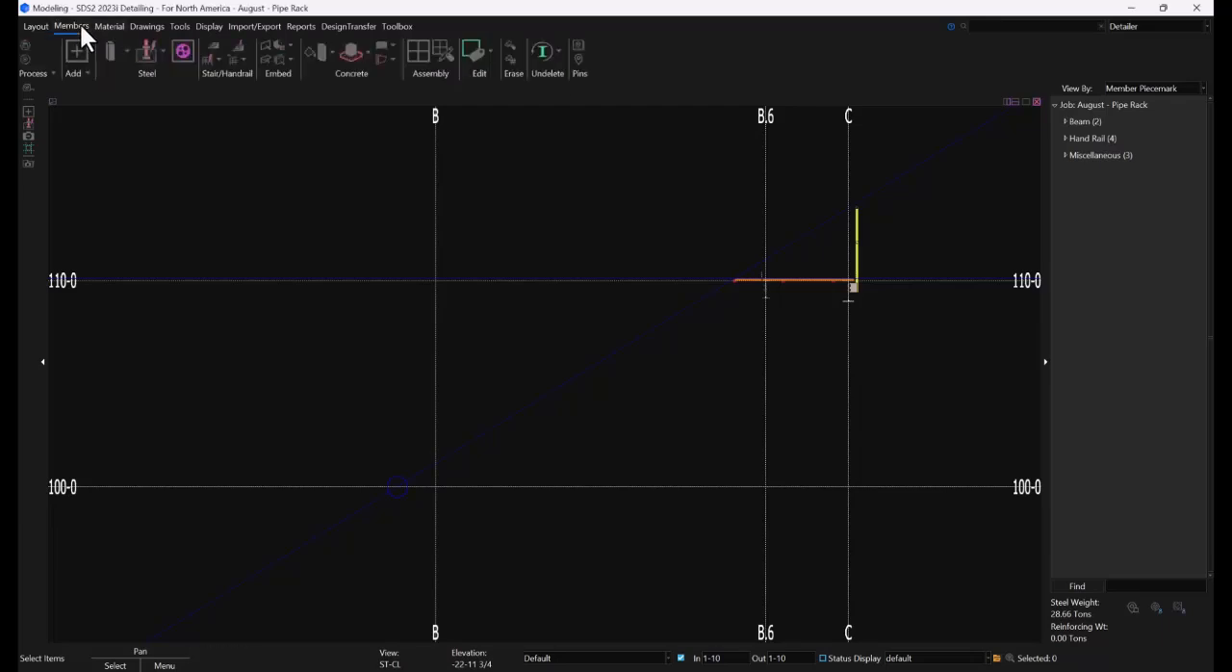
pyautogui.click(76, 50)
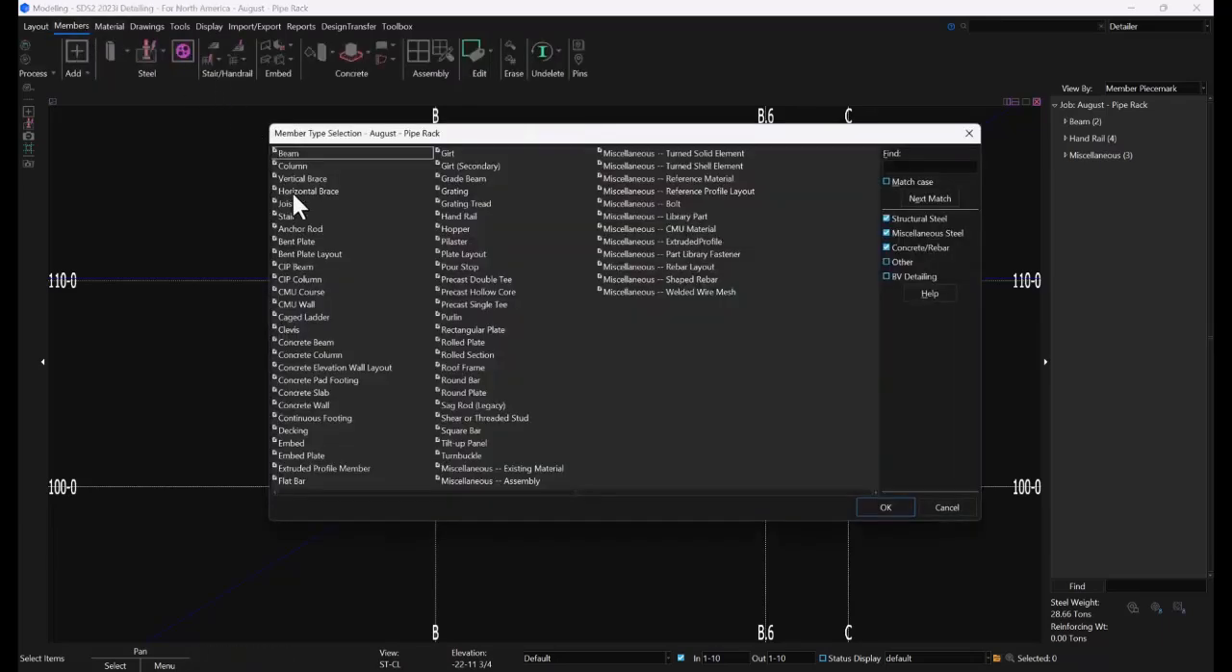
pyautogui.click(292, 216)
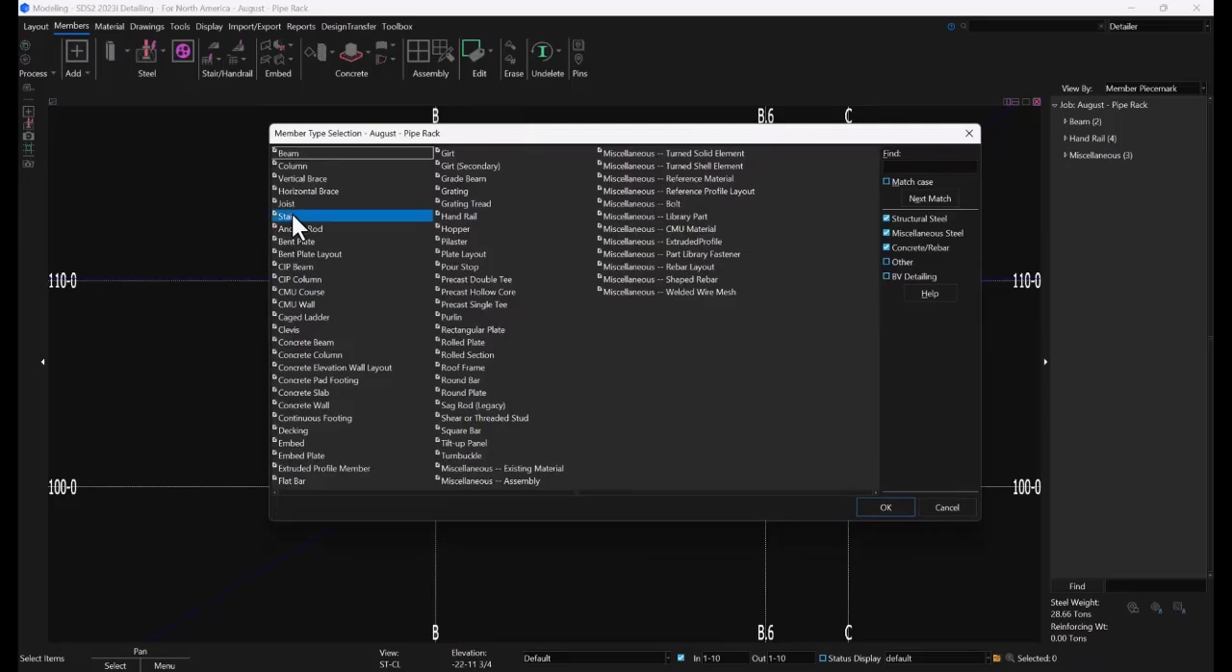
pyautogui.click(886, 508)
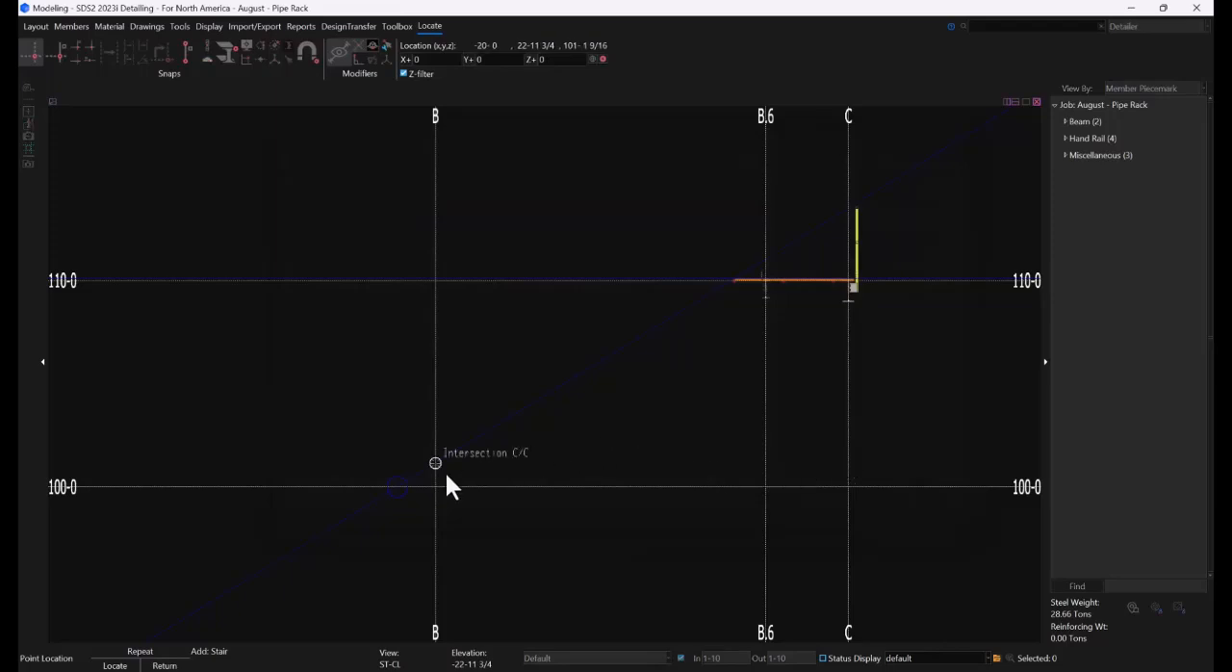
pyautogui.click(397, 486)
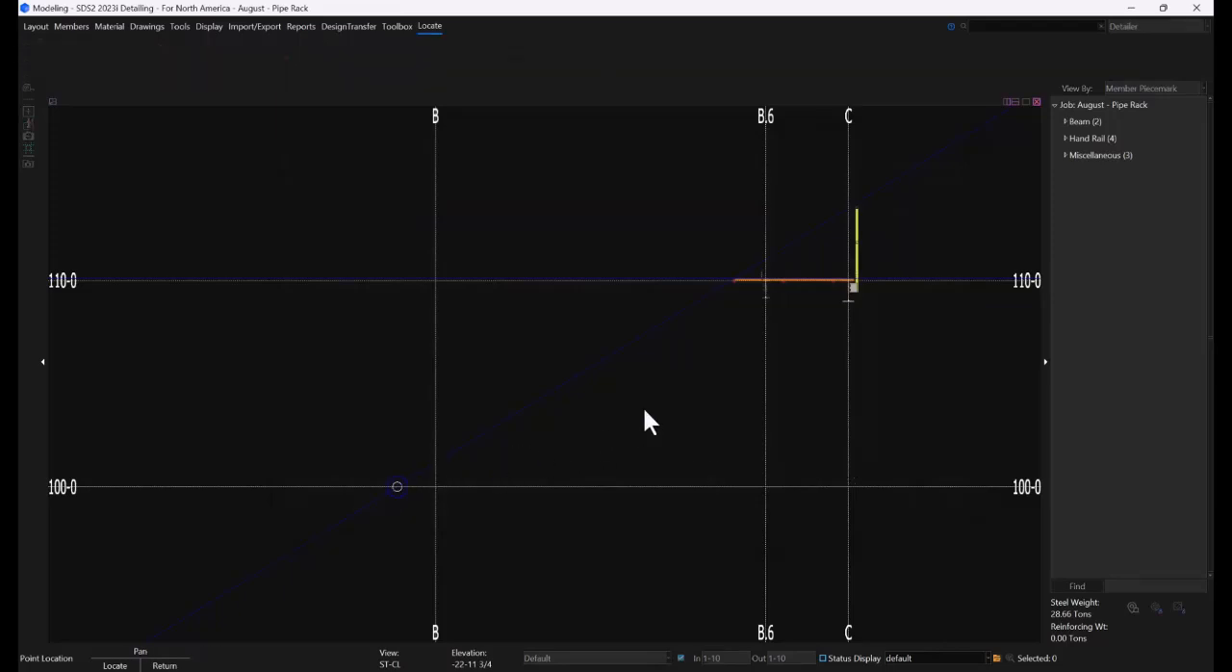
pyautogui.scroll(3, 736, 269)
pyautogui.scroll(4, 736, 272)
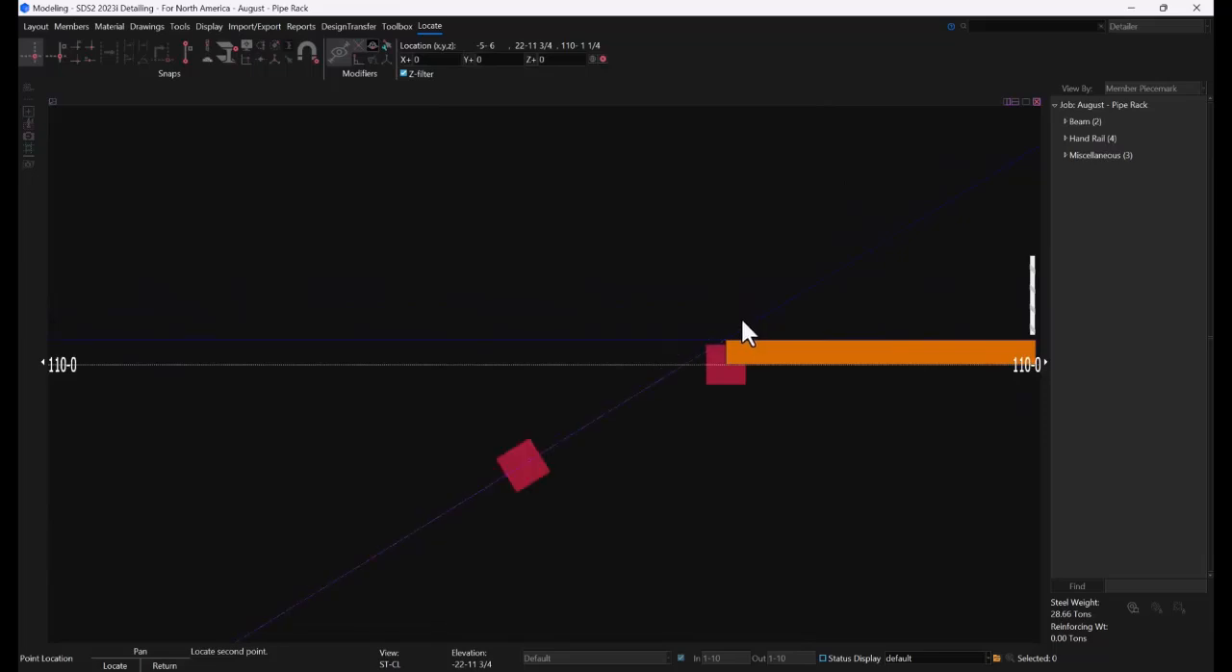
pyautogui.click(693, 281)
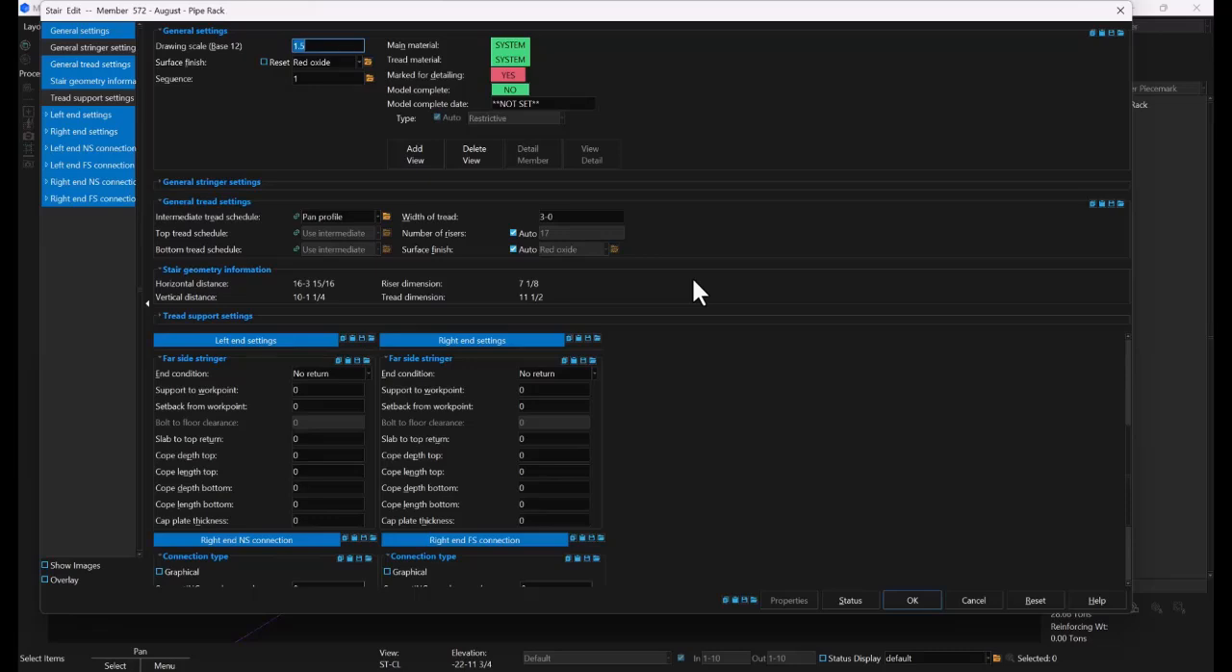
pyautogui.click(910, 599)
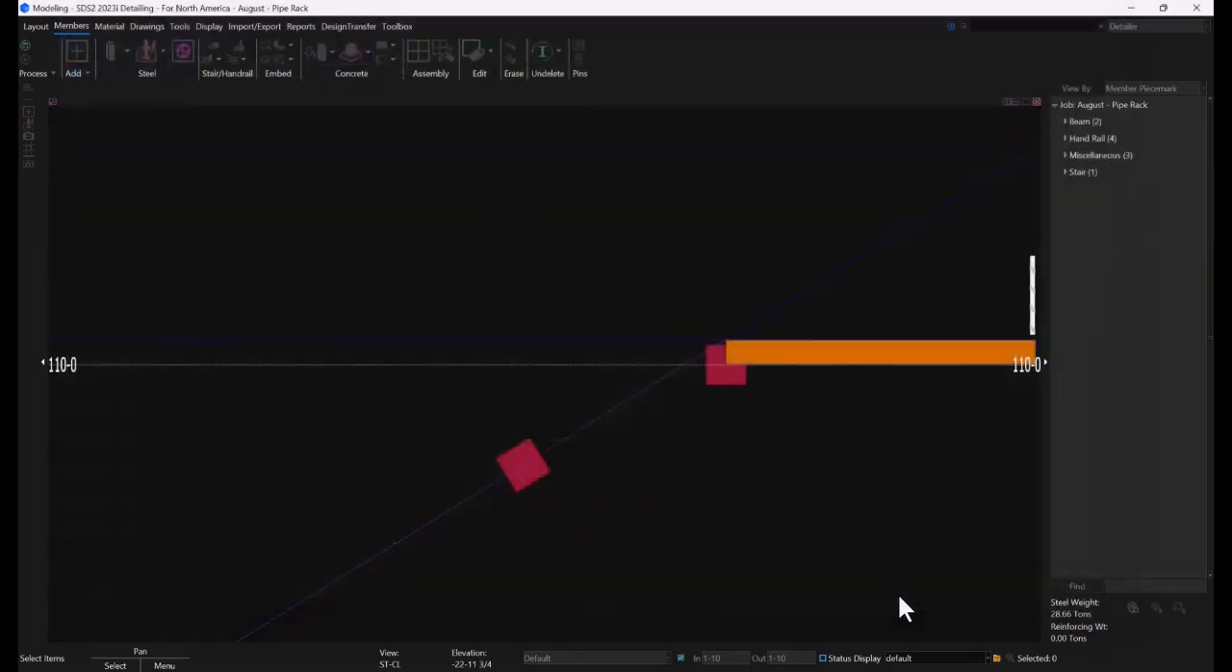
# Open the new stair for editing in the ST-CL view and load the saved form Pipe Rack Stair.frm into it
pyautogui.click(788, 347)
pyautogui.scroll(-5, 797, 379)
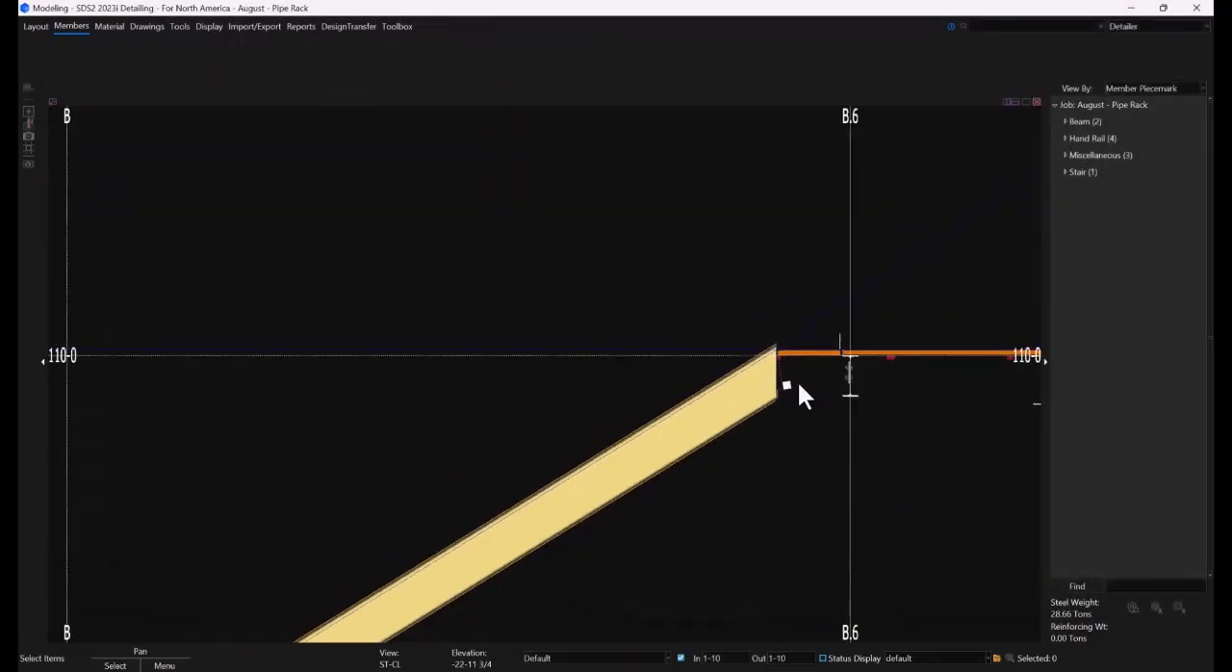
pyautogui.scroll(4, 534, 544)
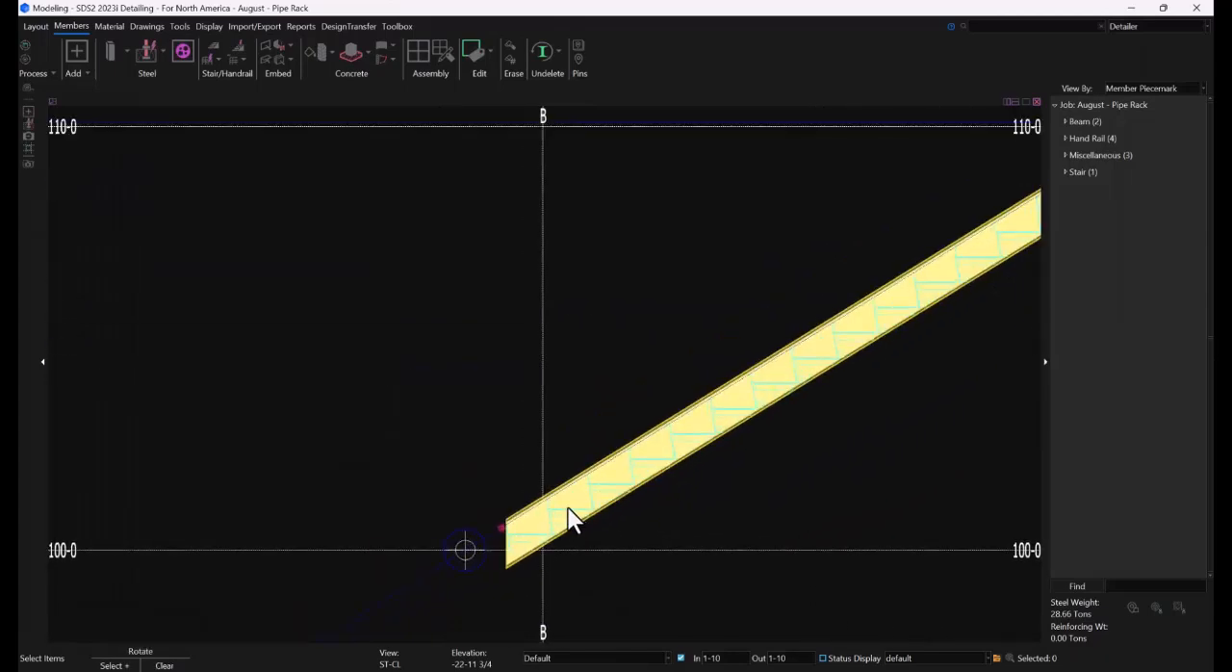
pyautogui.keyDown('shift'); pyautogui.moveTo(572, 503); pyautogui.dragTo(608, 529, button='middle'); pyautogui.keyUp('shift')
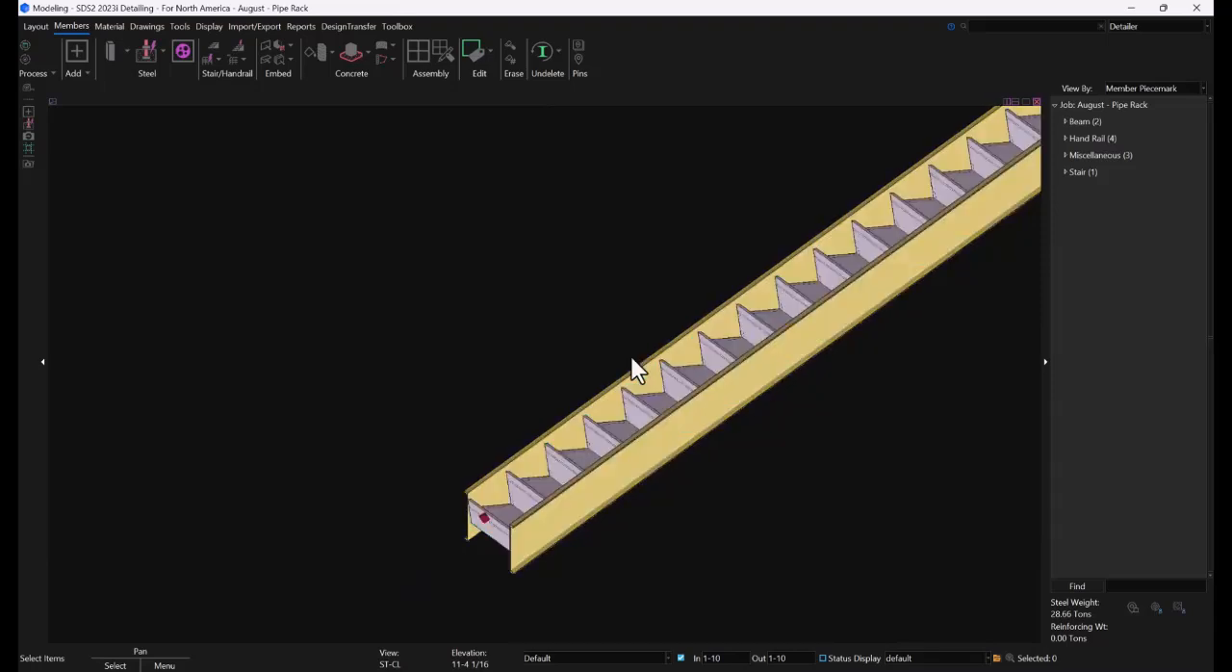
pyautogui.click(37, 26)
pyautogui.click(151, 52)
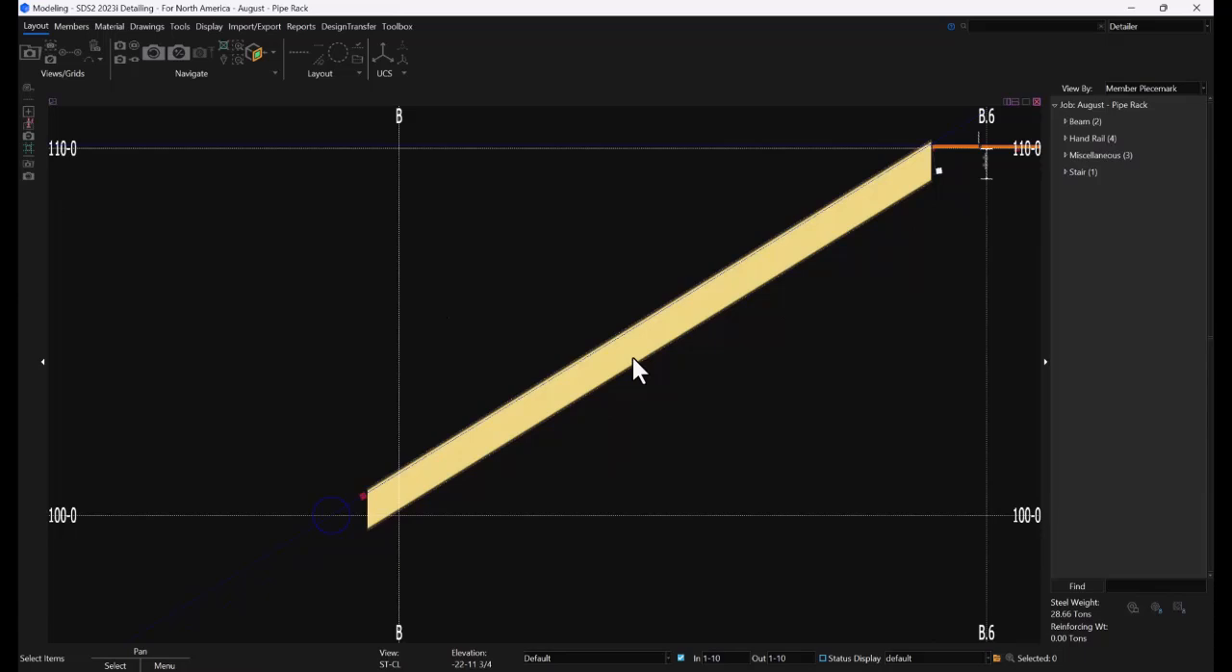
pyautogui.click(633, 358)
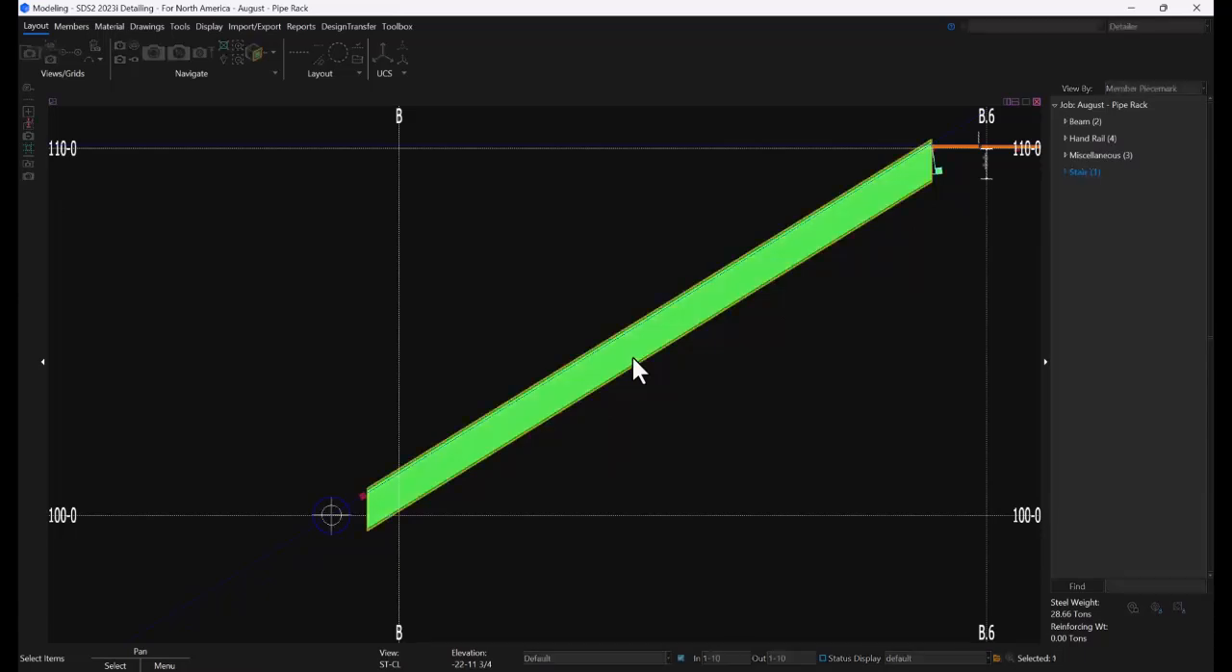
pyautogui.doubleClick(632, 358)
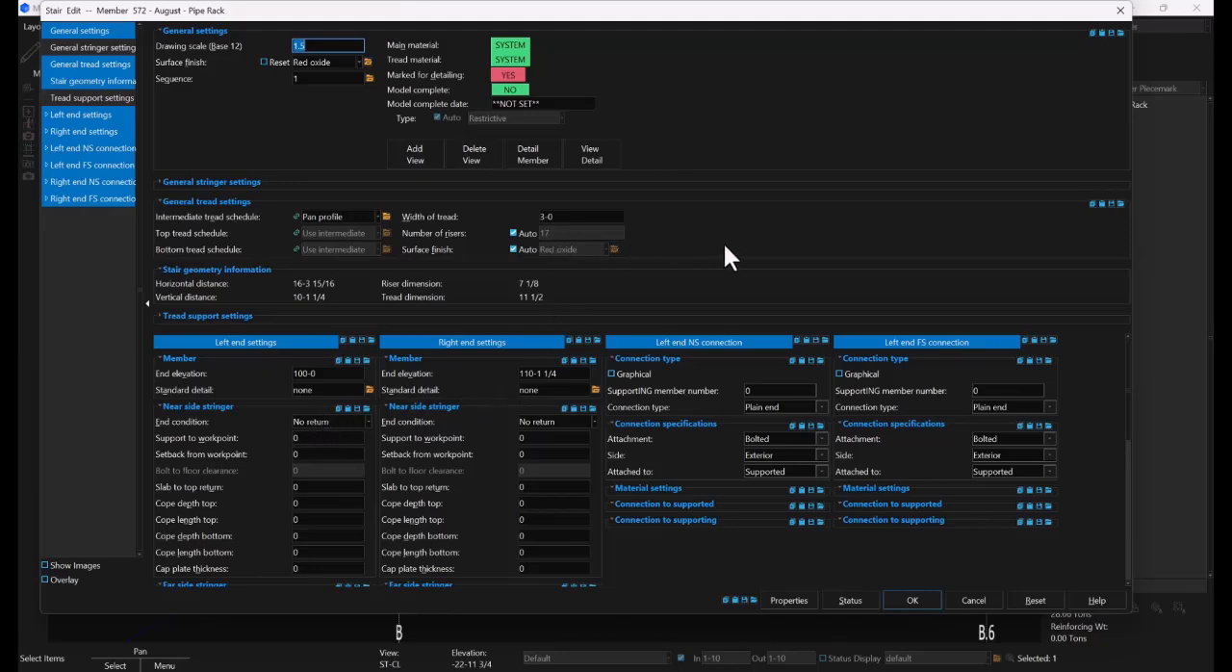
pyautogui.click(753, 600)
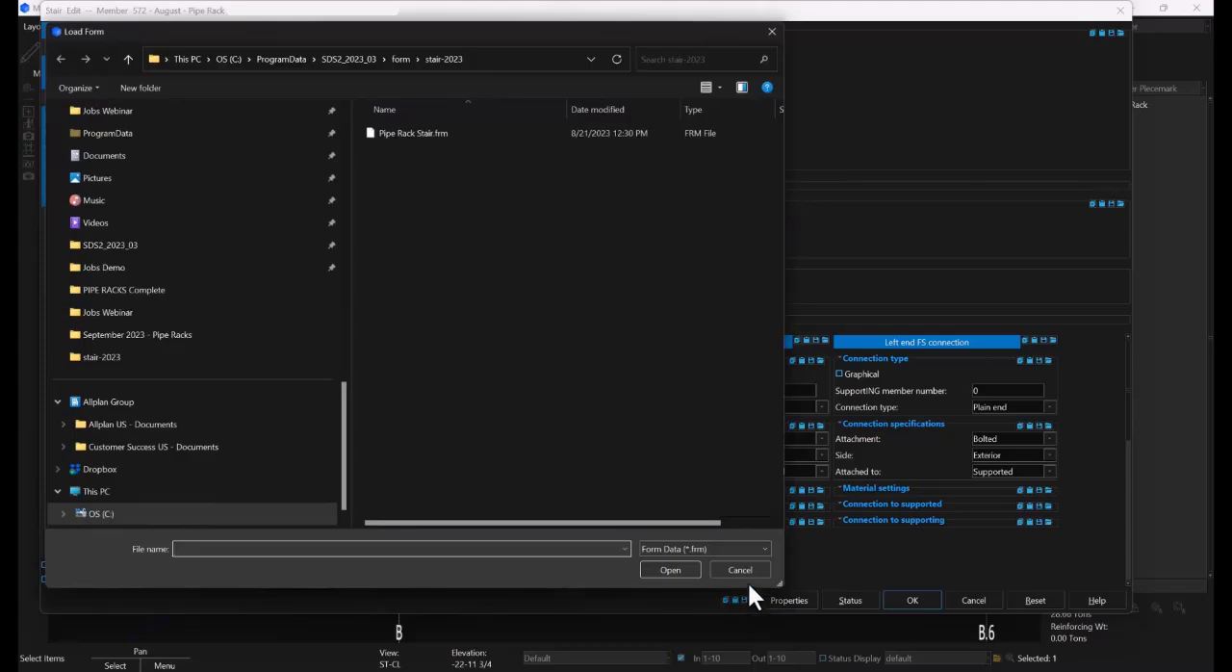
pyautogui.doubleClick(404, 134)
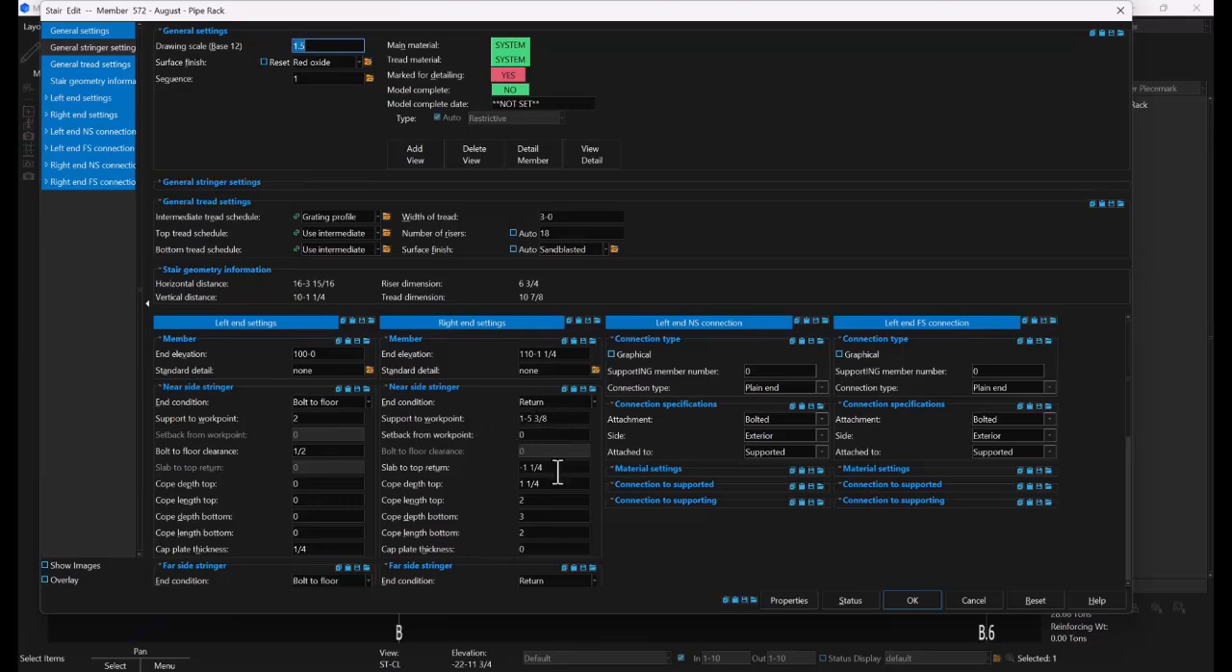
# Set the stair's right end NS connection type to Shear, attached to the Supporting member
pyautogui.scroll(-5, 559, 456)
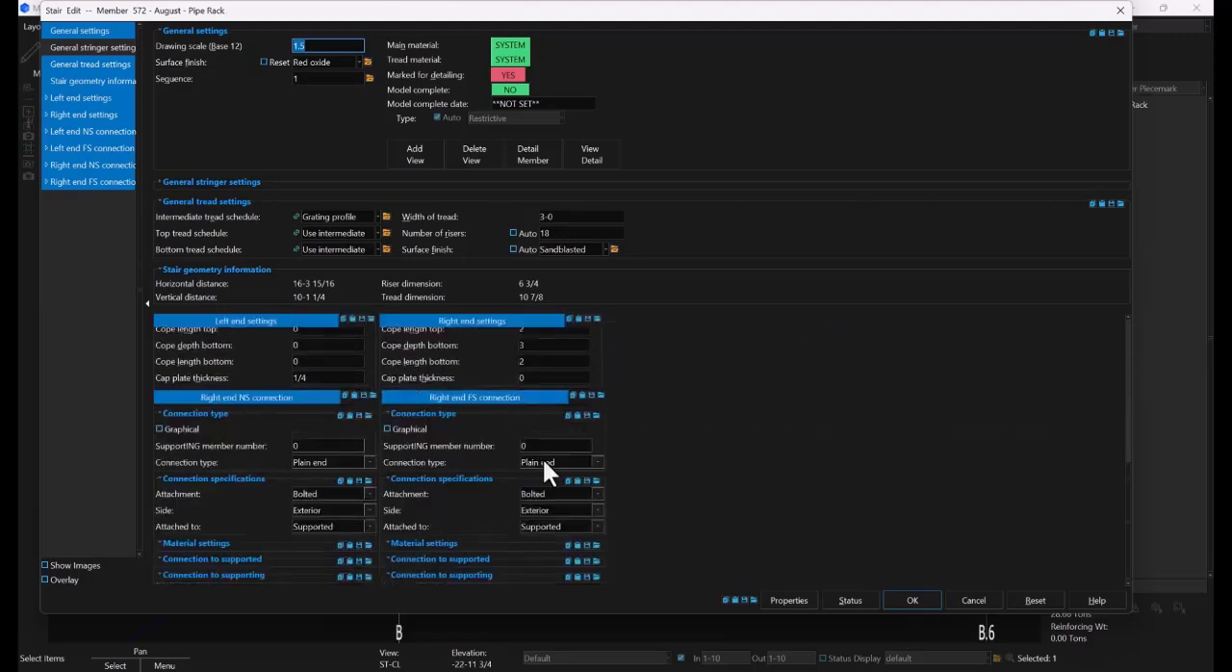
pyautogui.scroll(4, 544, 463)
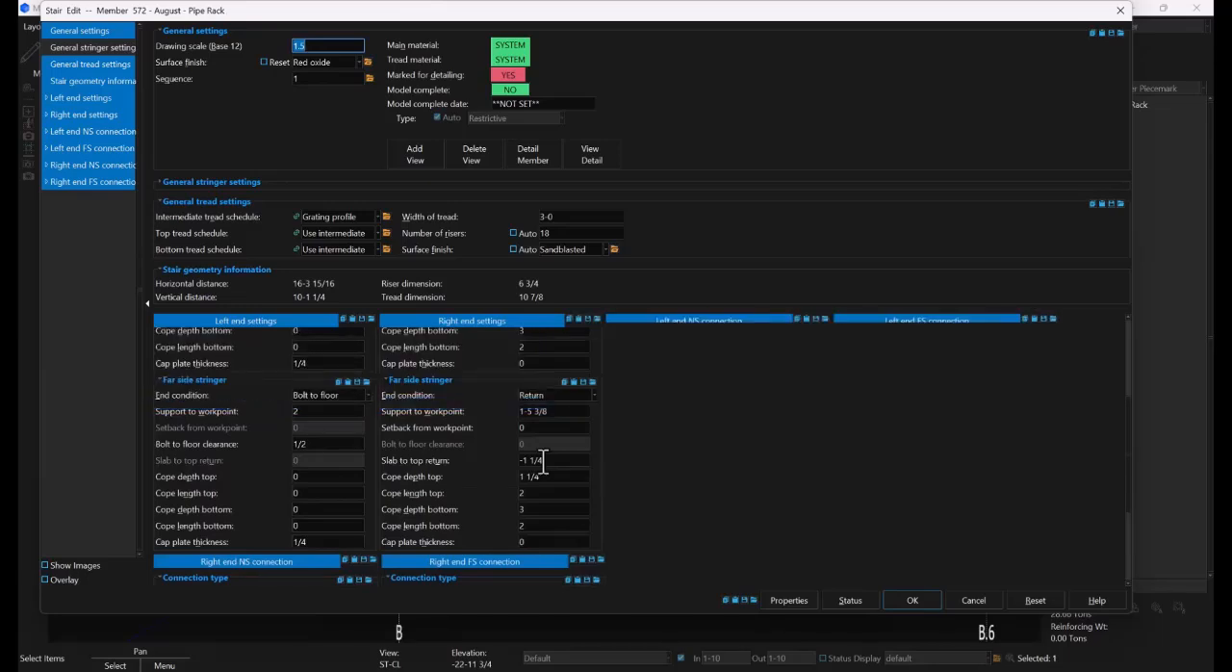
pyautogui.scroll(-3, 544, 463)
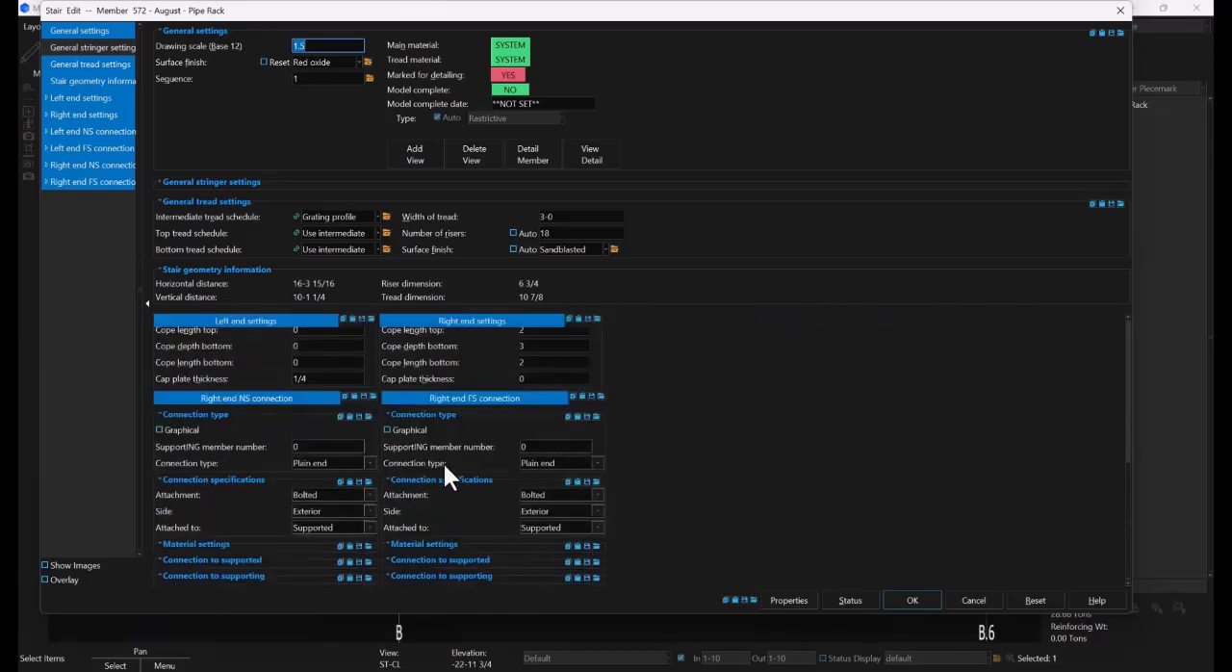
pyautogui.click(338, 460)
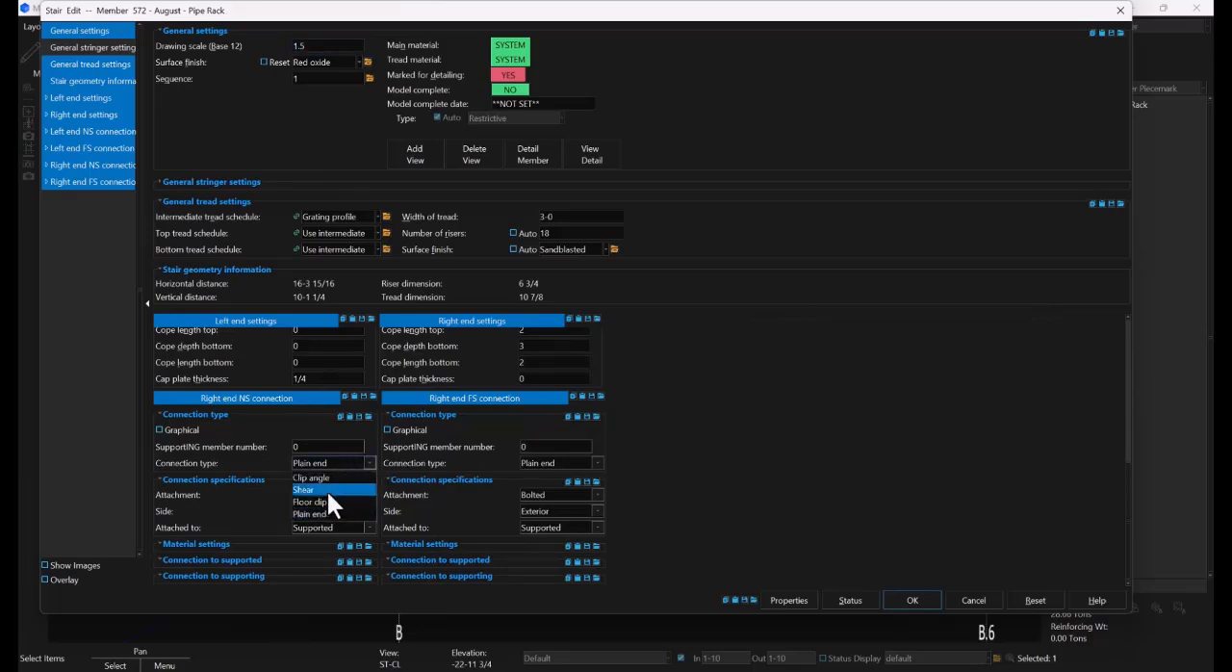
pyautogui.click(326, 489)
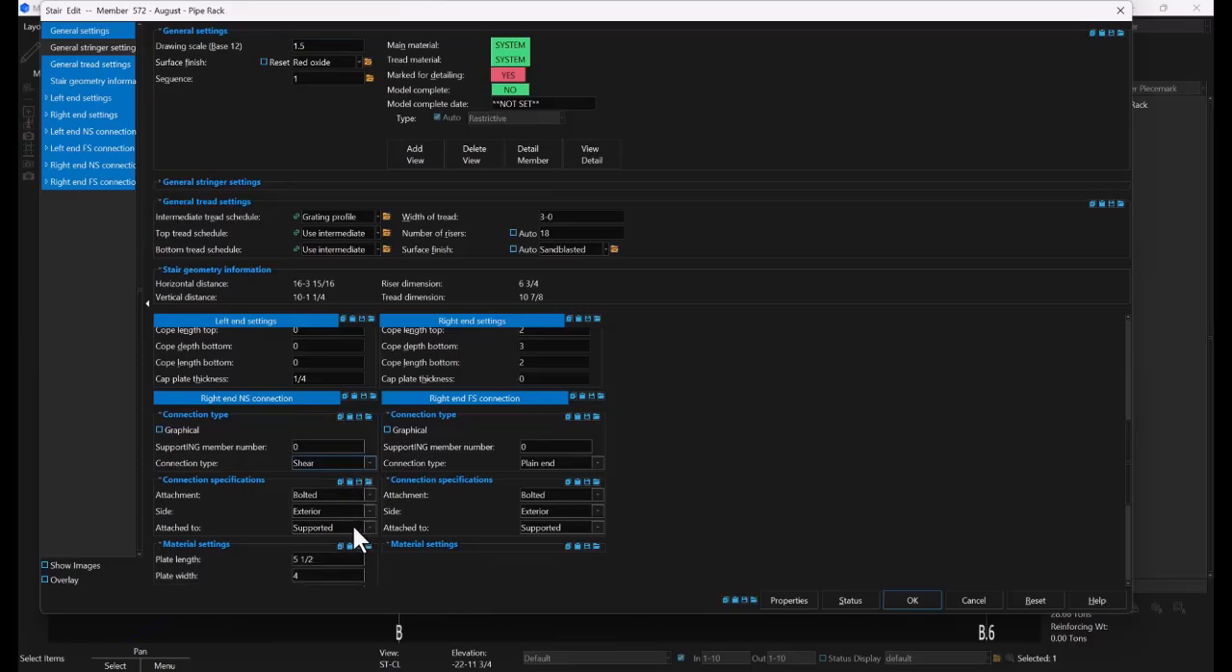
pyautogui.click(356, 528)
pyautogui.click(337, 556)
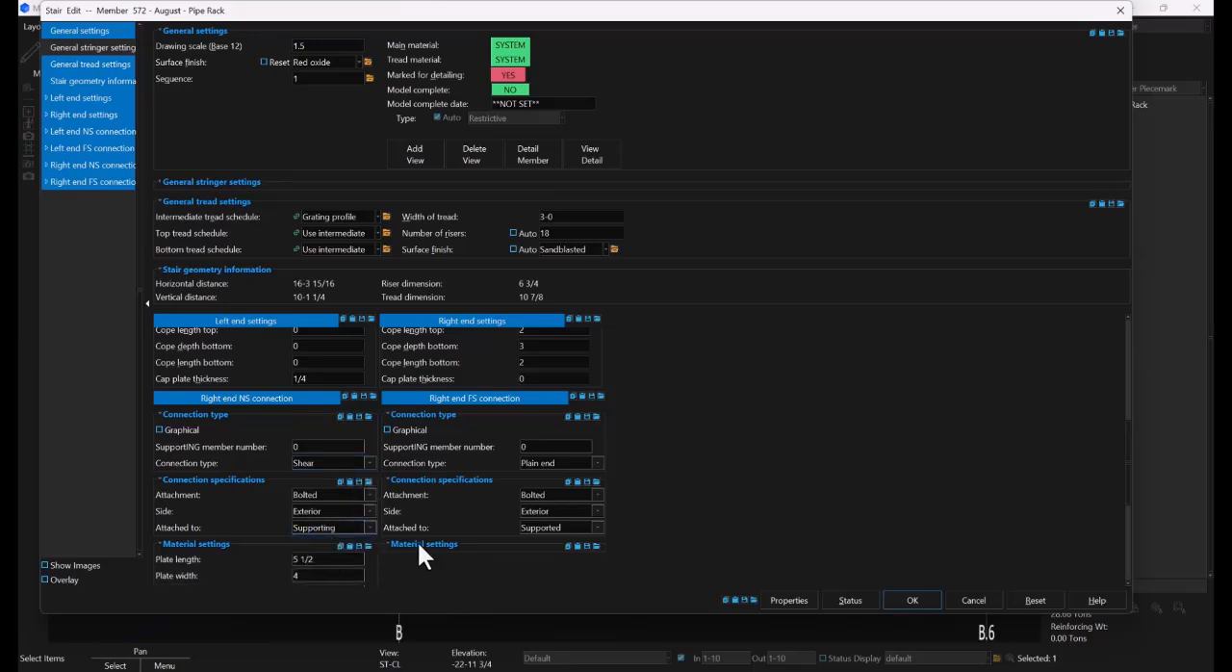
# Set the stair's right end FS connection type to Shear, attached to the Supporting member
pyautogui.click(563, 461)
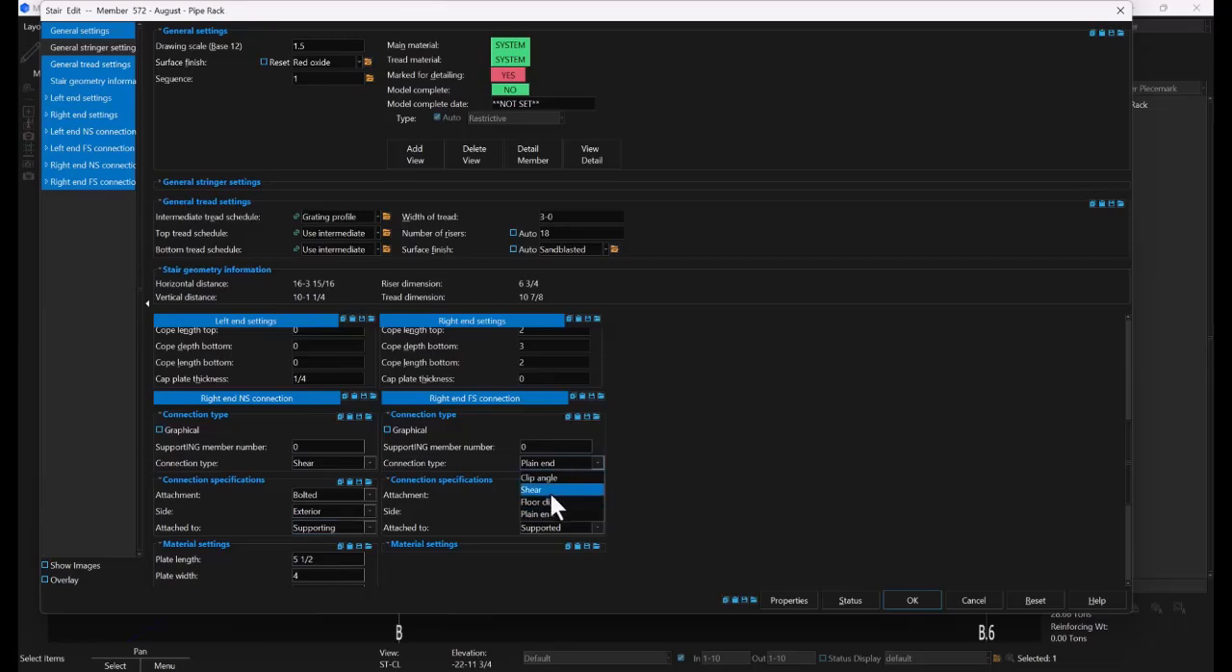
pyautogui.click(550, 490)
pyautogui.click(565, 523)
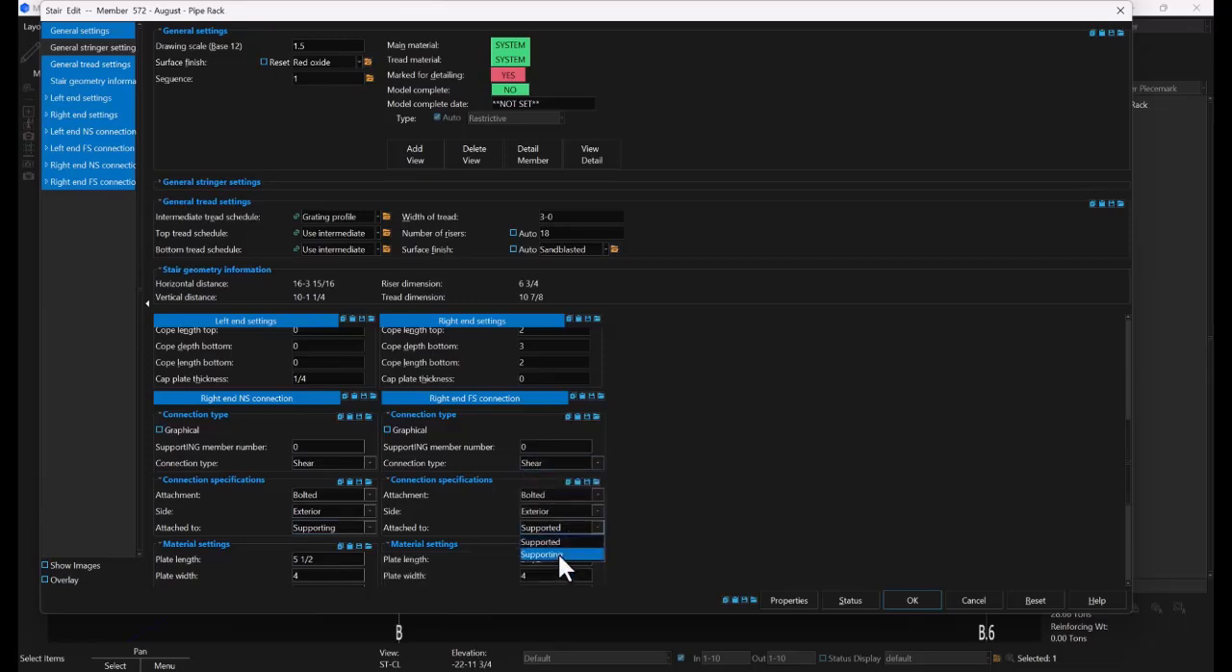
pyautogui.click(558, 551)
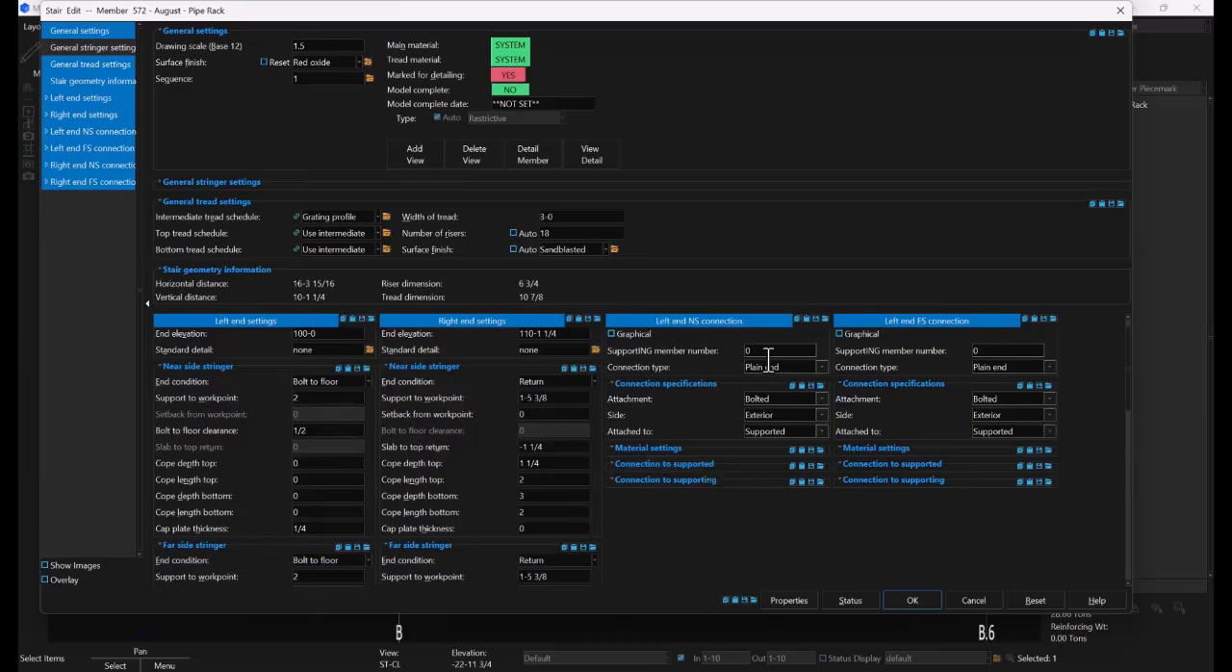
# Set the left end NS and FS connection types to Floor clip and apply the stair edits
pyautogui.click(795, 370)
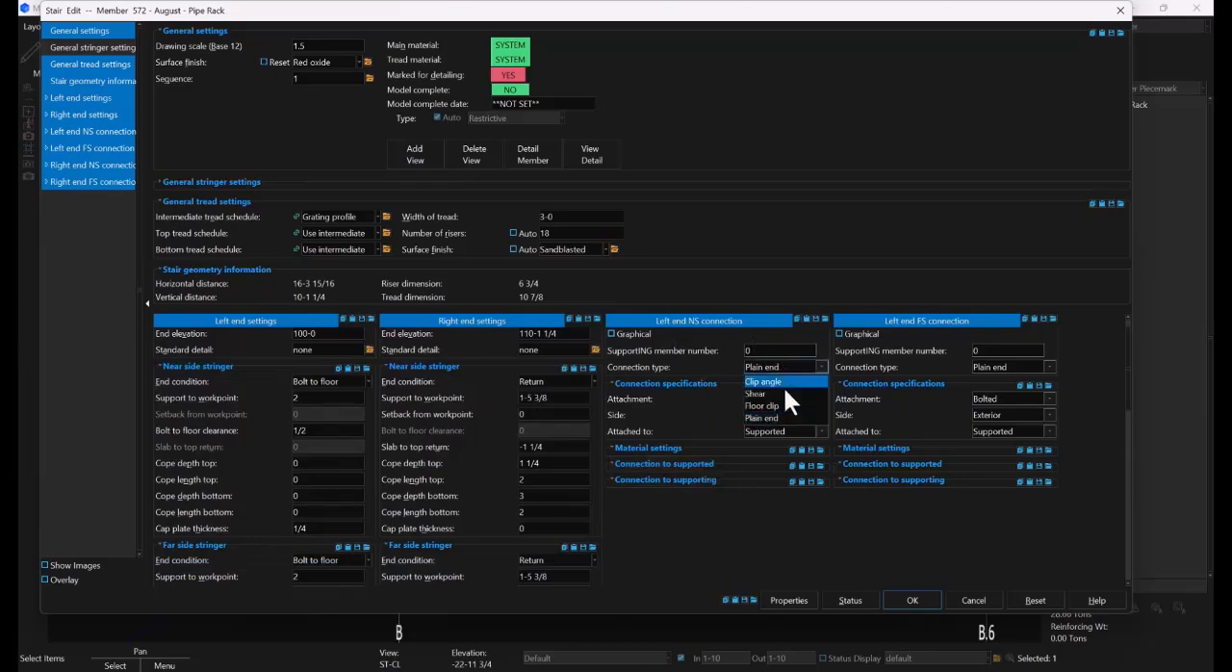
pyautogui.click(782, 405)
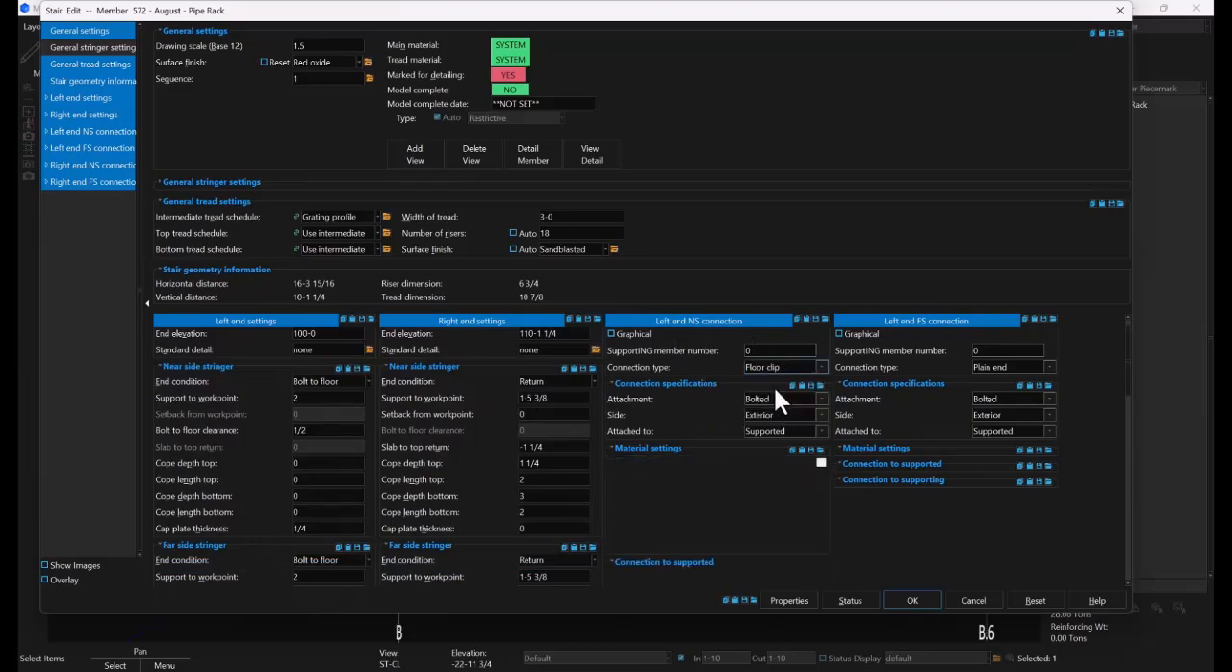
pyautogui.click(1008, 367)
pyautogui.click(1006, 407)
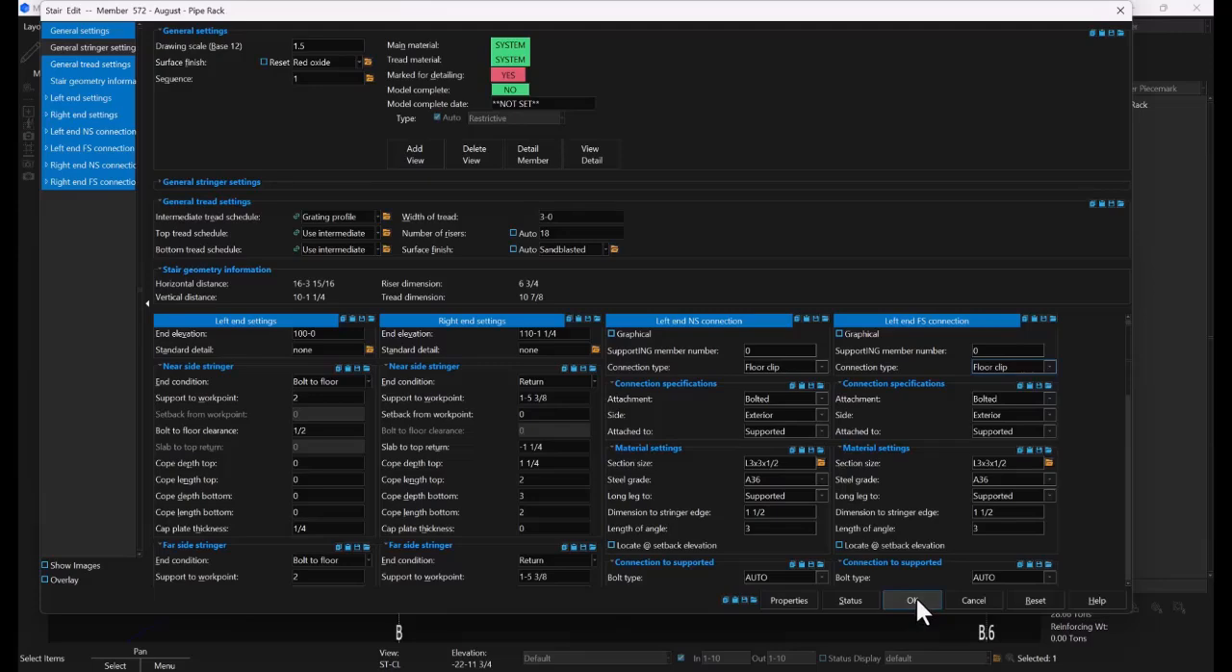
pyautogui.press('Return')
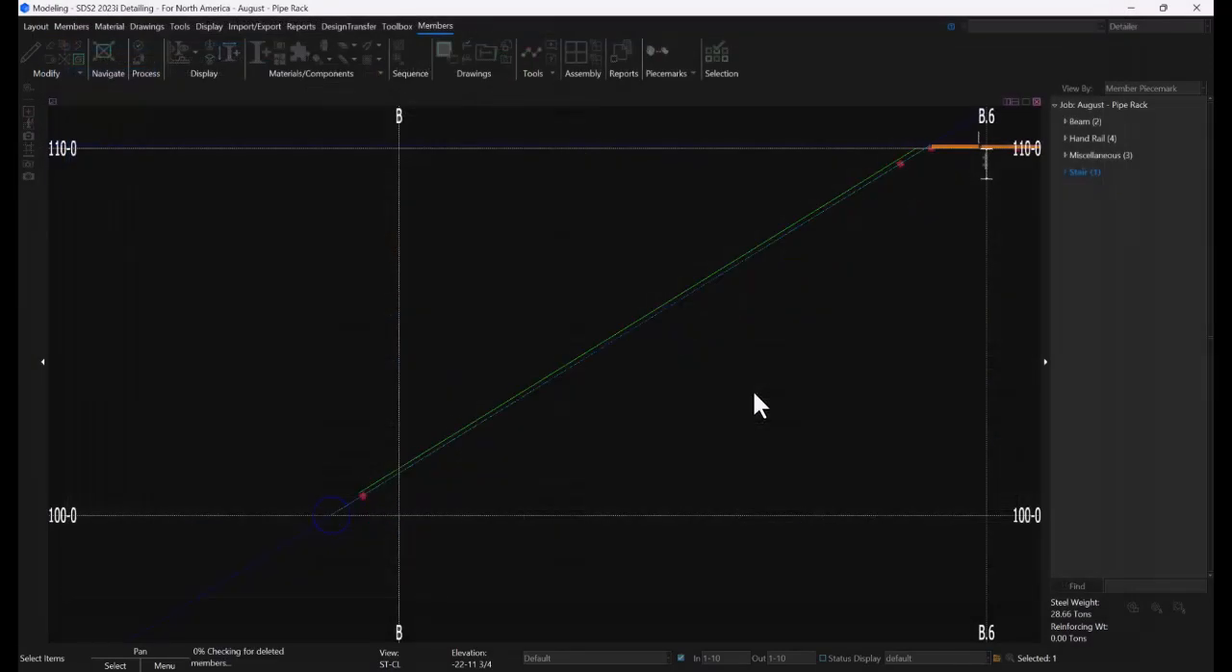
pyautogui.click(750, 412)
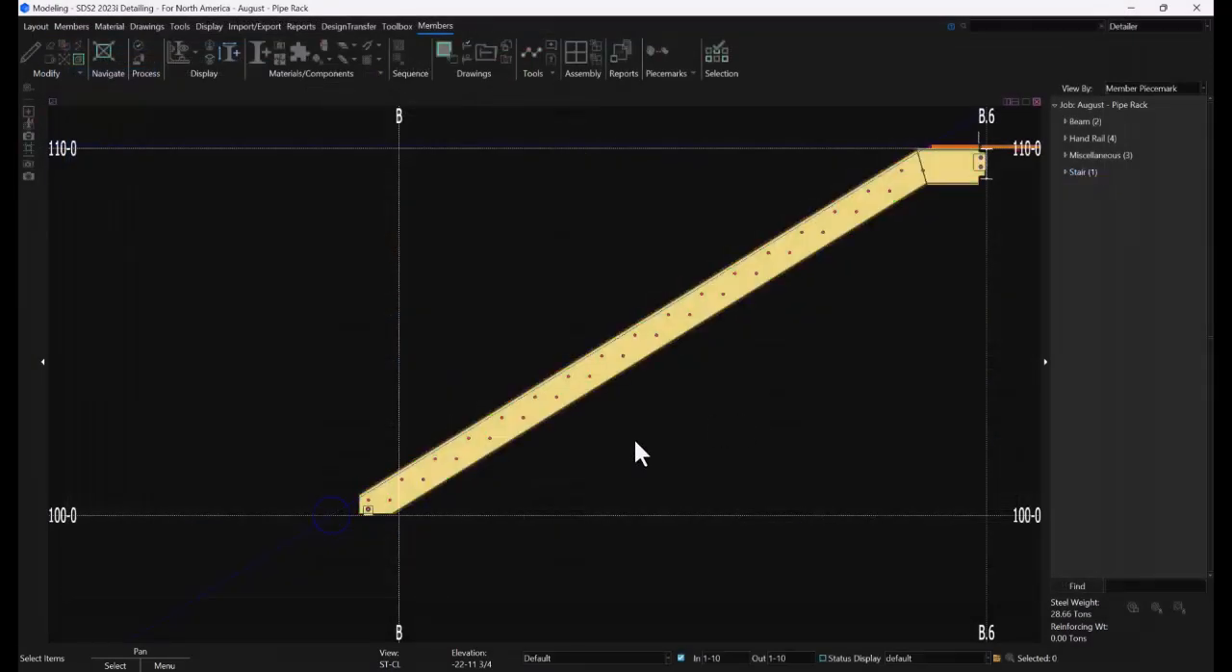
# Examine the stair's floor clips, treads and upper shear connection to the walkway beam in 3D, and return to the ST-CL view
pyautogui.keyDown('shift'); pyautogui.moveTo(450, 466); pyautogui.dragTo(514, 495, button='middle'); pyautogui.keyUp('shift')
pyautogui.scroll(5, 382, 527)
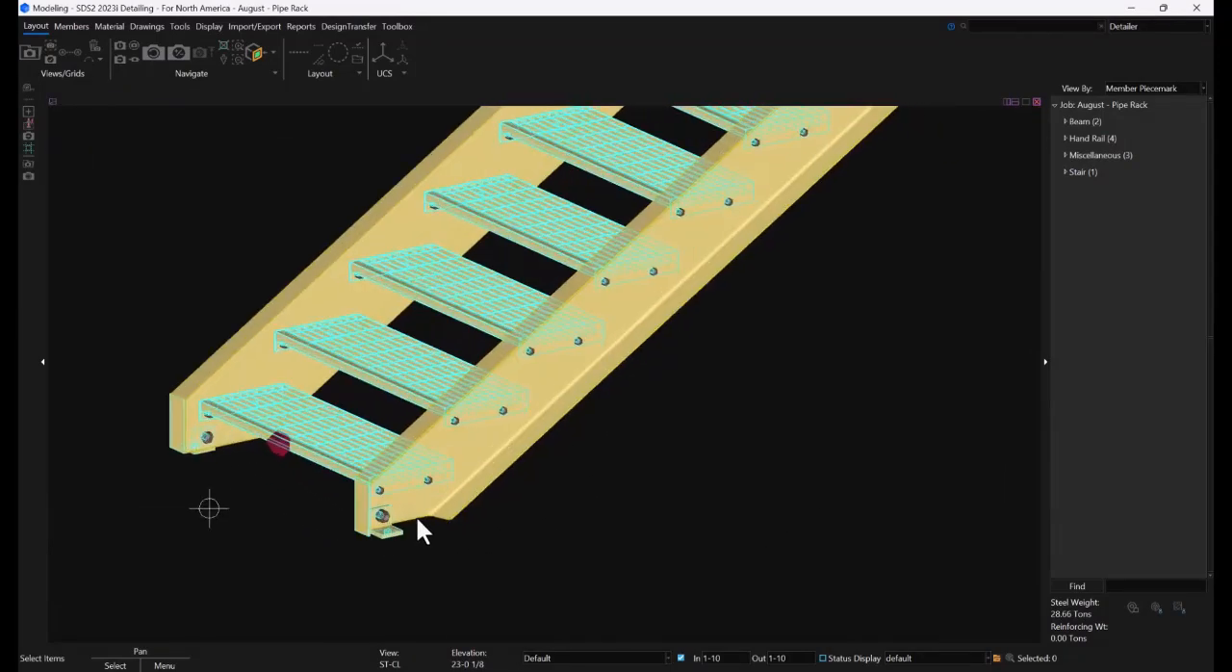
pyautogui.scroll(-5, 660, 500)
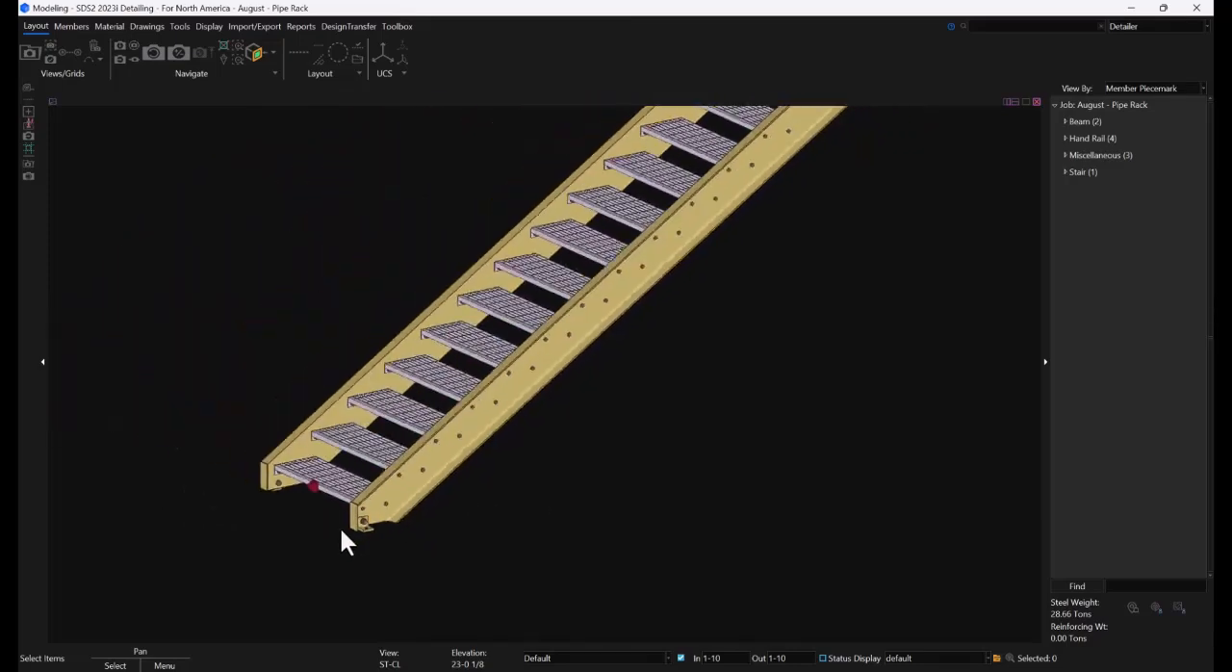
pyautogui.scroll(2, 652, 334)
pyautogui.moveTo(651, 333); pyautogui.dragTo(463, 452, button='middle')
pyautogui.scroll(-1, 591, 330)
pyautogui.scroll(5, 578, 267)
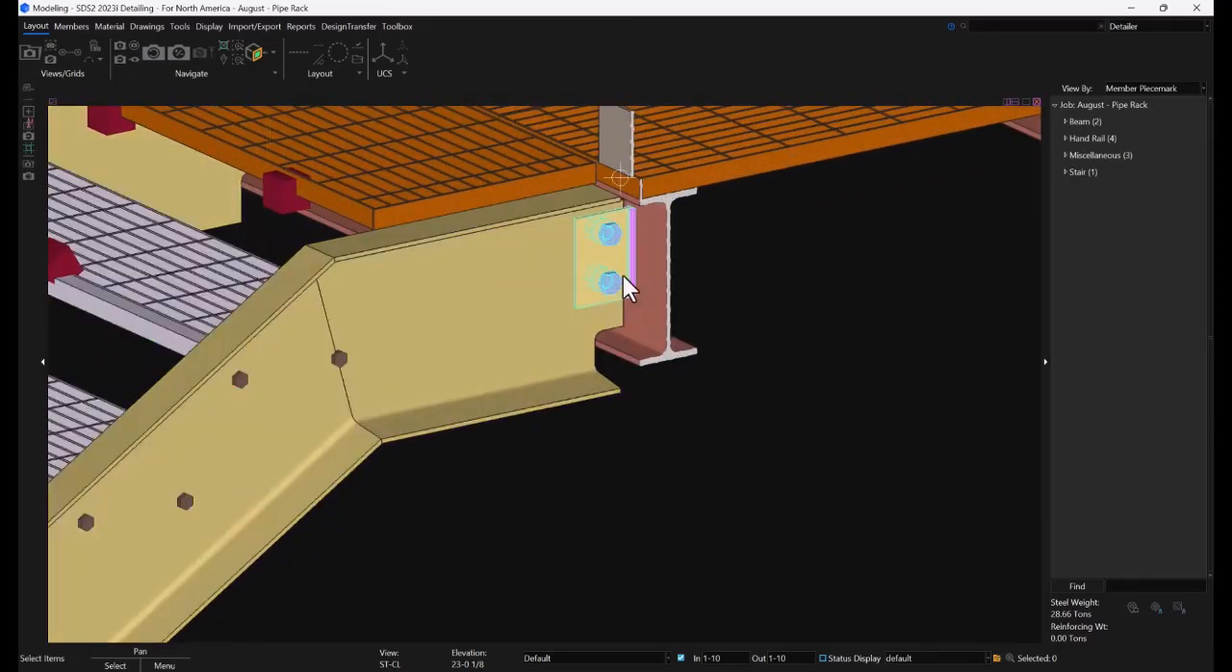
pyautogui.click(658, 253)
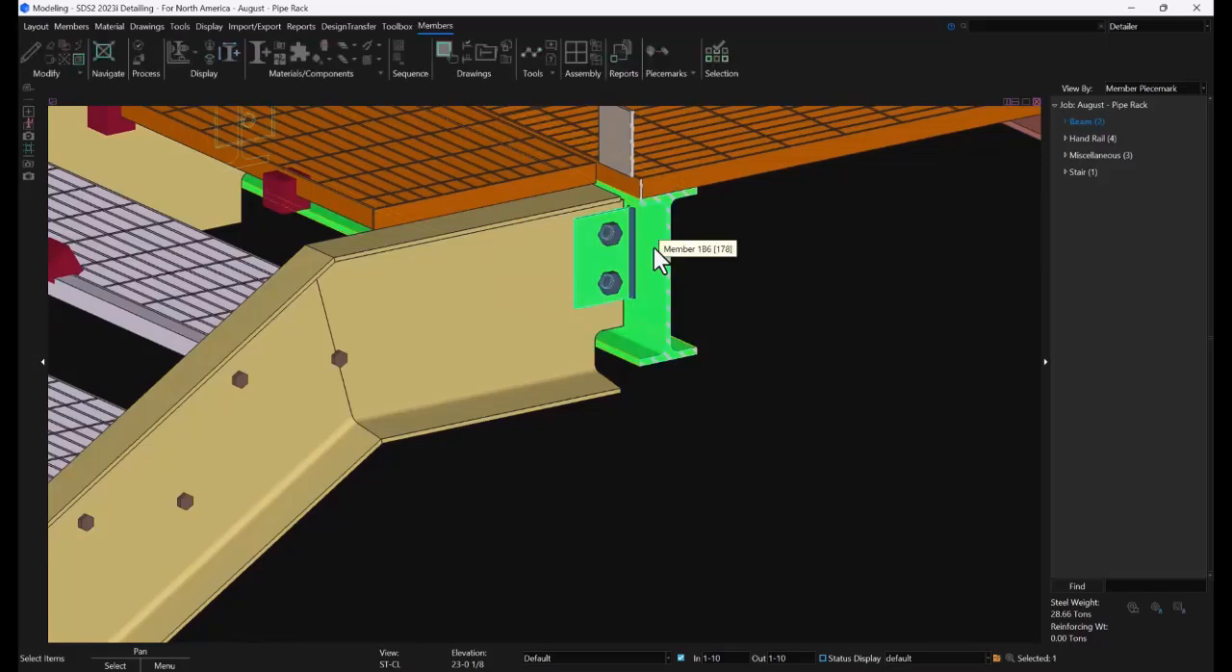
pyautogui.click(34, 30)
pyautogui.click(149, 52)
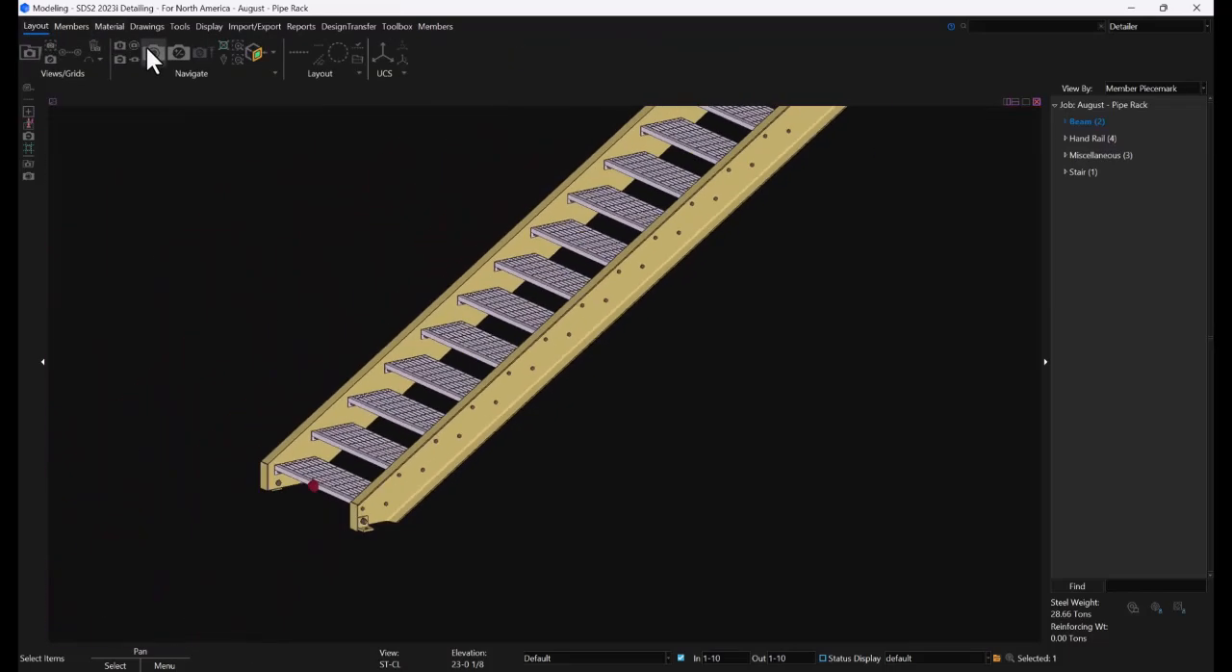
pyautogui.moveTo(831, 276); pyautogui.dragTo(636, 327, button='middle')
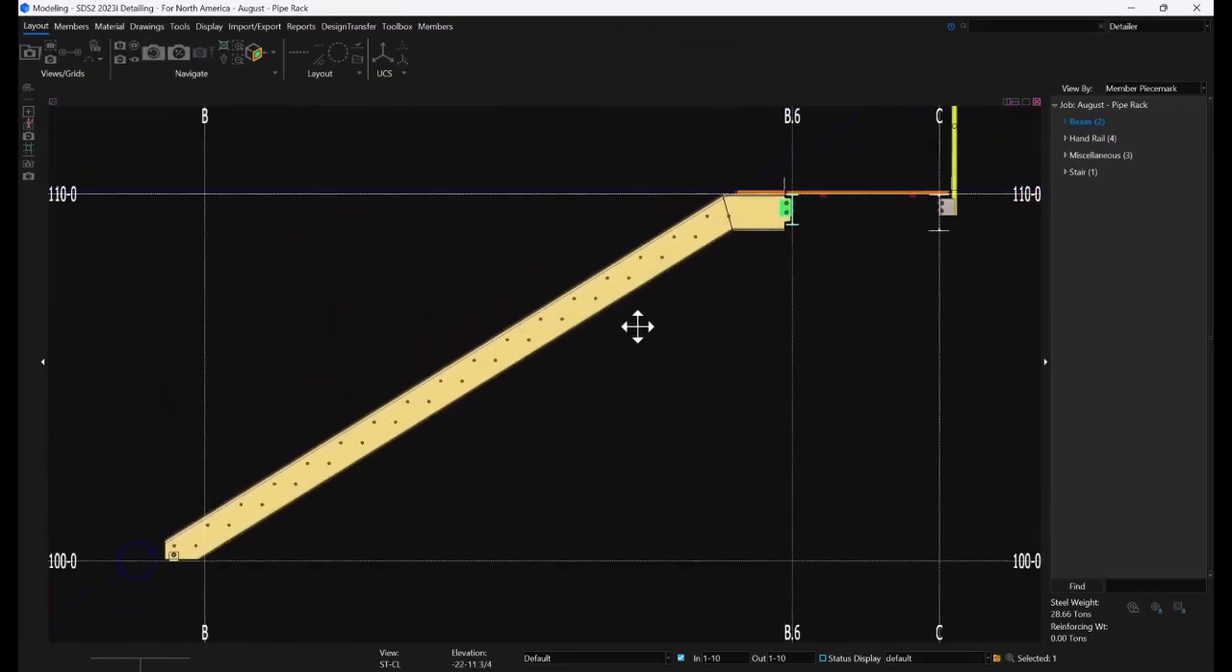
# Change the ST-CL view's depth by -1.75 to bring it in line with the stair stringer
pyautogui.click(660, 341)
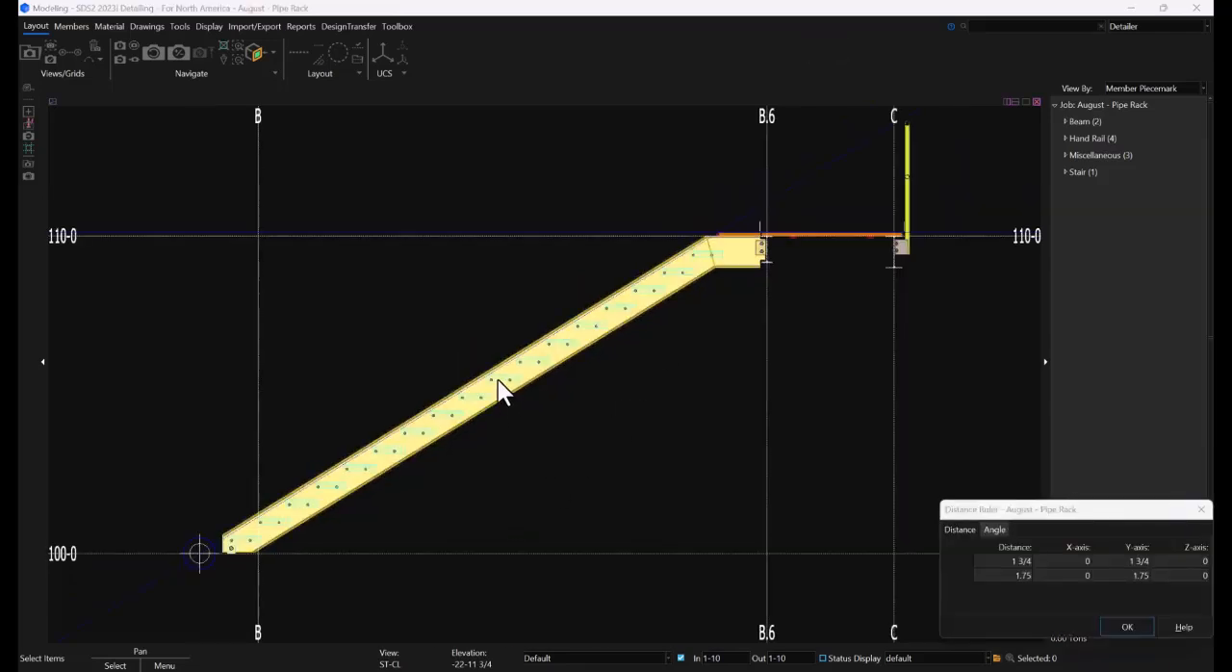
pyautogui.moveTo(498, 379); pyautogui.dragTo(520, 435, button='middle')
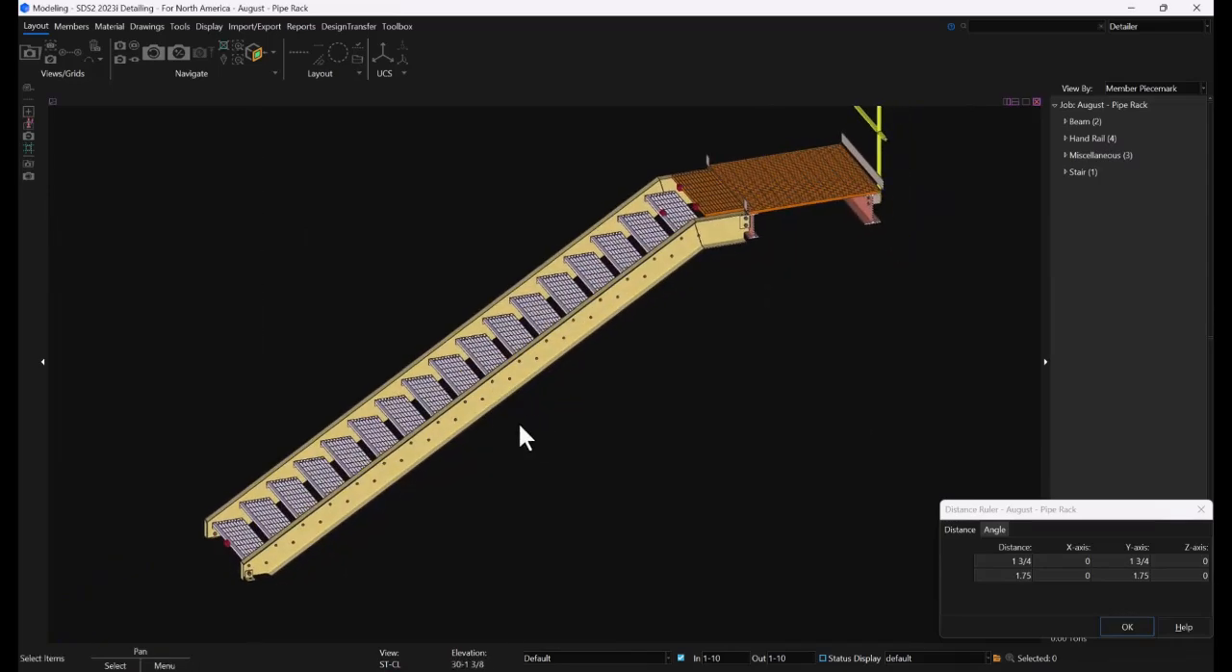
pyautogui.scroll(8, 427, 385)
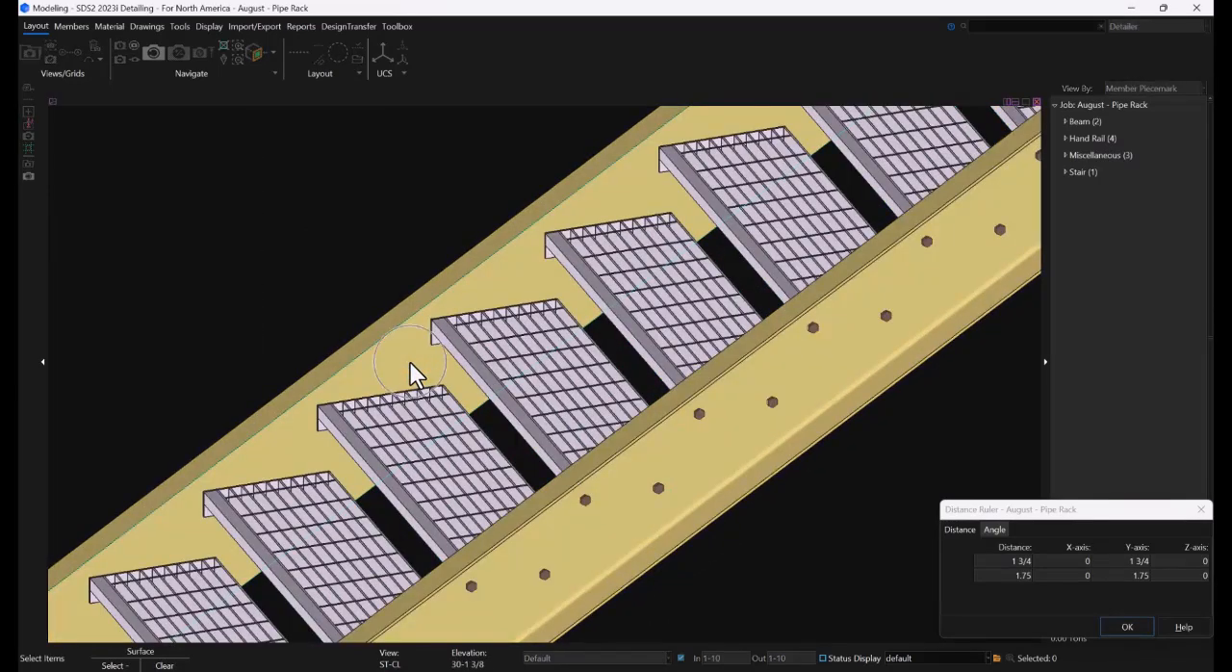
pyautogui.press('Escape')
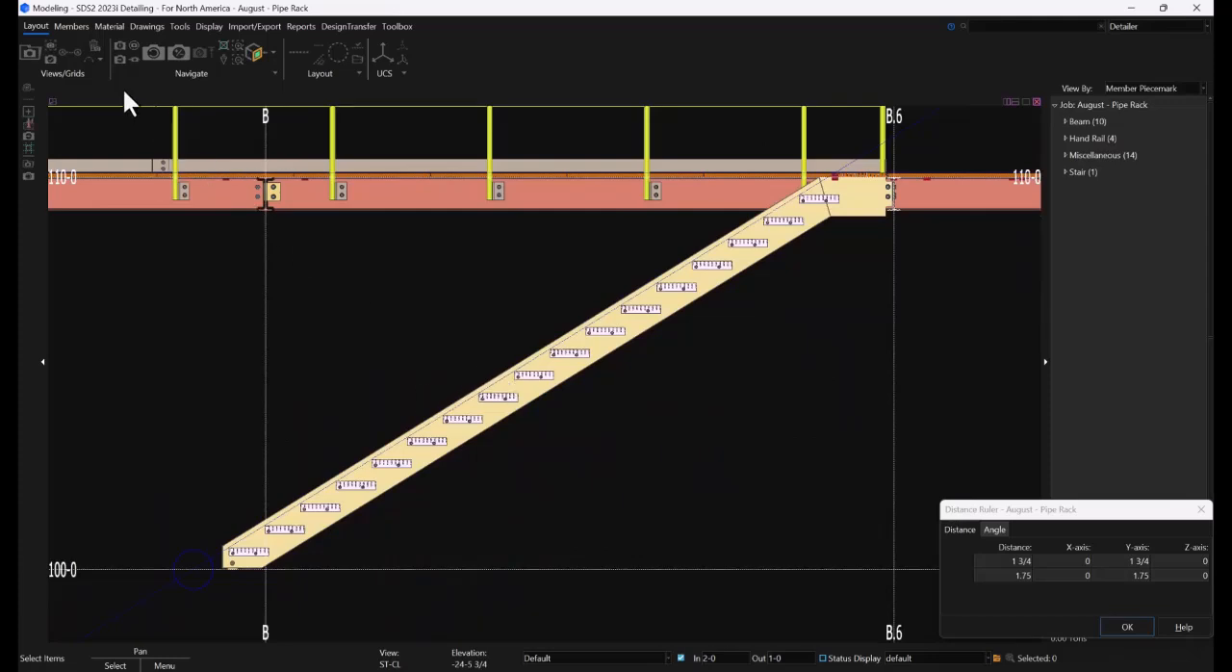
pyautogui.click(178, 51)
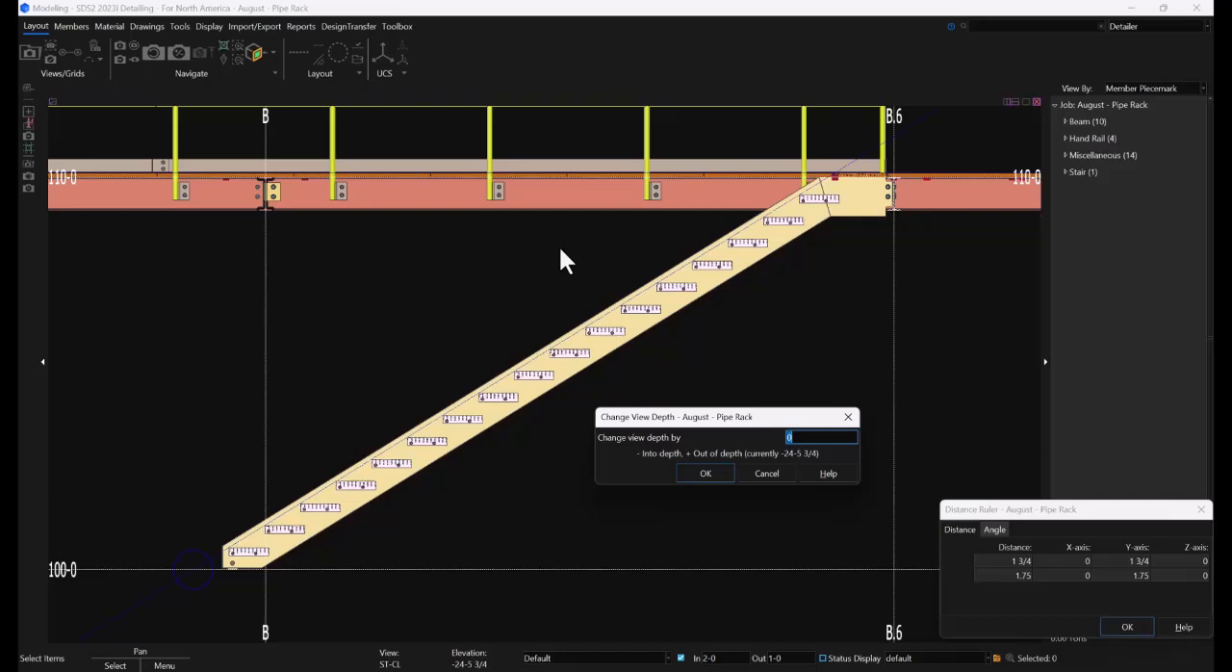
pyautogui.write('-1.75')
pyautogui.click(693, 473)
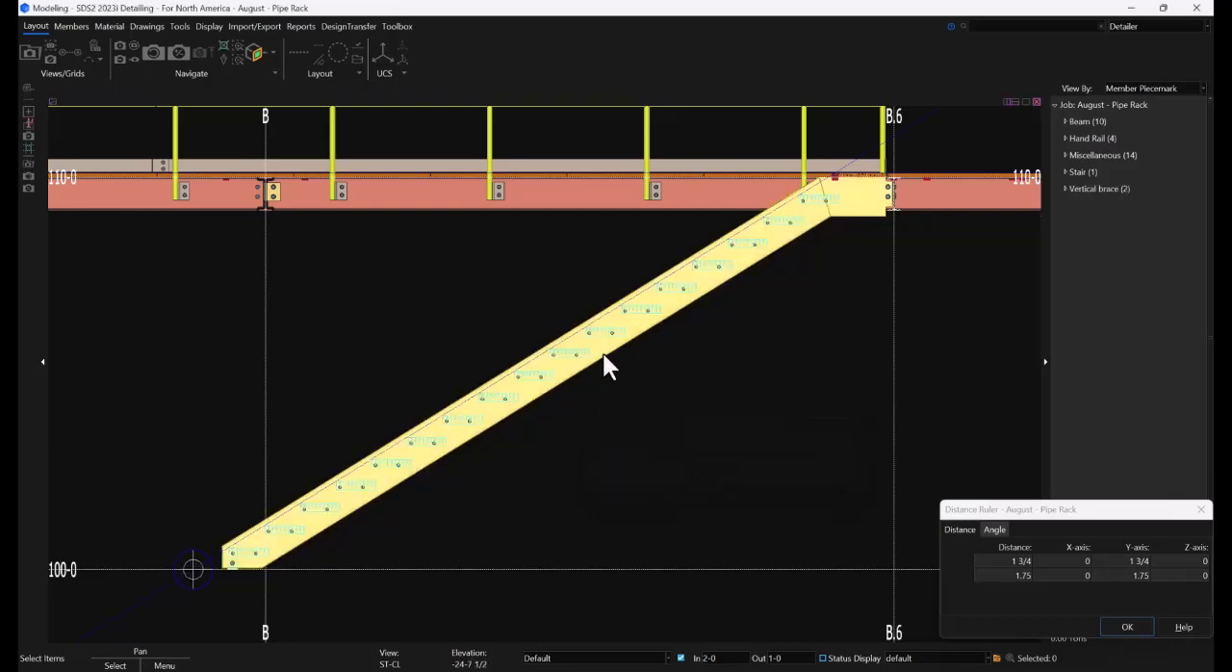
# Use Add HandRail To Stringer on the stair's sloped stringer to set up a rake rail
pyautogui.click(75, 27)
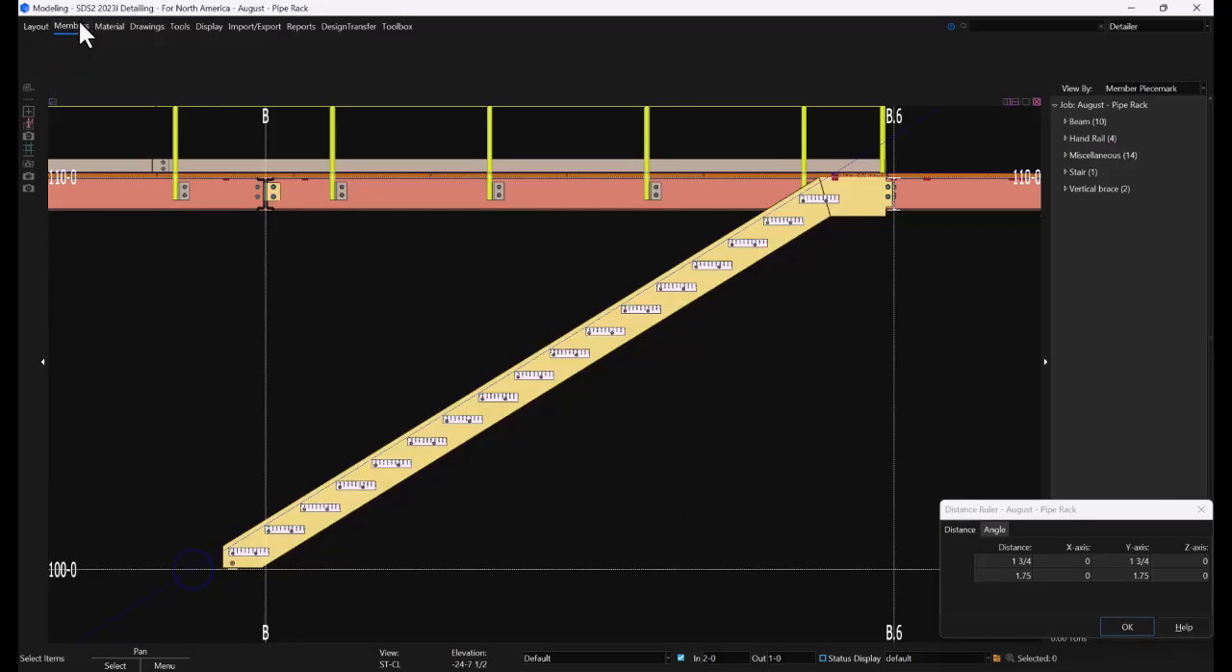
pyautogui.click(219, 53)
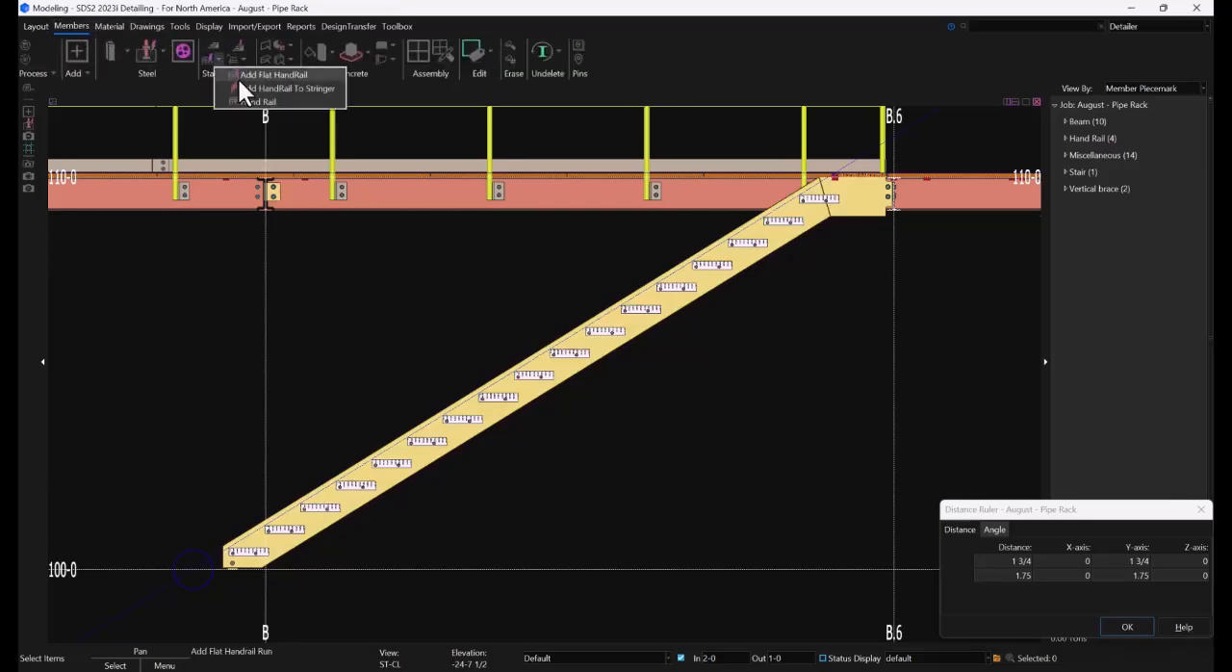
pyautogui.click(247, 87)
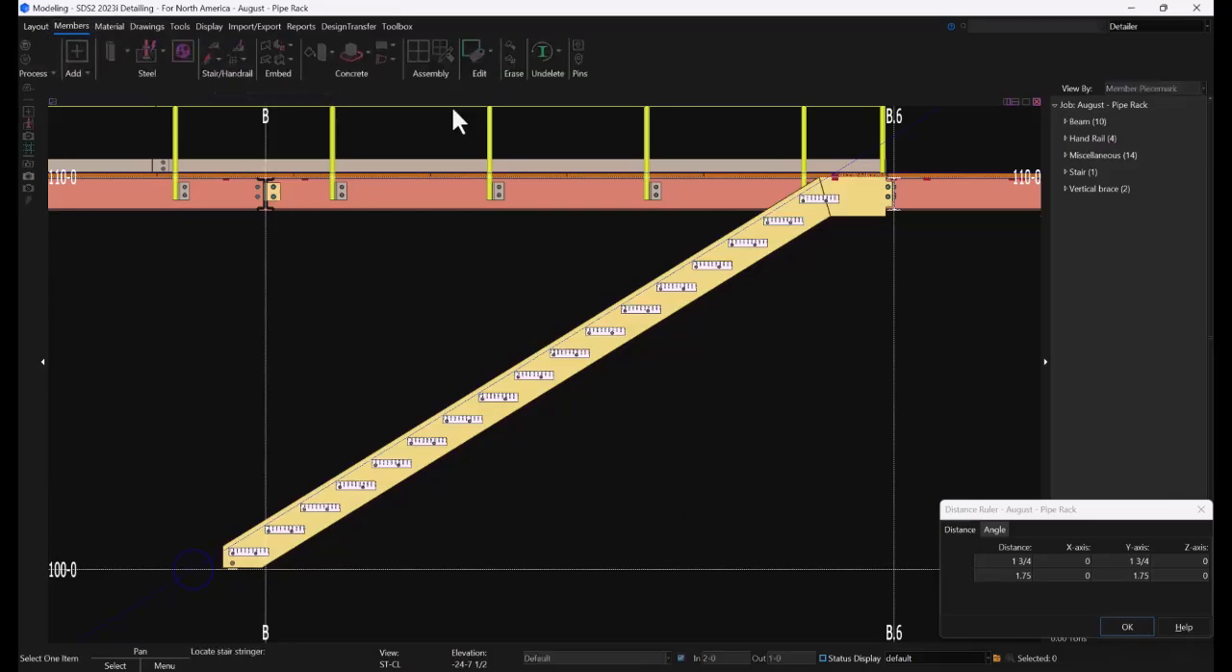
pyautogui.click(583, 345)
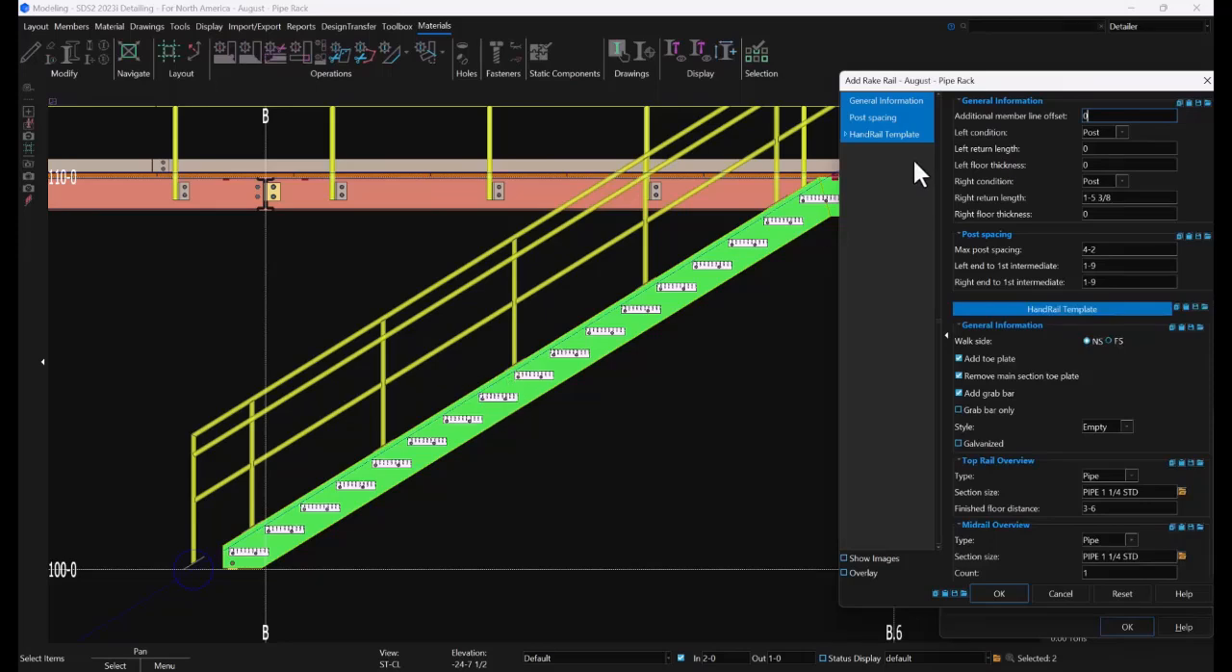
pyautogui.moveTo(955, 80); pyautogui.dragTo(779, 88)
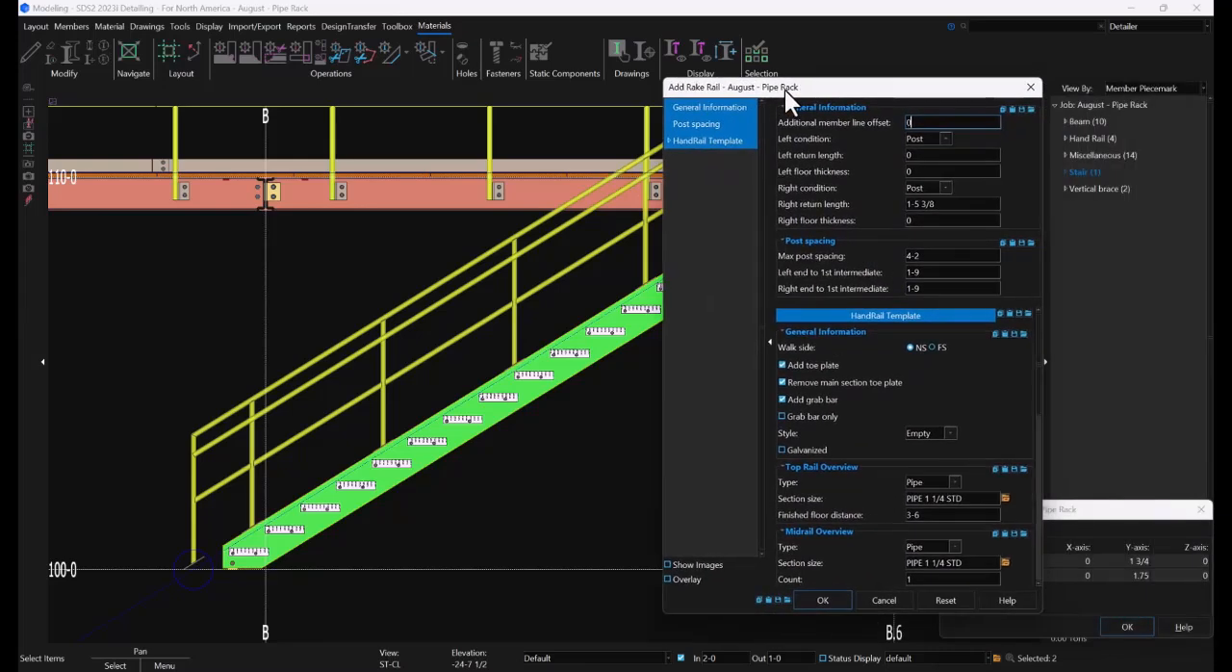
# Set the rake rail's left and right conditions to P-End, keep the Base Plate connection, and create the rail
pyautogui.click(944, 140)
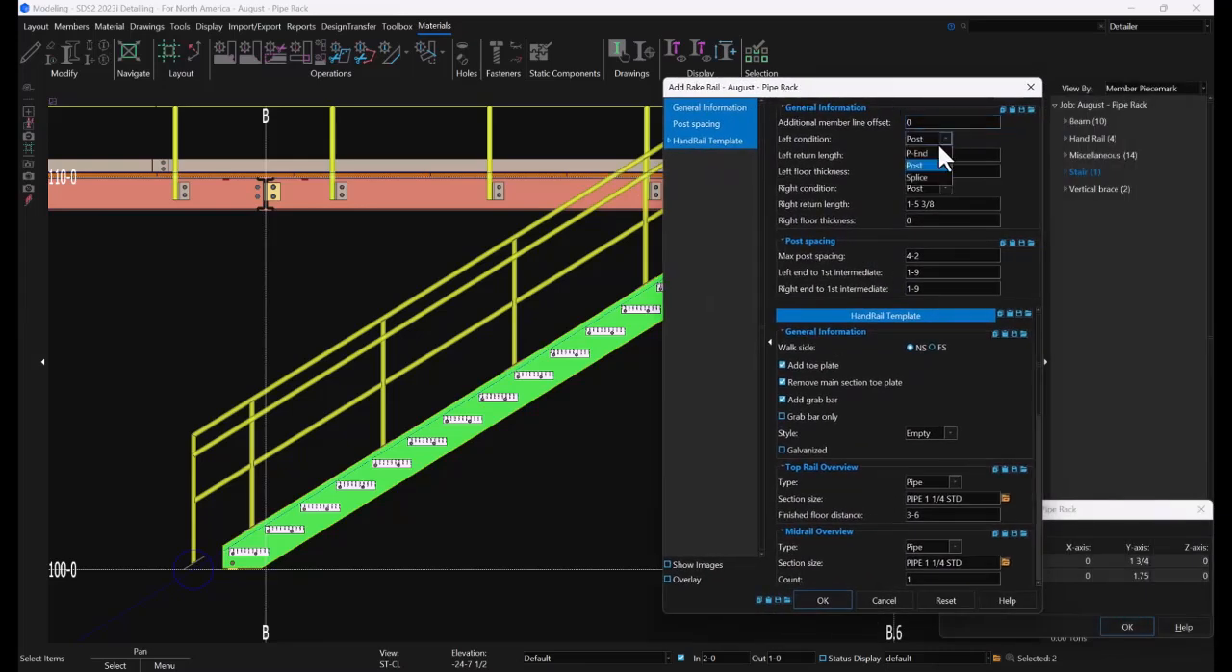
pyautogui.click(945, 188)
pyautogui.click(930, 195)
pyautogui.scroll(-4, 975, 361)
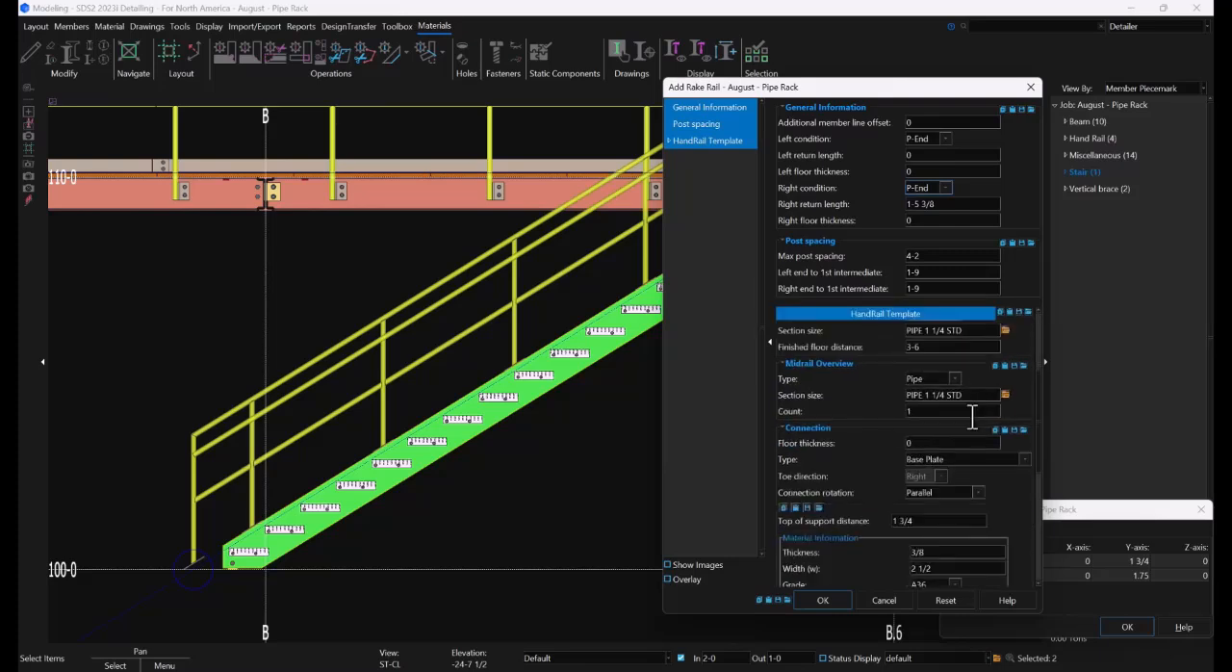
pyautogui.click(964, 460)
pyautogui.click(967, 458)
pyautogui.scroll(-2, 993, 462)
pyautogui.scroll(-4, 997, 463)
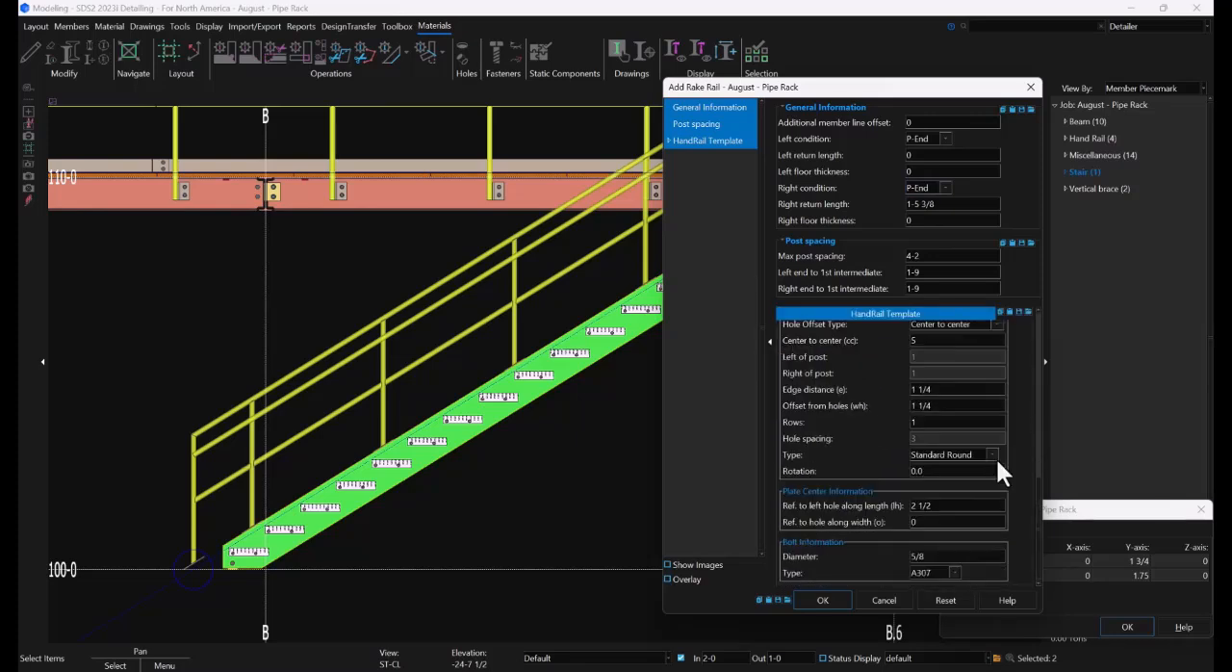
pyautogui.click(823, 600)
# Examine the new stair handrail's lower end and its upper return at the 110-0 walkway
pyautogui.scroll(-5, 421, 403)
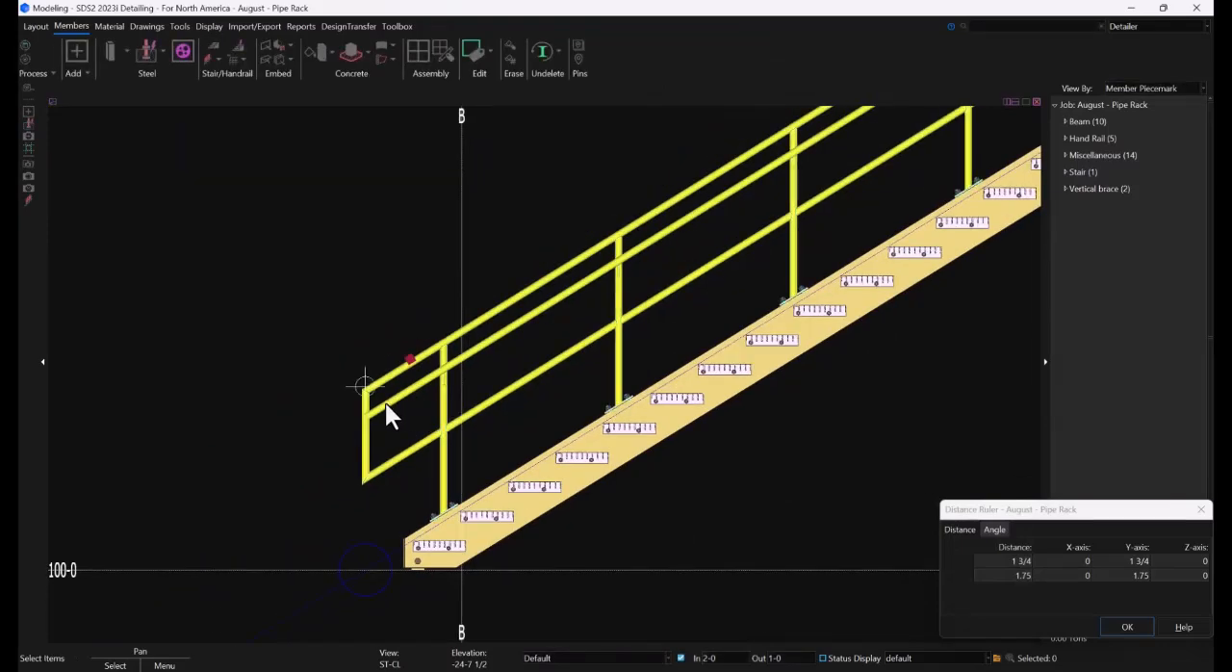
pyautogui.scroll(3, 713, 279)
pyautogui.scroll(3, 728, 268)
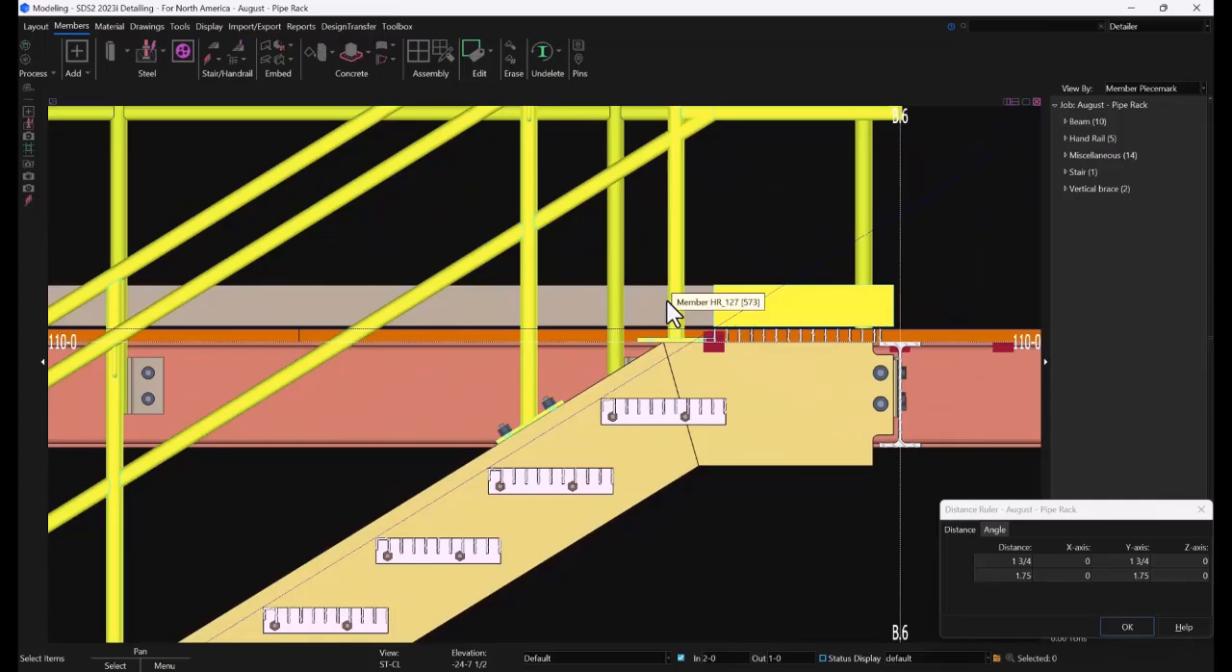
pyautogui.scroll(-3, 682, 359)
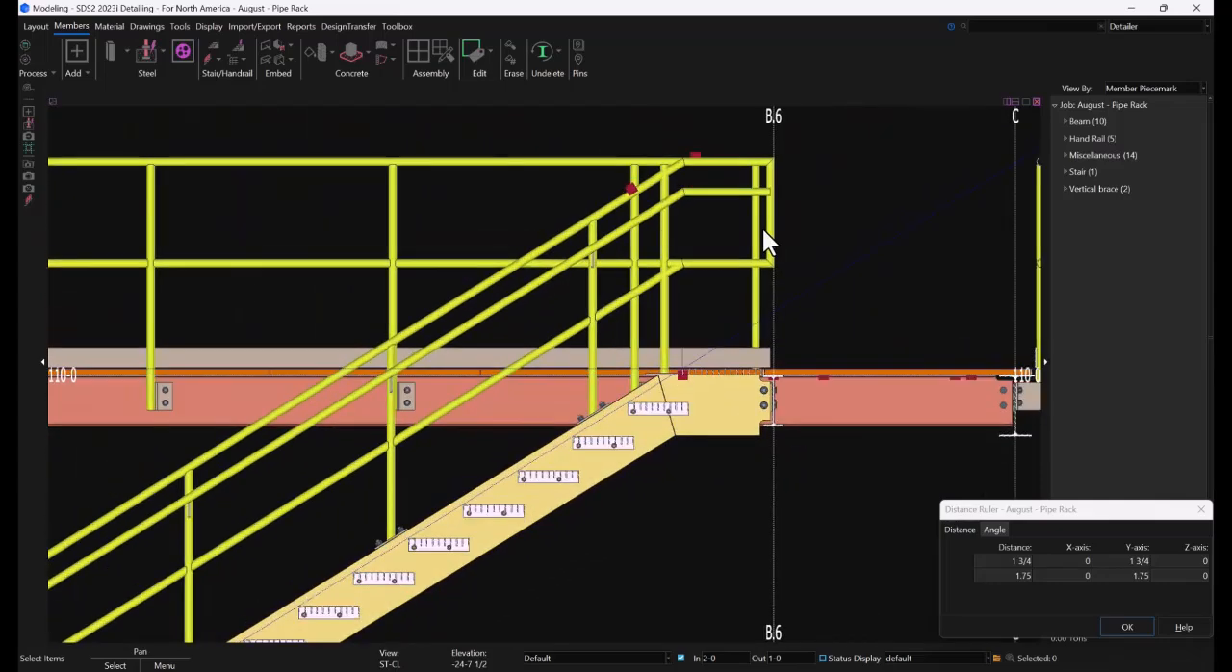
pyautogui.scroll(-4, 764, 242)
pyautogui.scroll(3, 452, 394)
pyautogui.scroll(2, 450, 414)
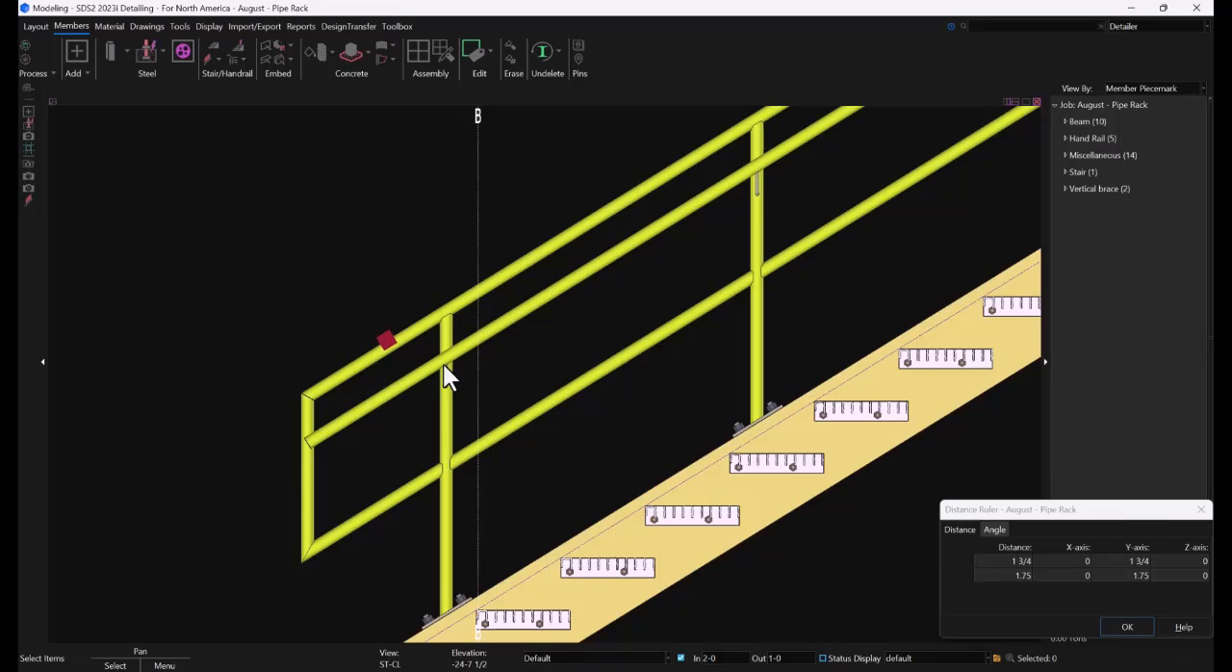
# Edit the stair handrail so its left end grab bar condition is Return to Post
pyautogui.doubleClick(443, 430)
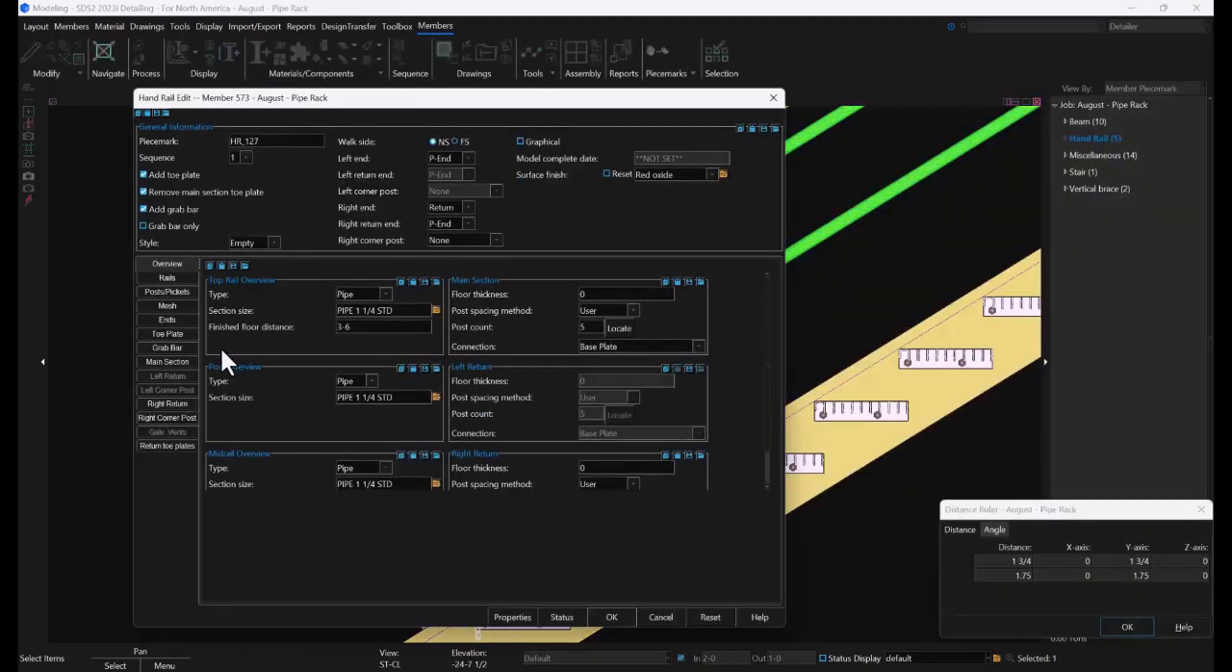
pyautogui.click(159, 322)
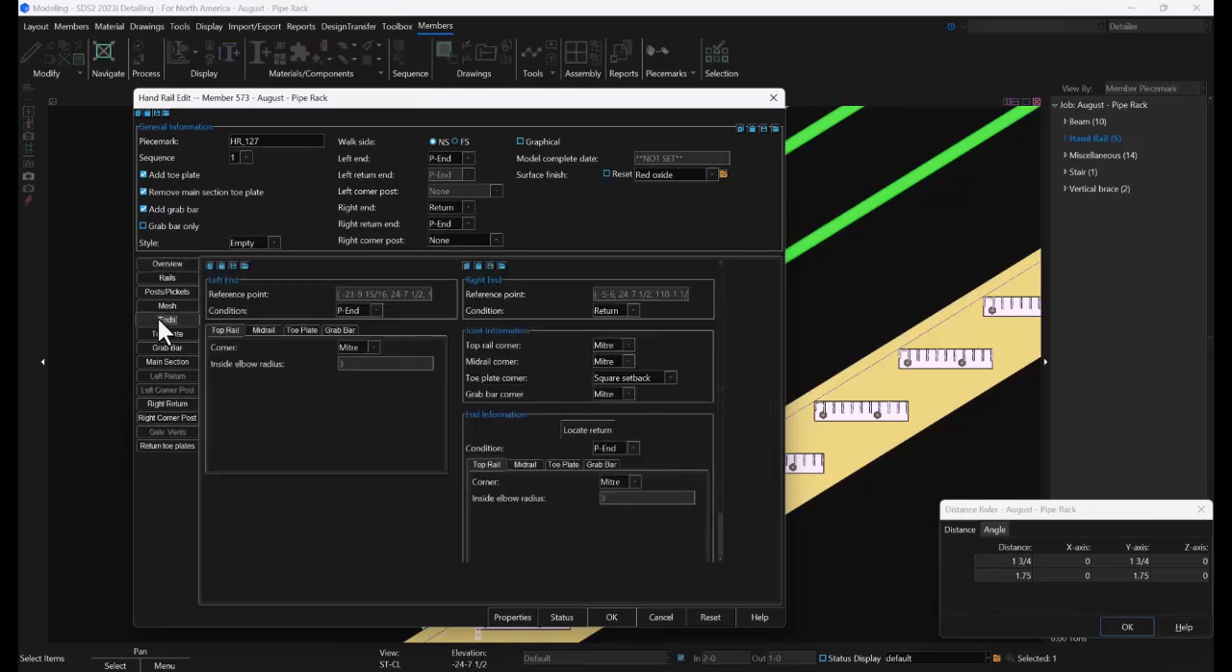
pyautogui.click(337, 330)
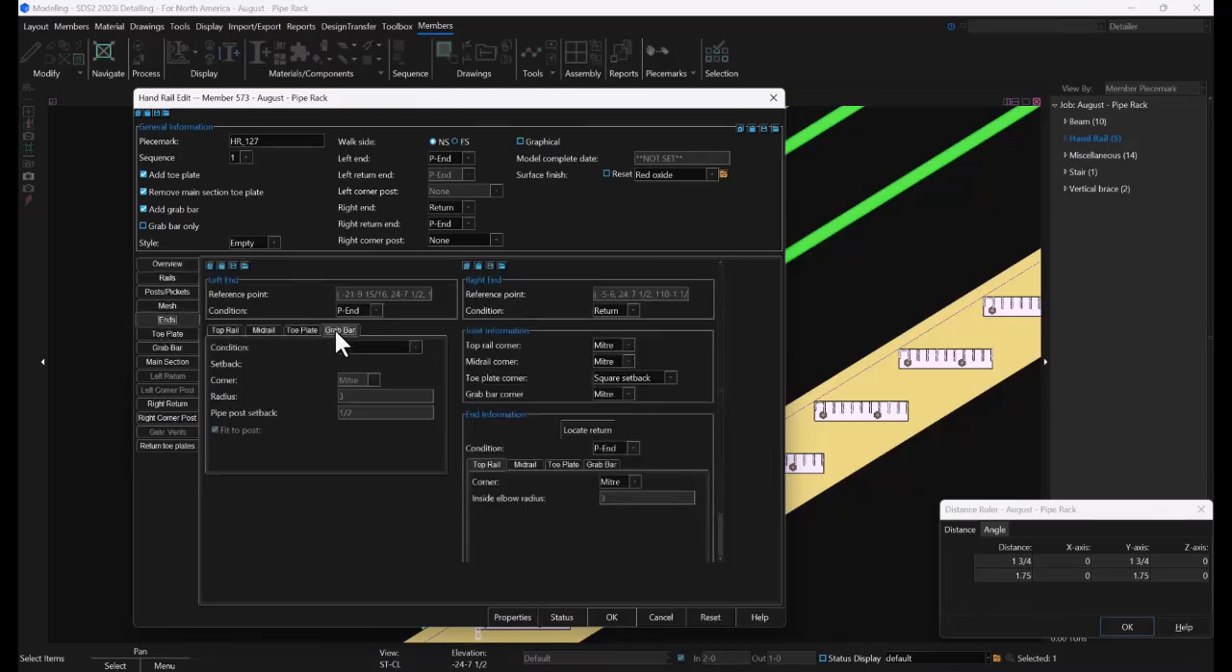
pyautogui.click(384, 347)
pyautogui.click(382, 359)
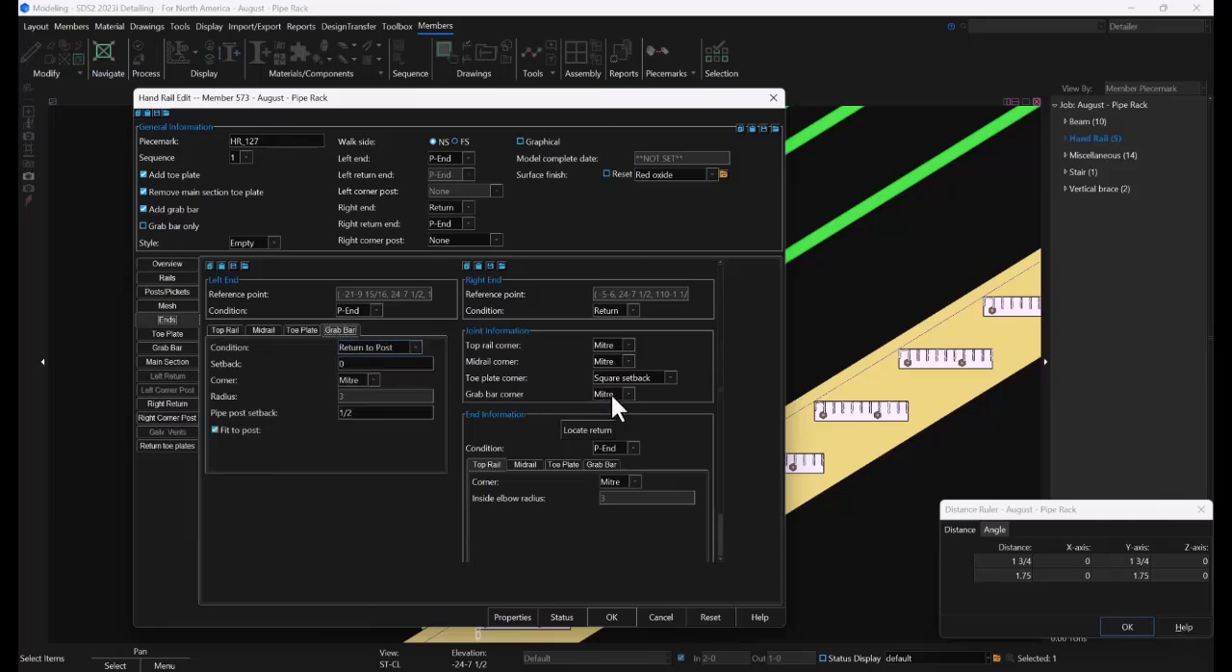
# Set the handrail's right end grab bar condition to Return to Post and apply the edits
pyautogui.click(607, 465)
pyautogui.click(635, 481)
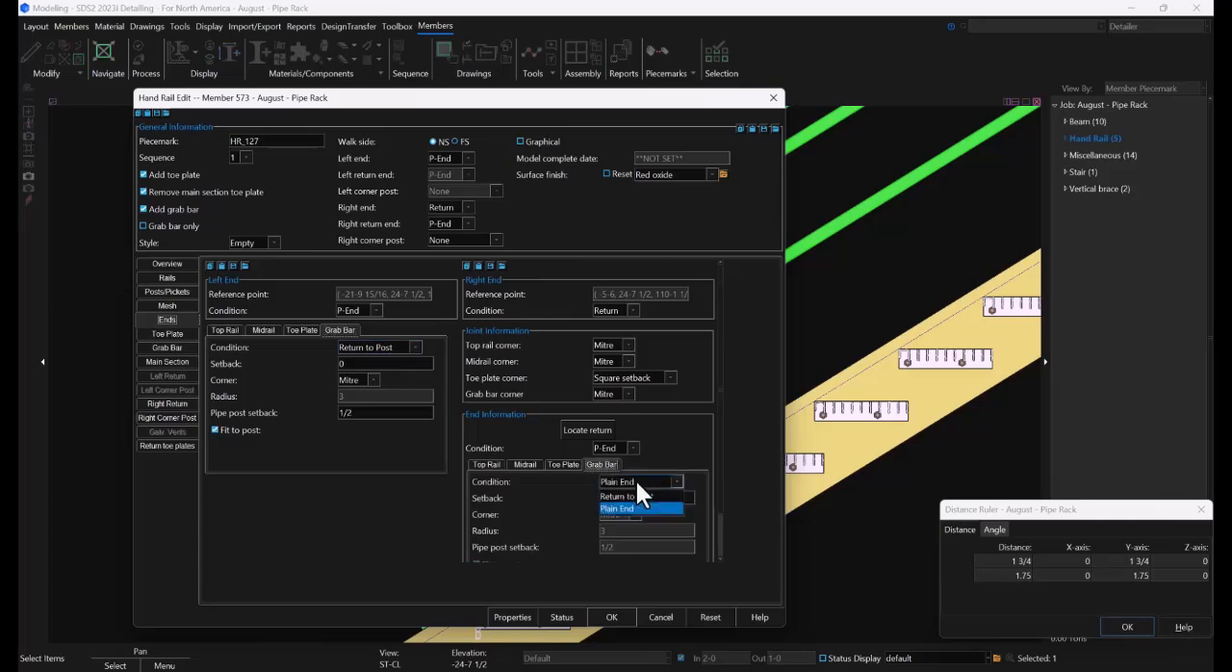
pyautogui.click(632, 495)
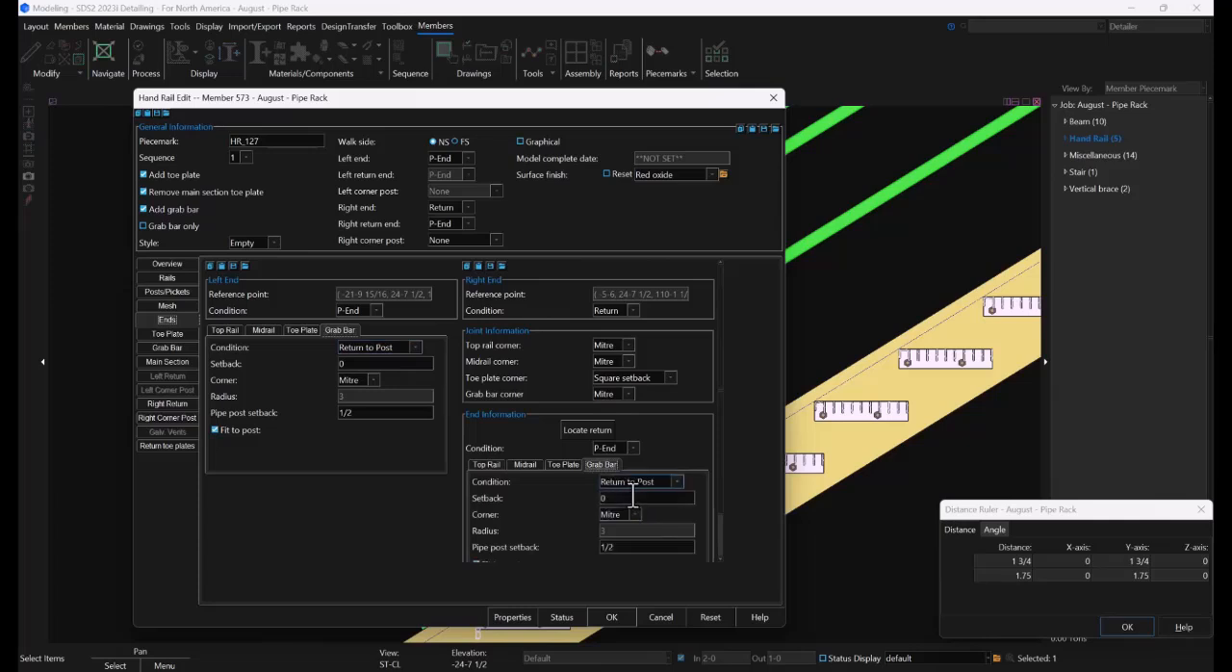
pyautogui.click(611, 617)
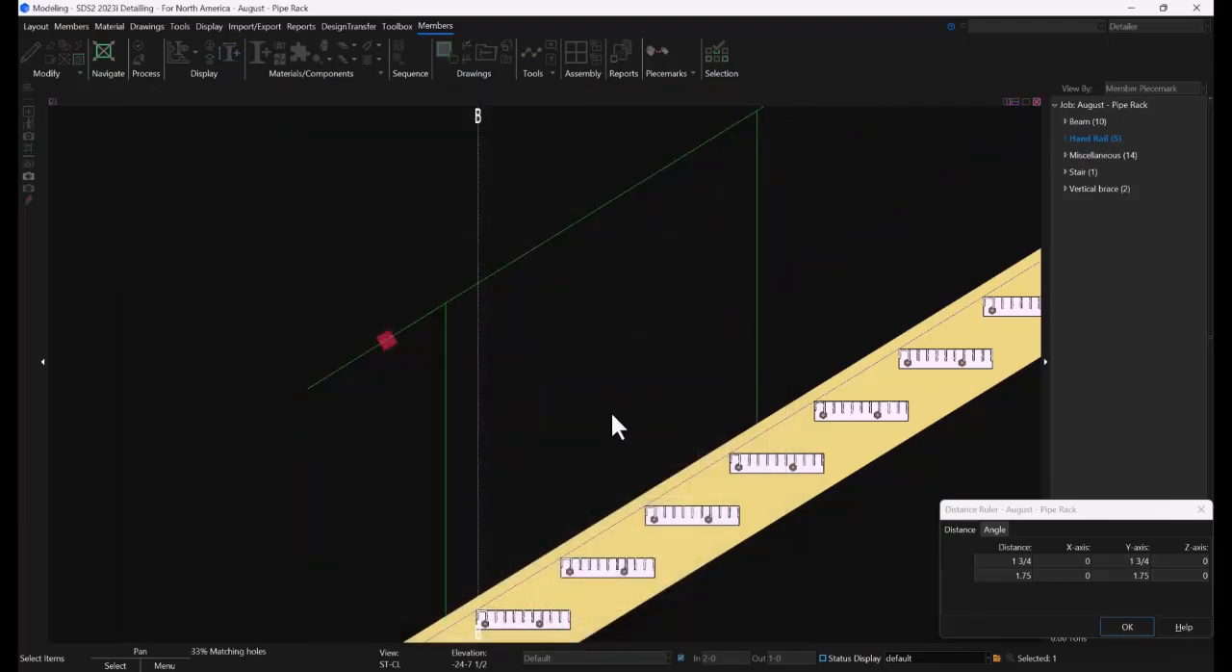
# Relocate the intermediate post of the handrail's right return onto the stringer's level section short of grid B.6, and apply the change
pyautogui.scroll(-3, 434, 415)
pyautogui.scroll(8, 851, 157)
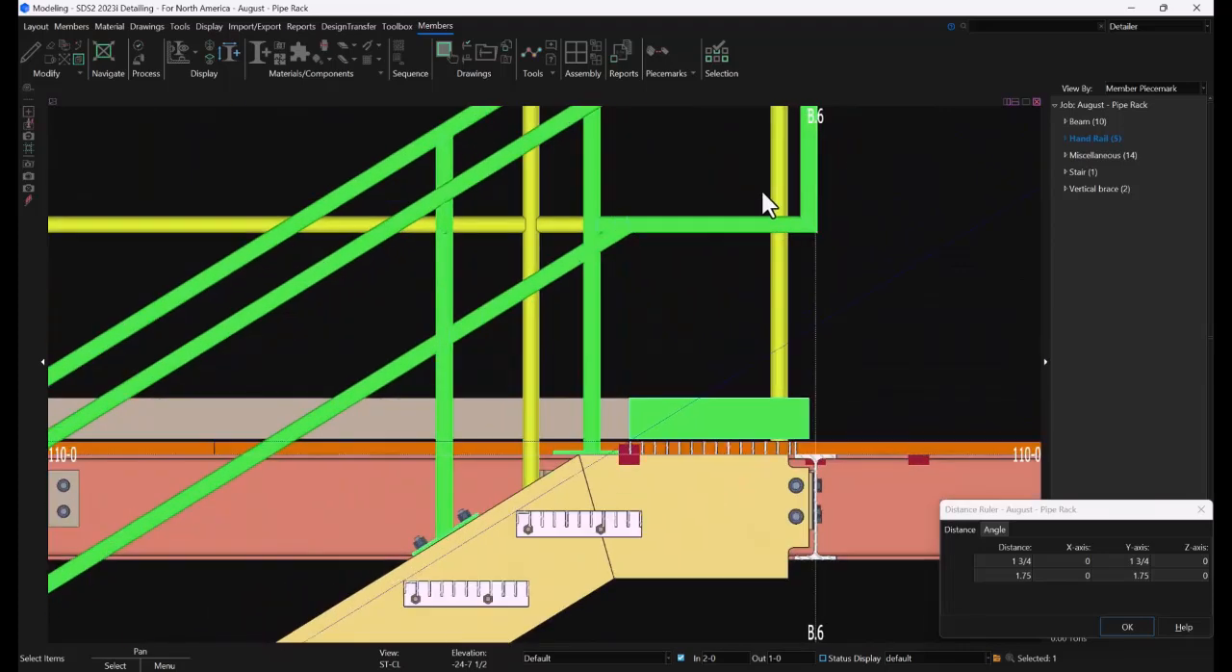
pyautogui.moveTo(764, 201); pyautogui.dragTo(504, 330, button='middle')
pyautogui.scroll(-2, 475, 207)
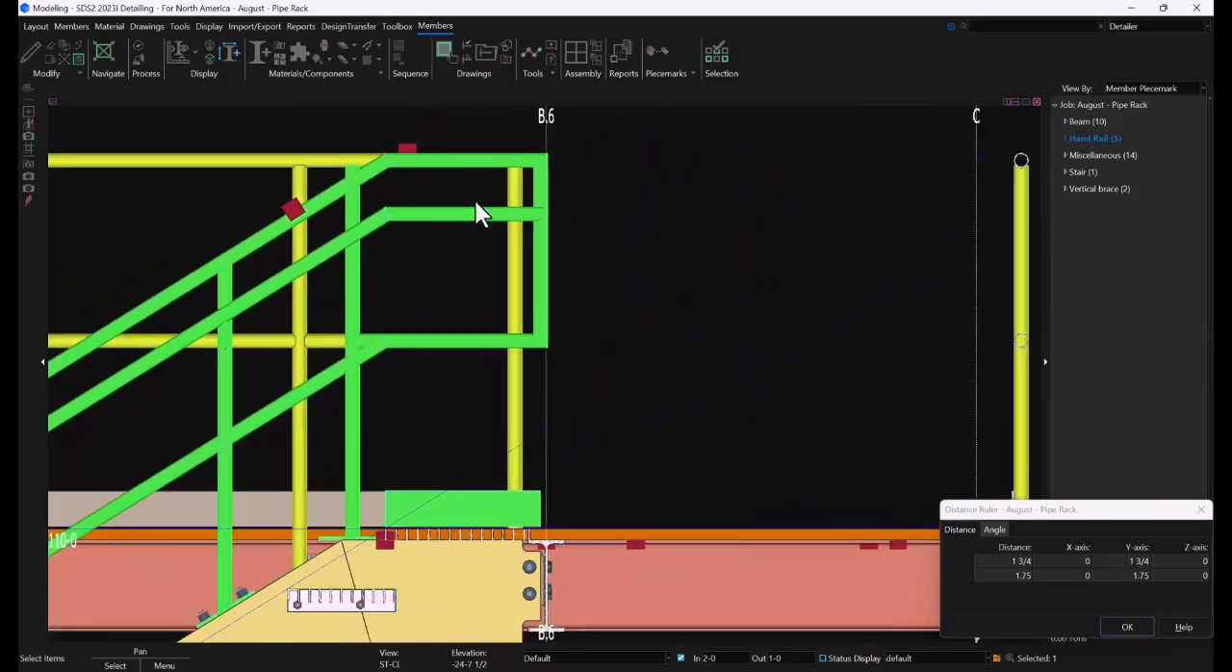
pyautogui.scroll(2, 434, 424)
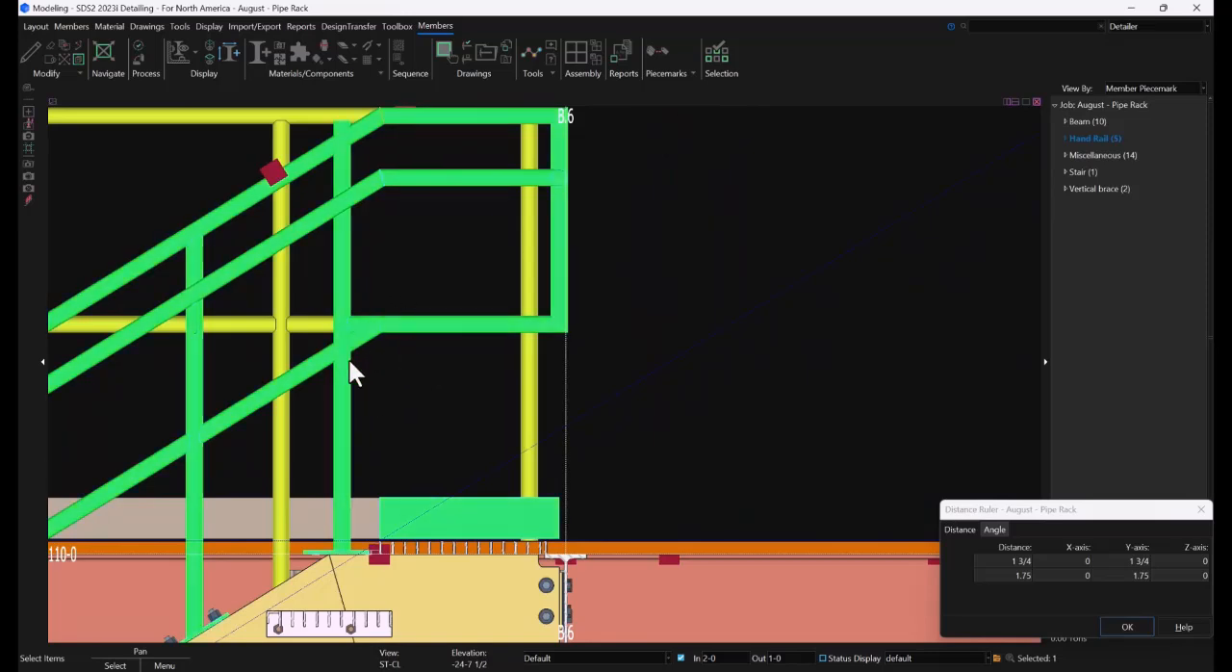
pyautogui.click(344, 388)
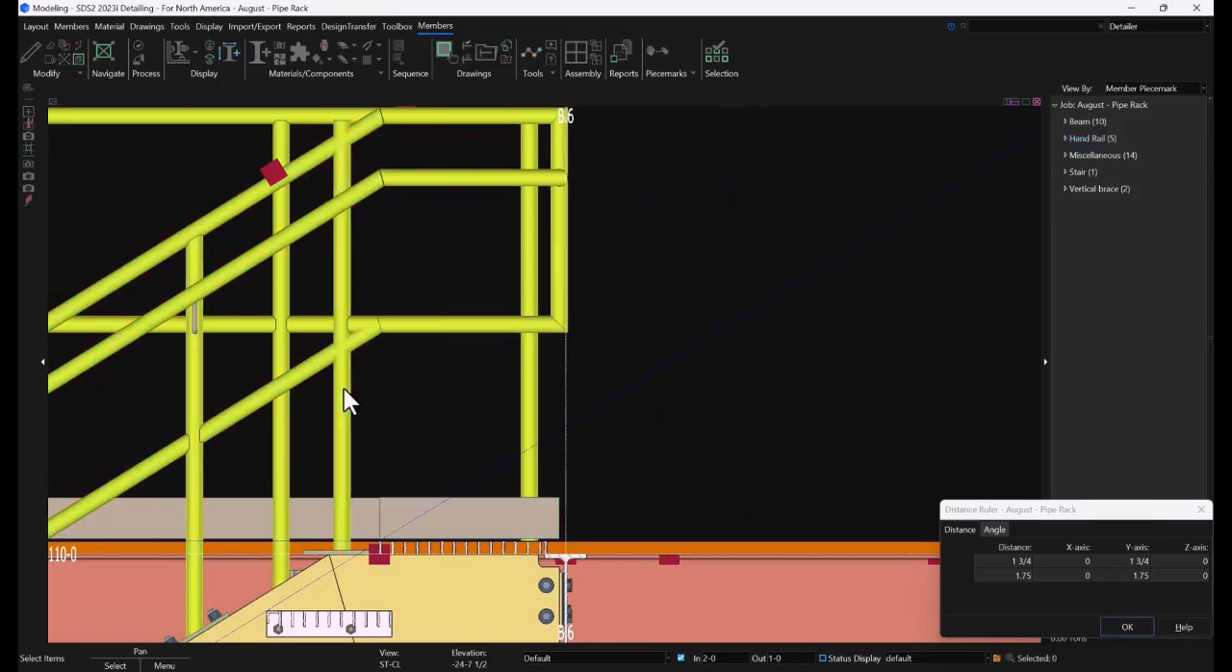
pyautogui.doubleClick(344, 390)
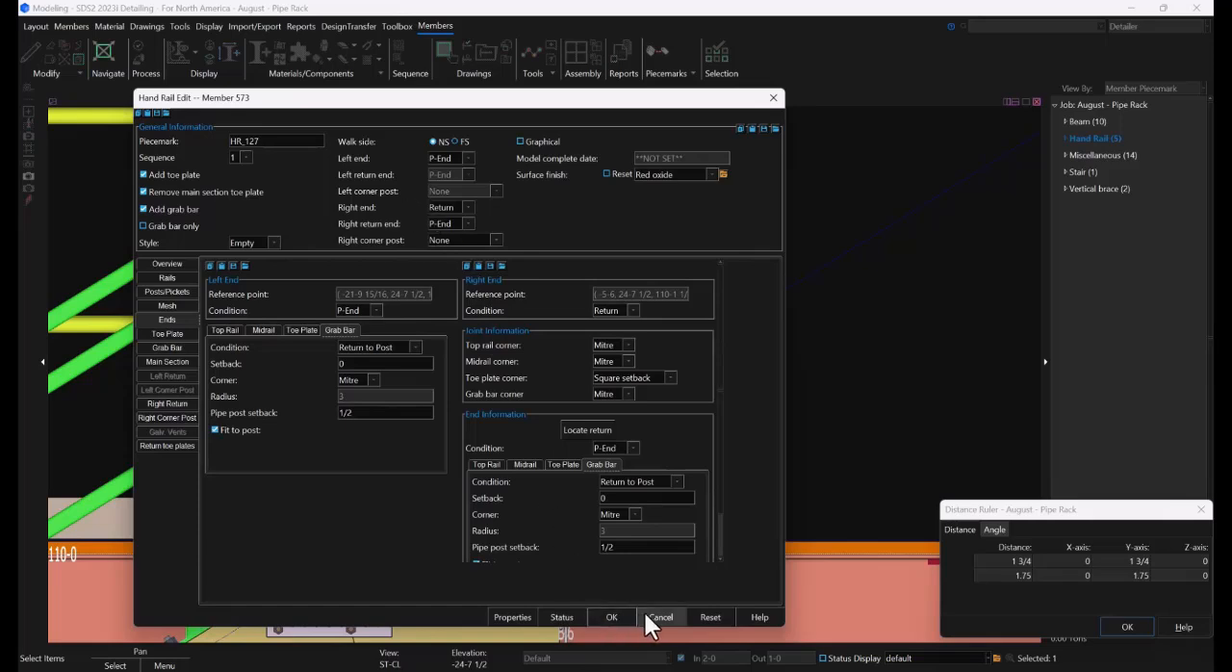
pyautogui.click(170, 402)
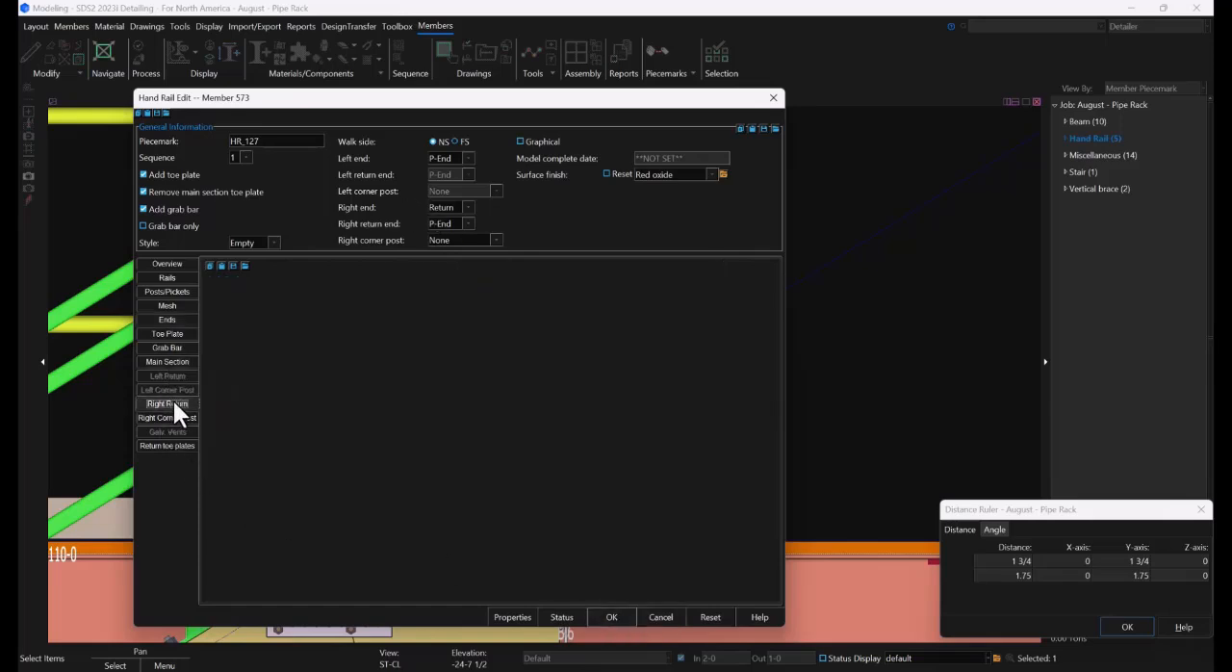
pyautogui.click(381, 344)
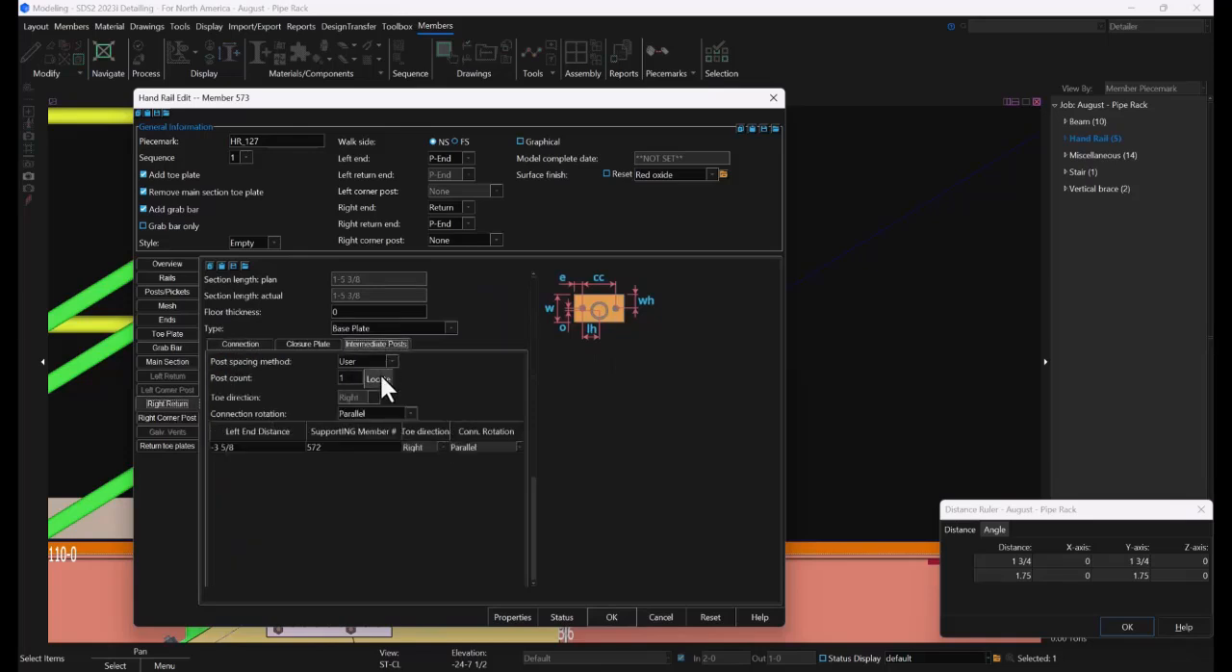
pyautogui.click(380, 377)
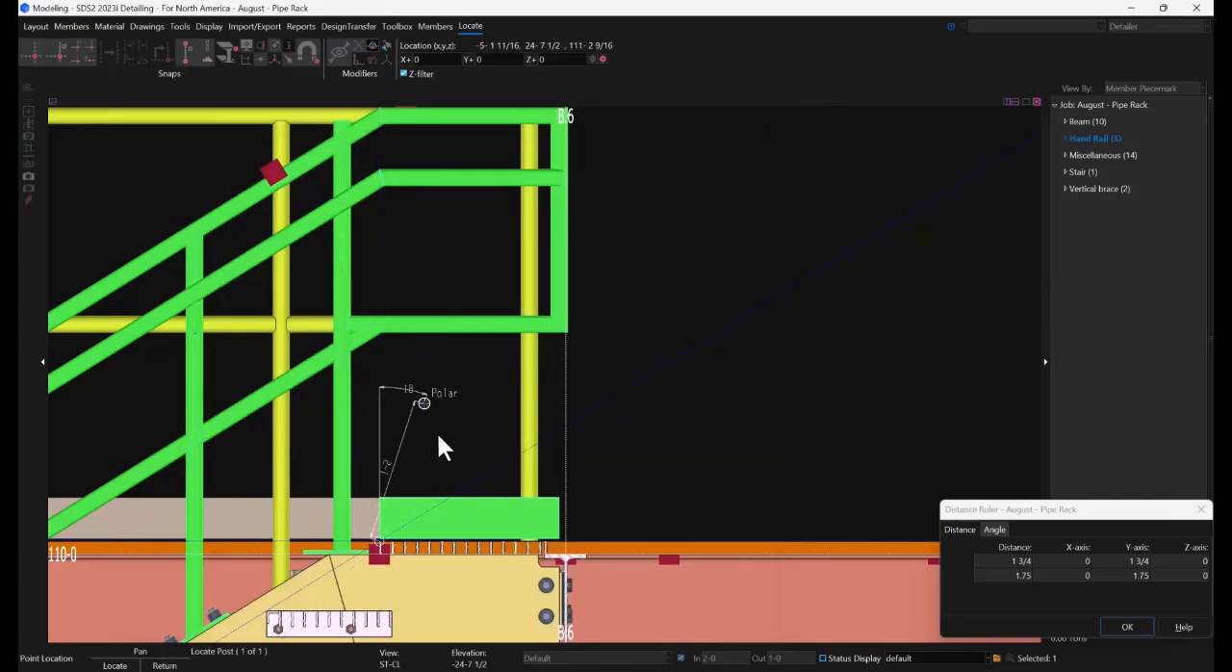
pyautogui.click(487, 539)
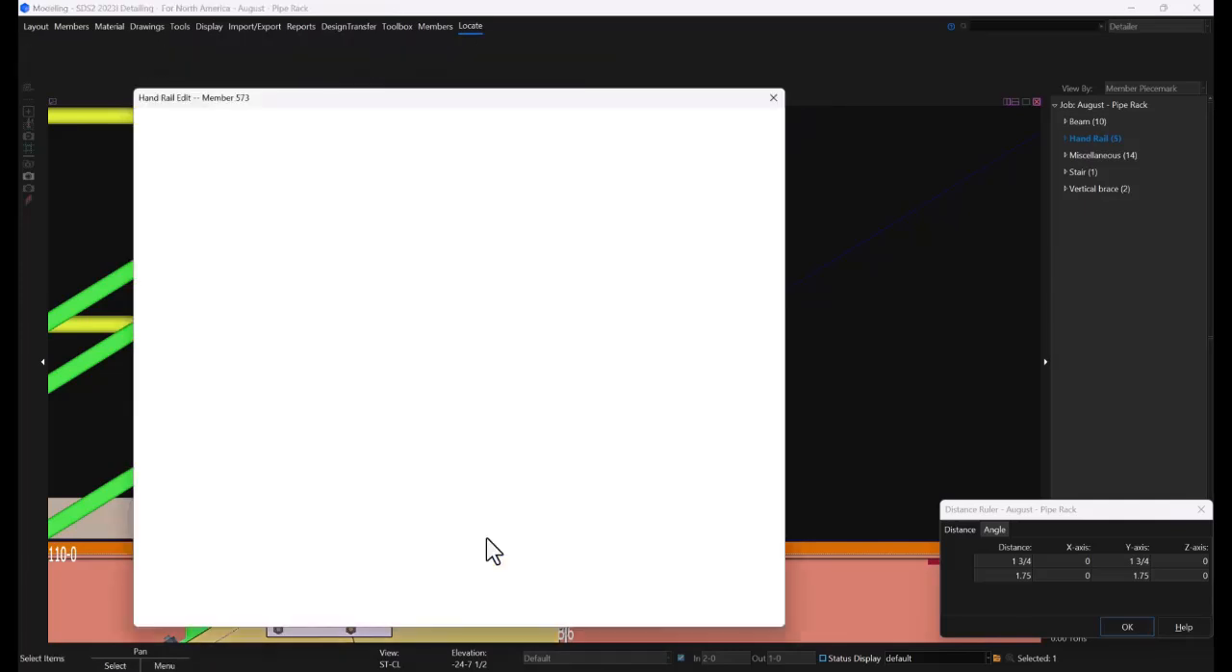
pyautogui.click(611, 618)
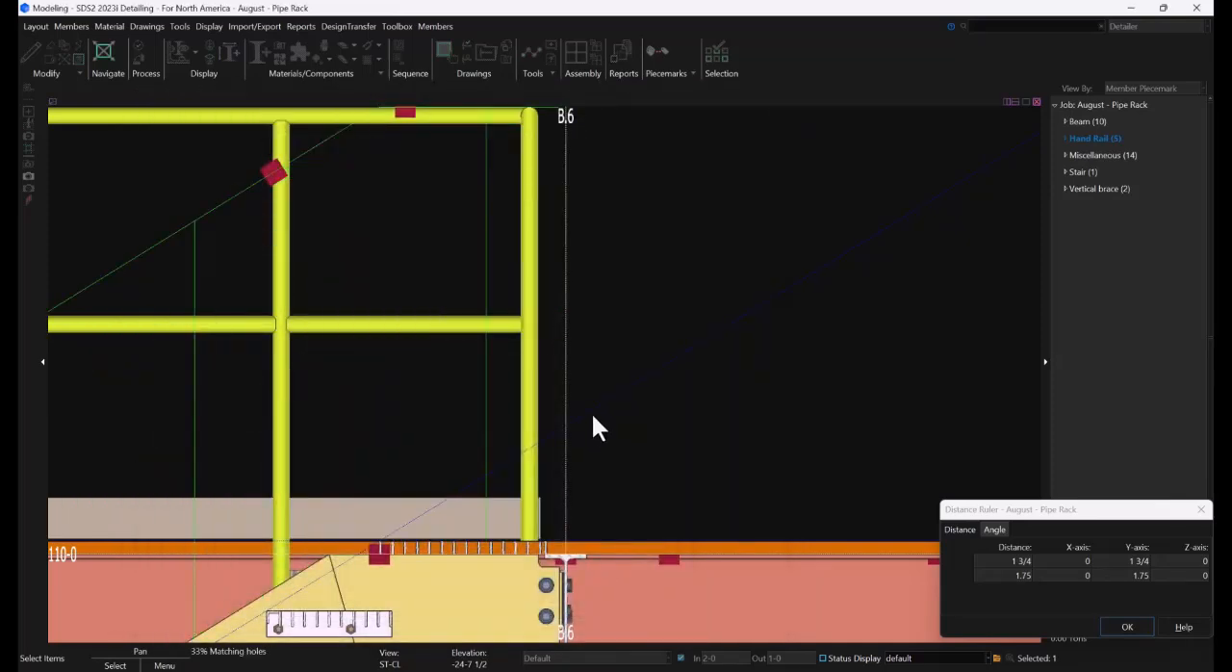
# Deselect the stair handrail and set up an elevation view square to the stringer's lower end face at 100-0
pyautogui.scroll(-2, 557, 431)
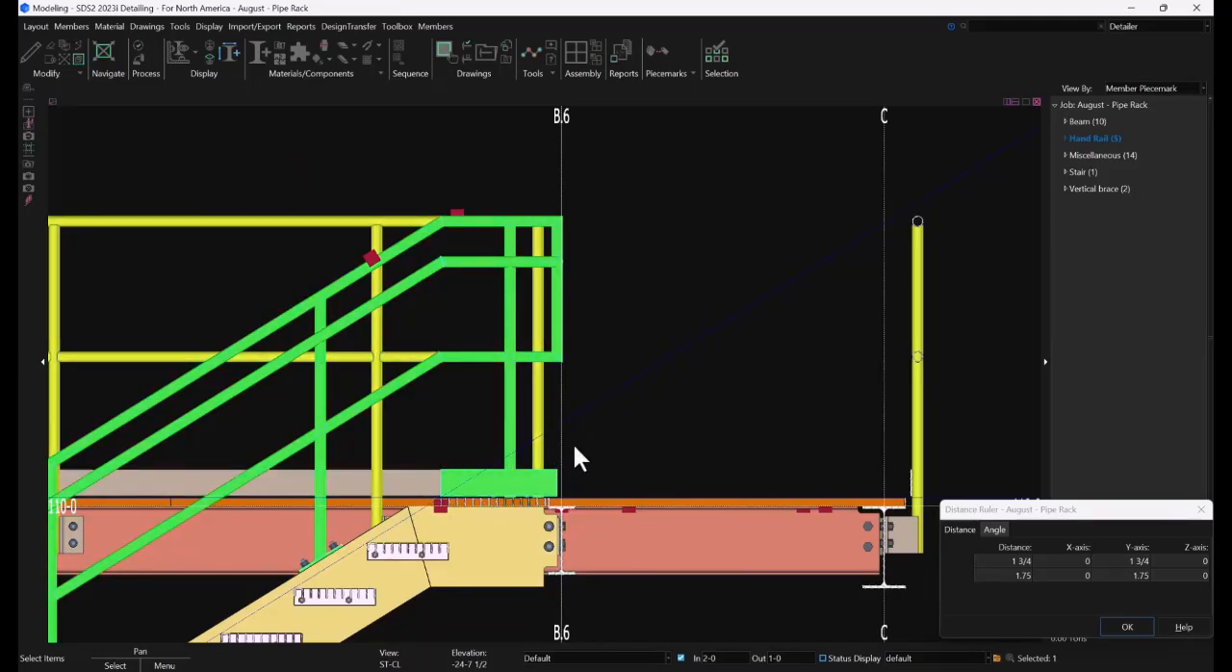
pyautogui.click(619, 392)
pyautogui.scroll(-1, 515, 335)
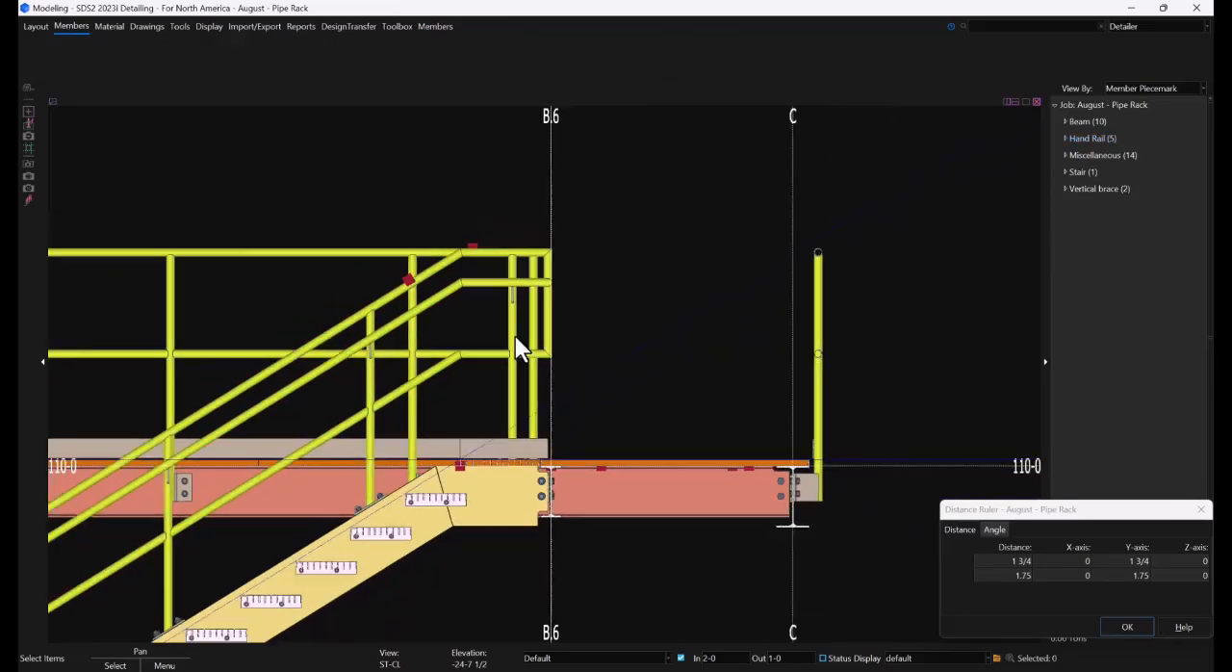
pyautogui.scroll(-2, 516, 330)
pyautogui.keyDown('shift'); pyautogui.moveTo(515, 325); pyautogui.dragTo(636, 376, button='middle'); pyautogui.keyUp('shift')
pyautogui.scroll(-2, 509, 279)
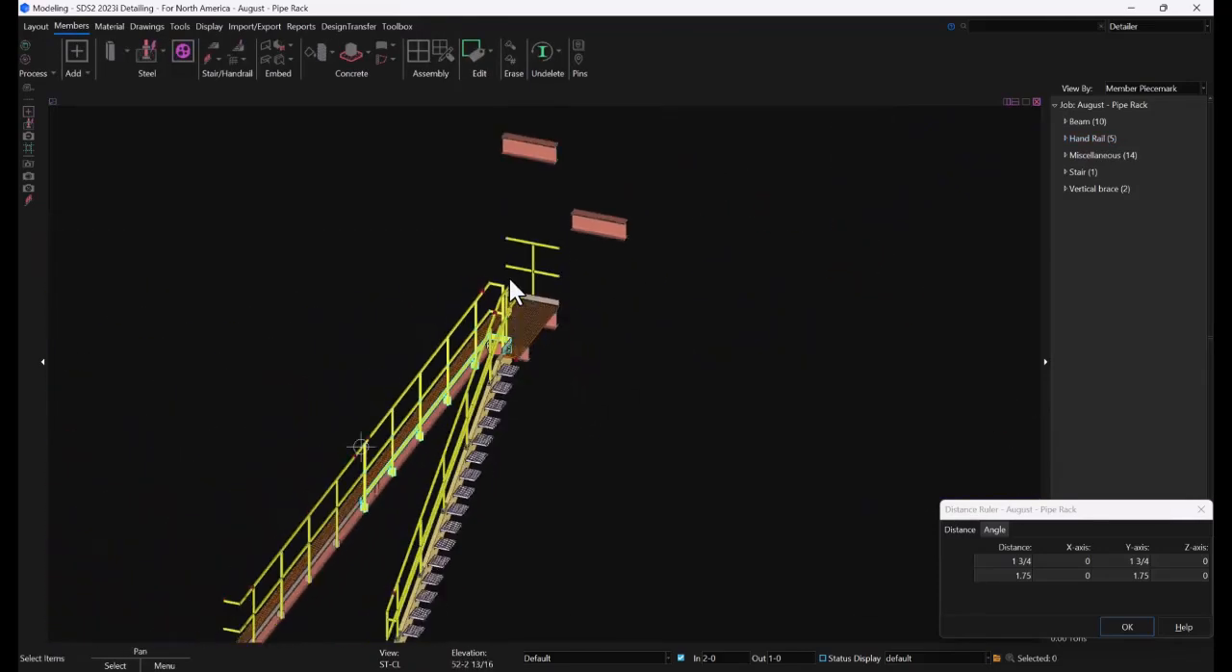
pyautogui.scroll(3, 418, 592)
pyautogui.scroll(2, 426, 550)
pyautogui.scroll(2, 434, 515)
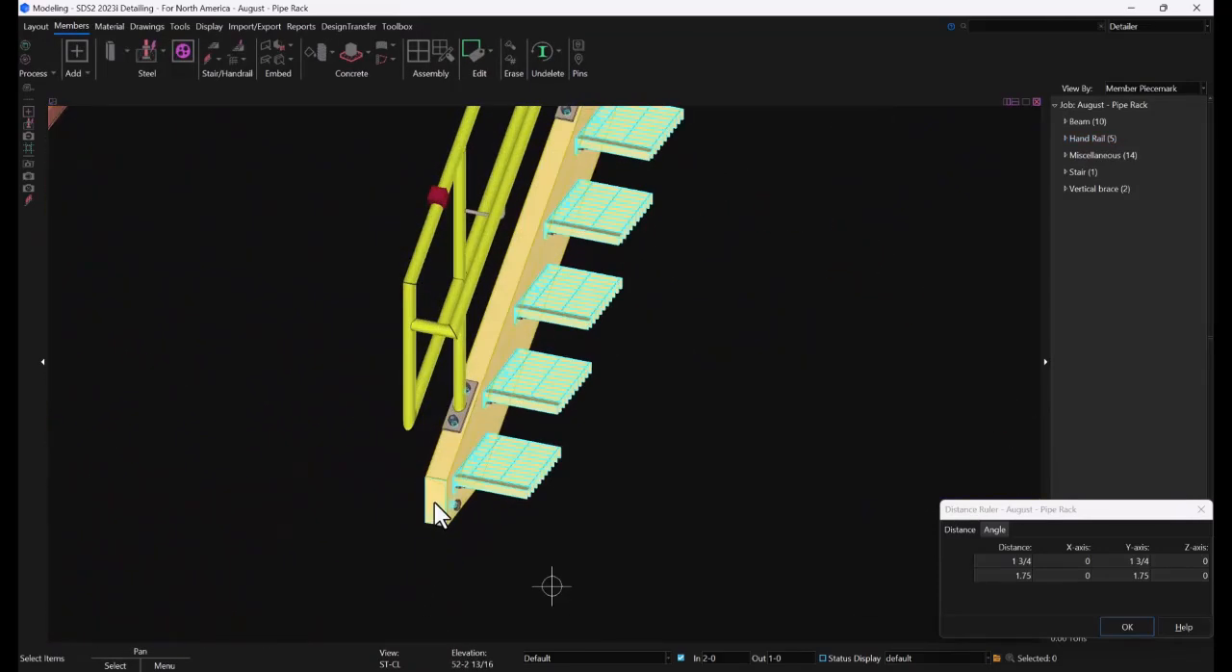
pyautogui.keyDown('ctrl'); pyautogui.middleClick(433, 501); pyautogui.keyUp('ctrl')
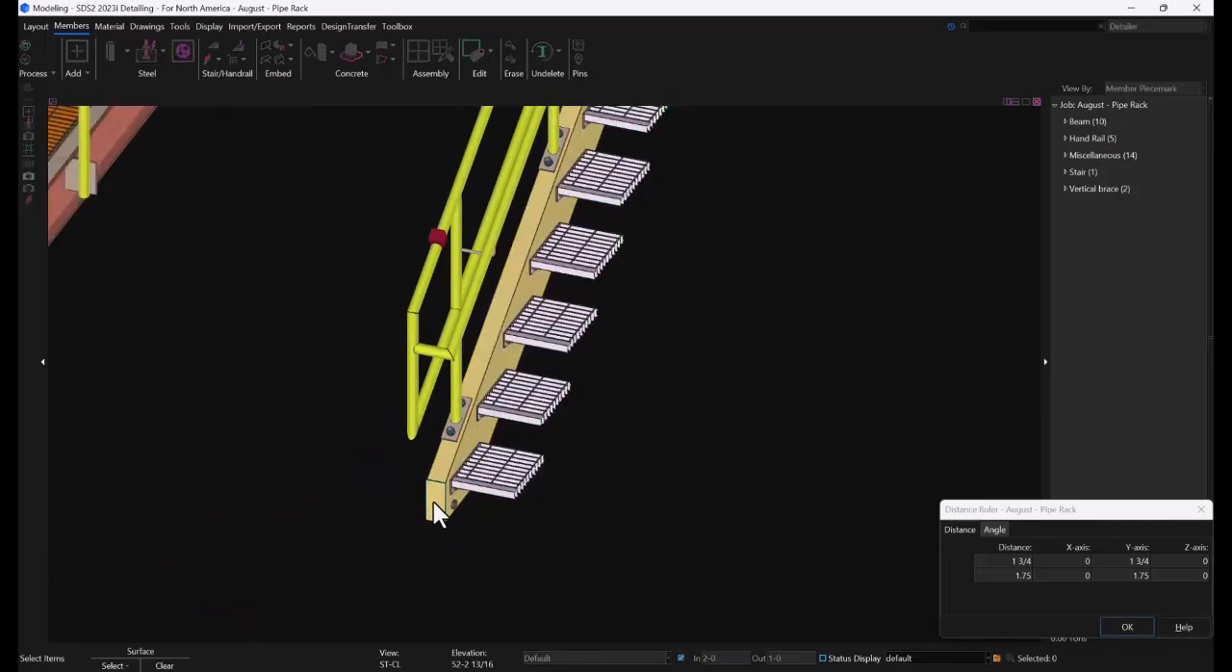
pyautogui.scroll(-5, 269, 472)
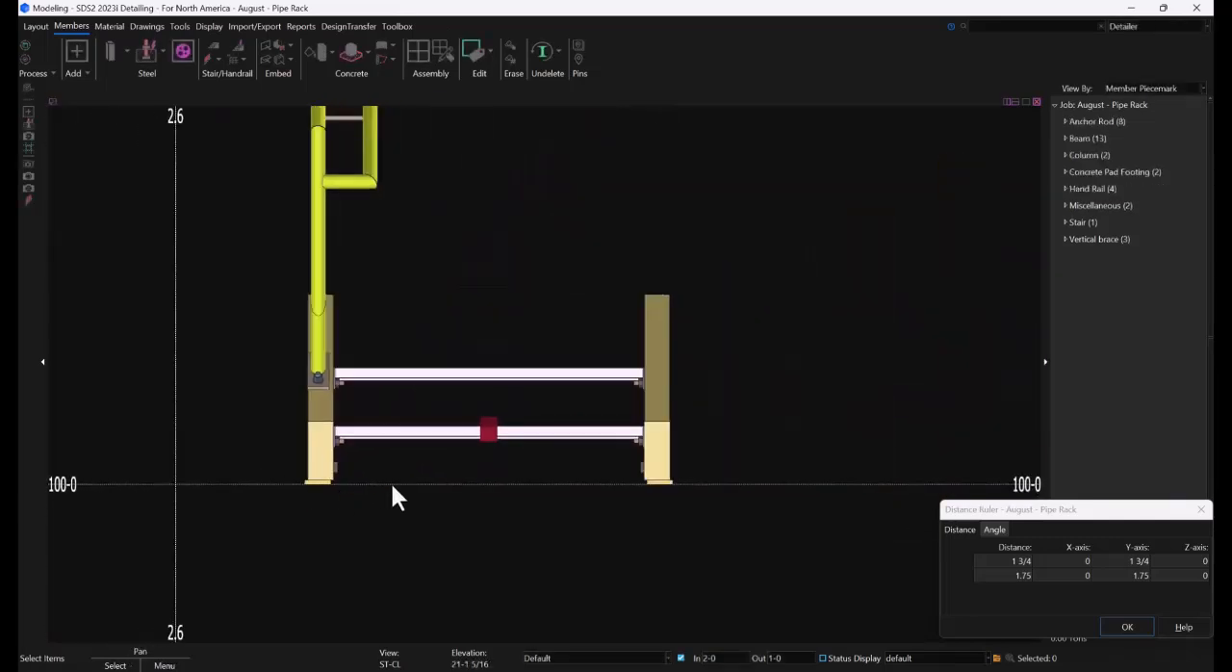
# Make a single copy of the stair handrail from its stringer's base centerline at 100-0 to the opposite stringer's base centerline
pyautogui.click(476, 262)
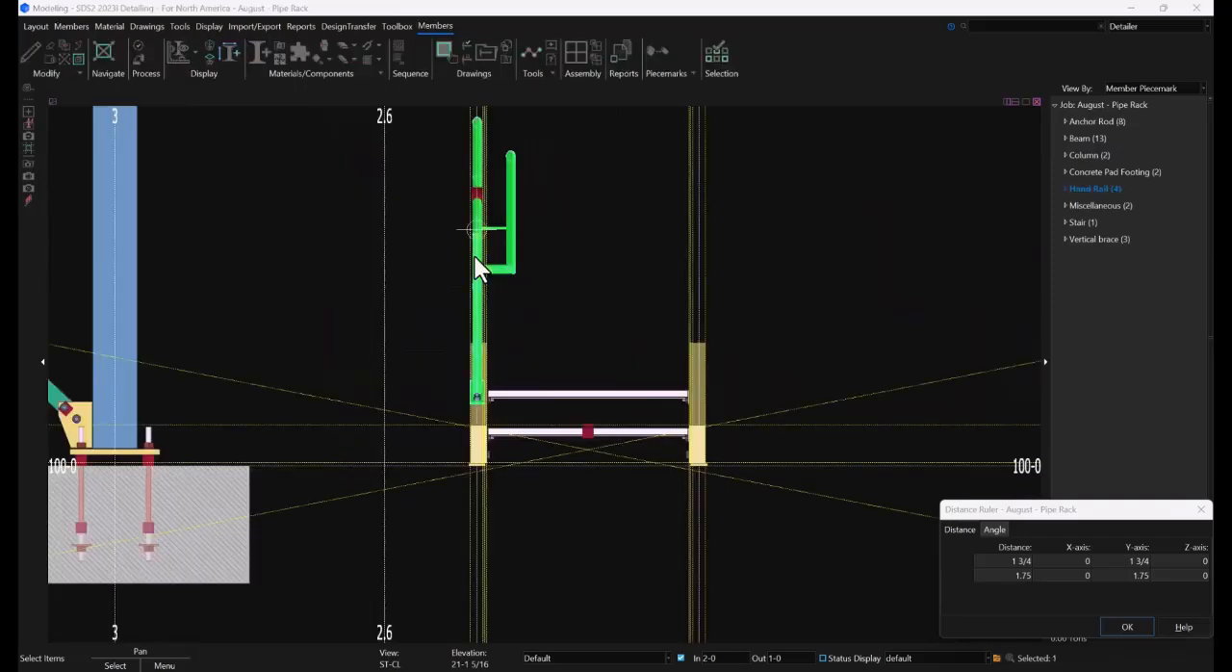
pyautogui.rightClick(475, 258)
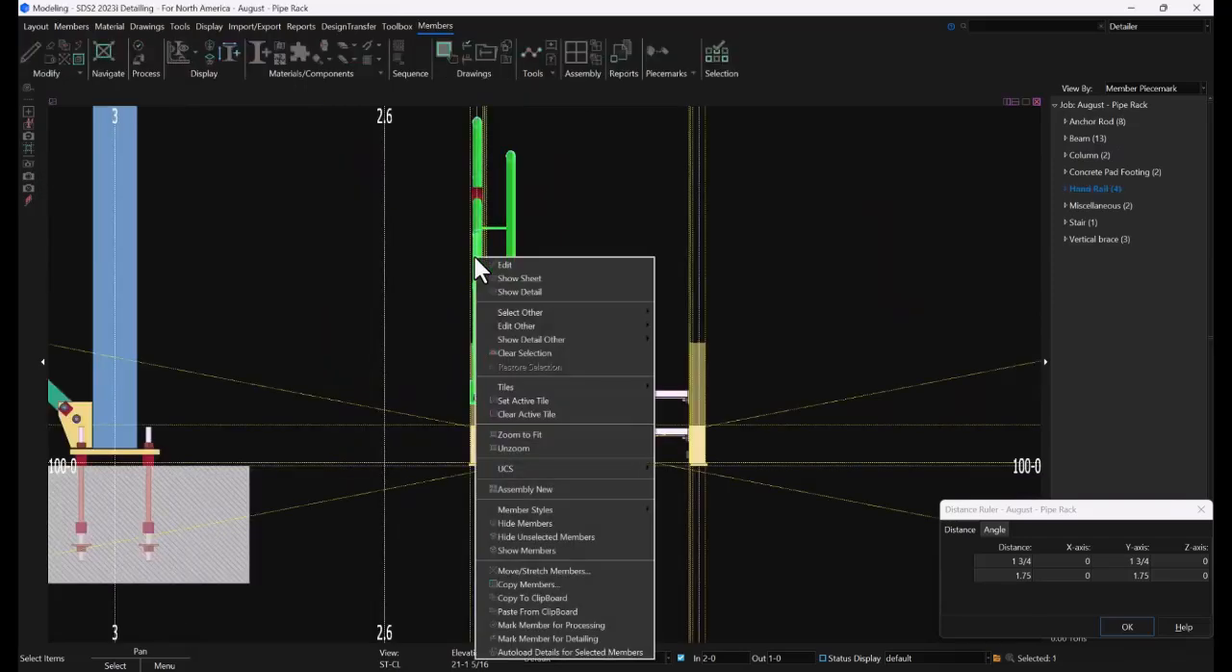
pyautogui.click(518, 583)
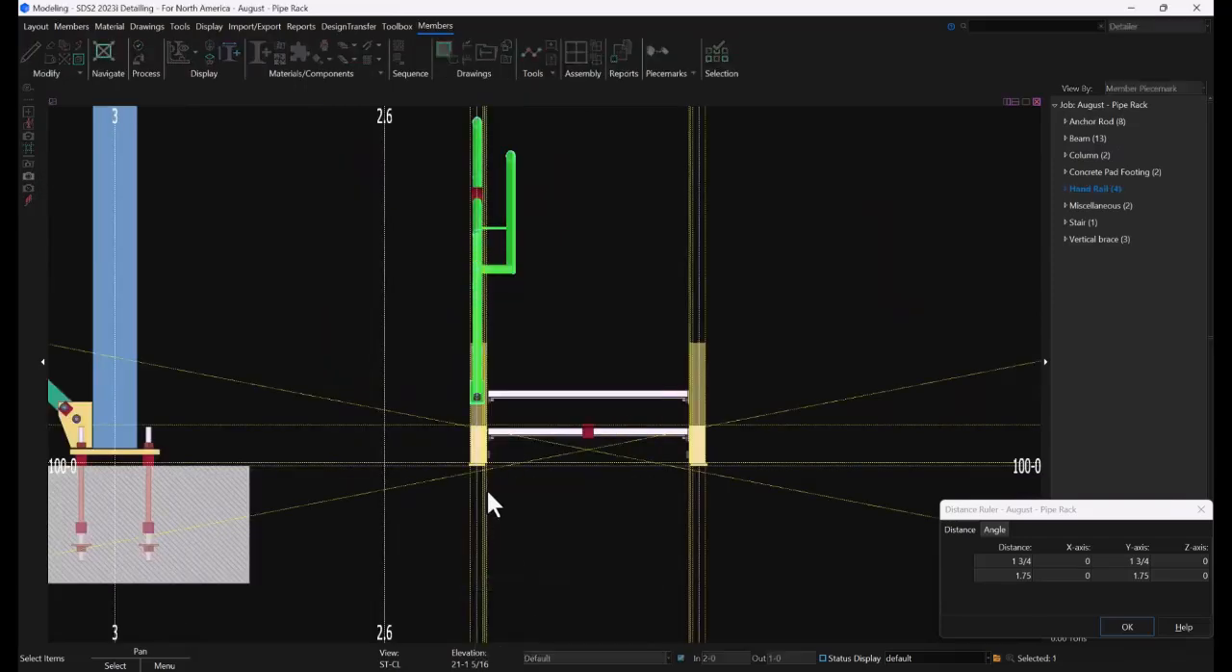
pyautogui.click(717, 573)
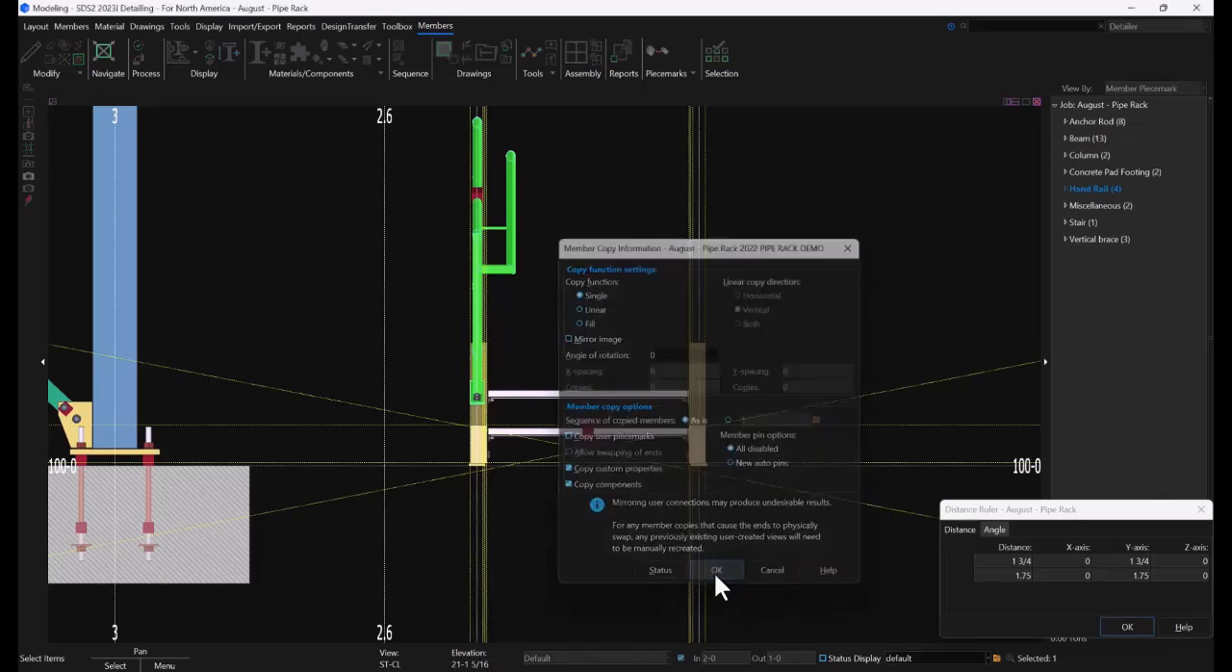
pyautogui.scroll(5, 473, 467)
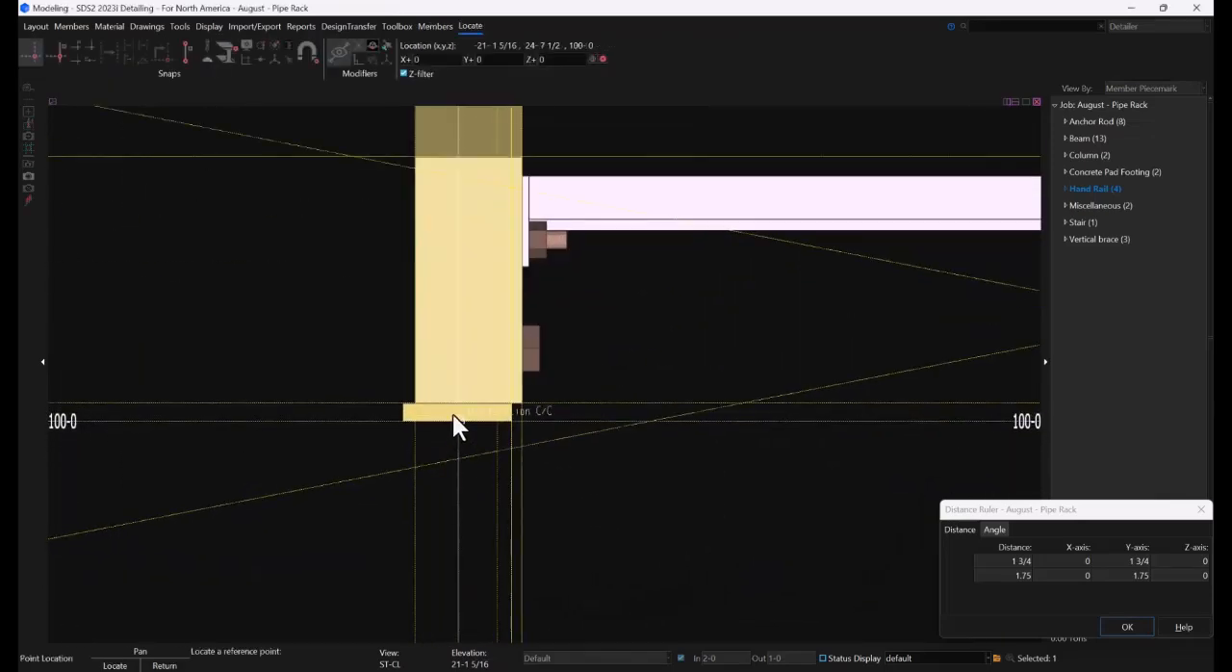
pyautogui.click(452, 414)
pyautogui.scroll(-5, 353, 394)
pyautogui.scroll(5, 781, 397)
pyautogui.scroll(3, 784, 394)
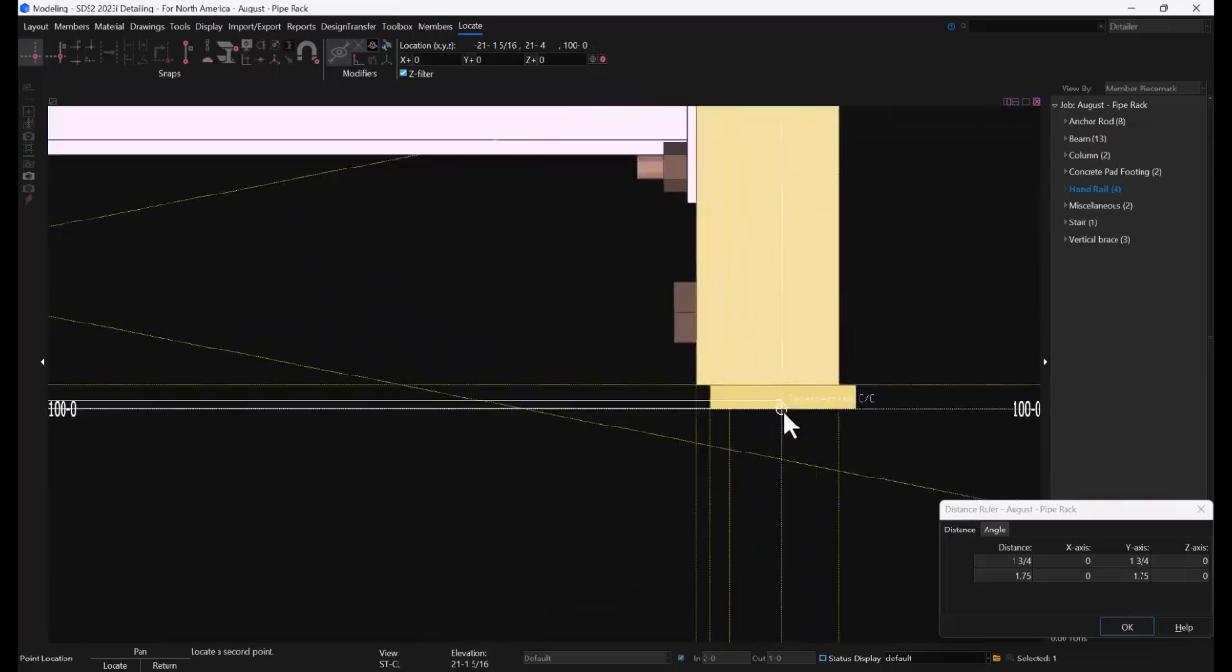
pyautogui.click(784, 411)
pyautogui.click(853, 426)
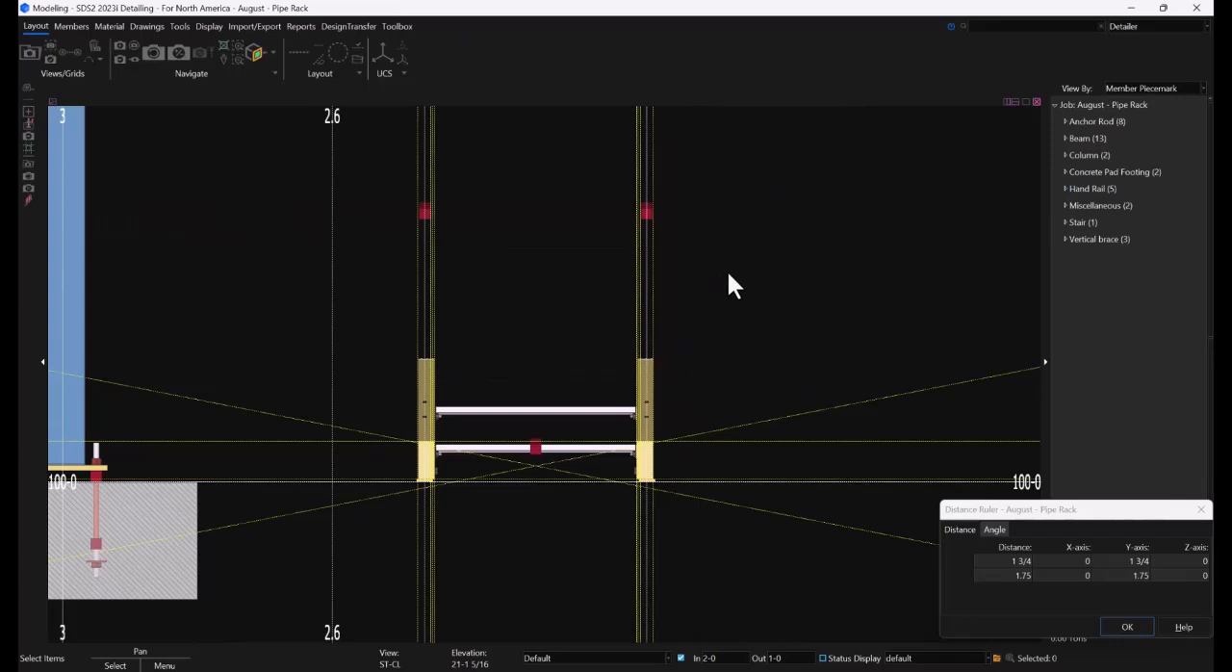
# Switch the copied handrail's walk side to FS so its grab bar faces the treads, and apply the edit
pyautogui.scroll(3, 659, 234)
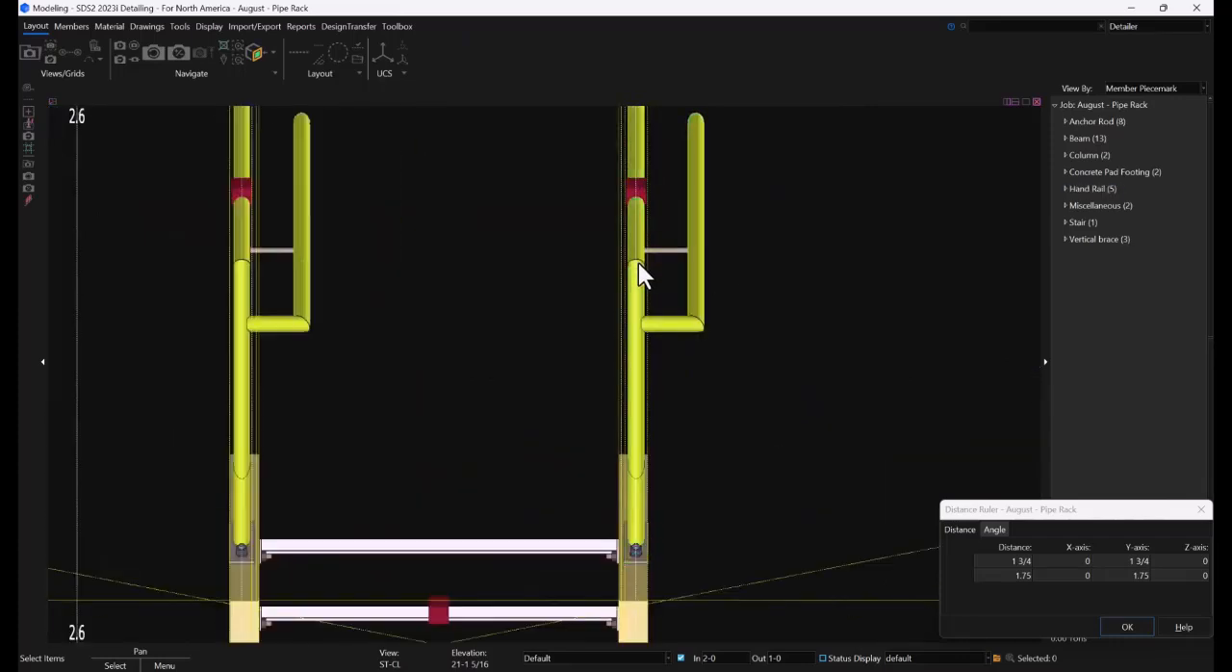
pyautogui.doubleClick(638, 263)
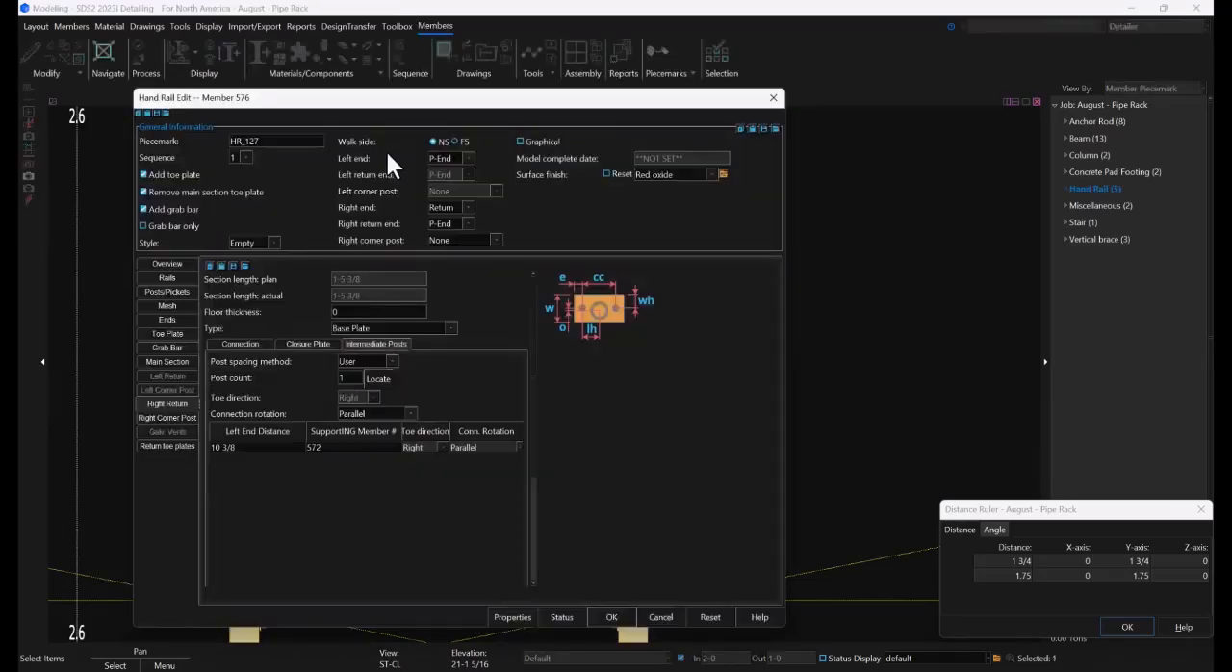
pyautogui.click(613, 615)
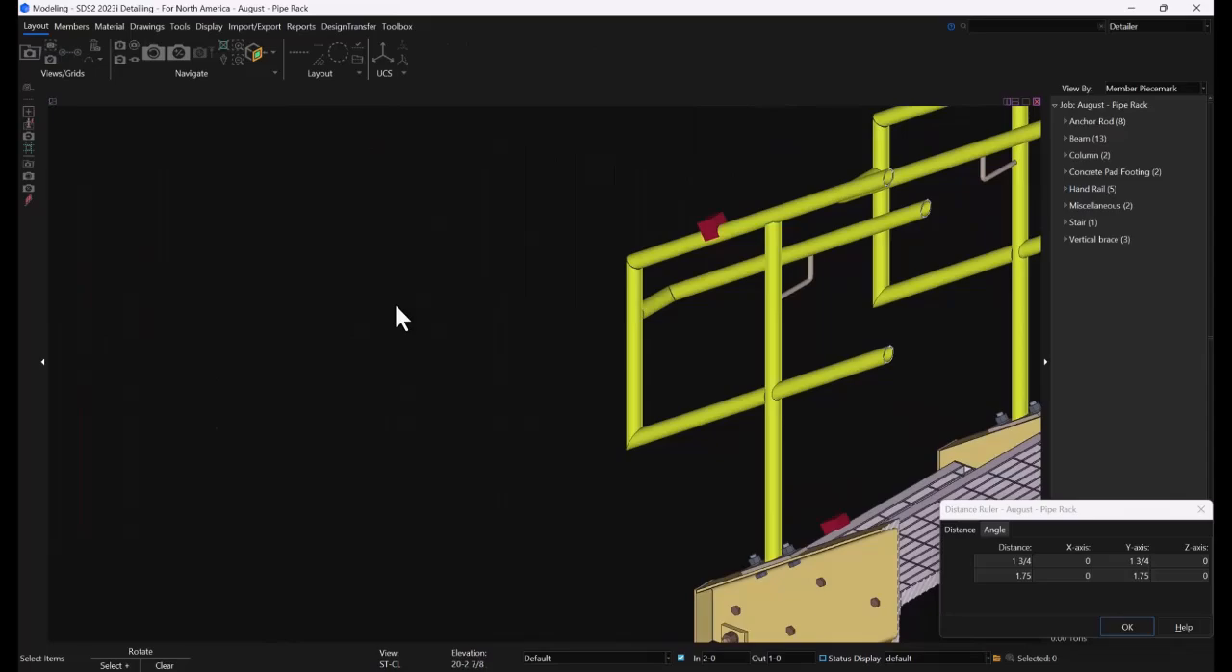
# Examine both stair handrails from the bottom treads to the walkway landing, and review the whole pipe rack
pyautogui.scroll(-5, 394, 301)
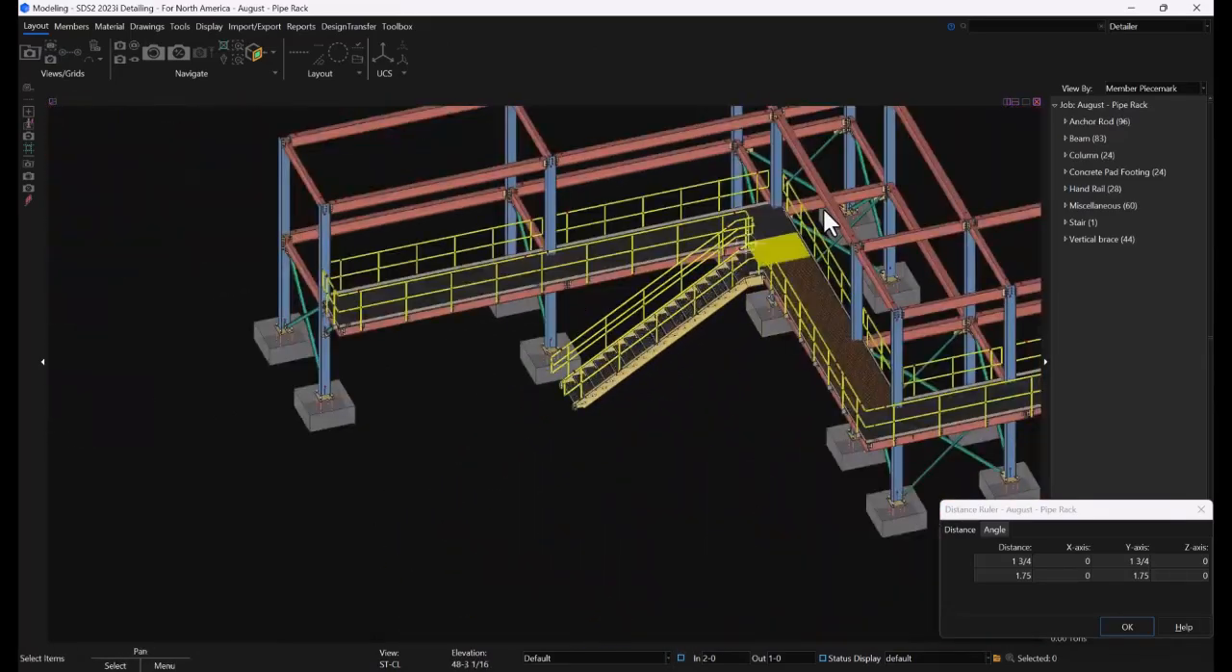
pyautogui.scroll(5, 700, 281)
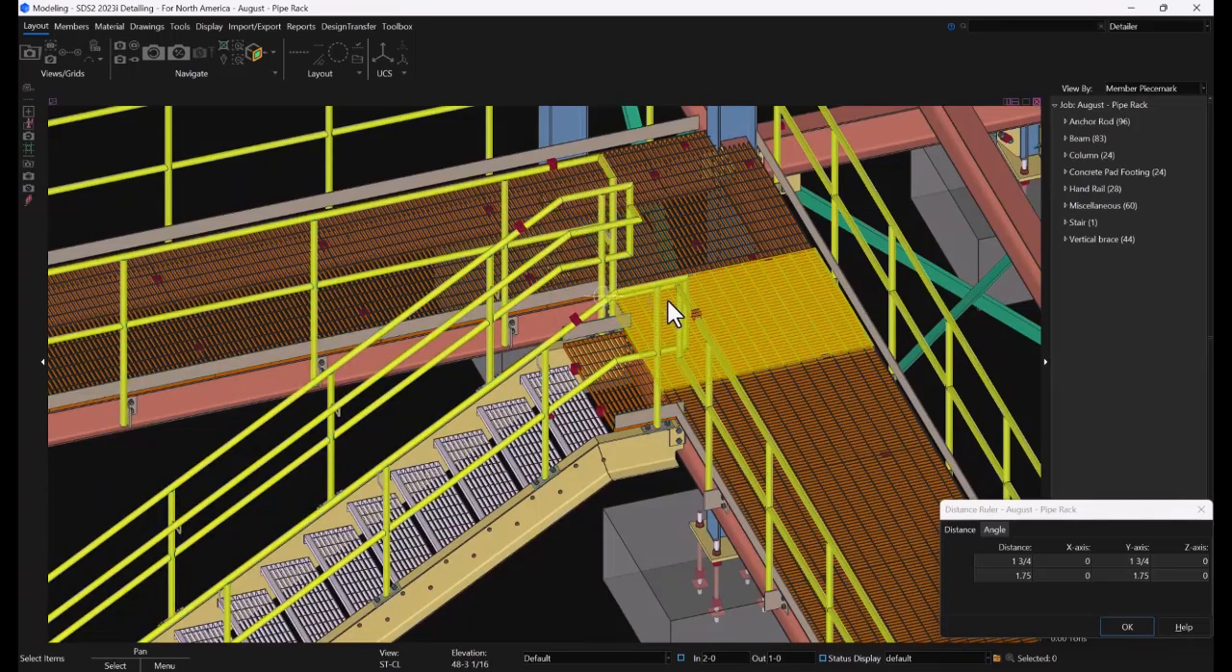
pyautogui.scroll(-4, 667, 299)
pyautogui.keyDown('shift'); pyautogui.moveTo(662, 300); pyautogui.dragTo(556, 294, button='middle'); pyautogui.keyUp('shift')
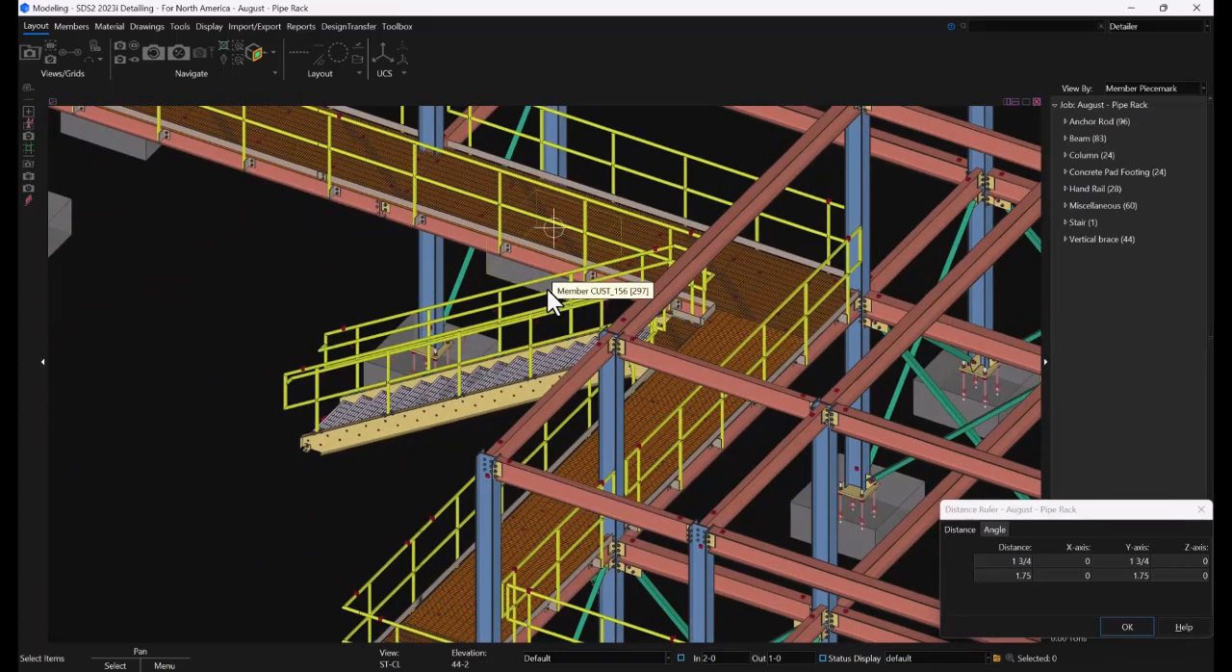
pyautogui.scroll(-5, 547, 289)
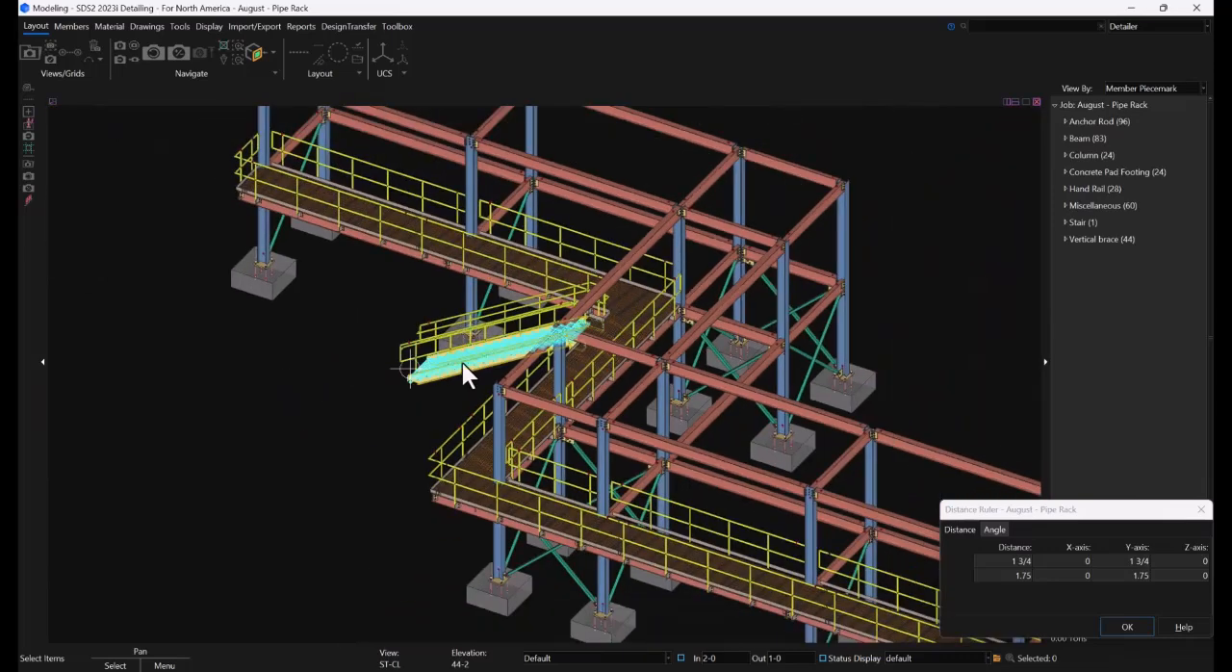
pyautogui.scroll(-3, 569, 409)
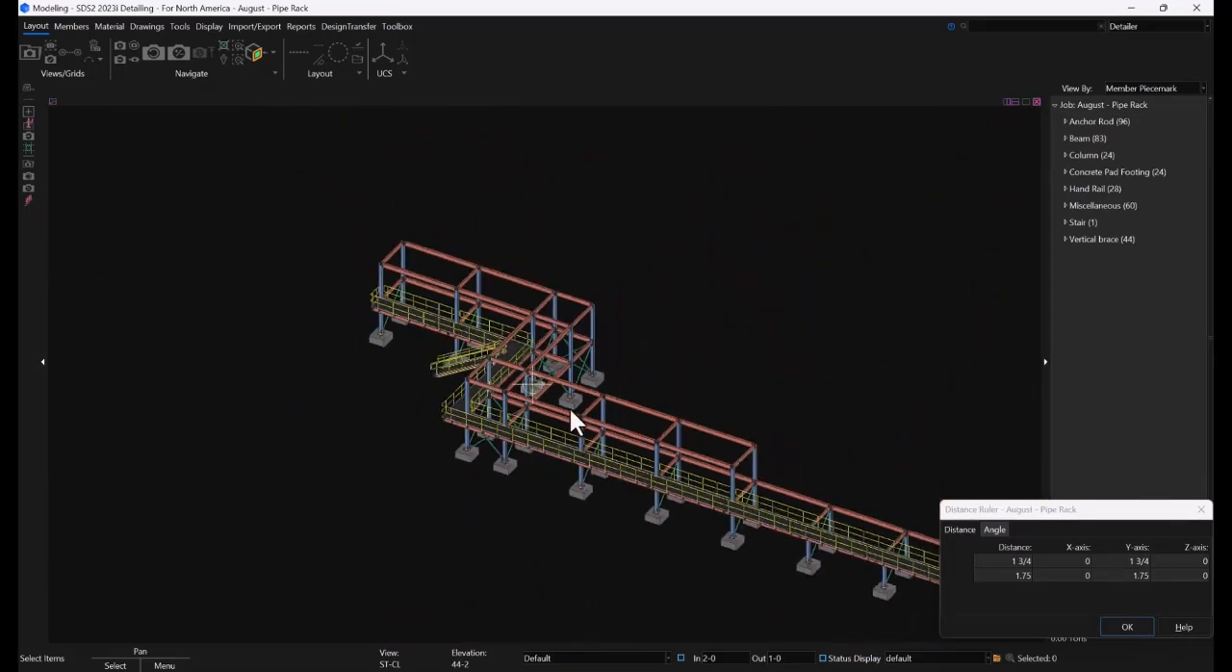
pyautogui.keyDown('shift'); pyautogui.moveTo(569, 414); pyautogui.dragTo(547, 399, button='middle'); pyautogui.keyUp('shift')
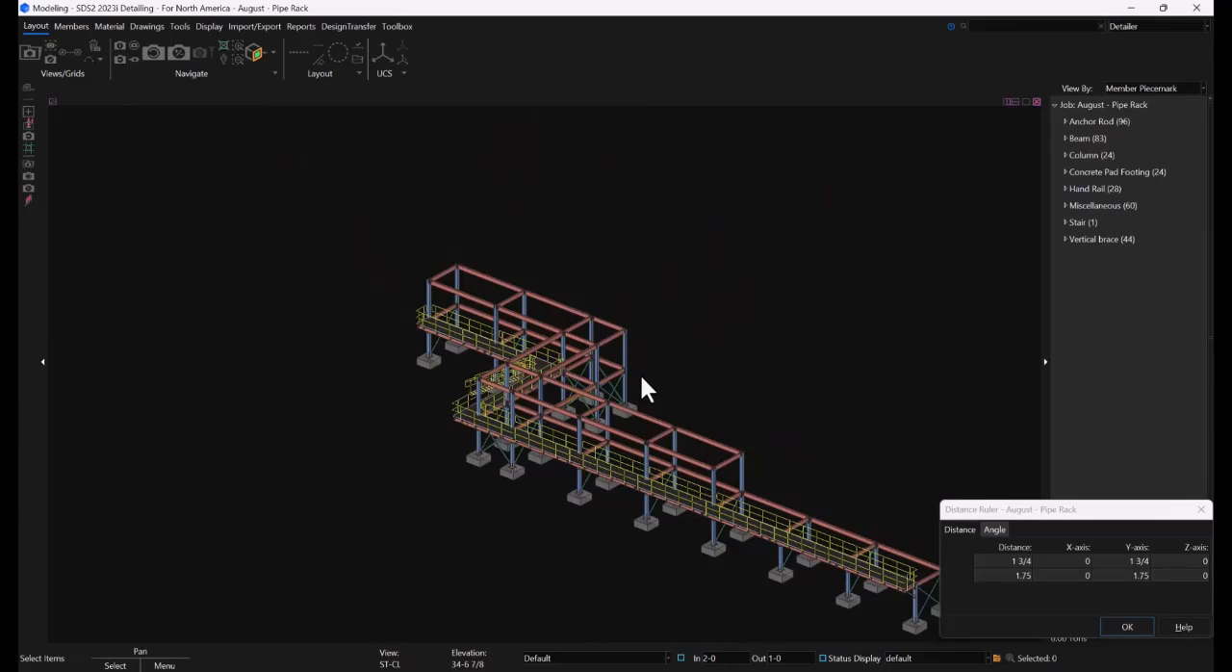
pyautogui.moveTo(651, 381); pyautogui.dragTo(519, 311, button='middle')
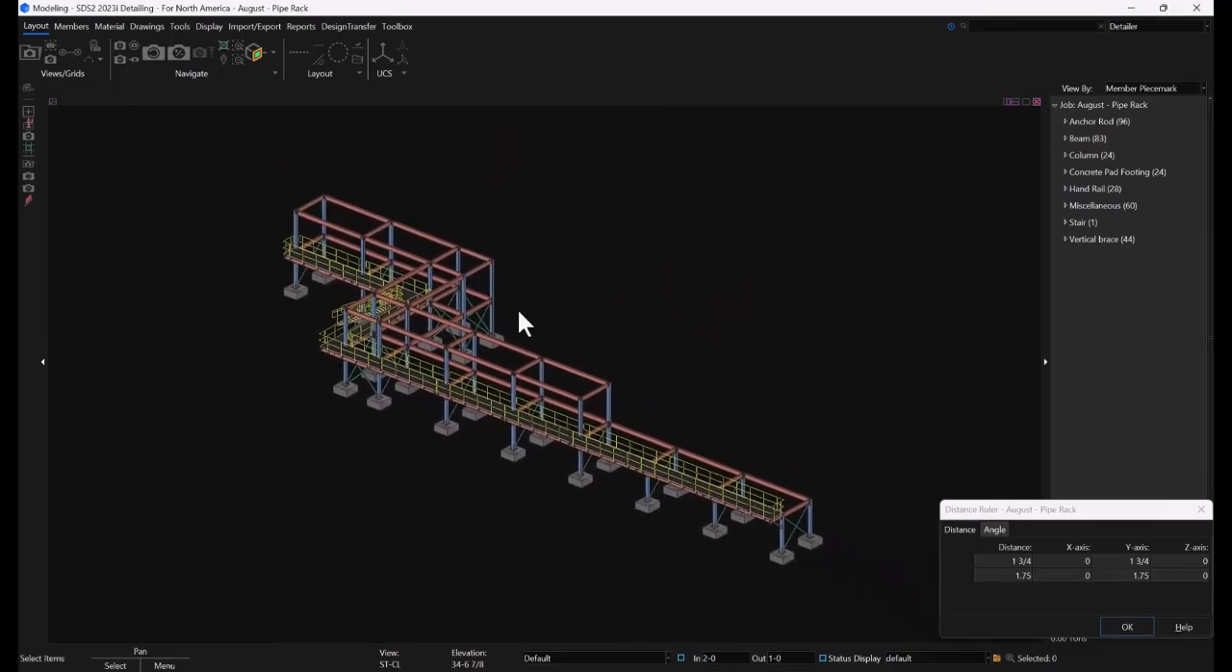
# Make the linked reference model 2022 PIPE RACK DEMO.ifc visible and close the Reference Model Manager
pyautogui.click(178, 27)
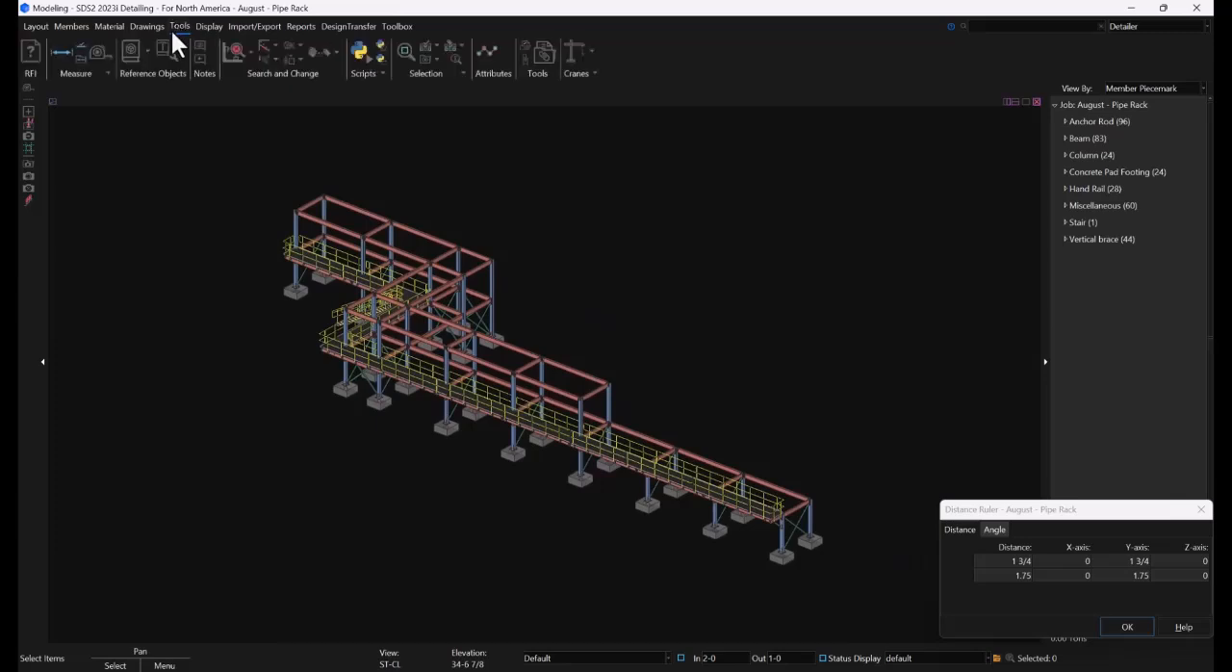
pyautogui.click(129, 52)
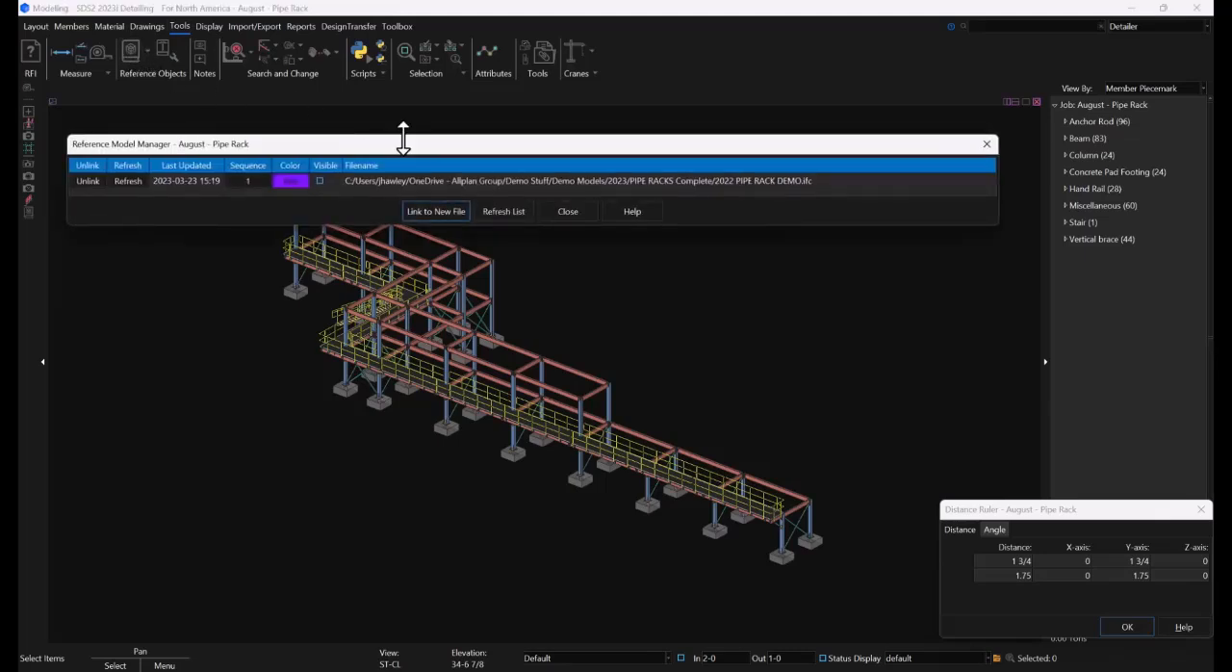
pyautogui.click(324, 180)
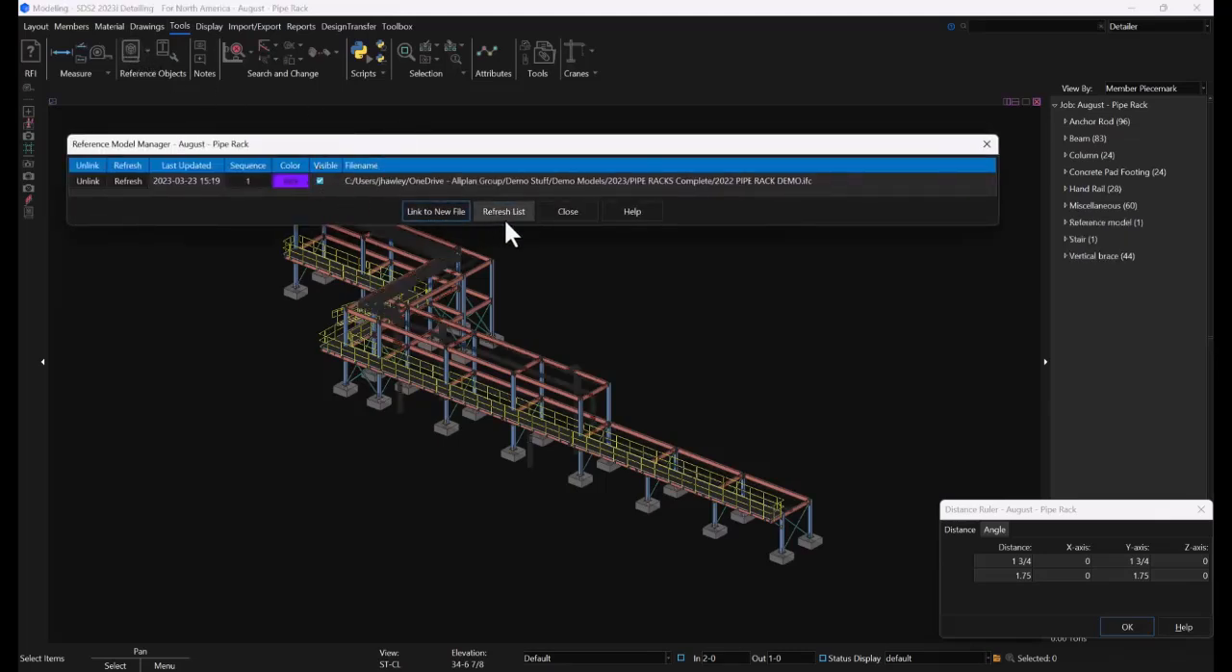
pyautogui.click(564, 210)
# Examine how the reference pipes run across the top beams and drop beside the rack, including the small-bore vertical group
pyautogui.scroll(8, 323, 202)
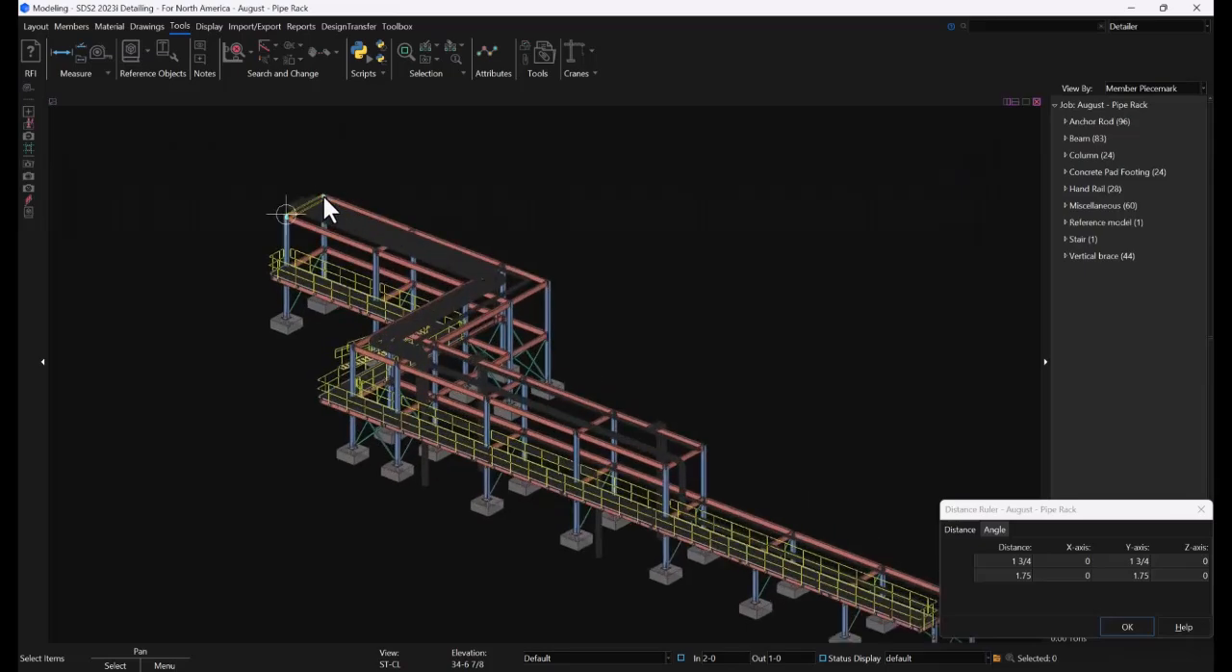
pyautogui.scroll(2, 399, 247)
pyautogui.moveTo(399, 248); pyautogui.dragTo(688, 92, button='middle')
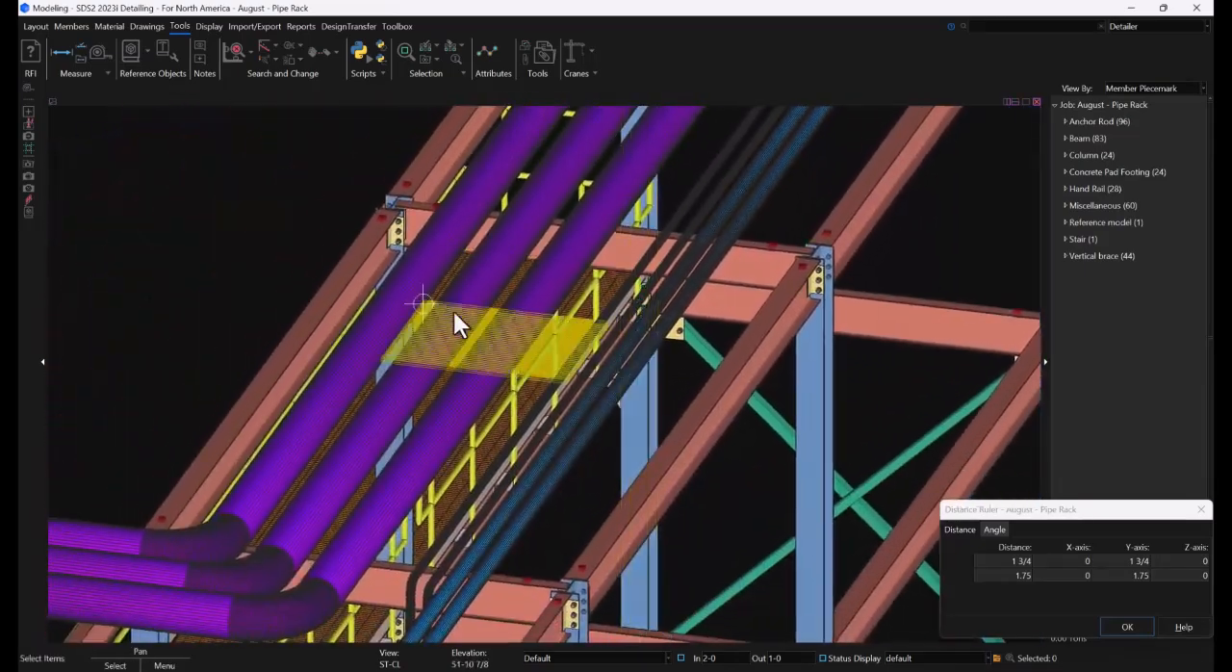
pyautogui.scroll(-5, 453, 311)
pyautogui.scroll(4, 501, 398)
pyautogui.moveTo(501, 402); pyautogui.dragTo(378, 385, button='middle')
pyautogui.scroll(-5, 615, 468)
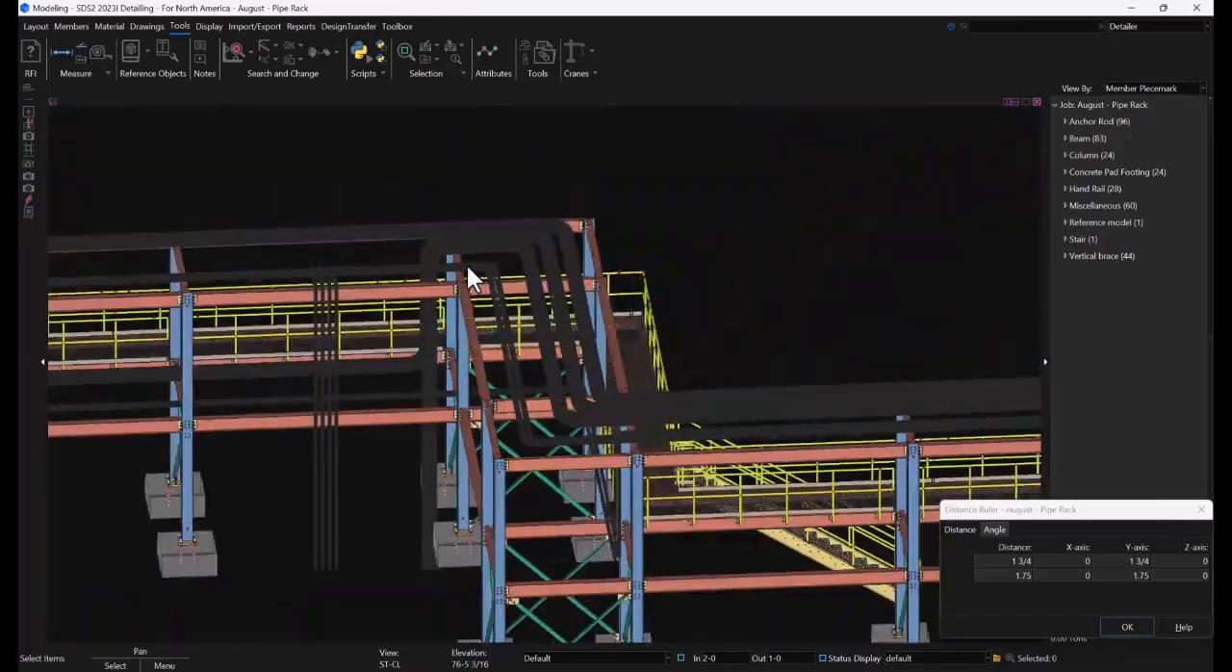
pyautogui.scroll(7, 421, 263)
pyautogui.moveTo(413, 266); pyautogui.dragTo(469, 268, button='middle')
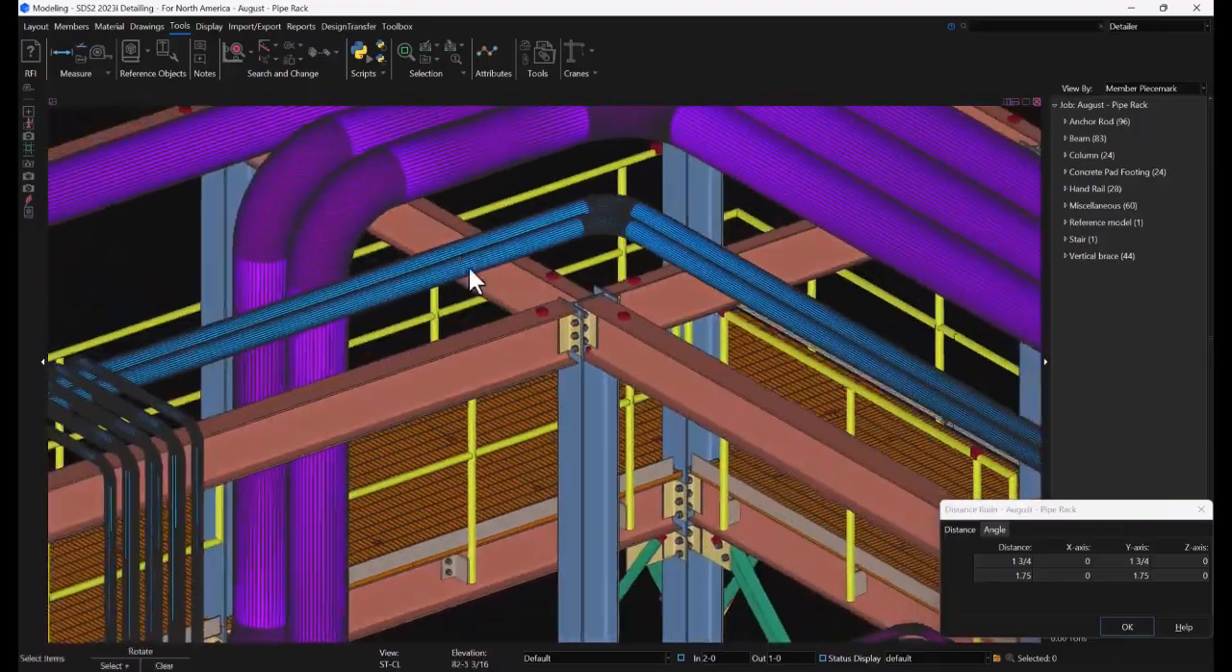
pyautogui.scroll(-4, 507, 267)
pyautogui.scroll(5, 328, 367)
pyautogui.moveTo(329, 367)
pyautogui.mouseDown(button='middle')
pyautogui.moveTo(317, 394)
pyautogui.moveTo(371, 388)
pyautogui.moveTo(382, 415)
pyautogui.moveTo(333, 385)
pyautogui.moveTo(329, 364)
pyautogui.mouseUp(button='middle')
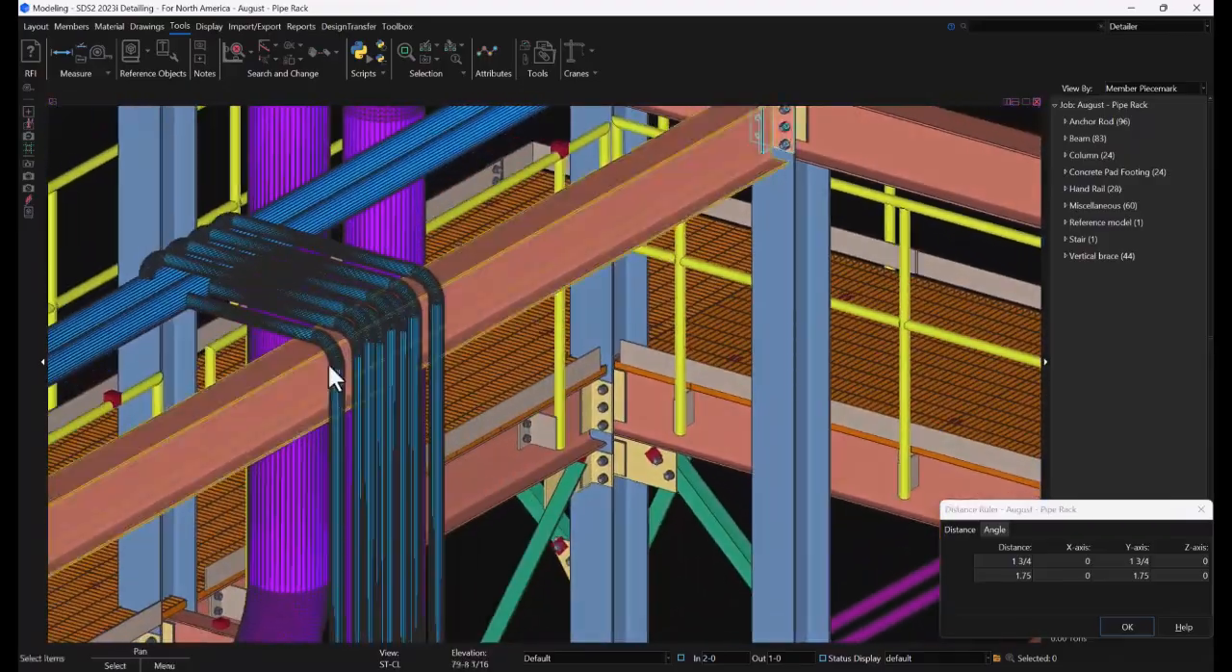
# Set up an elevation view square to the 120-0 beam face where the small vertical pipes pass between grids E and D
pyautogui.scroll(-3, 249, 239)
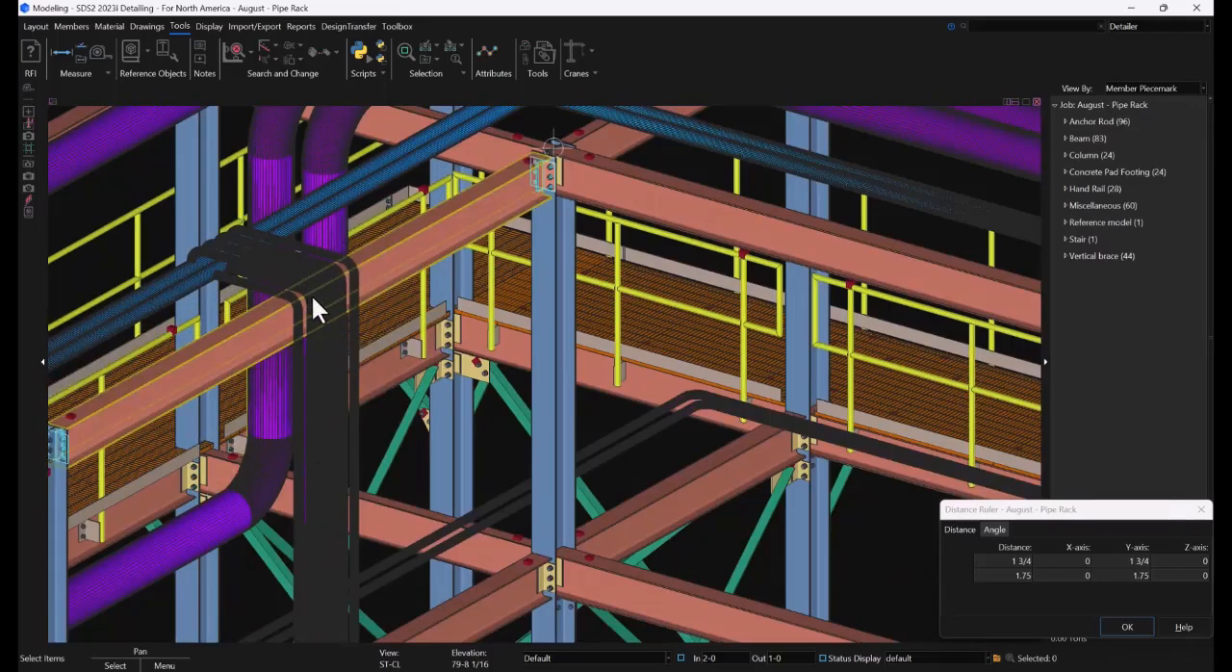
pyautogui.scroll(4, 281, 327)
pyautogui.keyDown('shift'); pyautogui.middleClick(269, 330); pyautogui.keyUp('shift')
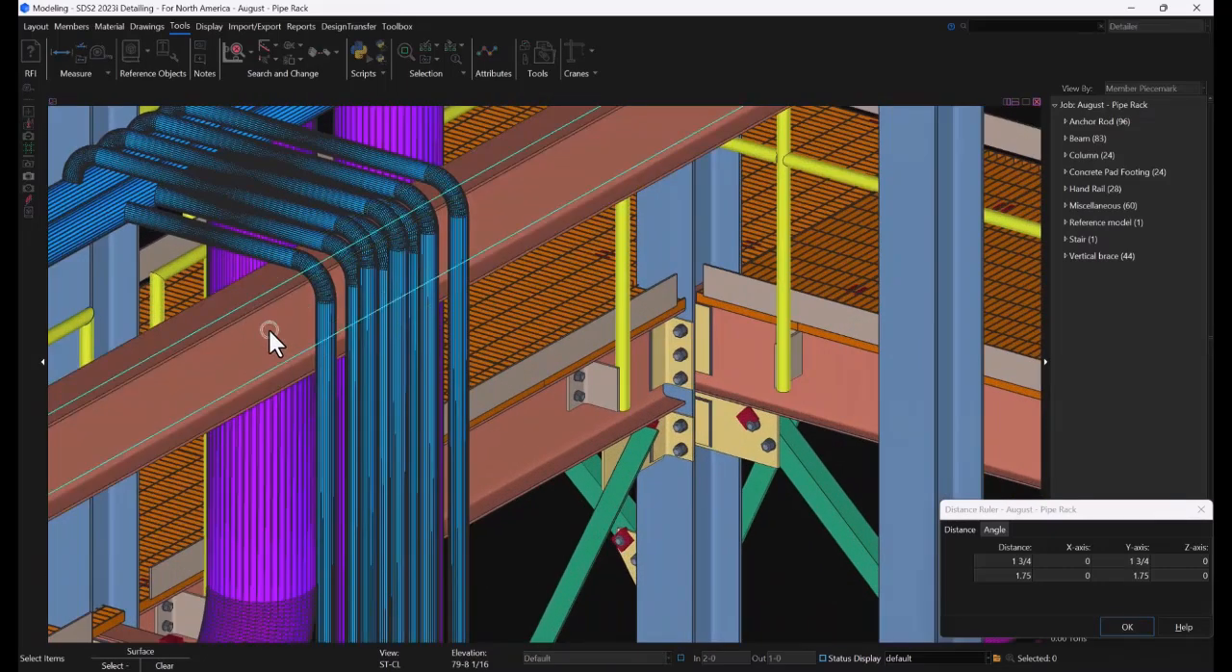
pyautogui.click(281, 320)
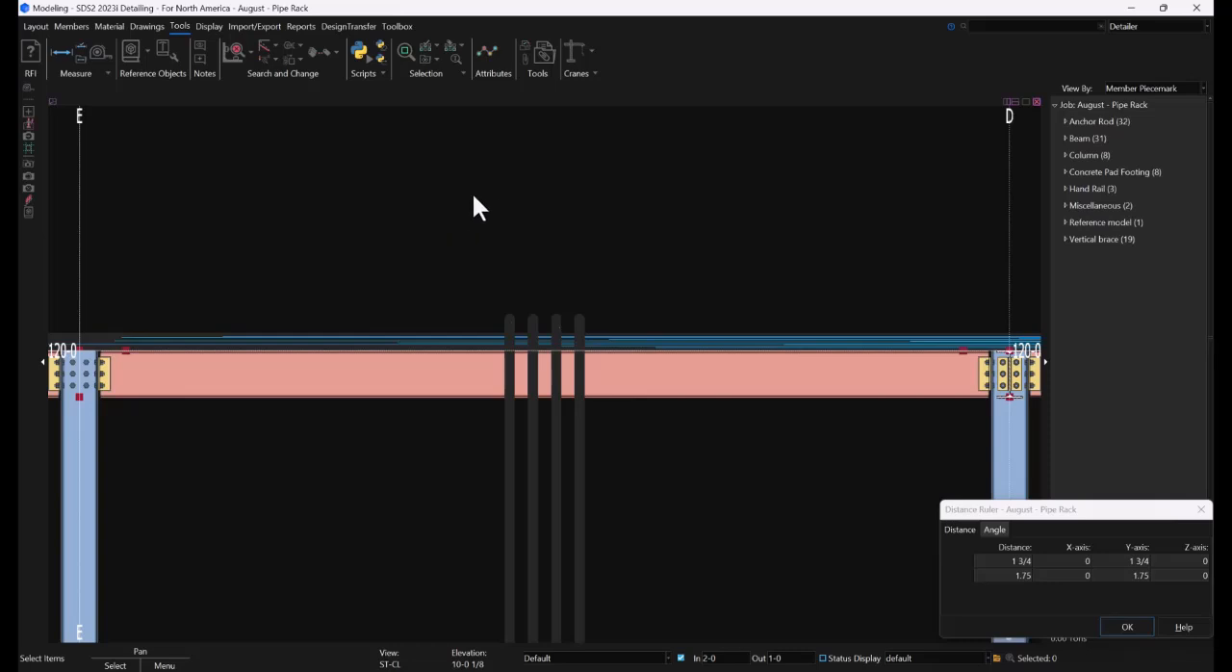
# Add the PIPE SUPPORTS assembly to the 120-0 beam between grids E and D, locating it from the beam's grid E end
pyautogui.click(109, 26)
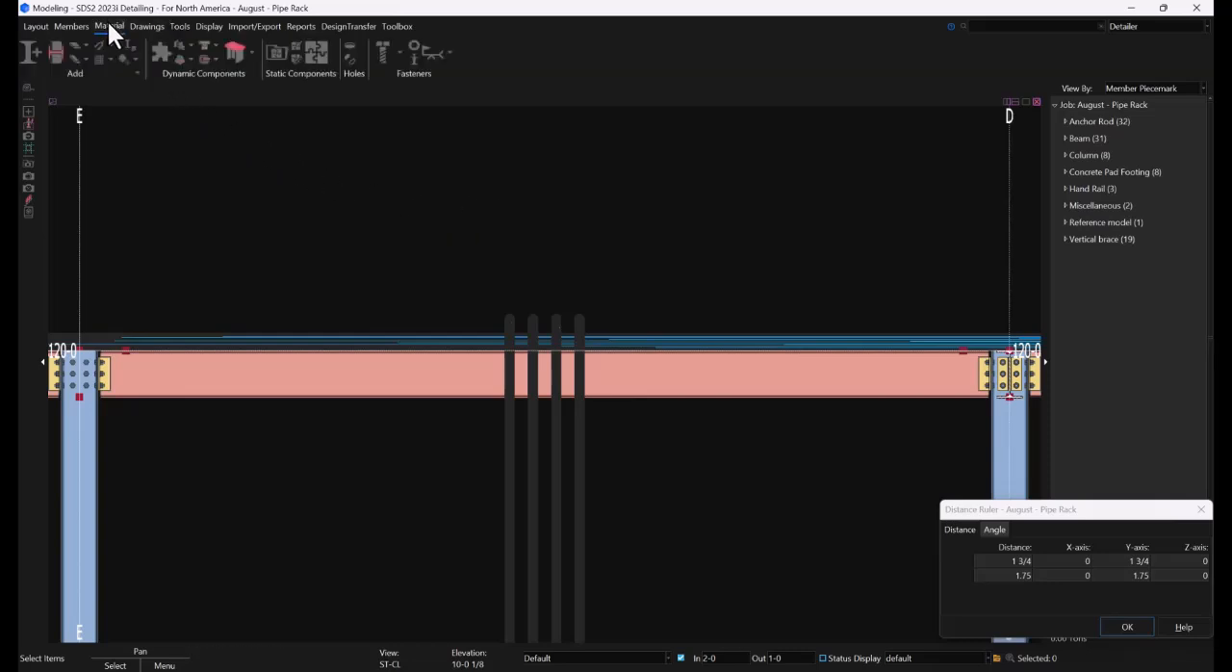
pyautogui.click(275, 50)
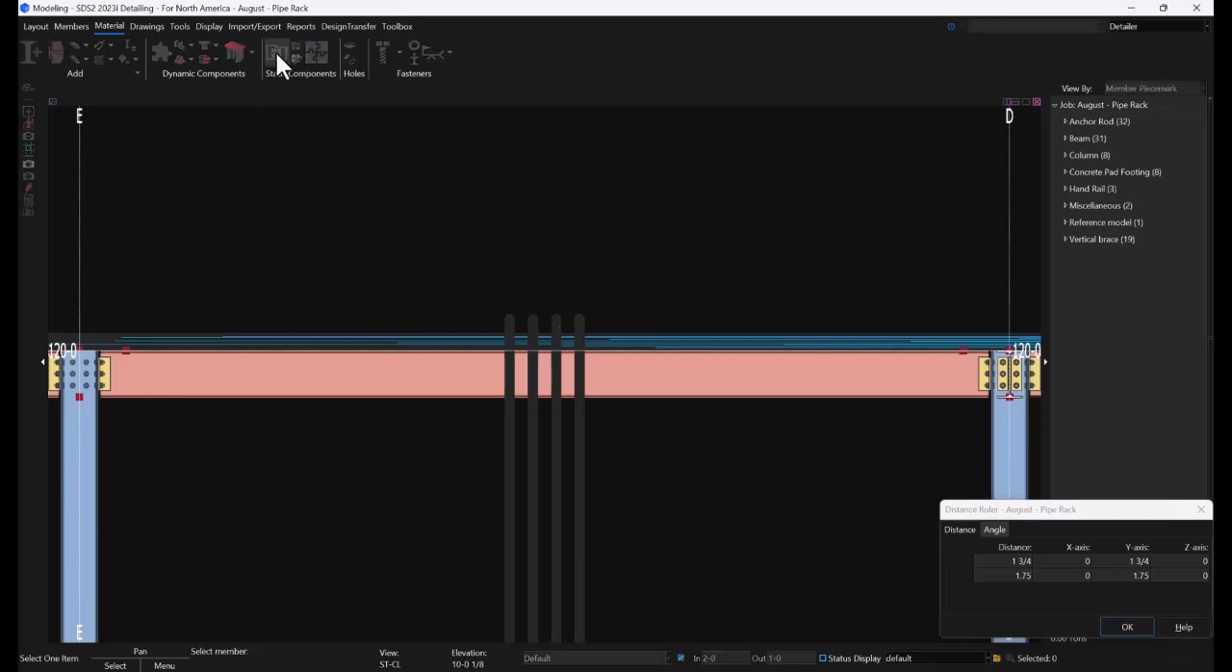
pyautogui.click(393, 373)
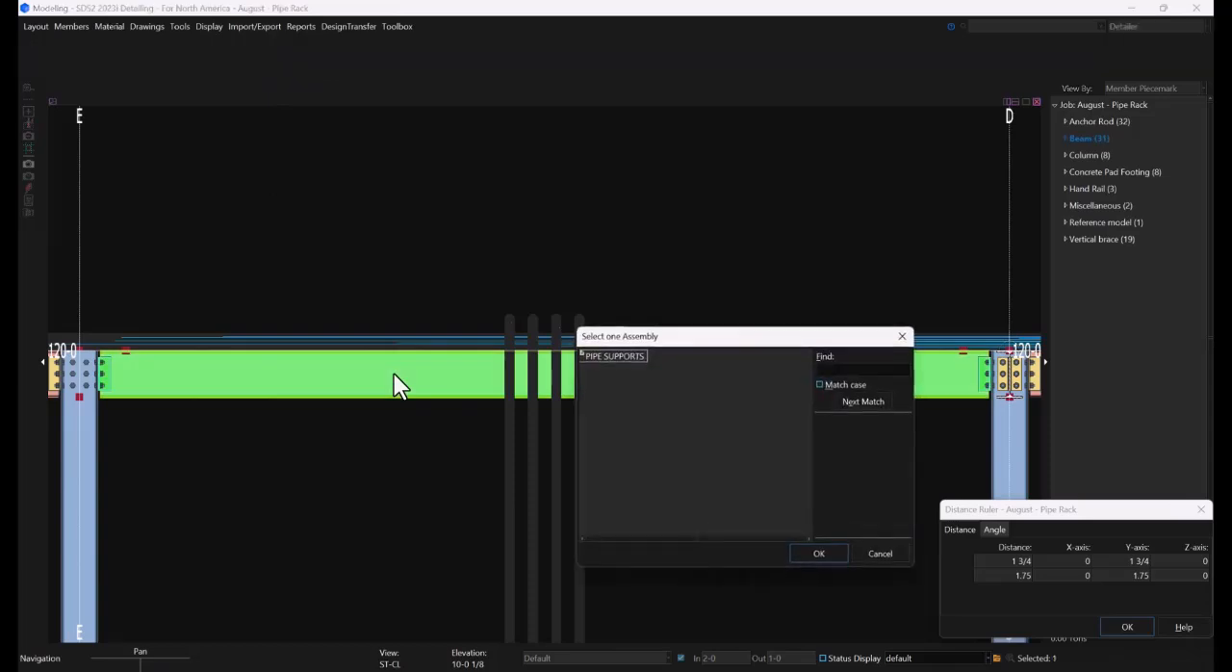
pyautogui.doubleClick(626, 357)
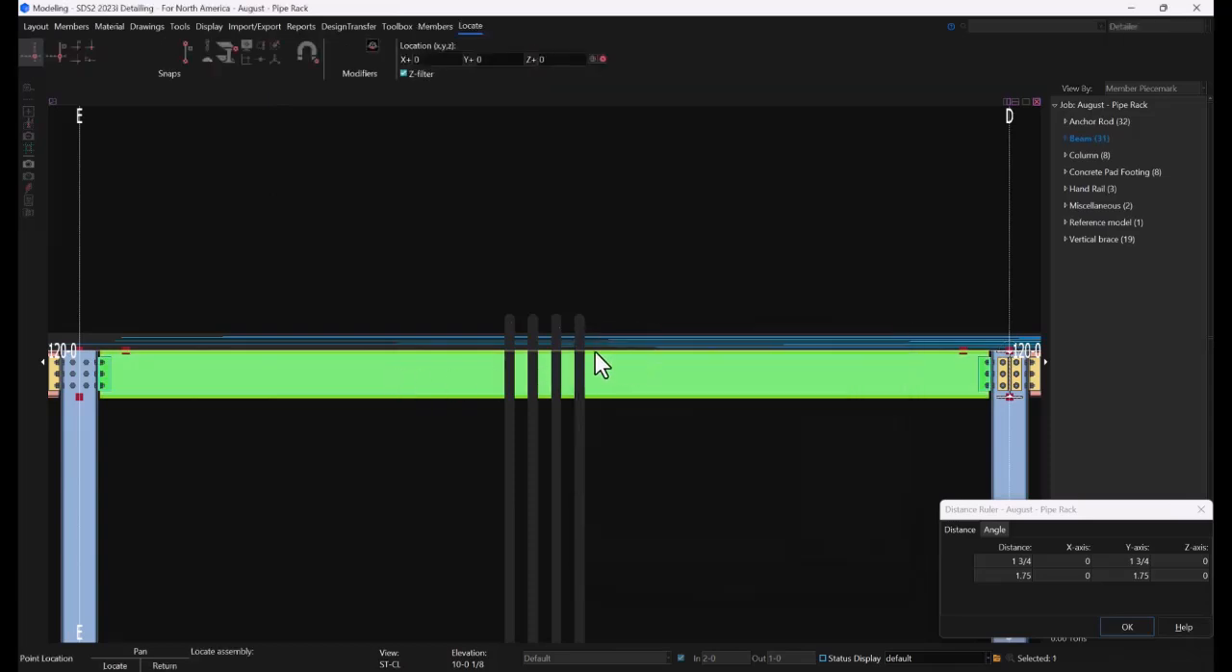
pyautogui.click(97, 343)
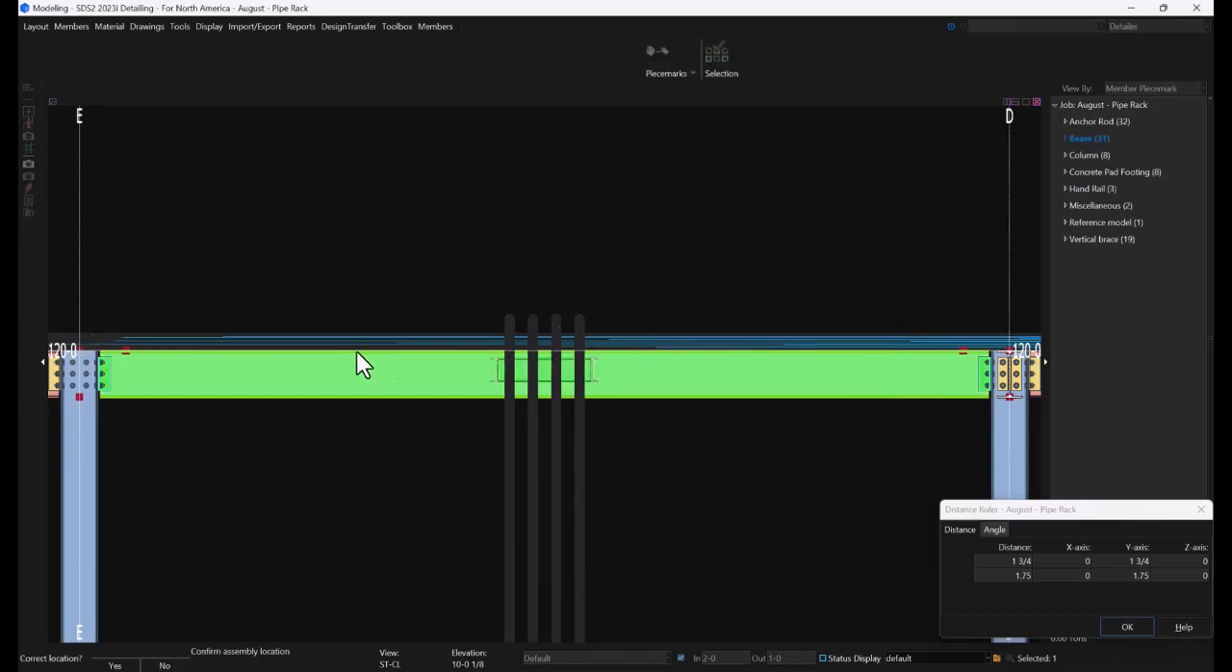
# Accept the assembly's location and its 180, 0, 180 member rotation, and load it on this 120-0 beam only
pyautogui.click(615, 240)
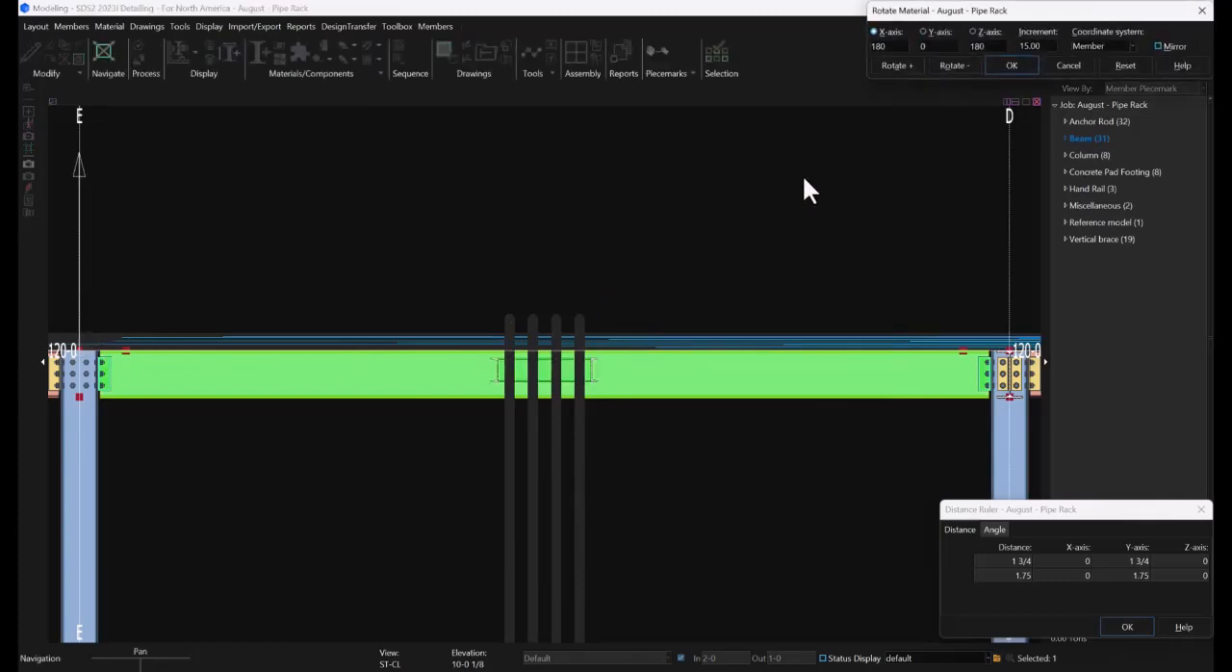
pyautogui.moveTo(958, 31); pyautogui.dragTo(929, 130)
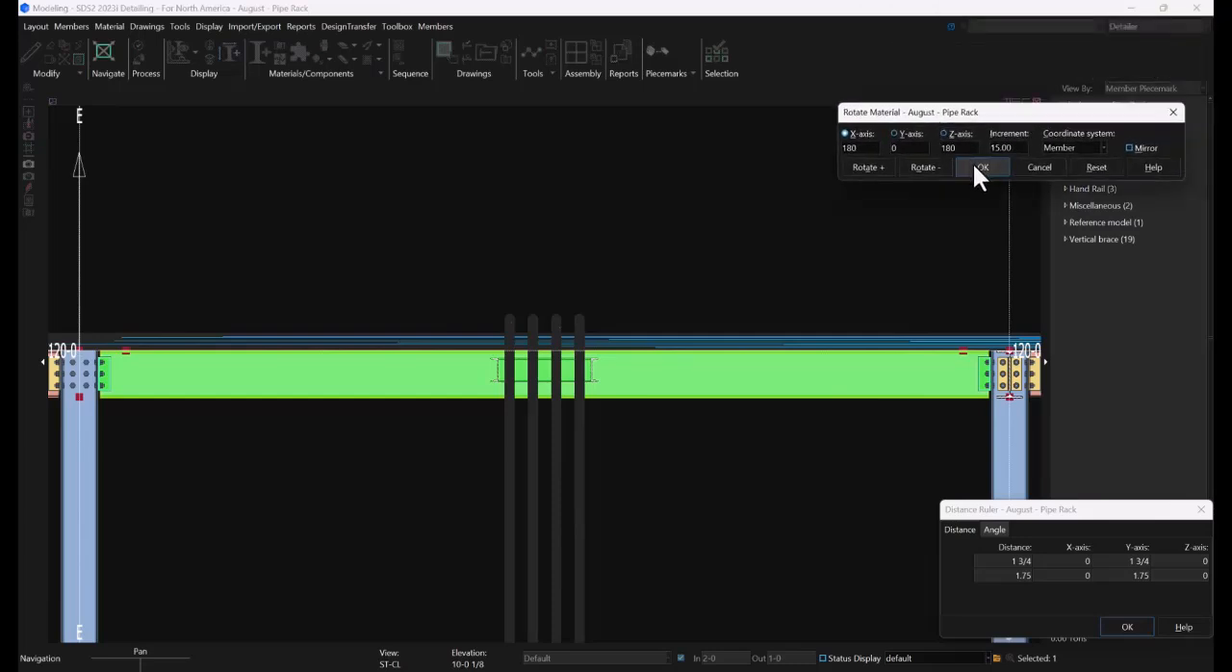
pyautogui.click(973, 162)
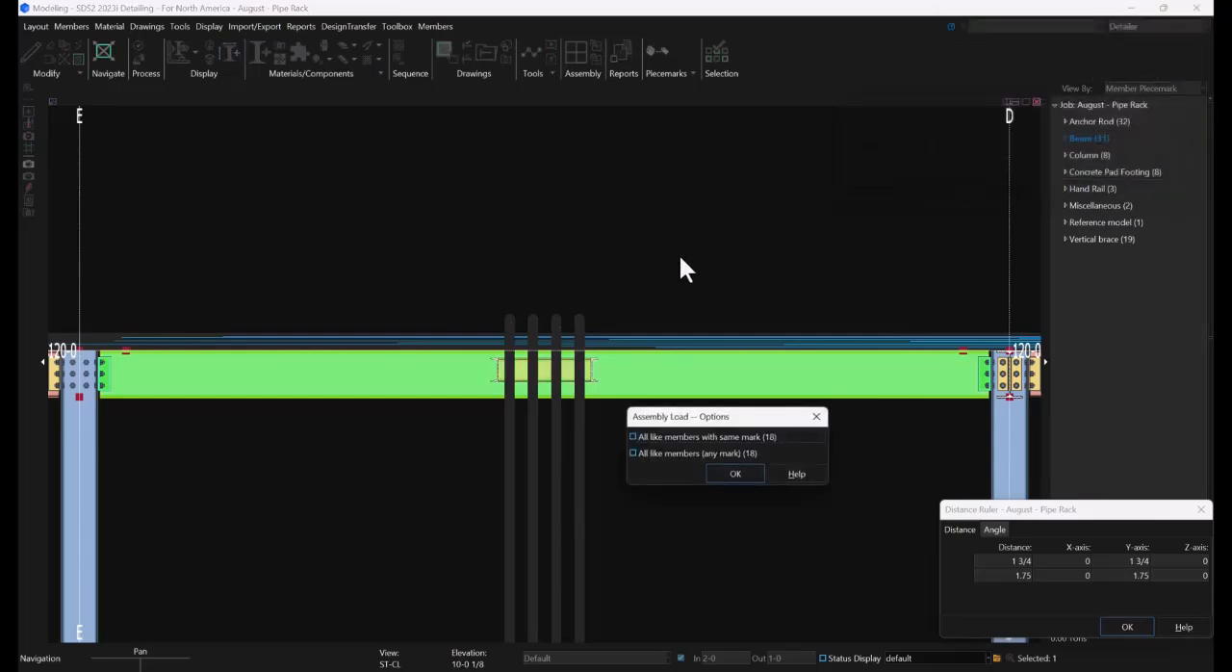
pyautogui.click(733, 474)
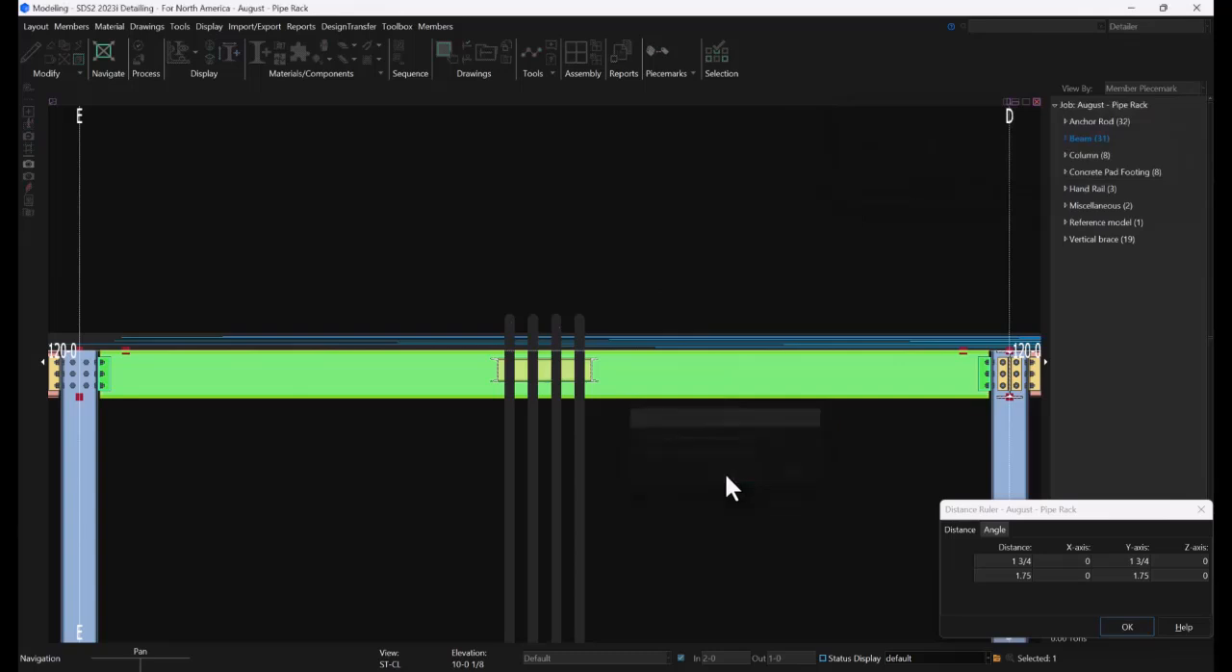
pyautogui.rightClick(624, 226)
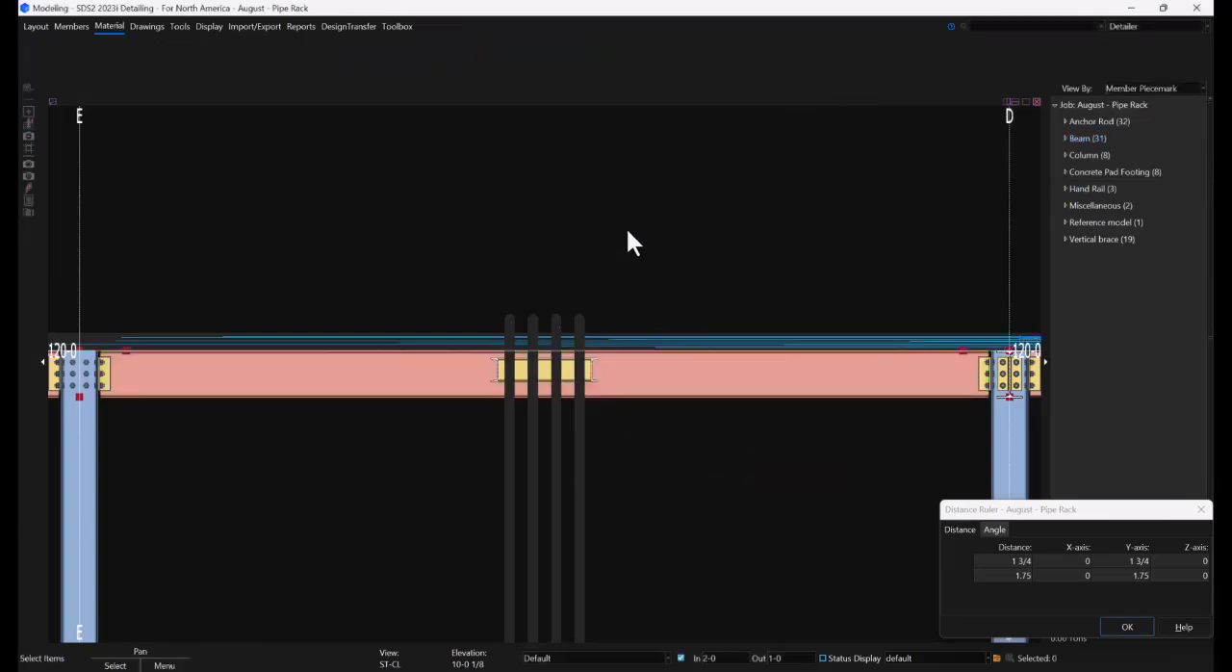
# Examine in 3D, with the full model depth shown, how the channel support frame wraps the vertical pipes at the 120-0 beam
pyautogui.scroll(-3, 544, 340)
pyautogui.moveTo(542, 342); pyautogui.dragTo(642, 385, button='middle')
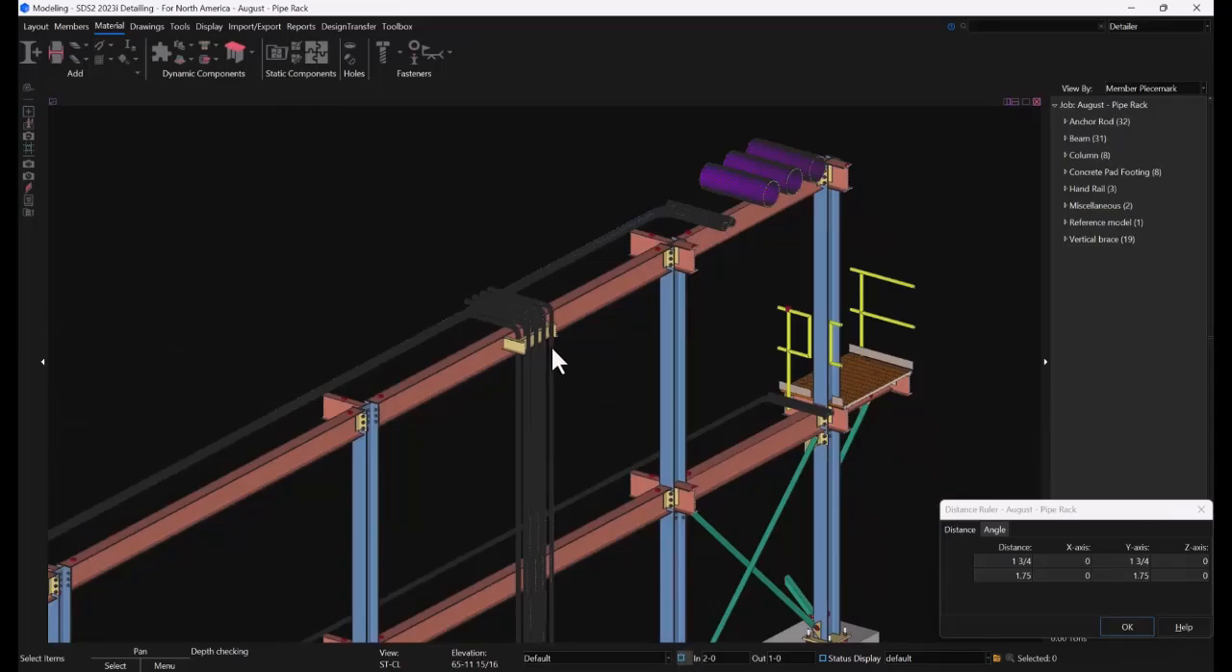
pyautogui.scroll(10, 539, 347)
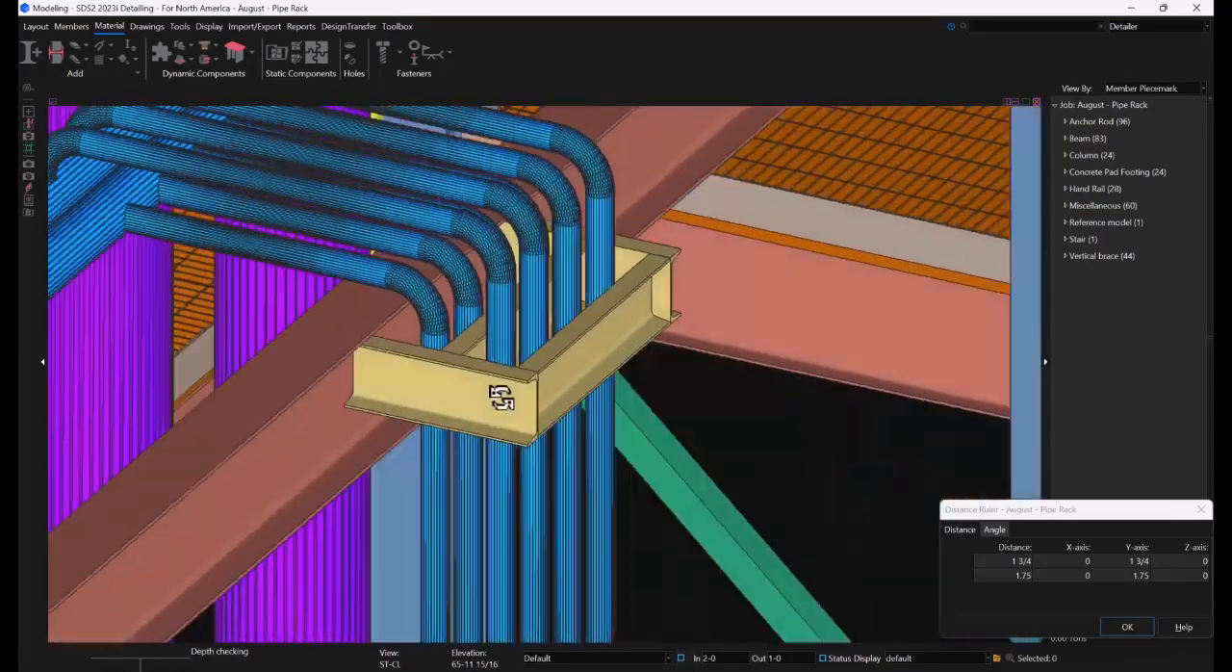
pyautogui.moveTo(500, 398); pyautogui.dragTo(471, 389, button='middle')
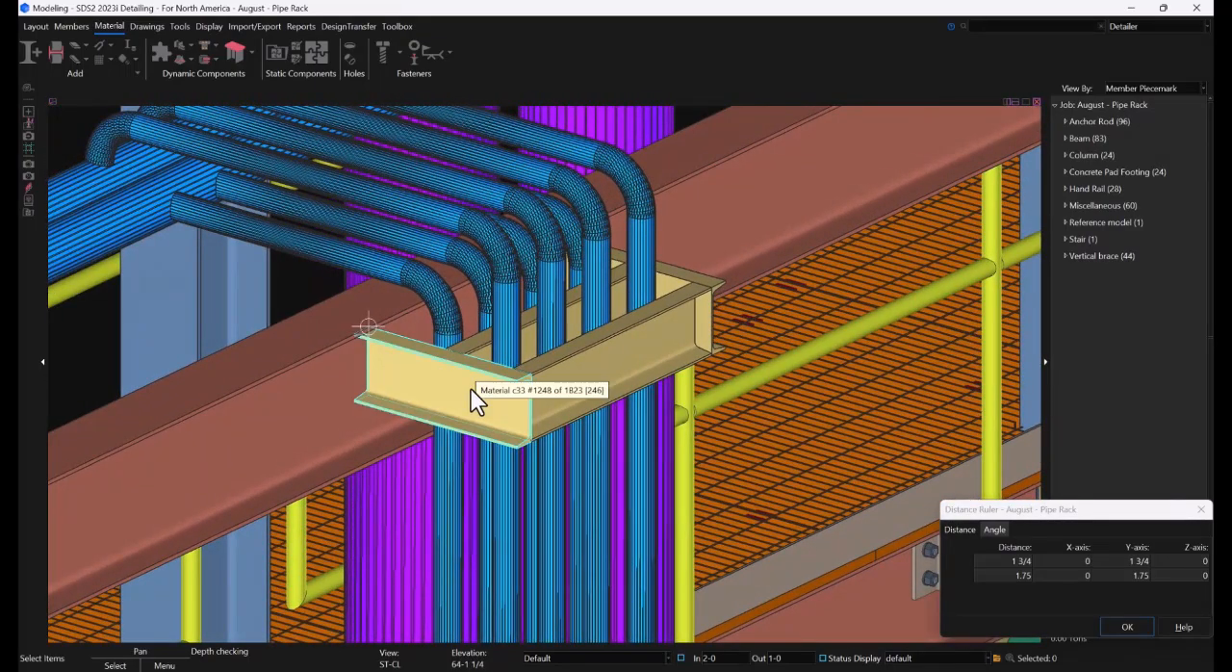
pyautogui.scroll(-5, 474, 340)
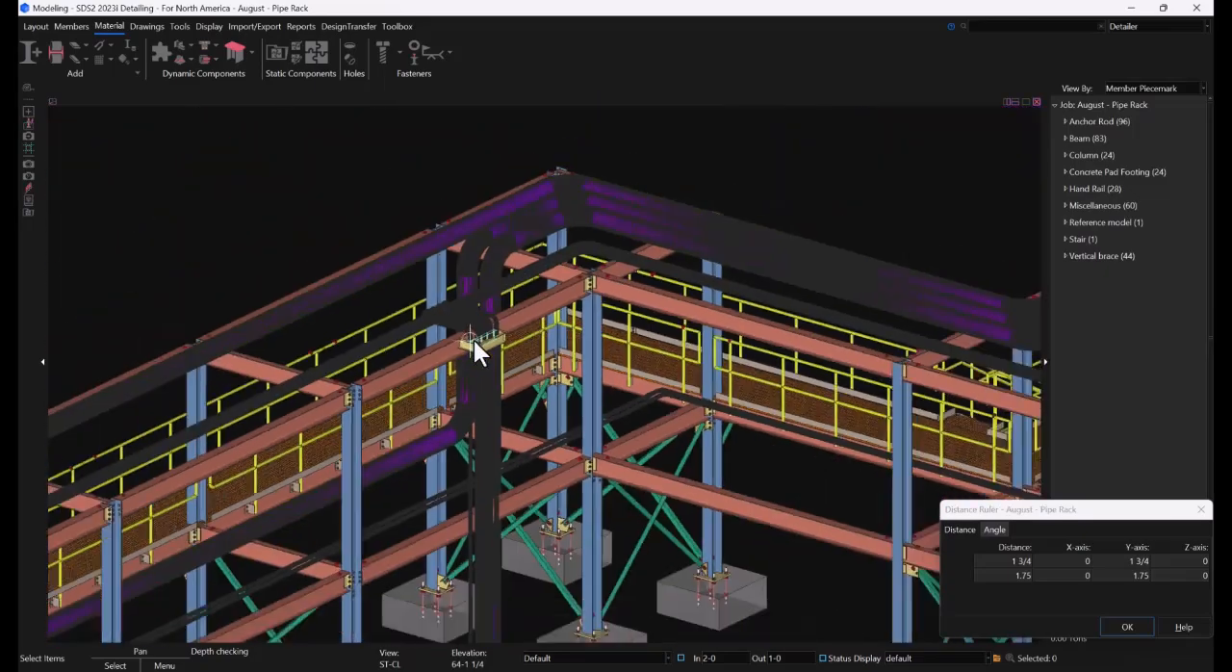
# In an elevation of the lower 110-0 beam, add the PIPE SUPPORTS assembly to that beam, locating it from the grid E end
pyautogui.scroll(3, 449, 539)
pyautogui.scroll(5, 472, 479)
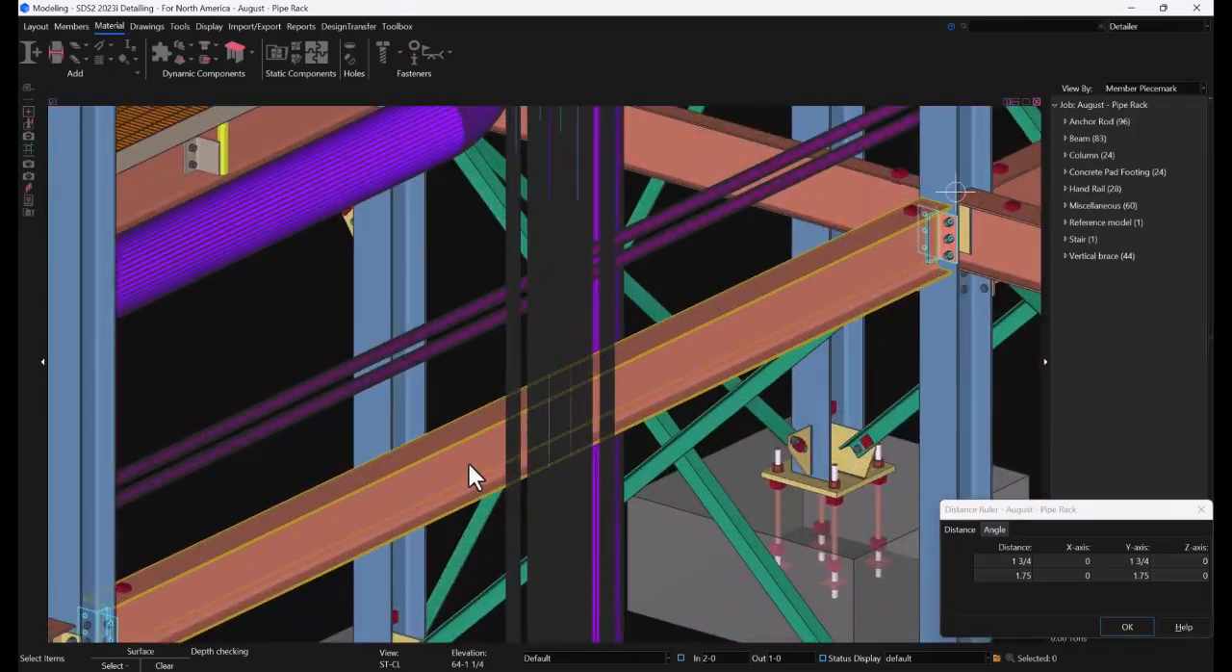
pyautogui.click(467, 460)
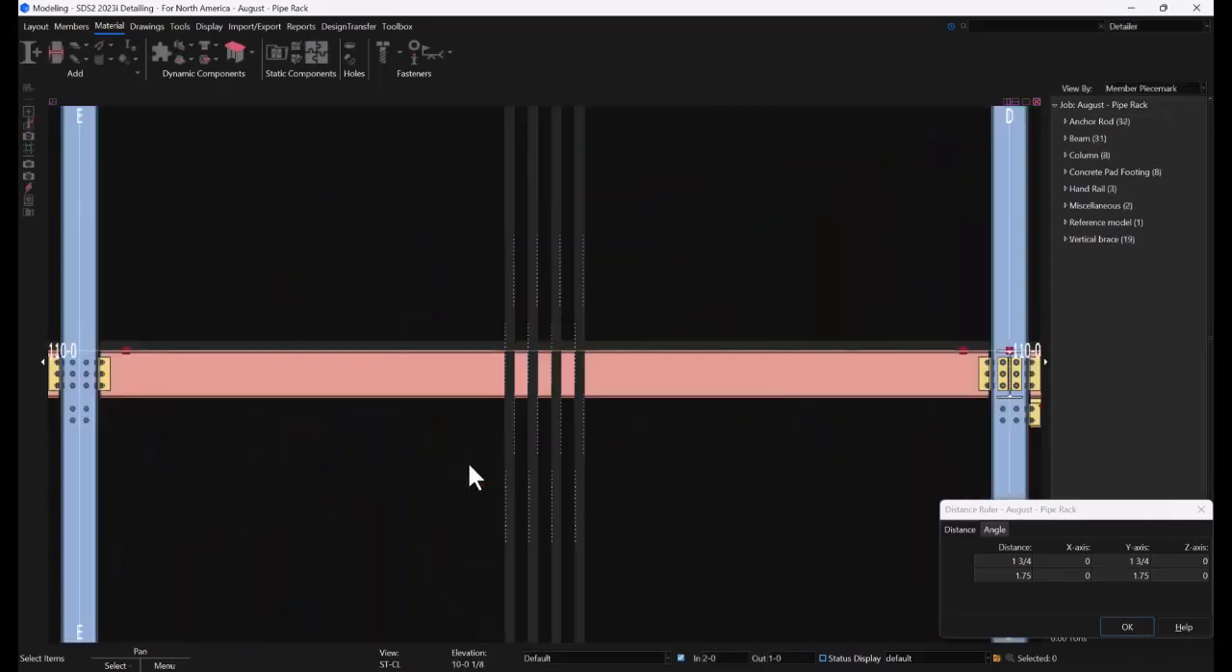
pyautogui.click(274, 51)
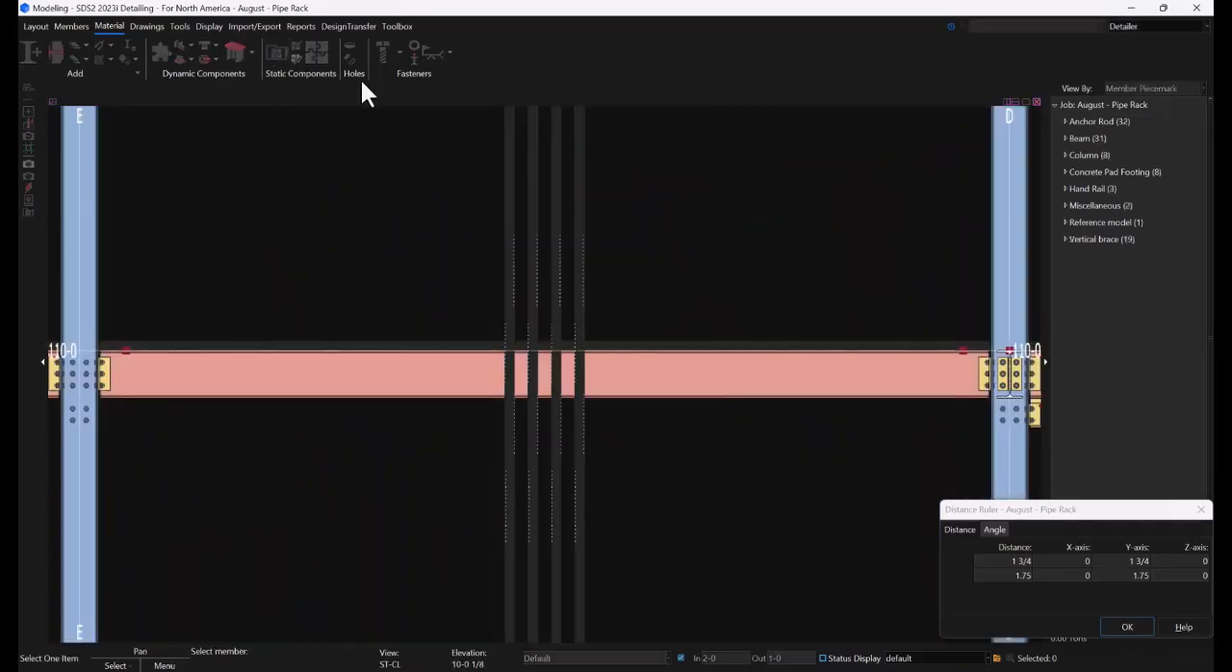
pyautogui.click(429, 379)
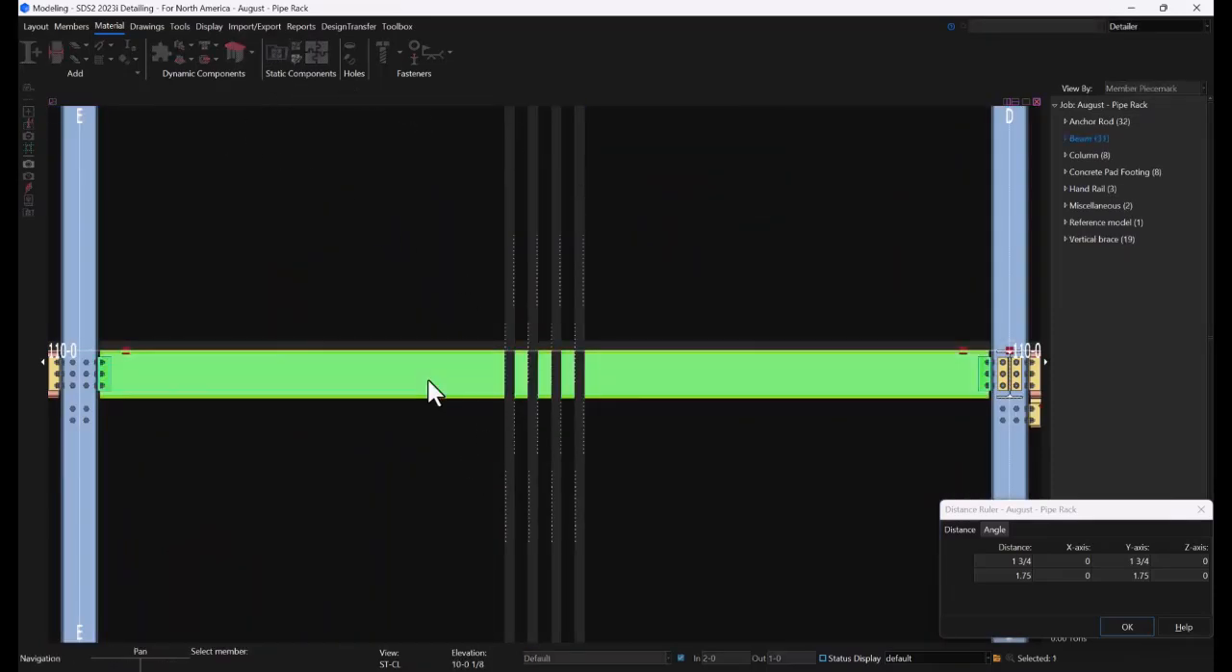
pyautogui.doubleClick(631, 356)
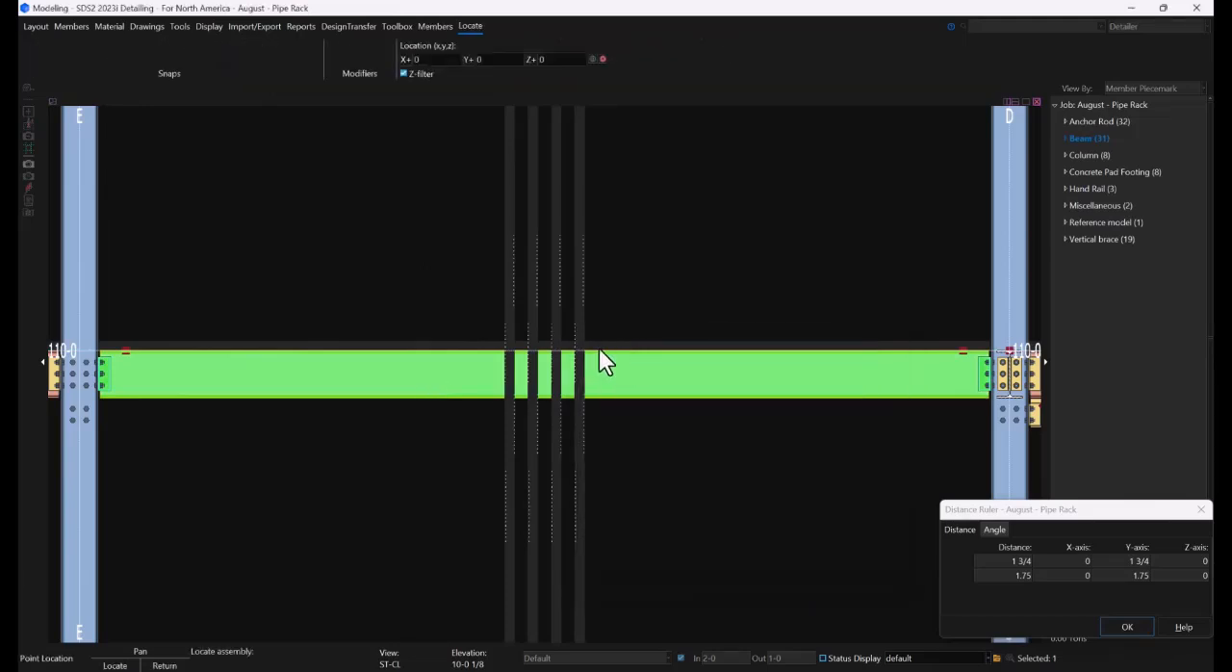
pyautogui.click(145, 365)
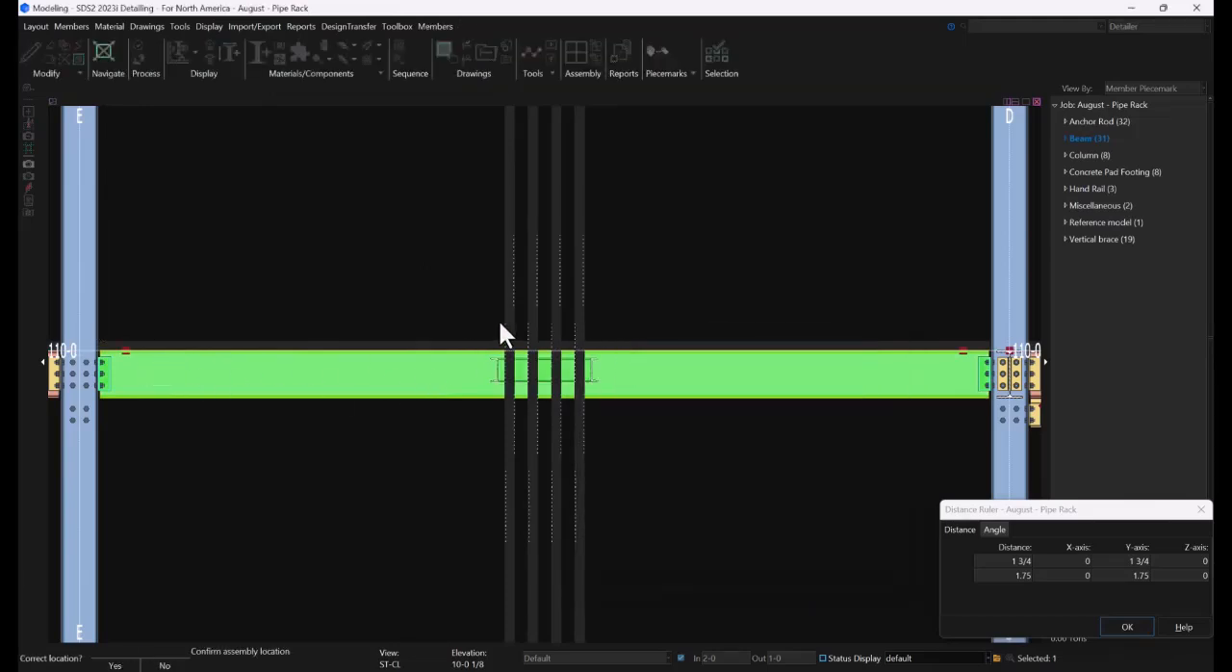
# Accept the location and 180, 0, 180 rotation of the pipe support, and load it on the 110-0 beam only
pyautogui.click(656, 275)
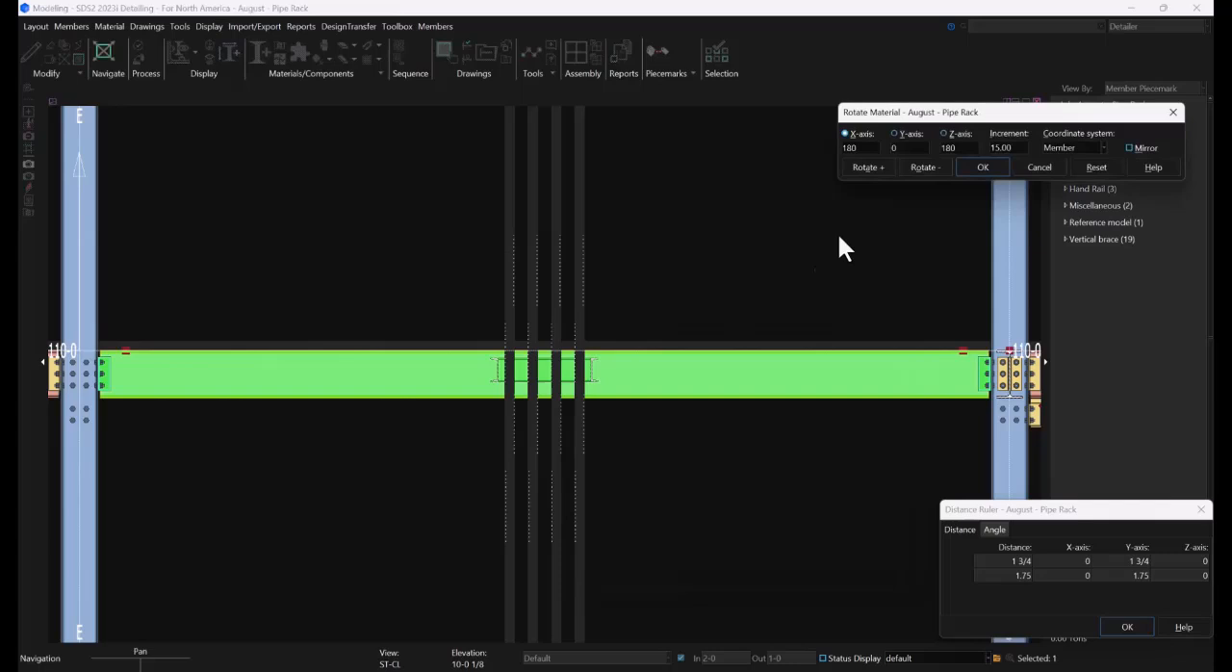
pyautogui.click(966, 170)
pyautogui.click(723, 473)
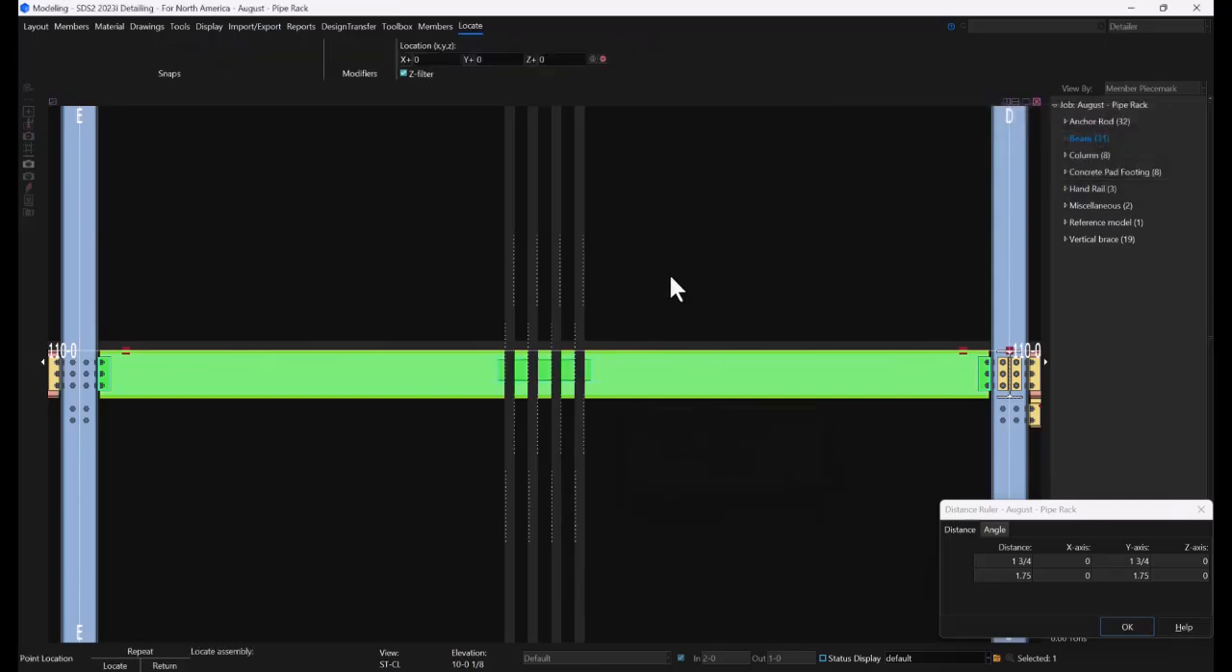
# Turn off view depth clipping and examine the pipe support frames at both the 120-0 and 110-0 beams in 3D
pyautogui.keyDown('shift'); pyautogui.moveTo(612, 356); pyautogui.dragTo(691, 416, button='middle'); pyautogui.keyUp('shift')
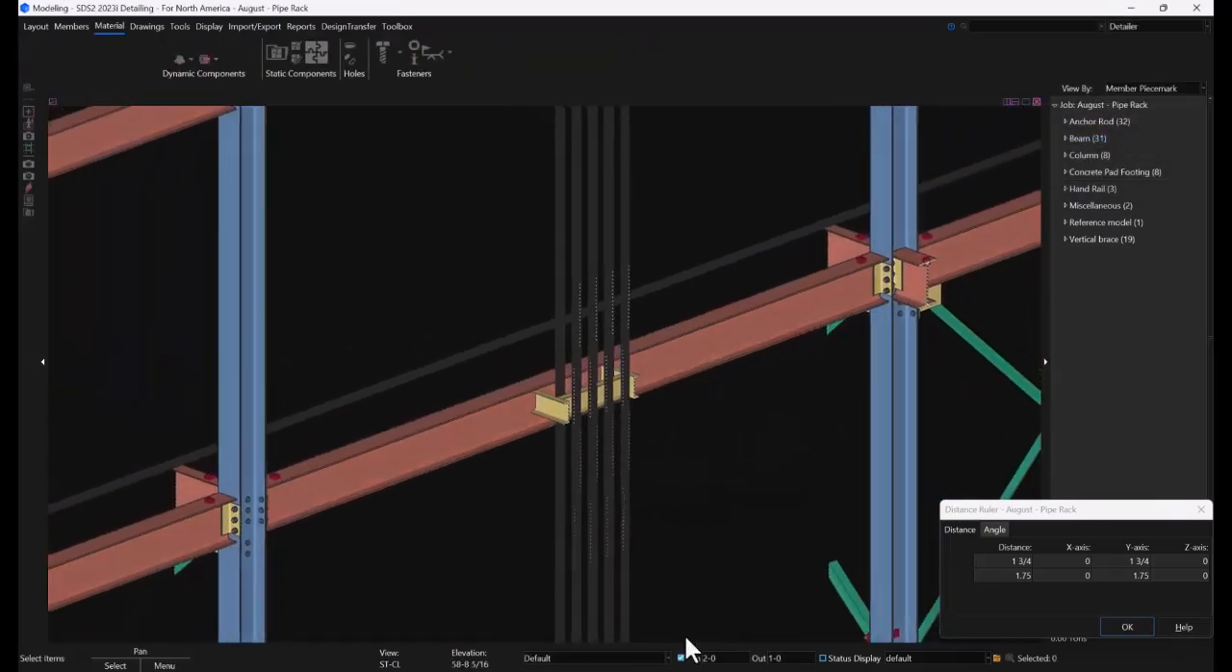
pyautogui.click(681, 659)
pyautogui.scroll(-3, 518, 492)
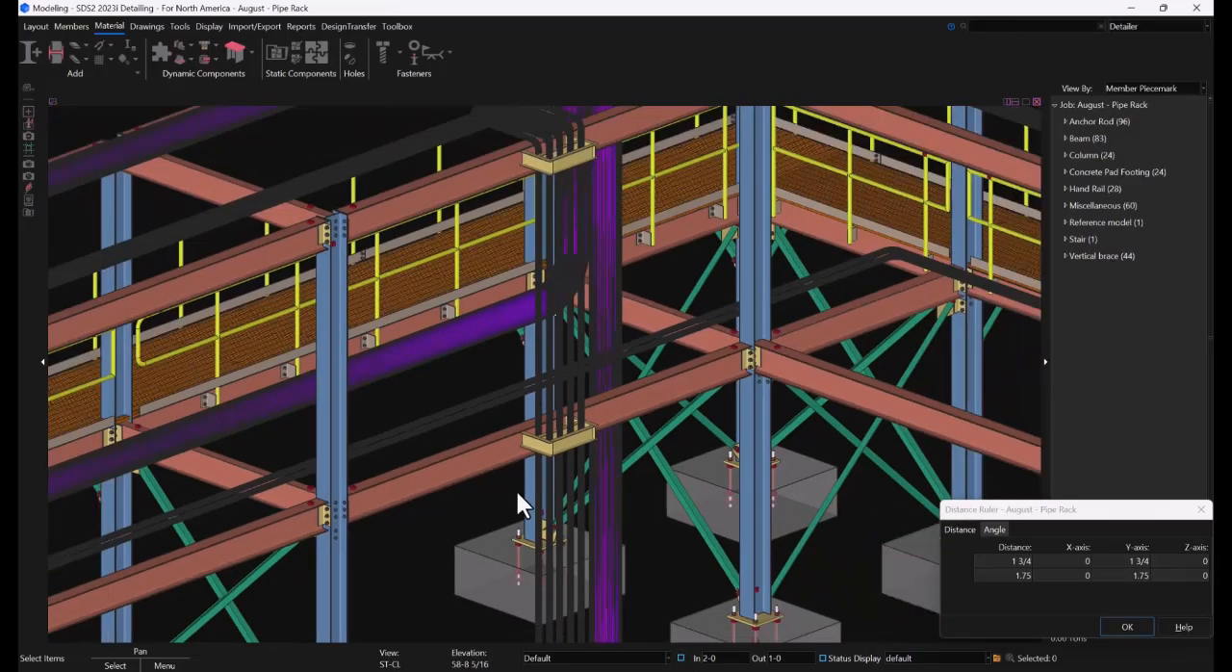
pyautogui.scroll(1, 552, 162)
pyautogui.keyDown('shift'); pyautogui.moveTo(552, 164); pyautogui.dragTo(601, 376, button='middle'); pyautogui.keyUp('shift')
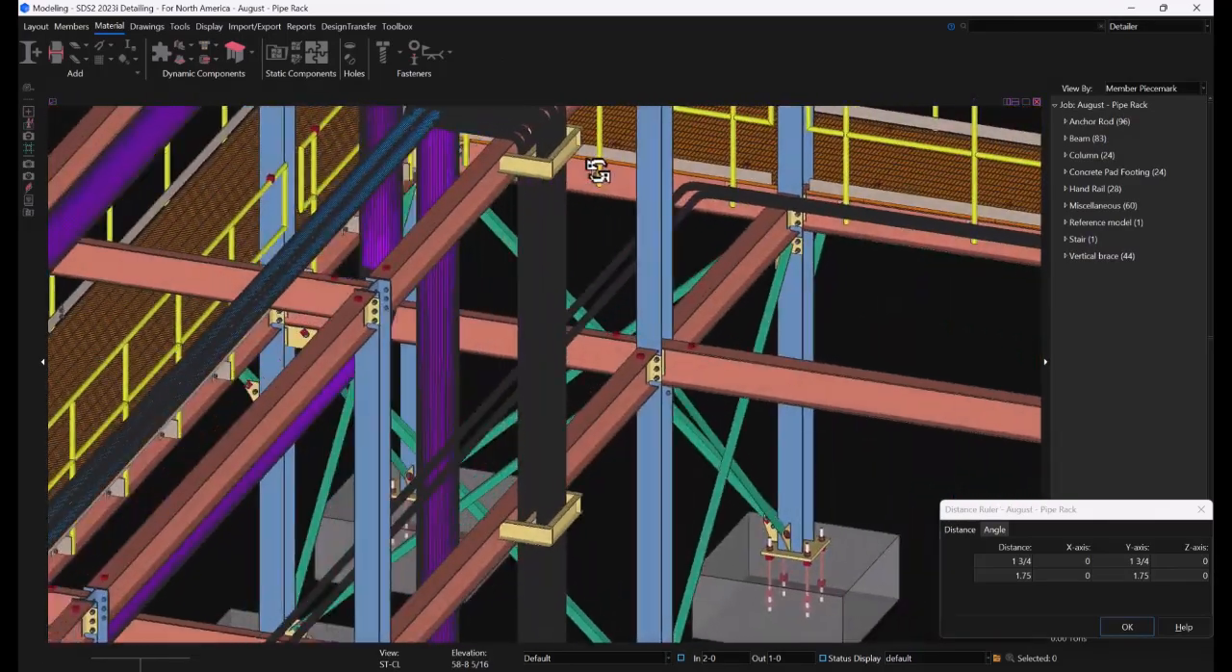